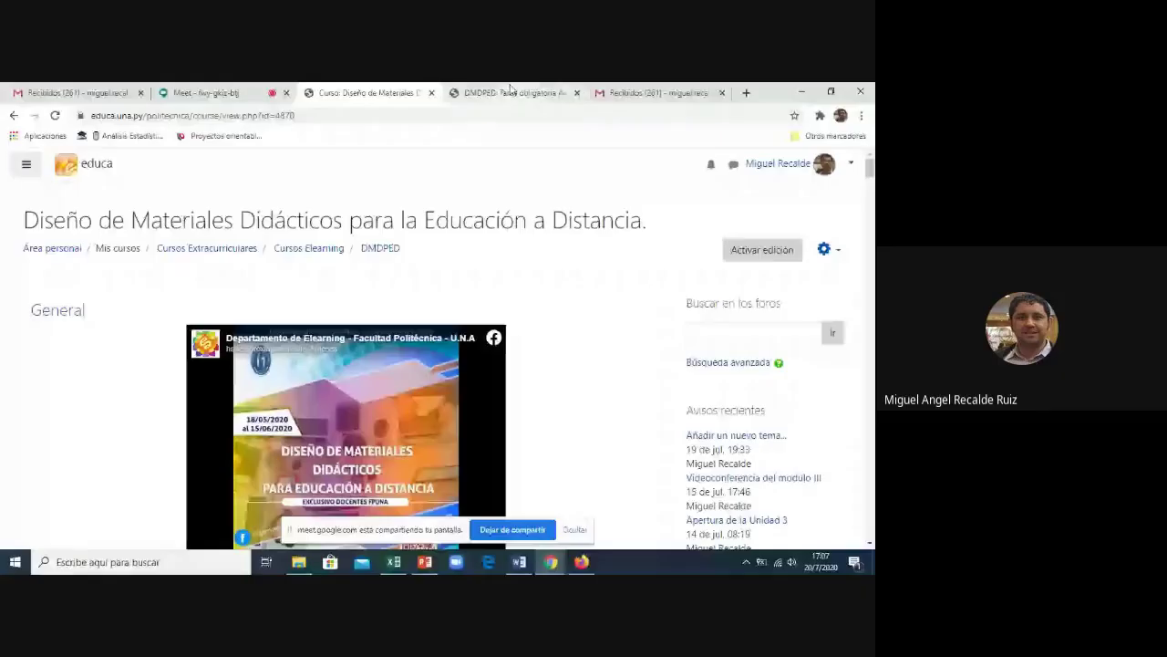
- Open the DMDPED assignment tab in Moodle and scroll to its Instrucciones section
click(511, 92)
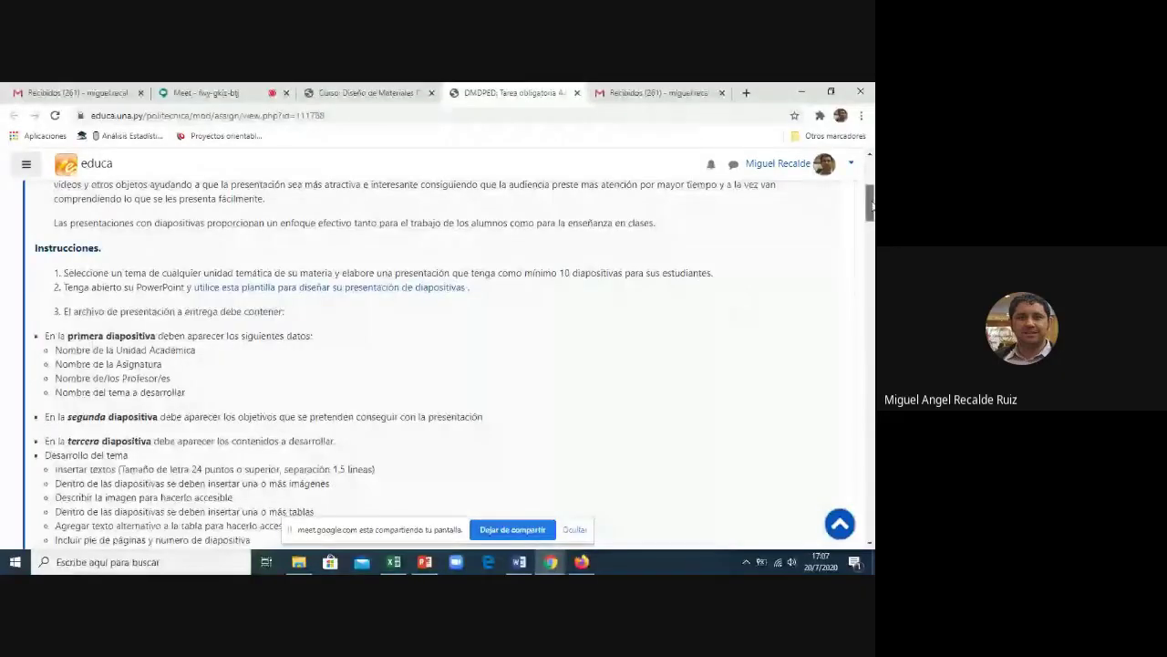
drag(871, 196, 871, 211)
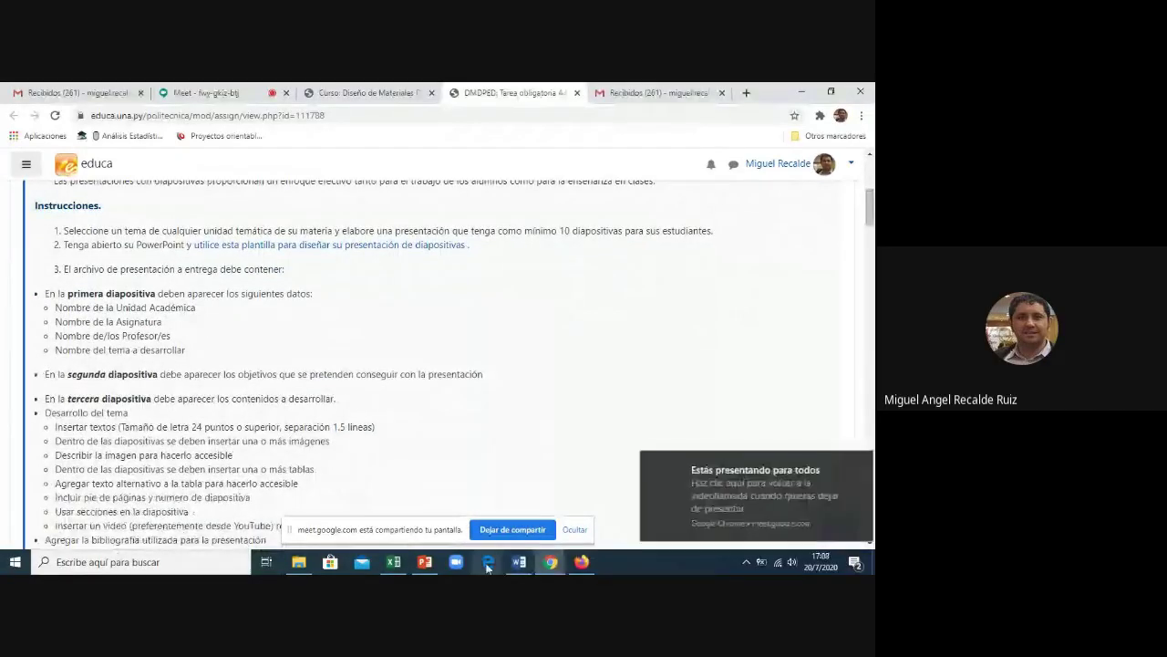
mouse_move(424, 562)
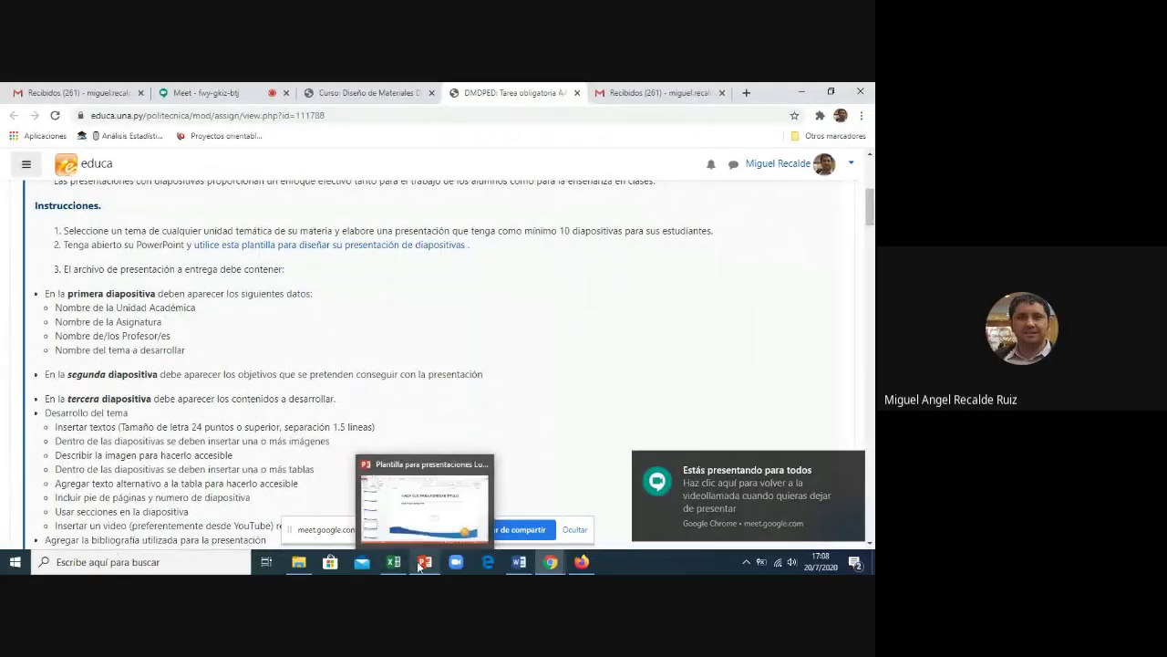
- Bring up the blue-wave template, check slide 2's layout, and return to the title slide
click(424, 502)
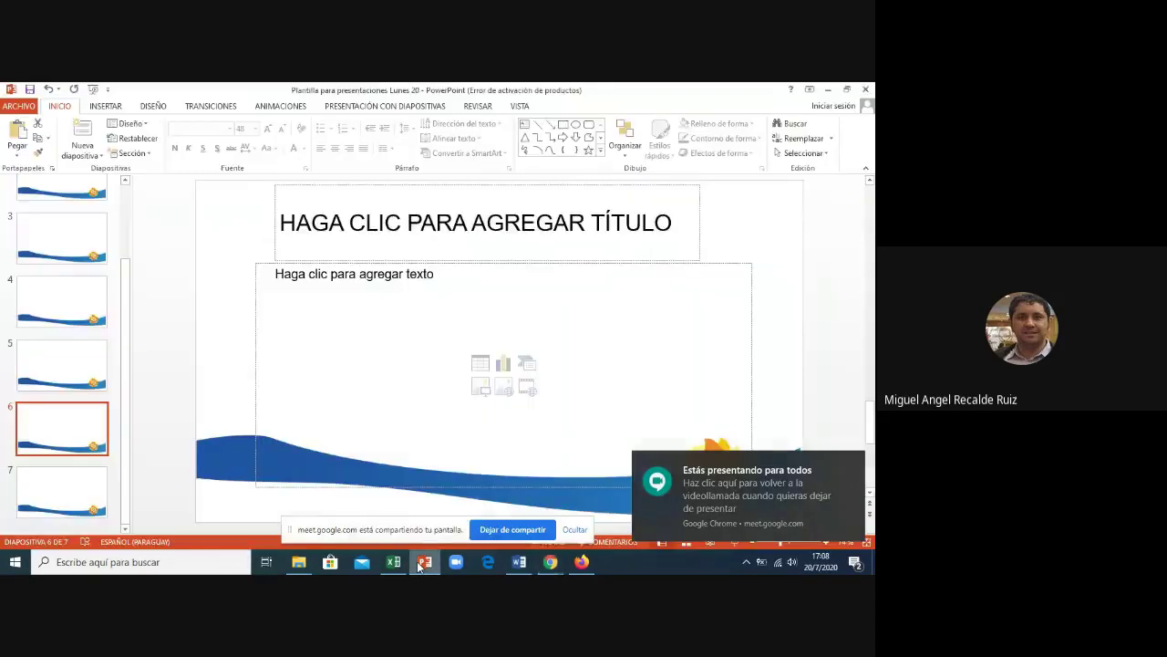
drag(127, 303, 130, 223)
click(70, 224)
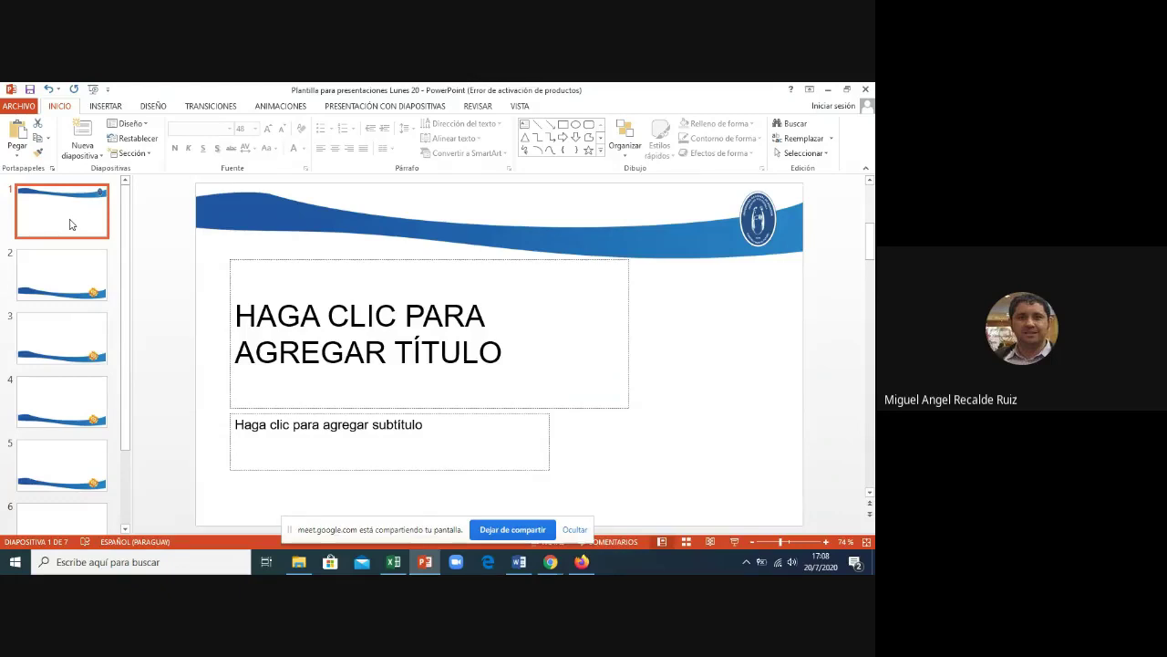
click(62, 270)
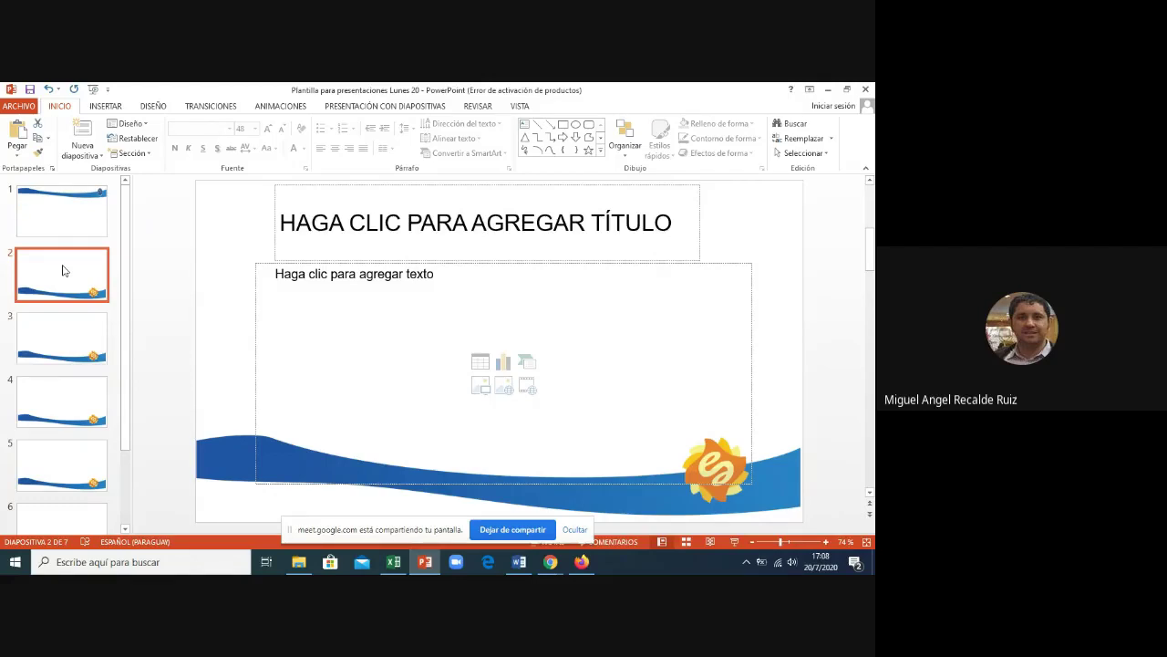
click(39, 232)
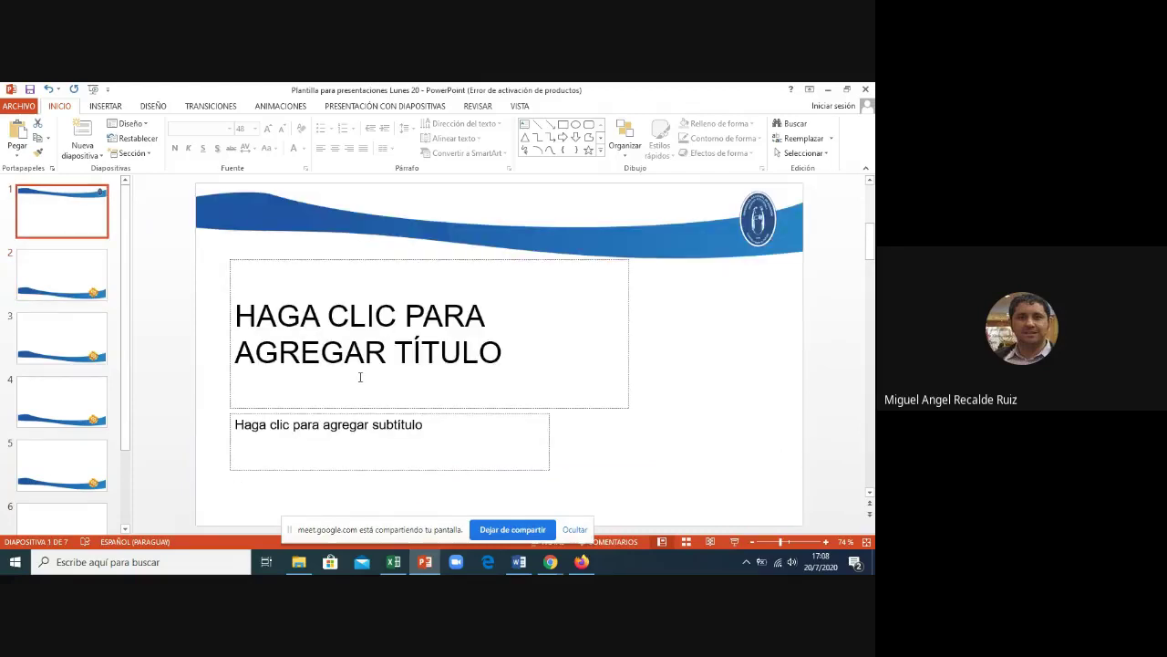
click(550, 562)
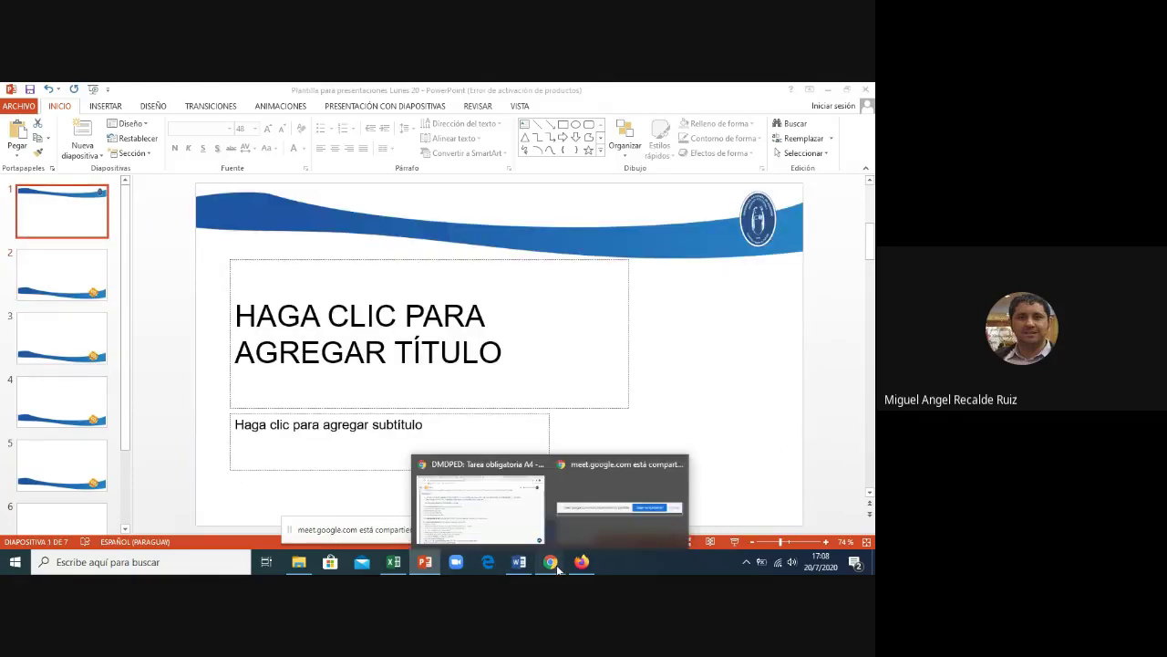
- Highlight the assignment's requirements for what the first slide must contain
click(504, 523)
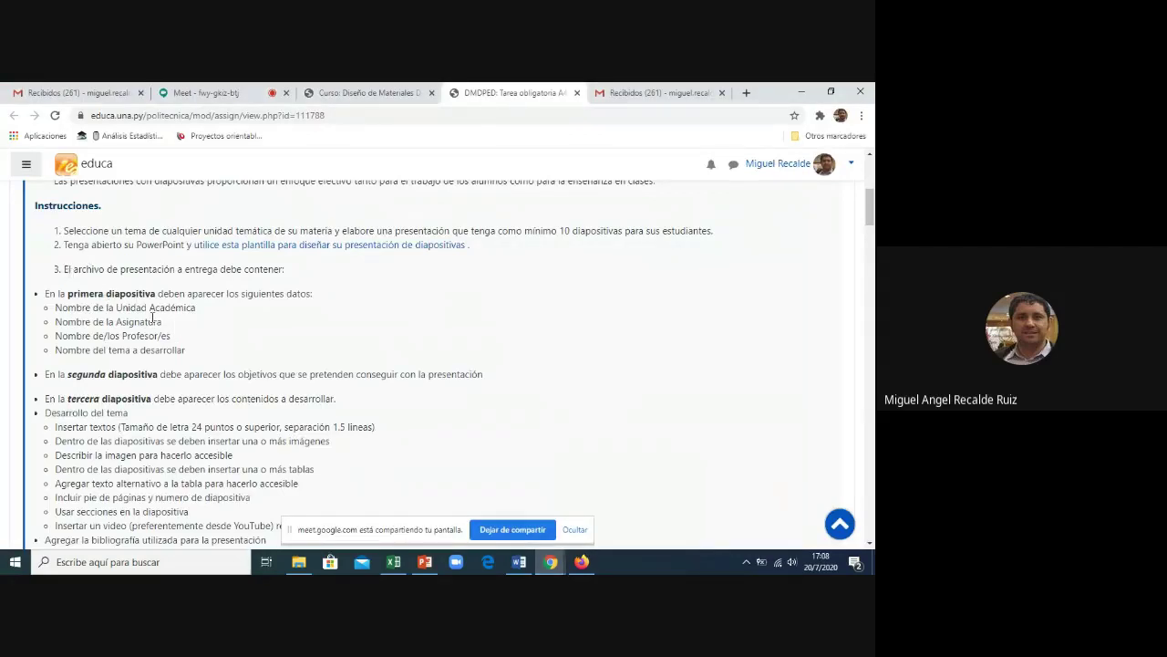
drag(67, 293, 152, 293)
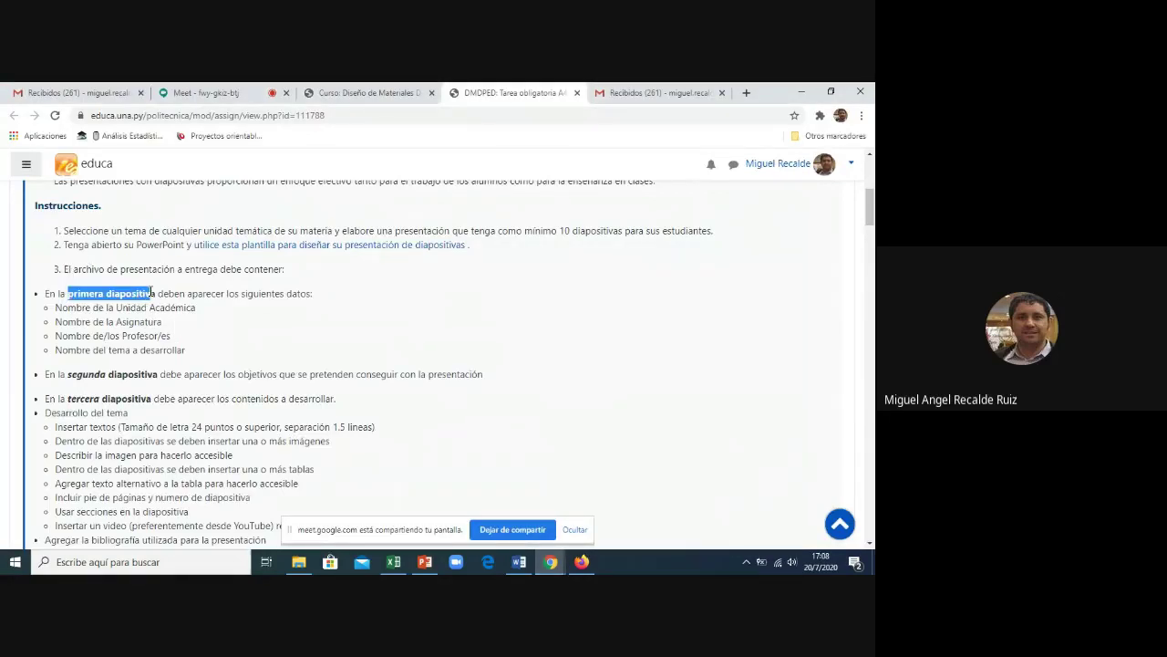
click(105, 303)
mouse_move(55, 307)
mouse_down()
mouse_move(121, 309)
mouse_move(109, 322)
mouse_move(134, 350)
mouse_up()
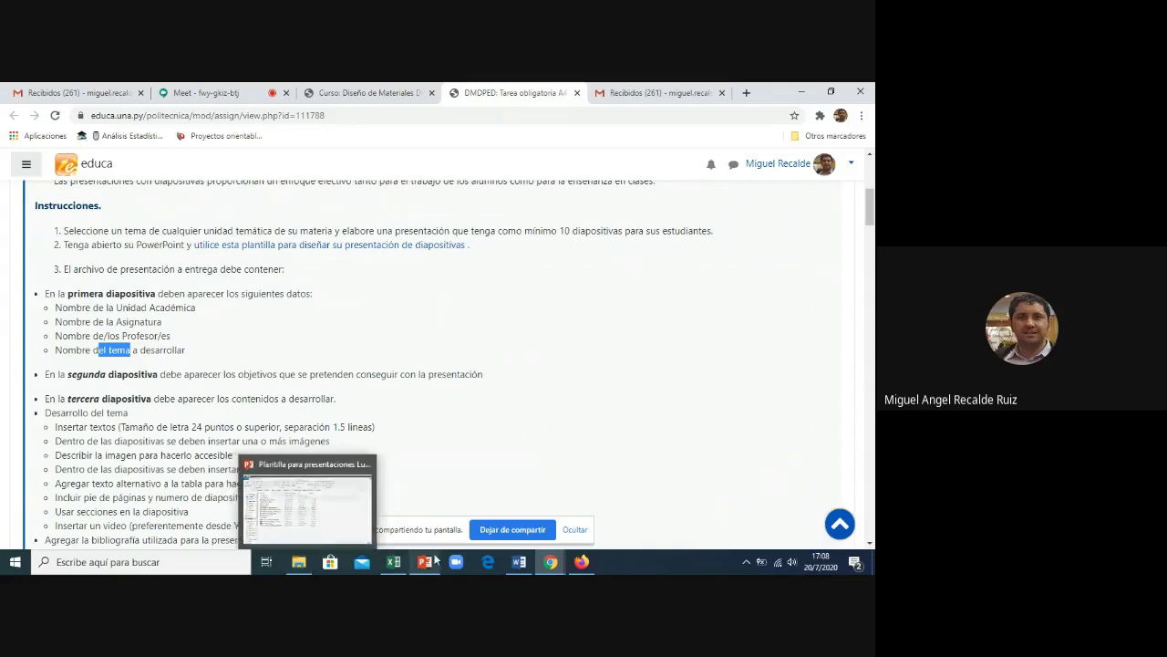
click(425, 561)
- Top-align the text in the title slide's title placeholder
click(396, 393)
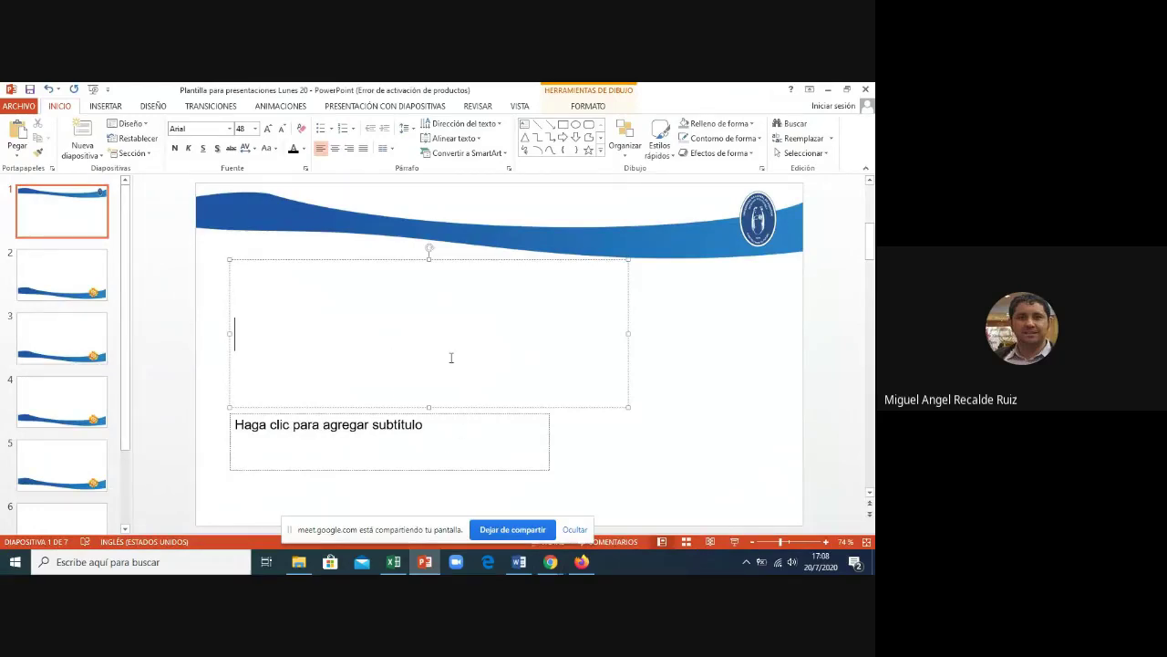
click(349, 261)
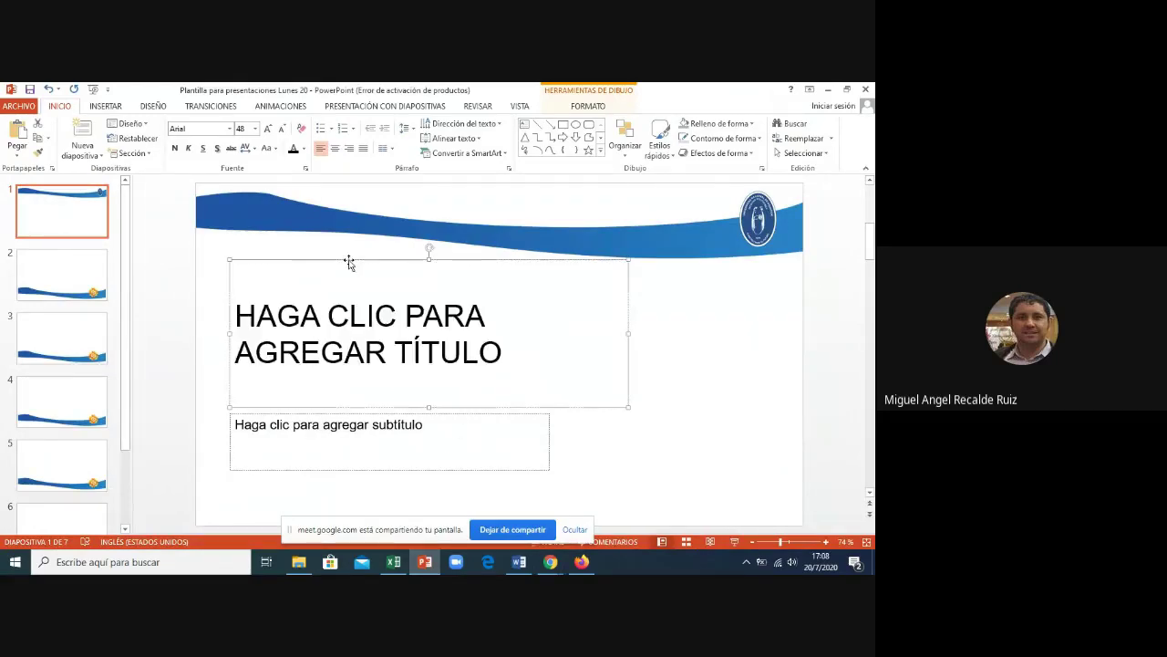
click(483, 144)
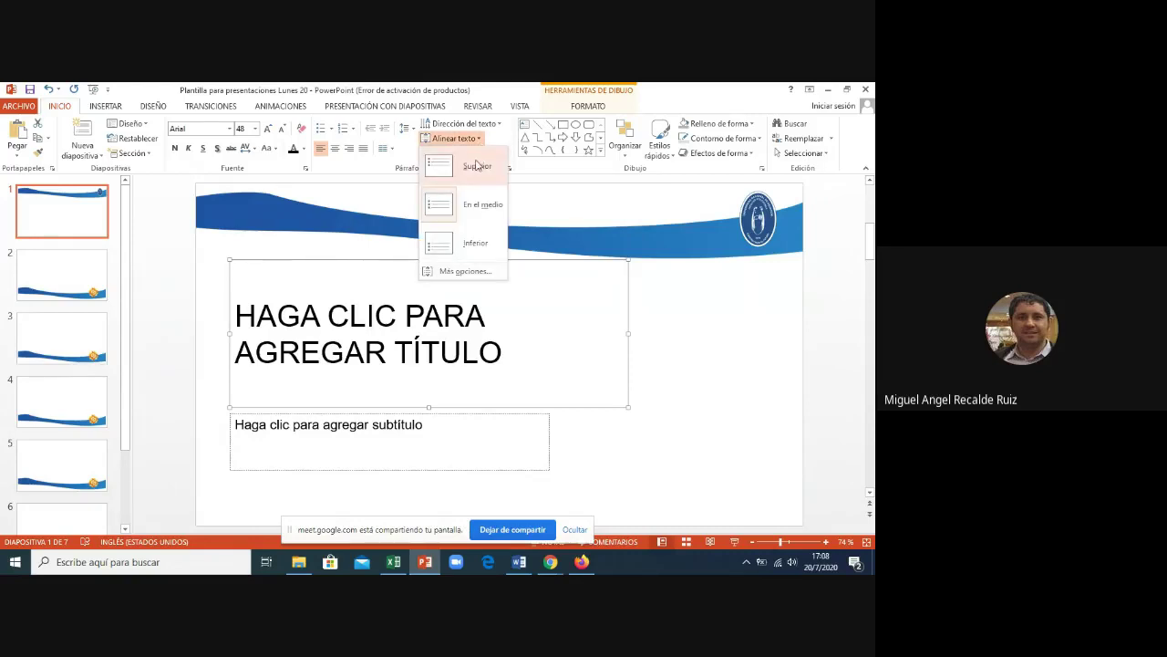
click(476, 166)
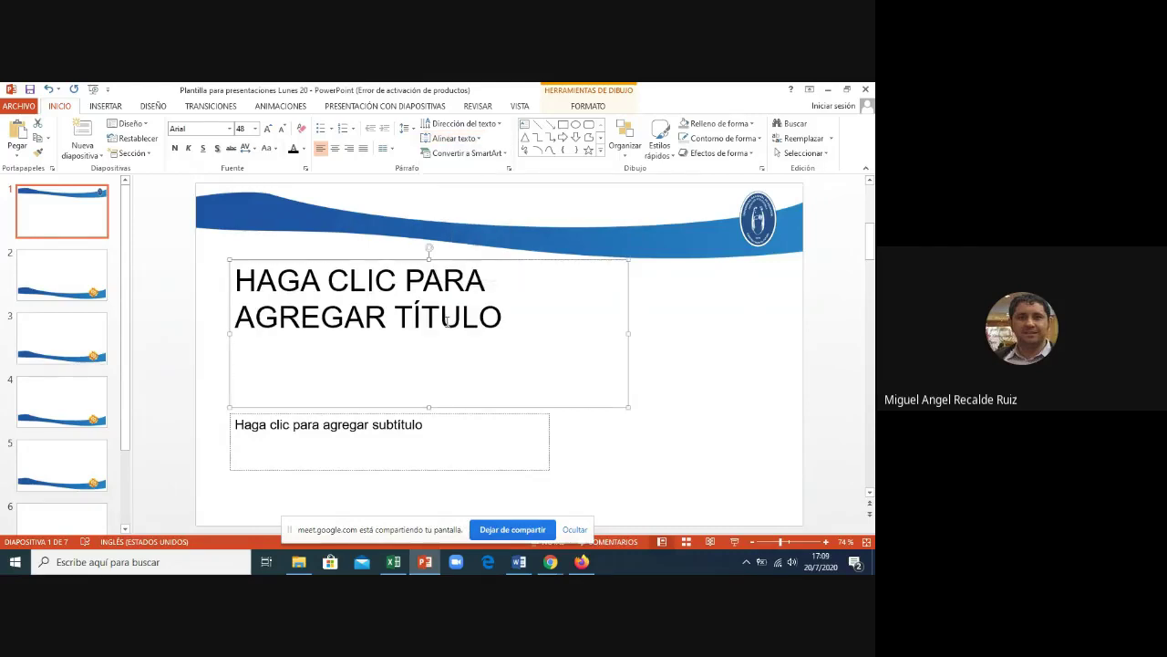
- Copy 'Facultad Politécnica UNA' from the Word notes into the empty title placeholder
click(520, 562)
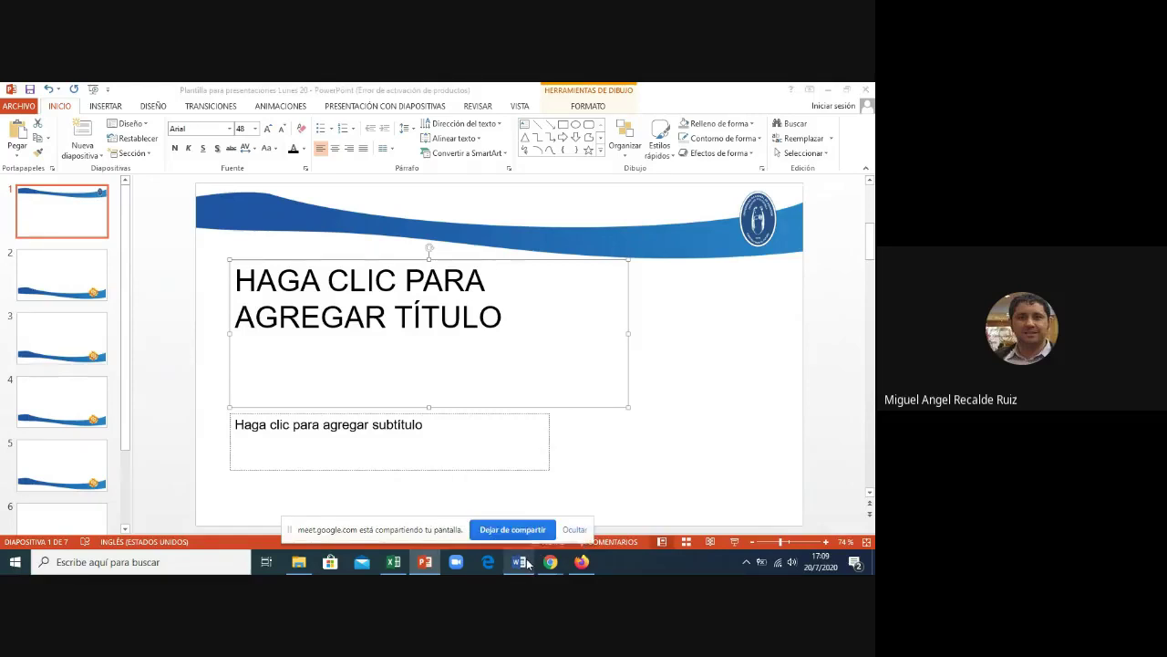
drag(871, 265, 871, 187)
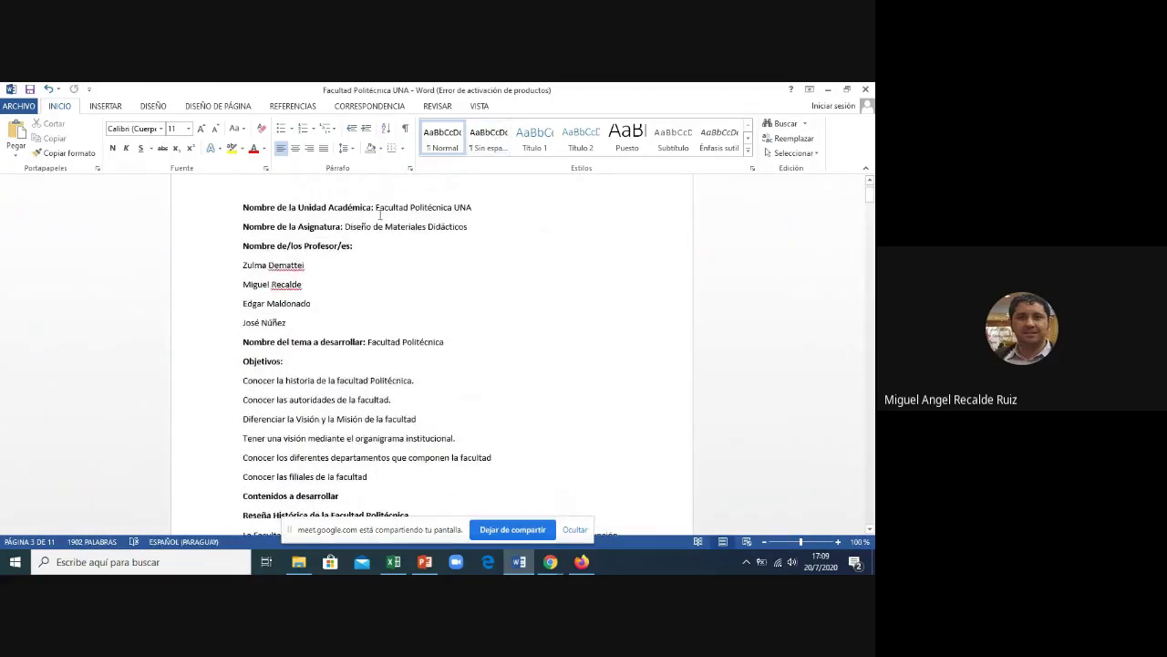
drag(375, 207, 466, 209)
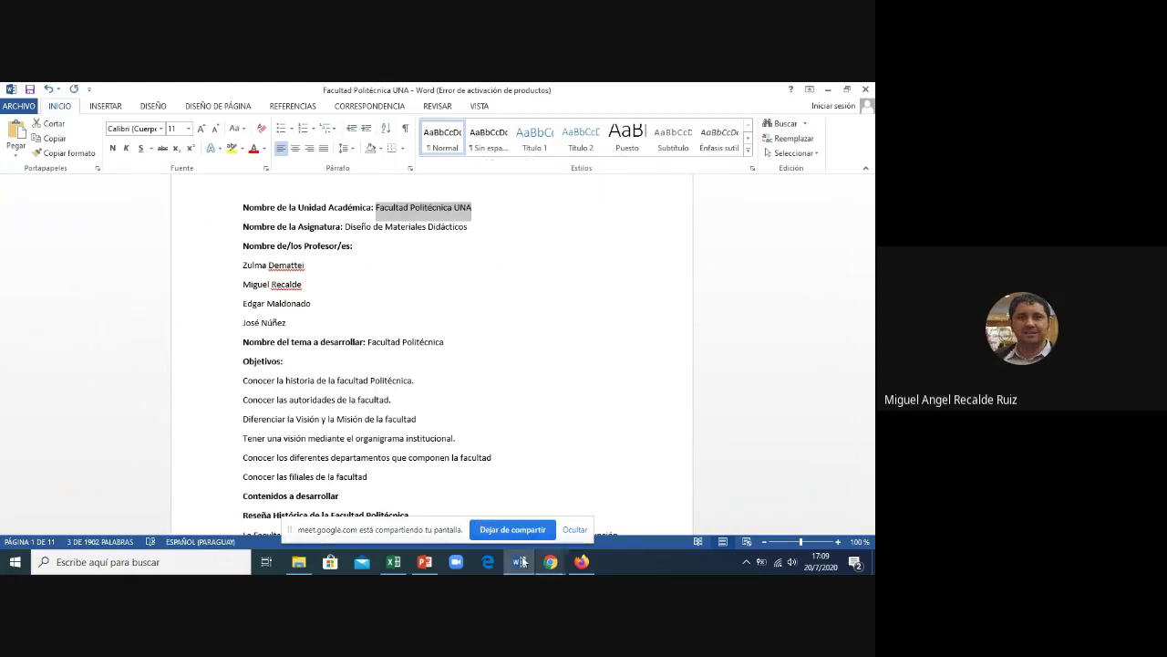
click(426, 561)
click(410, 363)
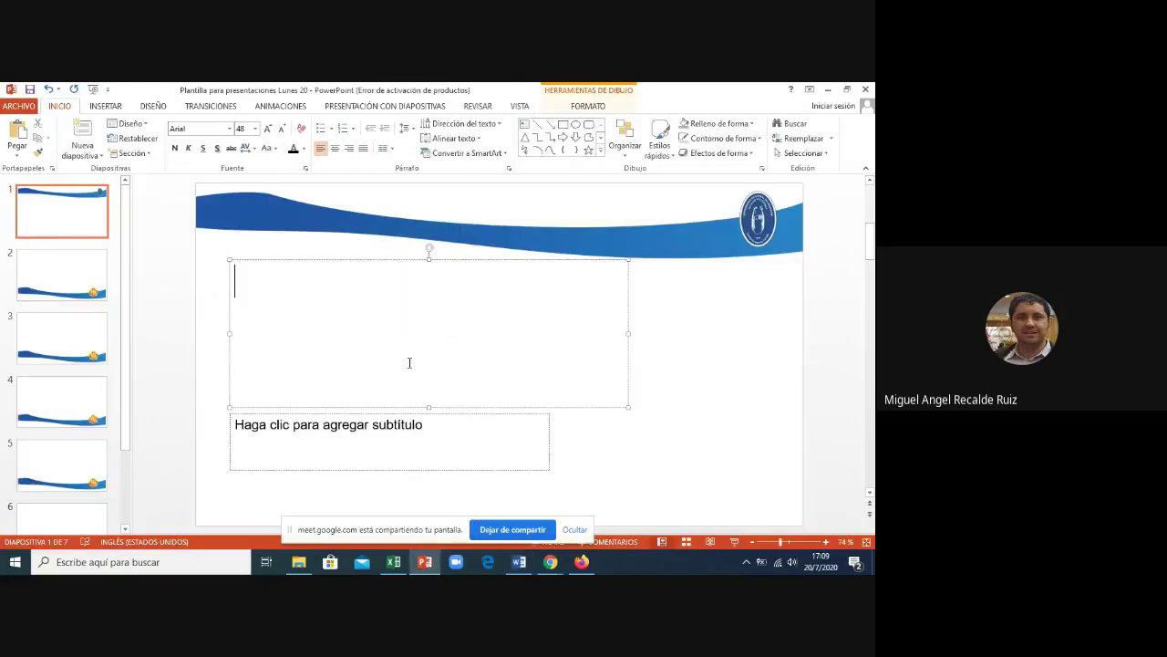
- Paste FACULTAD POLITÉCNICA UNA as a one-line title and move the subtitle box up-right beneath it
text(FACULTAD POLITÉCNICA UNA)
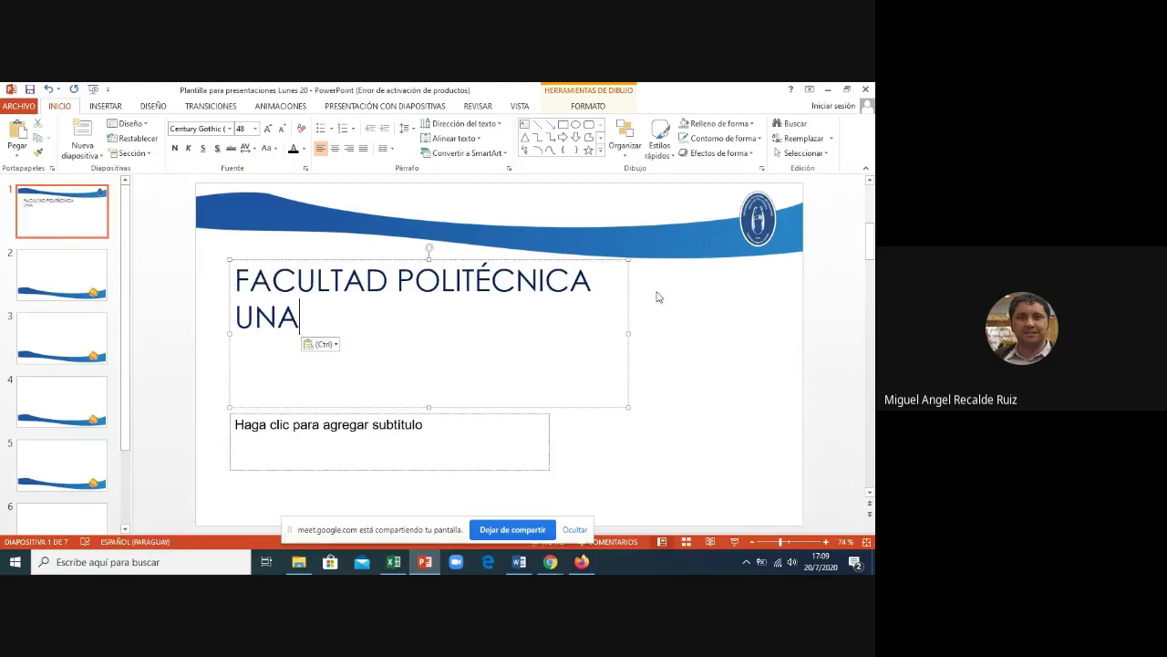
drag(628, 333, 684, 324)
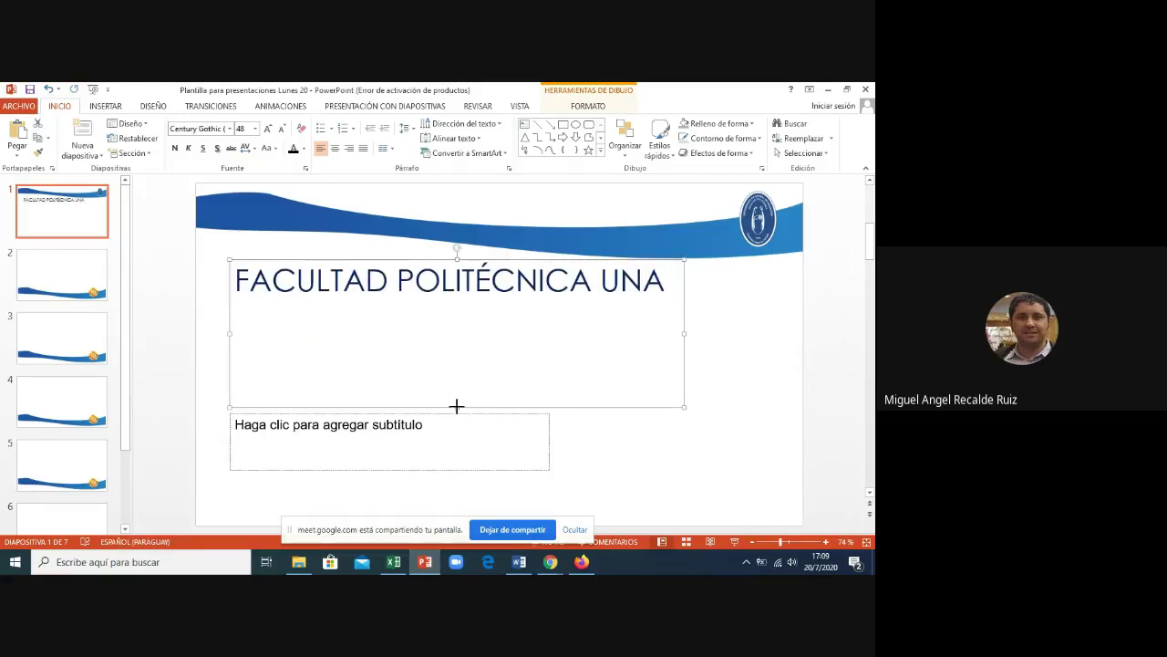
drag(456, 407, 456, 315)
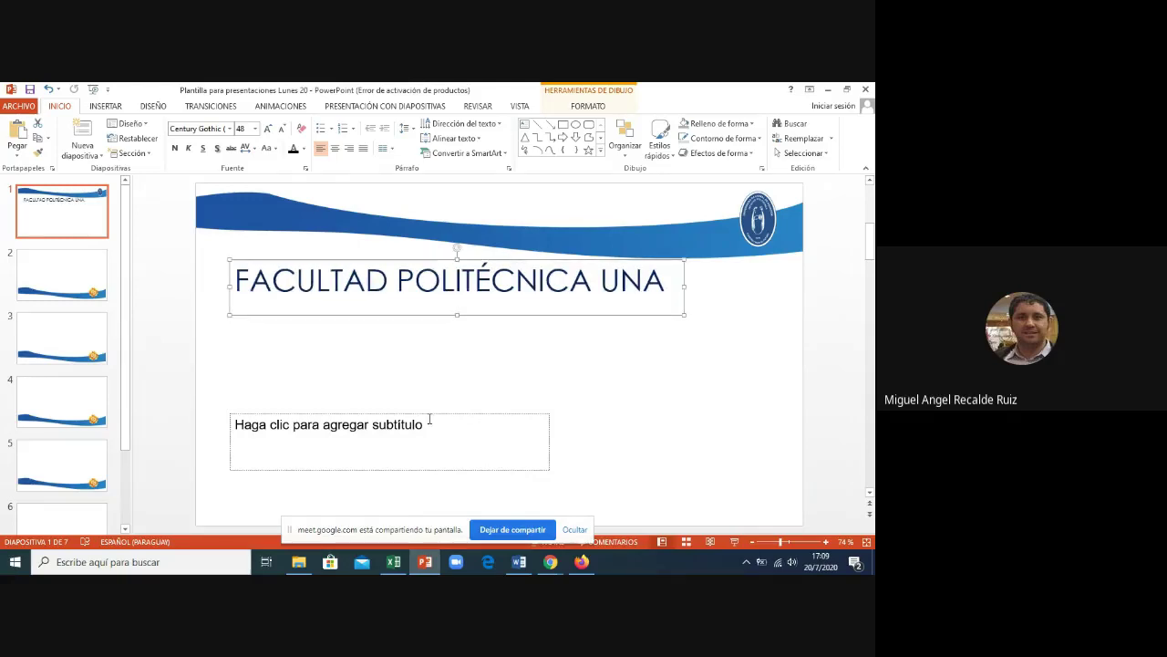
mouse_move(429, 416)
mouse_down()
mouse_move(525, 326)
mouse_move(660, 318)
mouse_up()
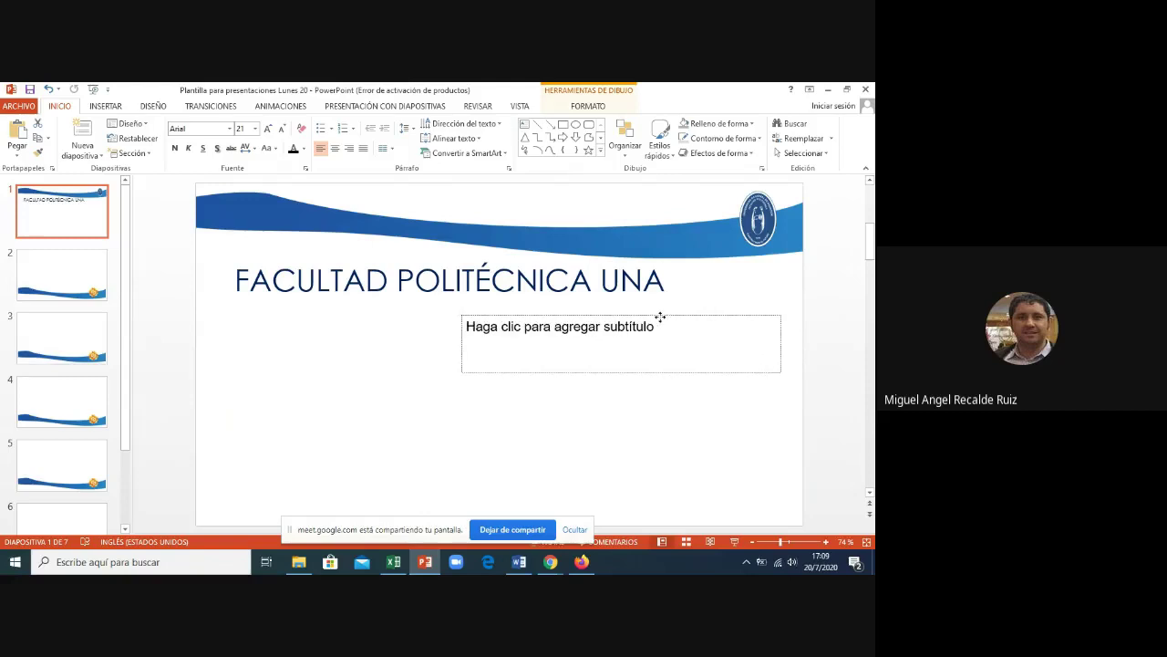
click(520, 563)
- Copy the lines from 'Diseño de Materiales Didácticos' through the topic line in the Word notes
click(417, 399)
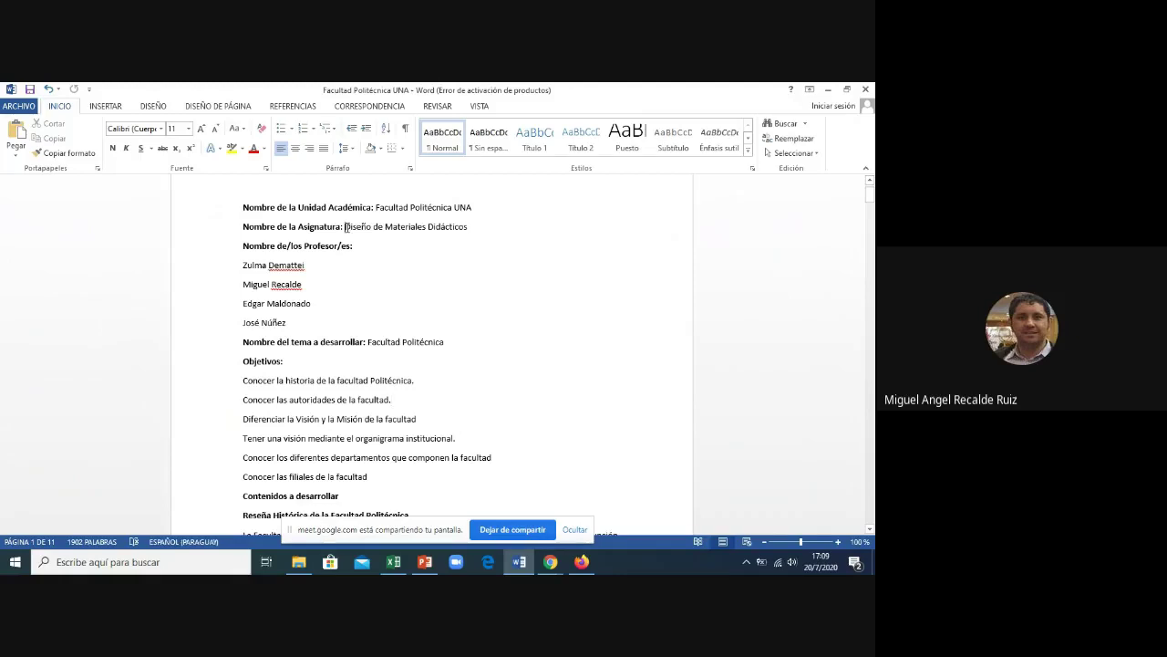
mouse_move(346, 226)
mouse_down()
mouse_move(382, 327)
mouse_move(445, 341)
mouse_up()
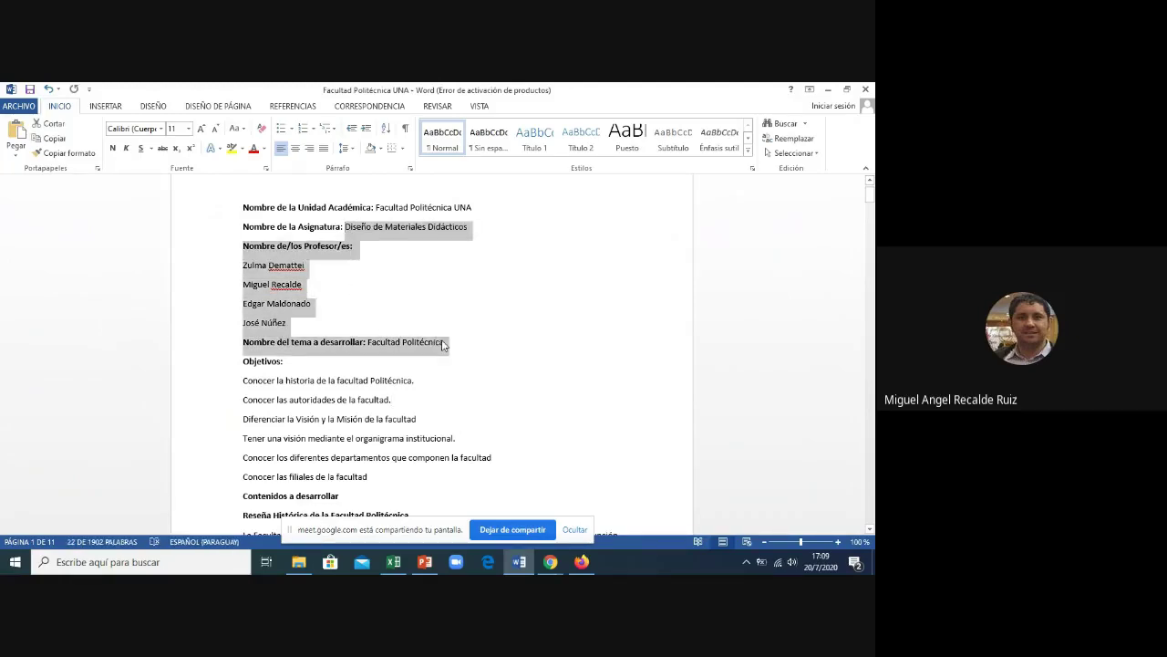
click(425, 562)
click(544, 341)
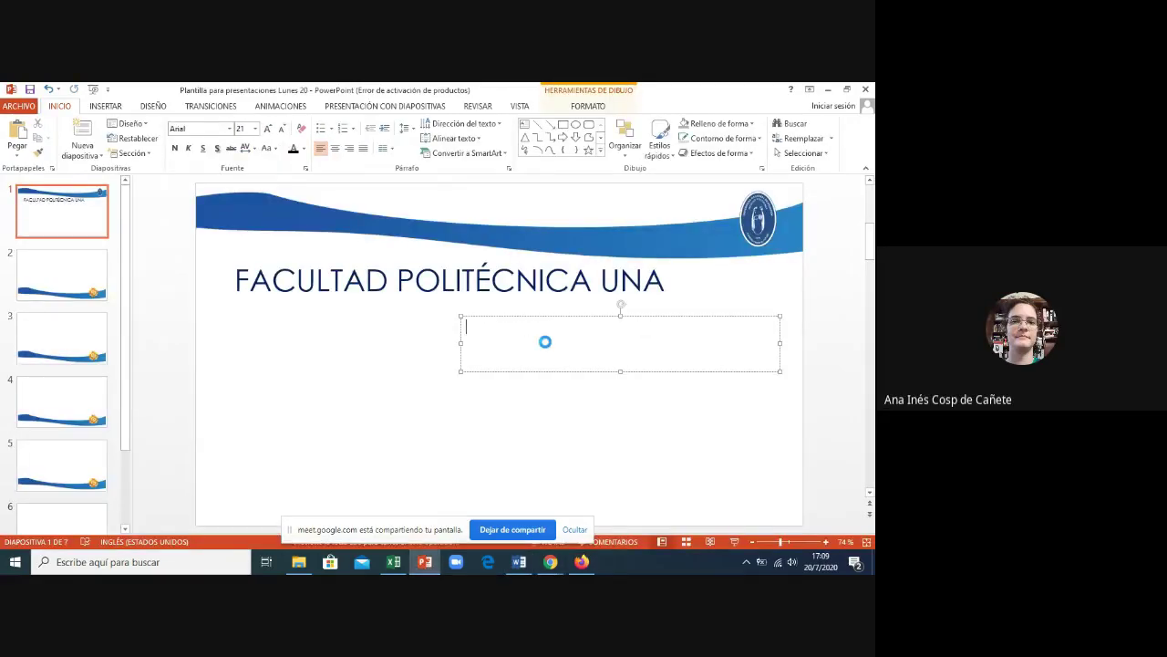
- Paste the subject lines into the subtitle, enlarge it, and relabel them 'Docentes' and 'Tema desarrollar:'
key(ctrl+v)
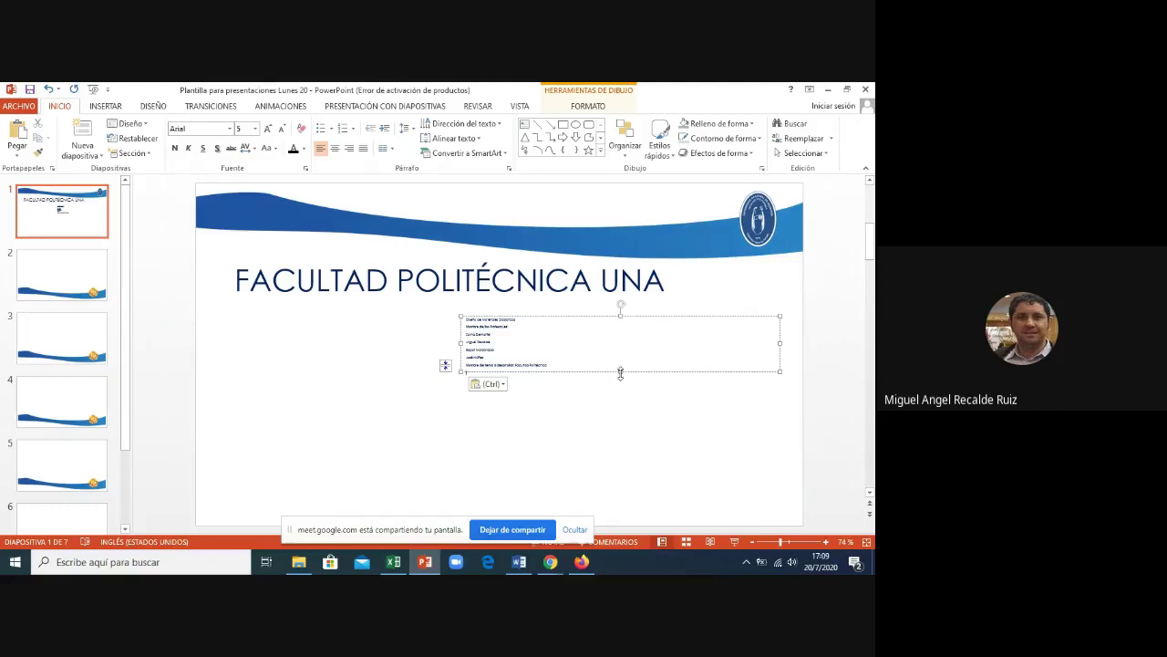
drag(620, 372, 610, 487)
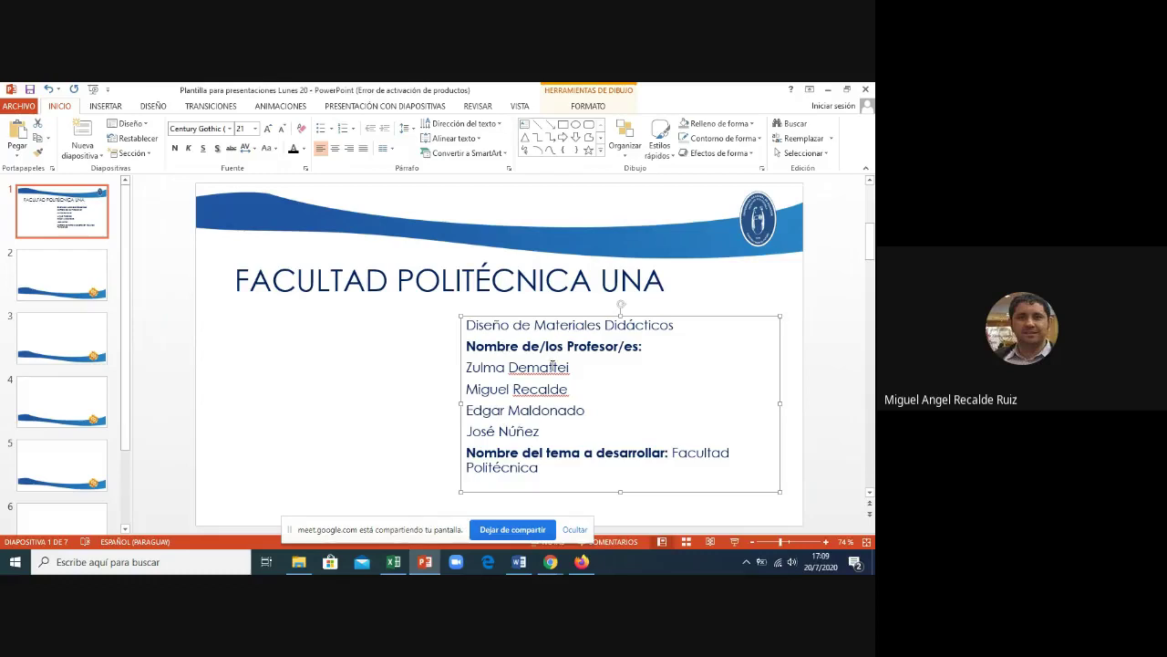
drag(643, 346, 483, 352)
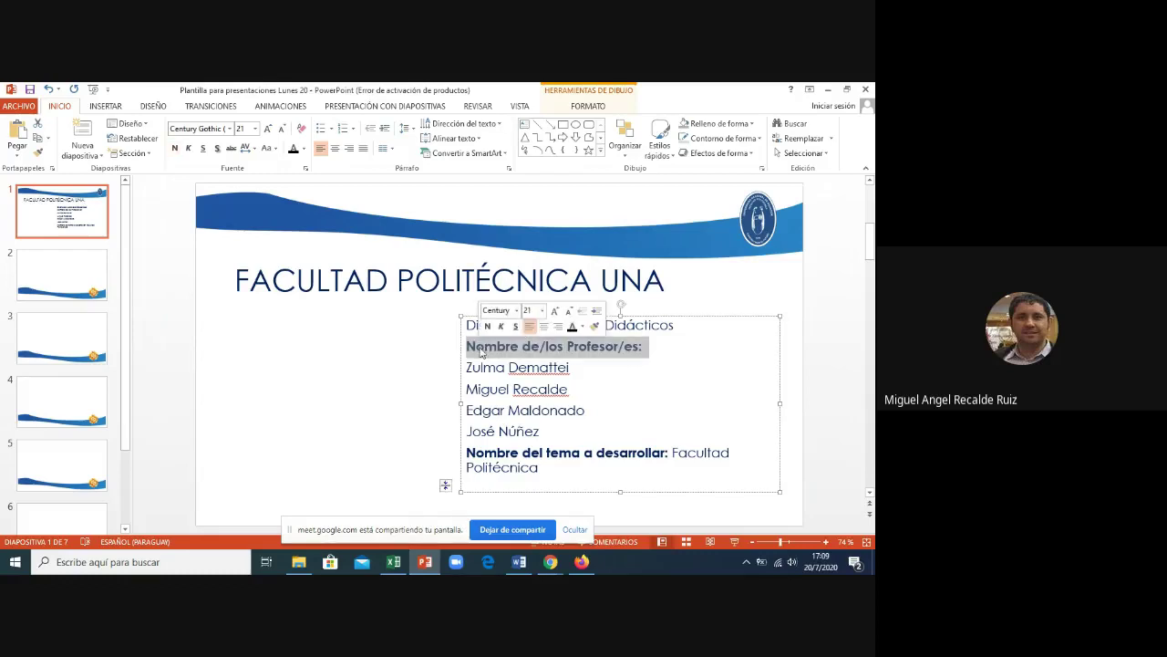
text(Docentes)
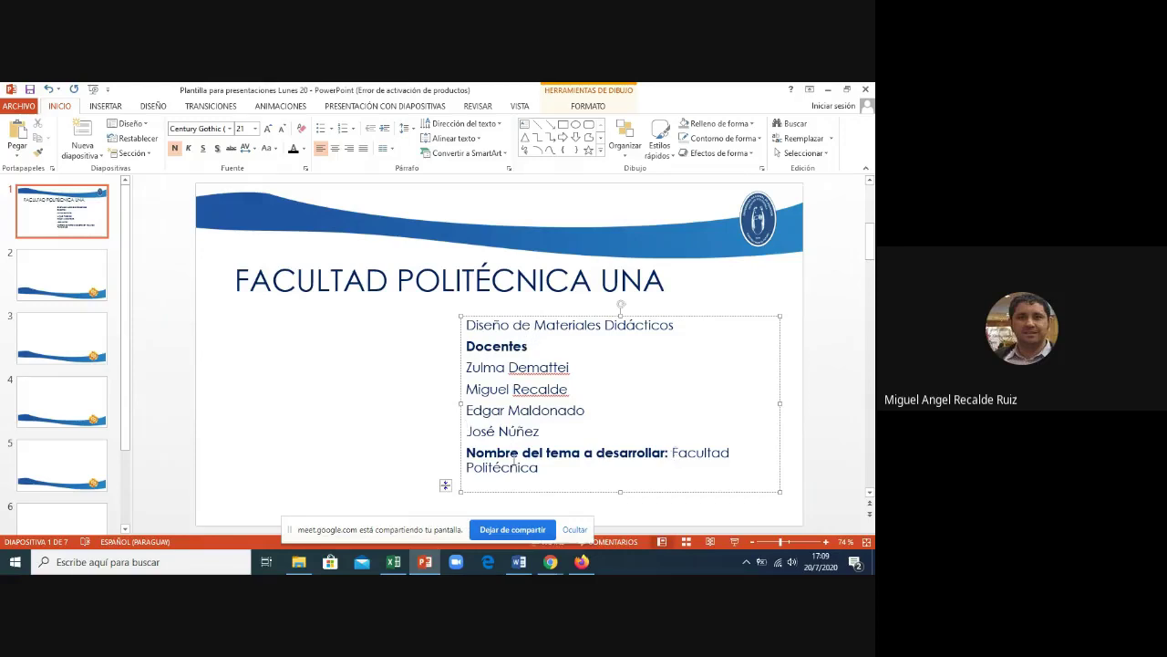
drag(582, 453, 479, 456)
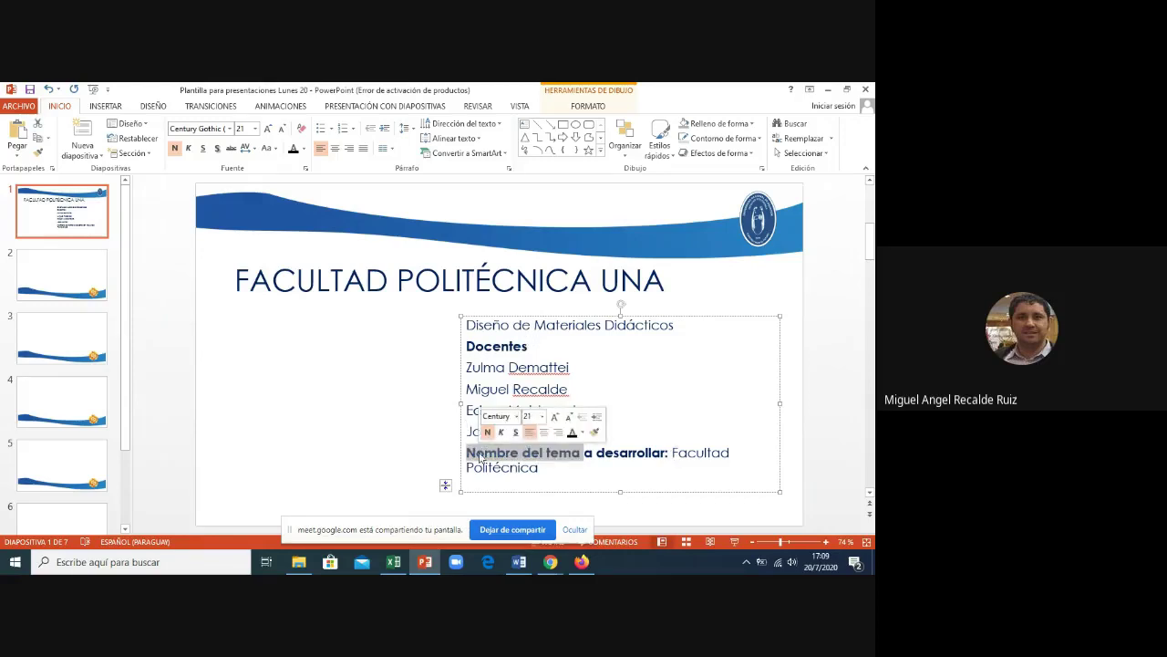
text(Tem)
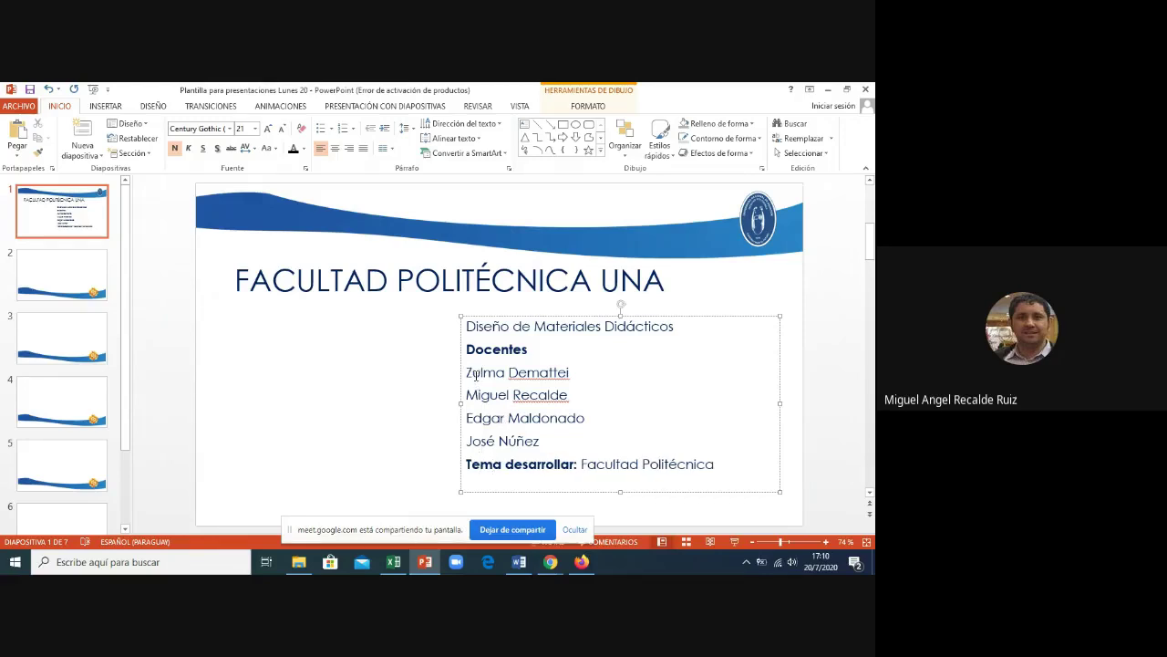
click(482, 316)
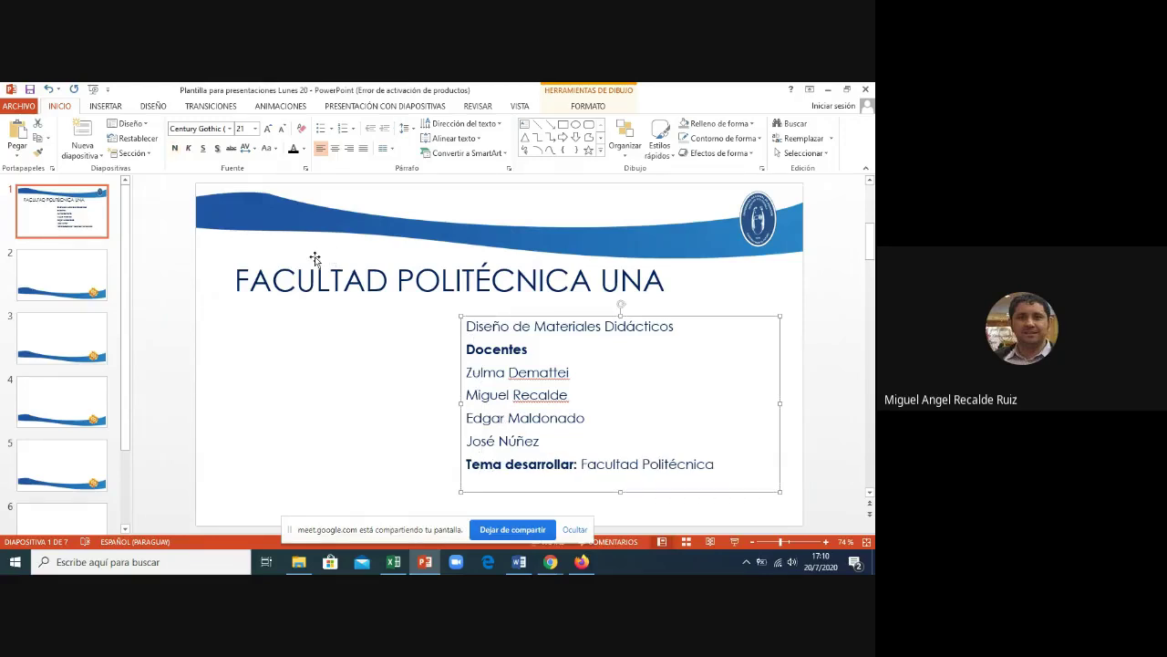
- Make the four professor names under Docentes a bulleted list
click(303, 149)
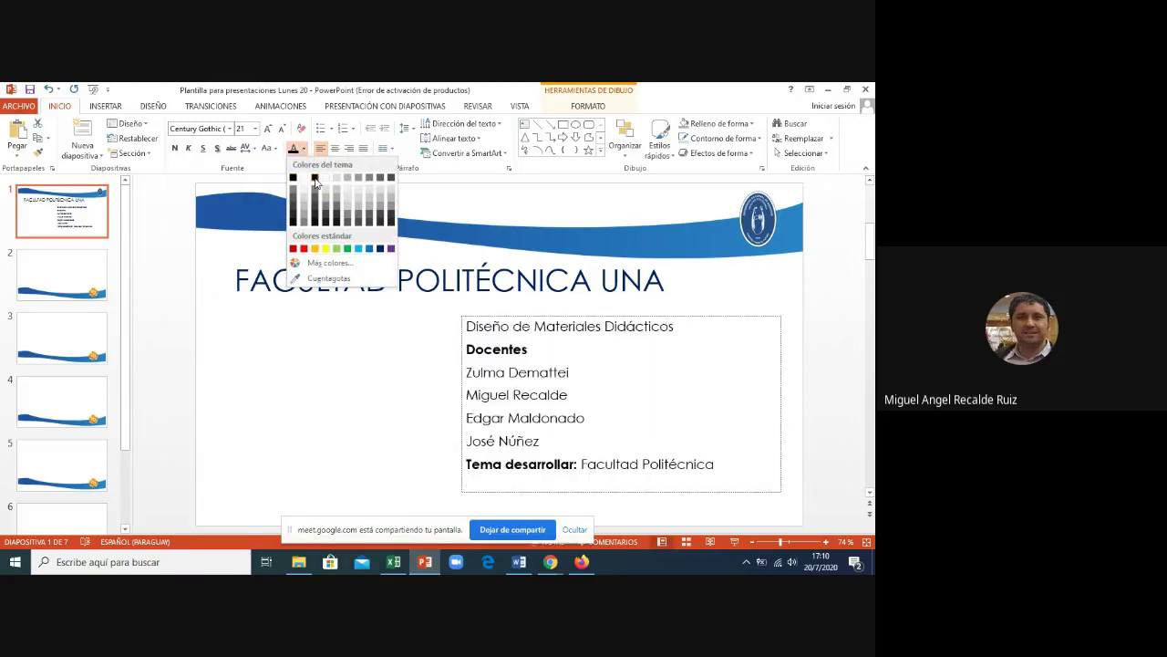
click(316, 182)
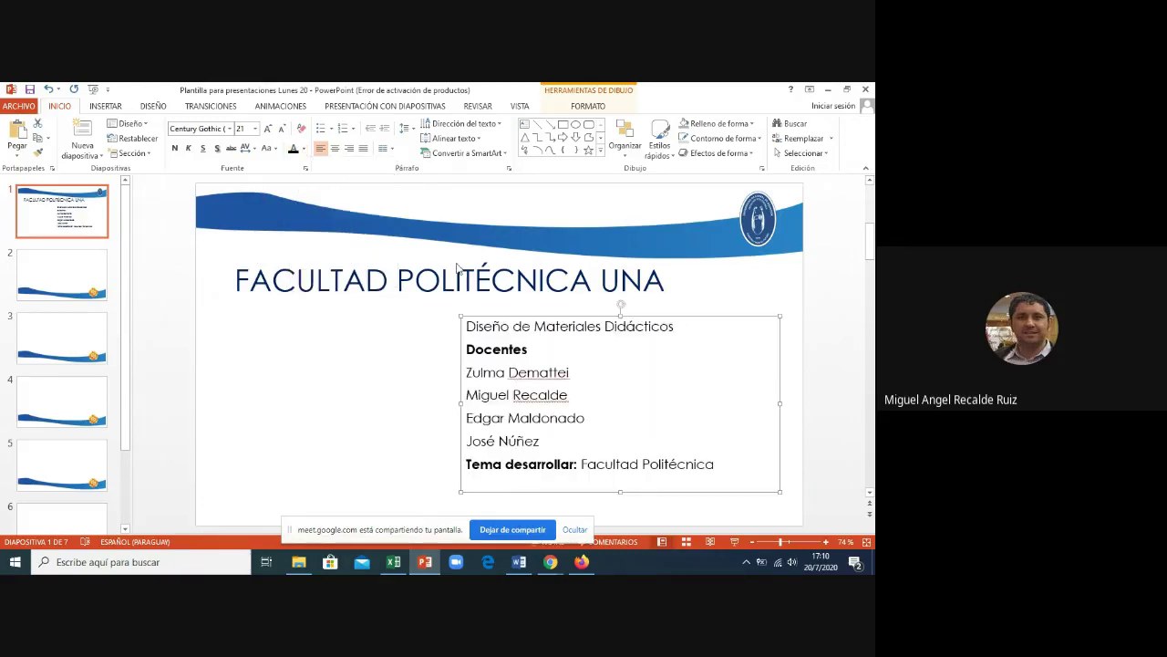
click(485, 380)
mouse_move(469, 372)
mouse_down()
mouse_move(551, 394)
mouse_move(563, 435)
mouse_up()
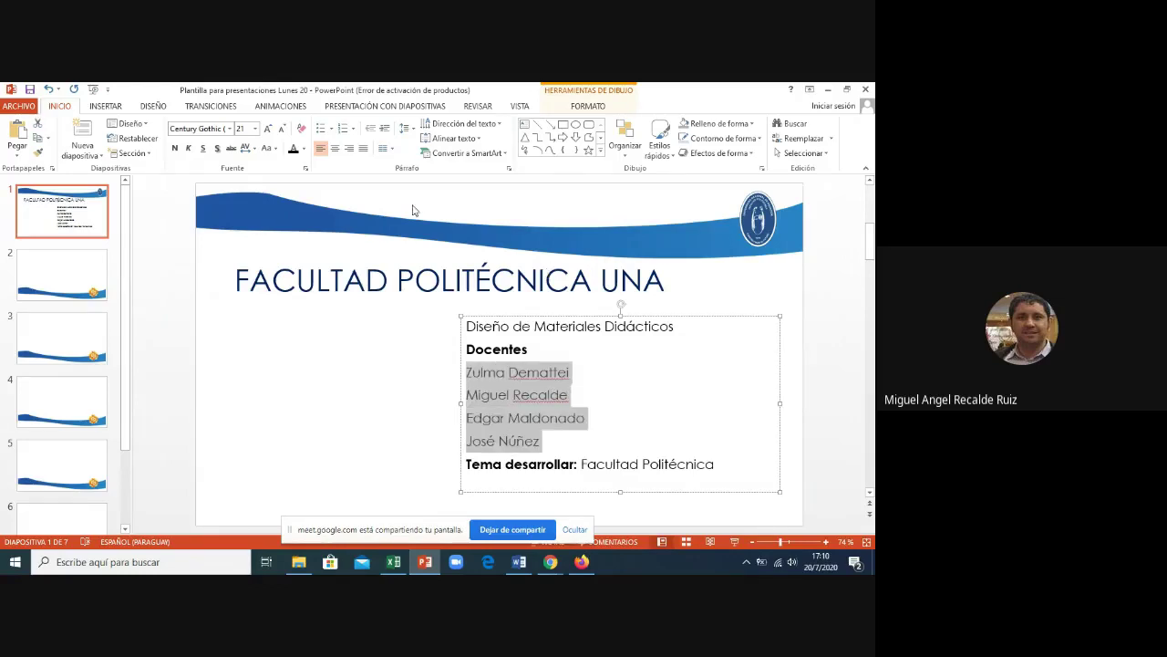
click(320, 128)
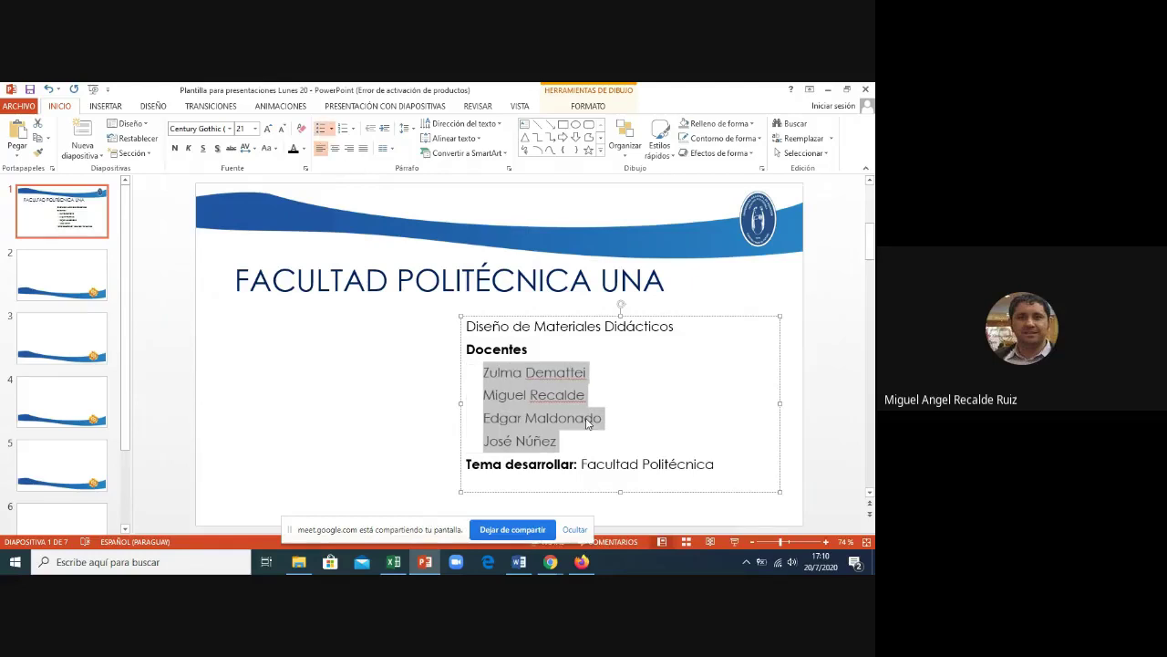
click(331, 129)
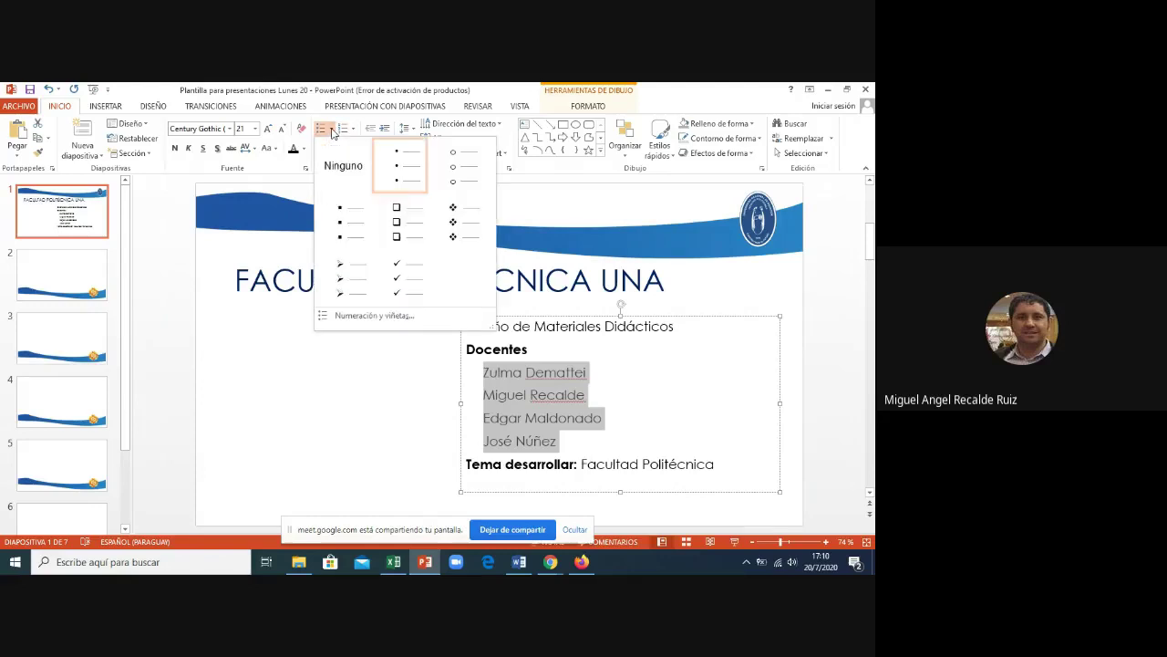
- Colour the professor-name bullets black in Numeración y viñetas, keeping them at the top list level
click(349, 316)
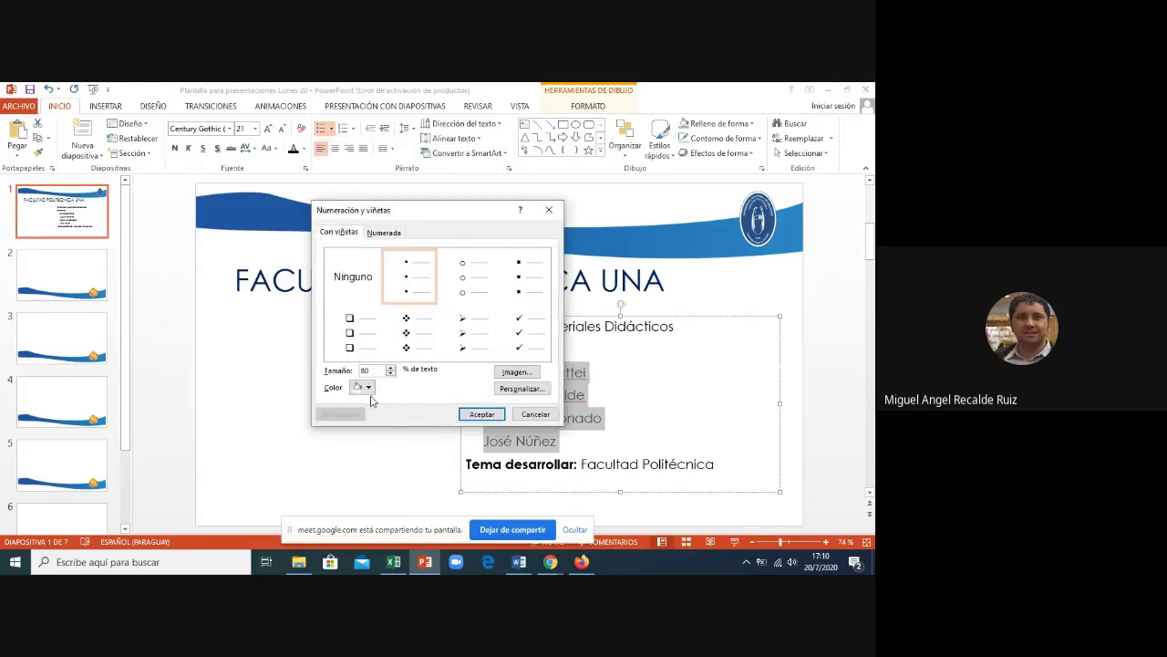
click(369, 388)
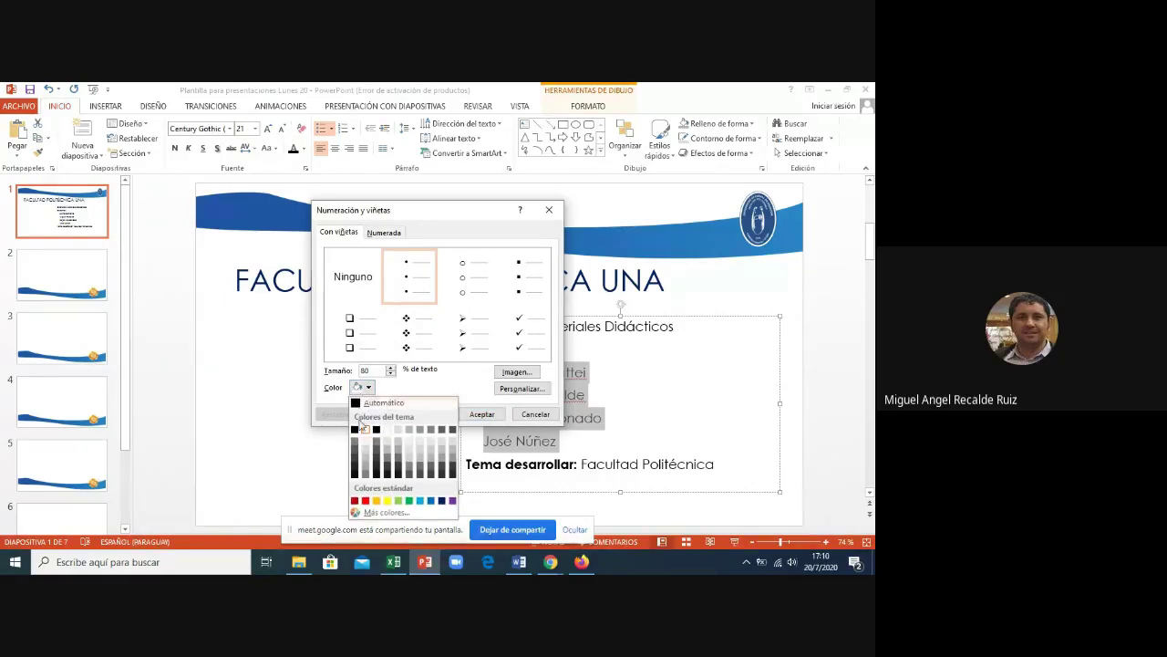
click(354, 432)
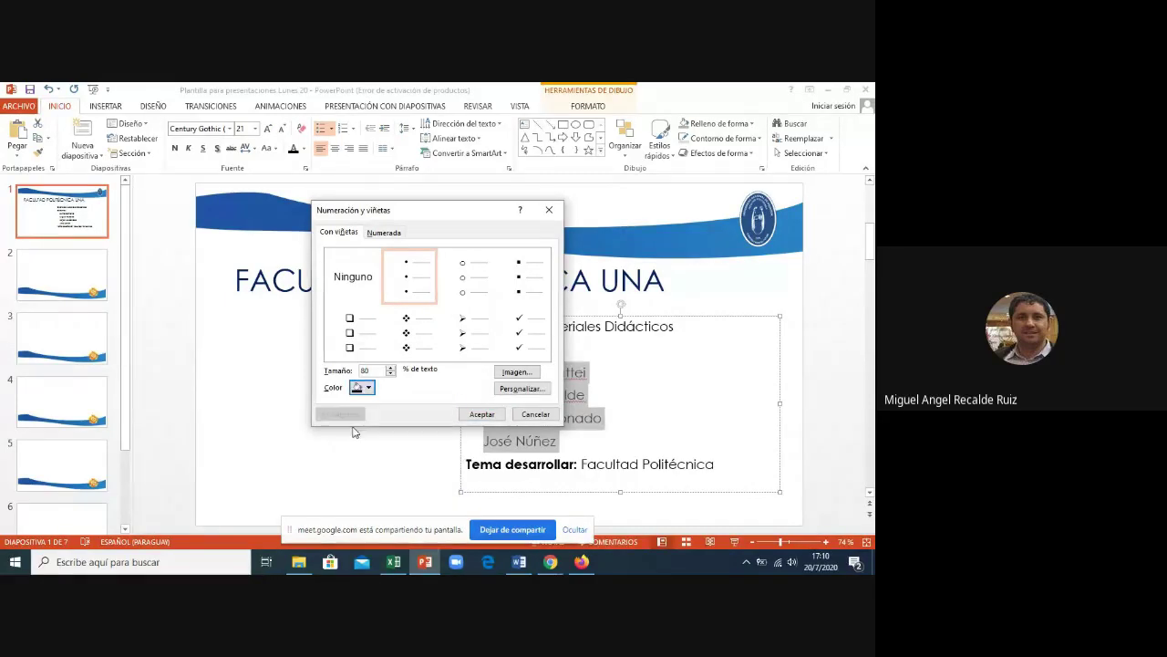
click(483, 415)
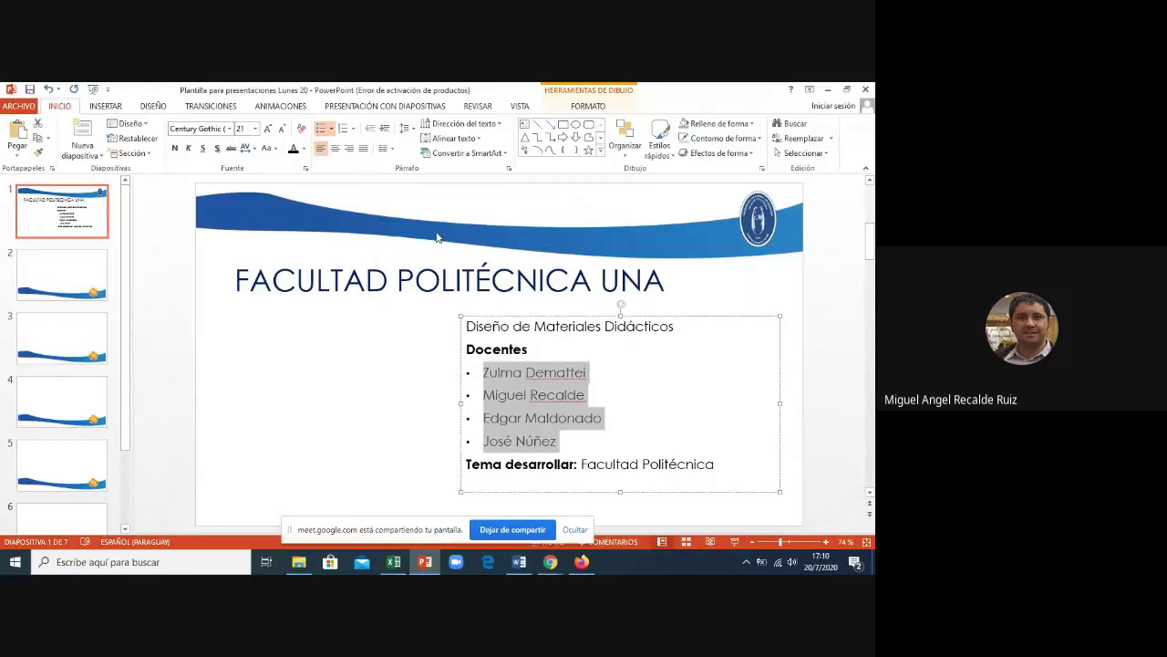
click(388, 130)
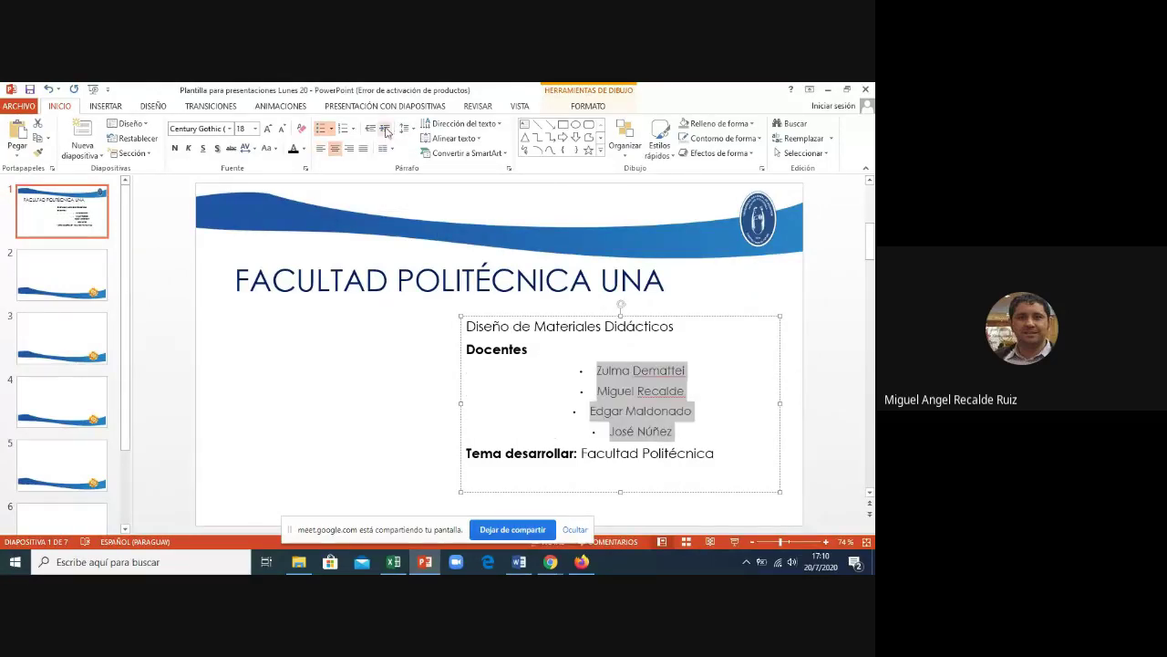
click(370, 130)
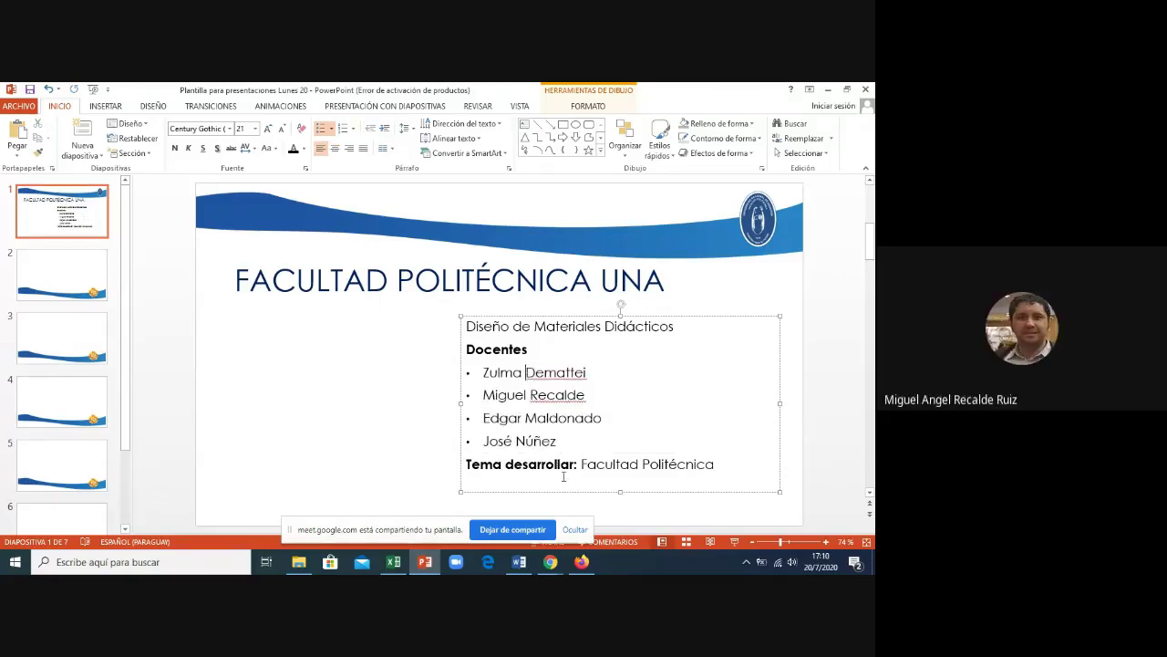
click(338, 390)
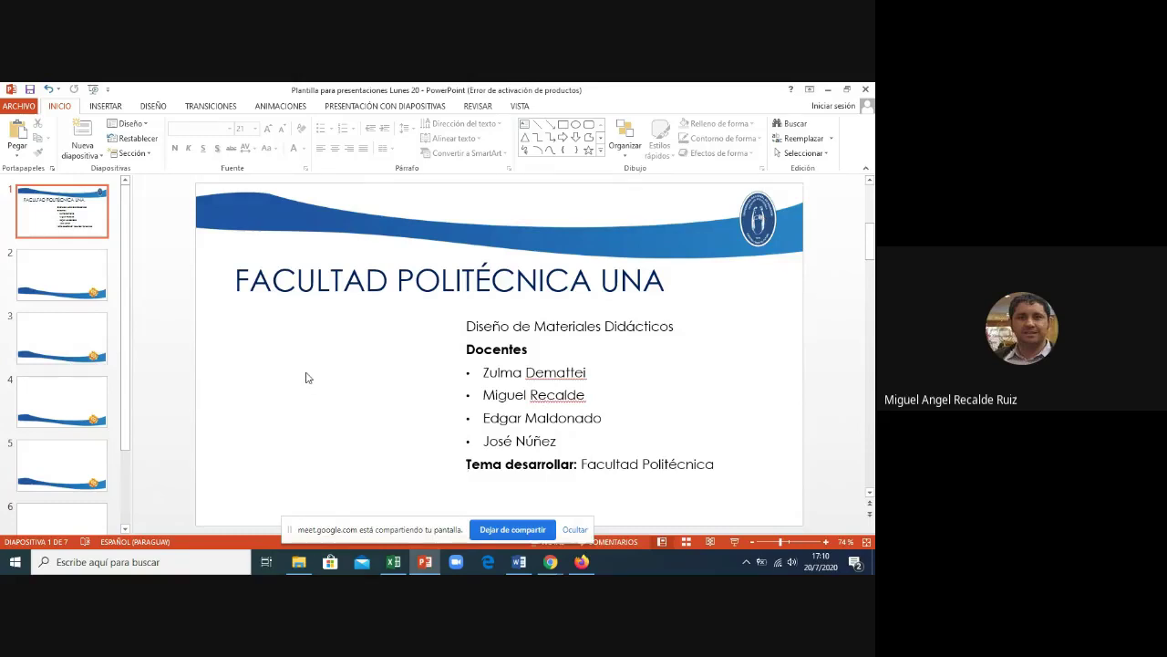
click(548, 562)
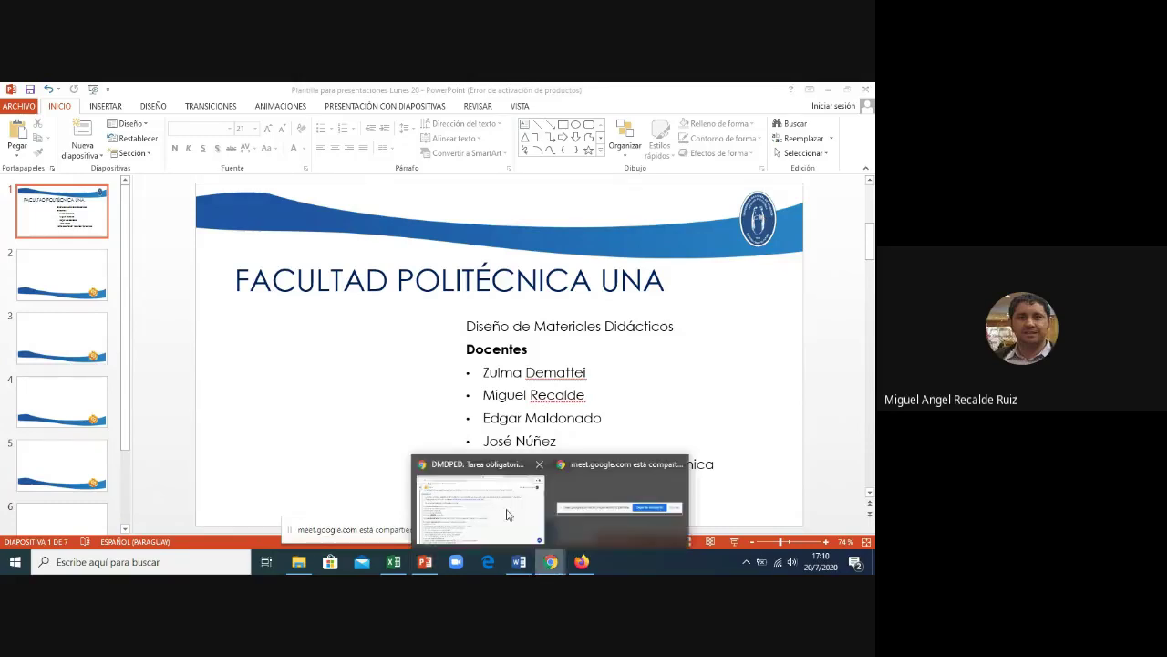
click(513, 515)
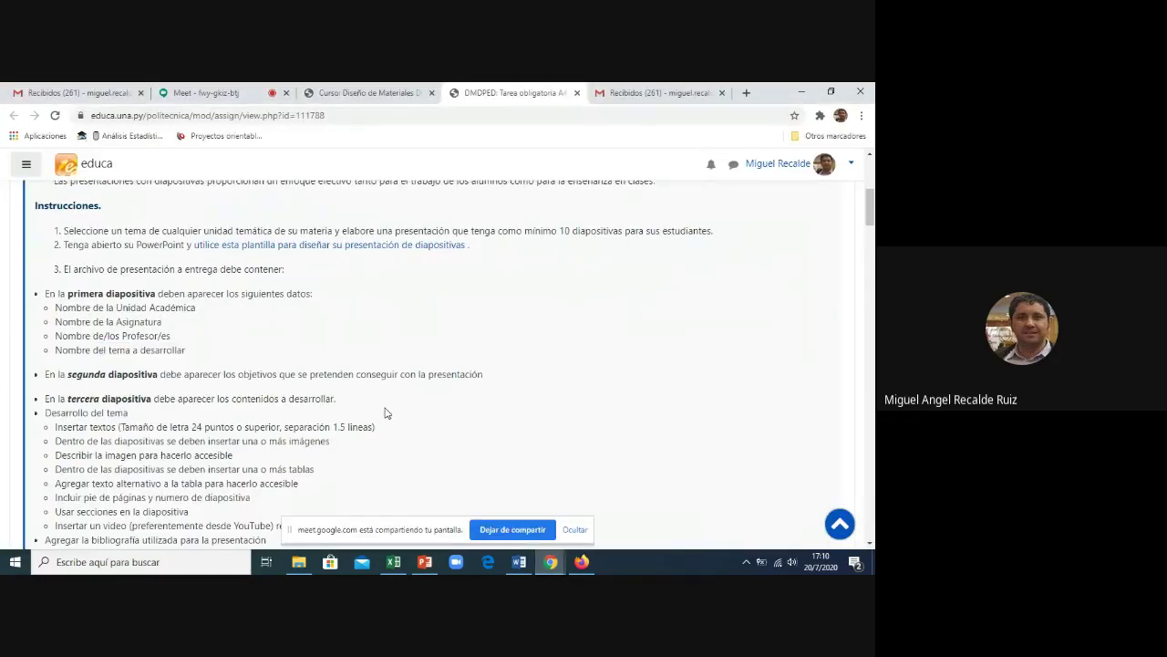
scroll(385, 413, down, 1)
scroll(385, 413, down, 2)
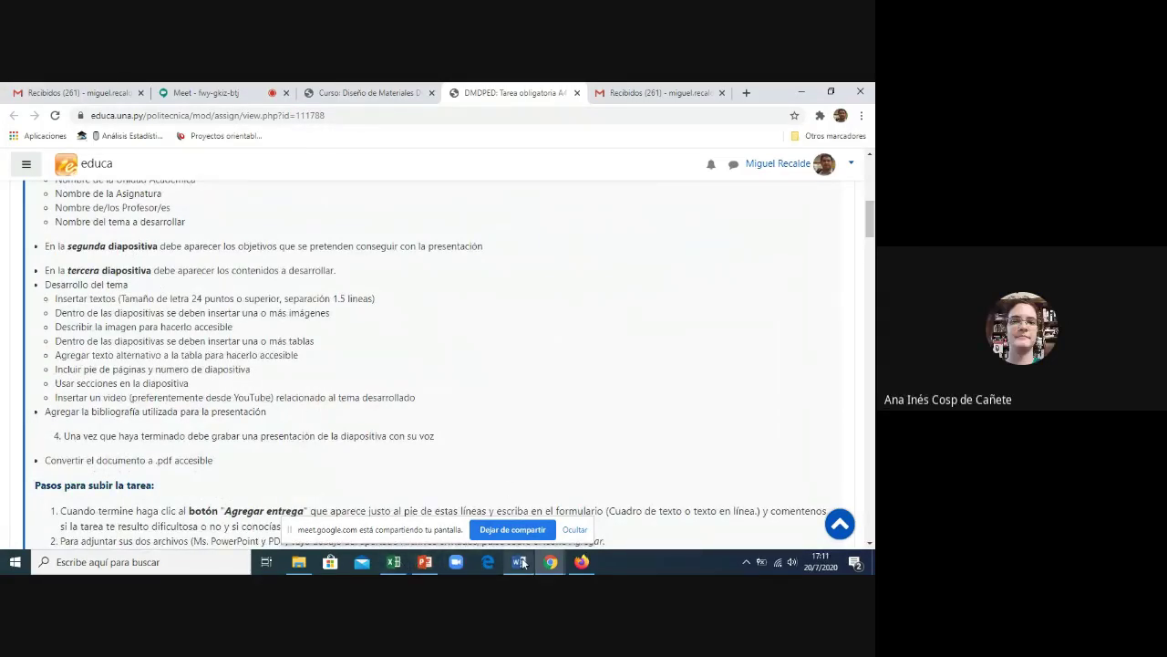
- Title slide 2 OBJETIVOS
click(425, 562)
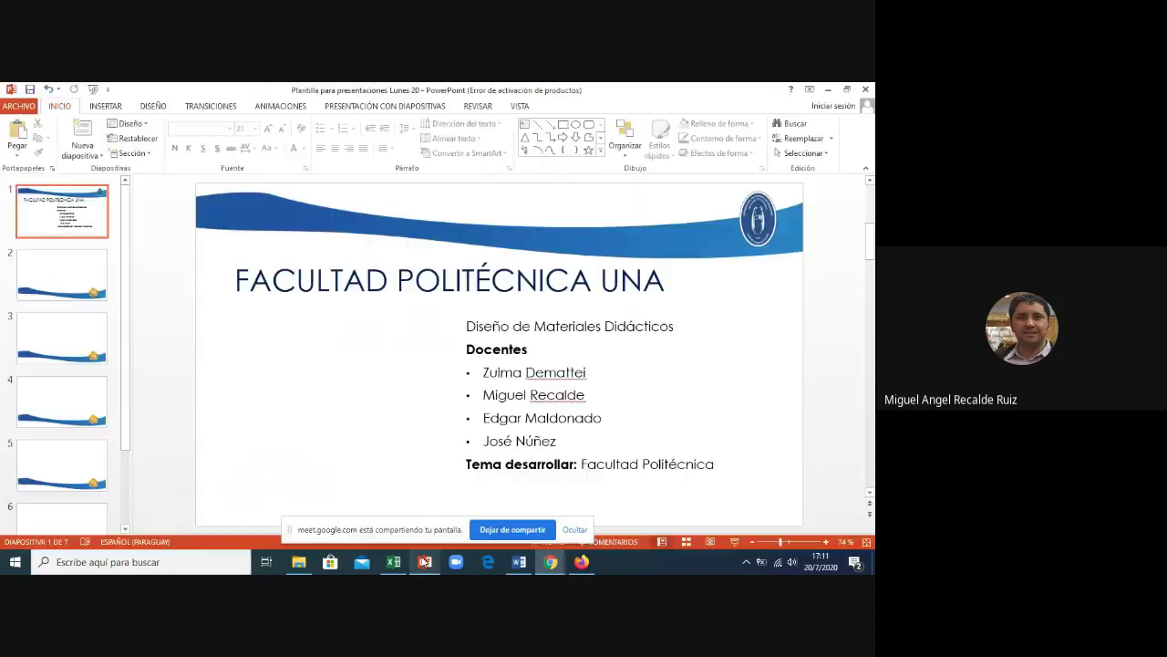
click(66, 278)
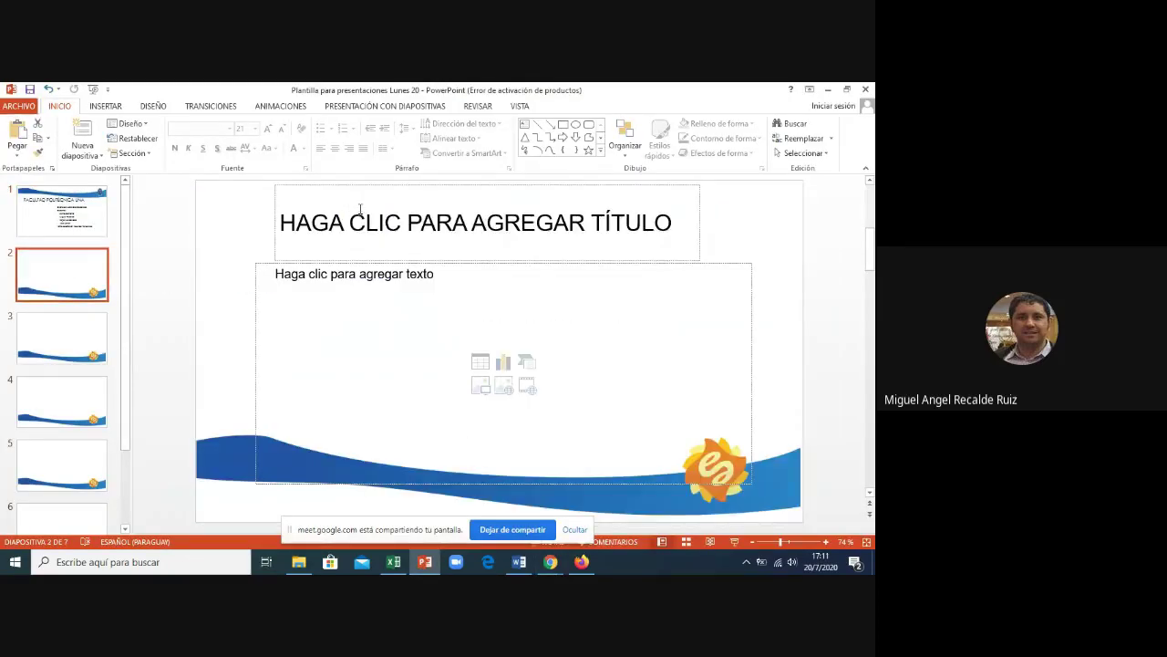
click(360, 222)
text(OBJ)
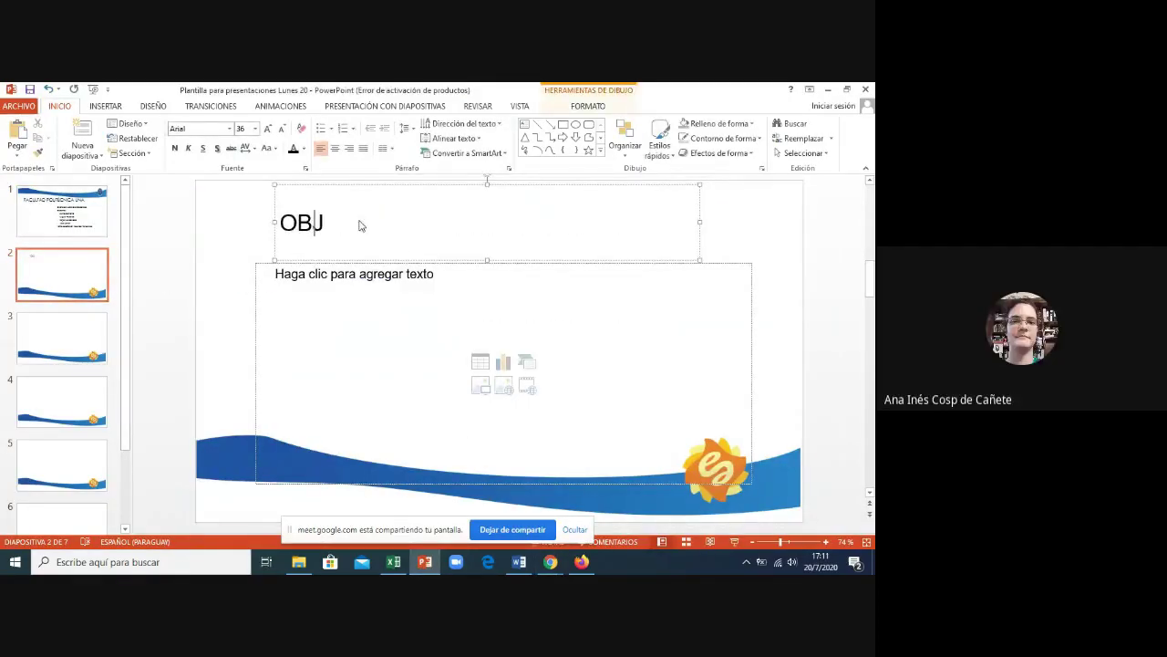
text(ETIVOS)
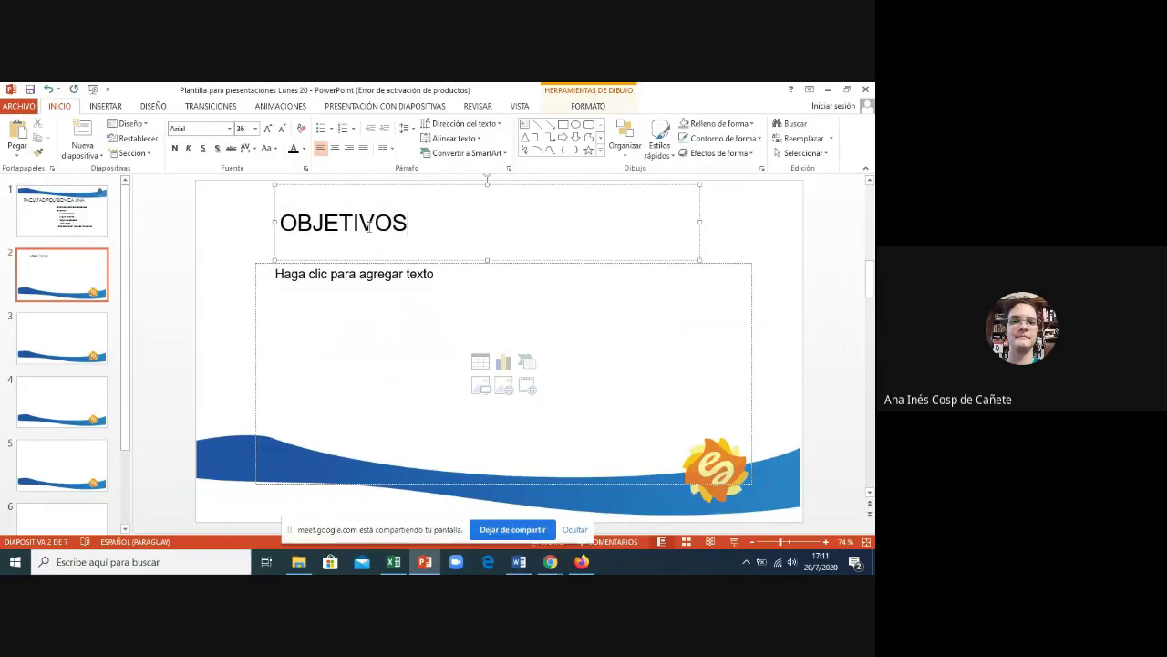
- Paste the six objectives from the Word notes into slide 2's body and choose their paste formatting
click(351, 352)
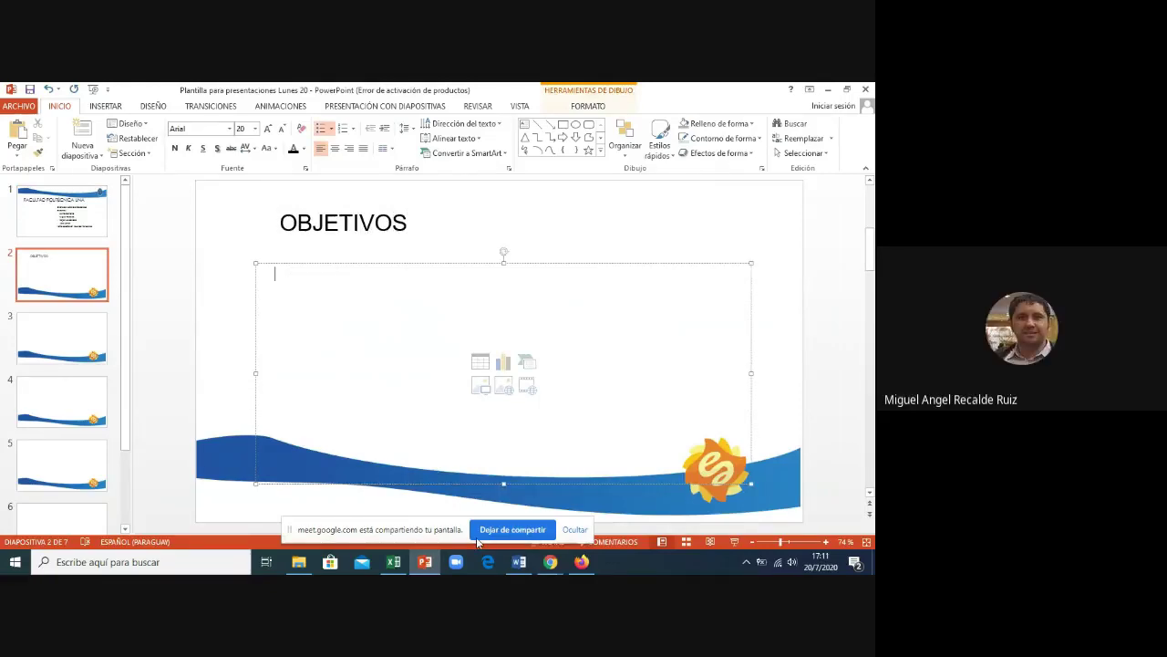
click(519, 563)
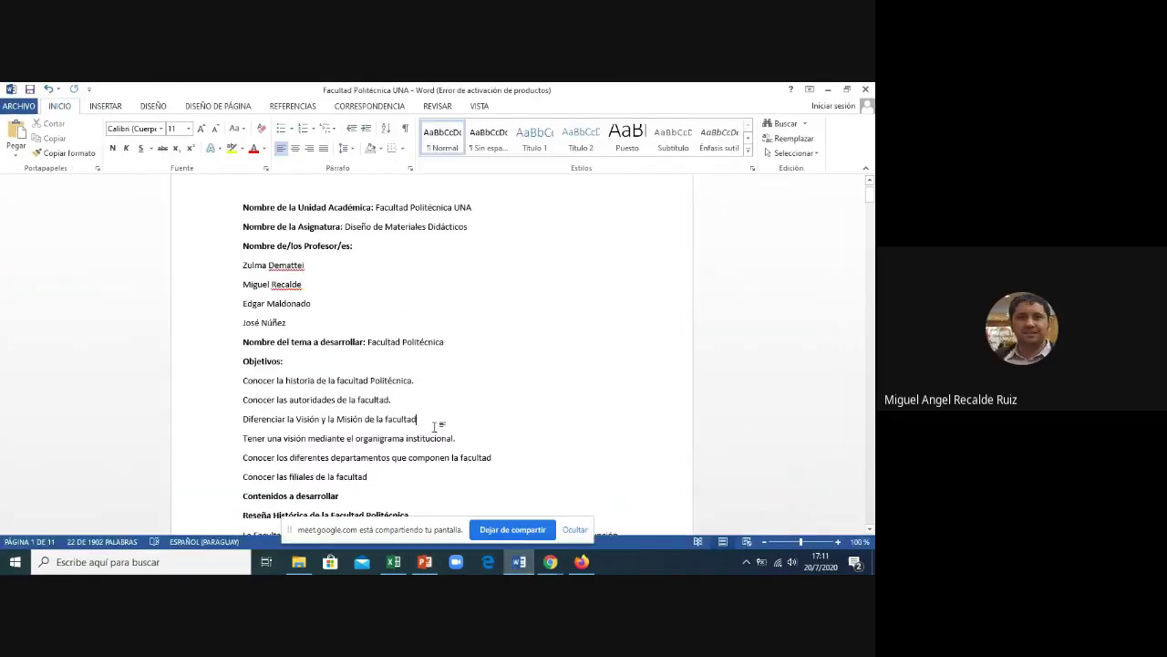
mouse_move(243, 380)
mouse_down()
mouse_move(365, 392)
mouse_move(386, 477)
mouse_up()
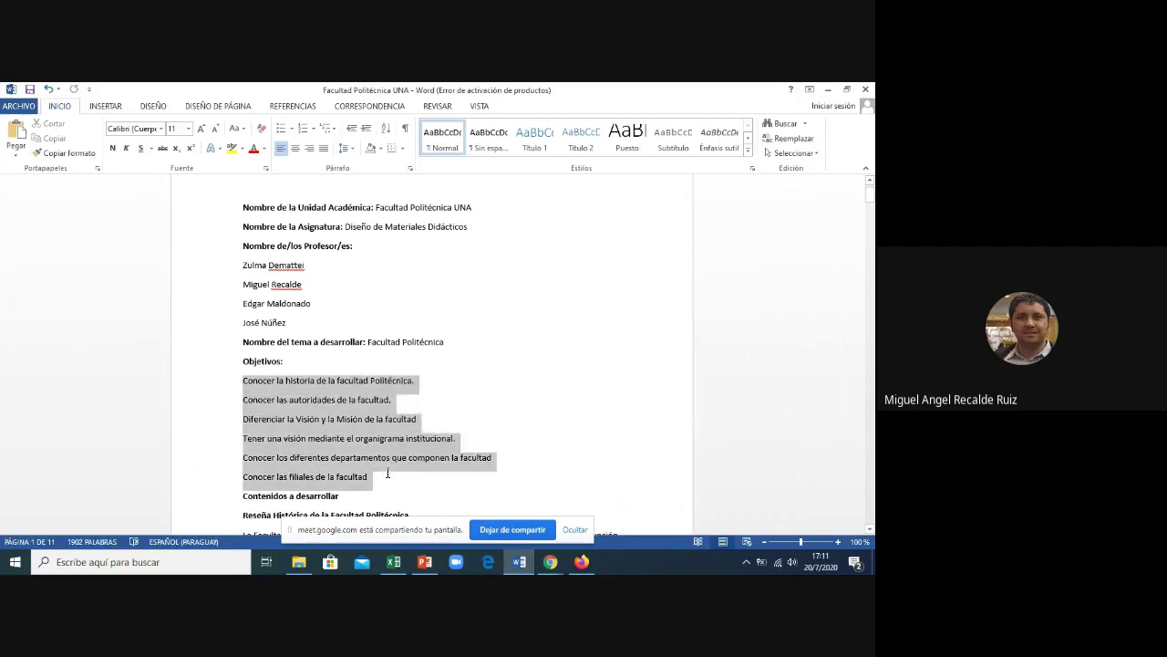
click(425, 562)
key(ctrl+v)
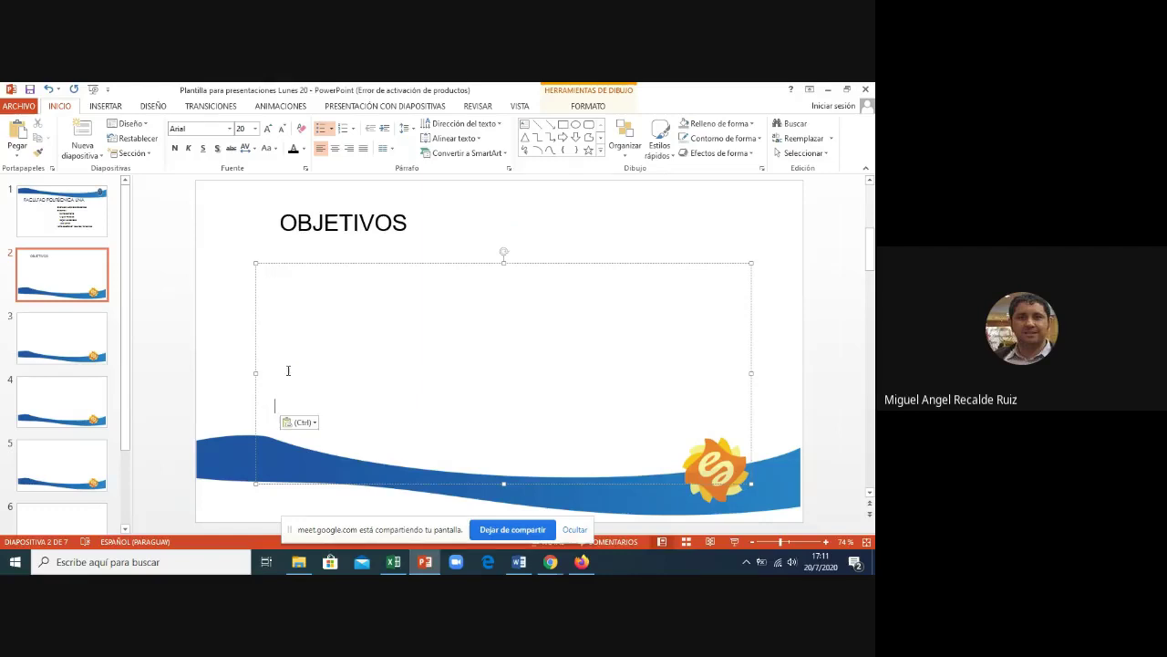
click(315, 424)
click(350, 456)
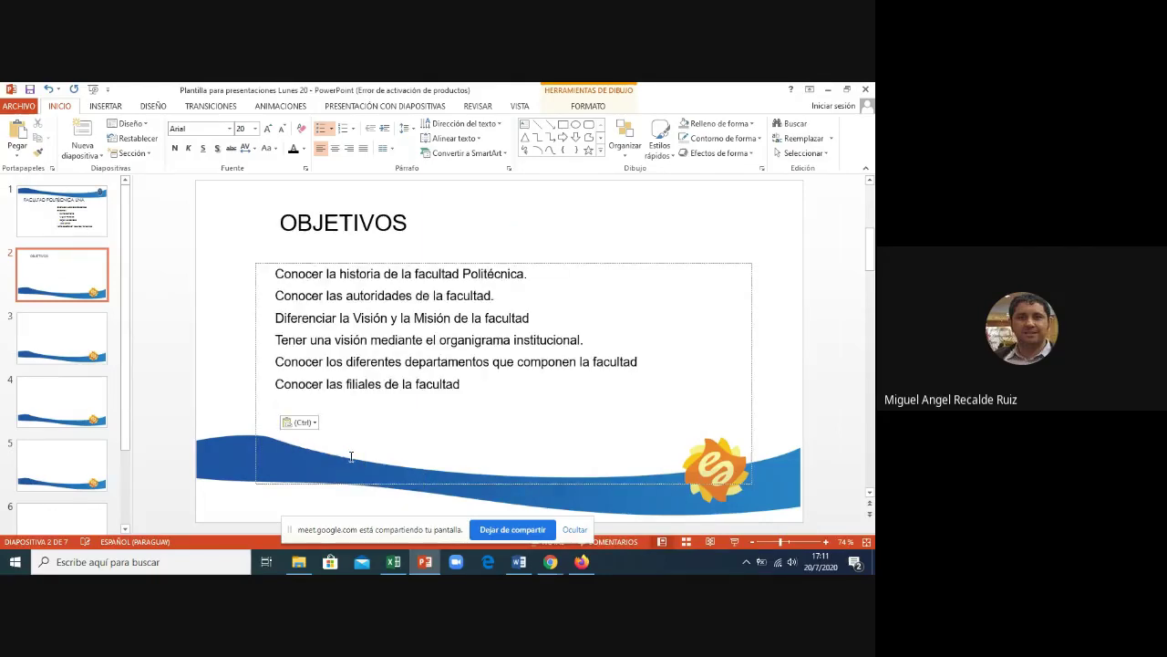
- Give the six objective lines dark-coloured arrow bullets
drag(275, 273, 467, 382)
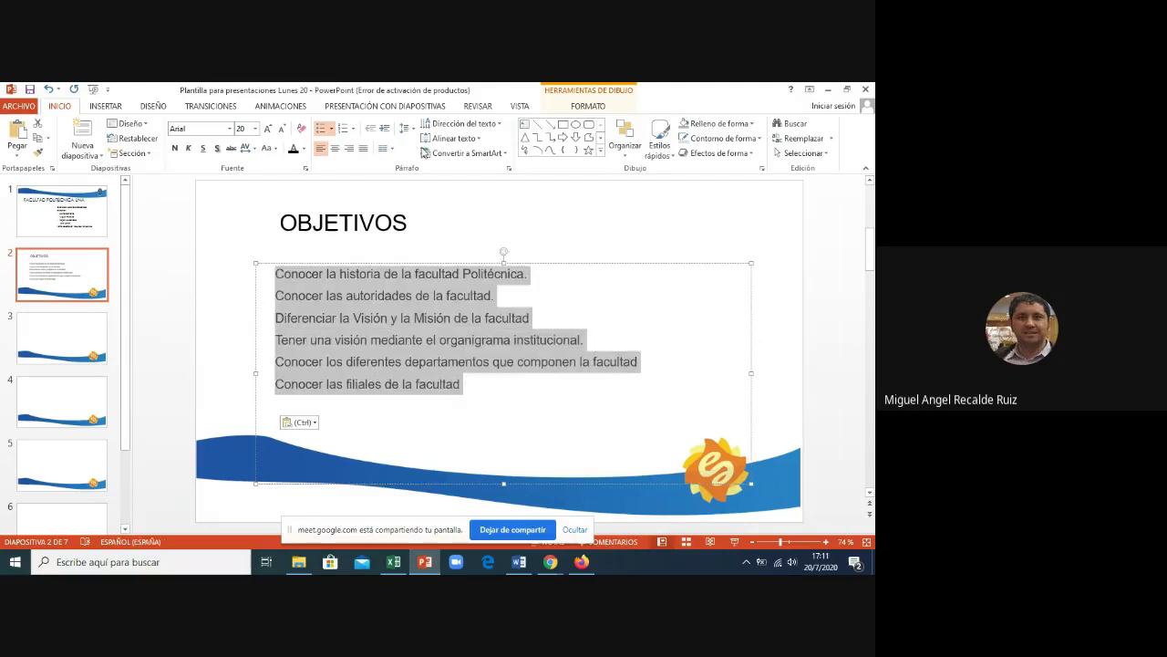
click(333, 131)
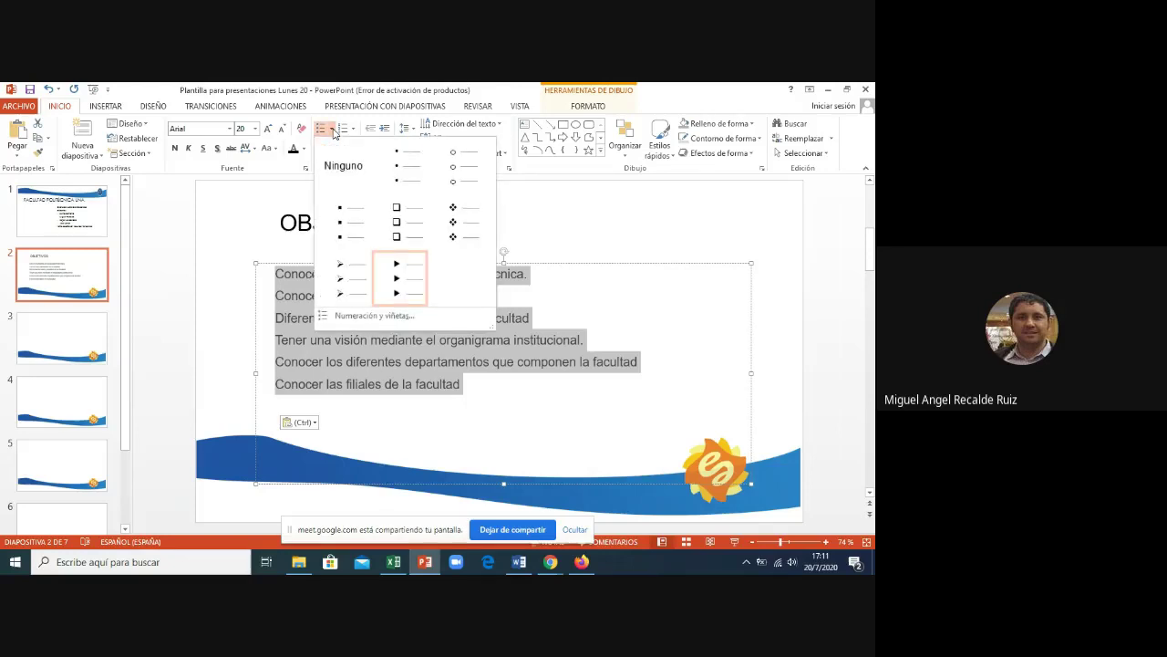
click(354, 317)
click(370, 387)
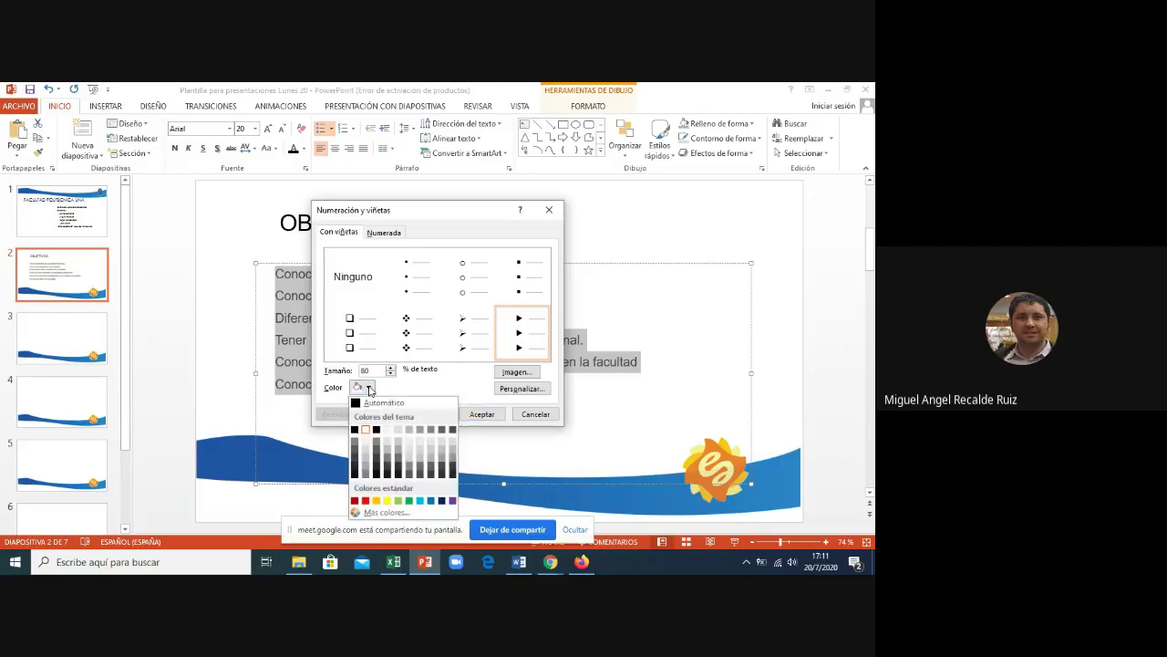
click(361, 404)
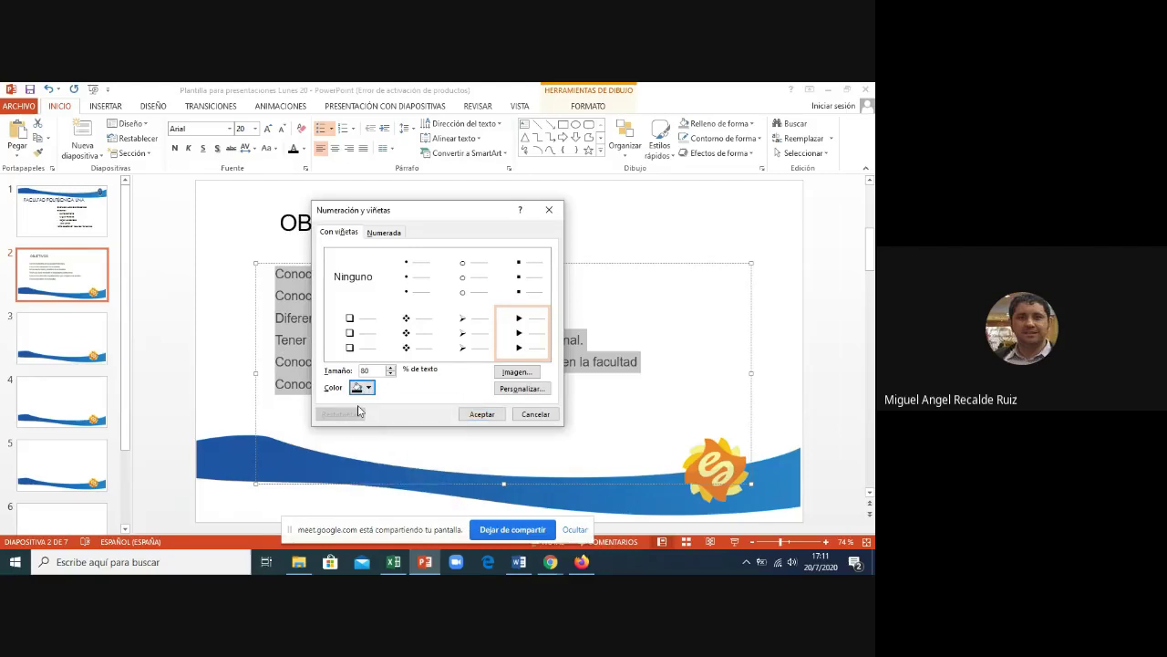
click(478, 415)
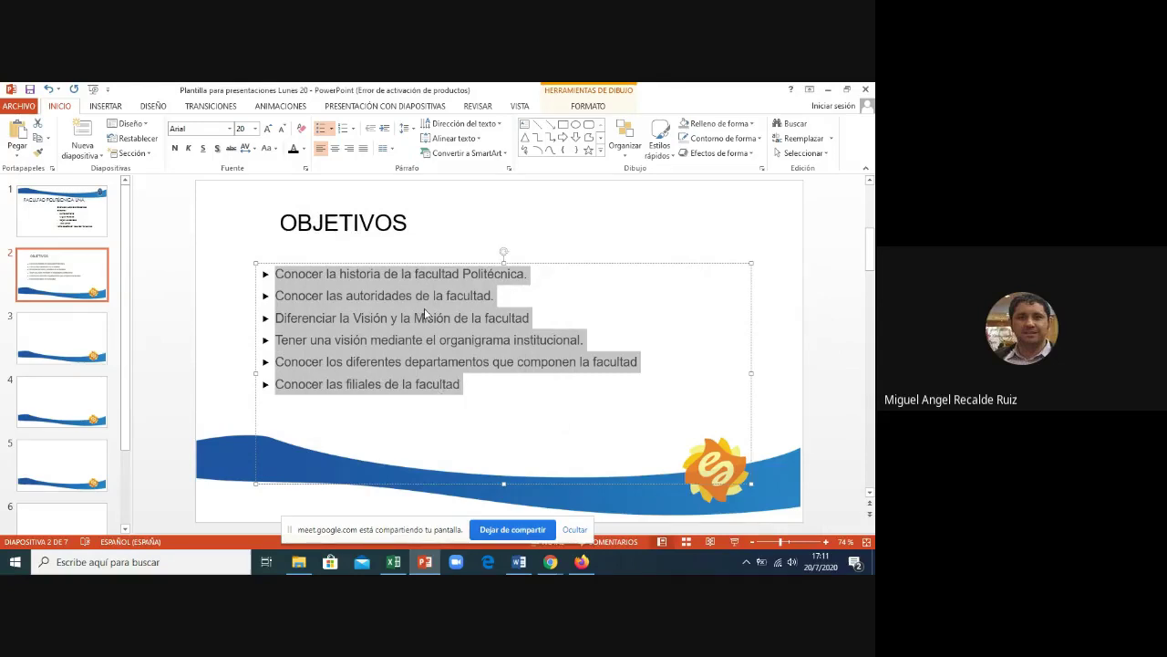
- Color the OBJETIVOS title dark blue to match the cover, then go to slide 3
click(387, 195)
click(372, 185)
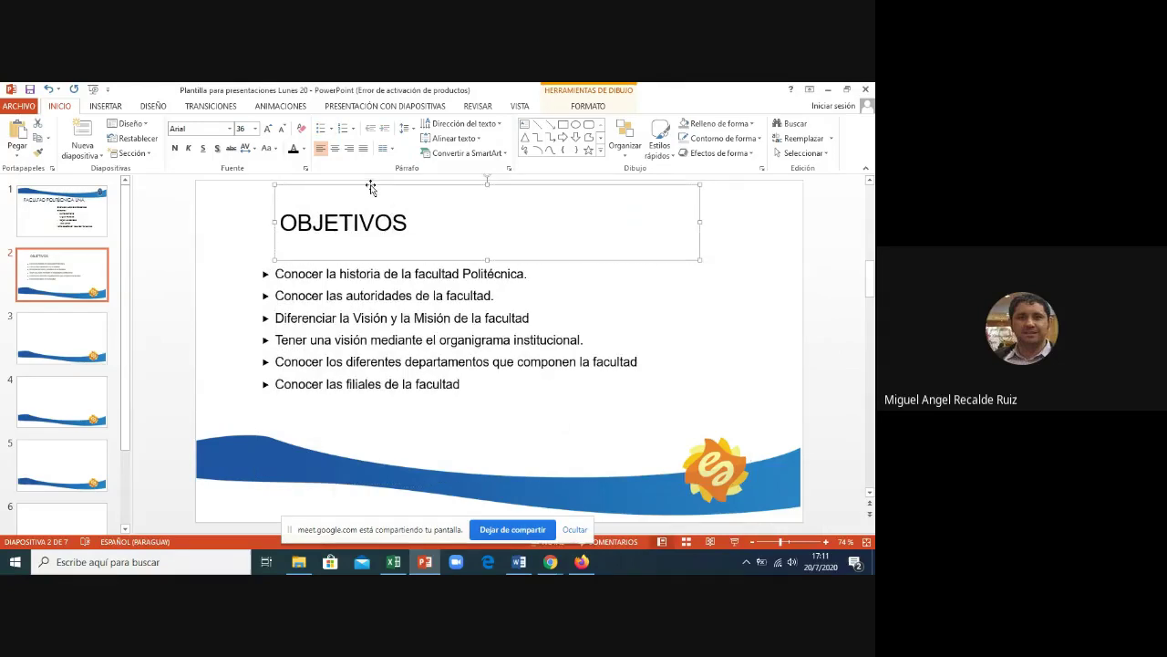
click(305, 149)
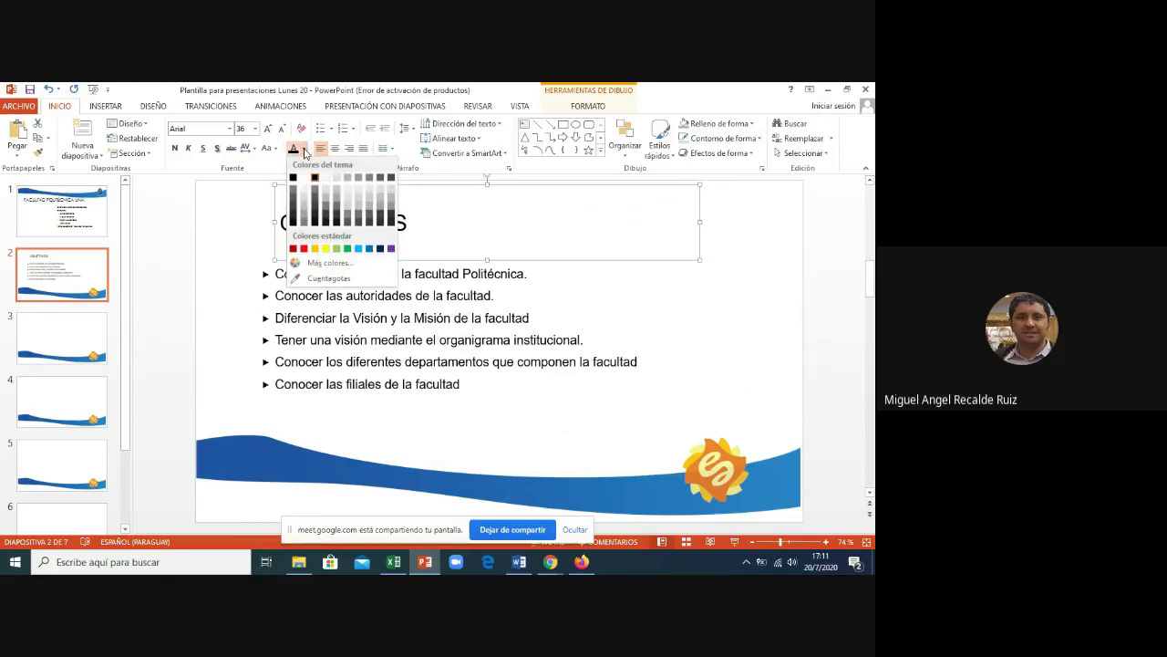
click(369, 248)
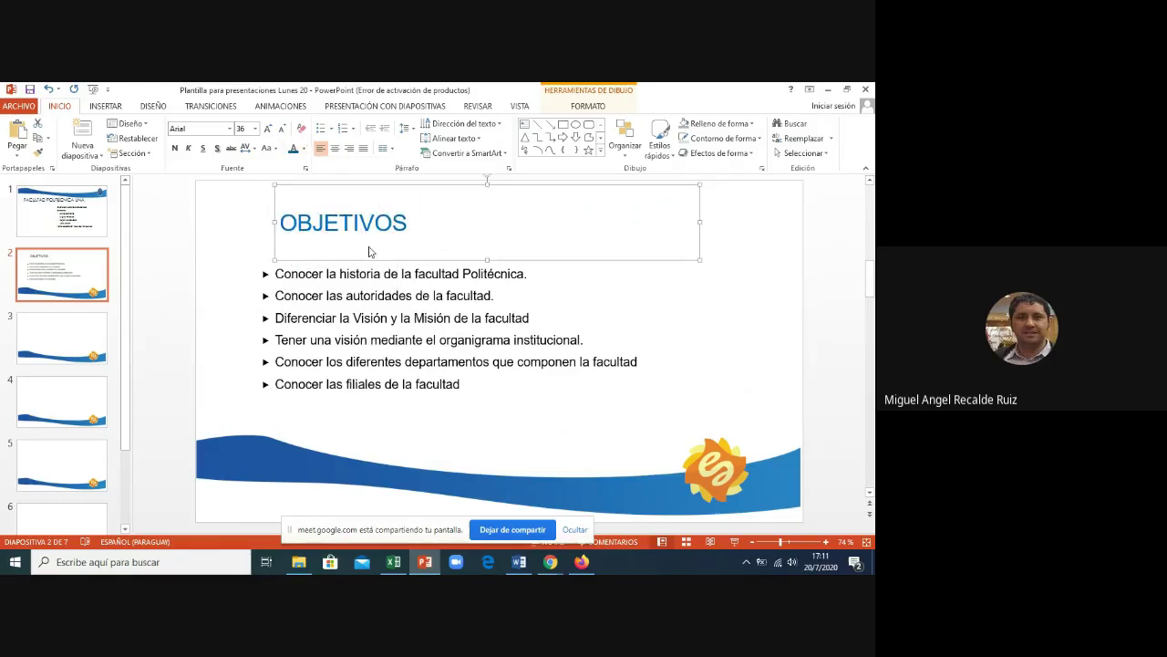
click(80, 225)
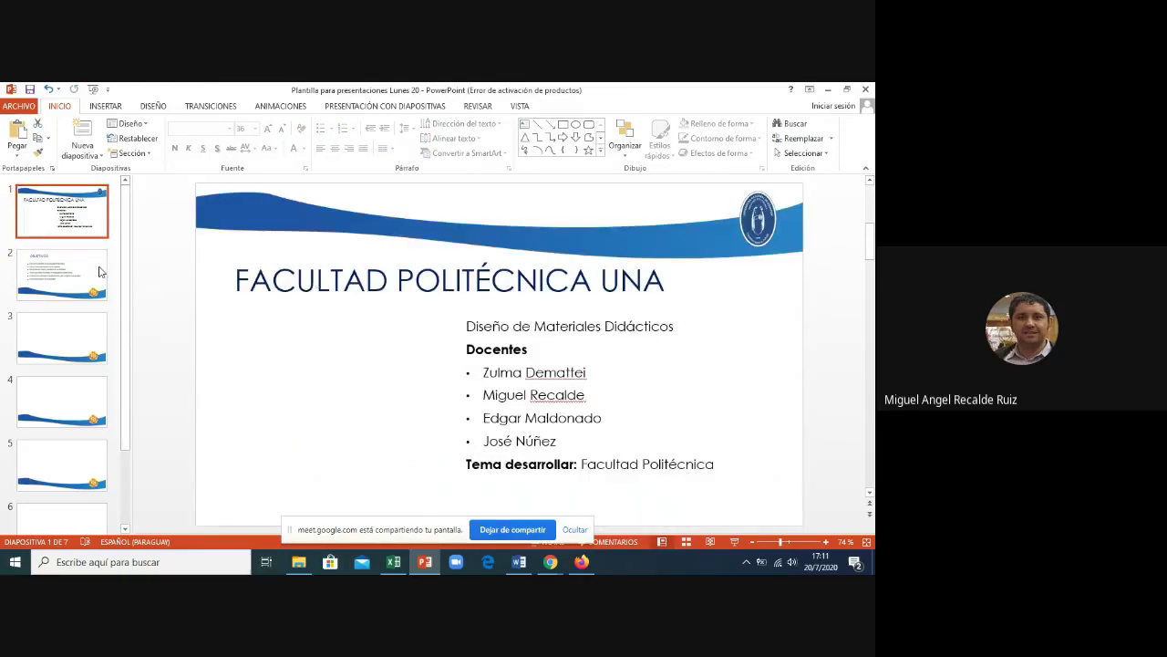
click(88, 278)
click(323, 217)
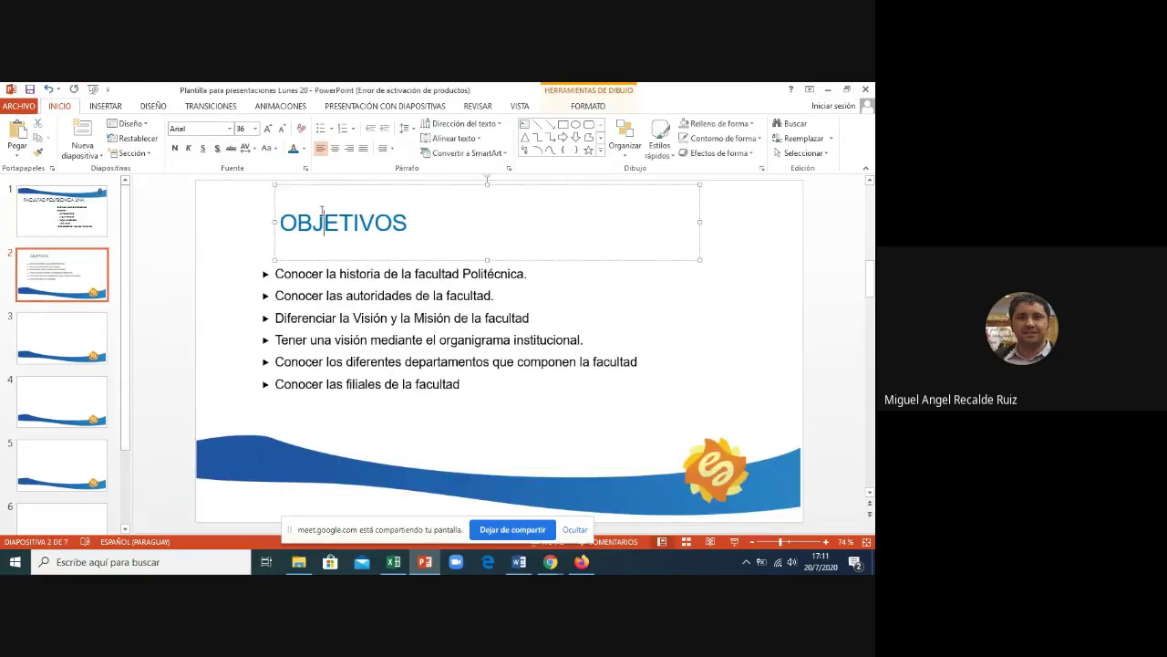
click(303, 149)
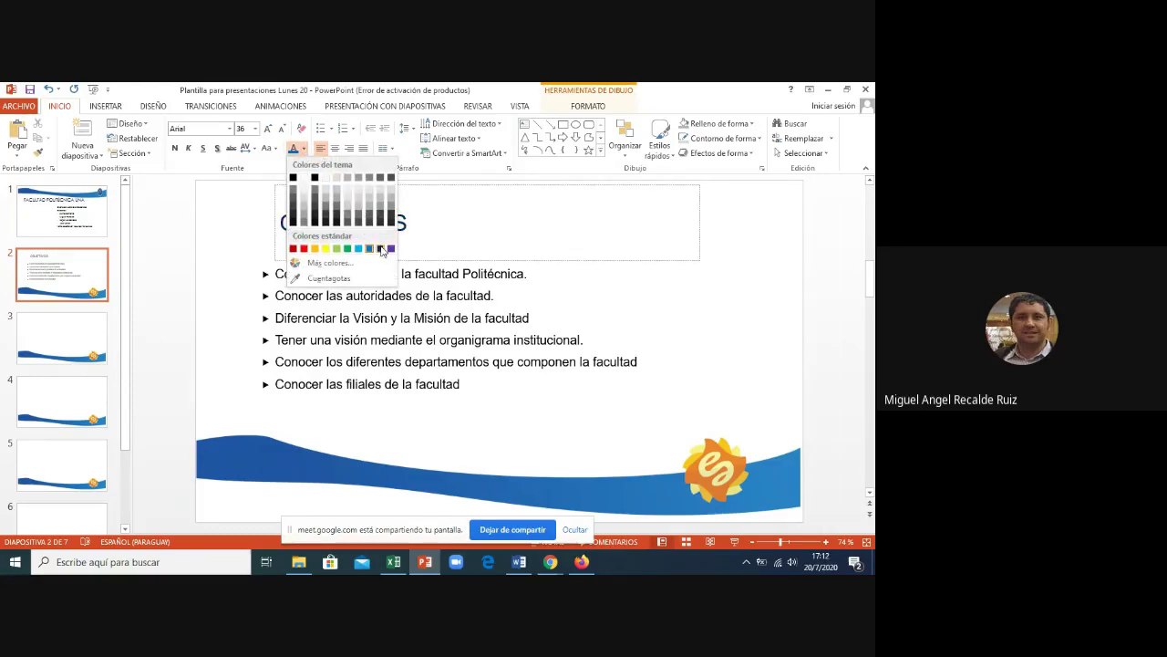
click(381, 249)
click(409, 316)
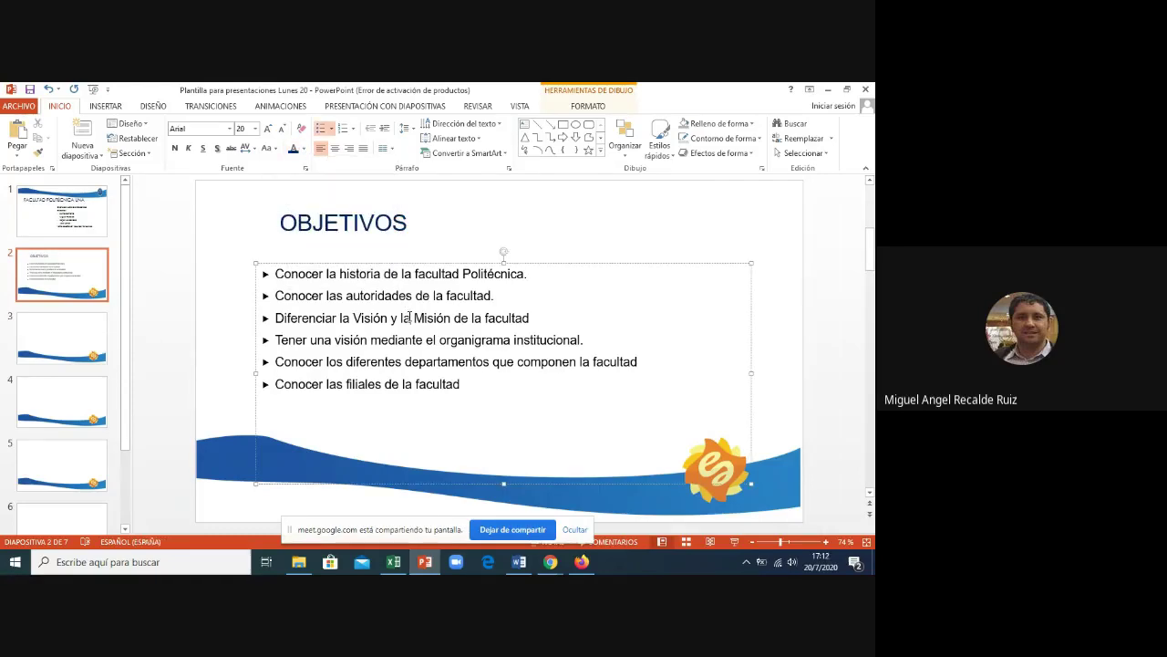
click(59, 337)
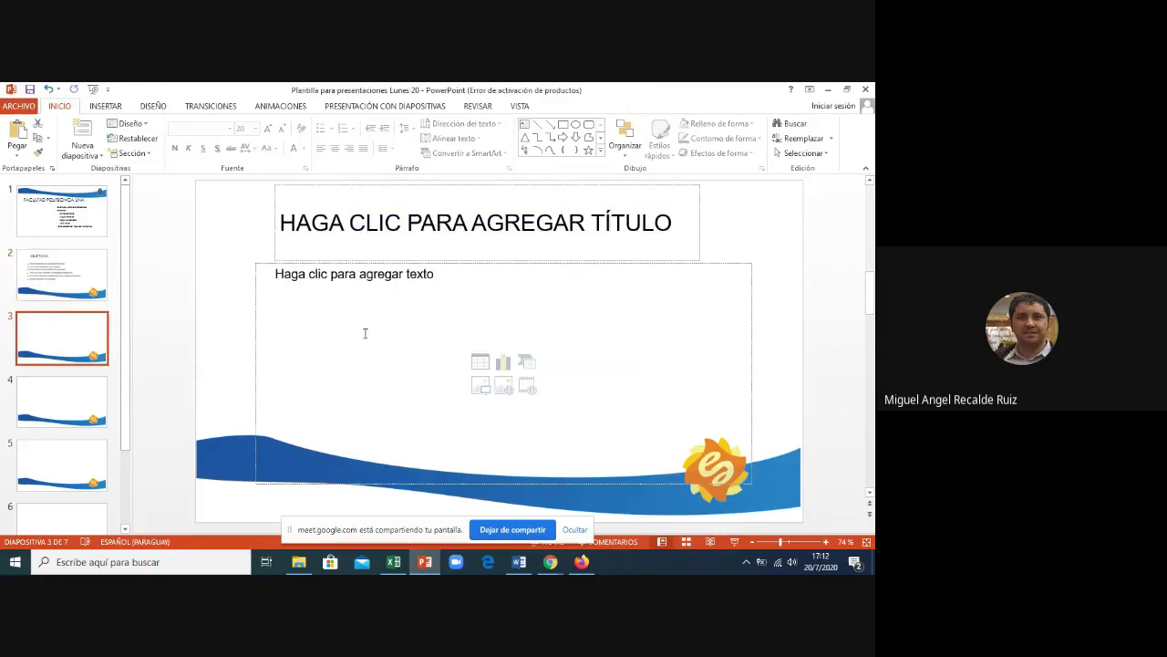
- Check the Moodle task page in Chrome and return to the presentation
click(553, 566)
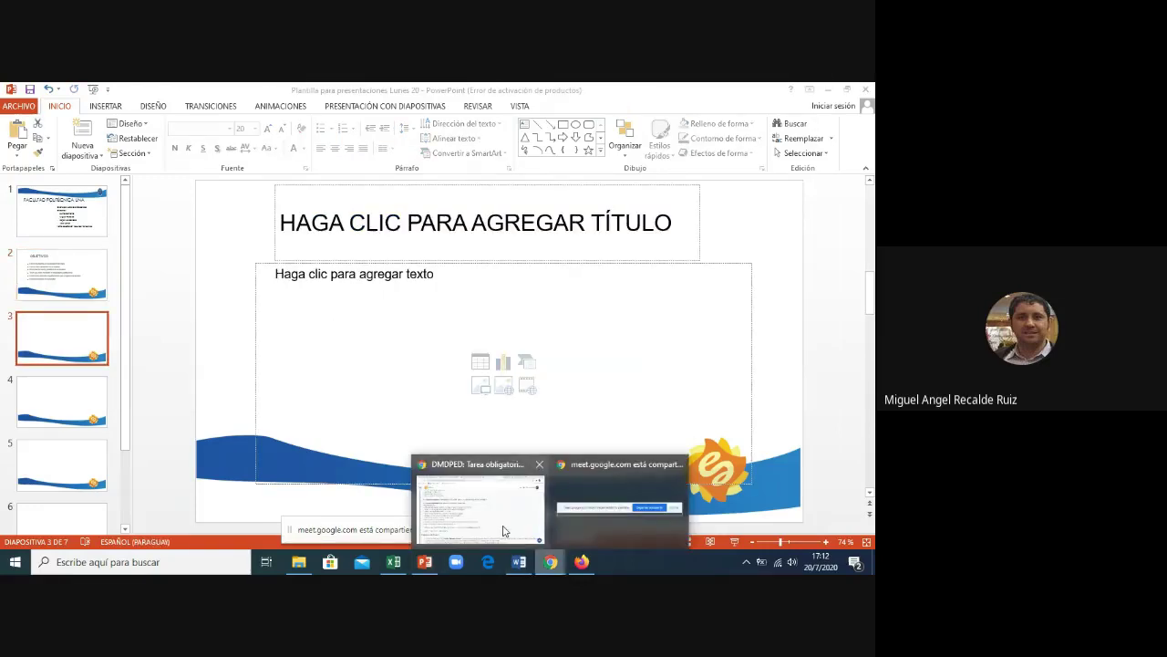
click(503, 530)
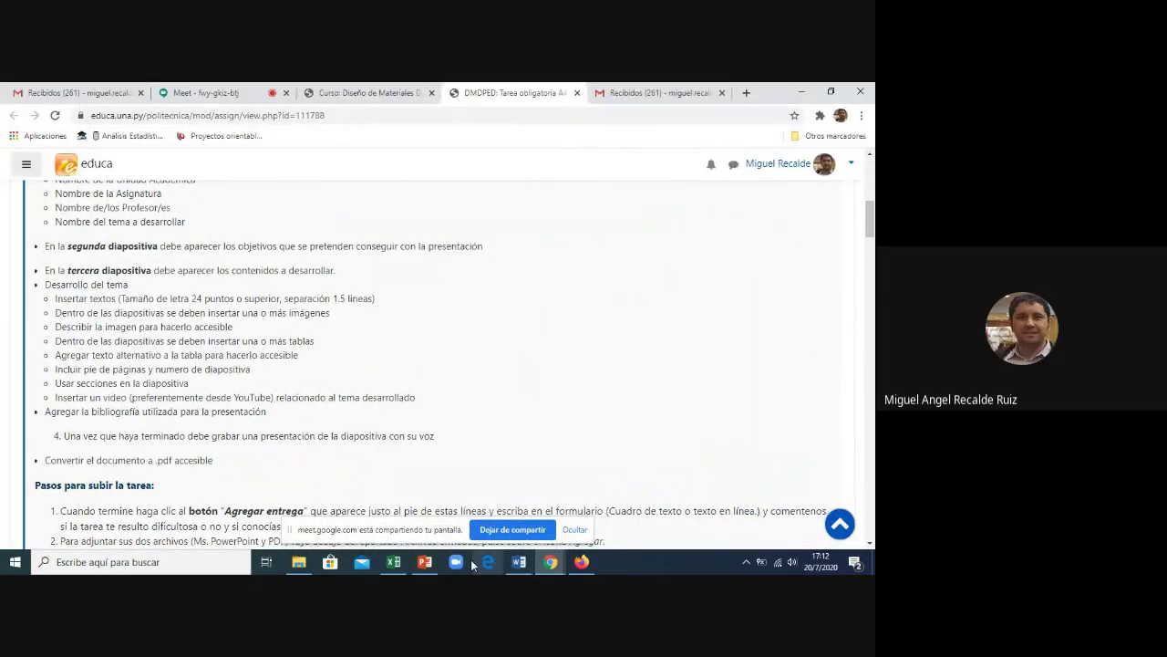
click(422, 558)
- Title slide 3 'CONTENIDOS' with body line 'Liste contentidos', then go to slide 4
click(335, 242)
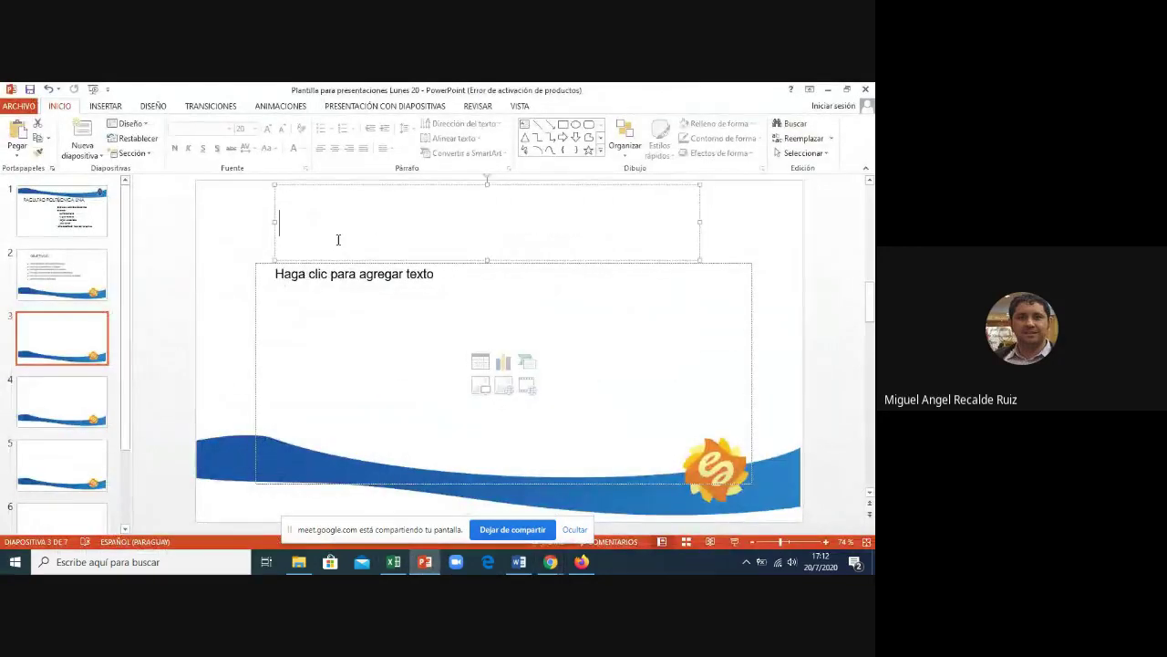
text(CONTENI)
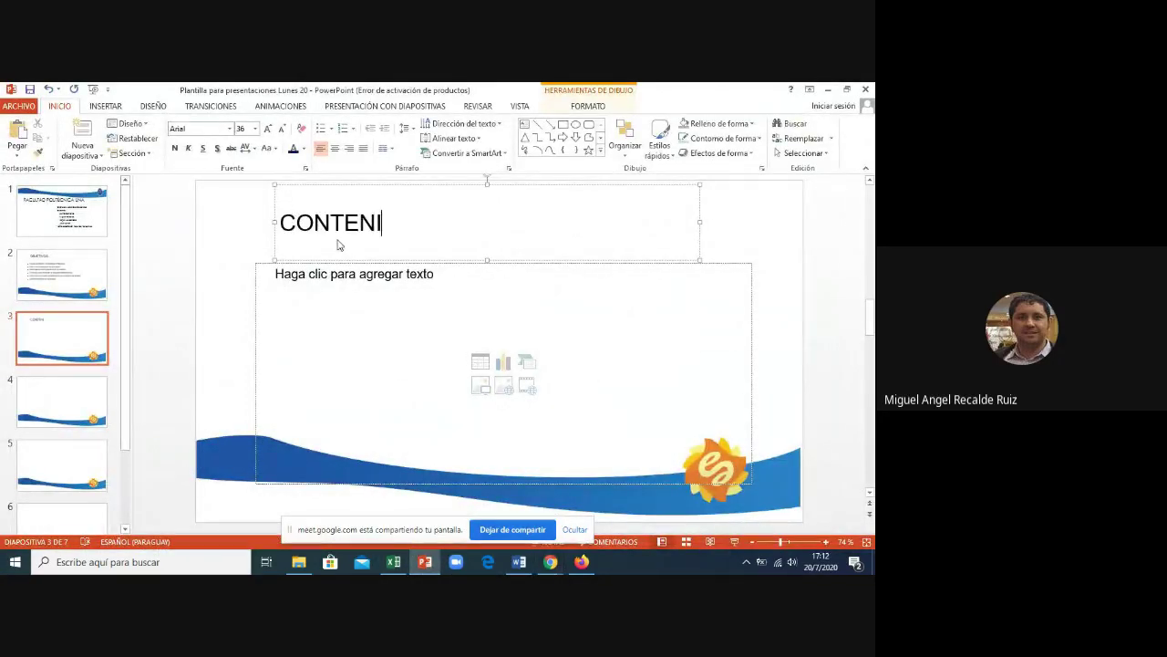
text(DOS)
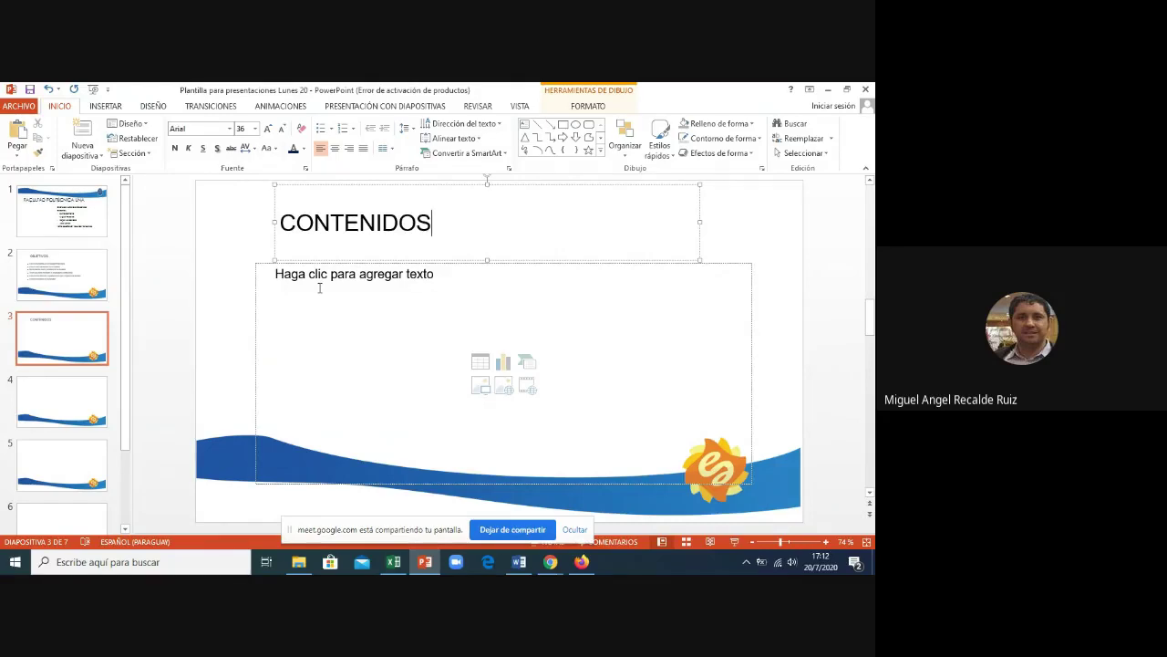
click(319, 288)
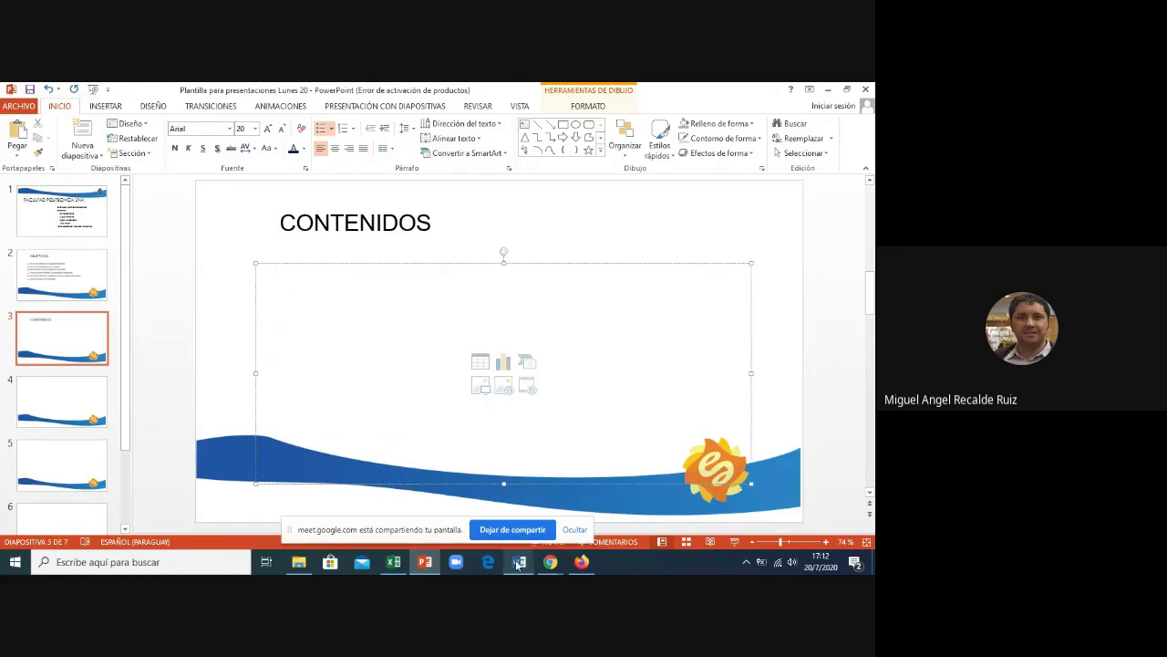
text(Lista d)
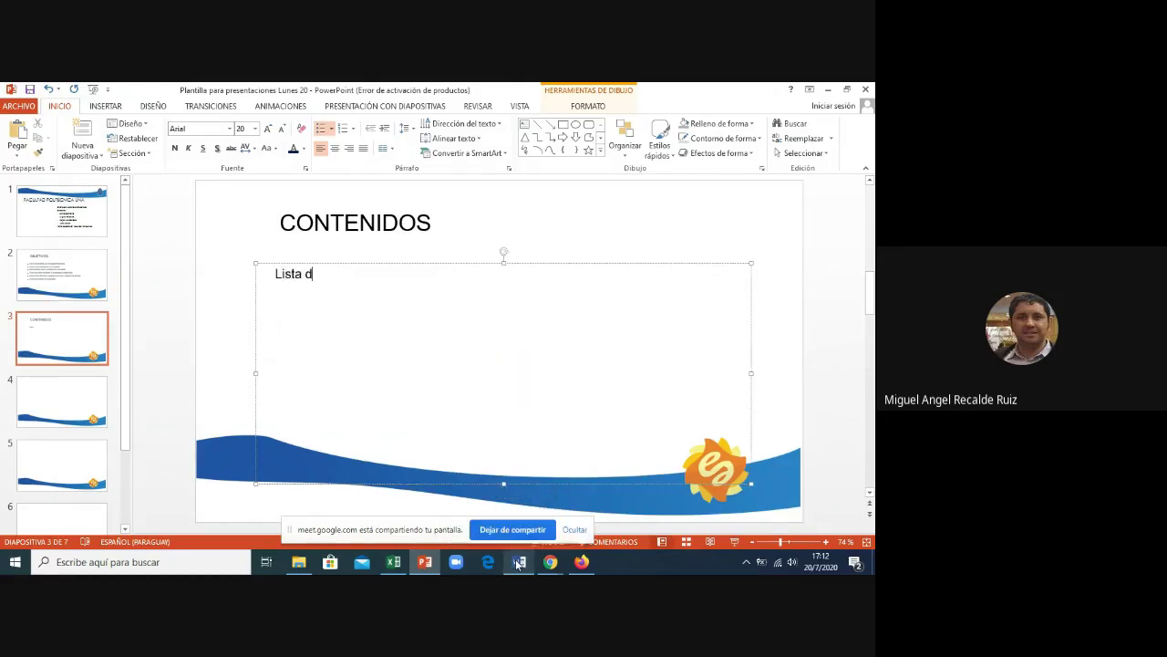
text(e contentidos)
click(50, 416)
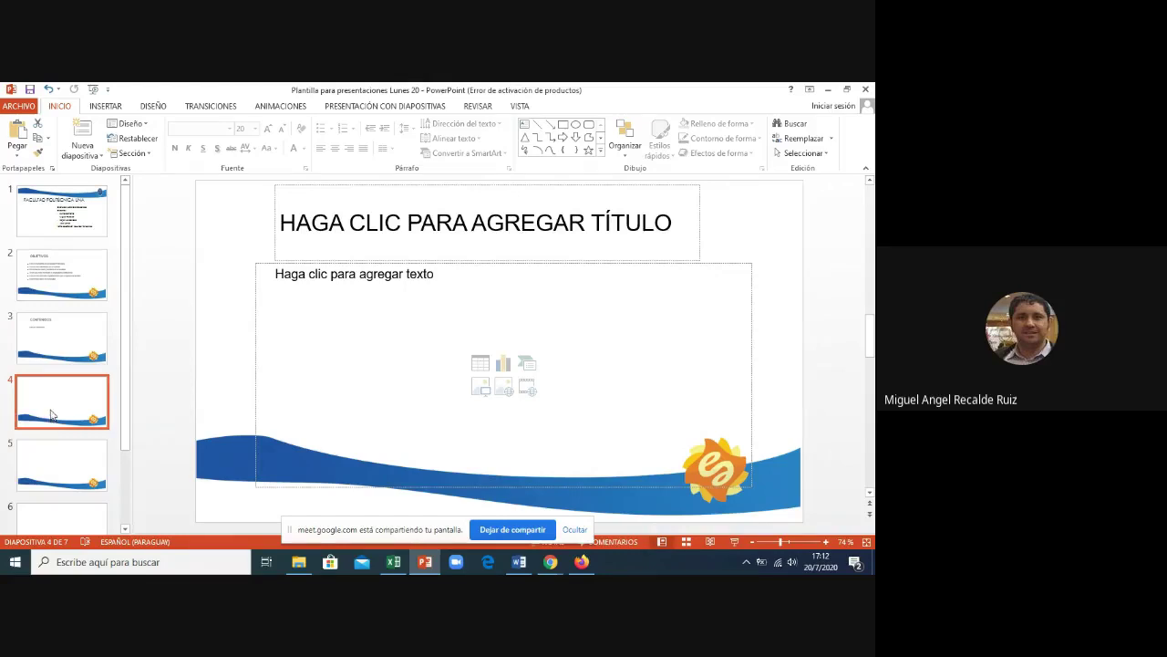
- Select the heading 'Reseña Histórica de la Facultad Politécnica' in the Word document
click(519, 562)
click(598, 360)
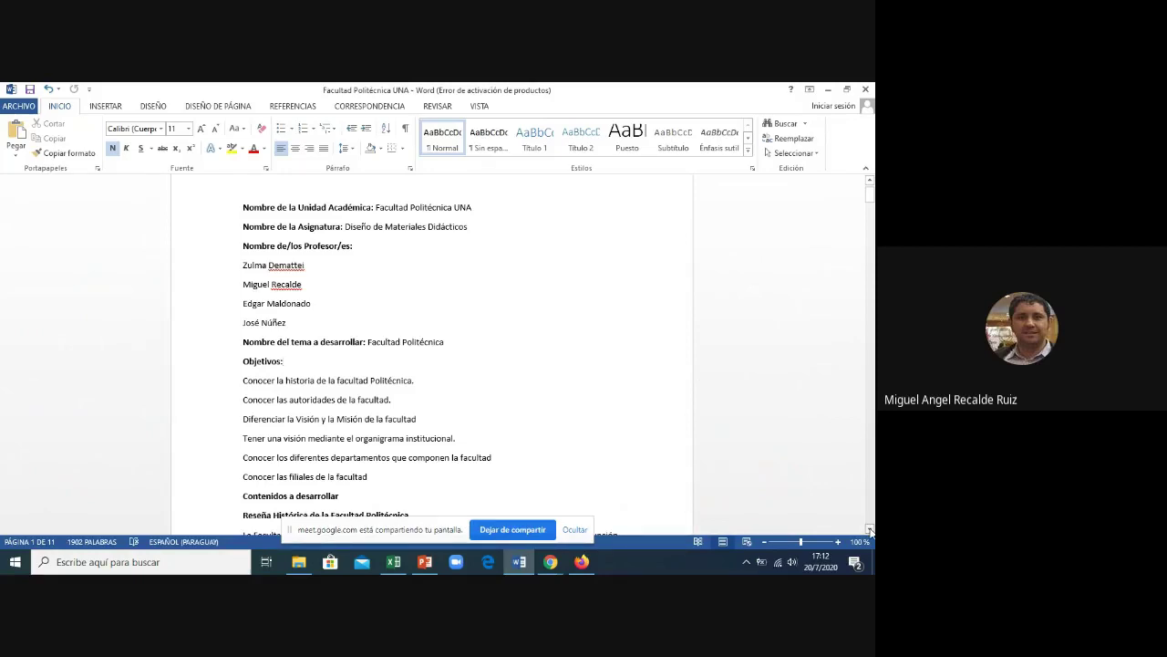
click(870, 532)
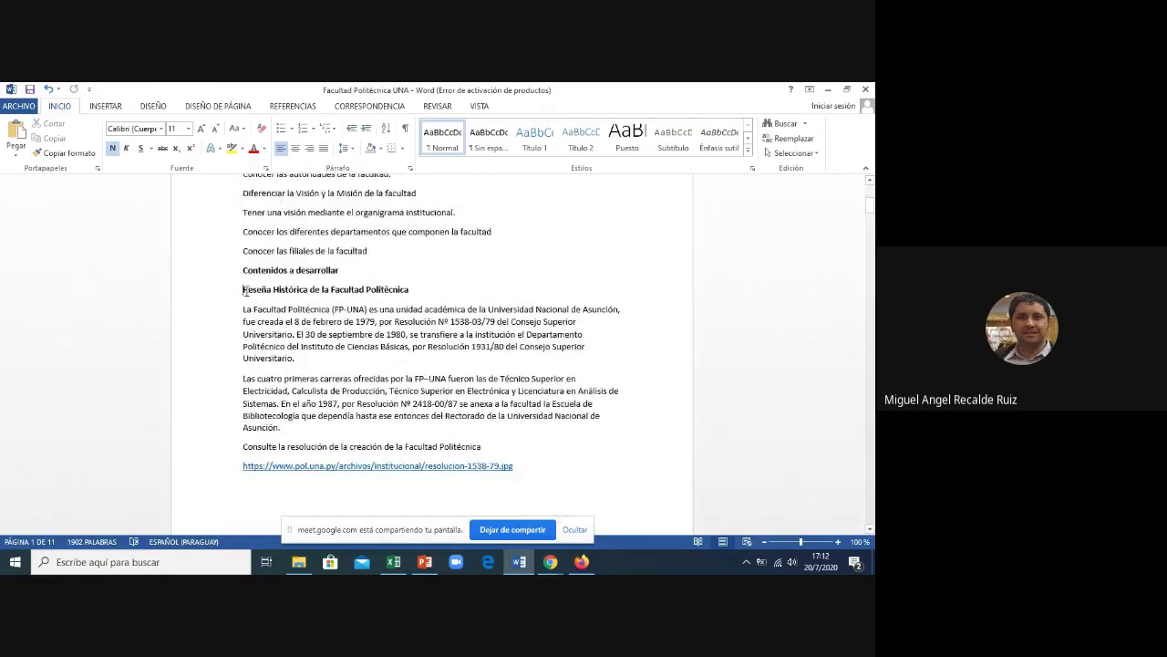
drag(245, 290, 420, 290)
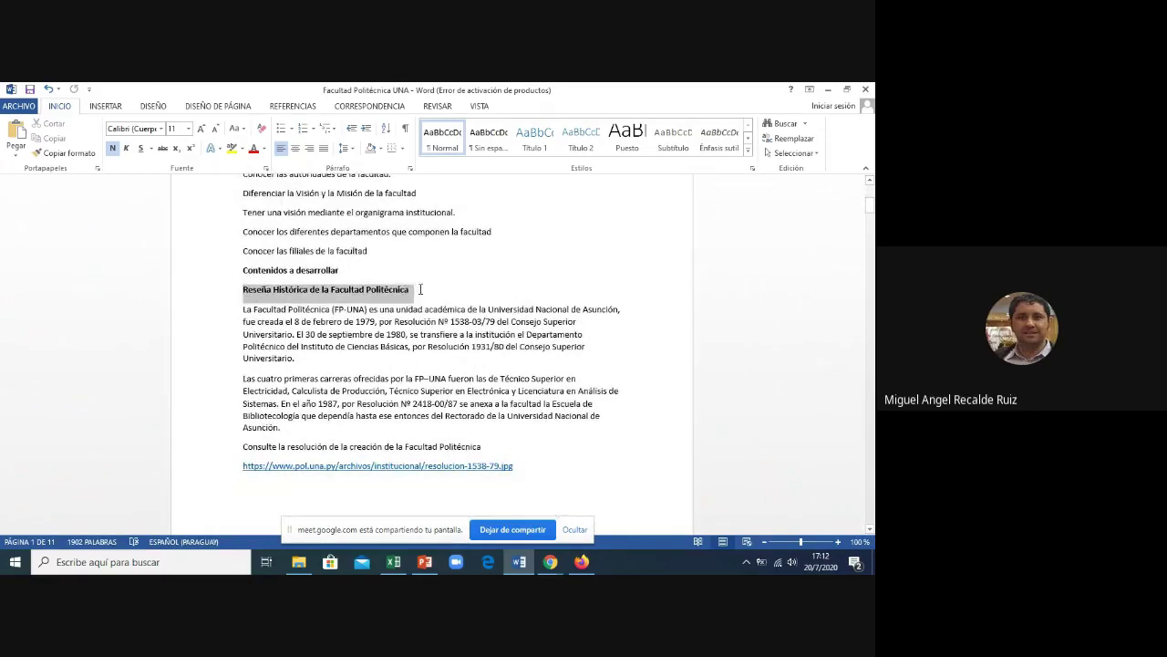
- Paste the heading as slide 4's title in slide formatting and color it dark blue
click(420, 561)
click(301, 215)
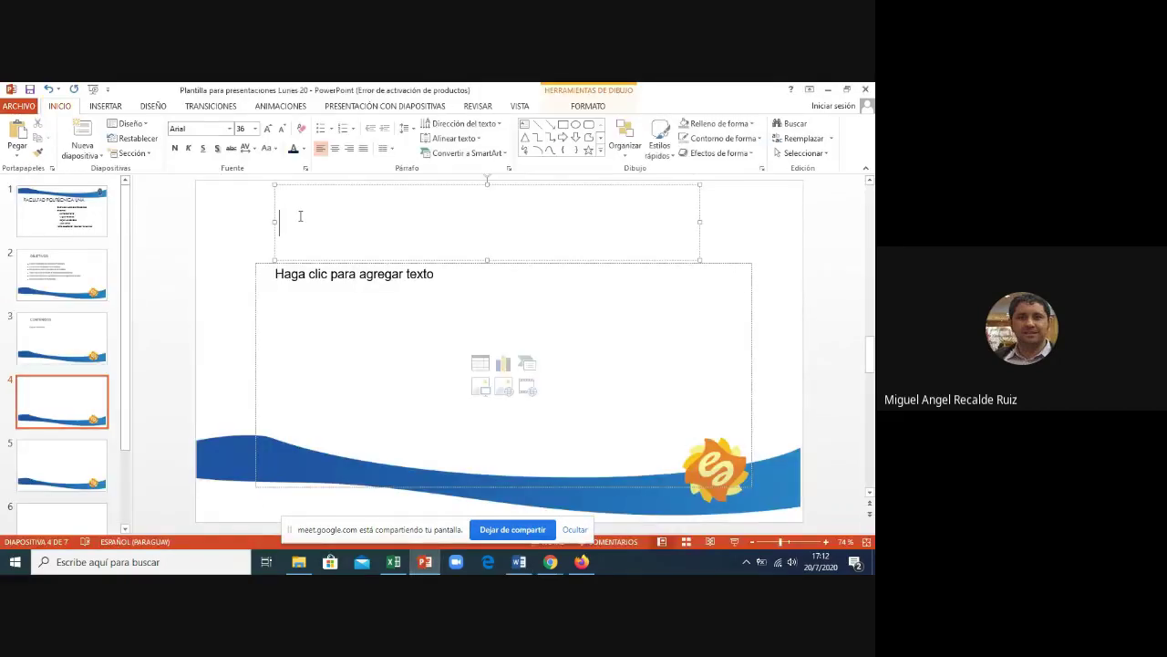
key(ctrl+v)
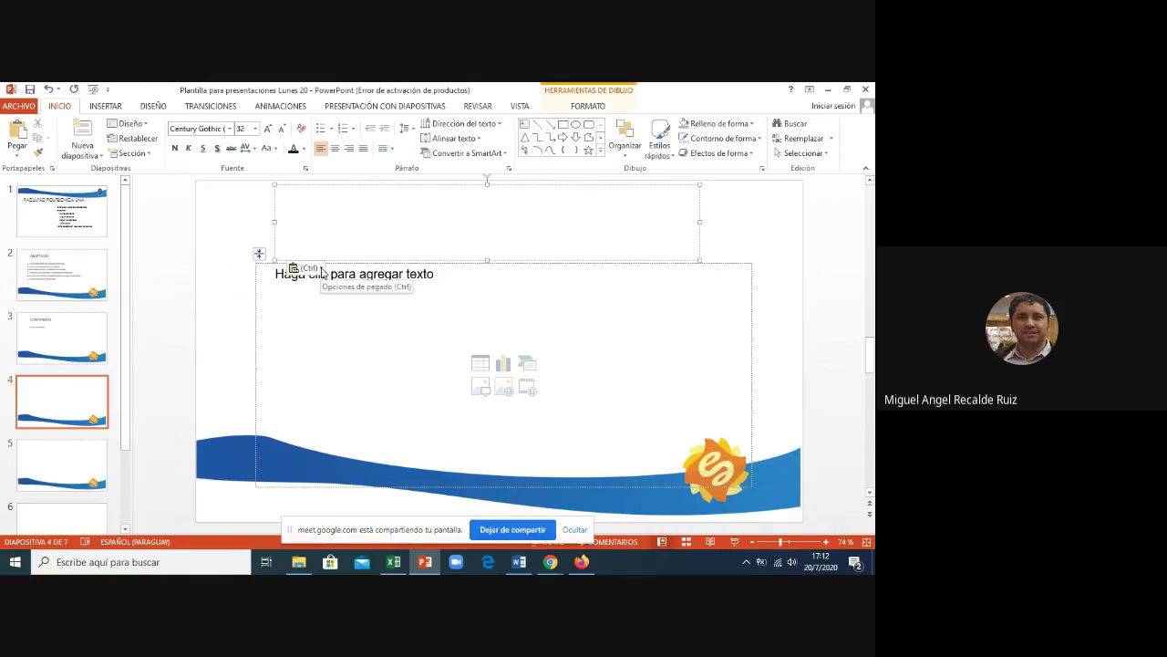
click(308, 268)
click(358, 303)
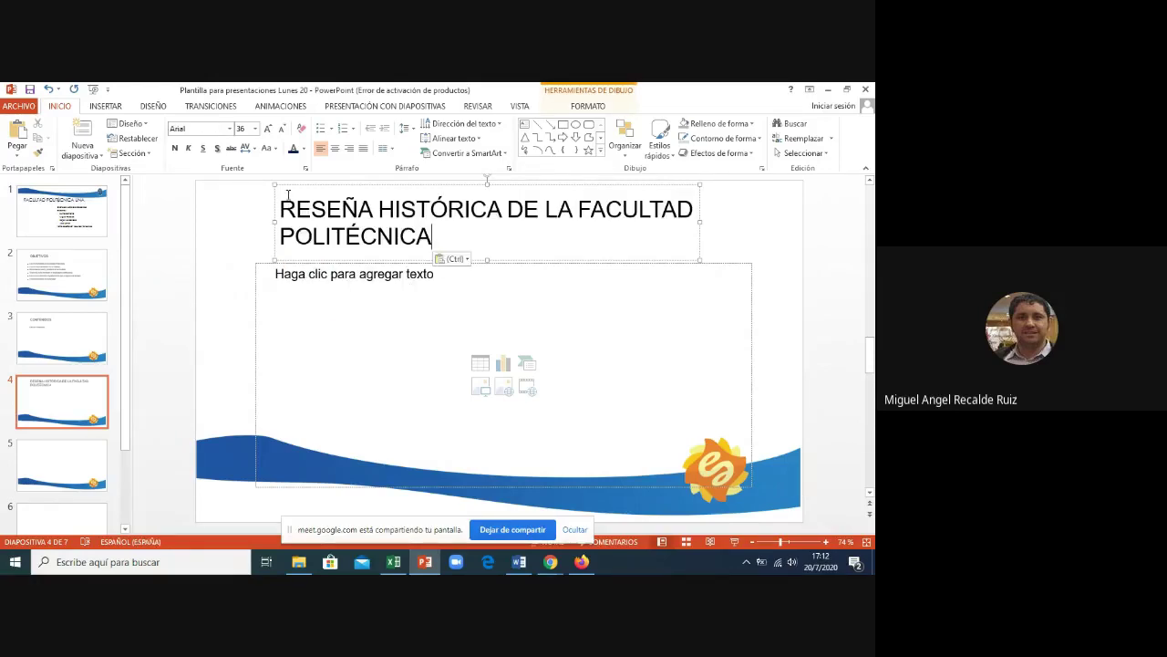
click(304, 149)
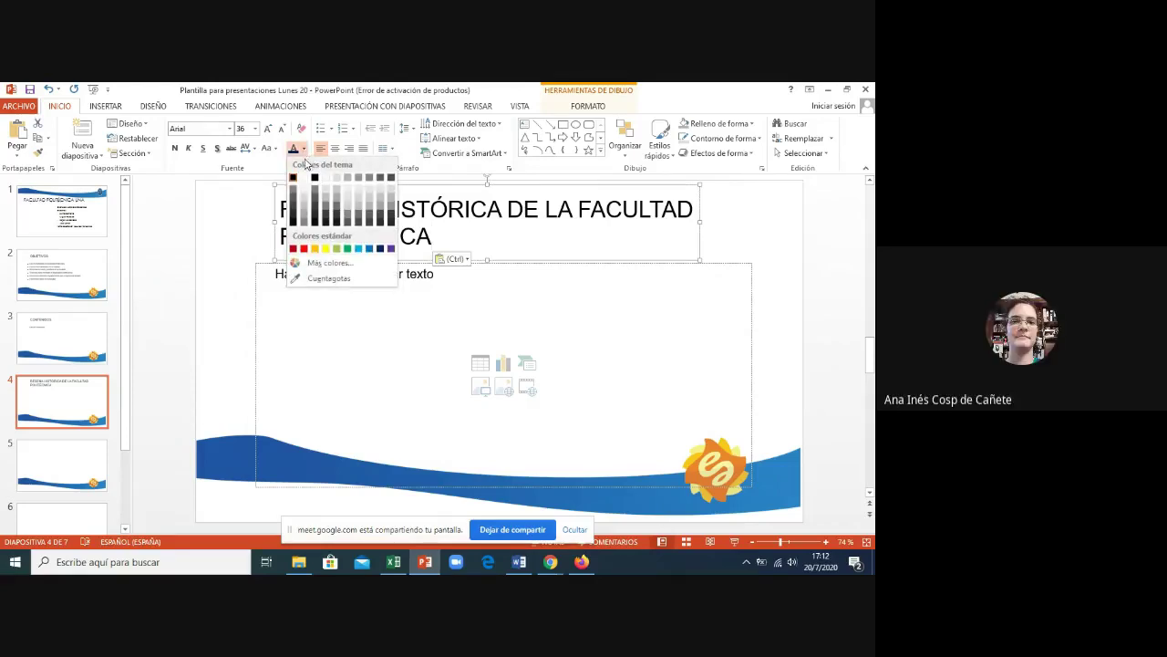
click(378, 249)
click(364, 312)
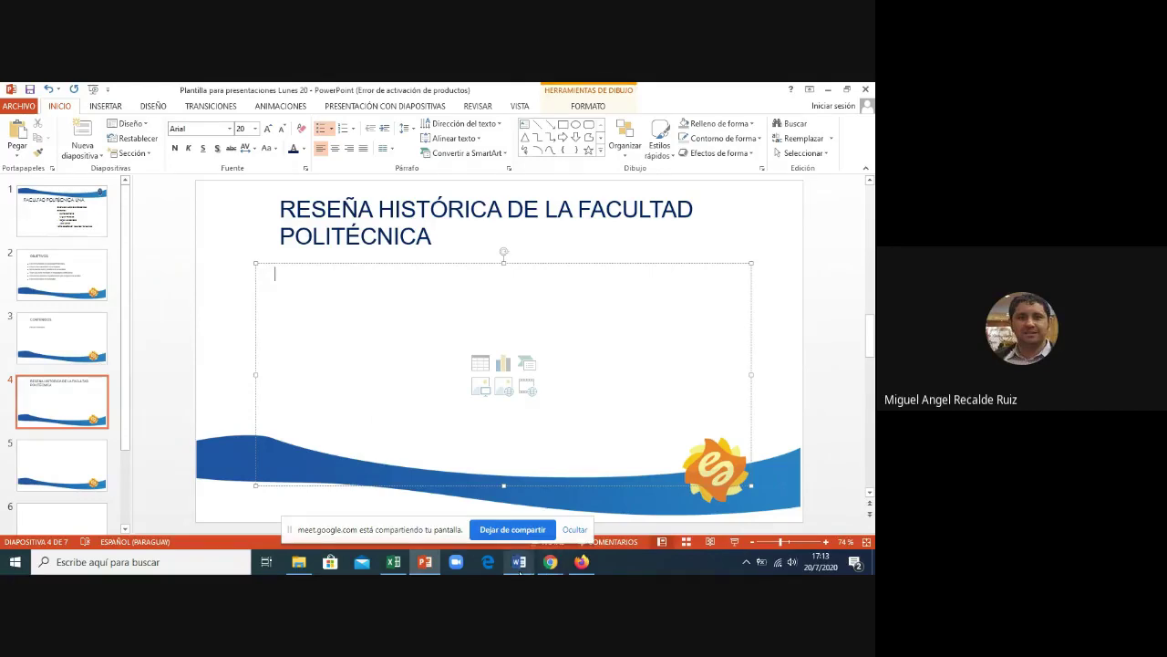
- Paste the first Word history paragraph into slide 4's body, keeping text only
click(520, 561)
drag(243, 309, 298, 359)
key(ctrl+c)
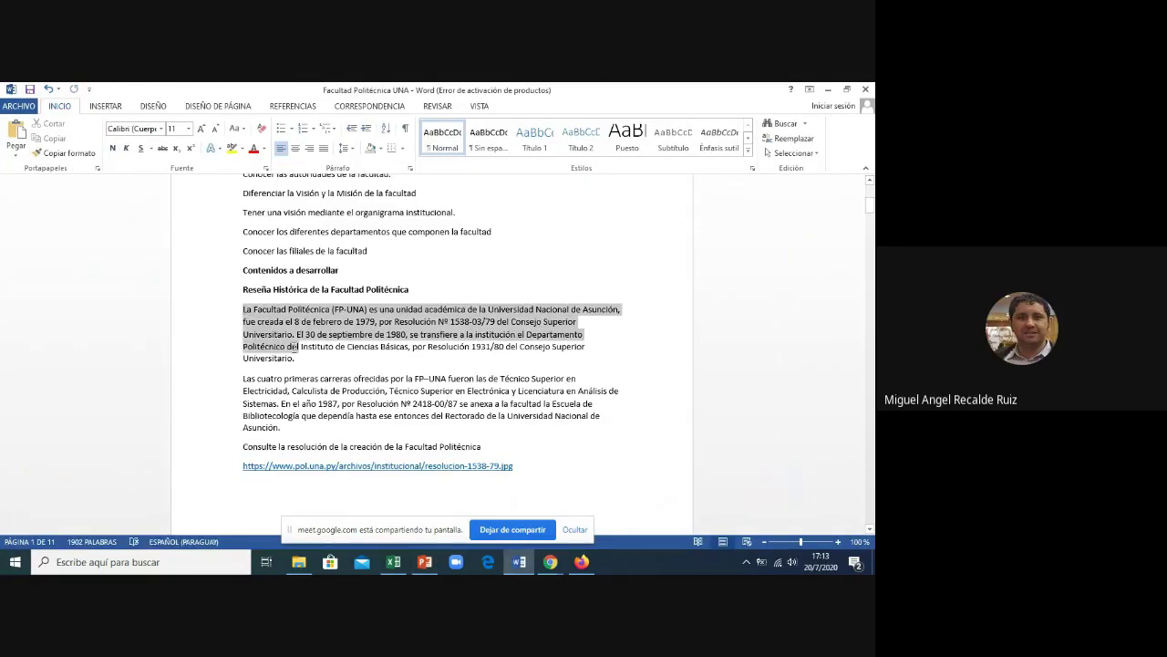
click(828, 91)
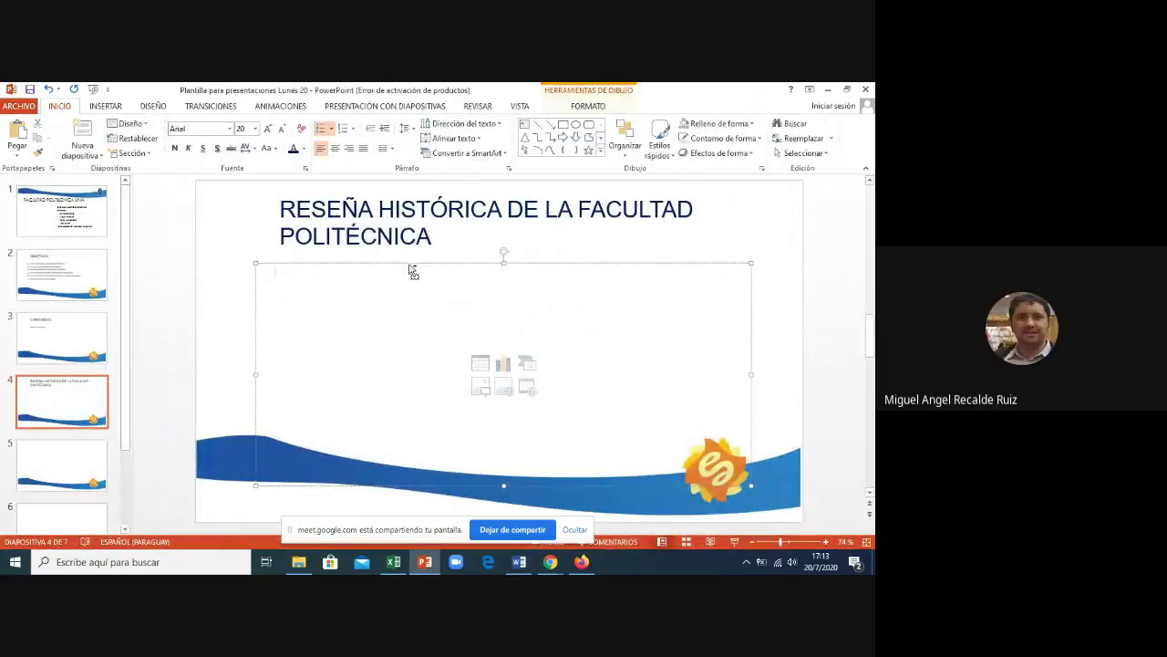
key(ctrl+v)
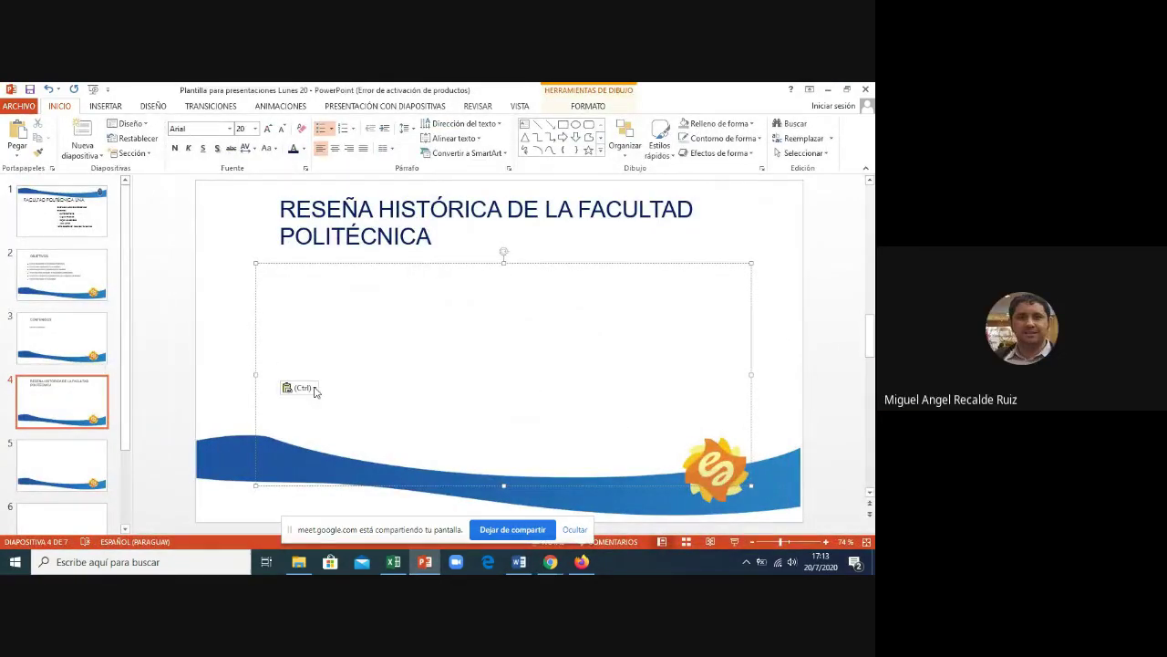
click(312, 388)
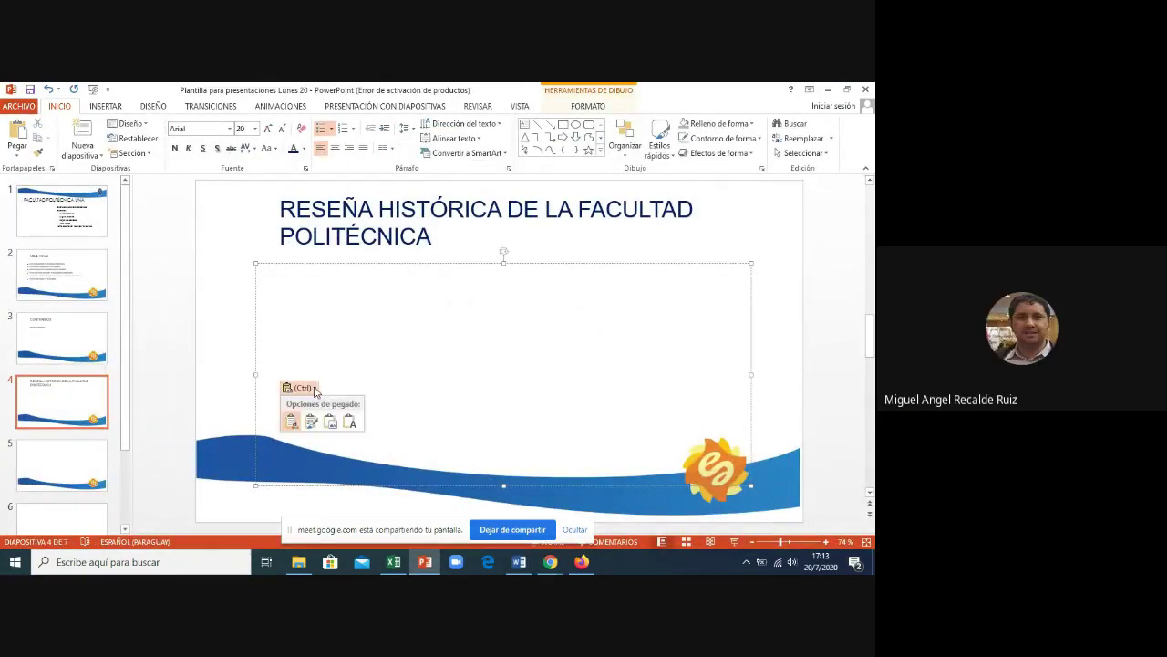
click(349, 420)
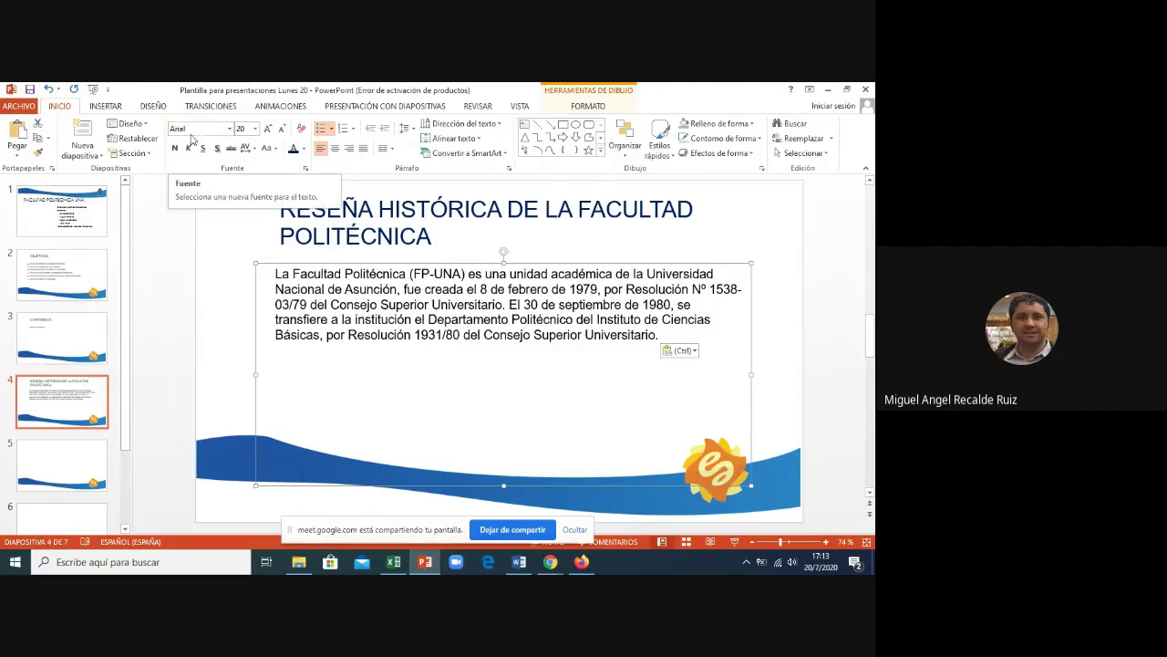
- Format slide 4's founding paragraph at 24 pt with 1,5 line spacing
click(256, 130)
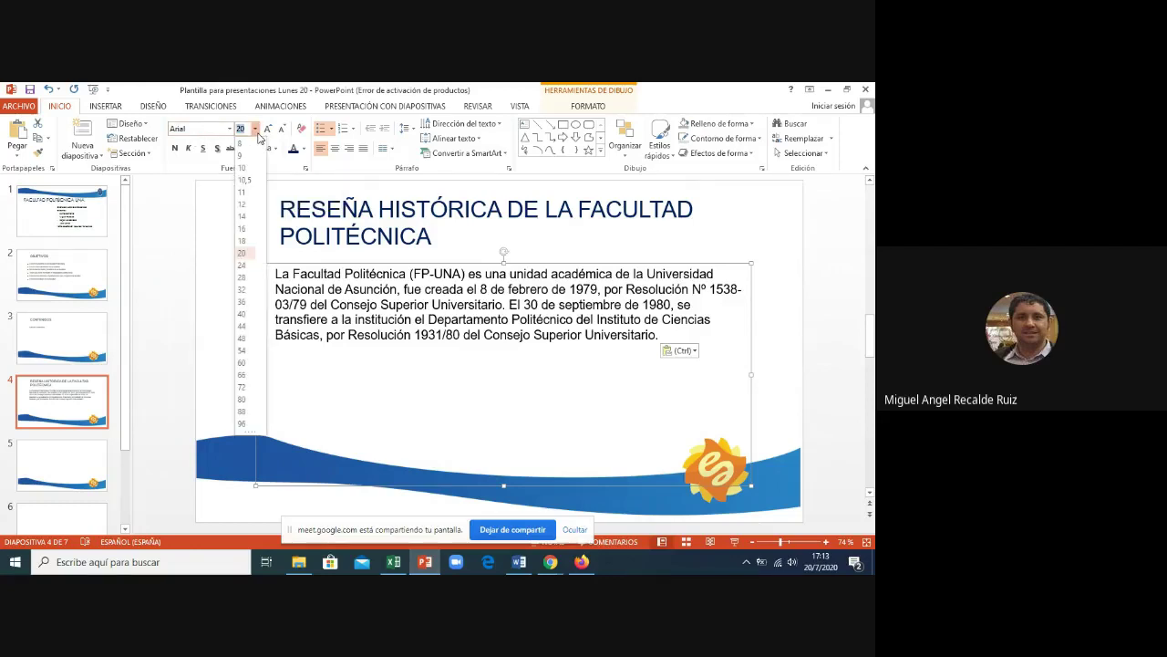
click(248, 267)
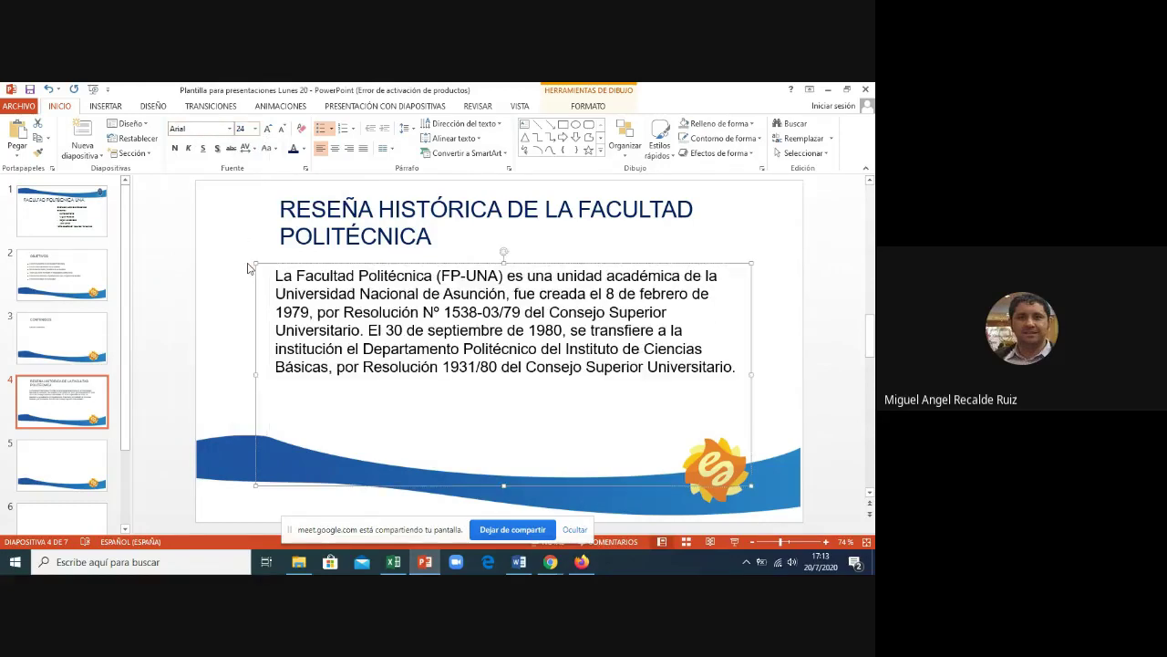
click(412, 130)
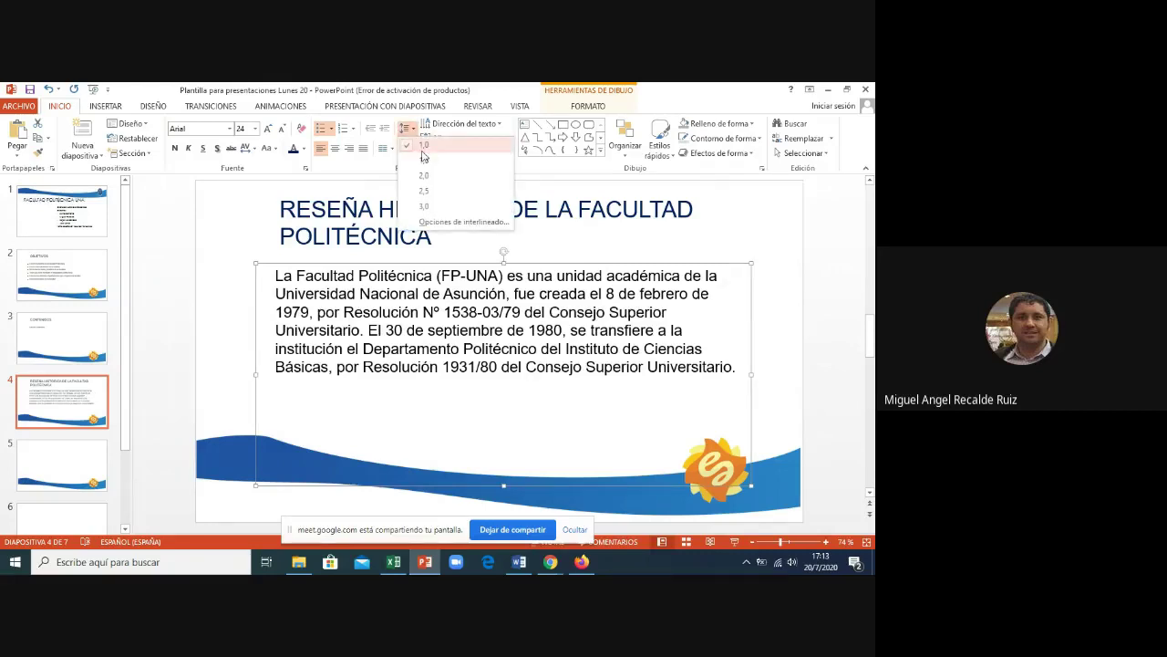
click(423, 159)
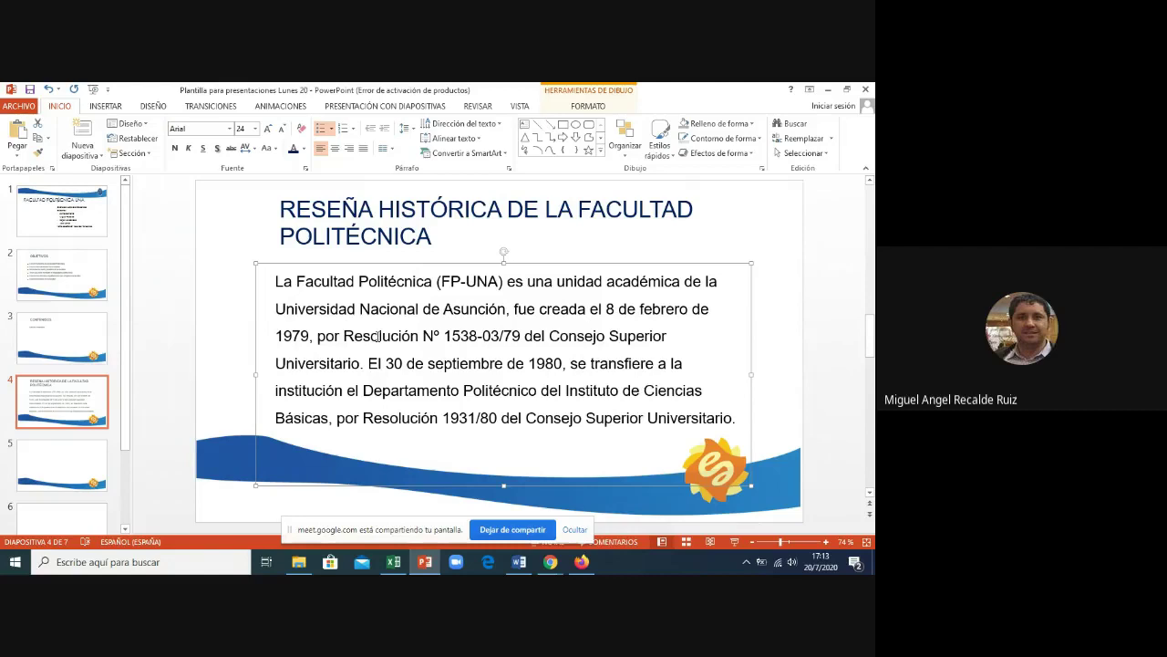
click(243, 359)
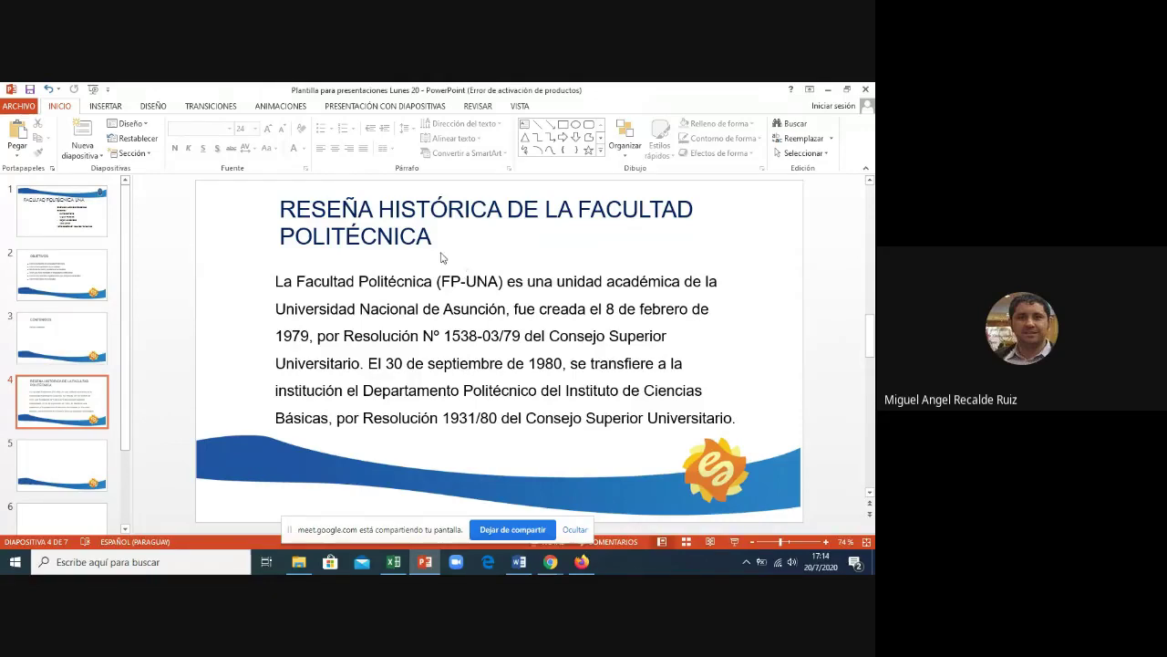
- Set the history title to 32 pt and widen its box both ways onto one line
click(387, 220)
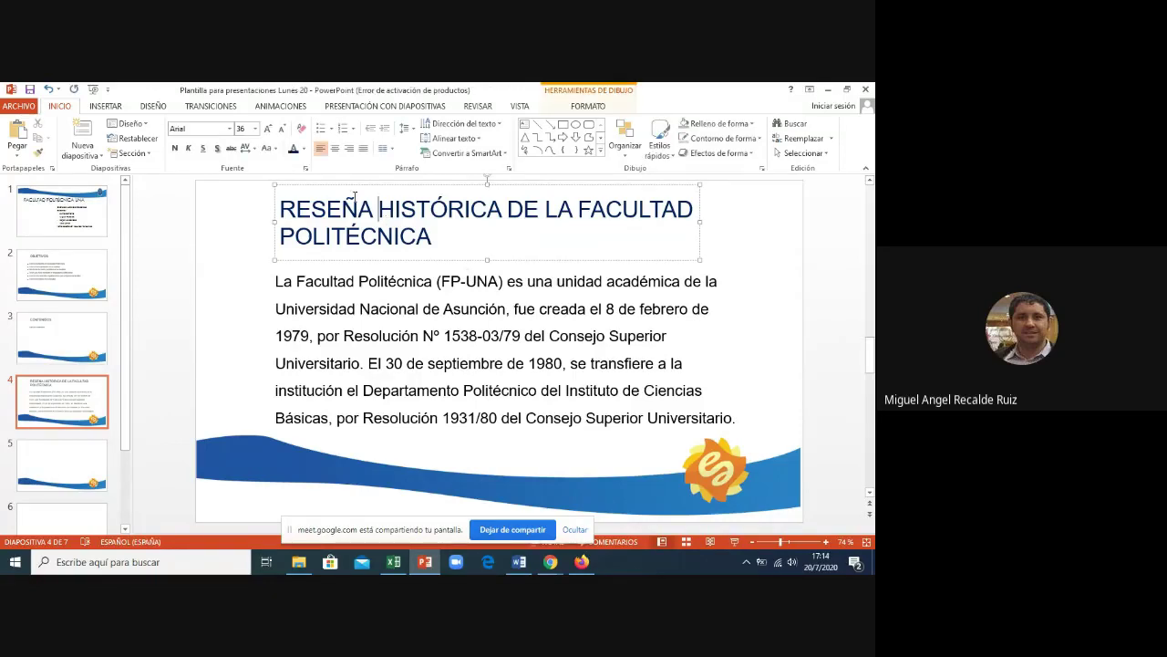
click(353, 184)
click(255, 129)
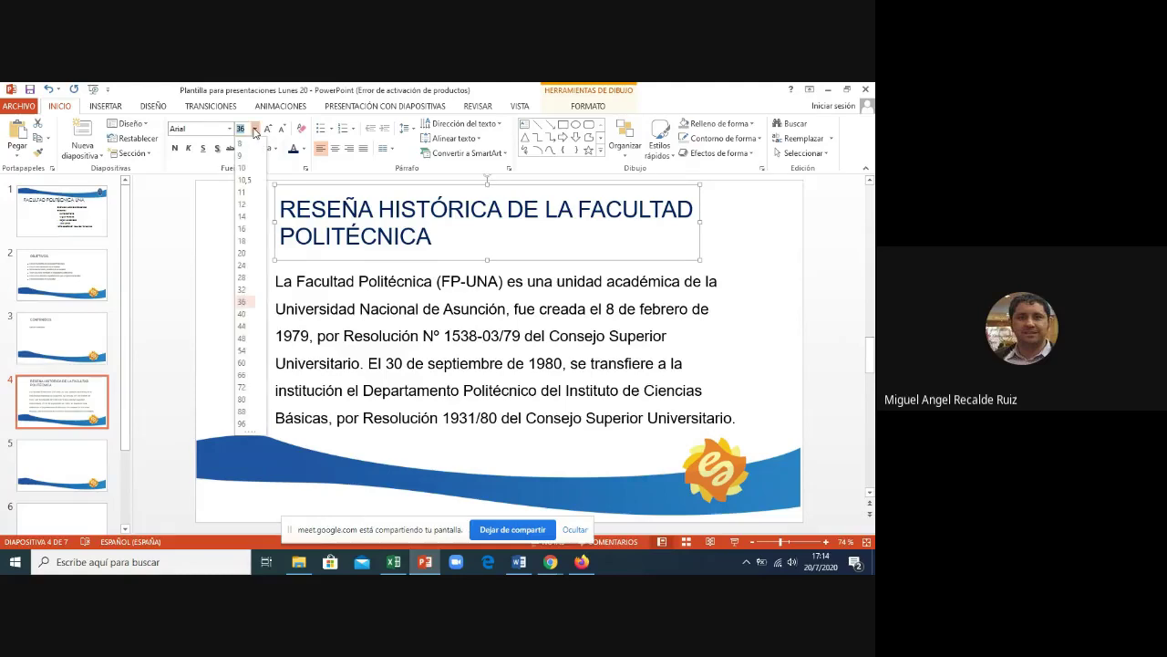
click(242, 289)
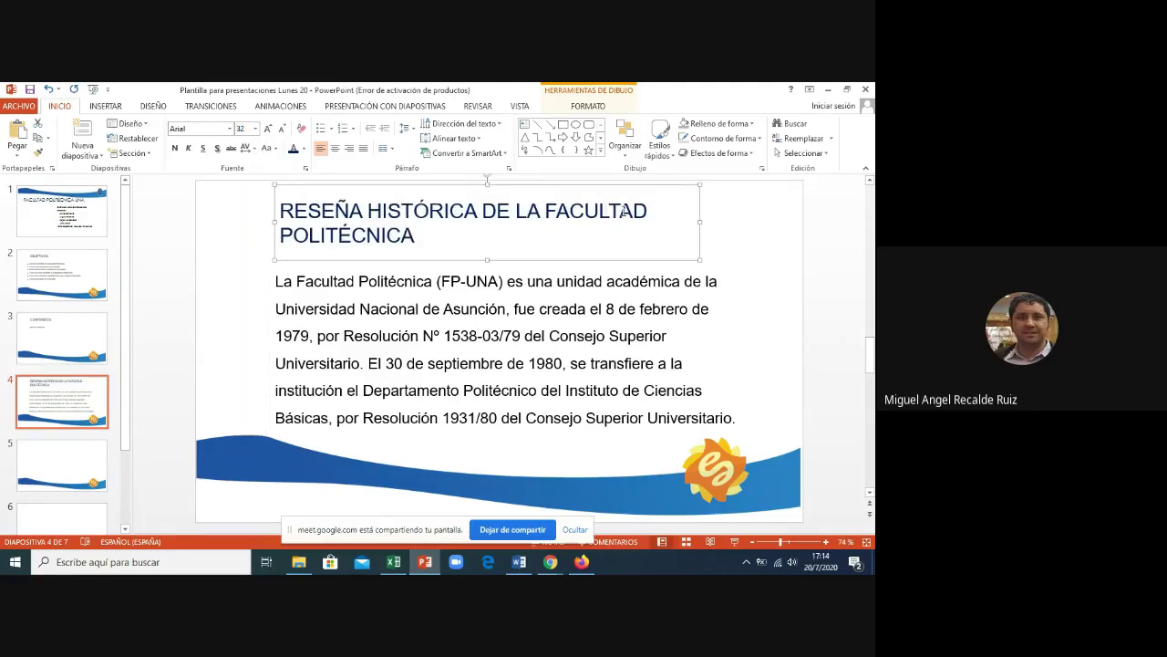
drag(700, 221, 761, 221)
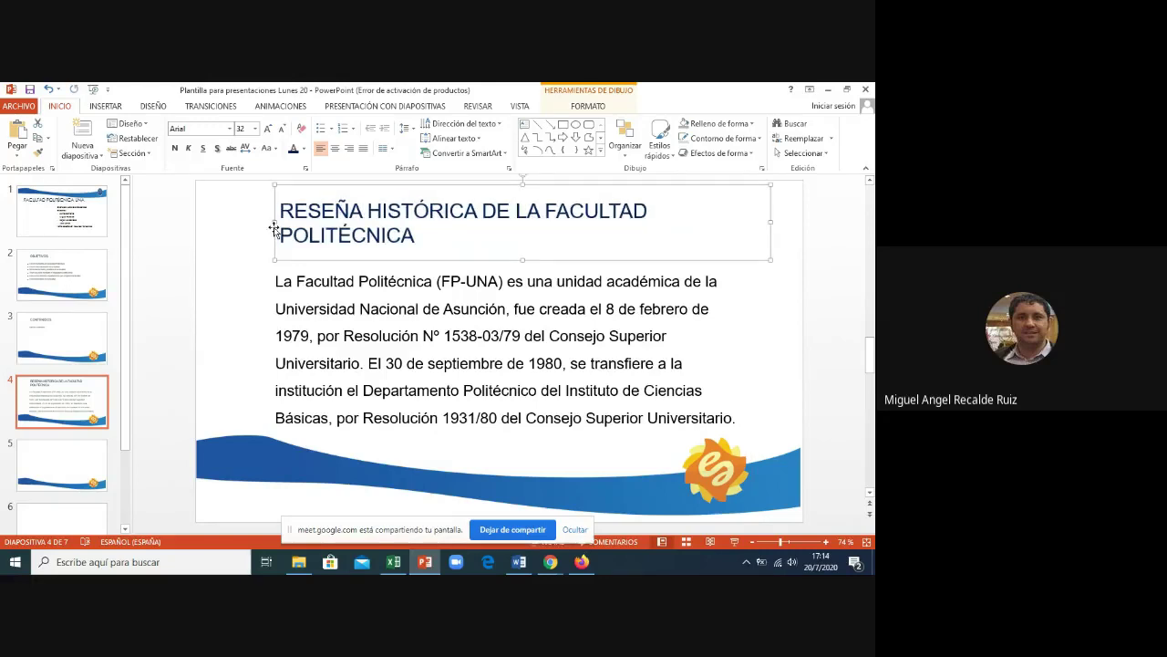
drag(275, 223, 235, 222)
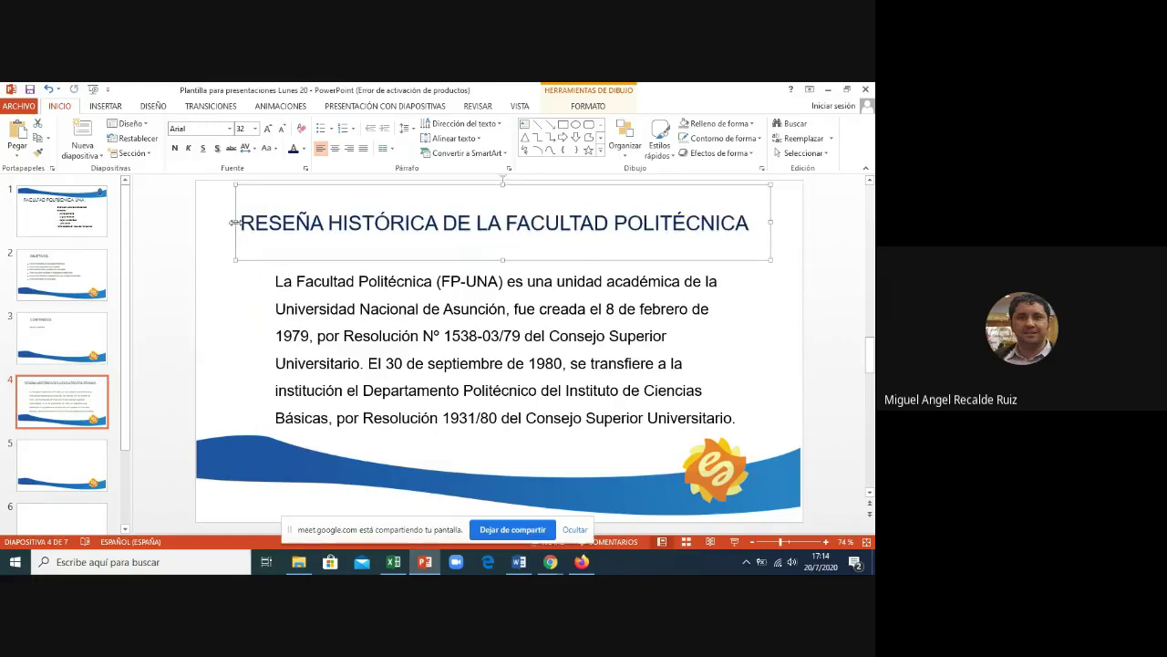
click(232, 321)
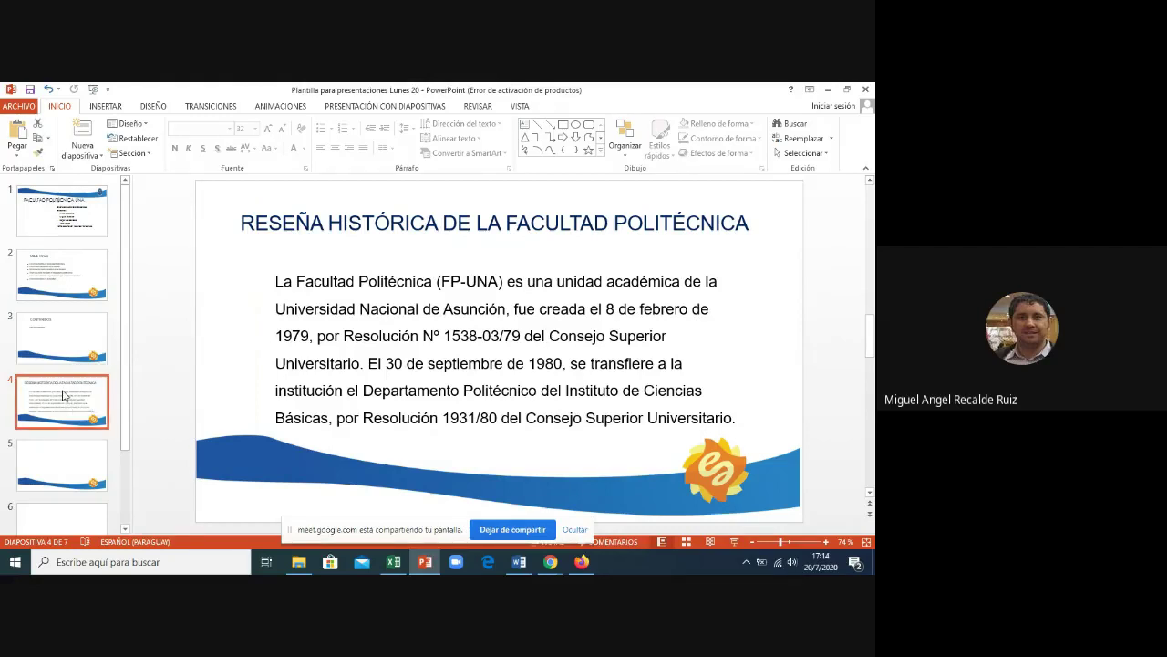
- Duplicate slide 4 and append '(CONT)' to the copy's title
right_click(64, 394)
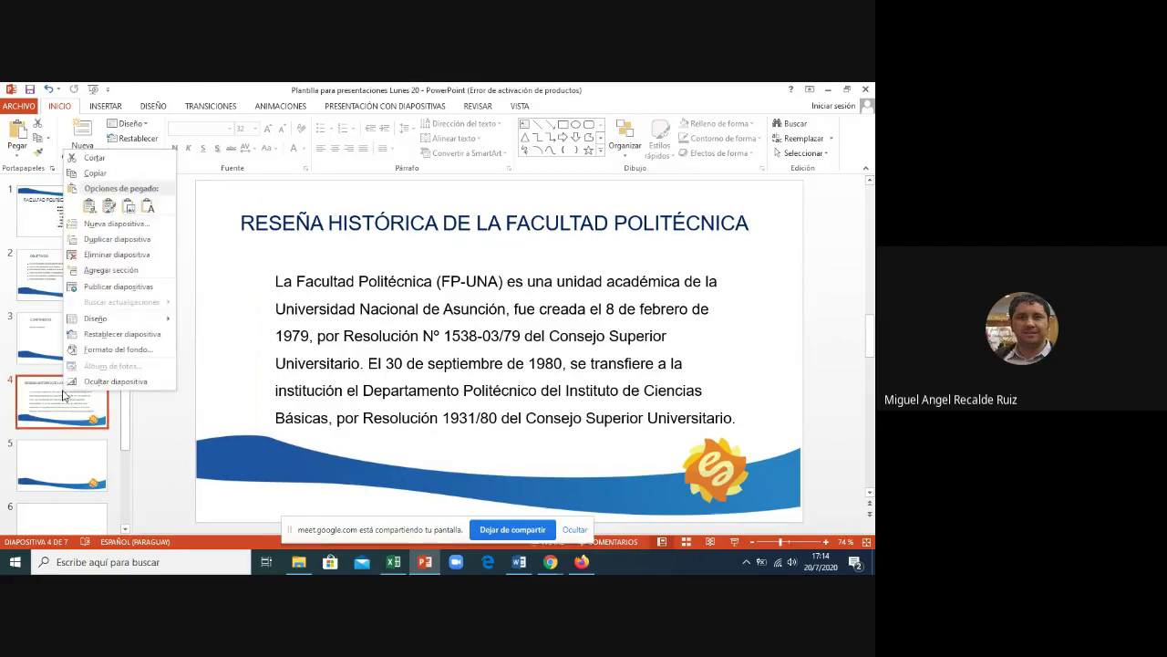
click(117, 238)
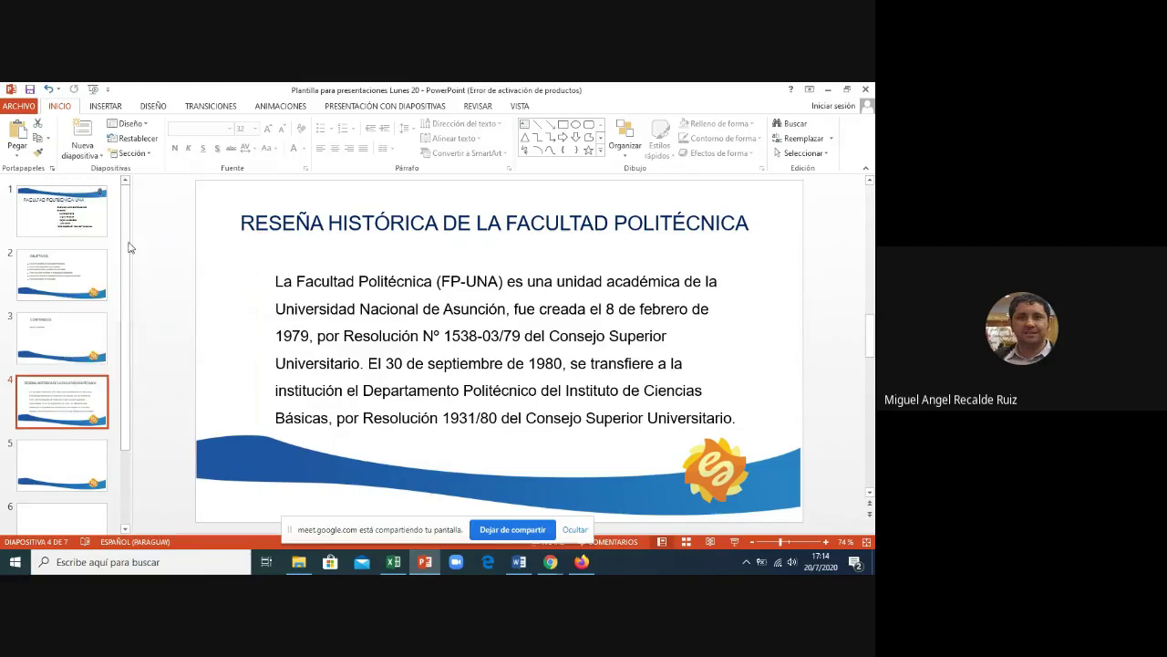
click(748, 222)
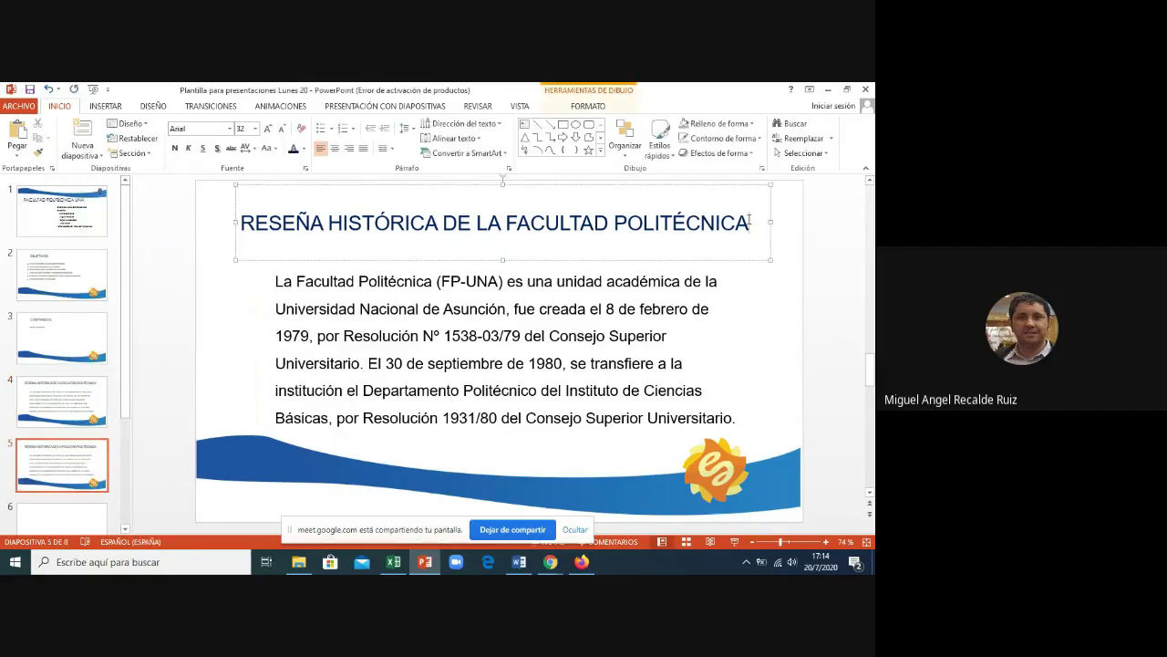
text(())
text(CON)
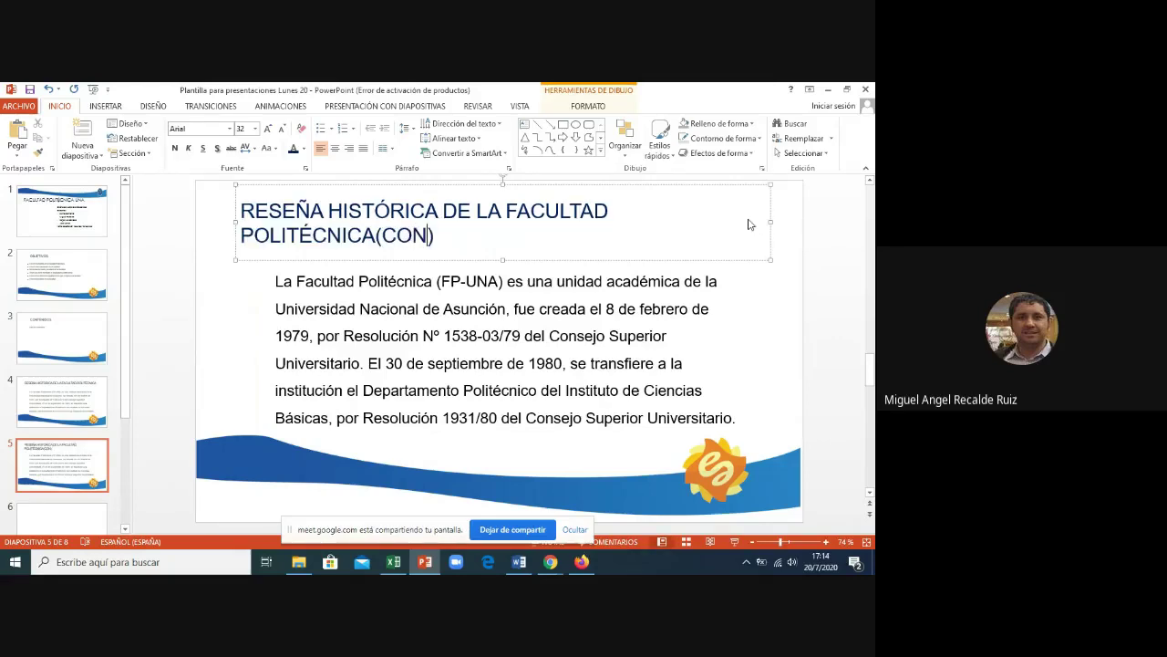
click(704, 353)
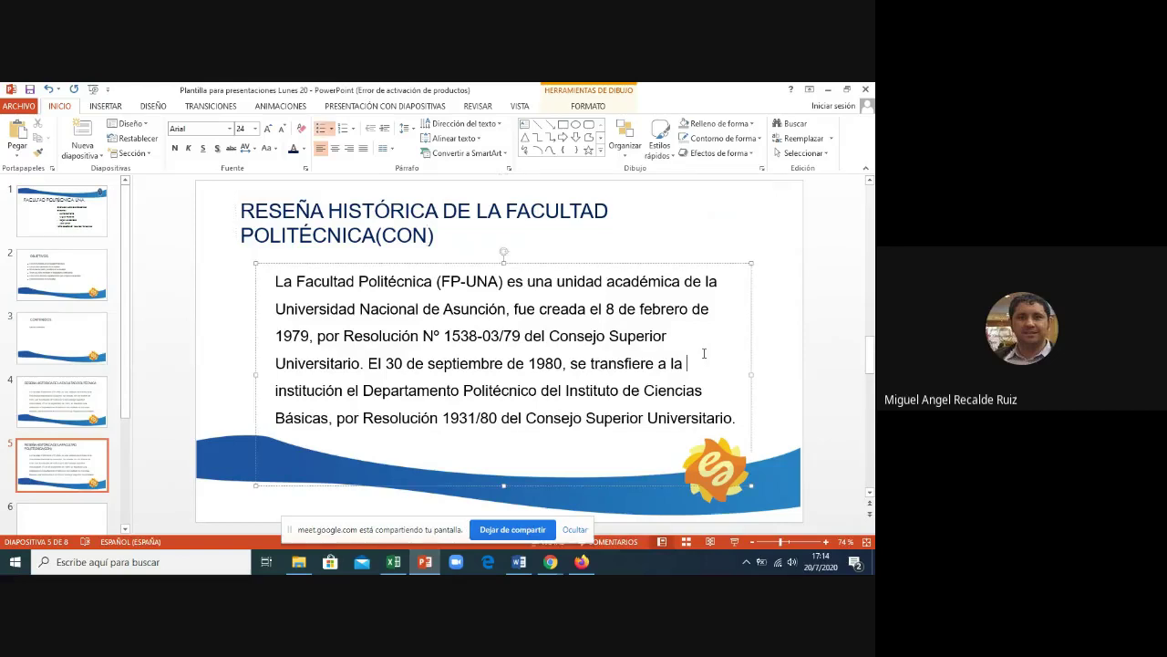
click(443, 220)
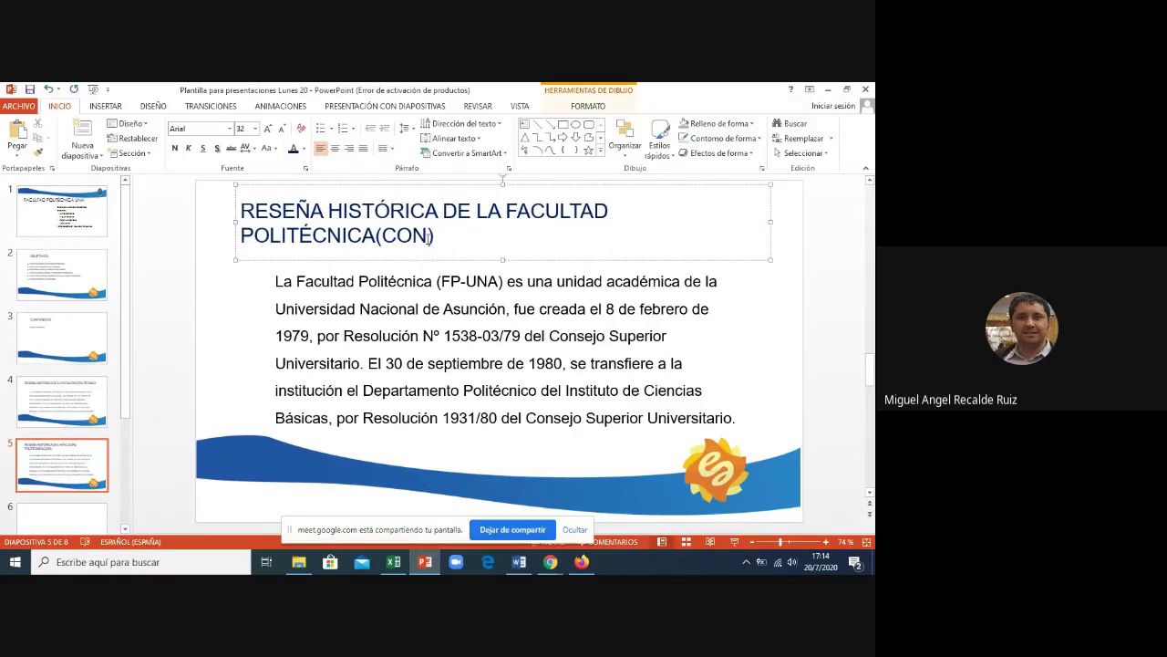
click(428, 237)
text(T)
click(412, 322)
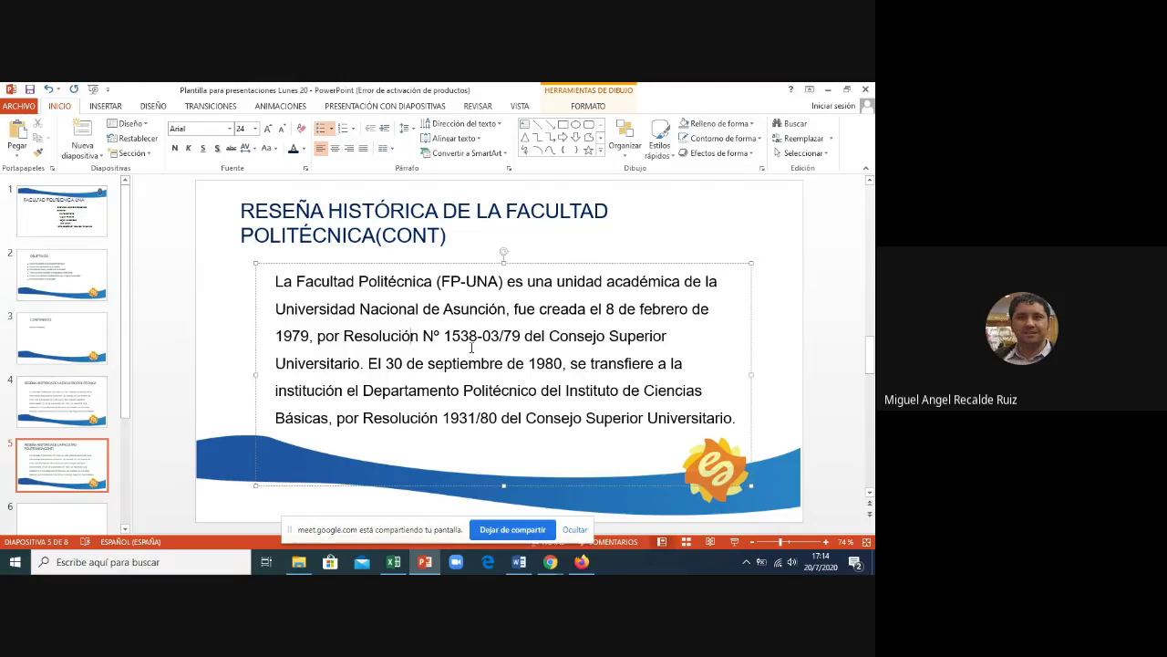
click(450, 248)
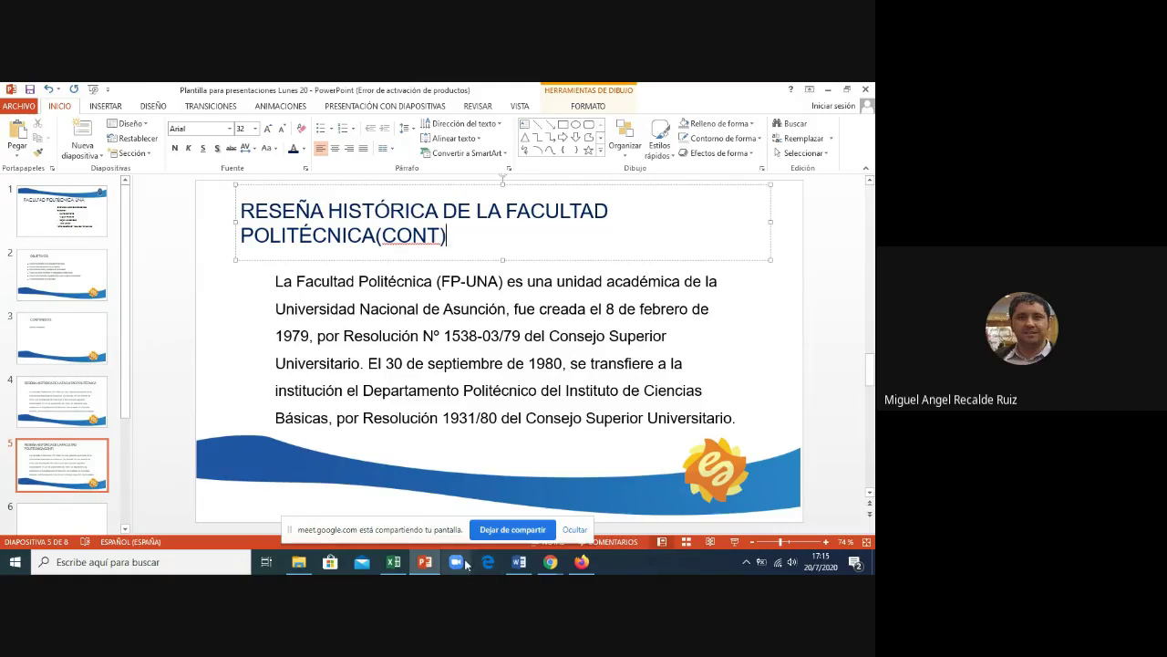
- Select the Word paragraphs from 'Las cuatro' to 'Consulte', then activate slide 5's body
click(518, 571)
click(244, 376)
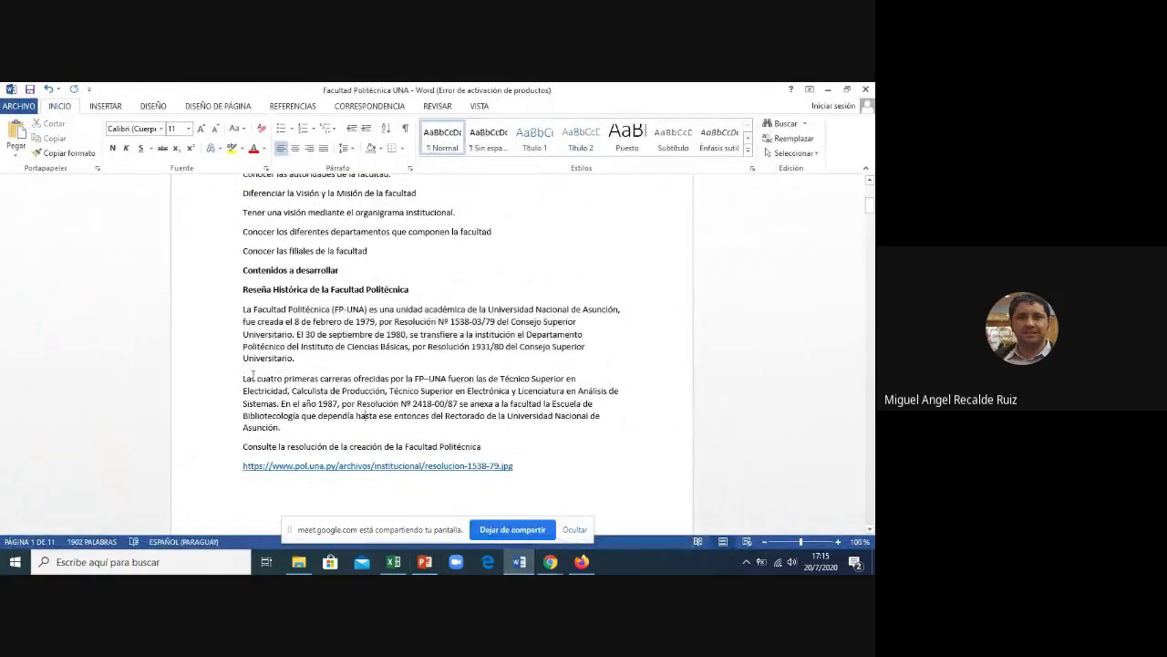
drag(244, 376, 482, 447)
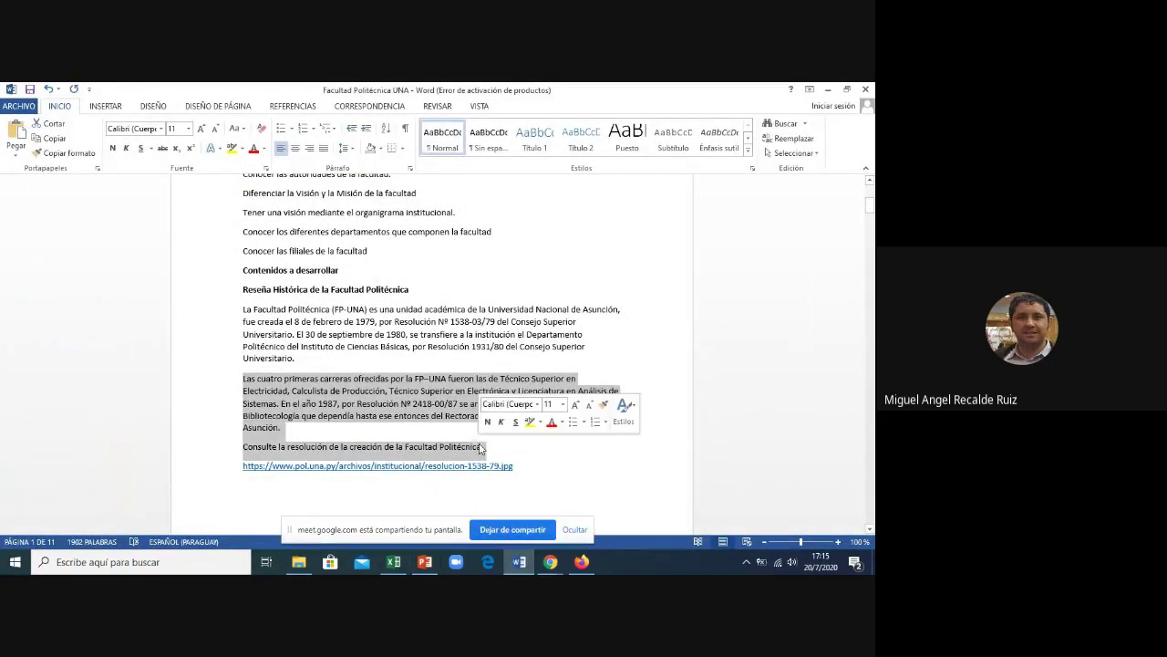
click(425, 562)
click(354, 363)
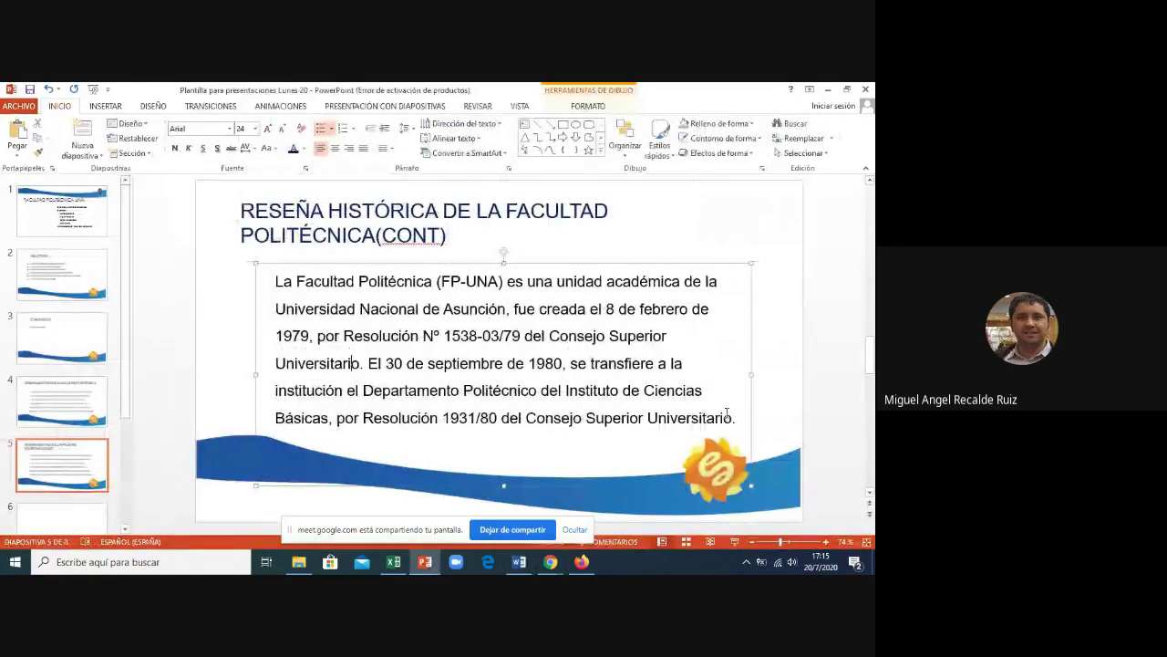
- Replace slide 5's body with the copied first-four-careers paragraphs as plain text
drag(740, 428, 273, 285)
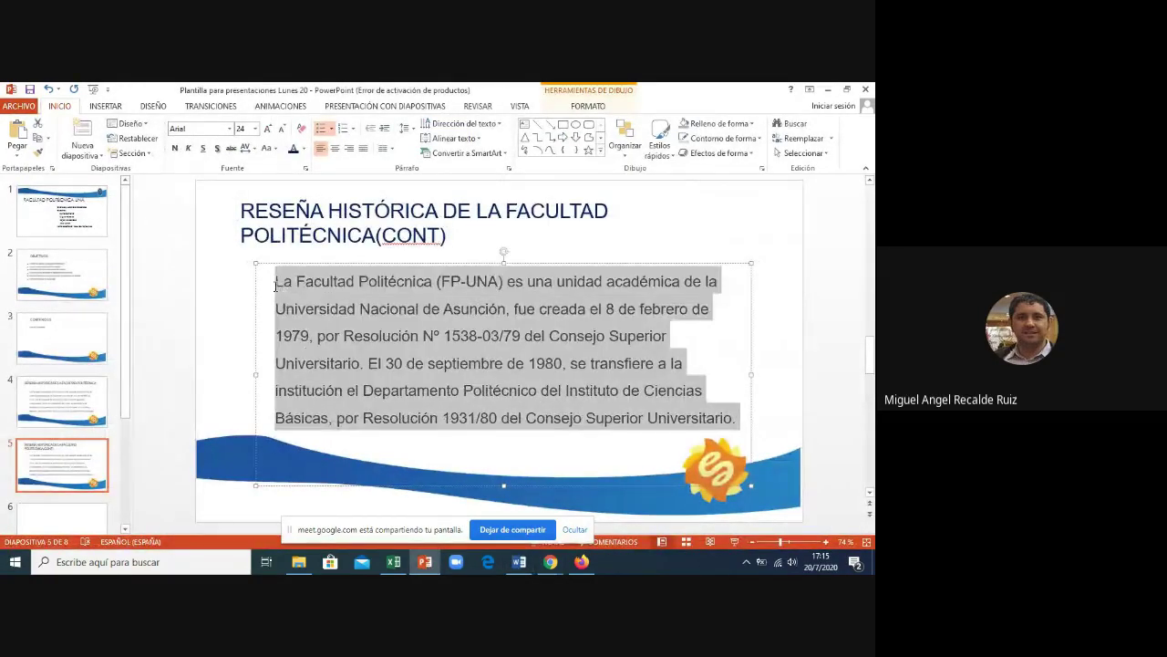
key(ctrl+v)
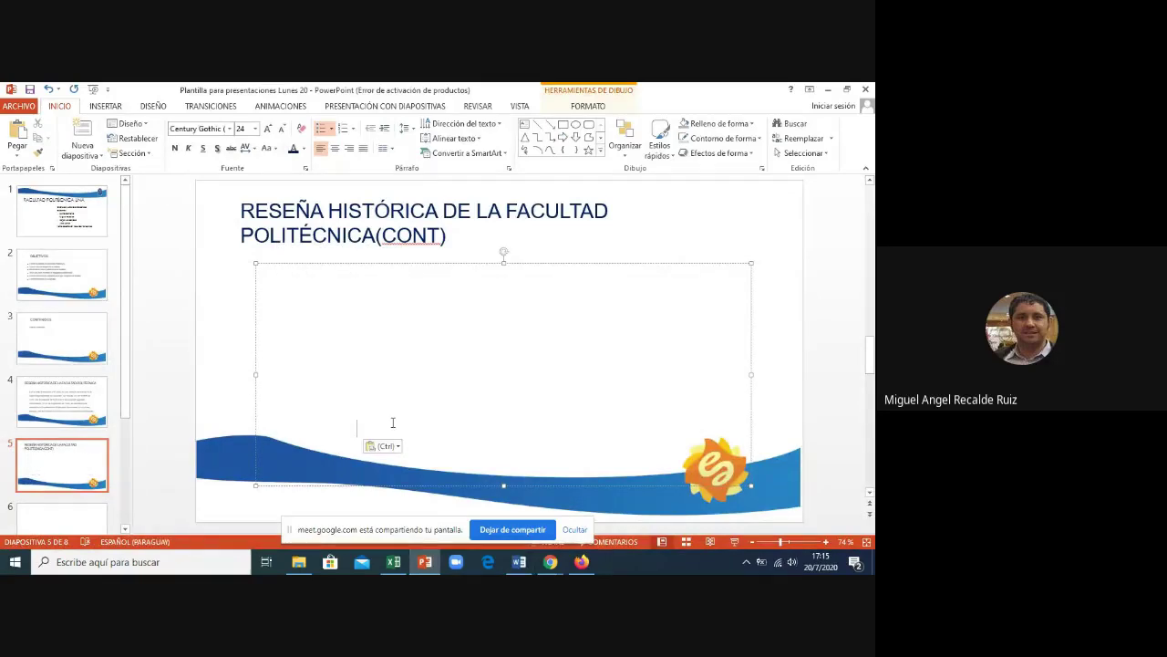
click(399, 448)
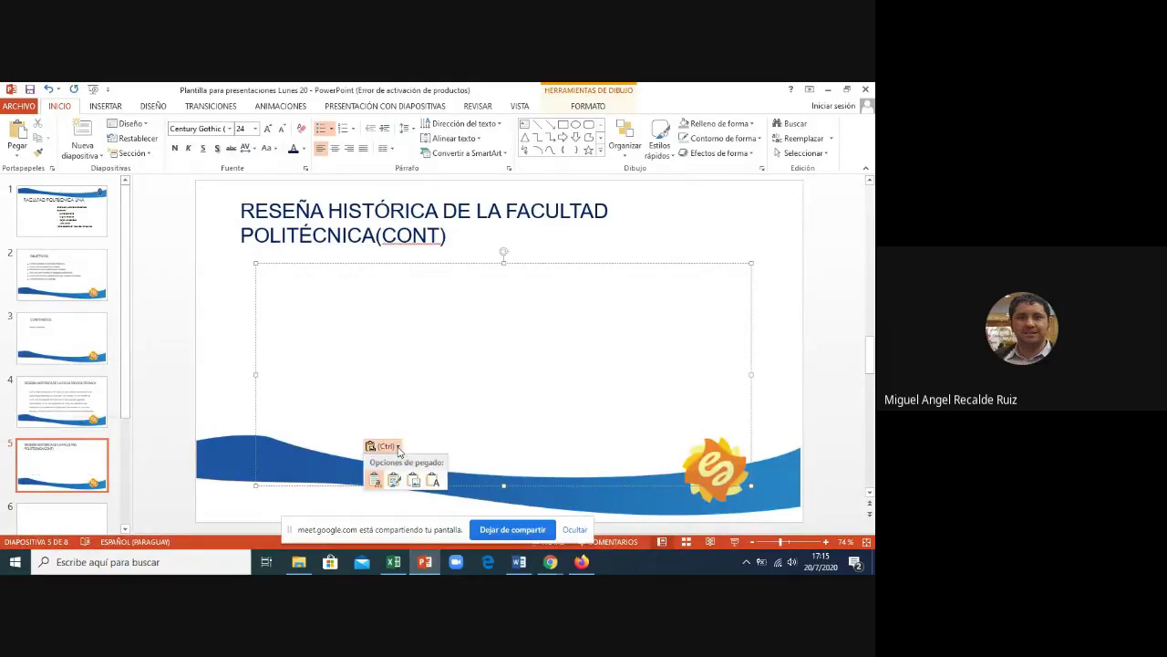
click(431, 479)
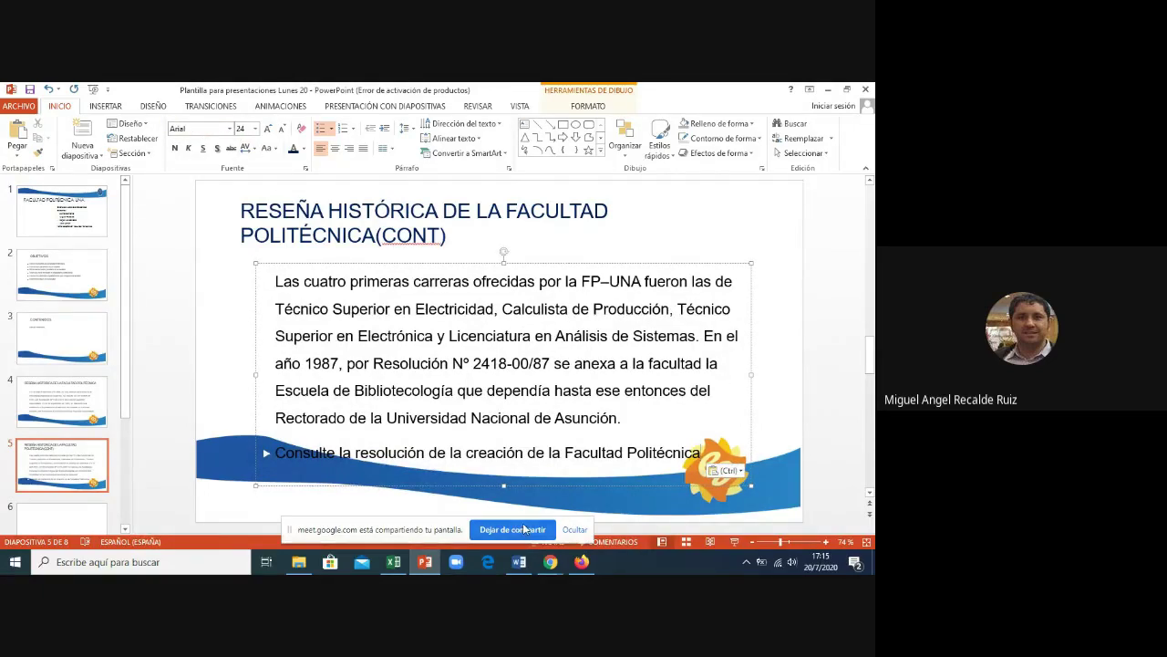
mouse_move(550, 562)
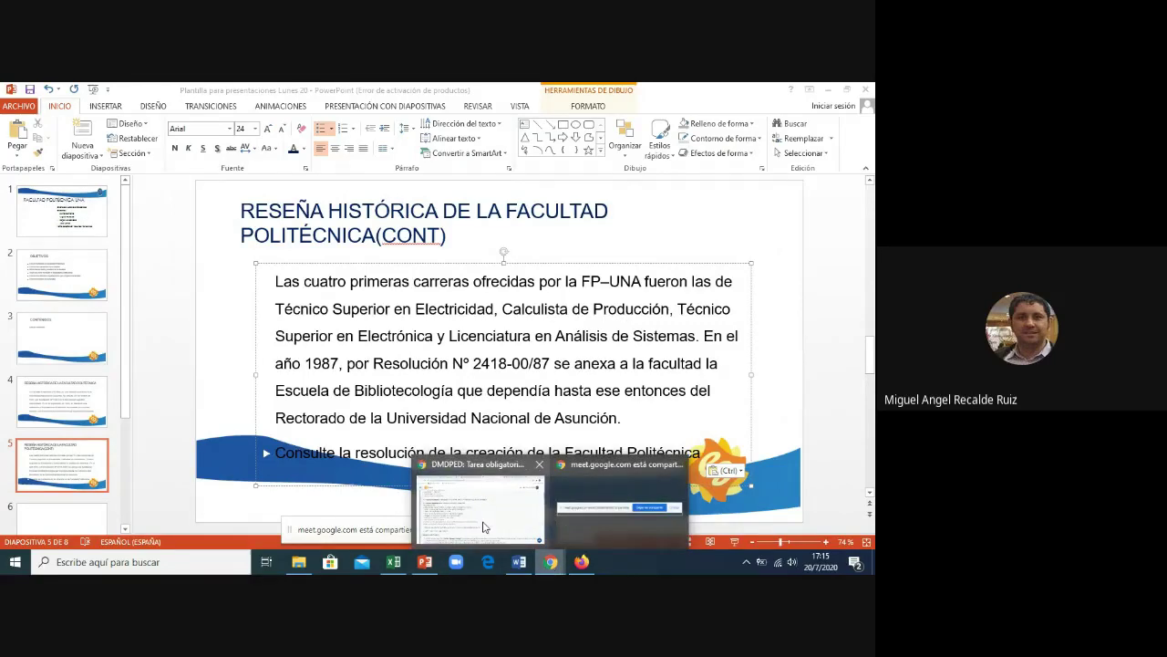
- Admit the waiting guest from the Google Meet tab, then return to PowerPoint
click(484, 527)
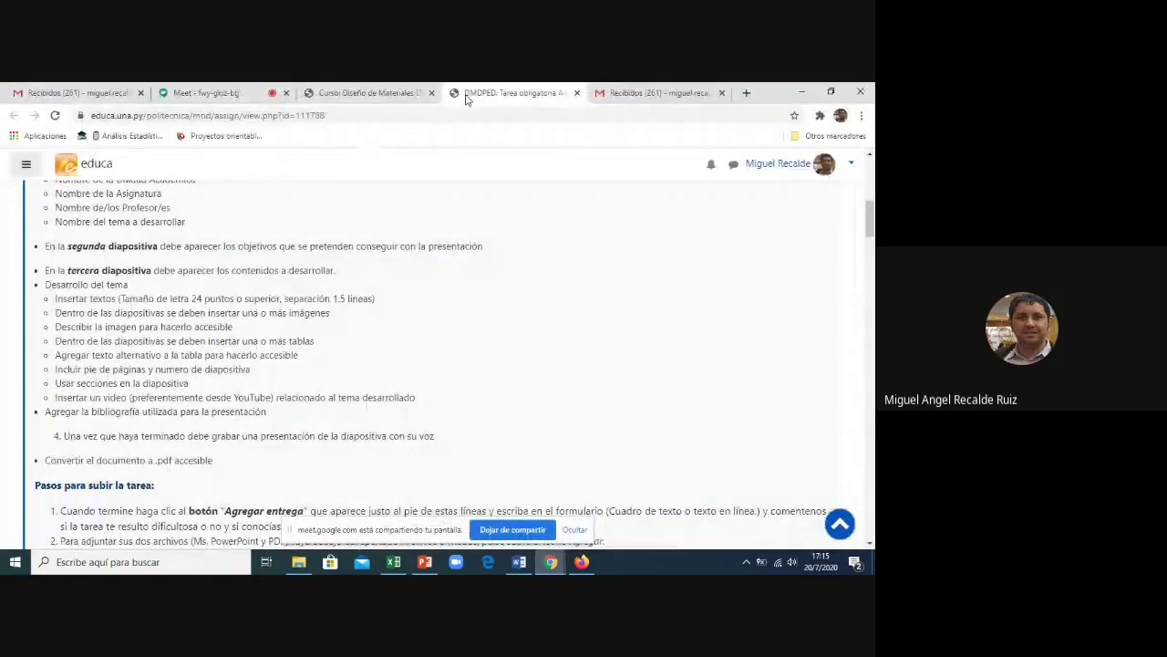
click(217, 90)
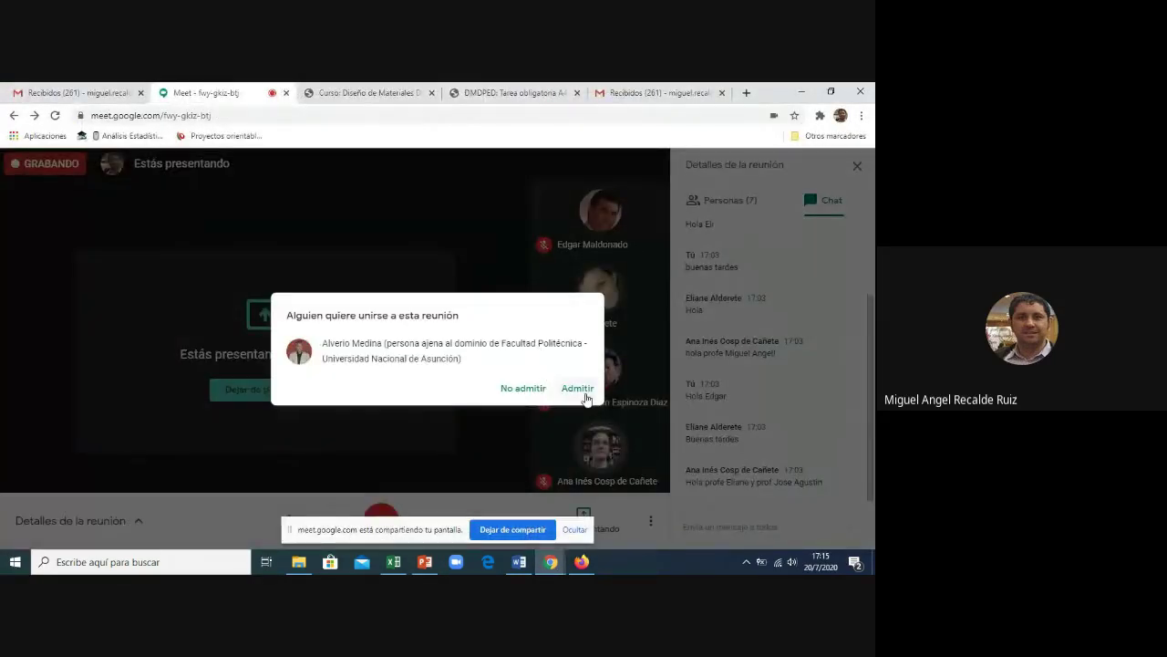
click(585, 394)
mouse_move(519, 562)
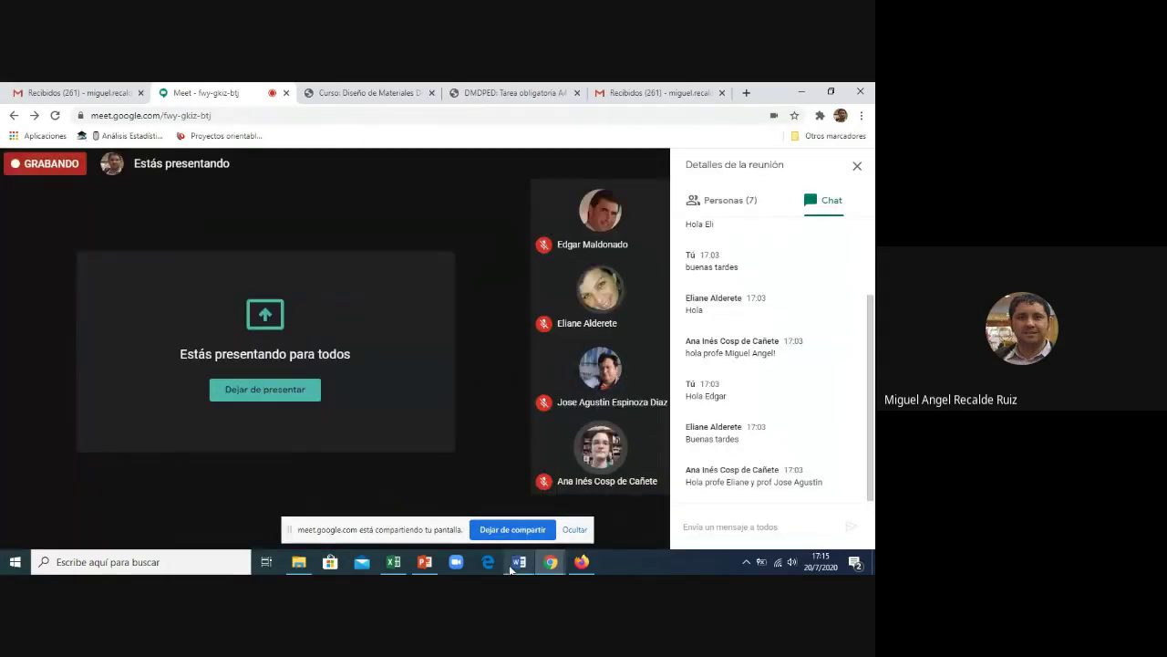
click(428, 565)
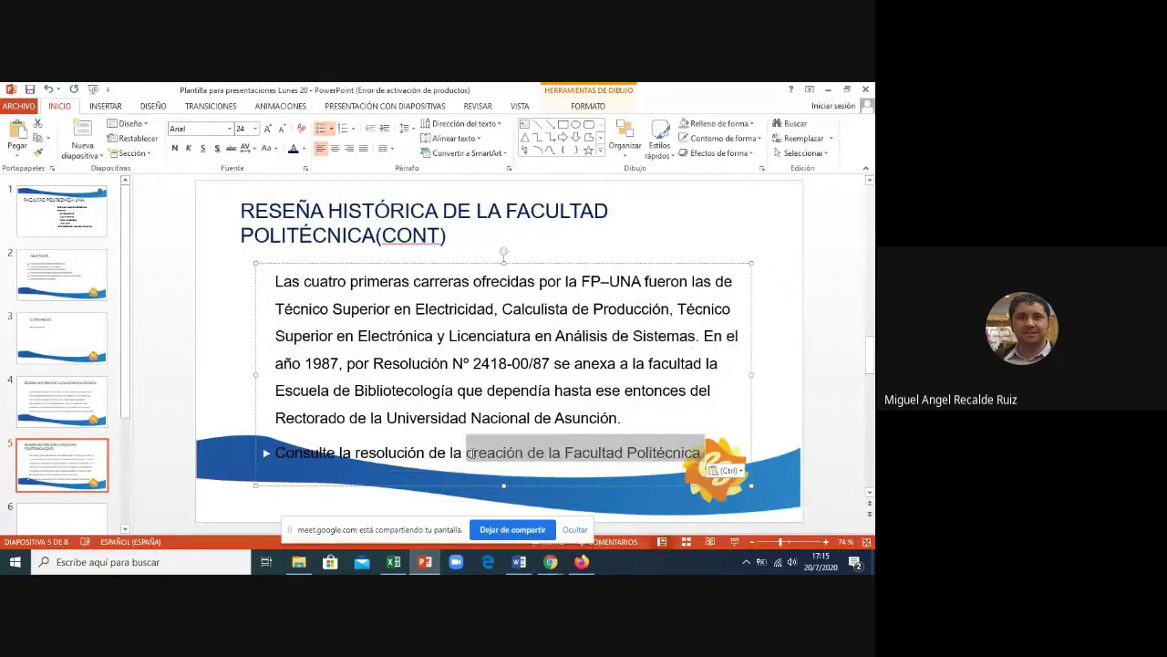
- Select the 'Consulte la resolución' line for an Insertar hyperlink, then bring Word forward
drag(703, 450, 299, 465)
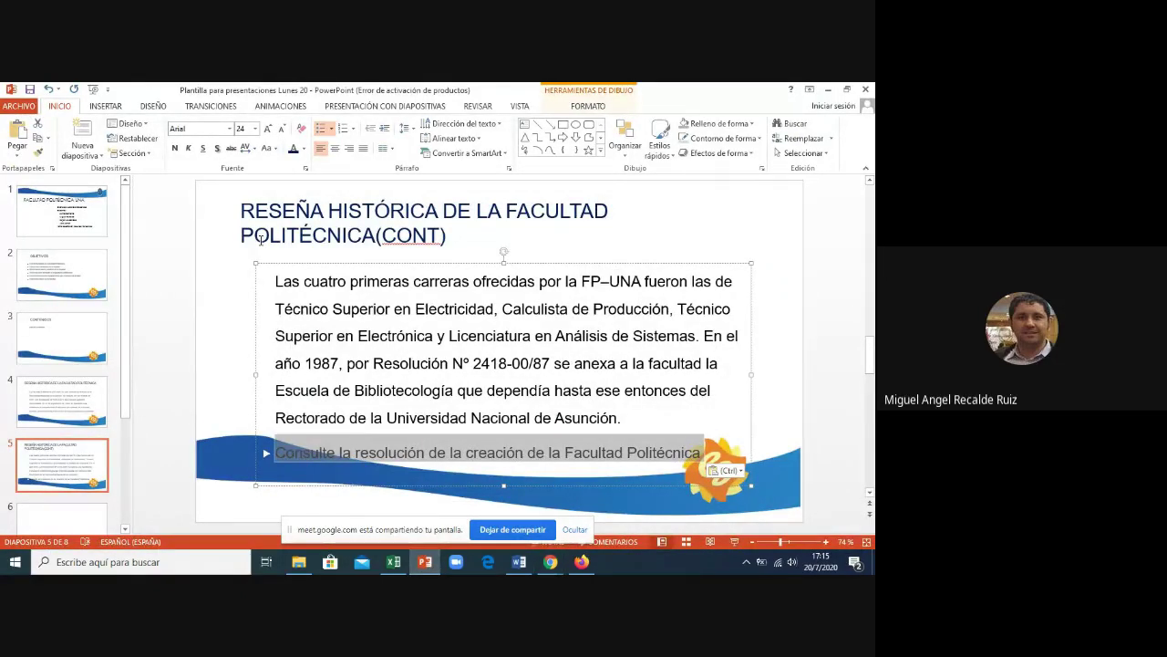
click(105, 105)
click(405, 141)
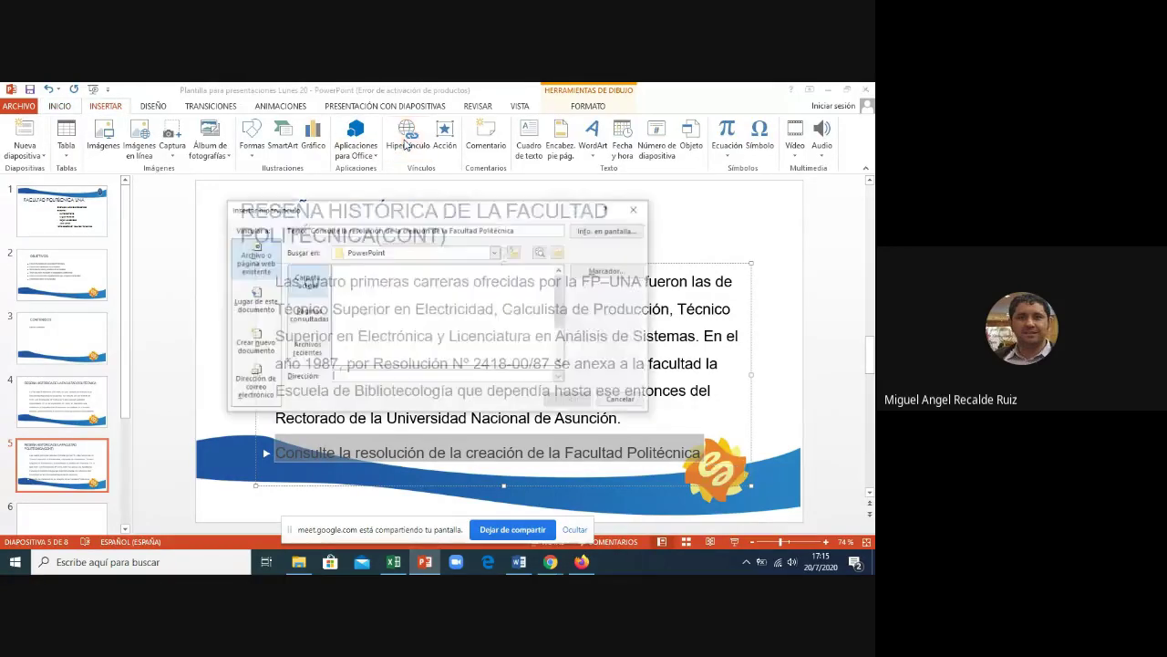
click(518, 563)
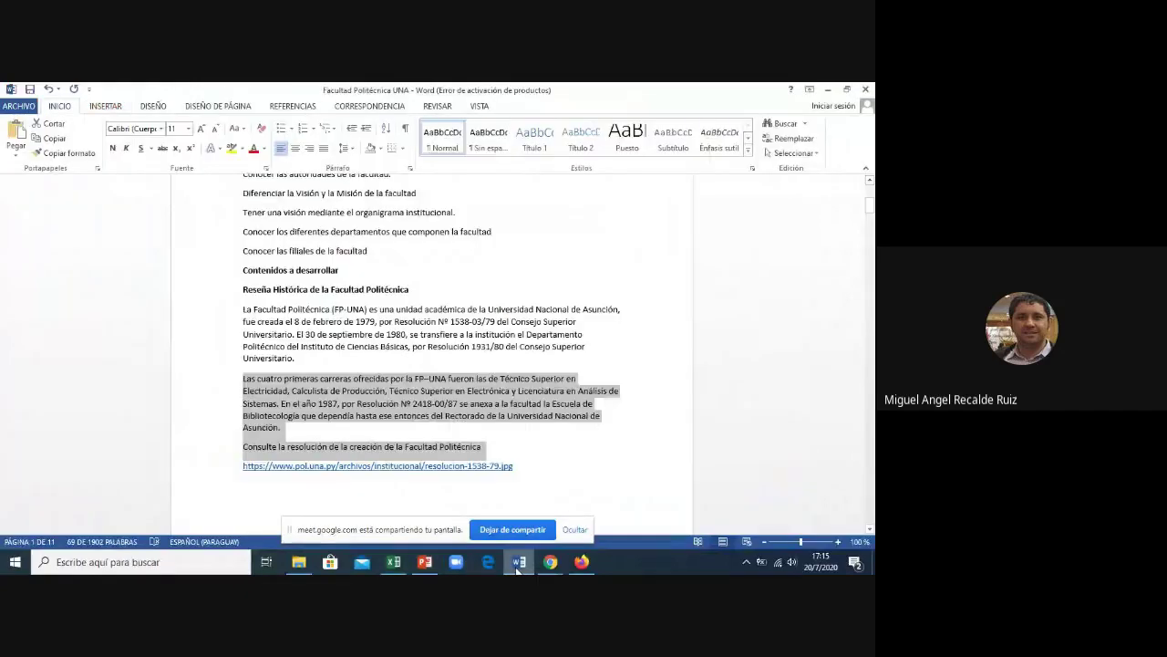
- Copy the resolucion-1538-79.jpg web address from the Word notes into the hyperlink's Dirección field
click(339, 392)
drag(514, 466, 251, 473)
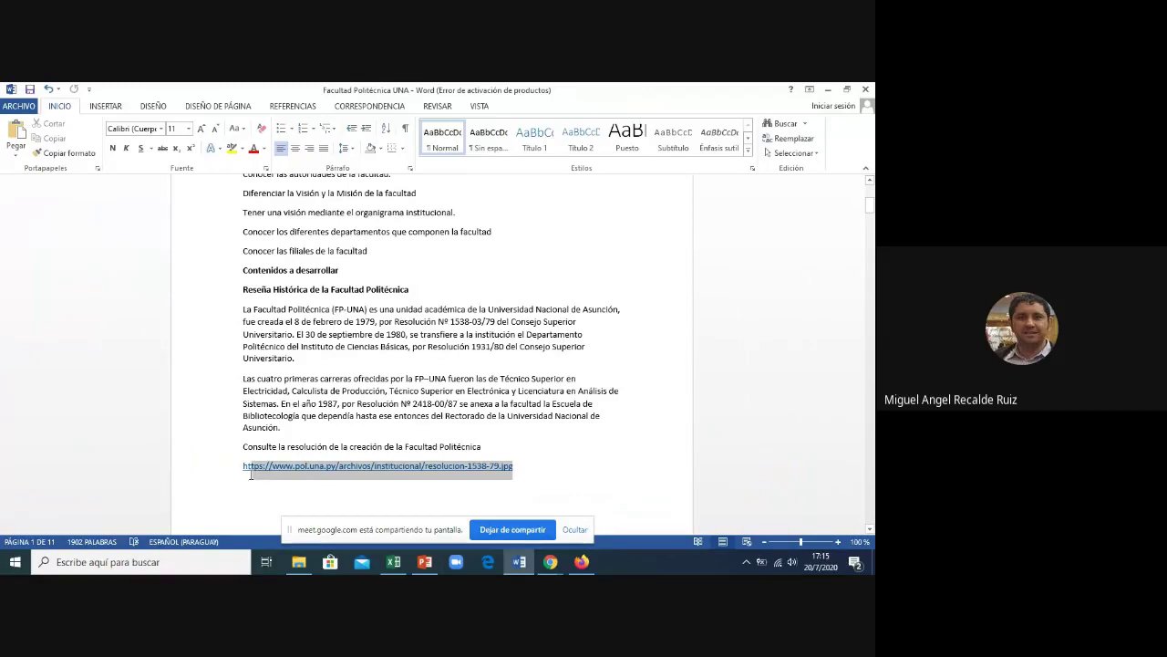
drag(250, 473, 244, 476)
key(ctrl+c)
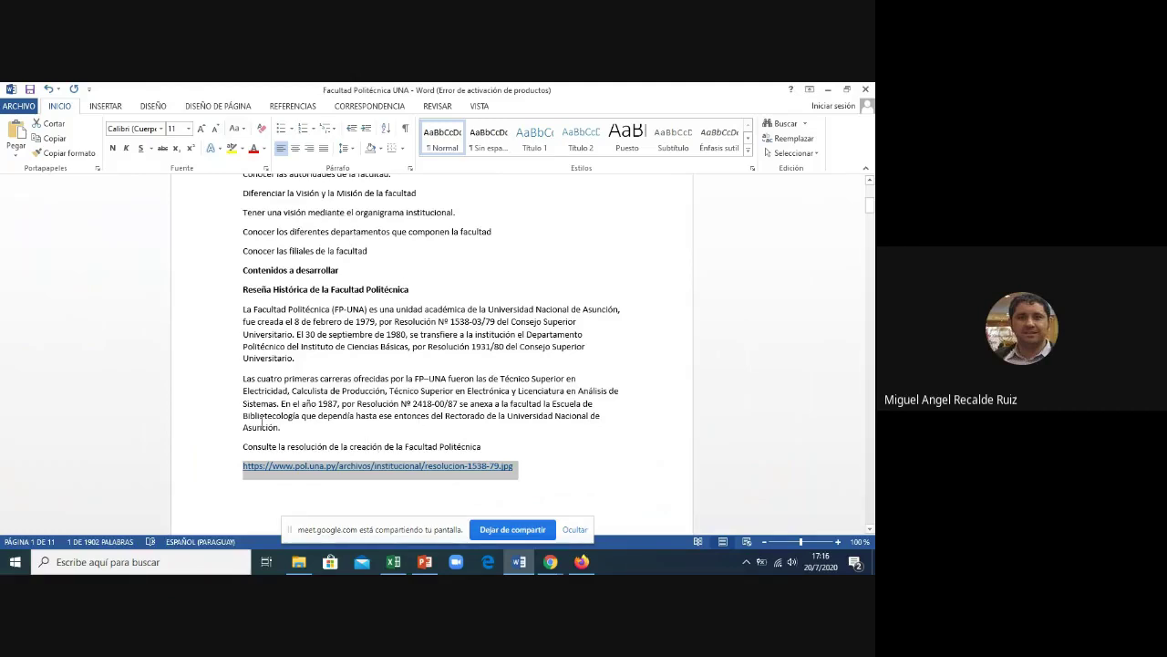
click(425, 561)
key(ctrl+v)
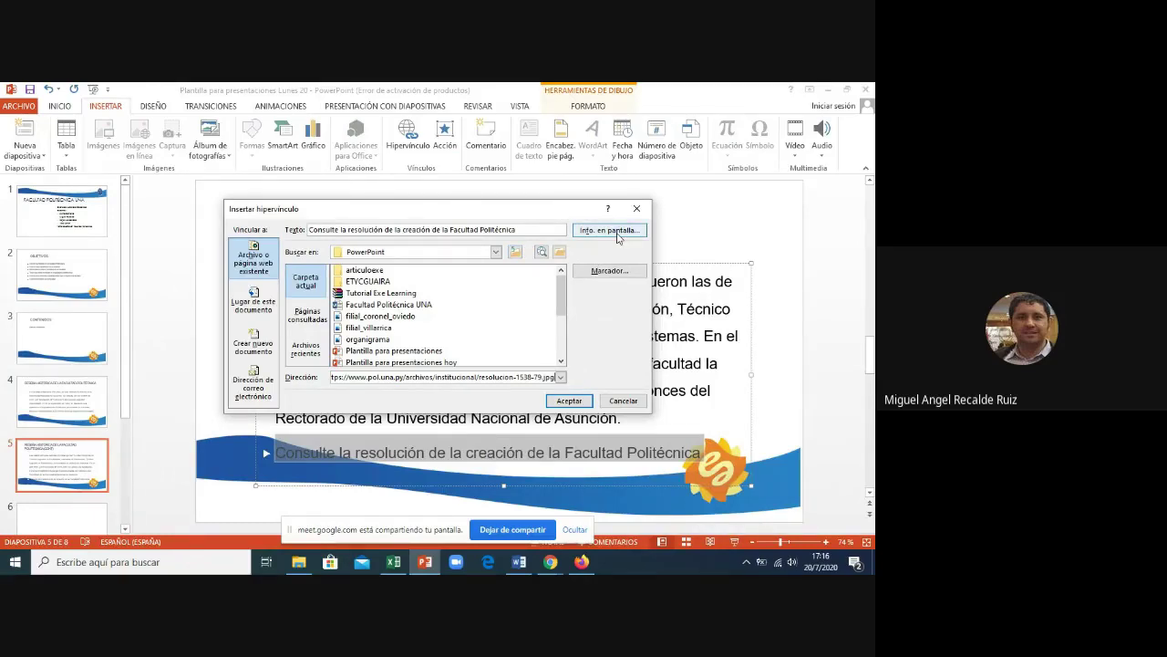
- Give the 'Consulte' link a screen tip about the Facultad Politécnica creation resolution and confirm it
click(618, 233)
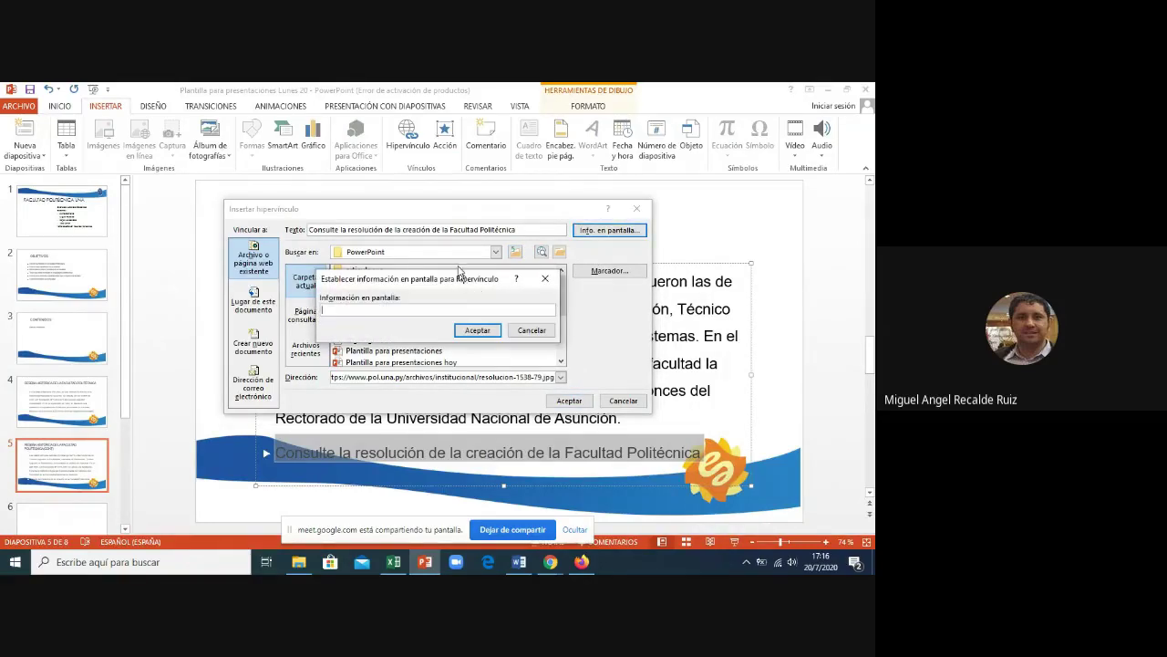
drag(458, 271, 435, 219)
text(Lea la resol)
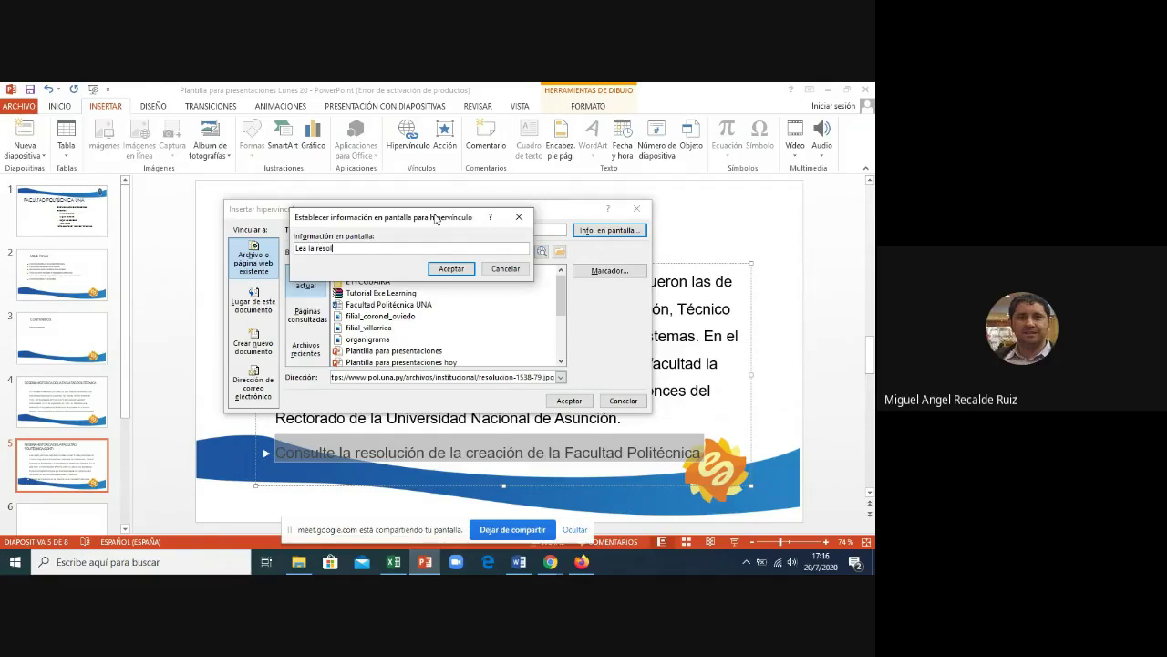
text(ución de la c)
text(reación )
text(de la F)
text(acultad P)
text(olit)
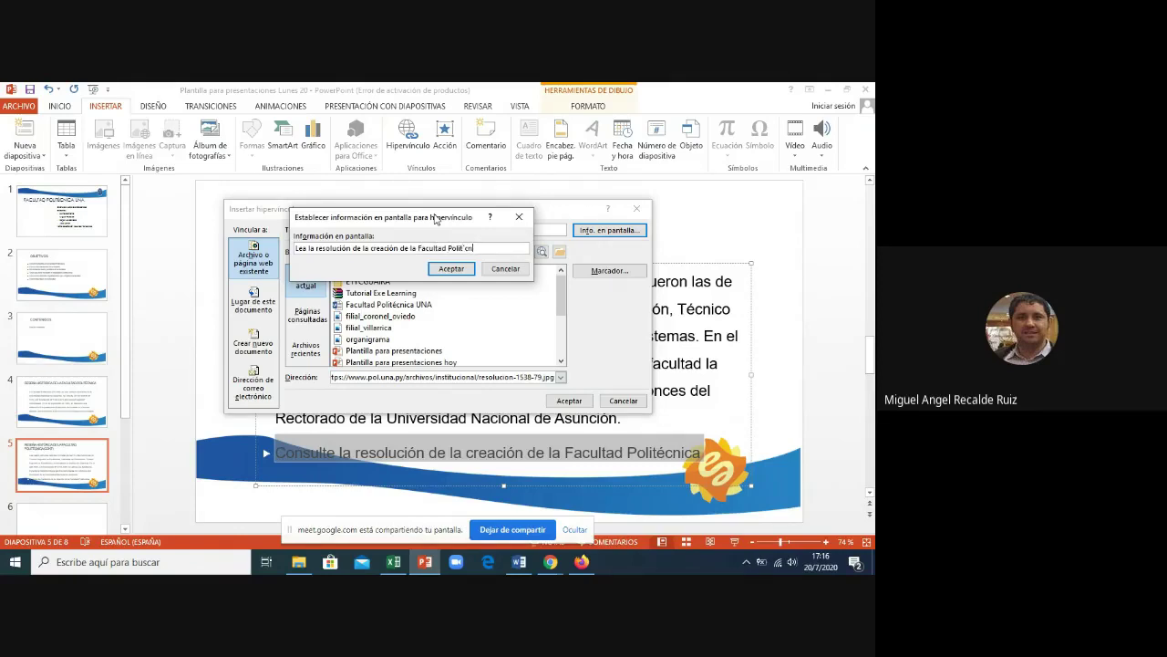
text(écnica)
click(451, 268)
click(574, 400)
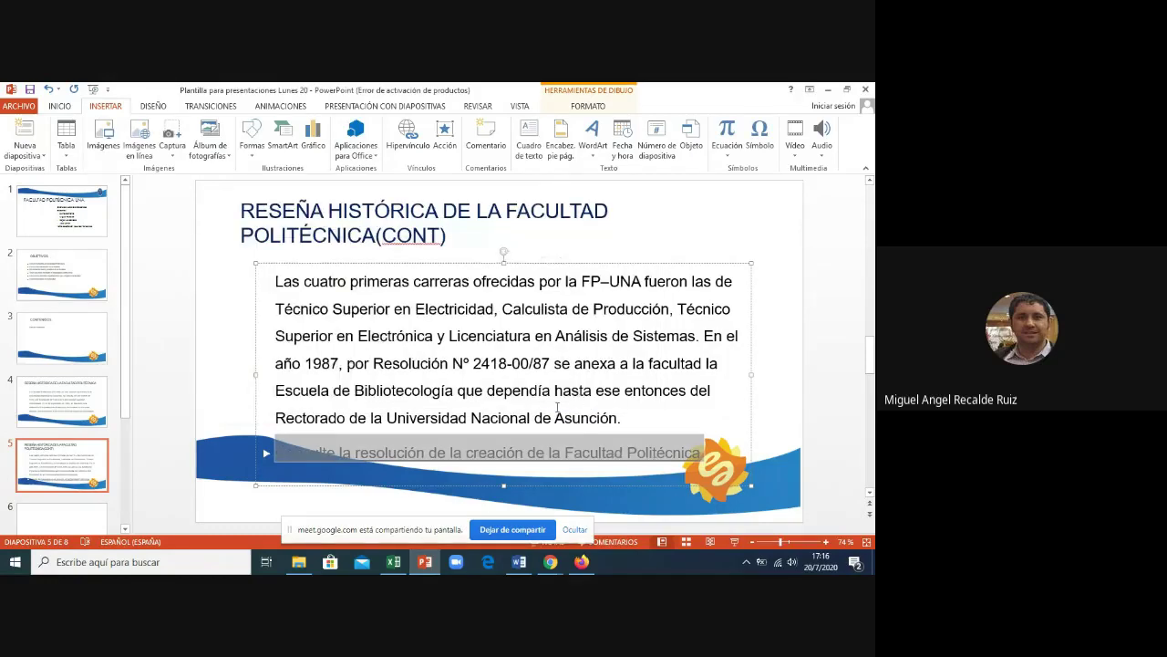
- Recolour the linked 'Consulte la resolución' text on slide 5 with a standard font colour
click(445, 417)
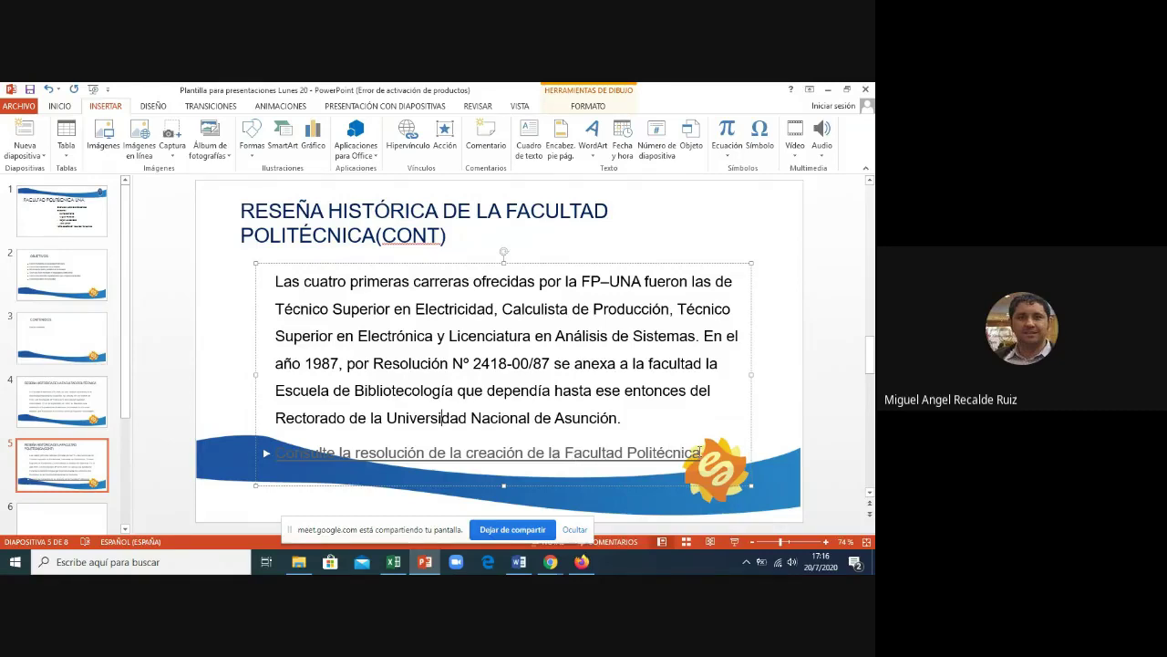
drag(702, 452, 301, 471)
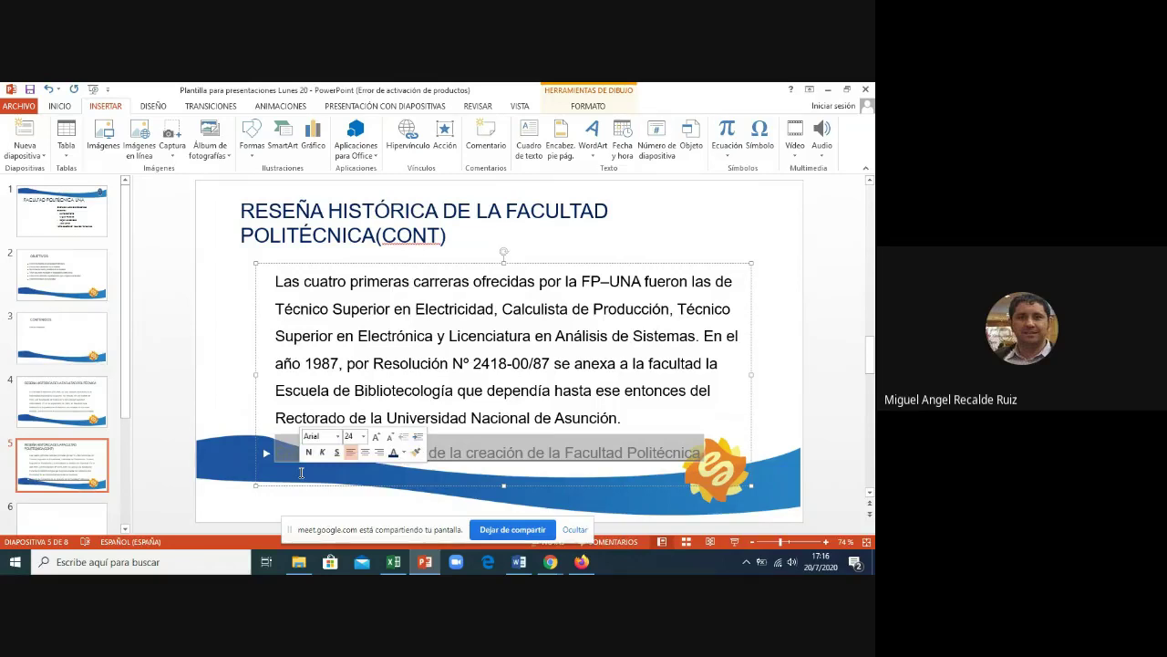
click(69, 108)
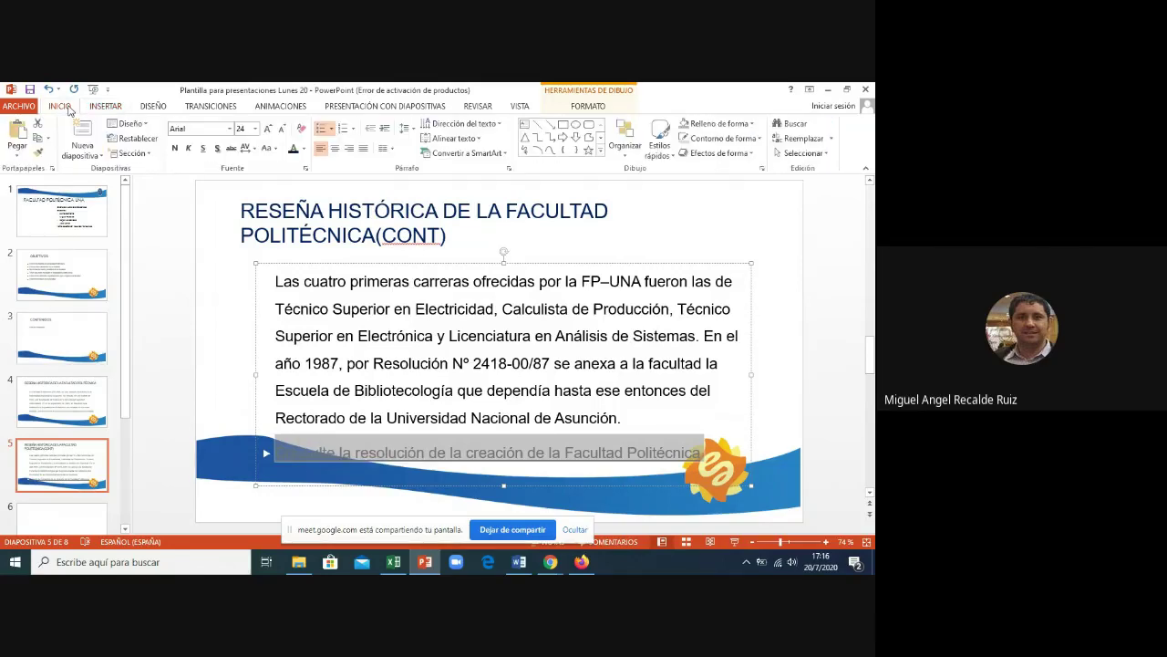
click(304, 150)
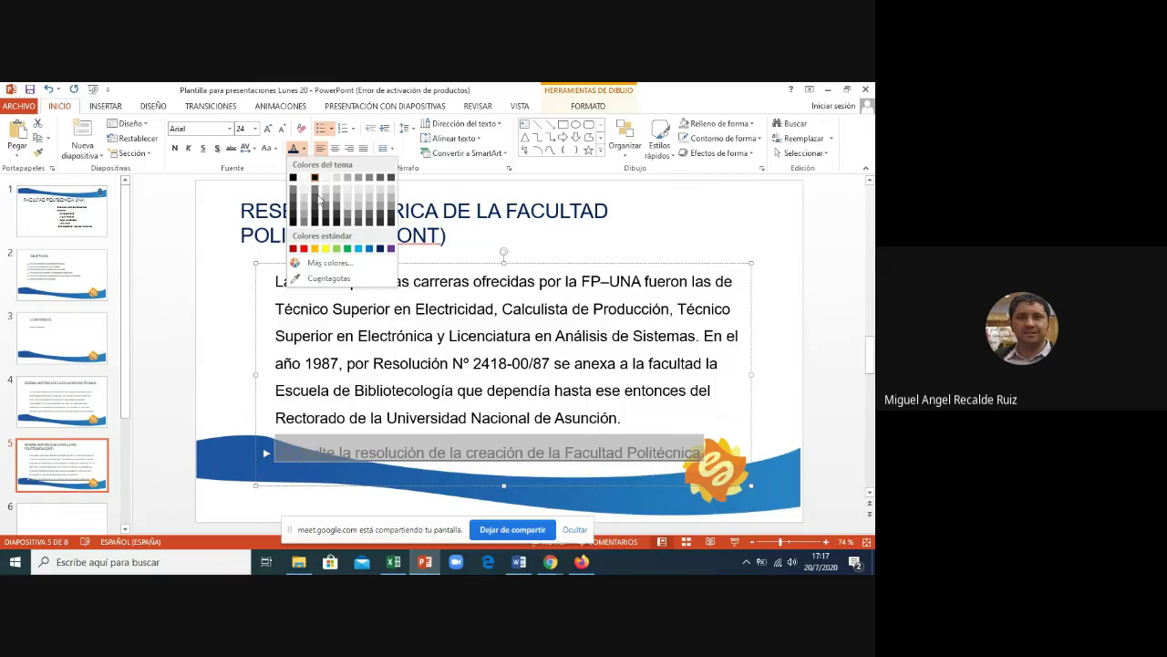
click(369, 248)
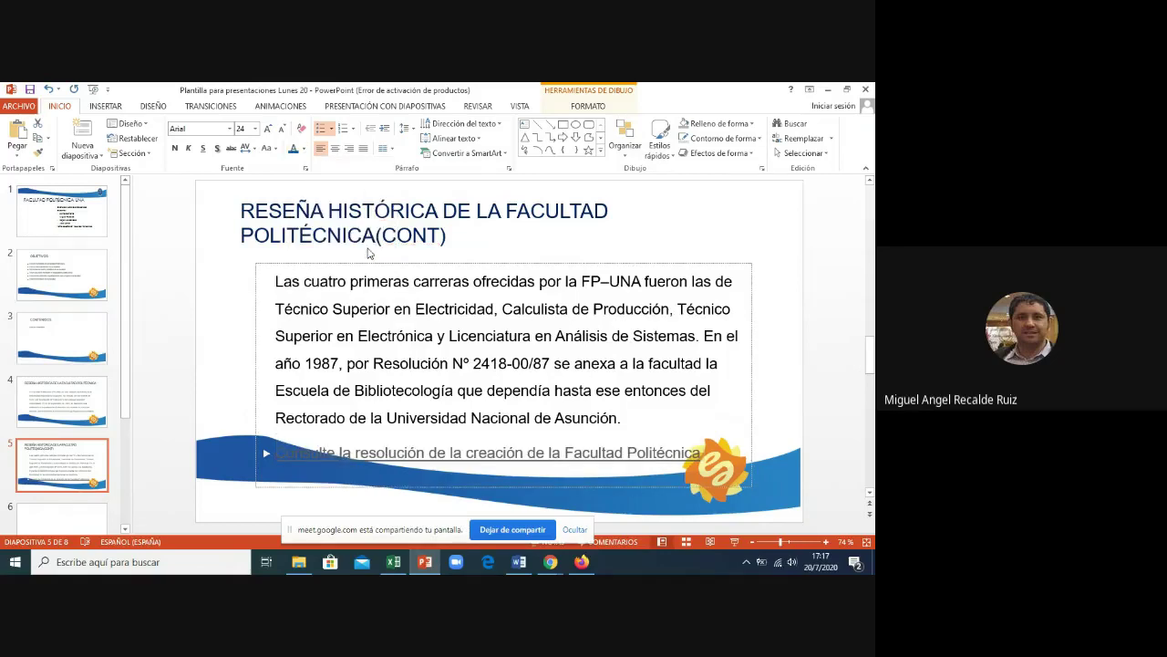
click(527, 418)
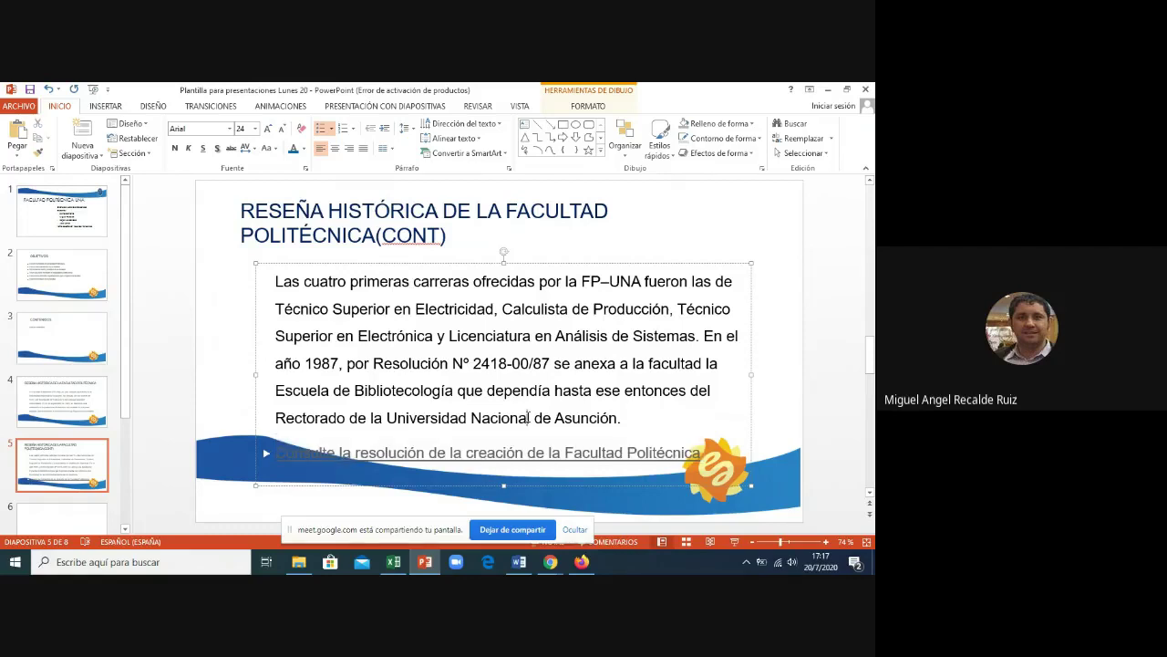
- Review slides 4 and 5, then save the presentation
click(63, 396)
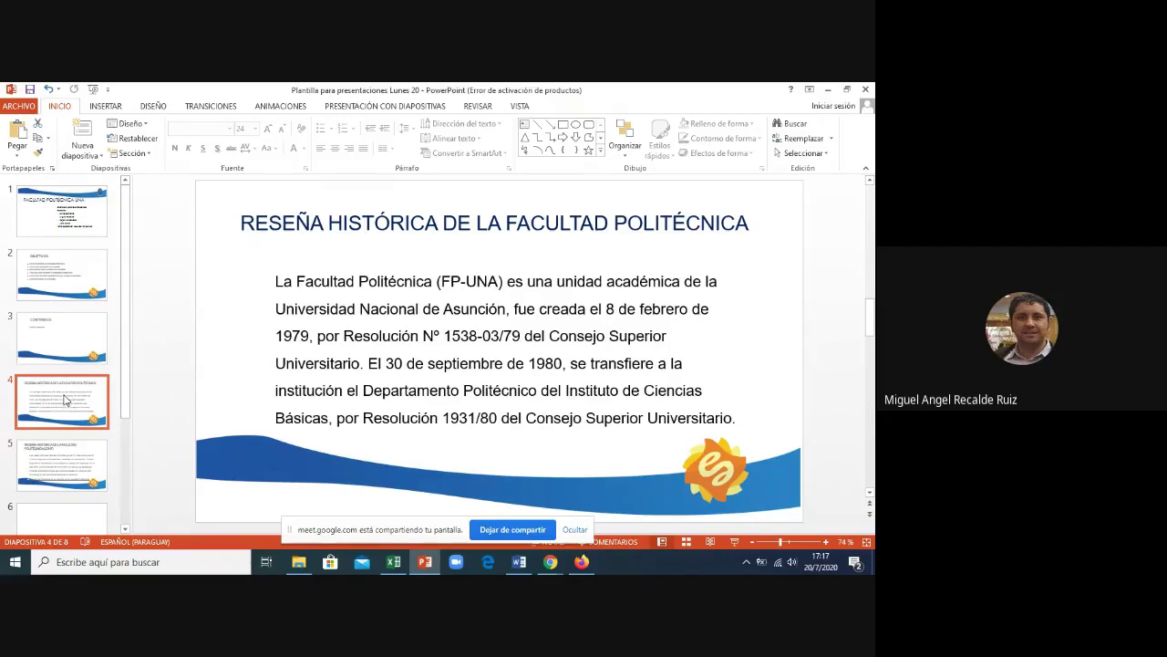
click(45, 456)
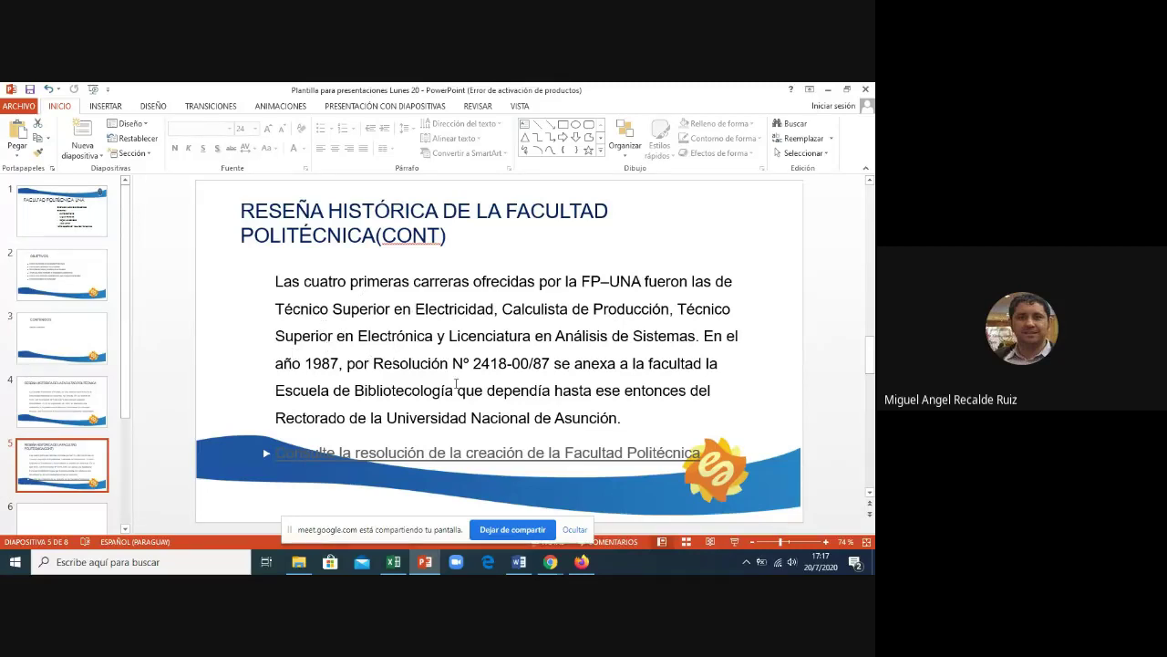
click(869, 356)
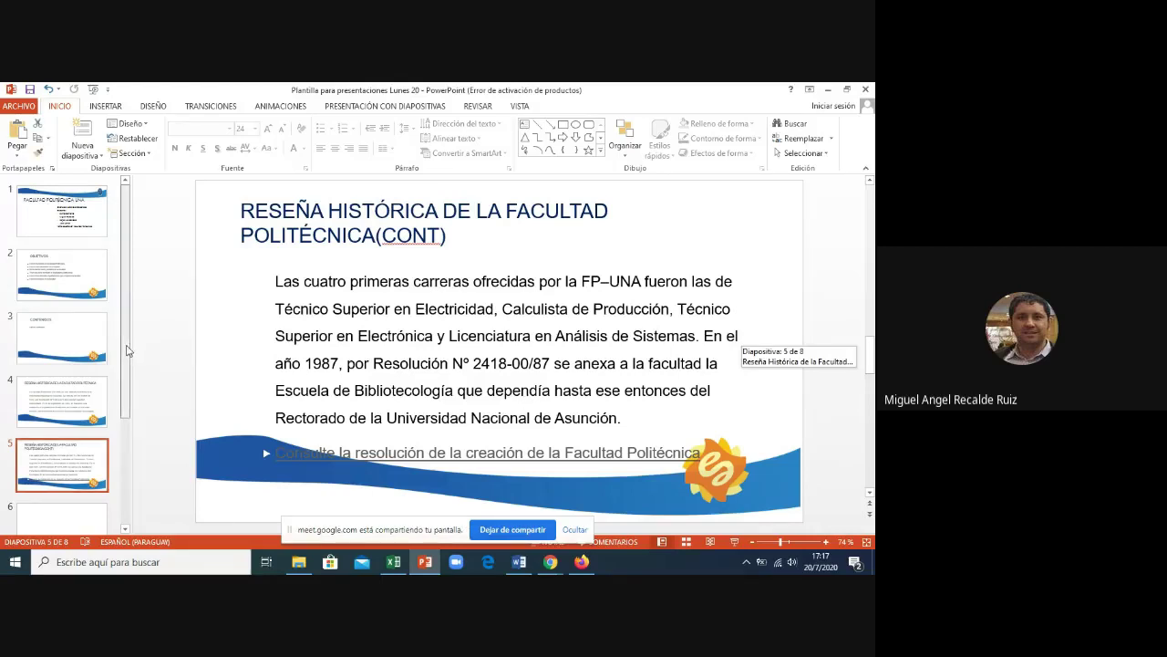
scroll(129, 388, down, 2)
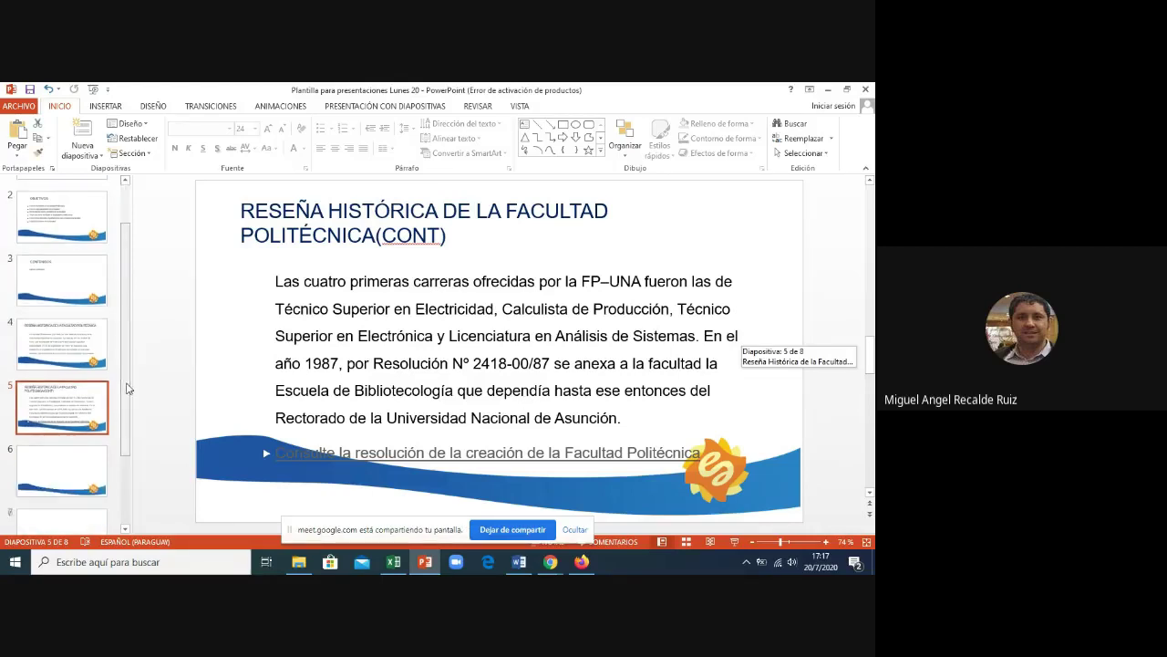
click(30, 89)
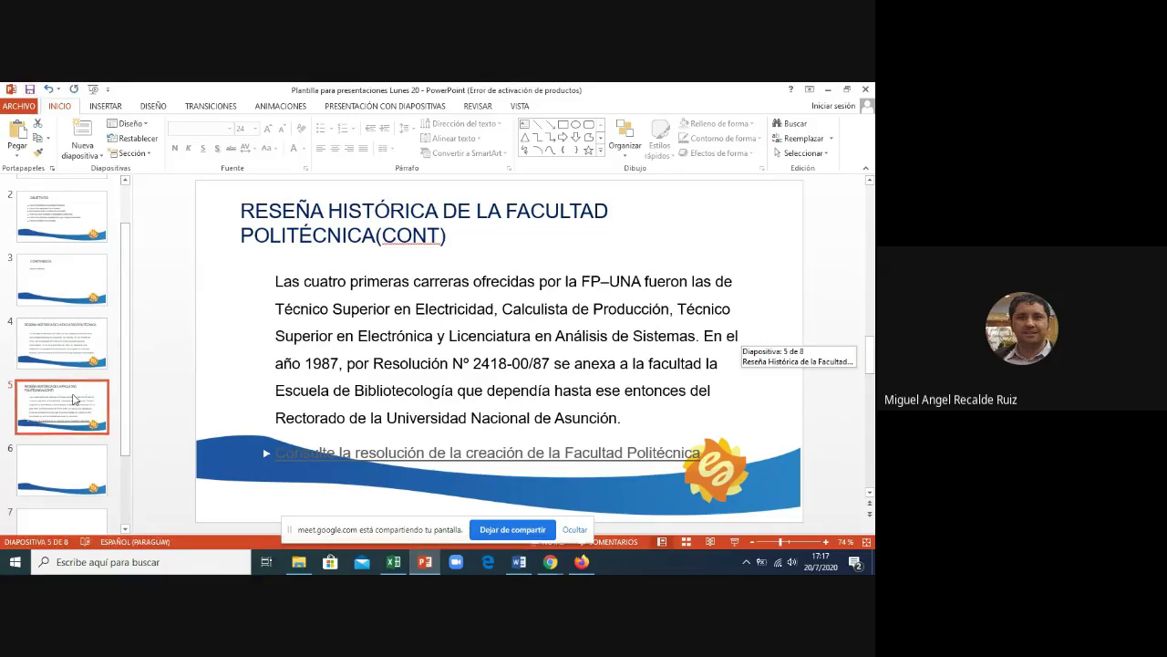
- Duplicate slide 5 and retitle the copy MISIÓN, pasted from Word as text only
right_click(74, 398)
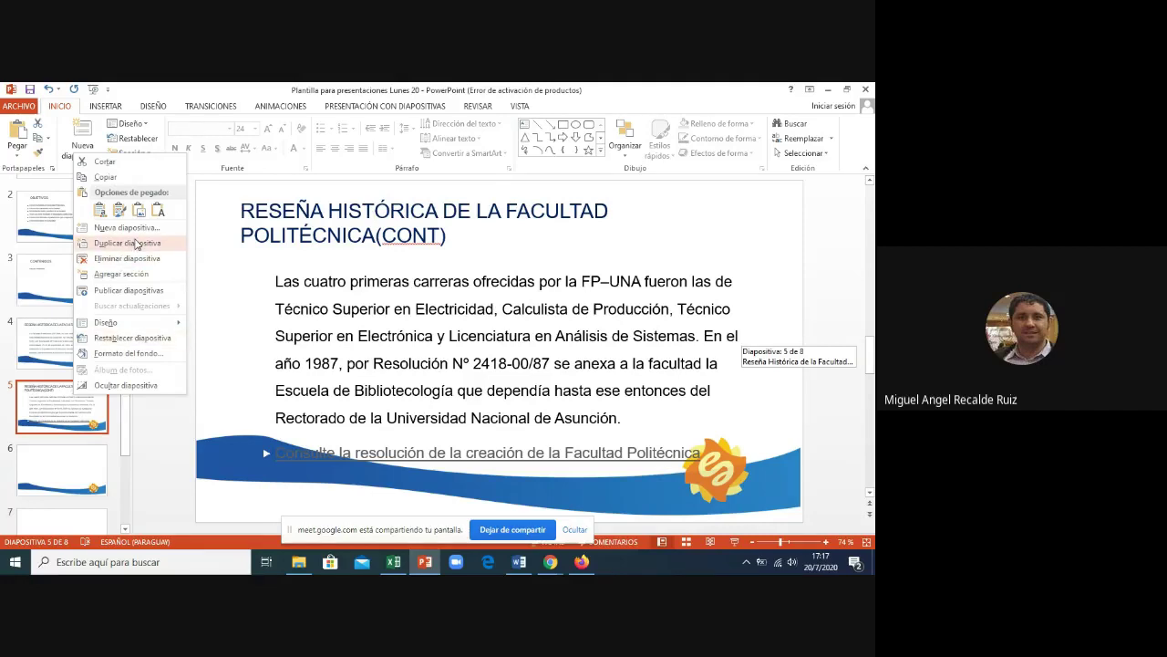
click(128, 242)
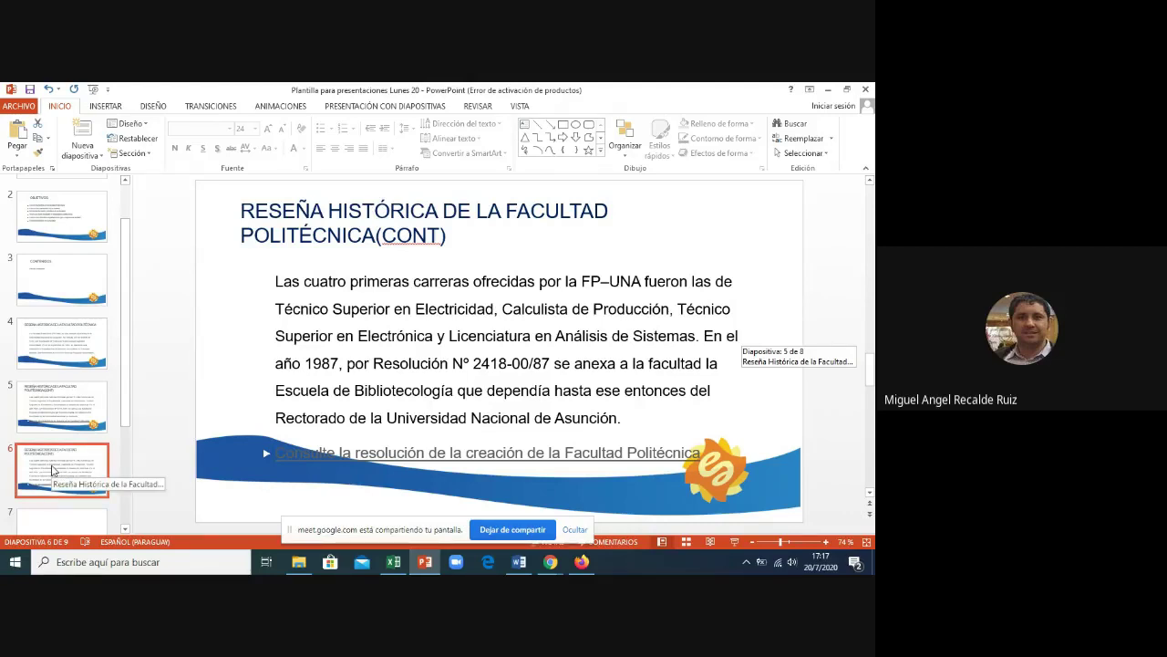
click(520, 561)
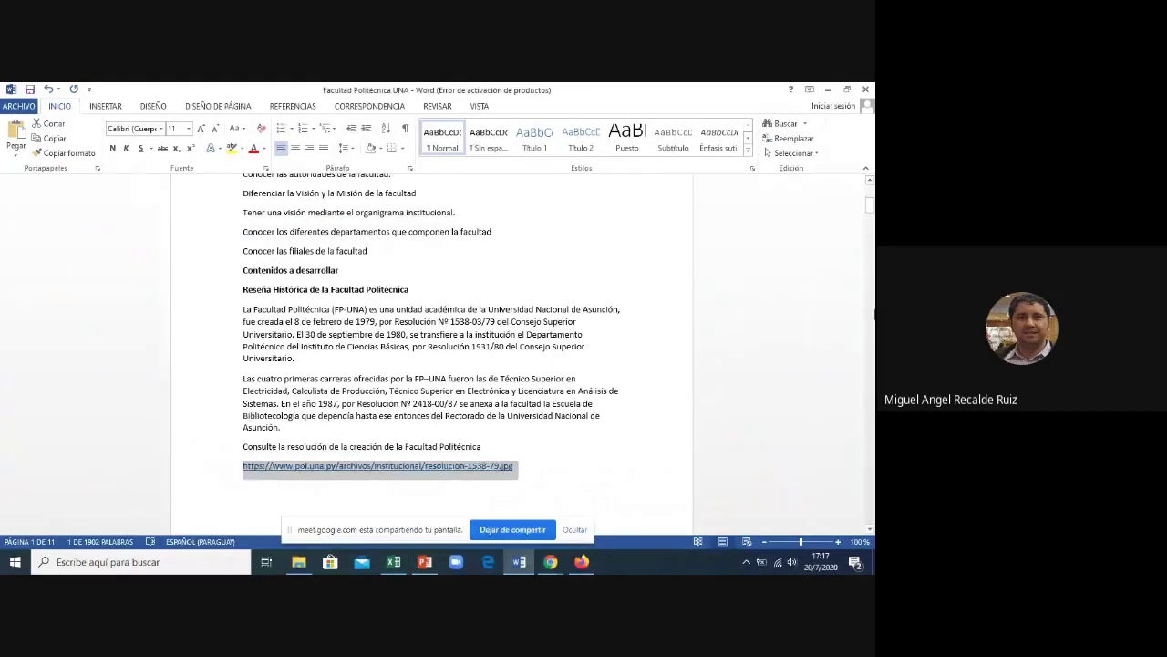
scroll(331, 299, down, 1)
scroll(331, 299, down, 4)
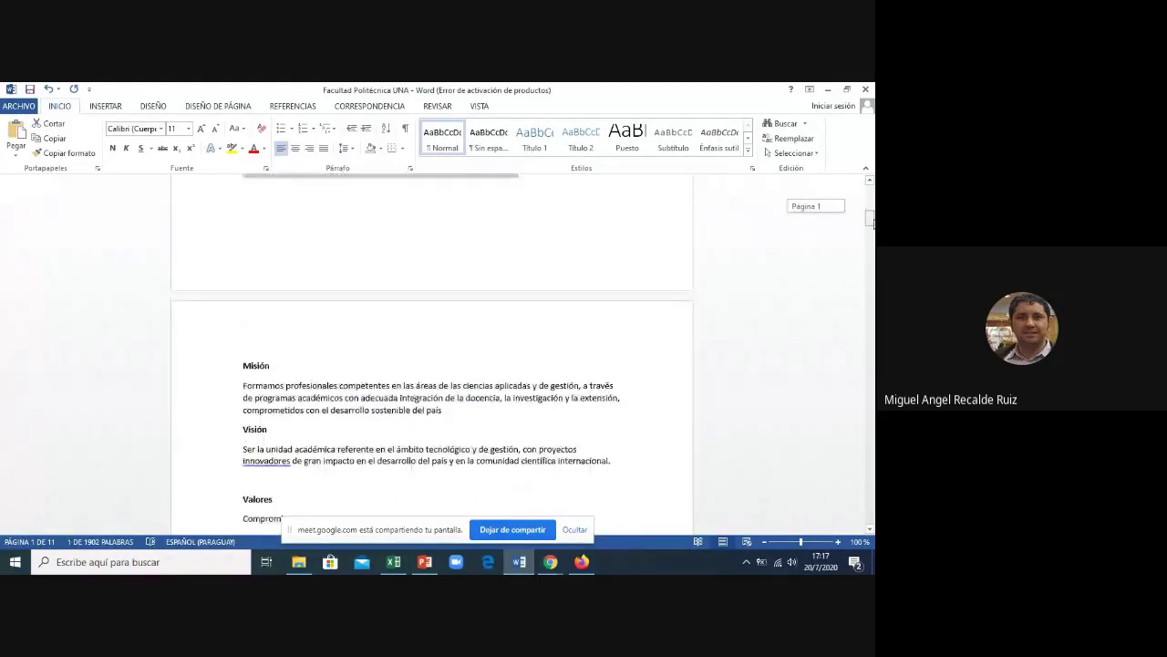
scroll(331, 299, down, 1)
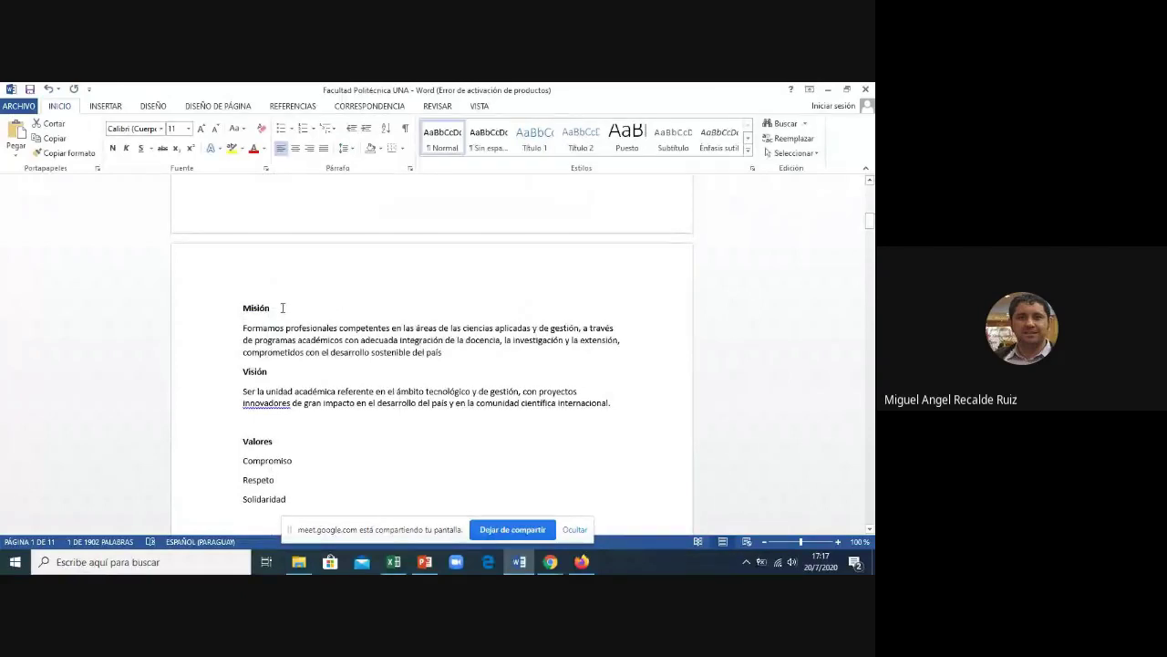
drag(283, 308, 243, 308)
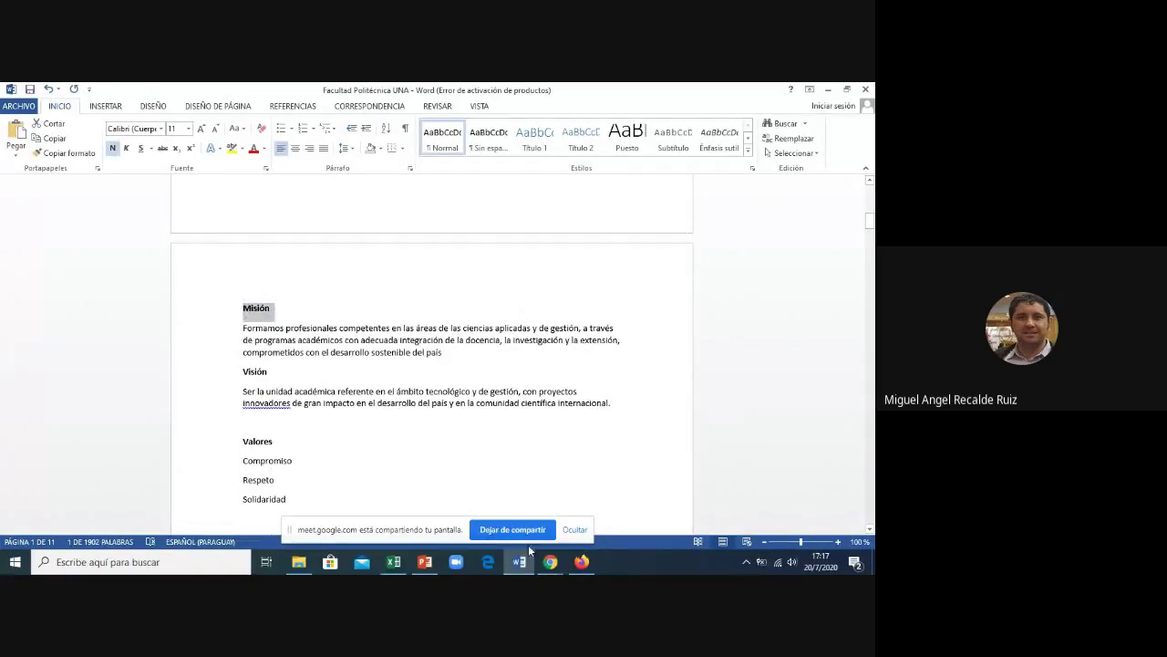
click(422, 563)
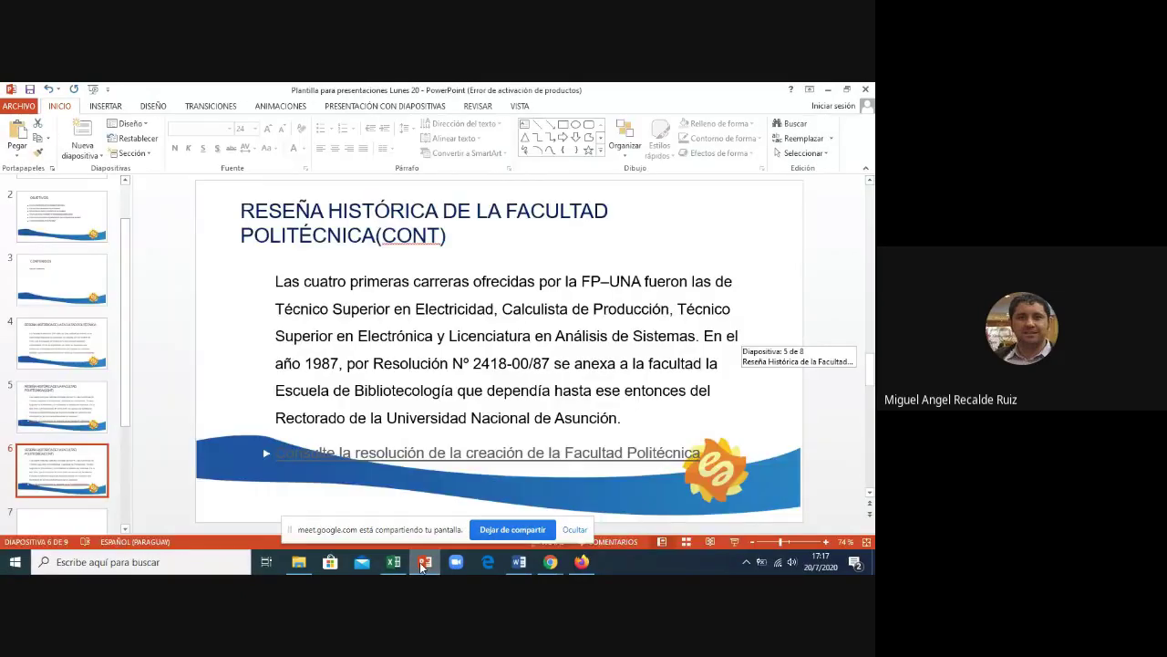
triple_click(265, 210)
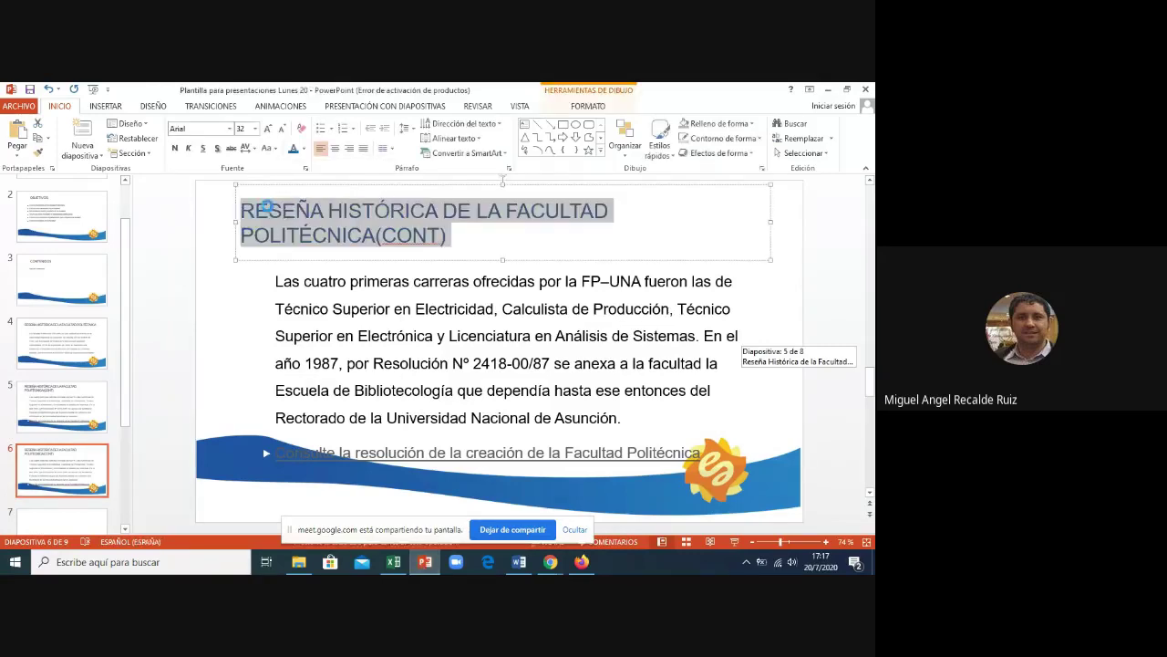
key(ctrl+v)
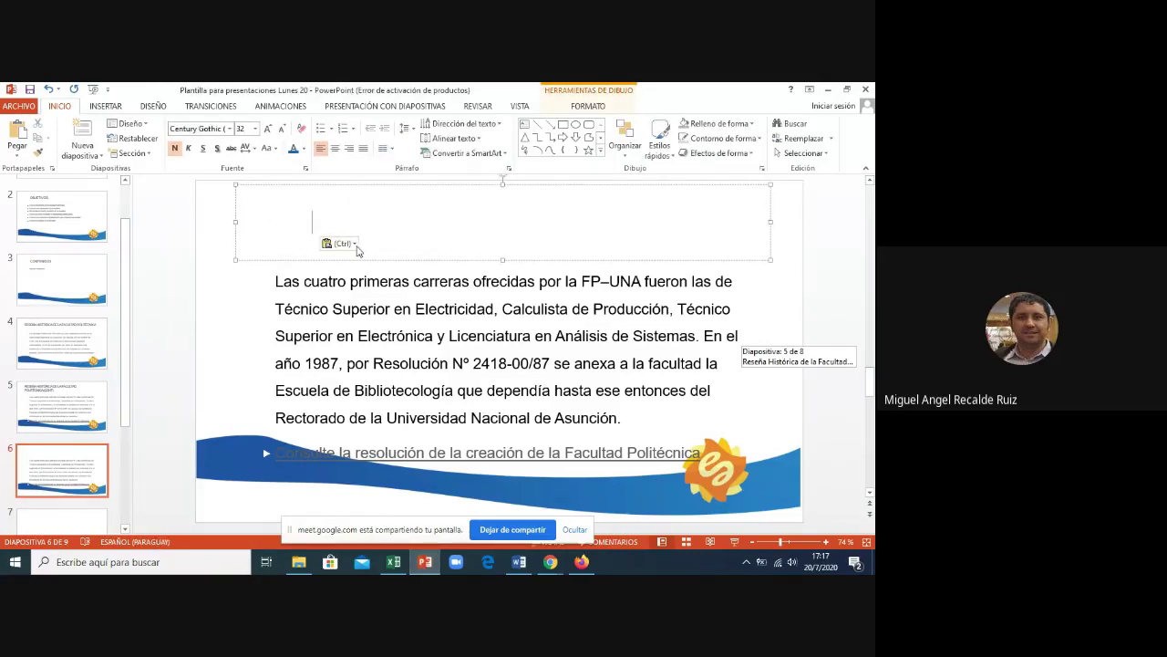
click(339, 244)
click(393, 283)
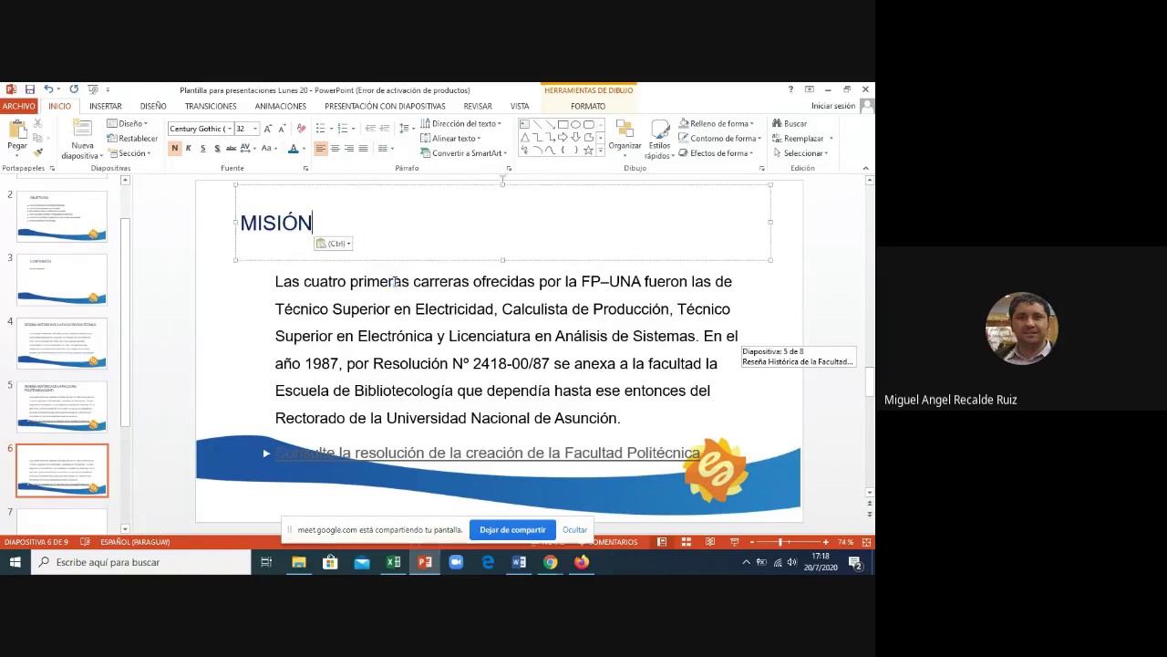
- Copy the Misión paragraph from the Word document
click(459, 391)
click(519, 562)
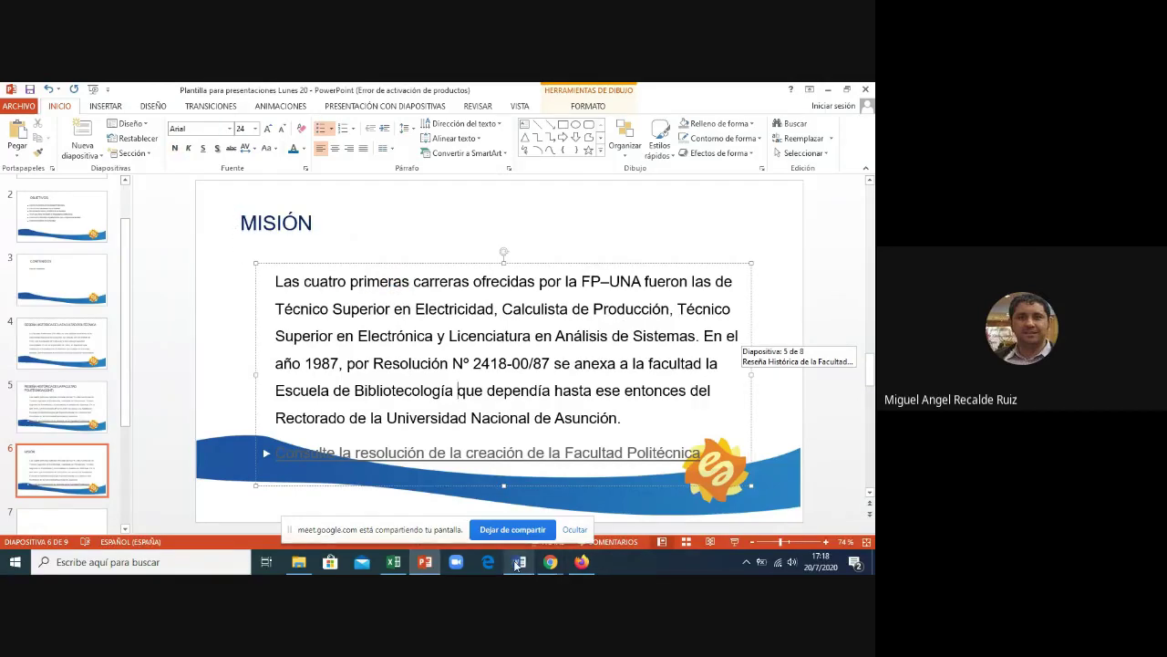
click(335, 442)
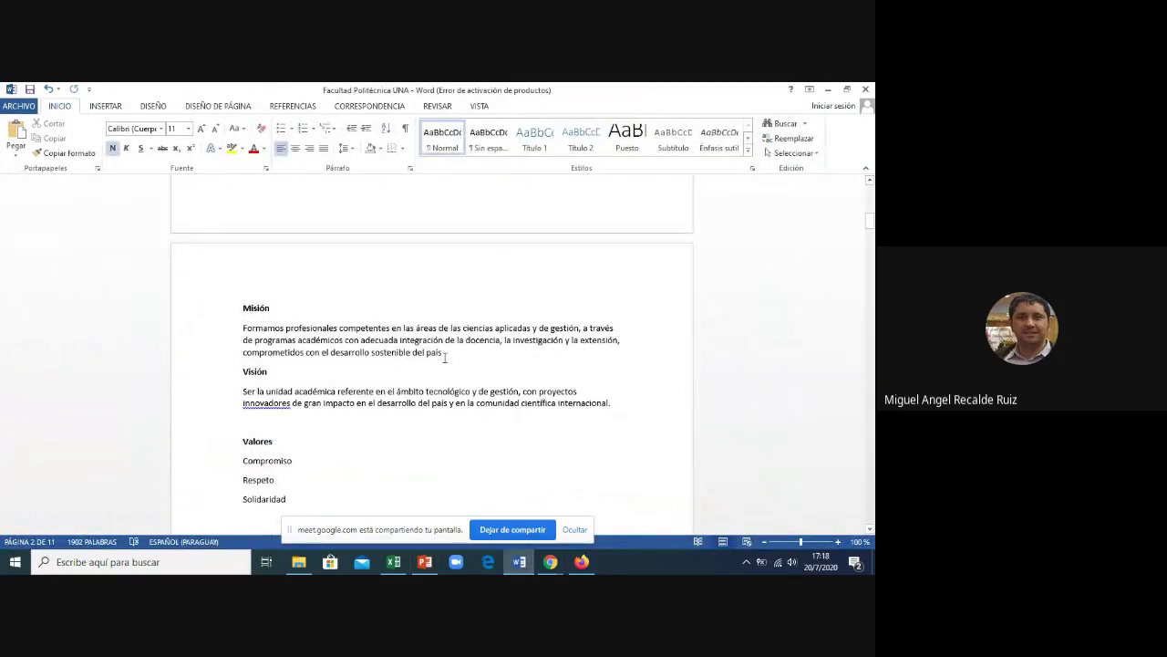
triple_click(340, 339)
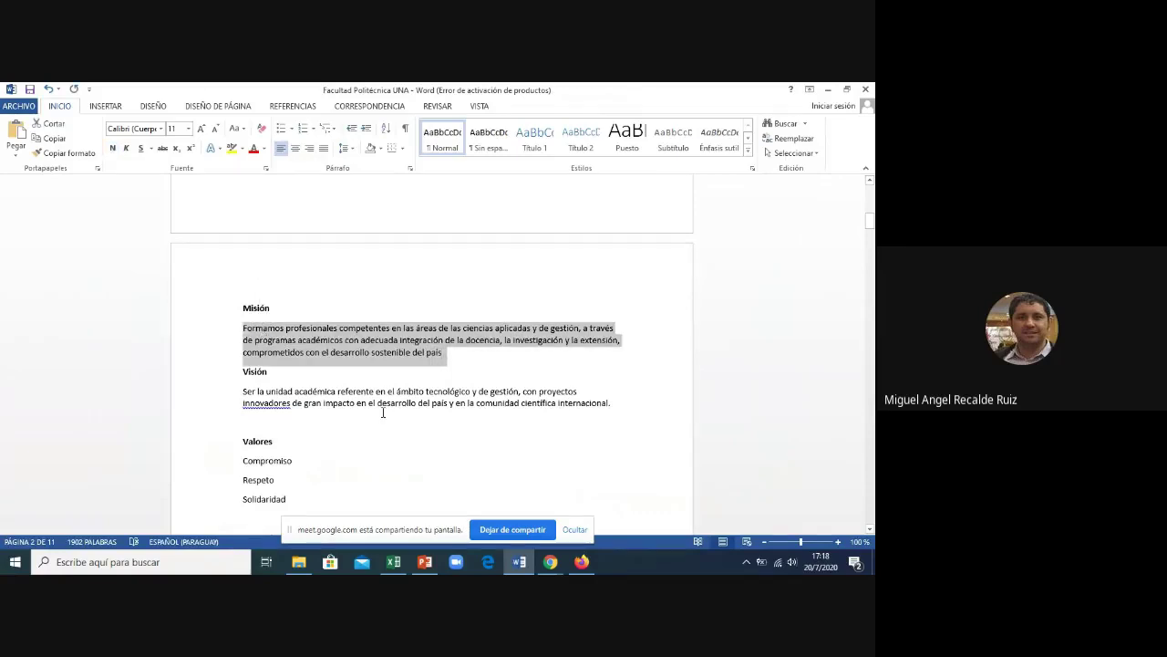
- Replace slide 6's old body text with the Misión paragraph, pasted as plain text
click(425, 562)
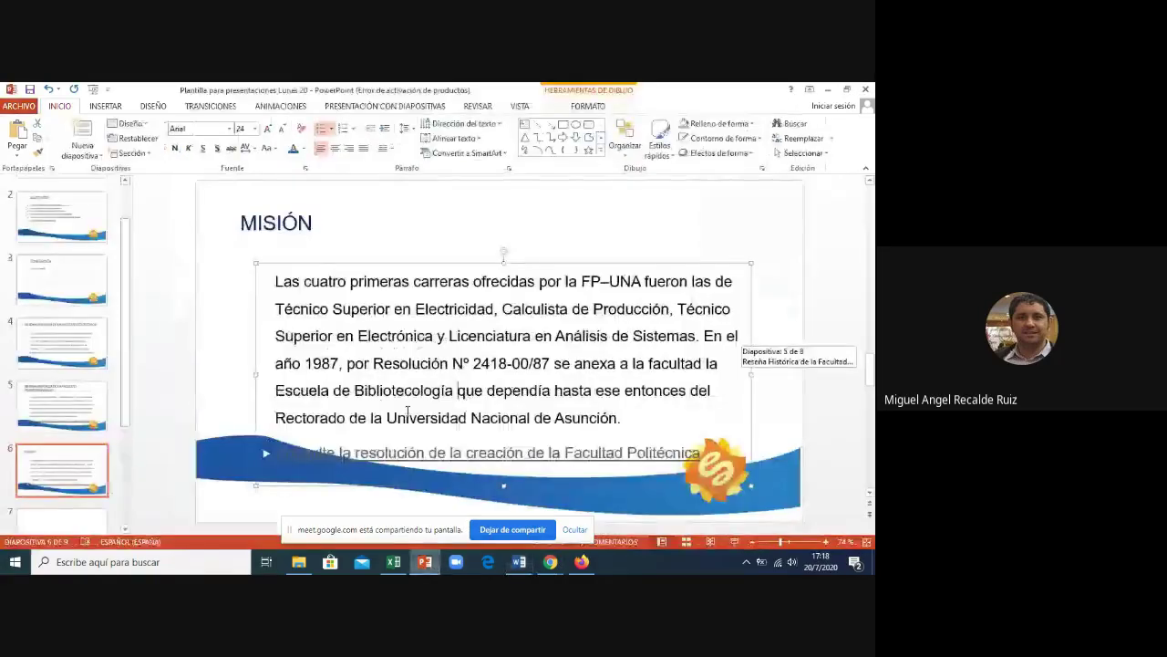
drag(708, 453, 276, 283)
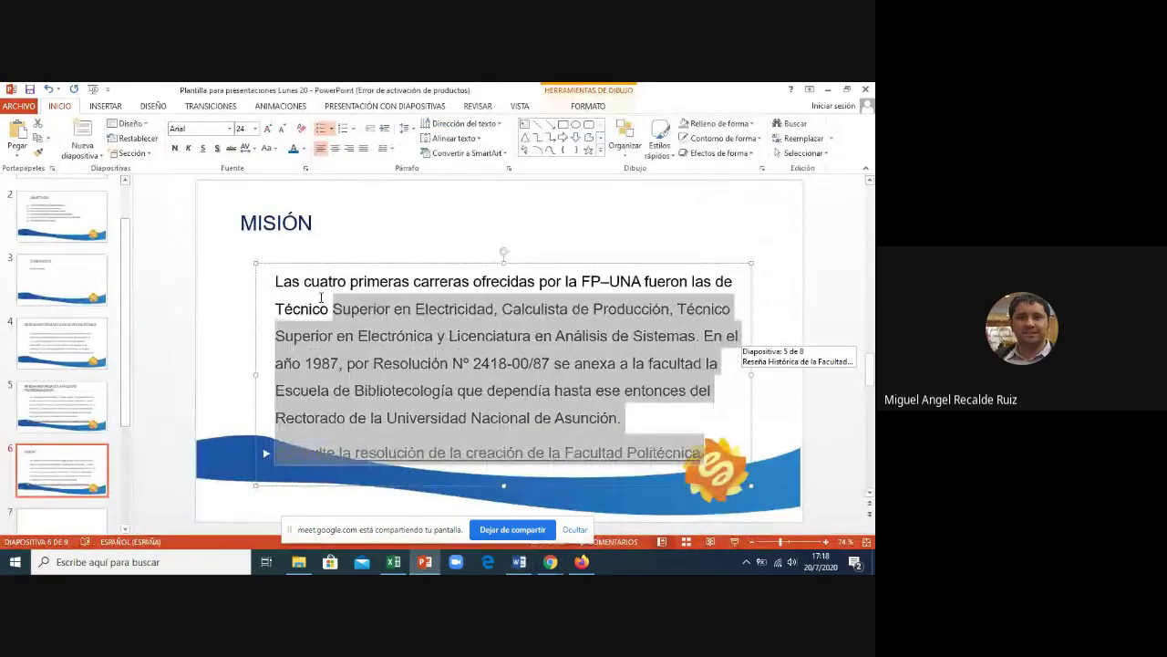
key(ctrl+v)
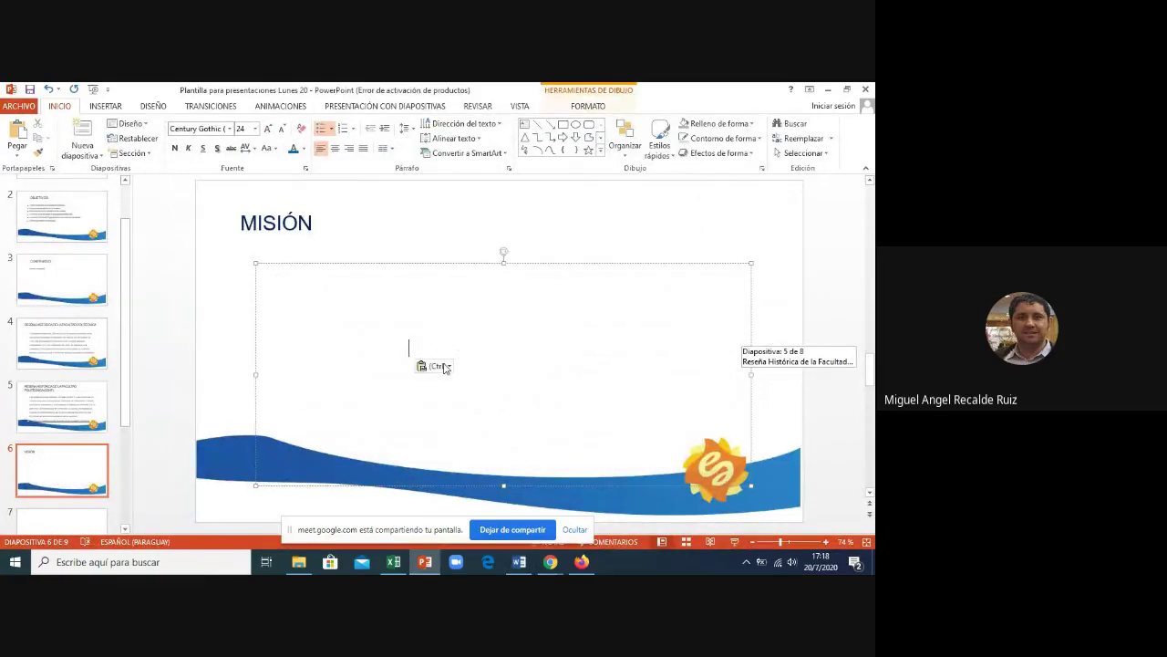
click(450, 366)
click(489, 400)
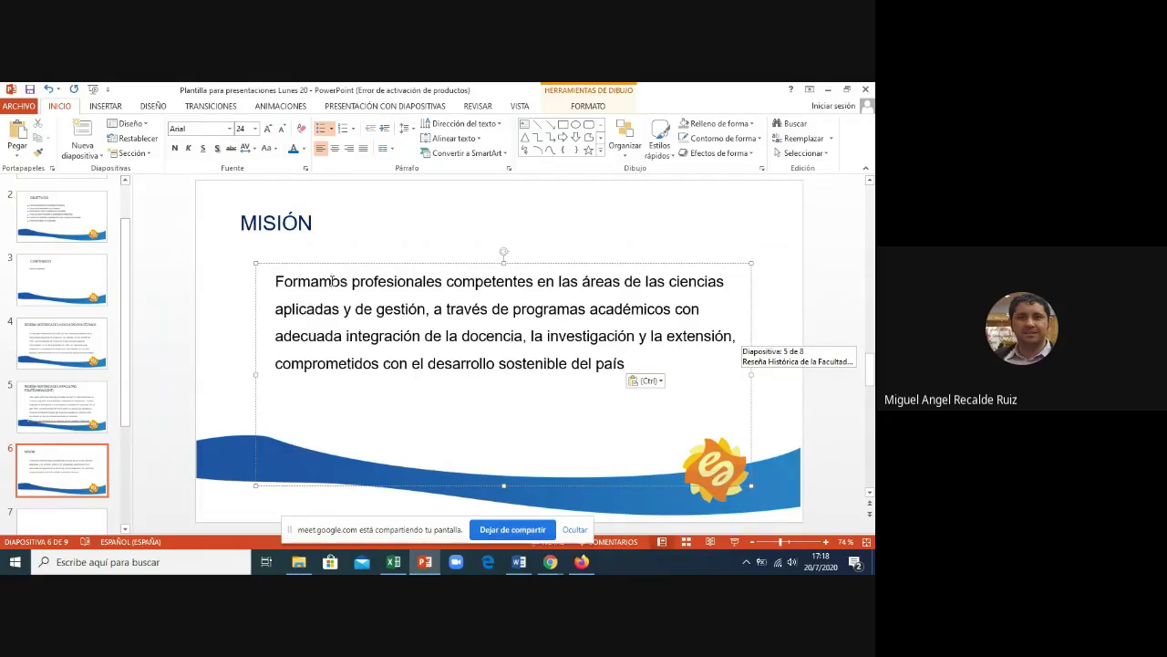
- Set the Misión paragraph to 1.5 line spacing
click(331, 280)
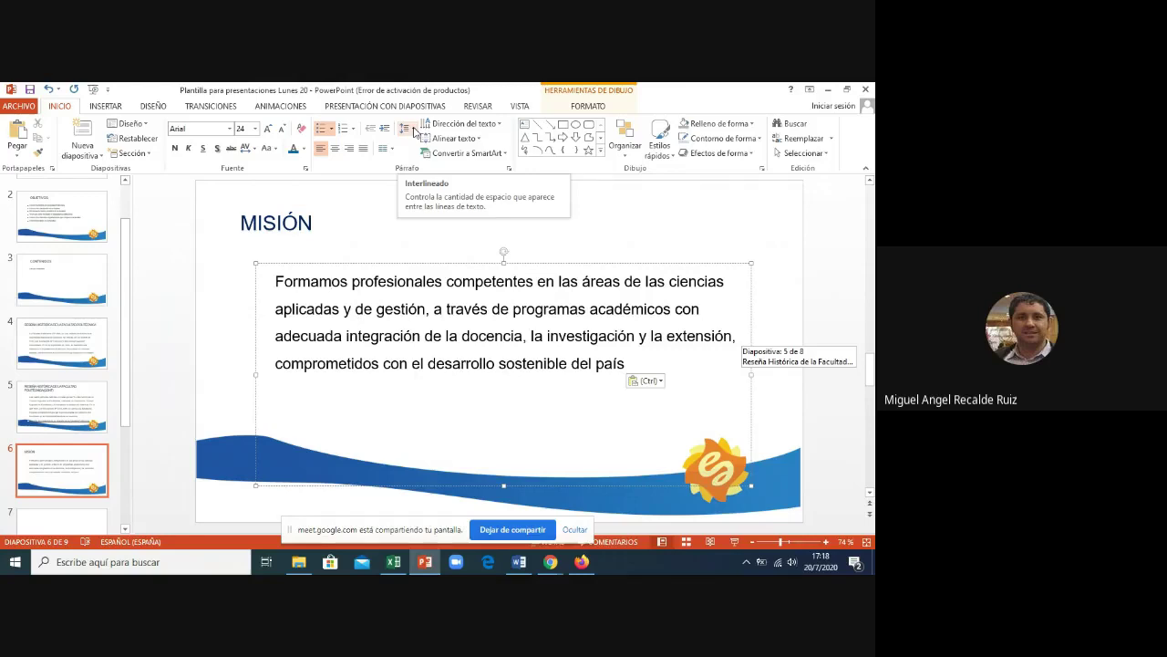
click(413, 130)
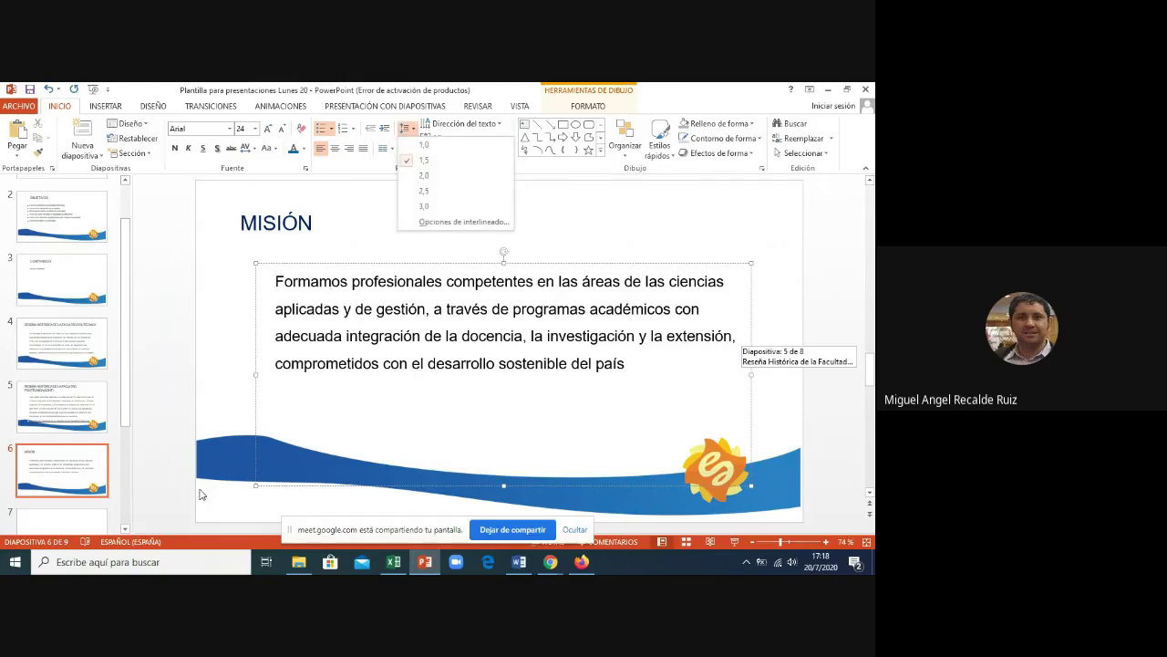
right_click(81, 475)
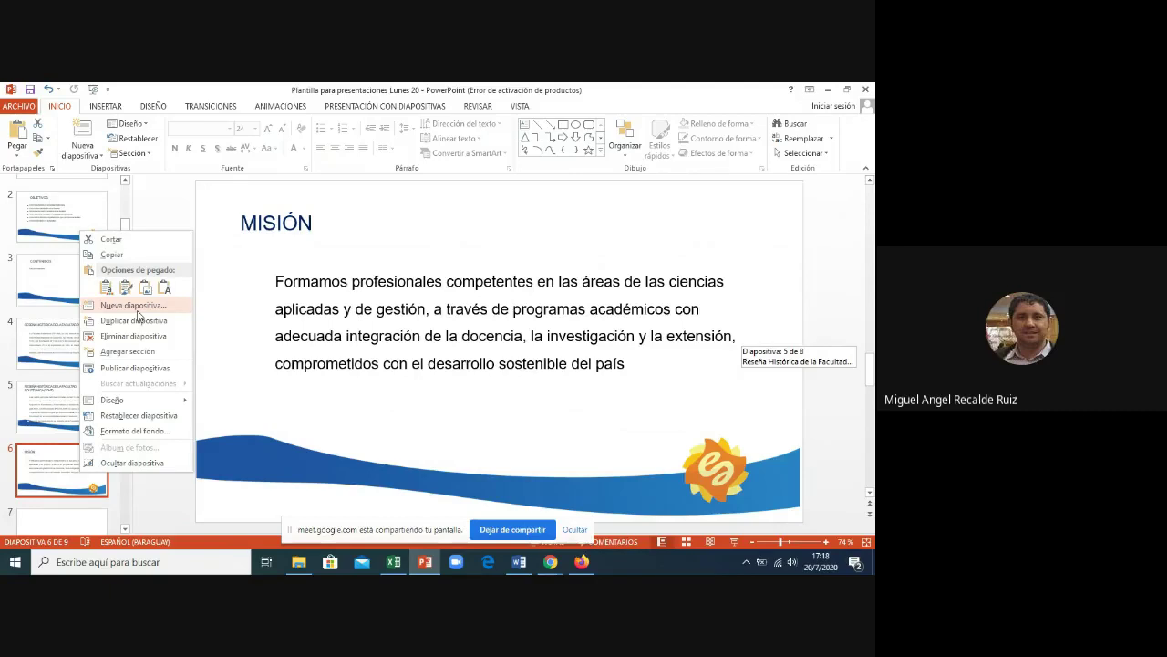
- Delete the blank slide added after MISIÓN and duplicate the MISIÓN slide as slide 7
click(138, 313)
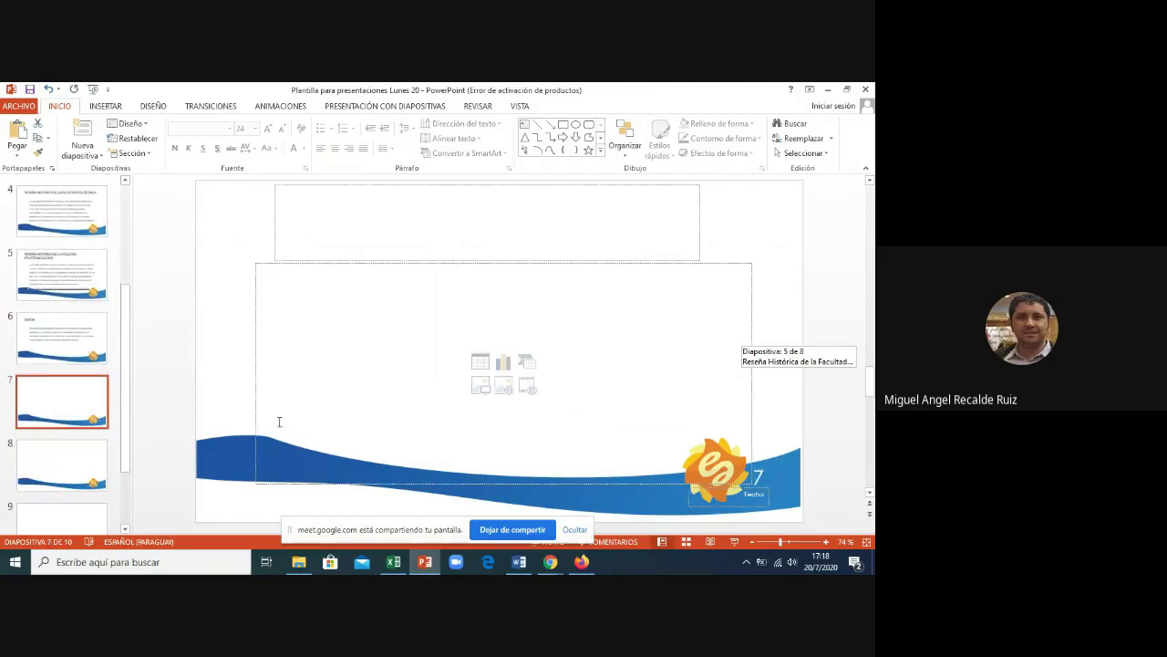
click(209, 382)
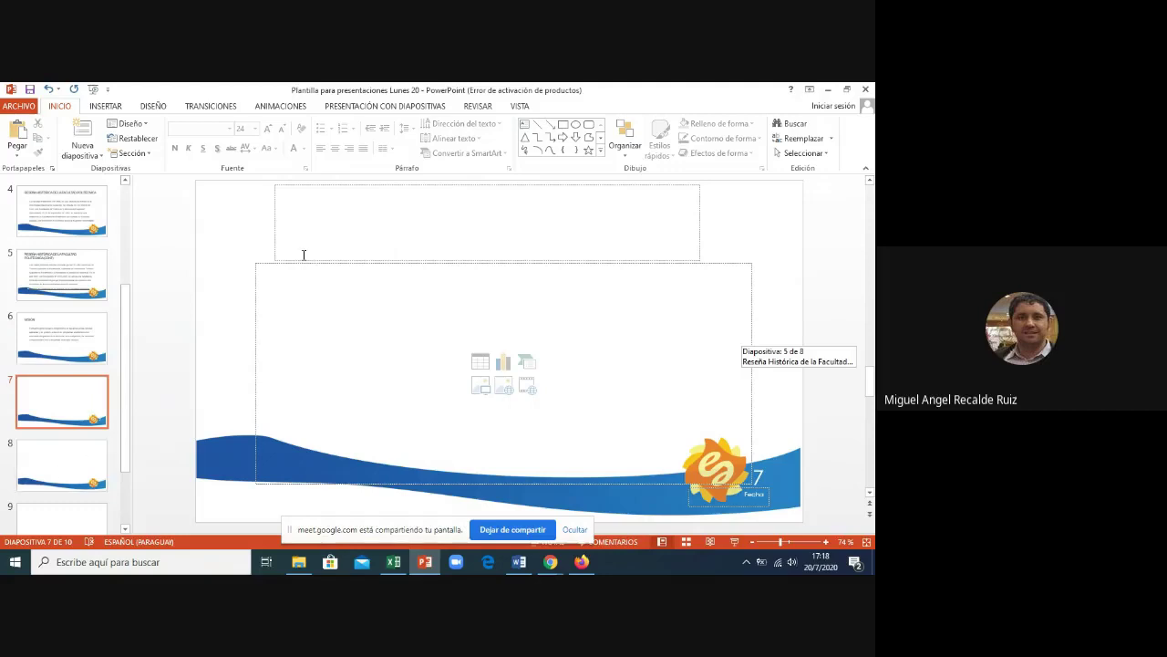
click(80, 384)
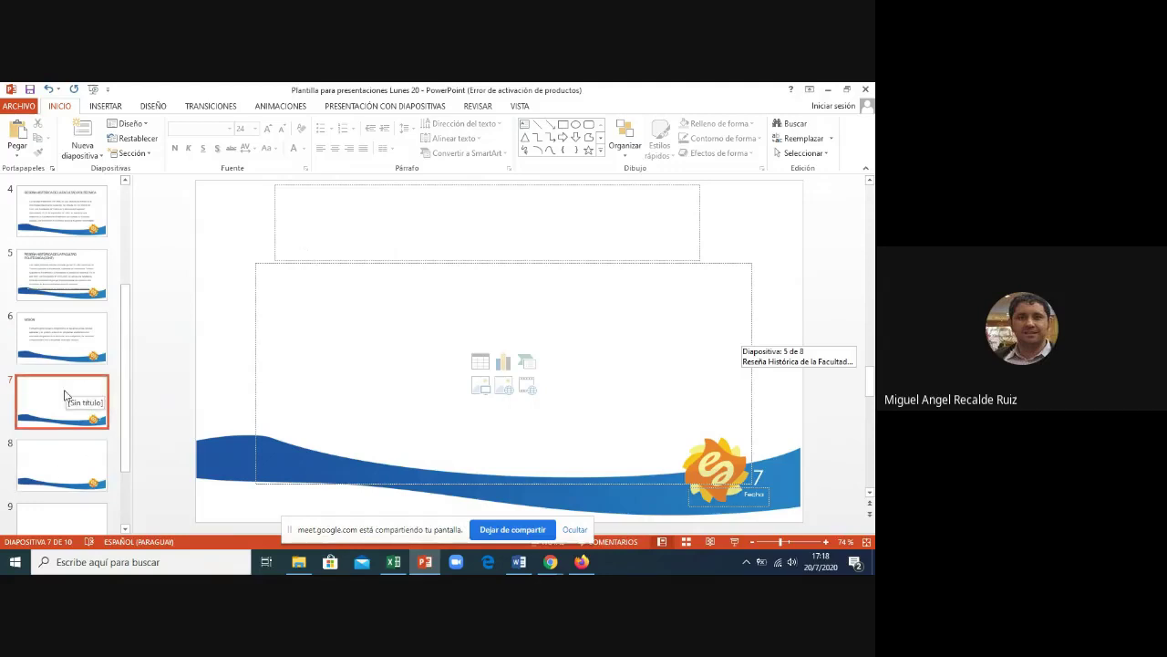
right_click(64, 395)
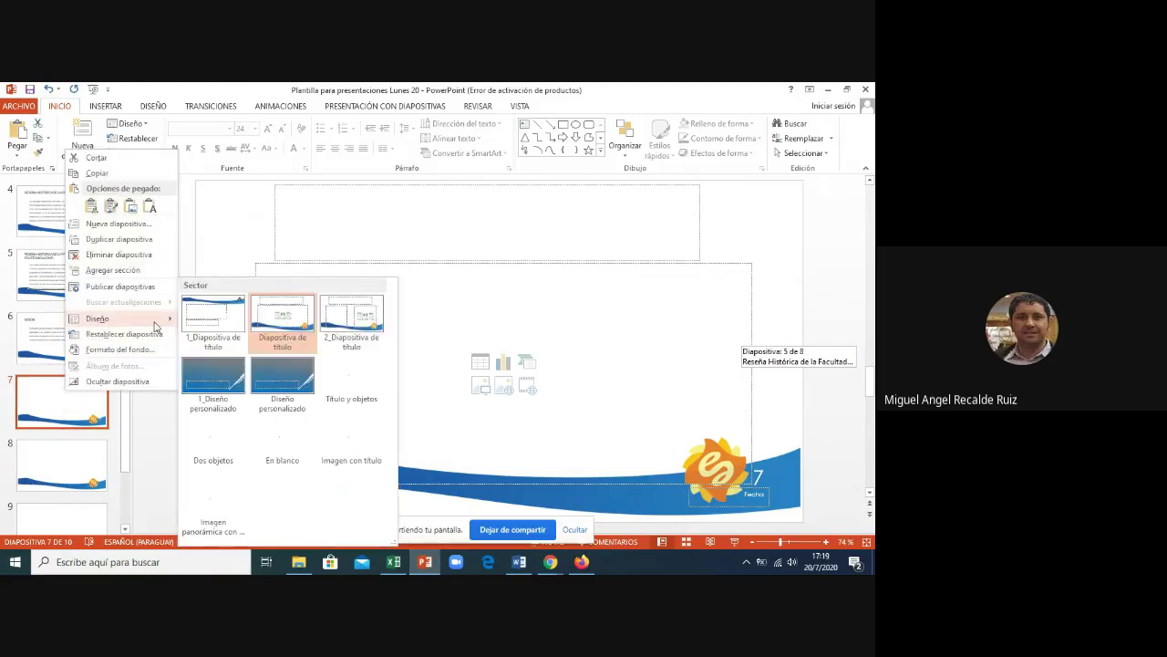
mouse_move(97, 318)
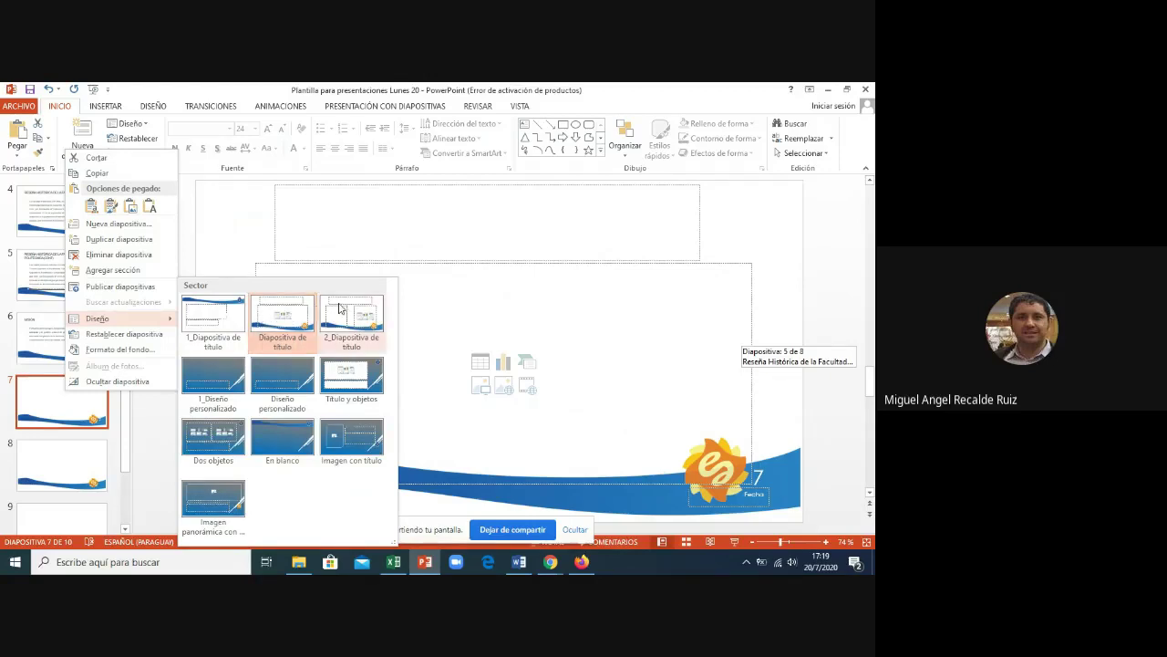
click(717, 237)
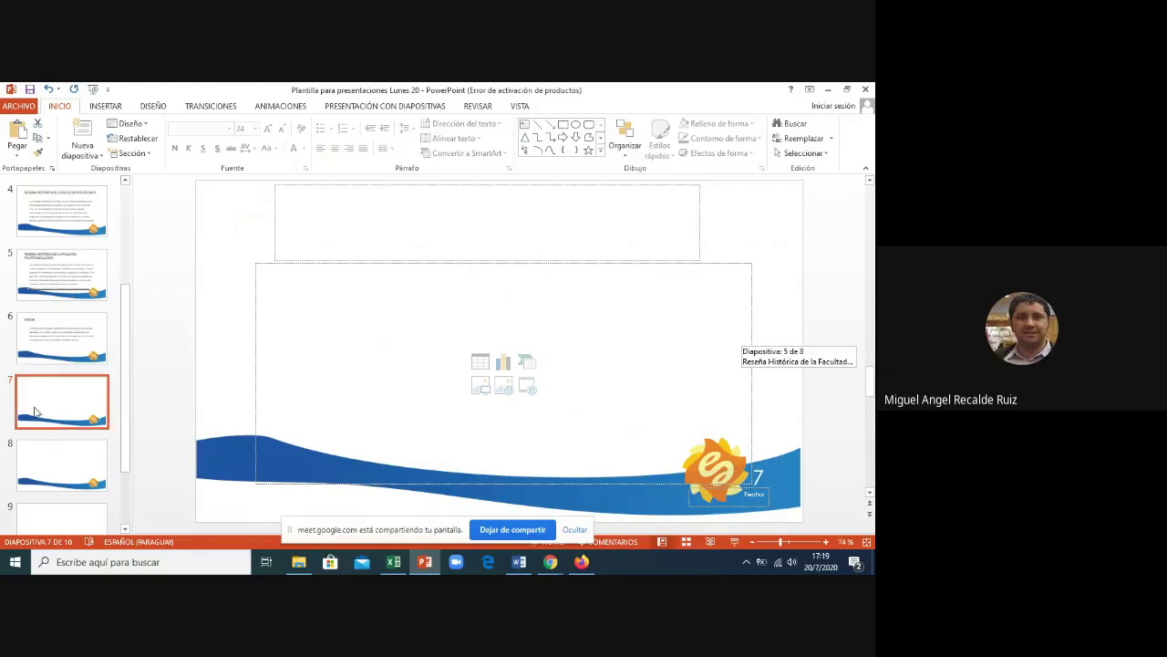
key(Delete)
click(43, 353)
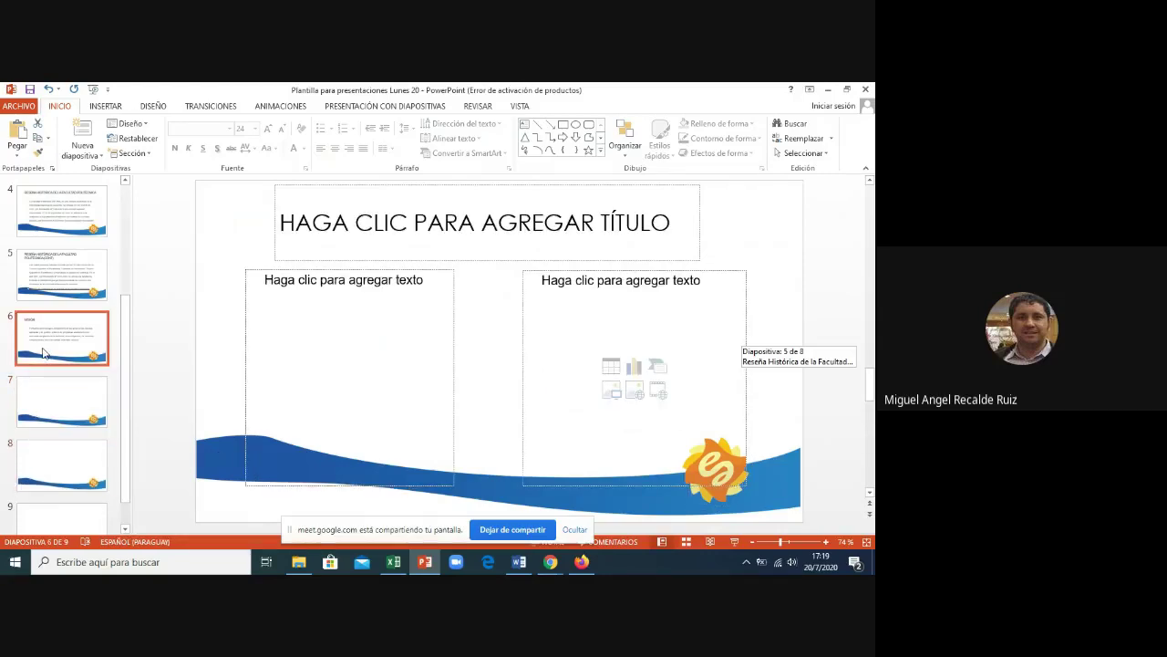
right_click(43, 353)
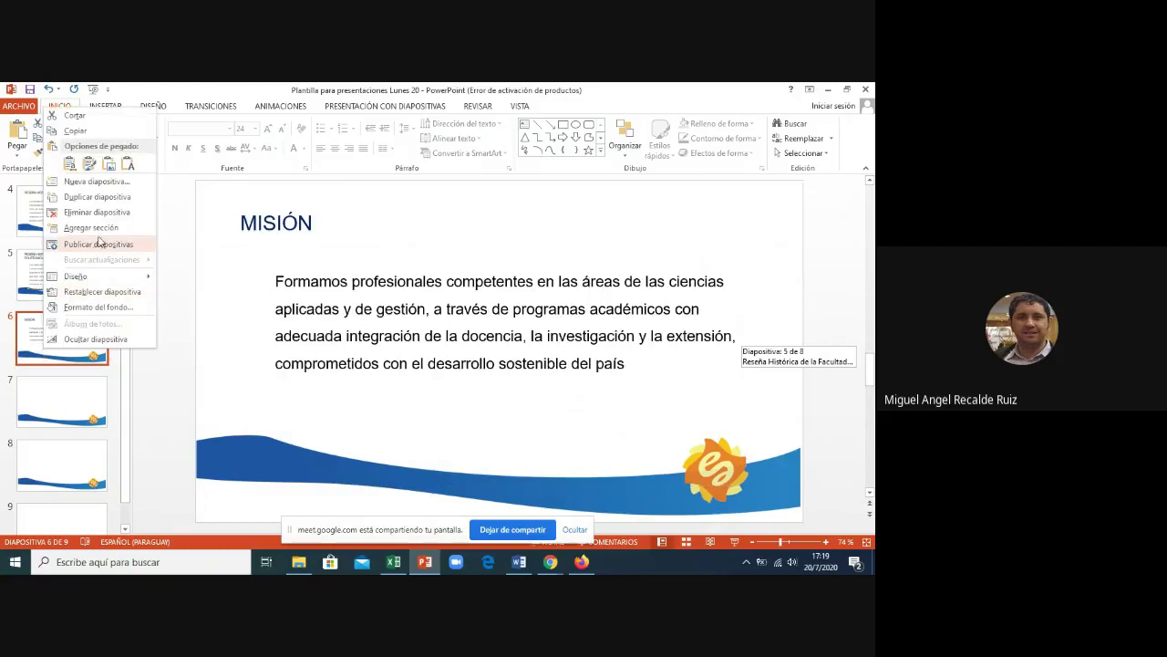
click(110, 199)
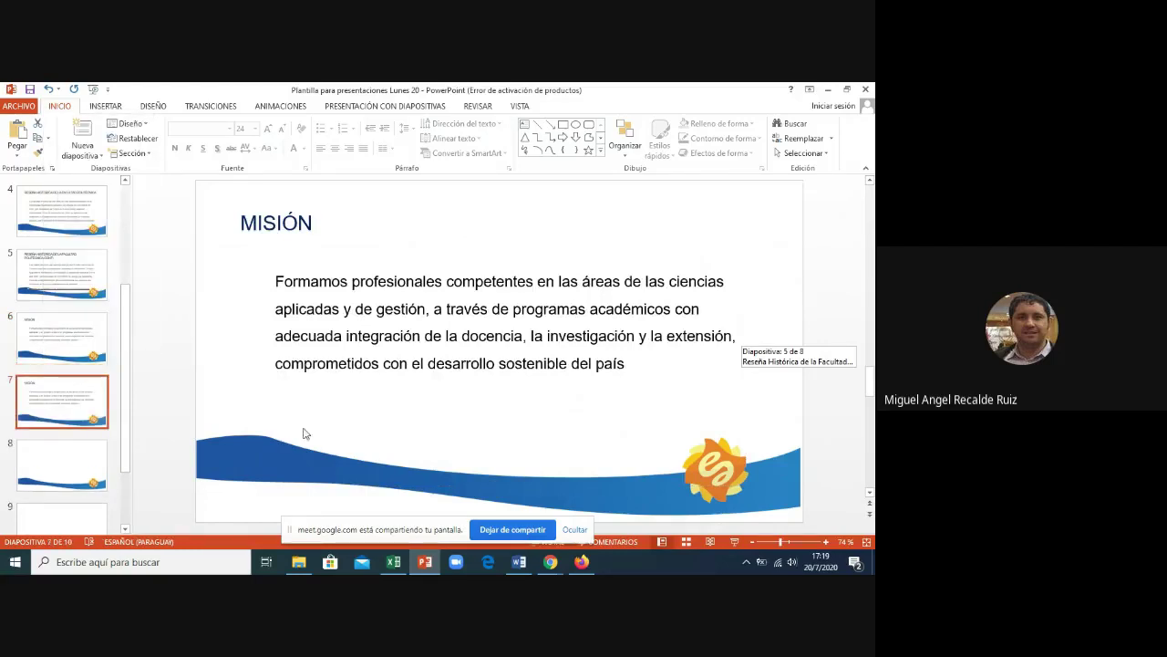
- Copy the Visión paragraph from Word and change slide 7's title to VISIÓN
click(519, 562)
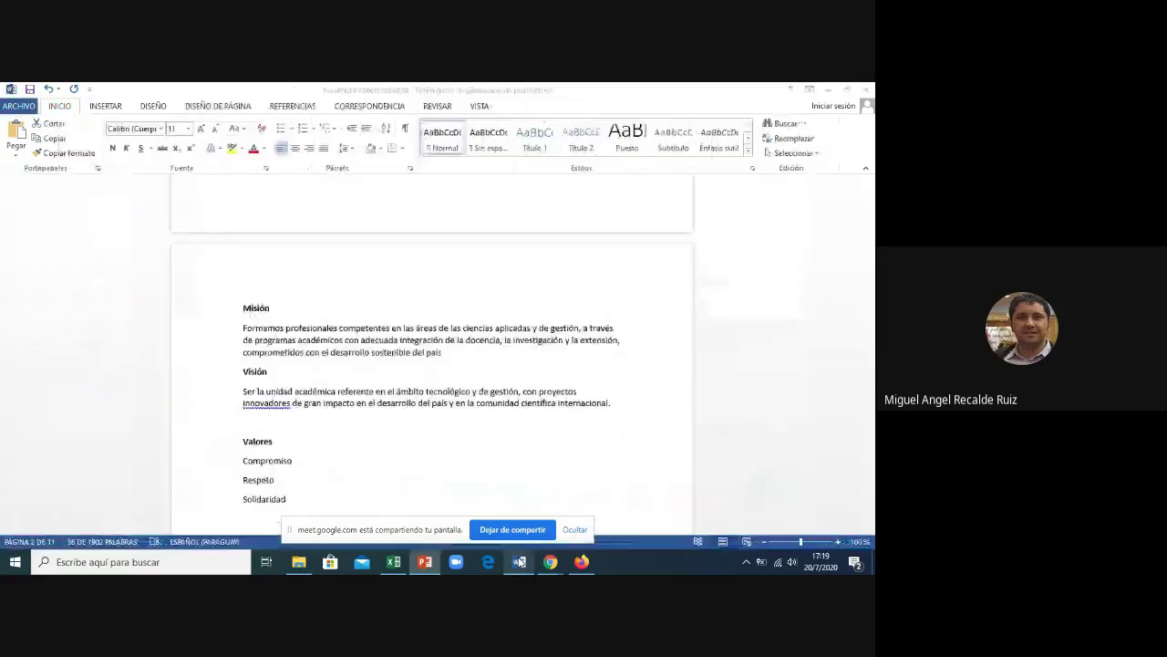
drag(244, 394, 625, 404)
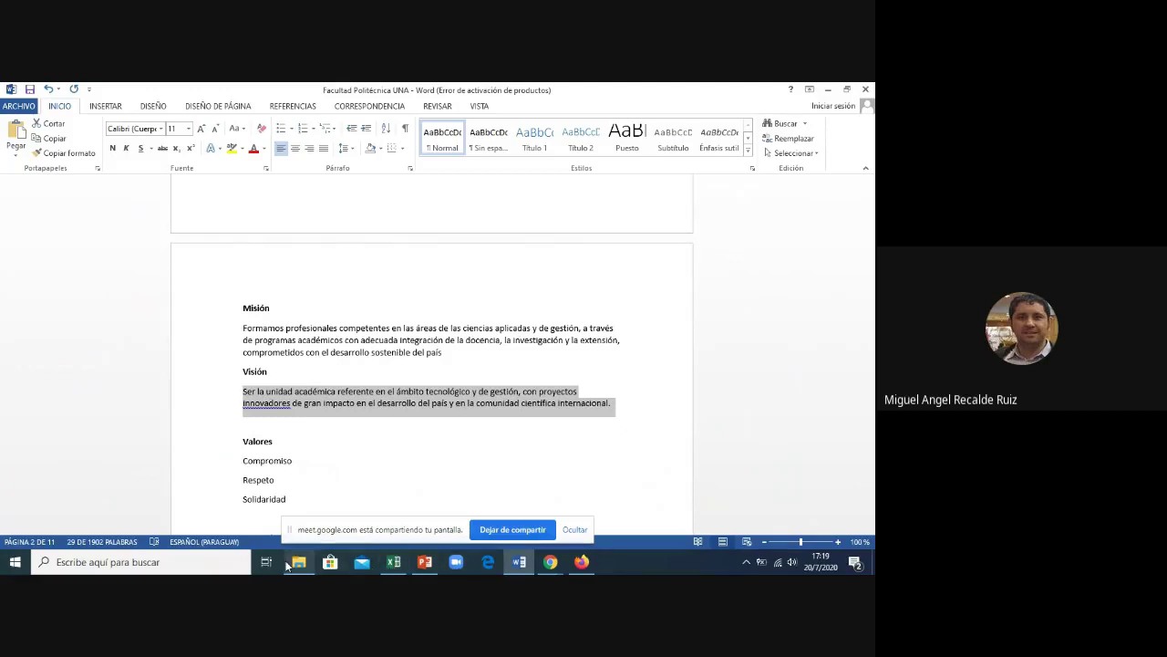
click(426, 564)
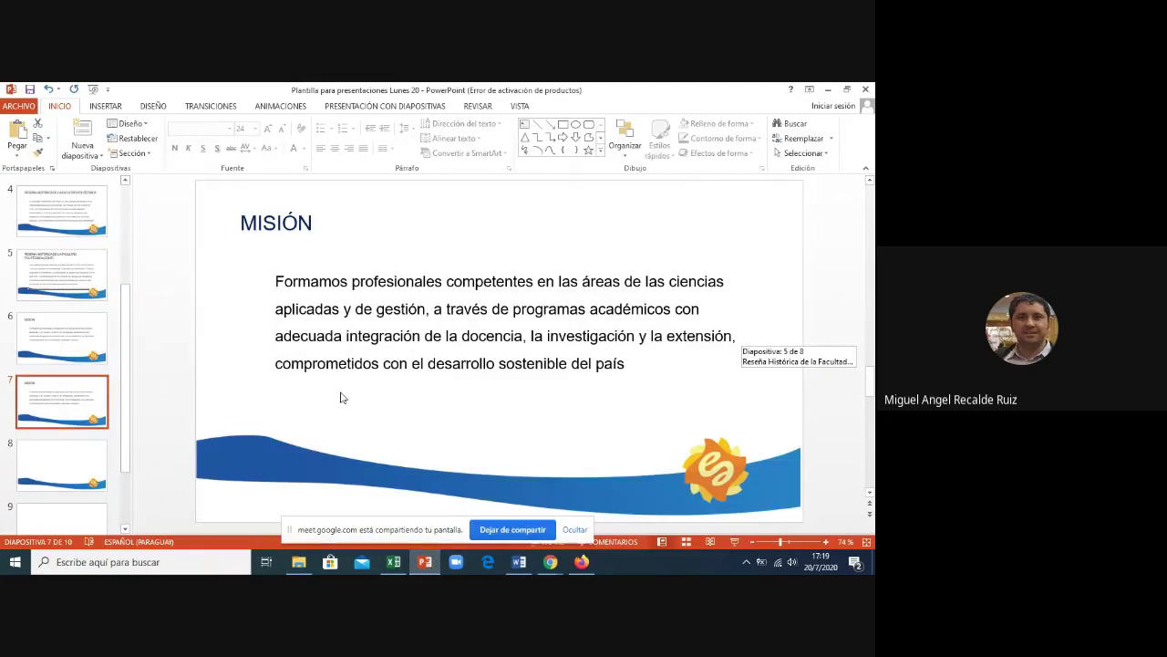
click(260, 219)
key(BackSpace)
text(V)
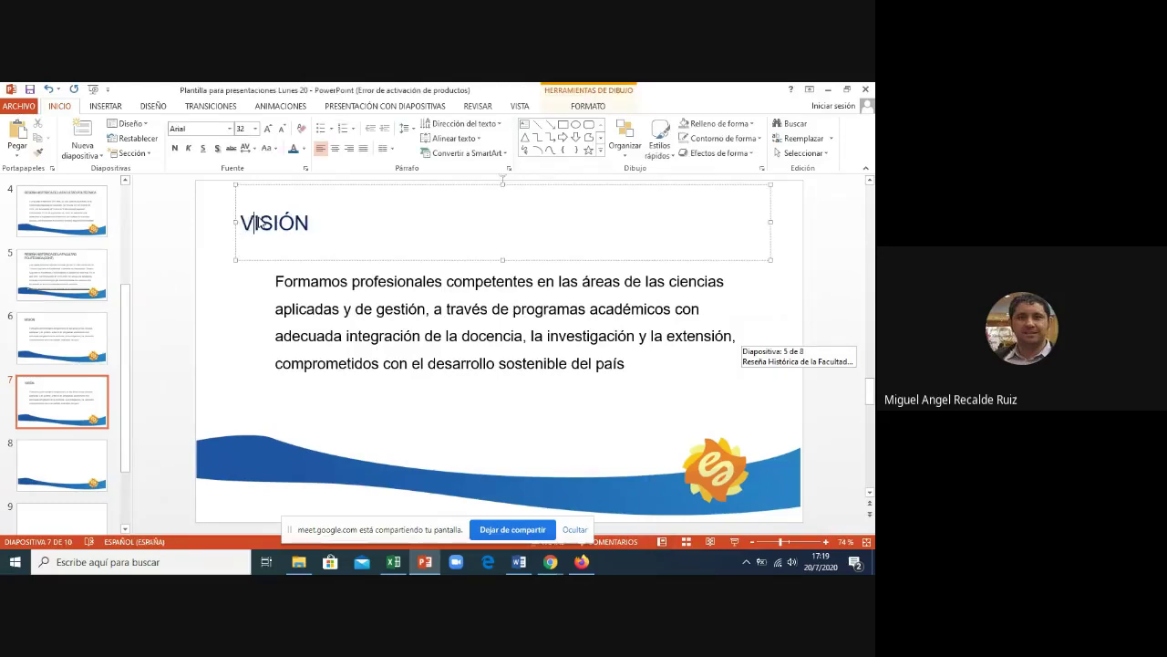
- Replace slide 7's body with the Visión statement, keeping text only
click(369, 345)
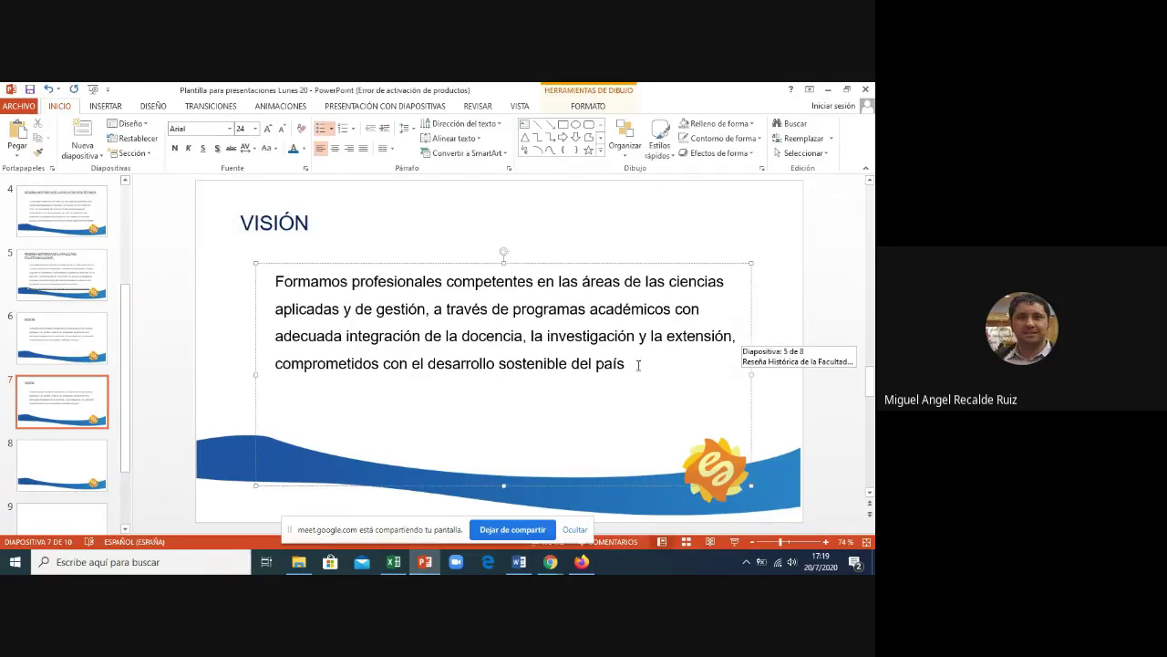
drag(638, 365, 294, 286)
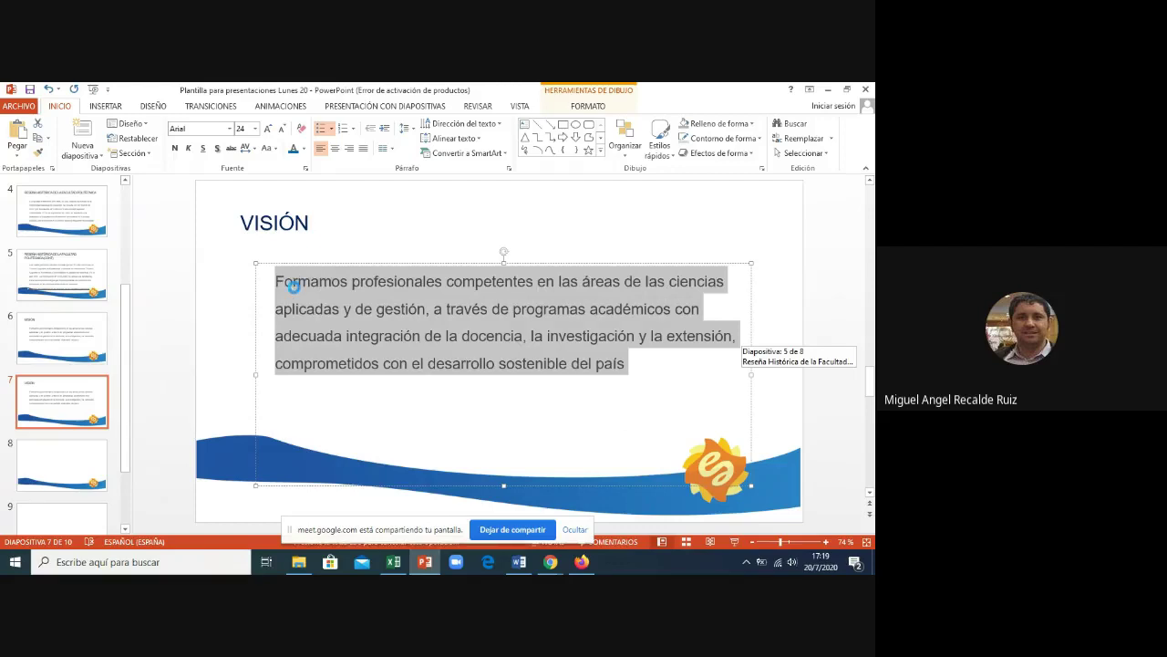
key(ctrl+v)
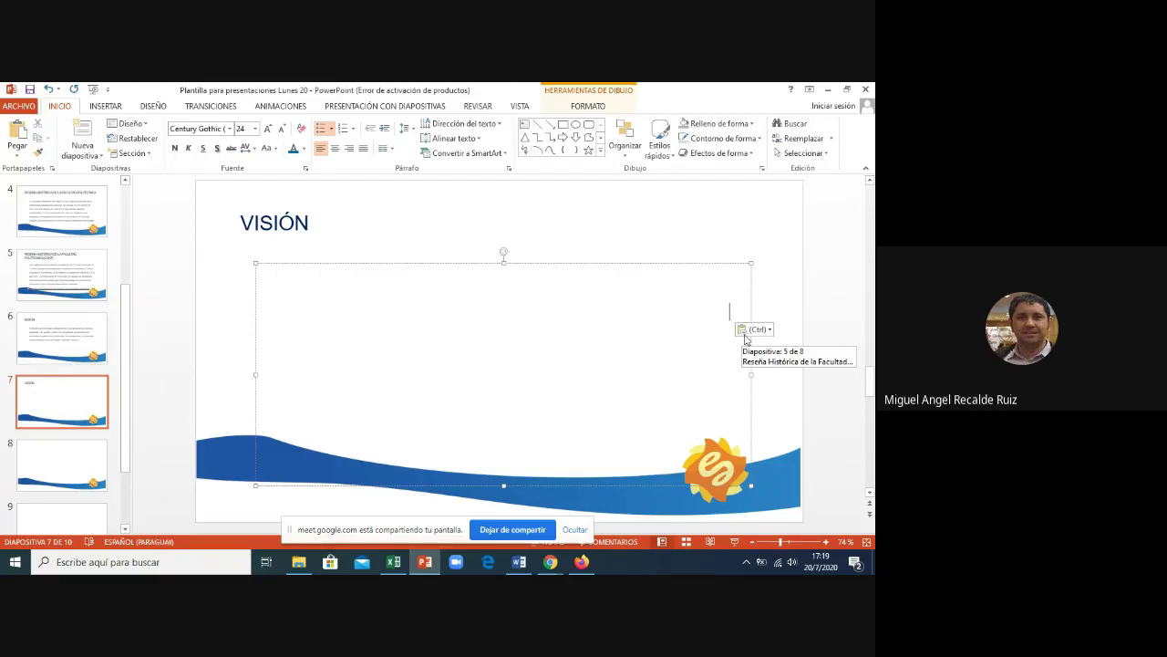
click(770, 330)
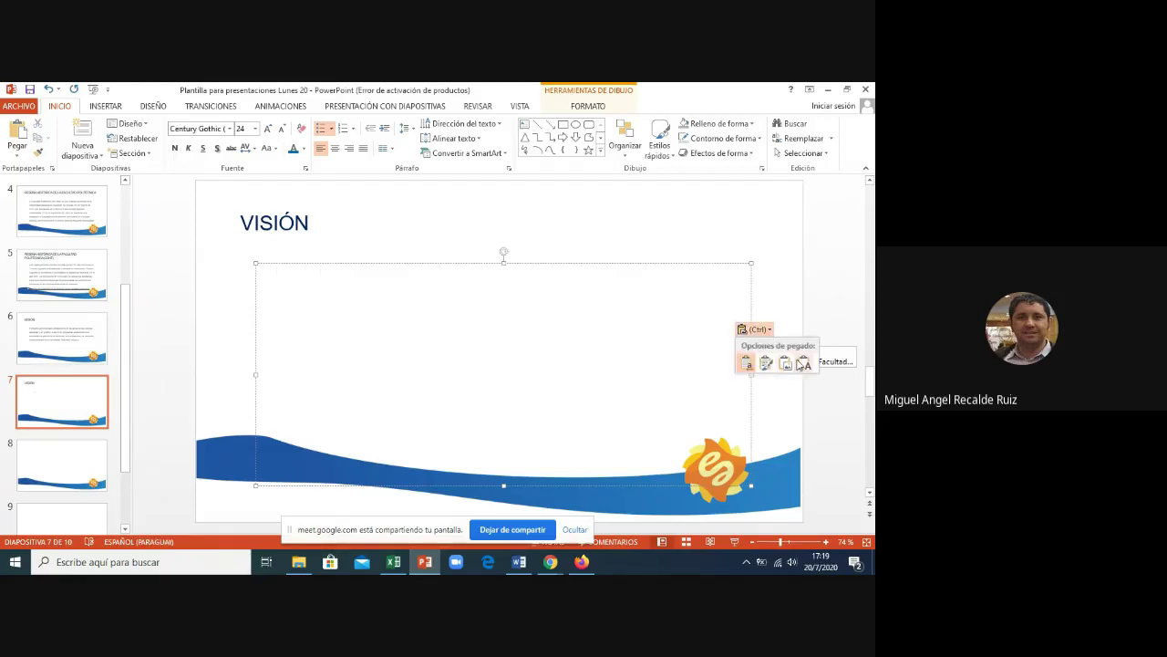
key(Escape)
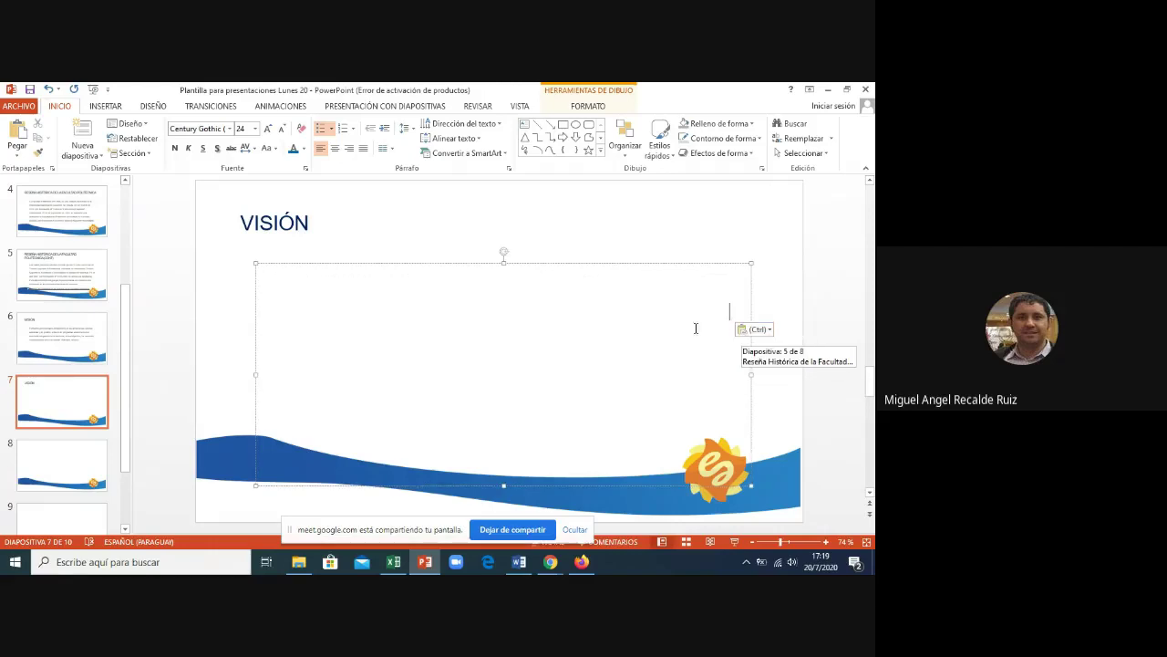
click(770, 330)
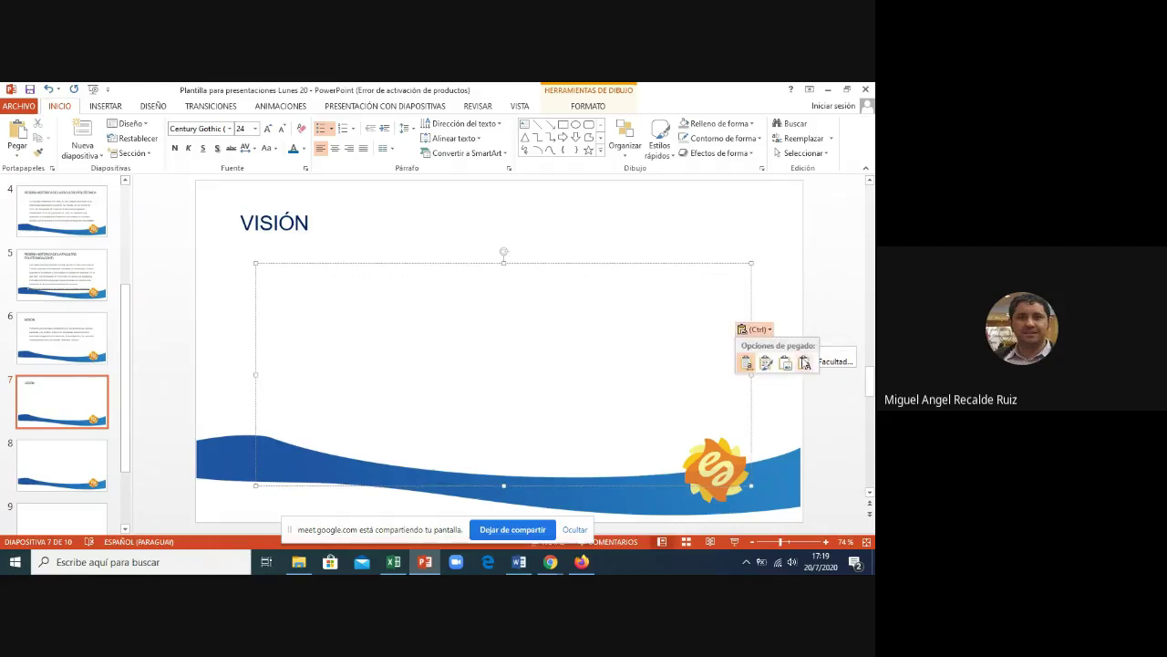
click(806, 363)
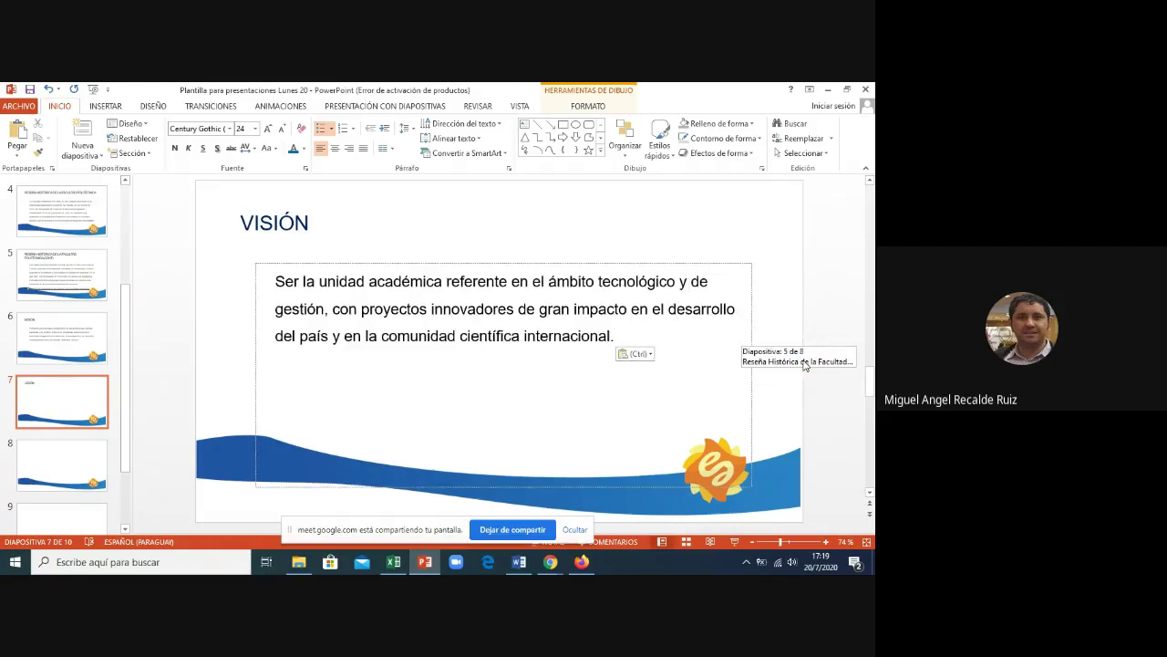
click(770, 310)
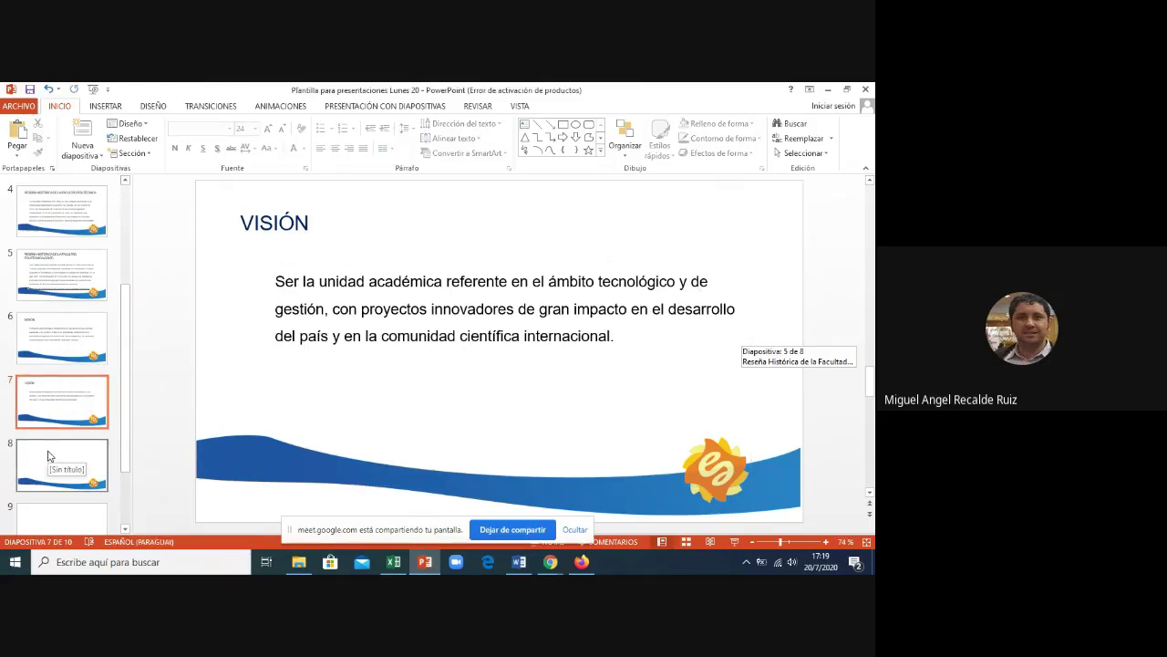
- Move to the empty slide 8
scroll(127, 440, down, 1)
scroll(125, 456, down, 2)
scroll(114, 453, down, 2)
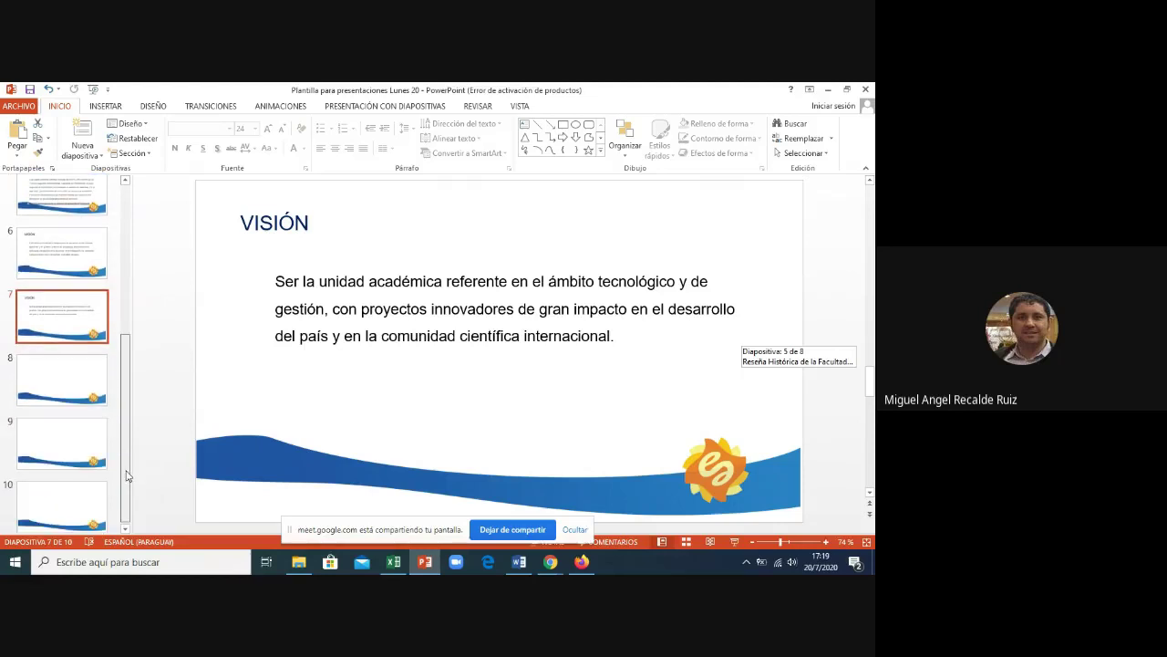
click(56, 352)
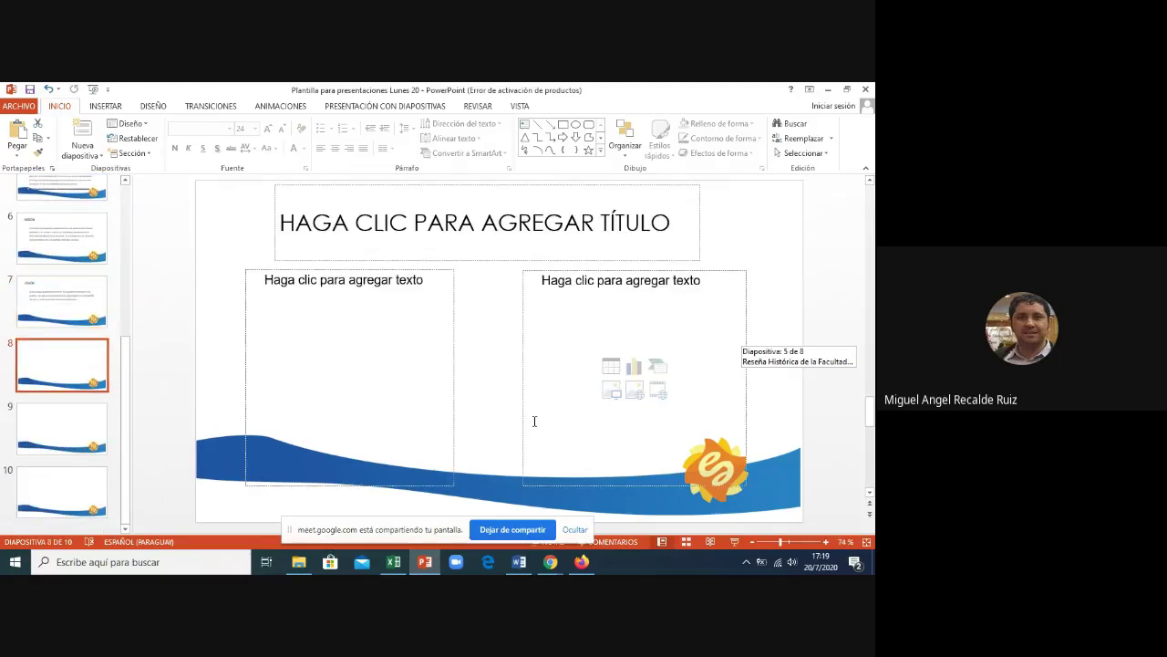
- Paste 'Valores' from Word as slide 8's title, text only, and colour it dark blue
click(518, 562)
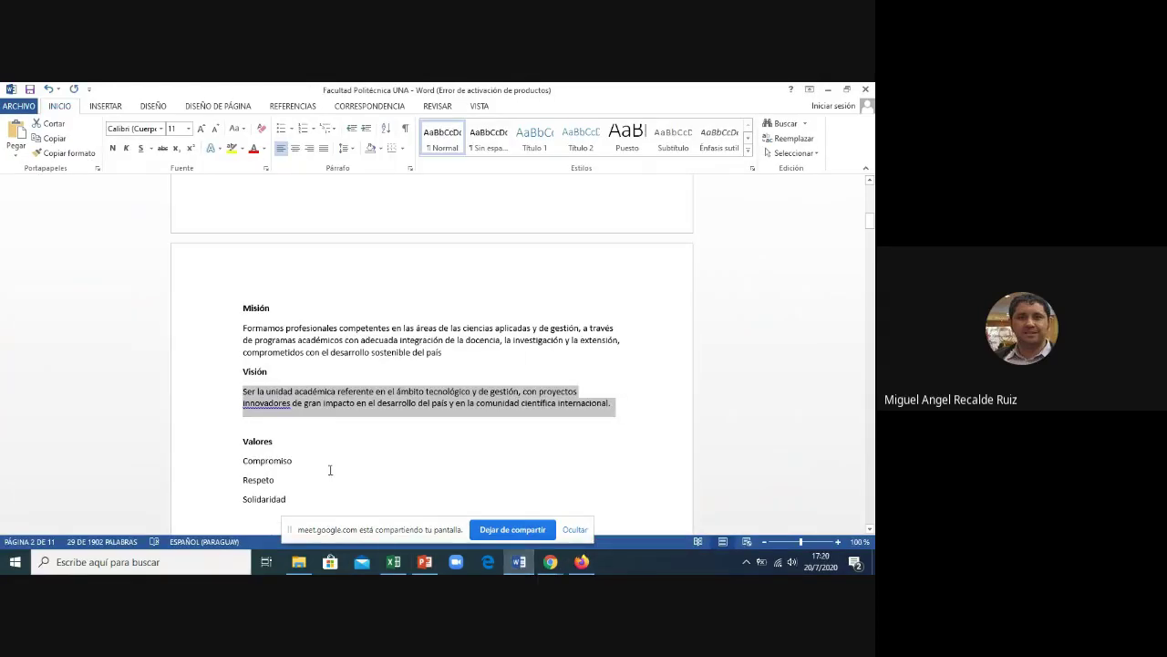
drag(275, 441, 242, 441)
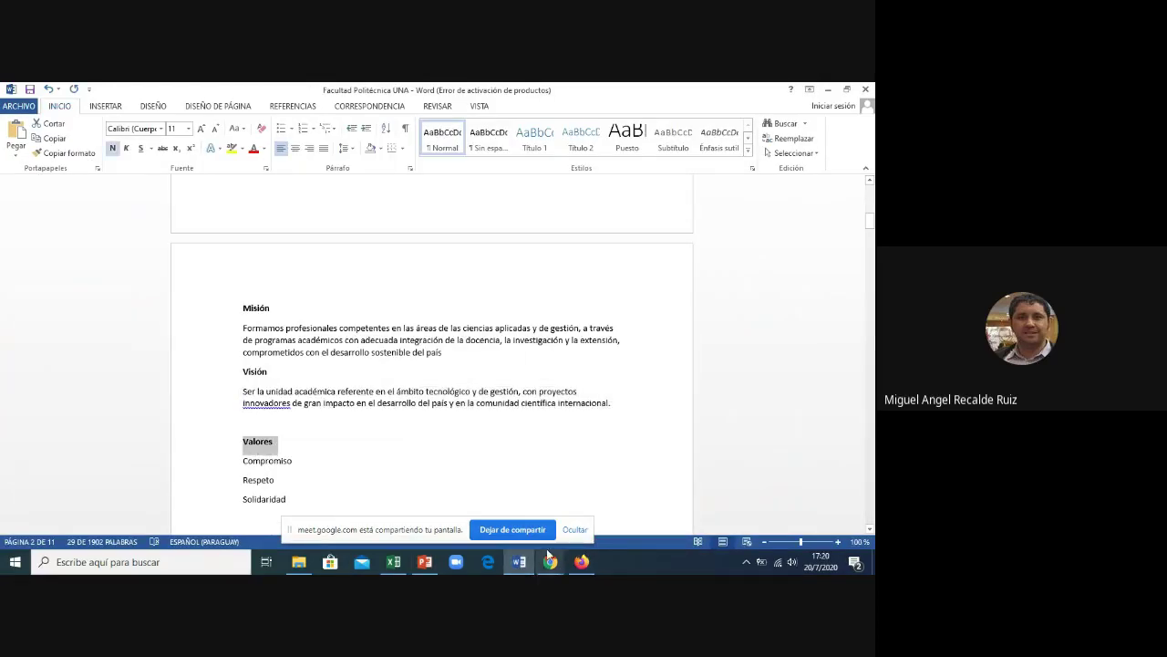
click(424, 563)
click(356, 243)
key(ctrl+v)
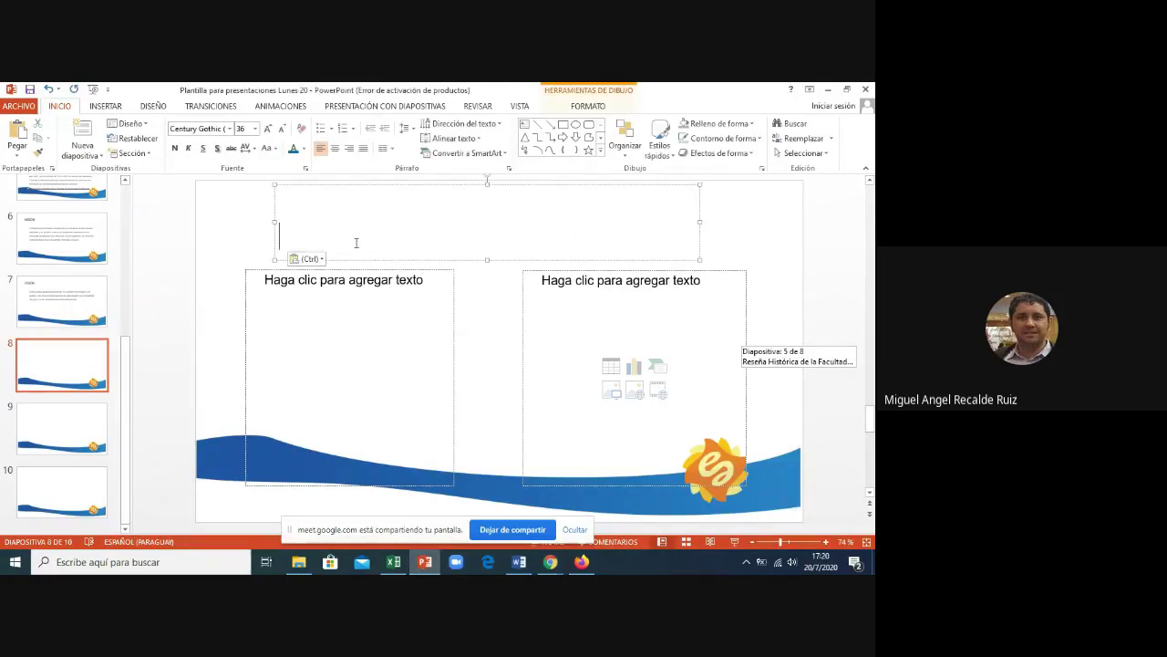
click(322, 261)
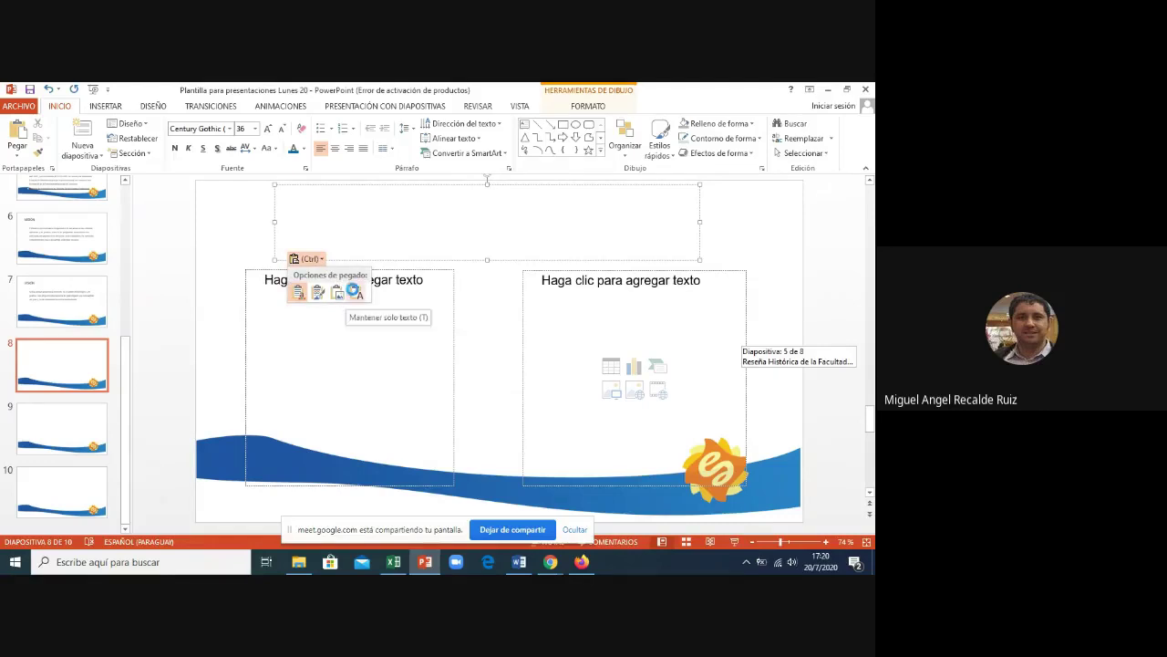
click(353, 290)
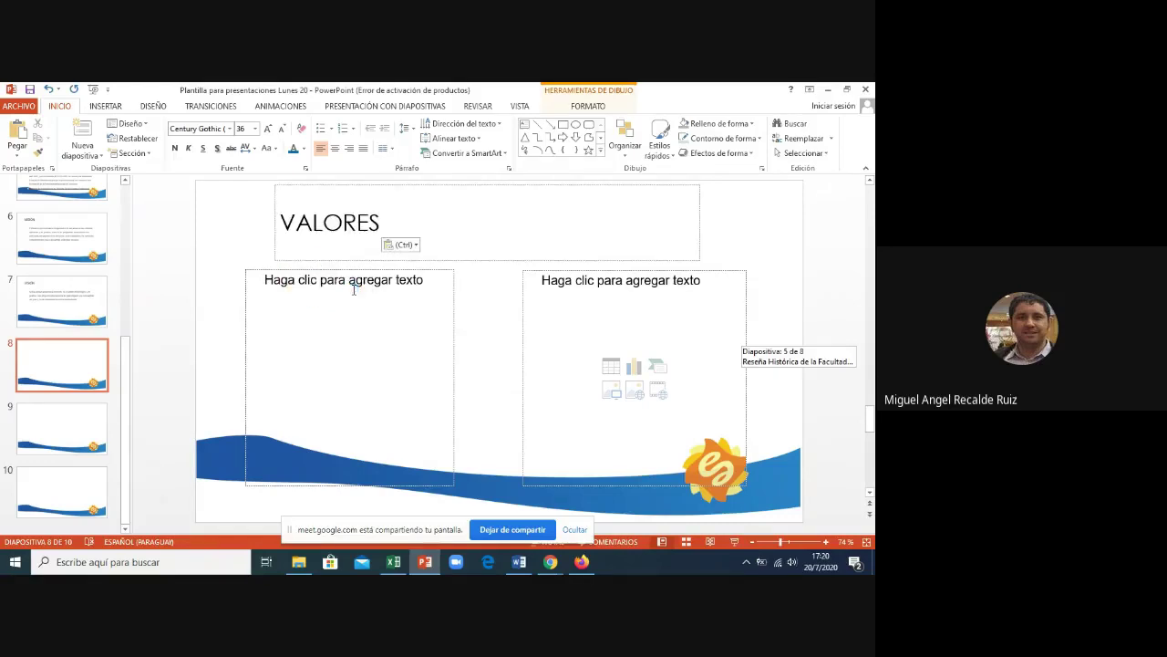
click(303, 152)
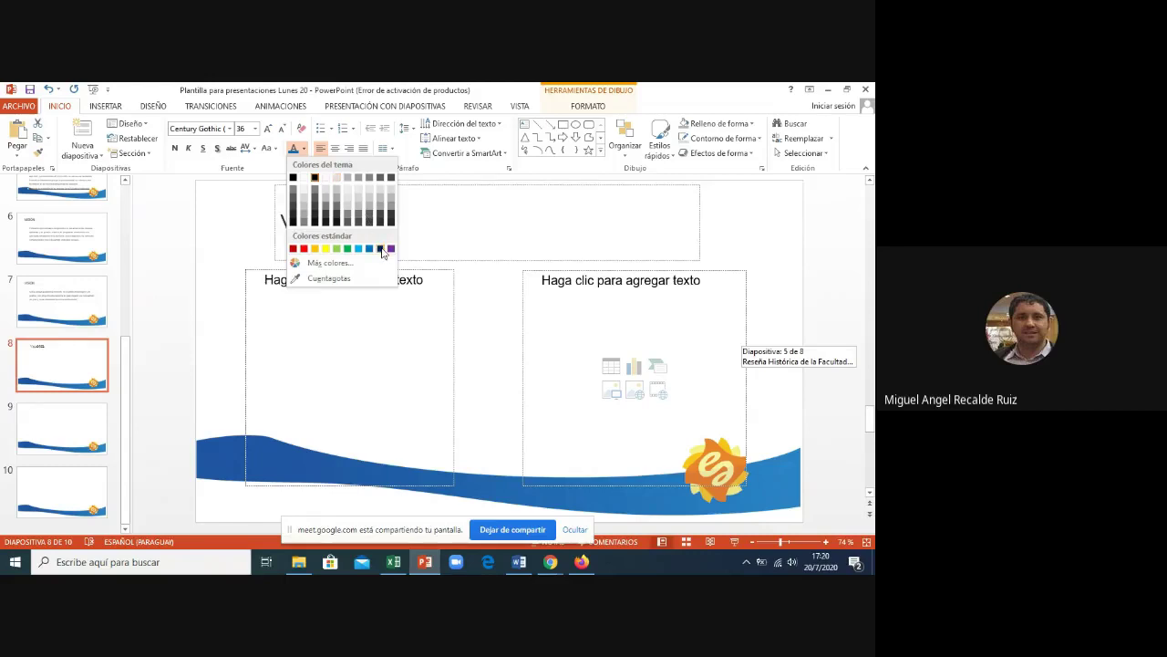
click(382, 250)
click(383, 334)
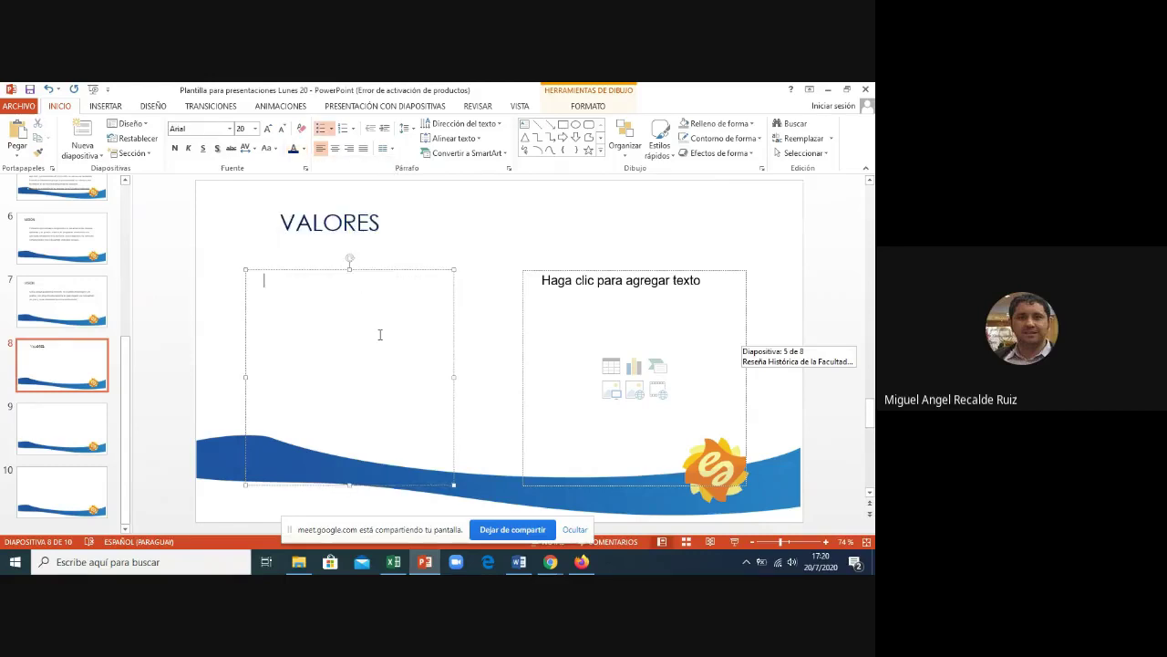
- Paste Compromiso, Respeto and Solidaridad from Word into the left column as plain text
click(359, 239)
click(349, 184)
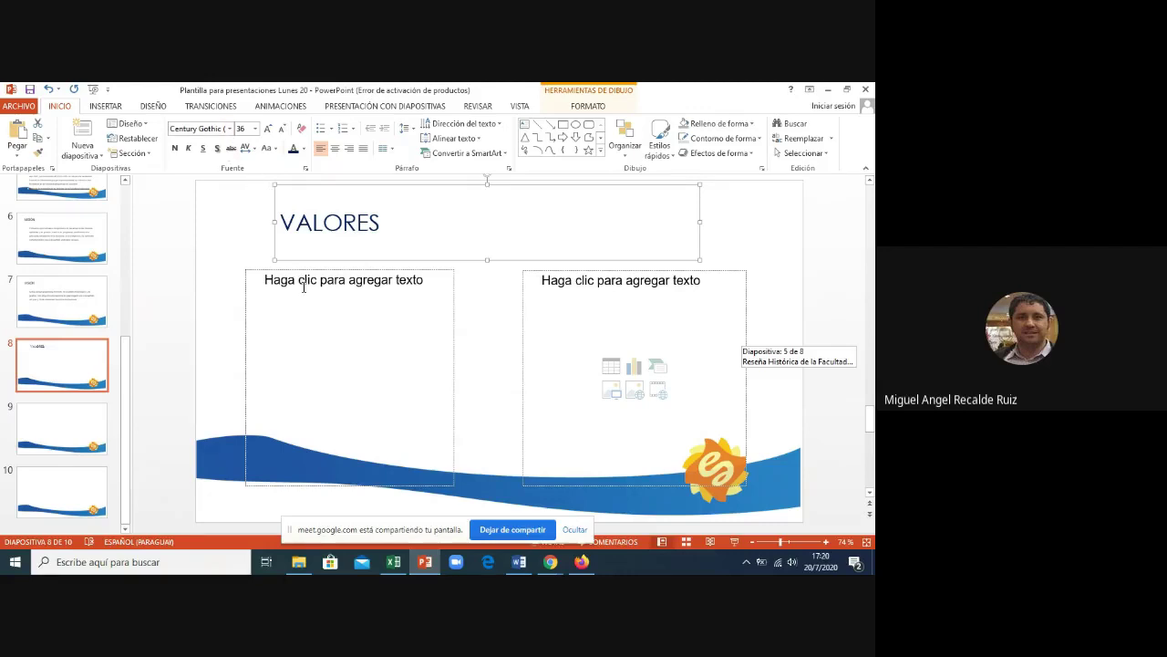
click(352, 329)
click(519, 563)
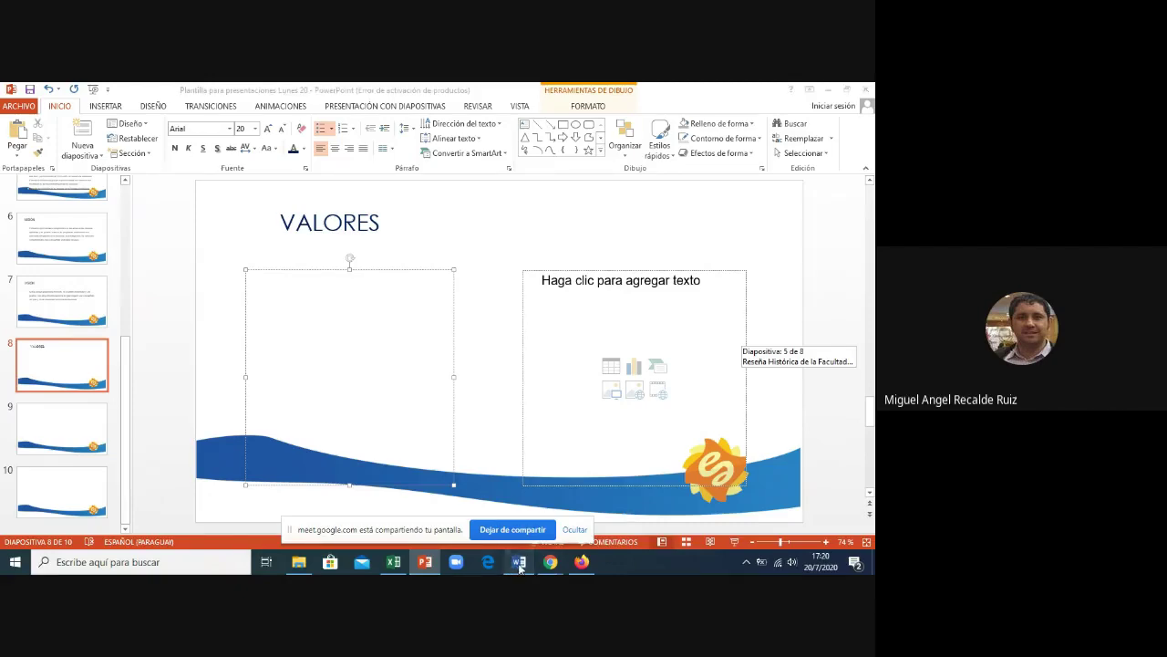
drag(291, 498, 243, 462)
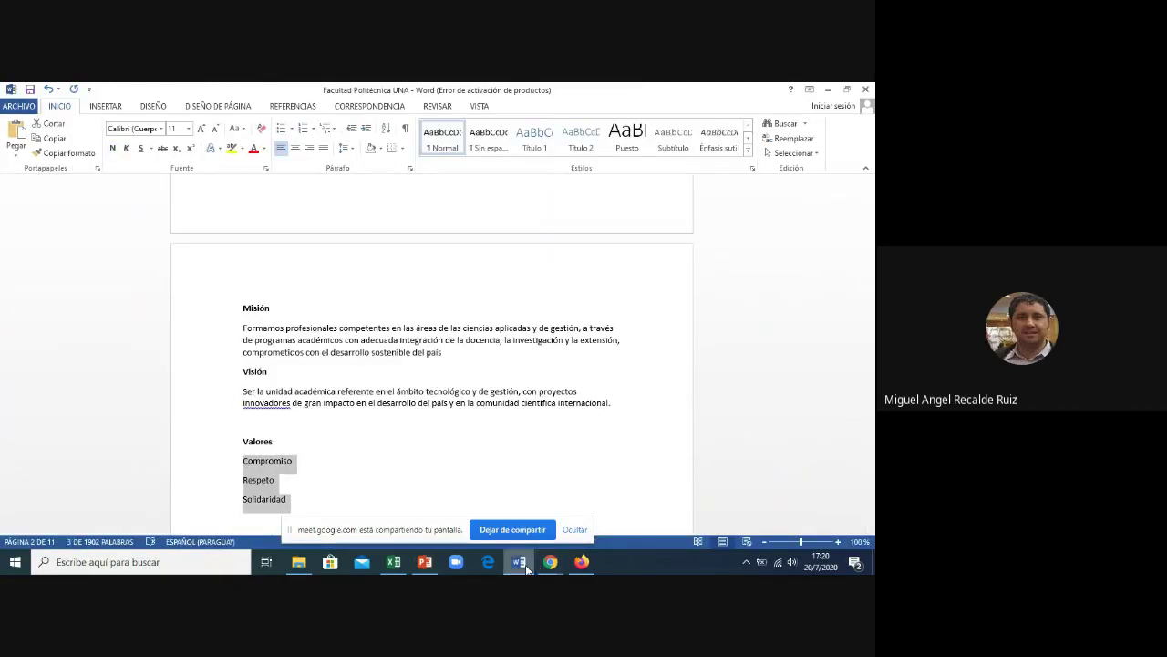
click(425, 563)
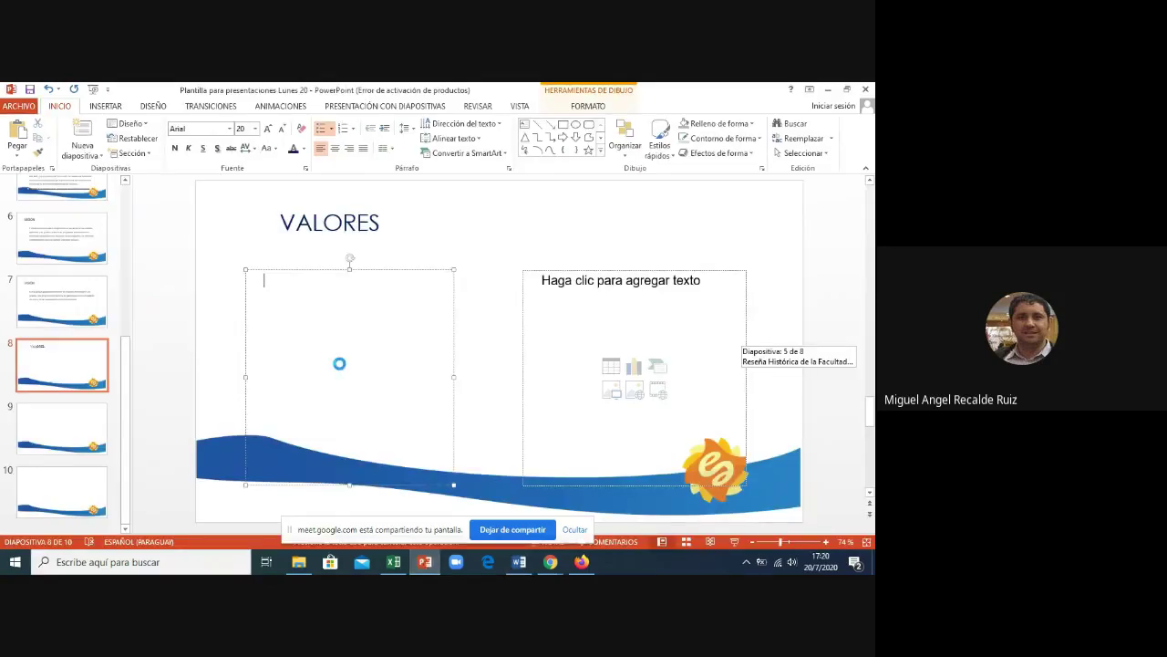
key(ctrl+v)
click(305, 363)
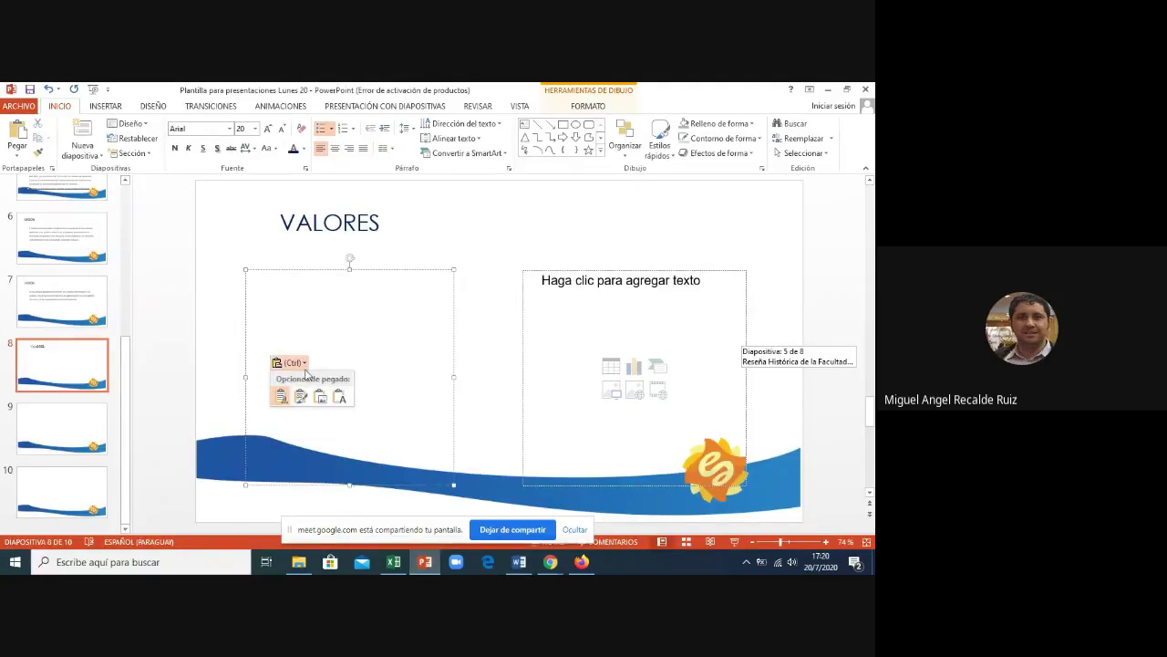
click(343, 399)
- Format the three left-column values with black arrow bullets
drag(332, 325, 264, 276)
click(335, 324)
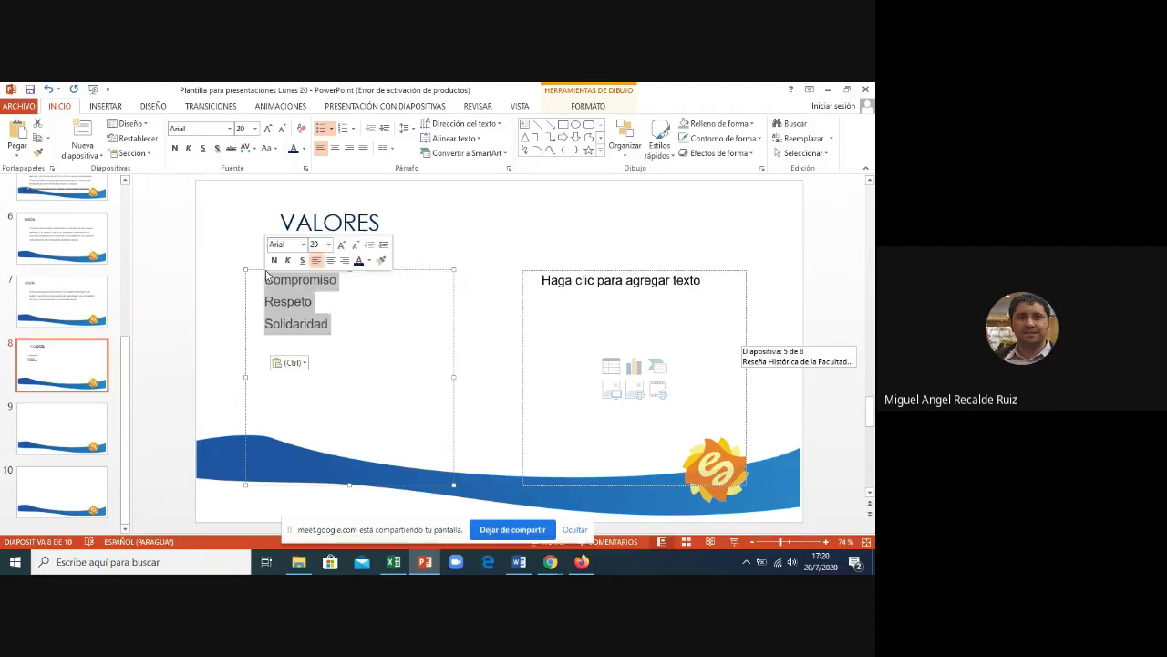
click(330, 128)
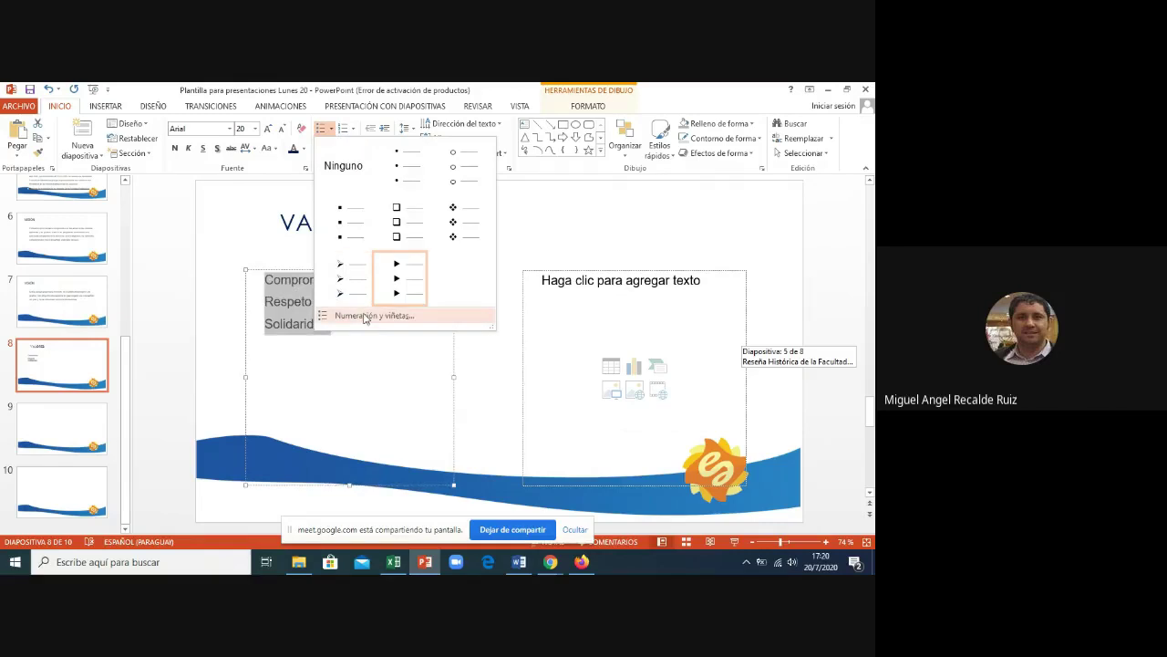
click(369, 315)
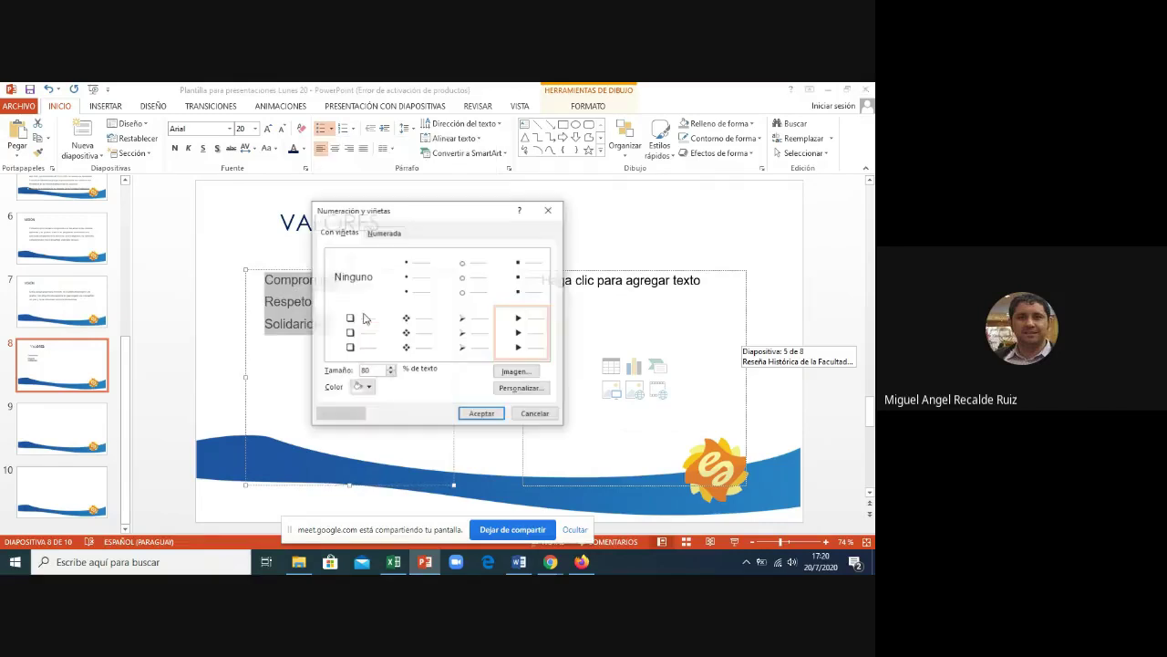
click(370, 387)
click(354, 429)
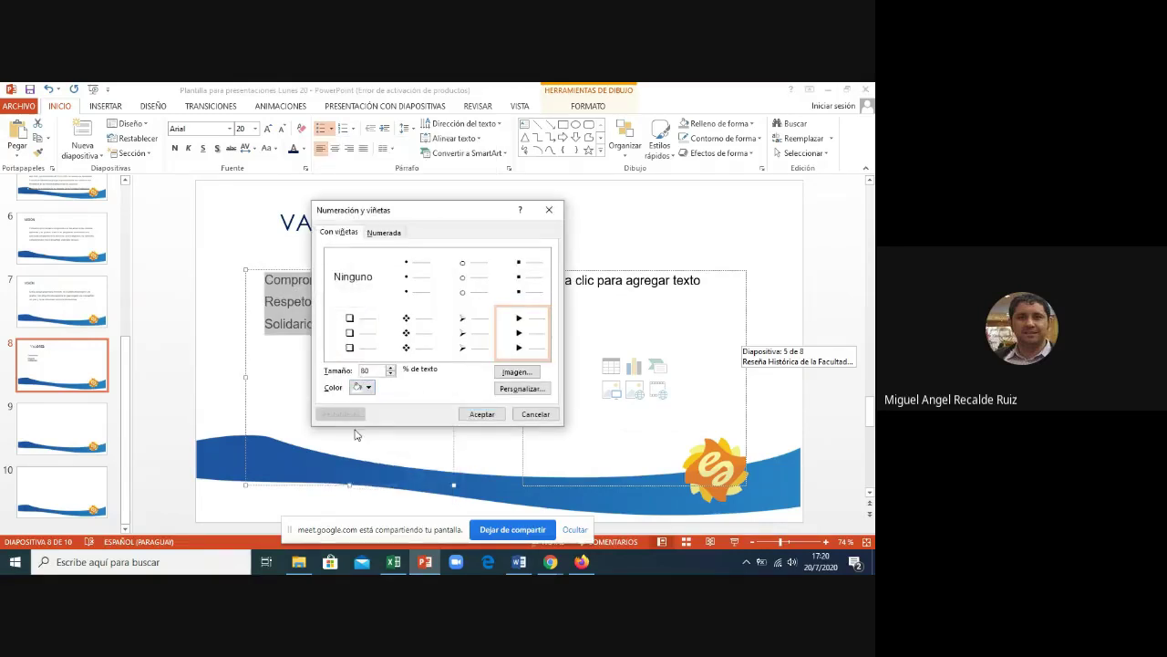
click(481, 413)
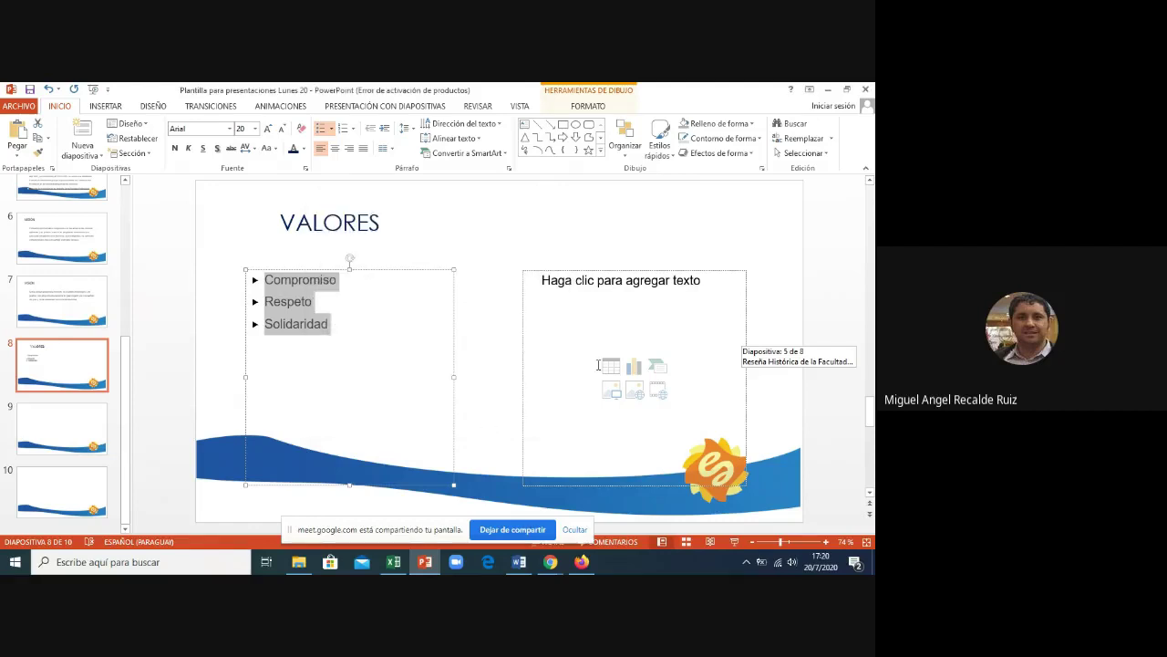
click(512, 570)
click(346, 463)
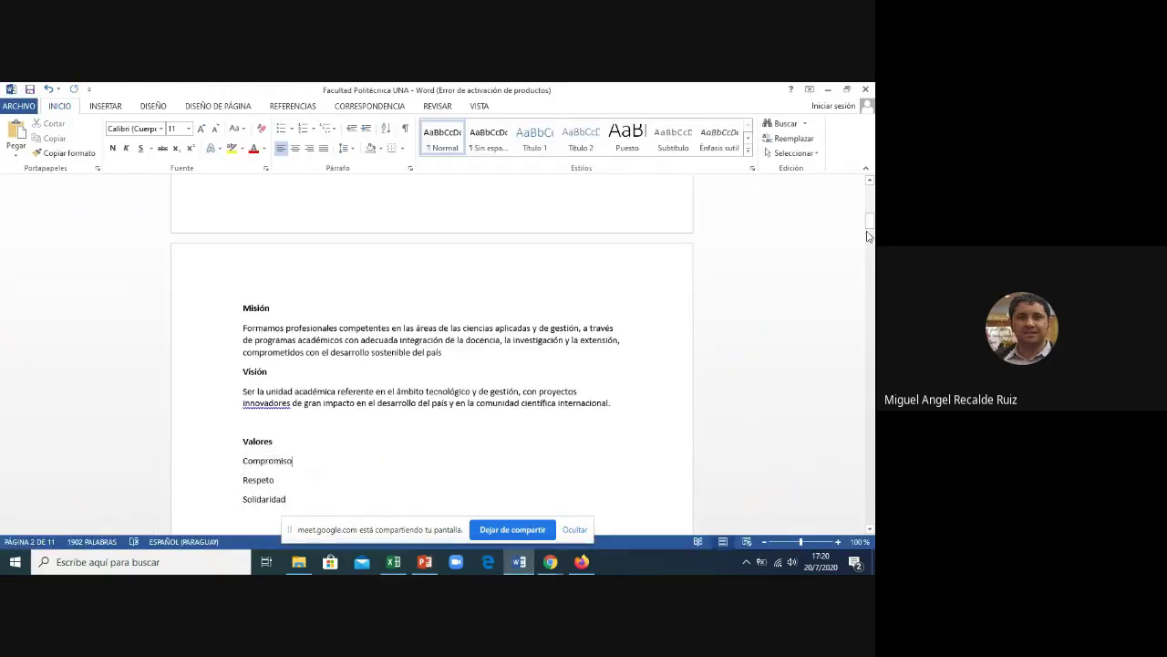
- Paste Integridad, Excelencia and Transparencia from Word into the right column as plain text
drag(870, 224, 869, 246)
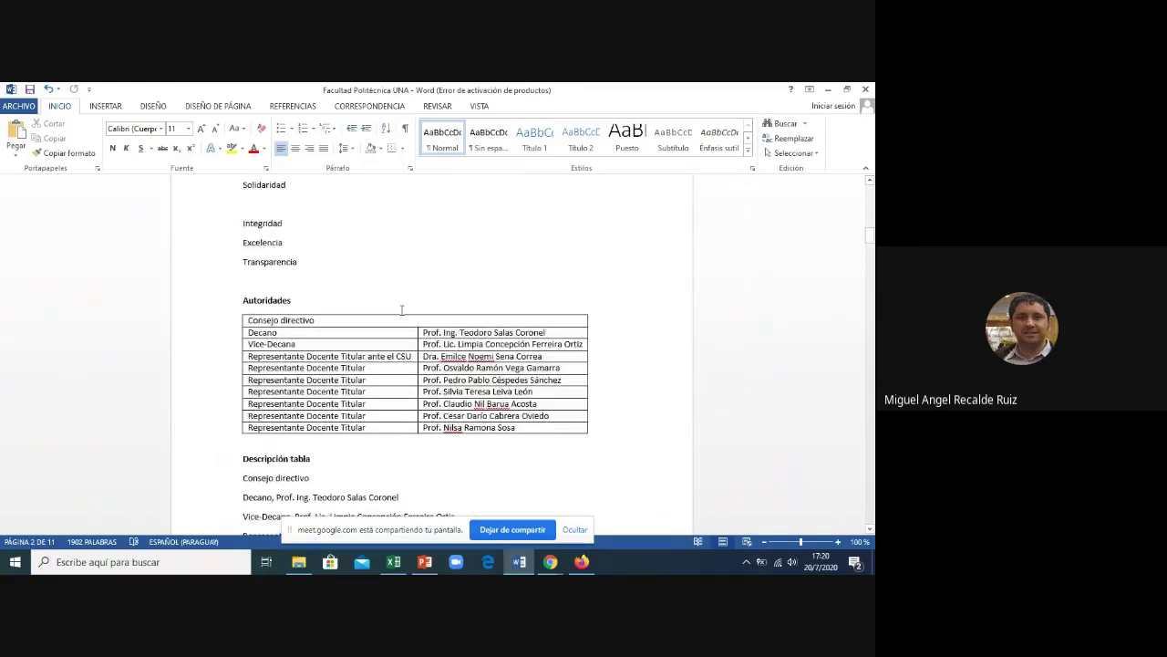
drag(297, 264, 242, 235)
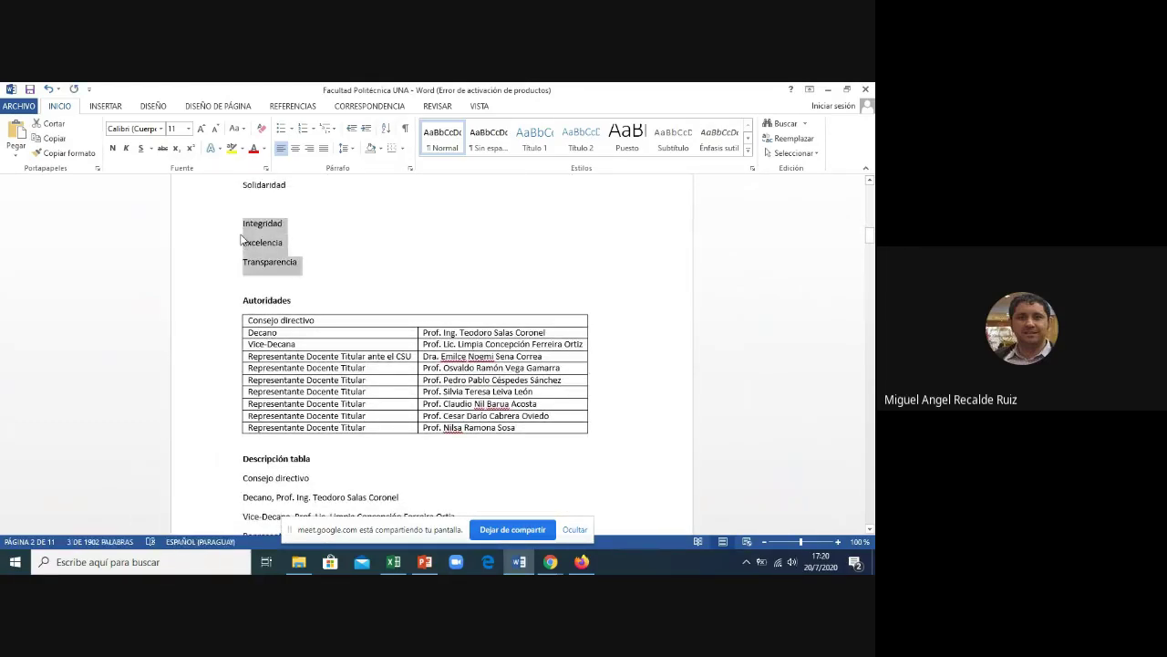
click(415, 569)
click(584, 350)
key(ctrl+v)
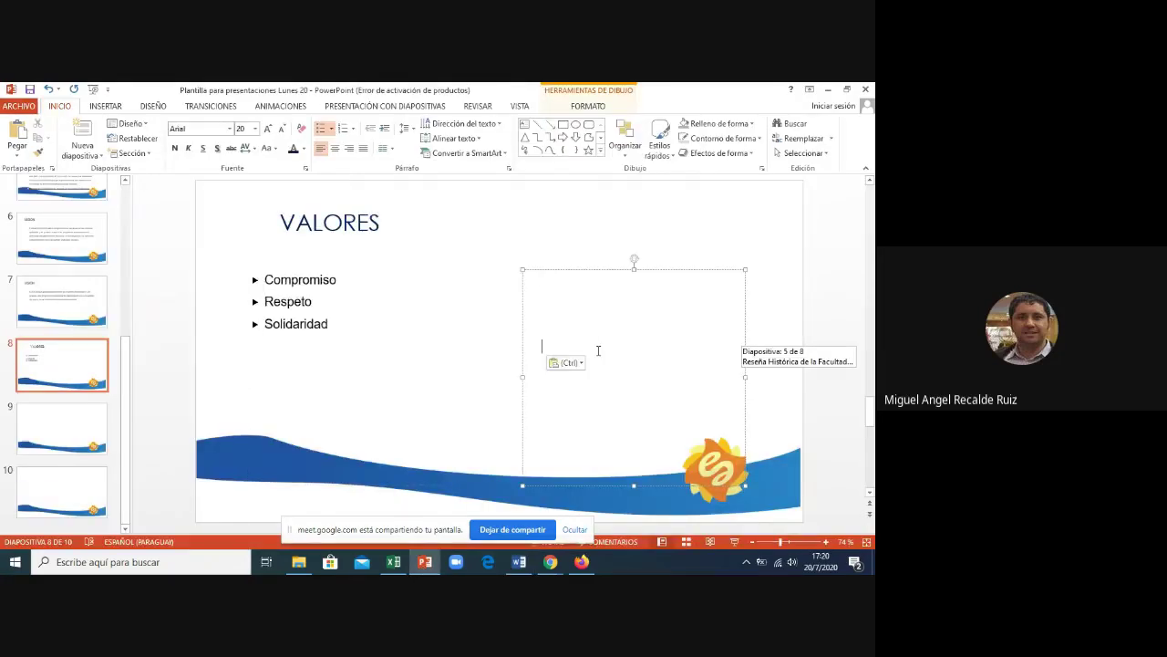
click(576, 362)
click(616, 397)
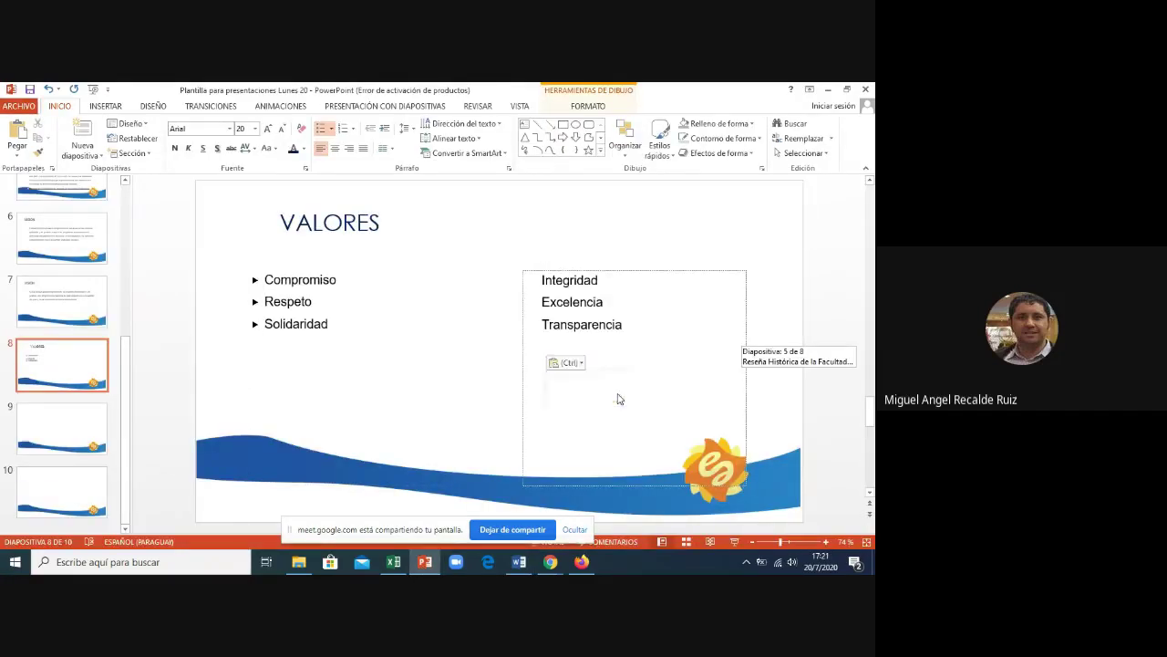
- Format the three right-column values with black arrow bullets
drag(629, 331, 474, 242)
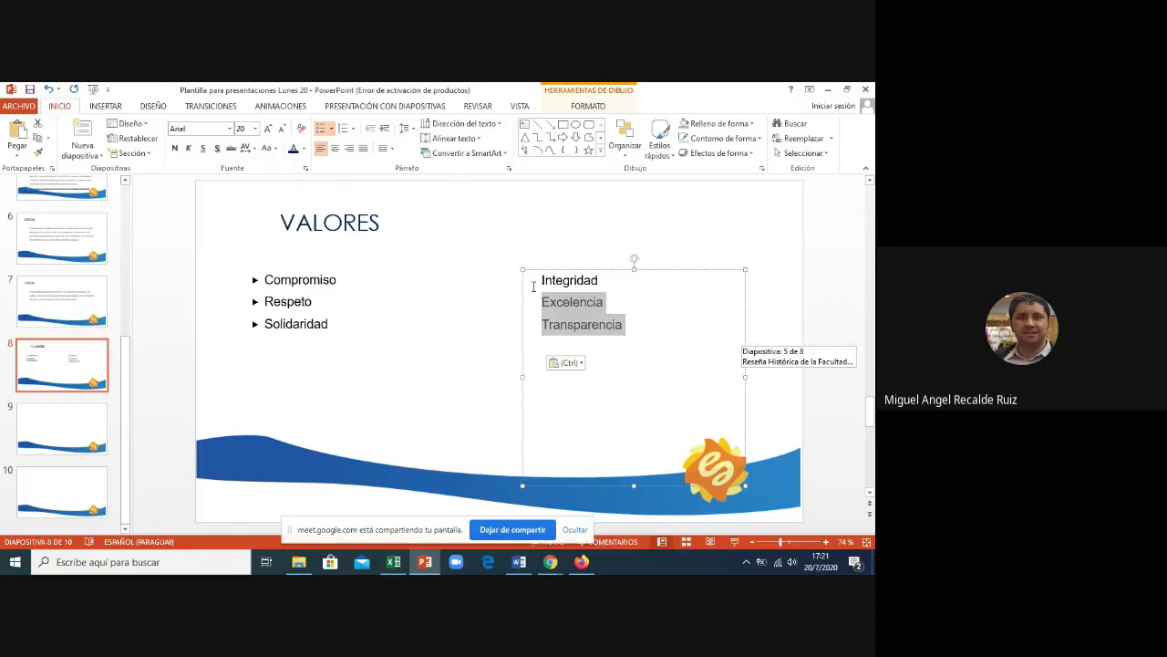
click(332, 132)
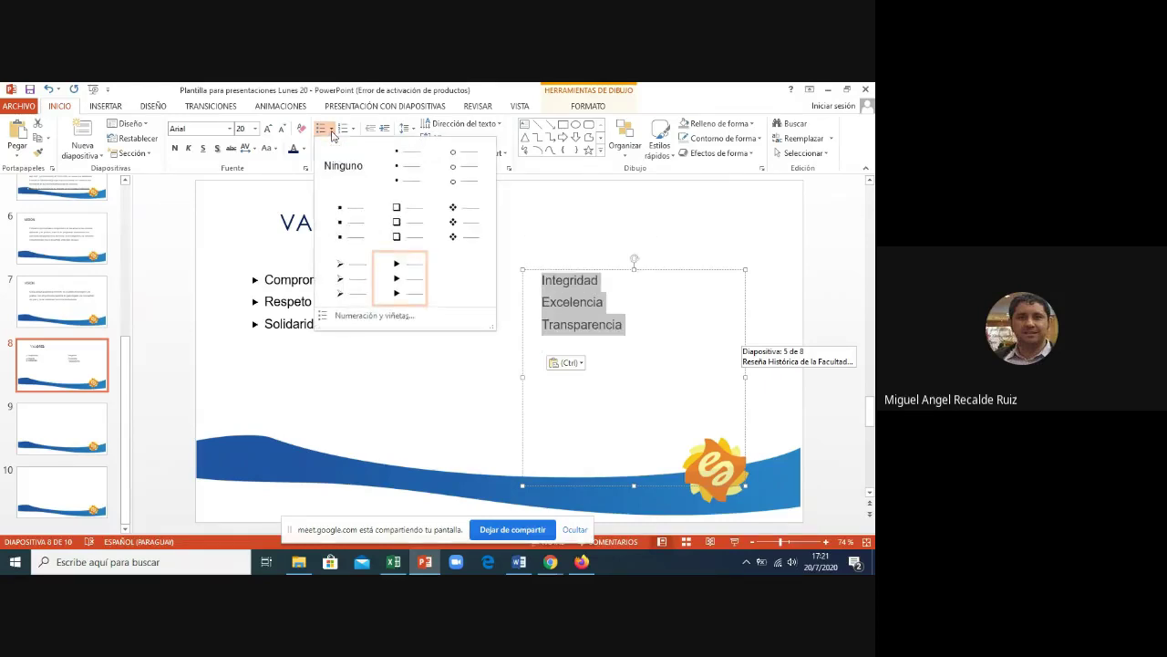
click(356, 316)
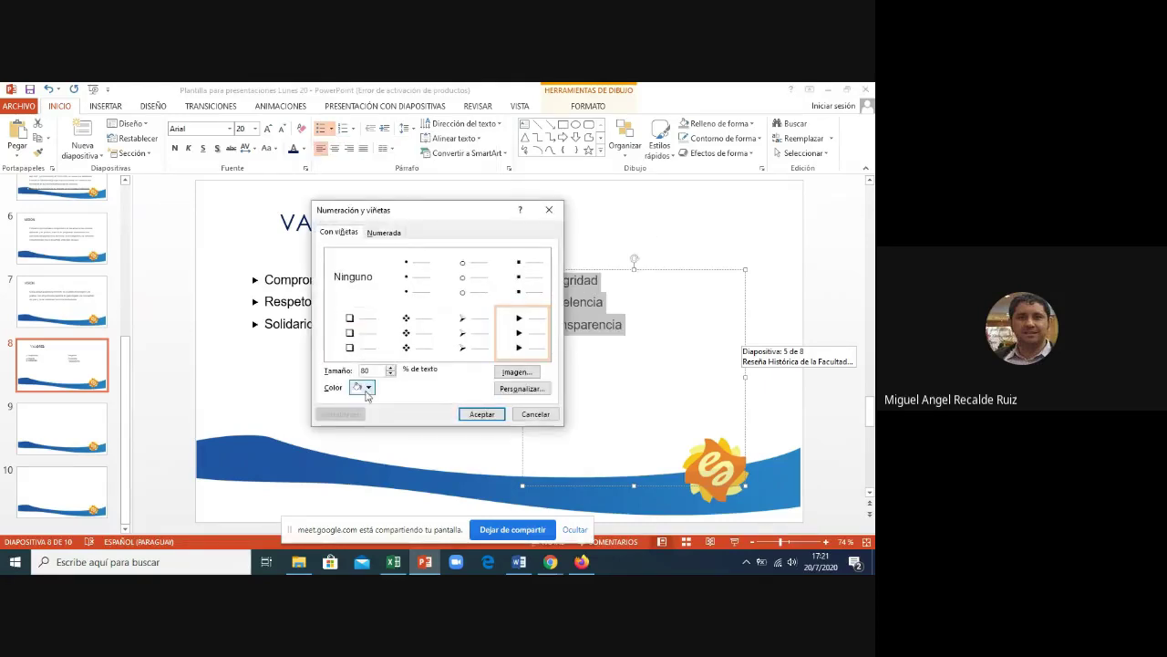
click(365, 388)
click(361, 402)
click(472, 415)
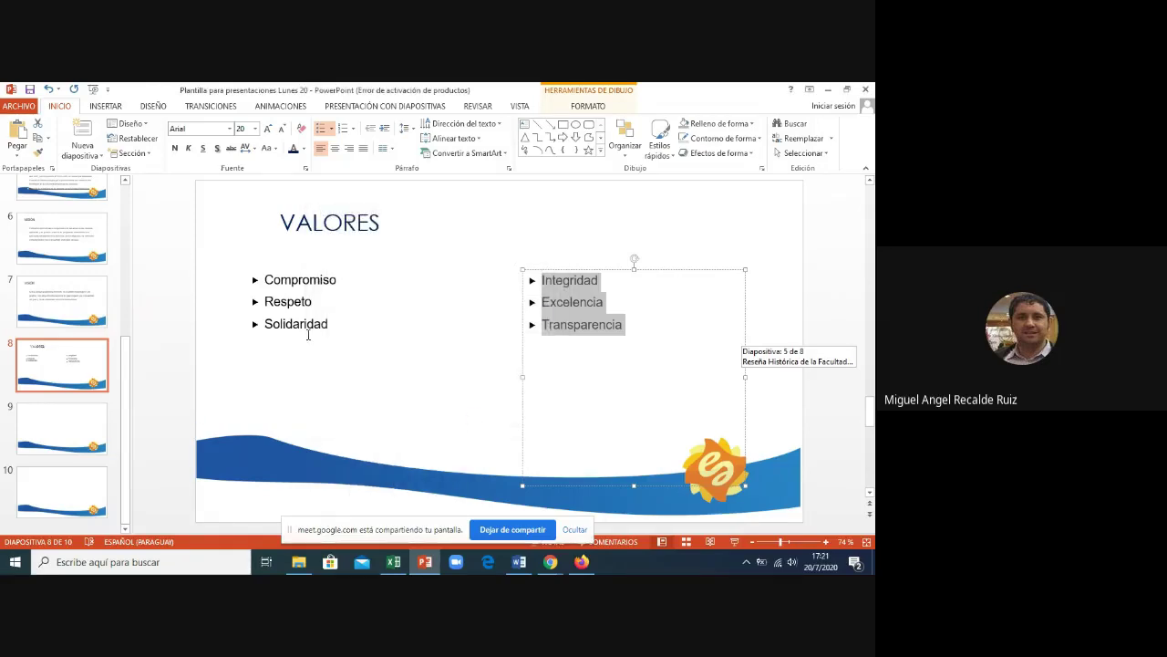
- Change the VALORES slide title font from Century Gothic to Arial
click(98, 299)
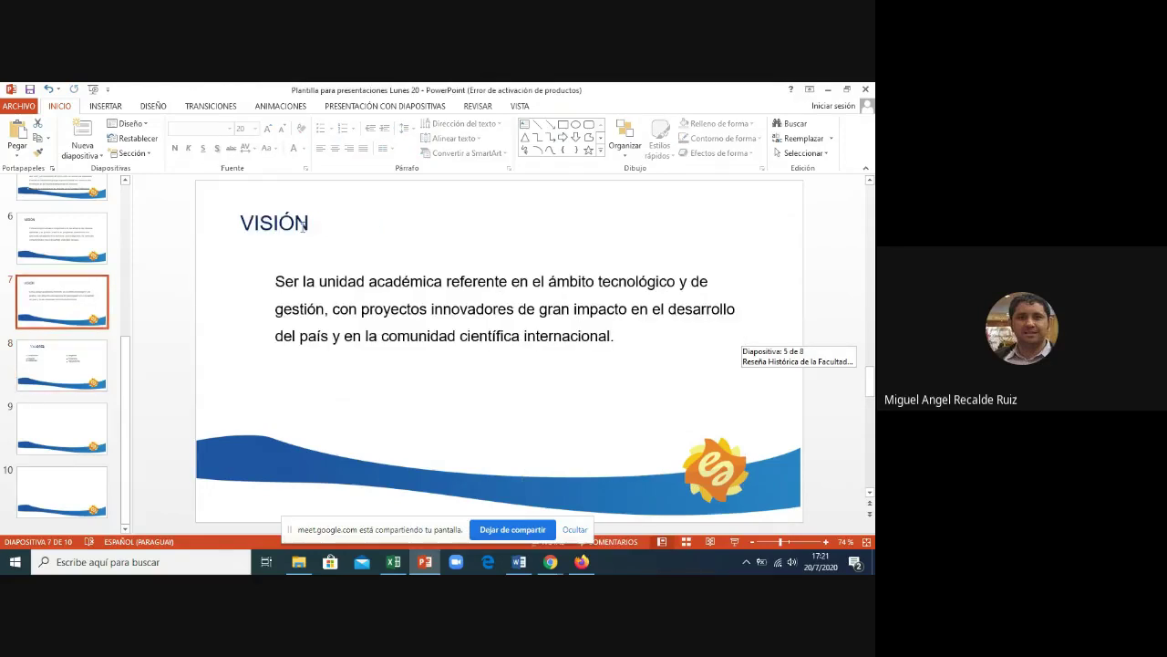
click(291, 223)
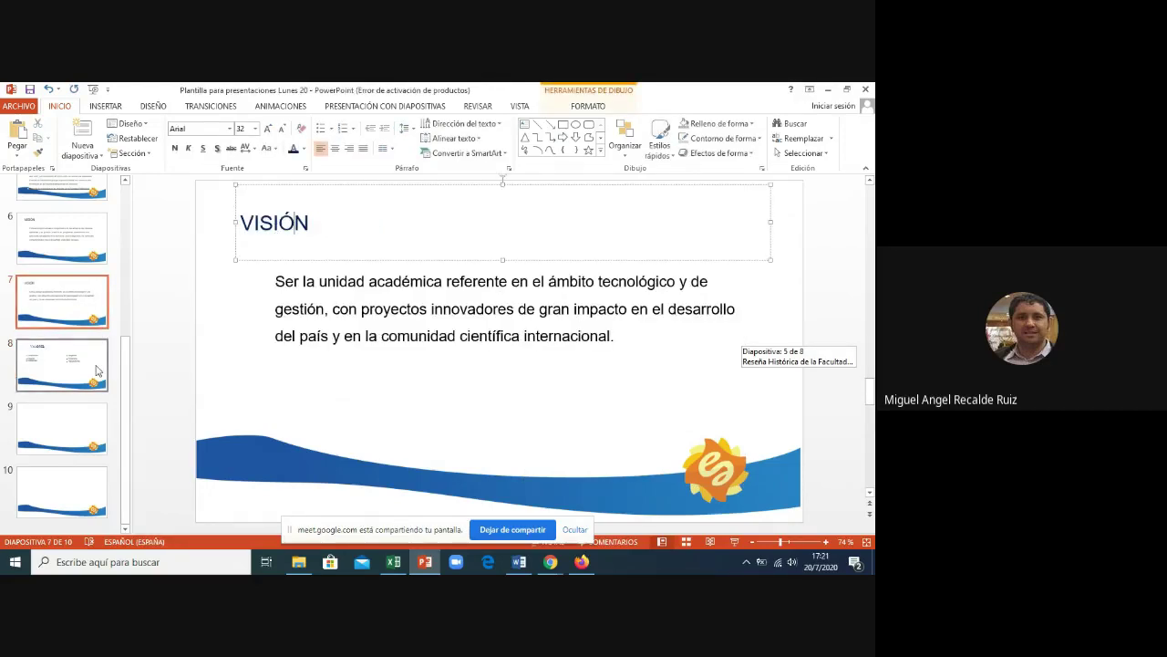
click(55, 374)
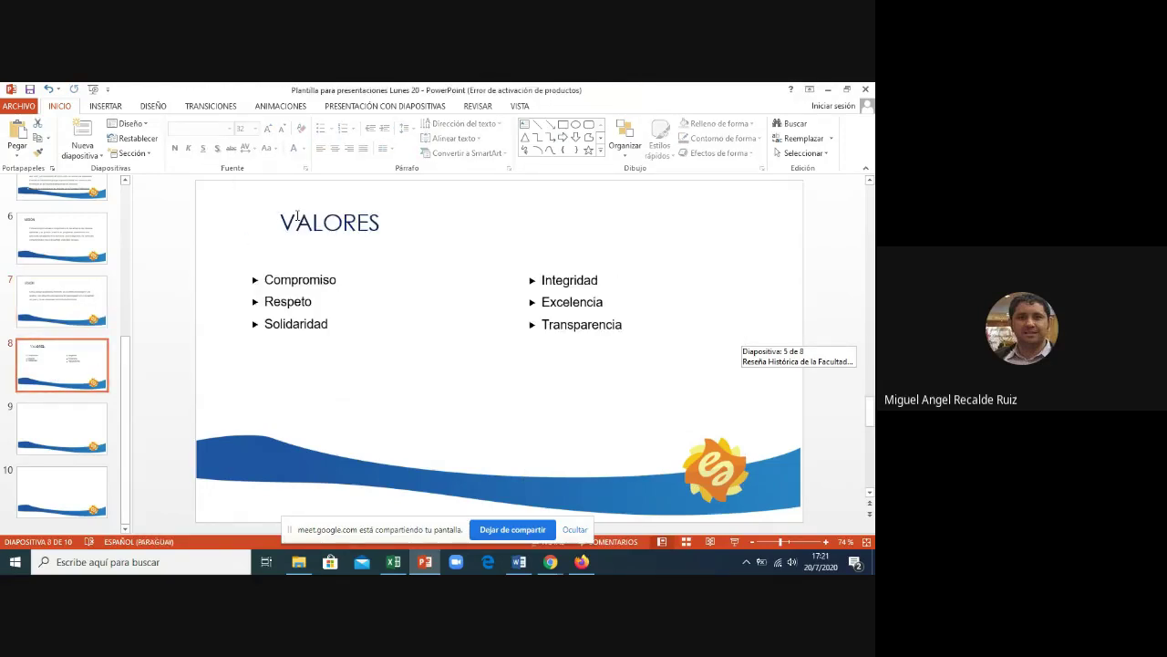
click(298, 188)
click(298, 188)
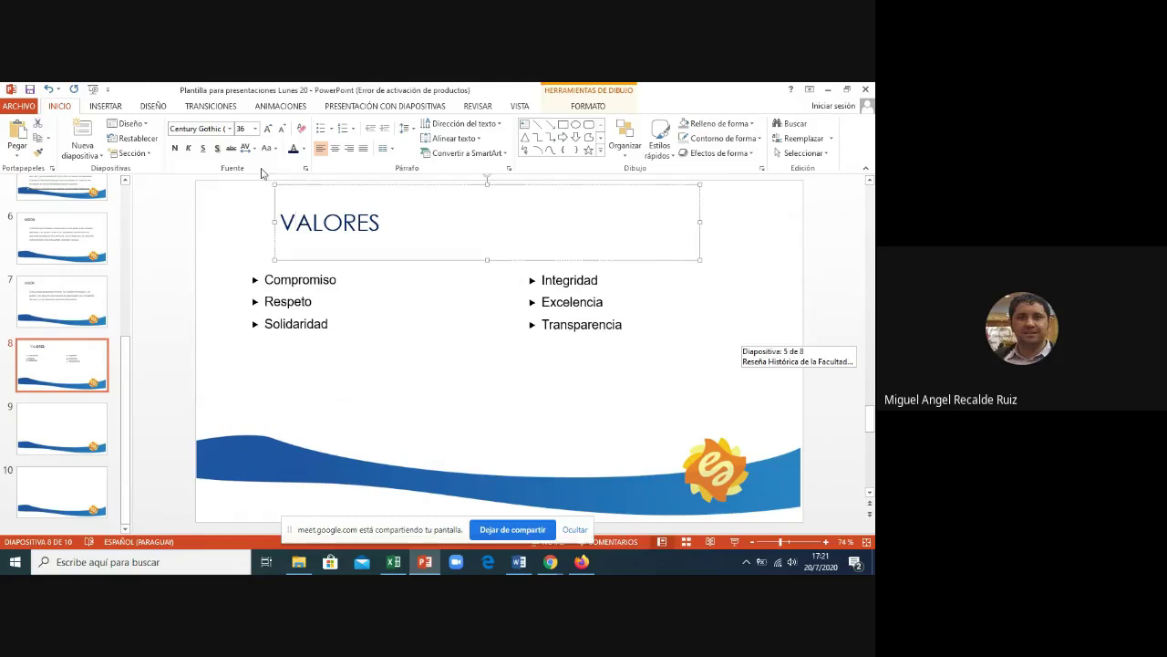
click(229, 129)
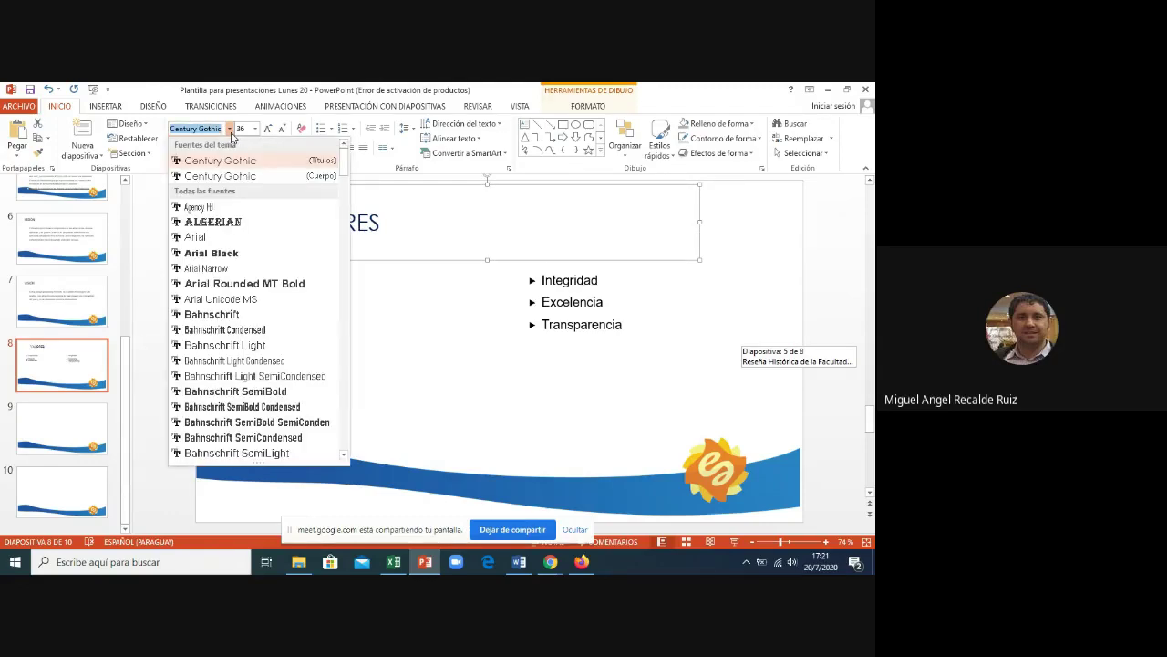
click(195, 236)
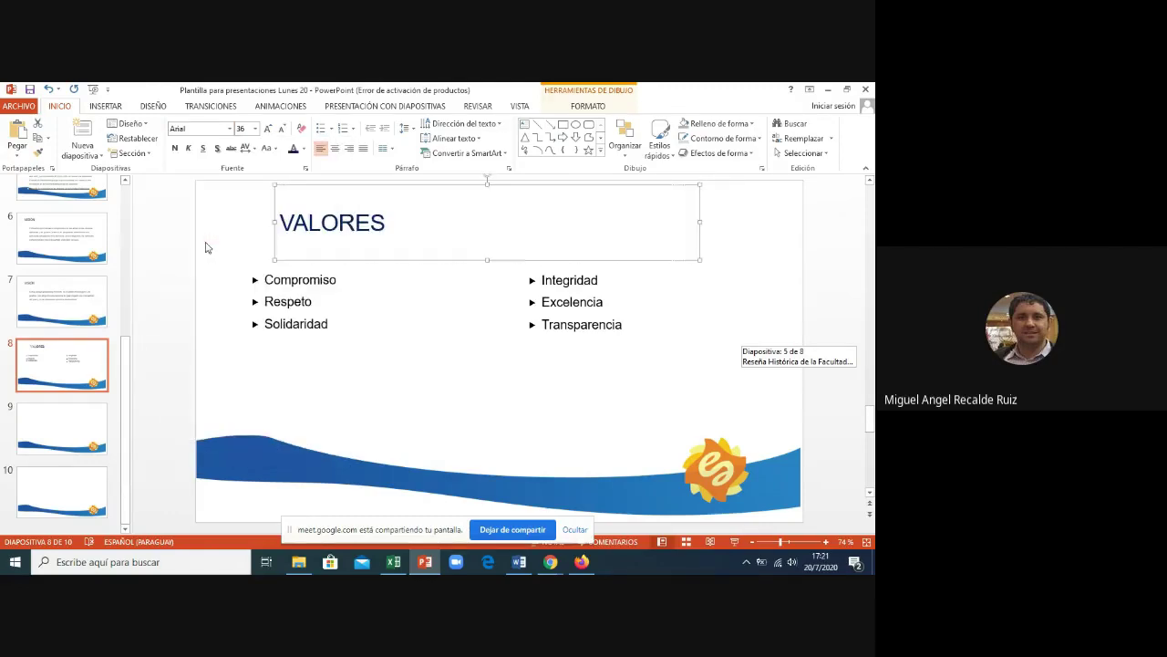
click(432, 337)
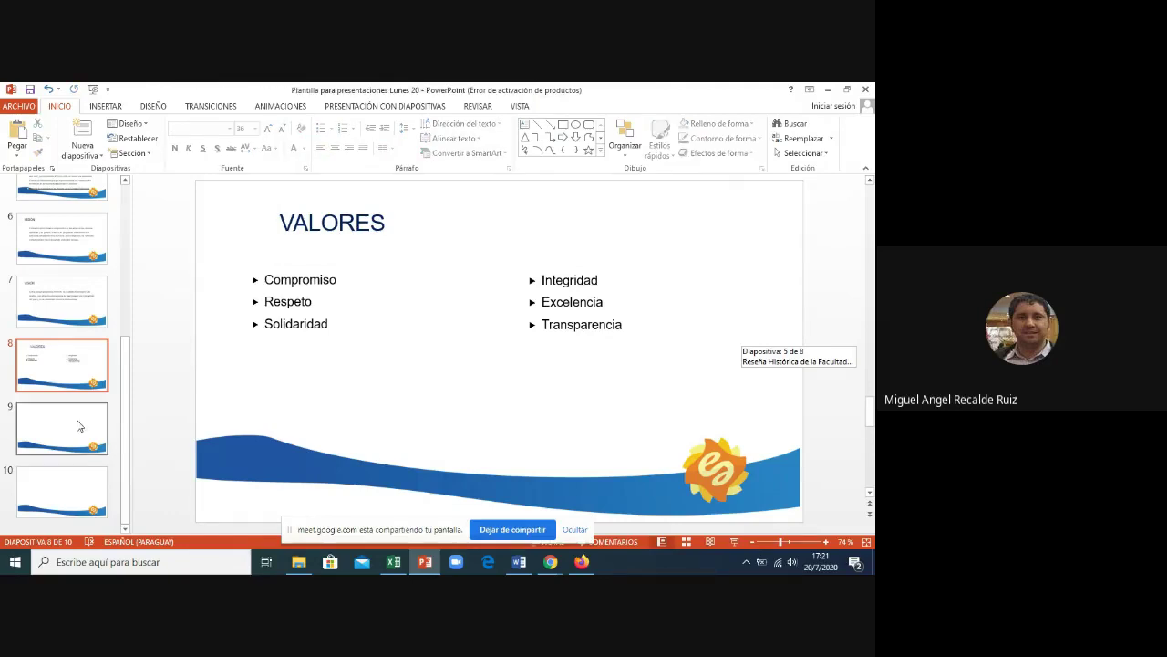
- Check the Autoridades table in the Word document, then return to the presentation
click(519, 561)
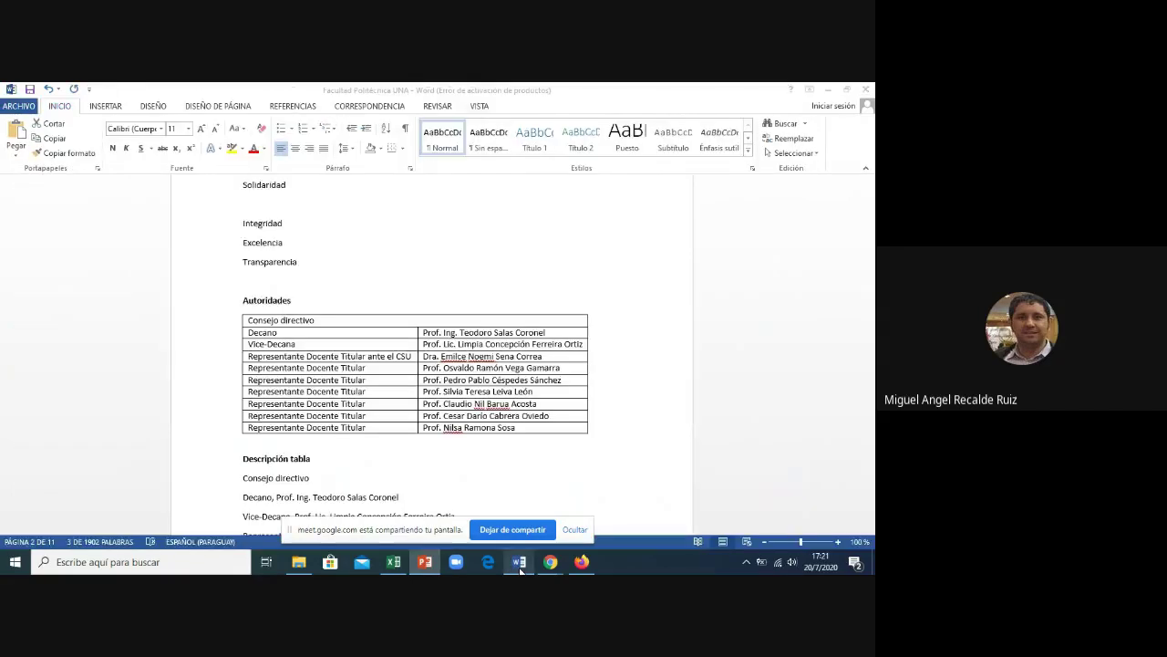
click(352, 414)
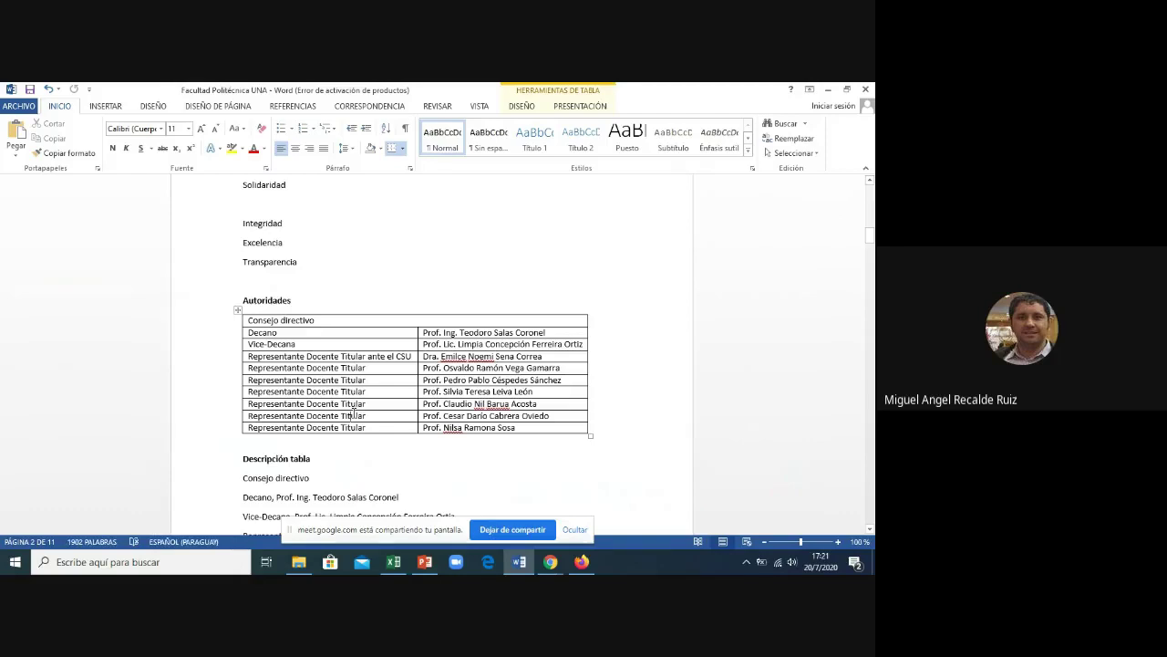
click(432, 565)
- Type 'AUTORIDADES' as slide 9's title in dark blue, then place the cursor in the body
click(82, 415)
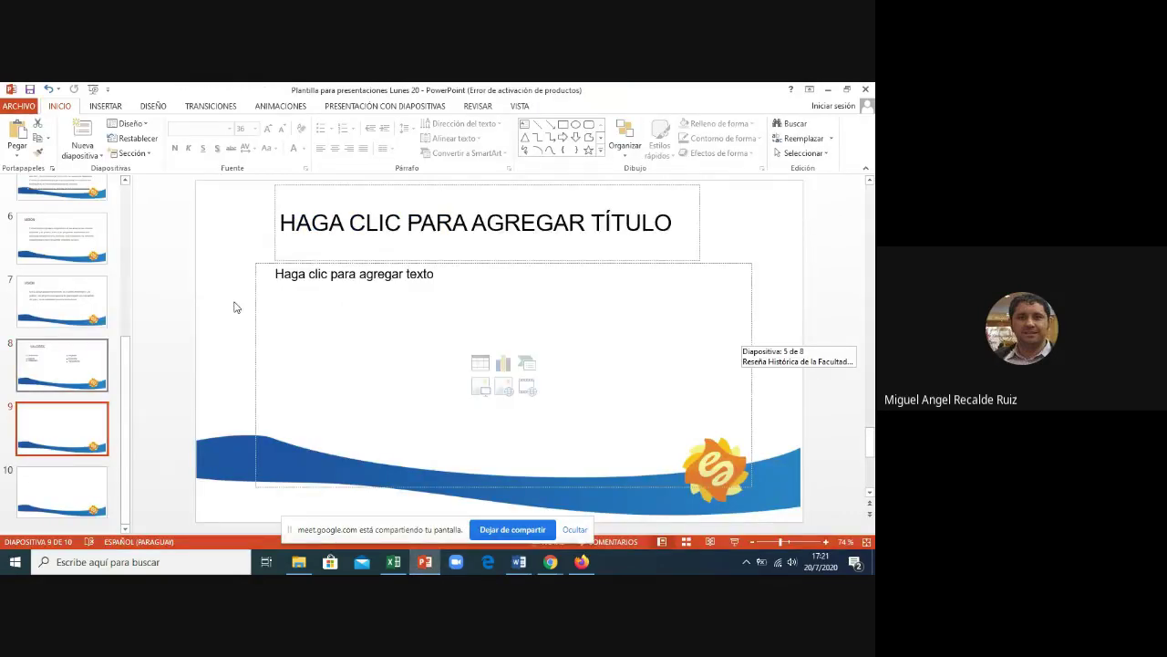
click(382, 240)
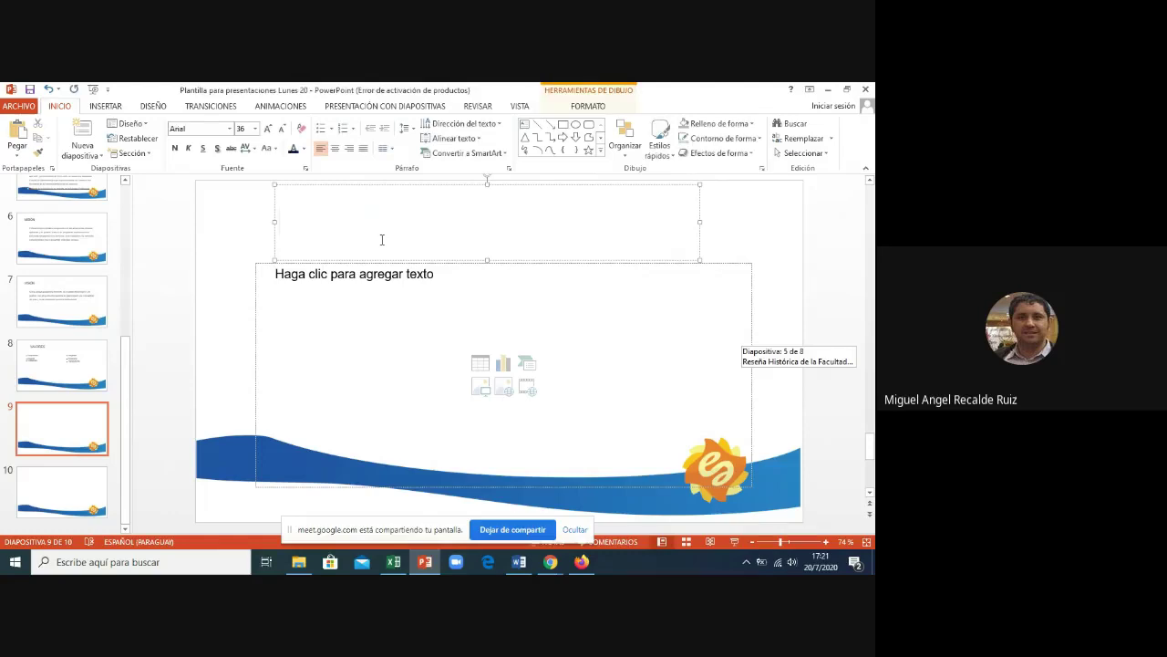
text(AUT)
text(ORIDADES)
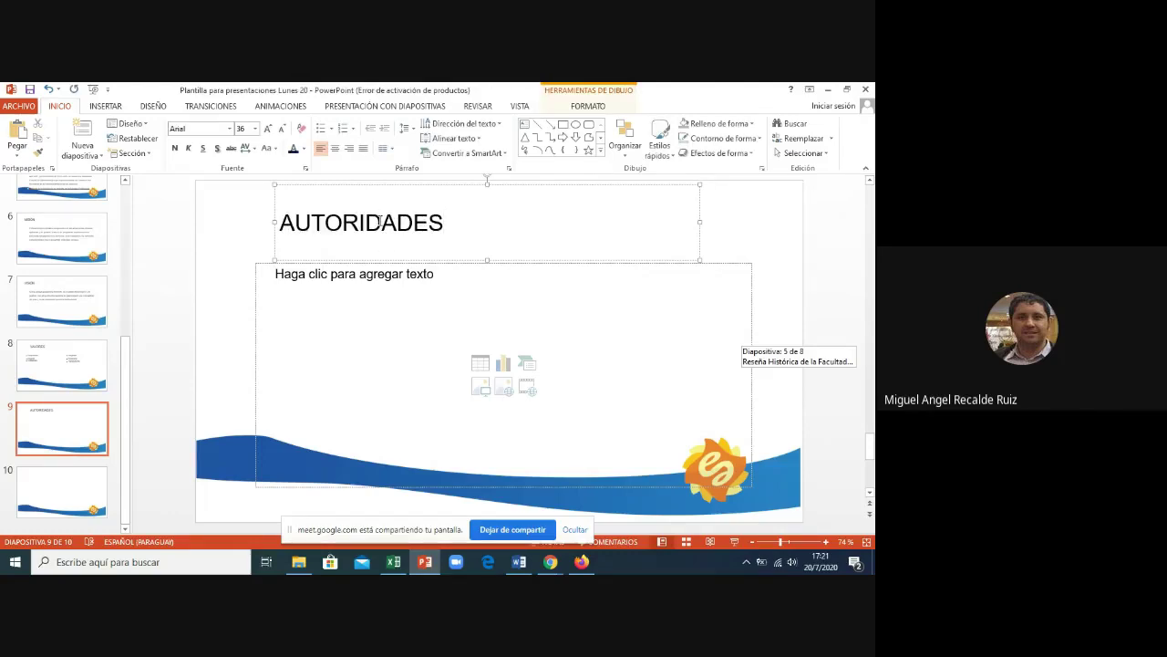
click(316, 183)
click(306, 152)
click(382, 248)
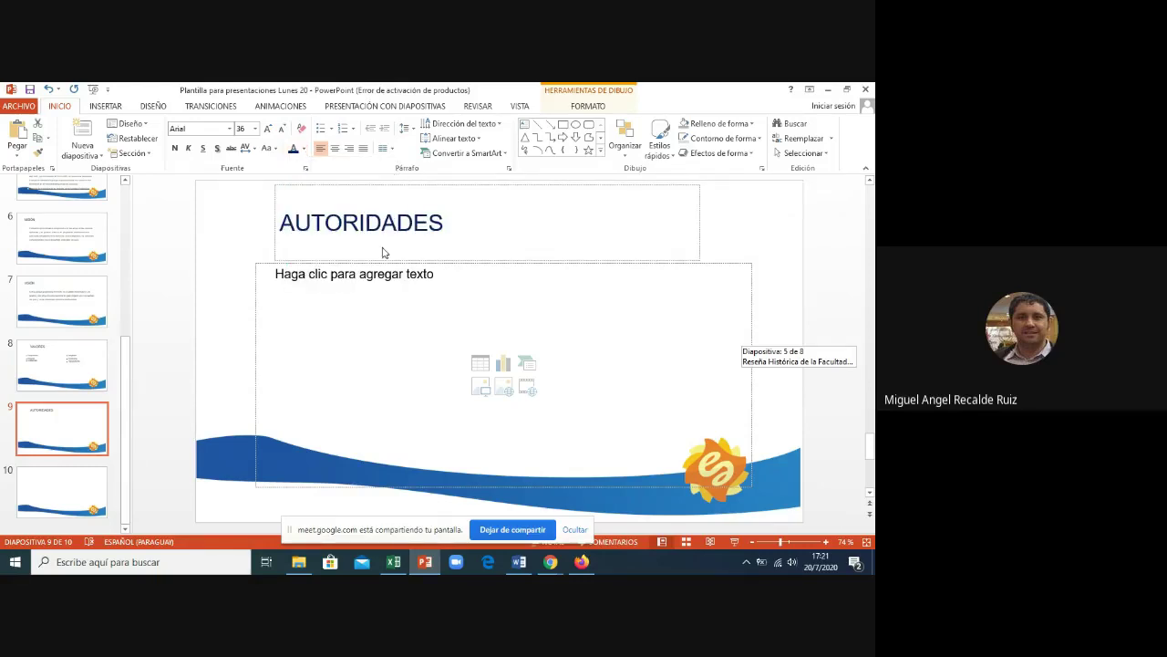
click(362, 339)
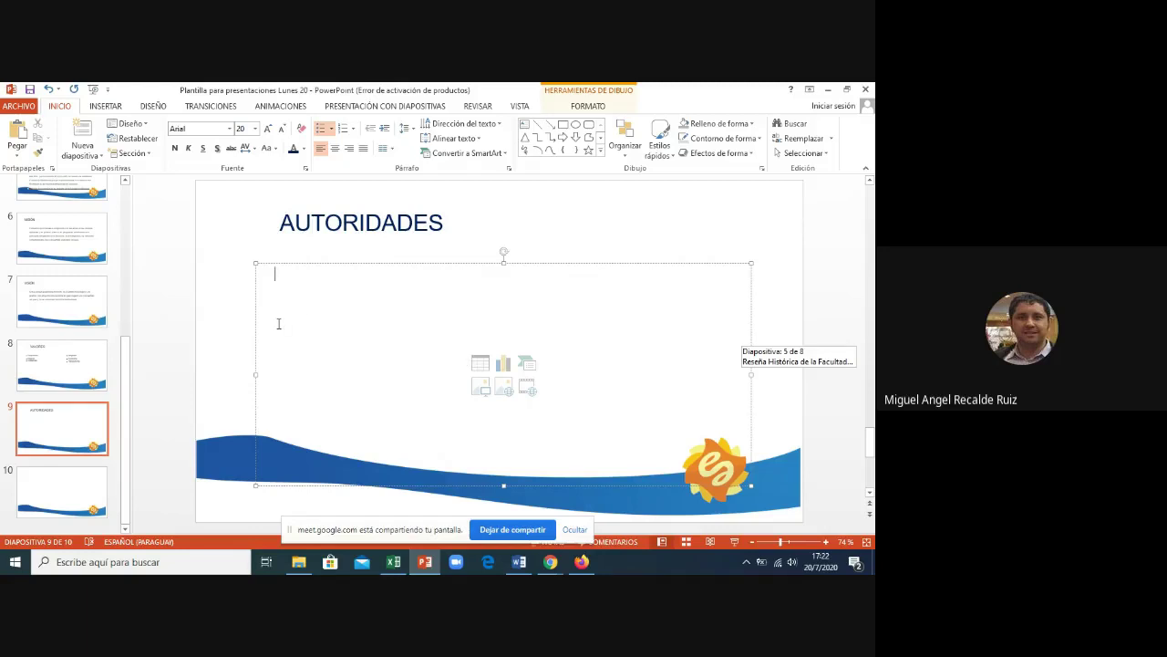
- Switch the deck to Outline view from the VISTA tab and bring up the Google Meet window
click(517, 106)
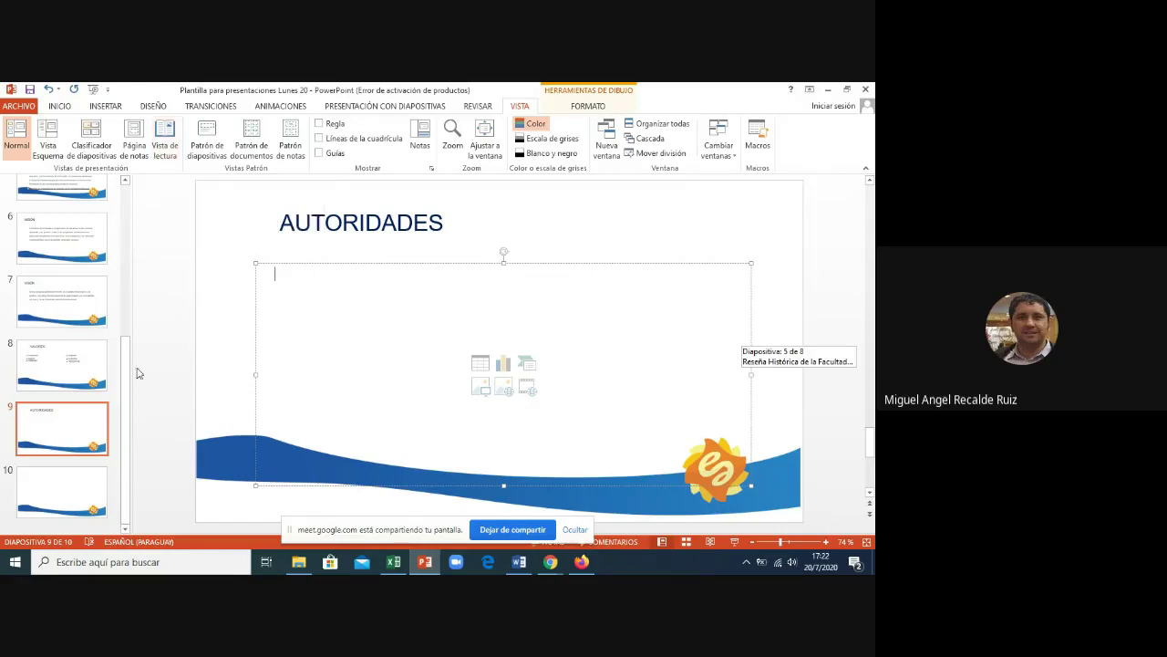
click(48, 139)
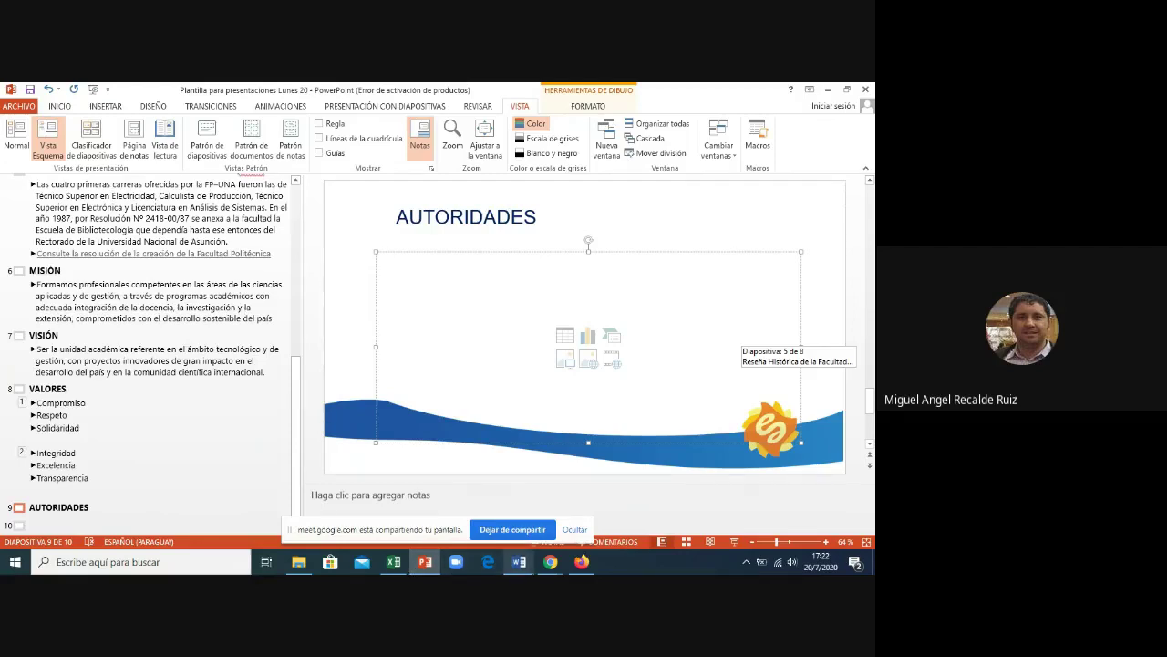
mouse_move(551, 561)
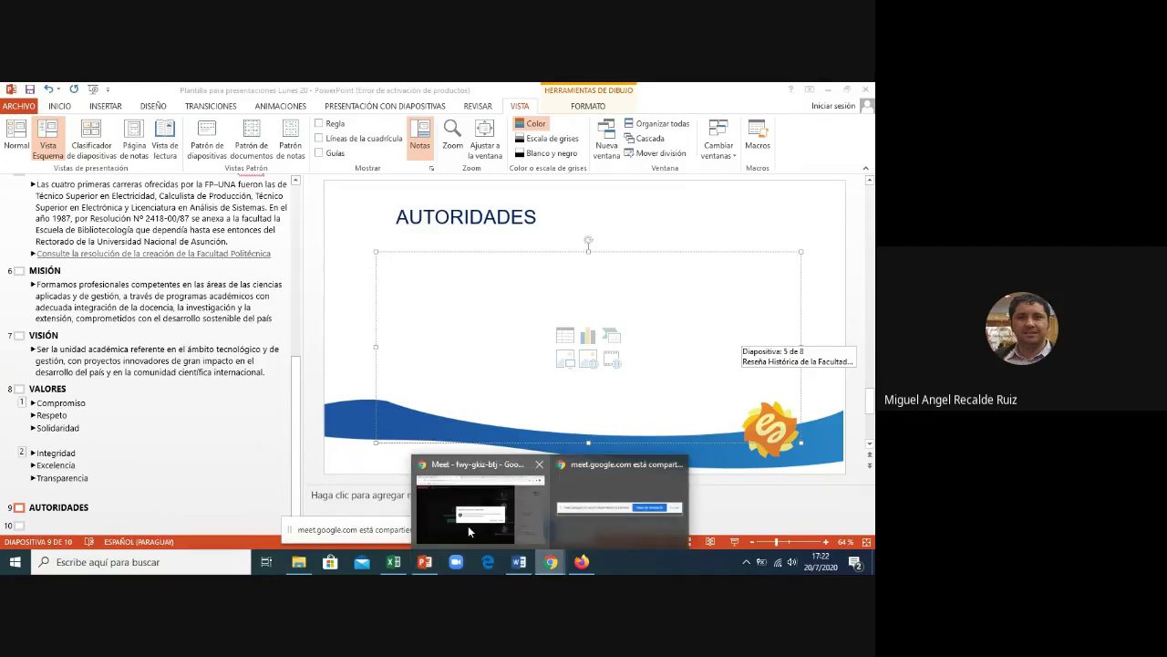
click(468, 525)
- Answer the 'Alguien quiere unirse' join request in Meet and return to PowerPoint
click(559, 392)
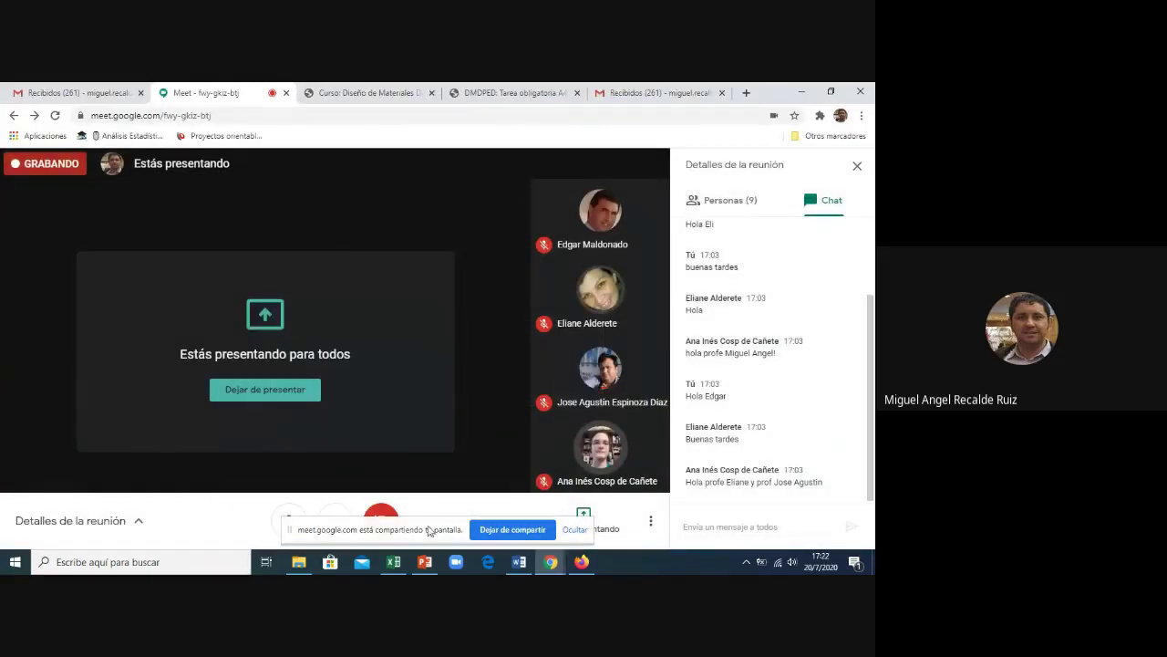
click(424, 560)
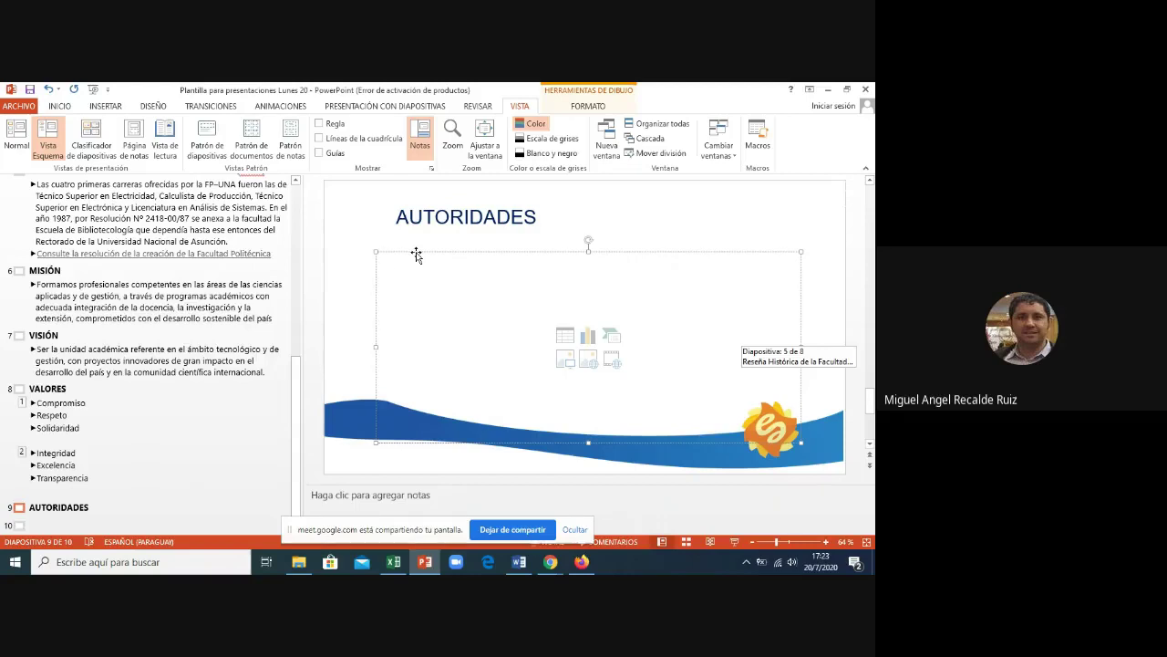
click(59, 106)
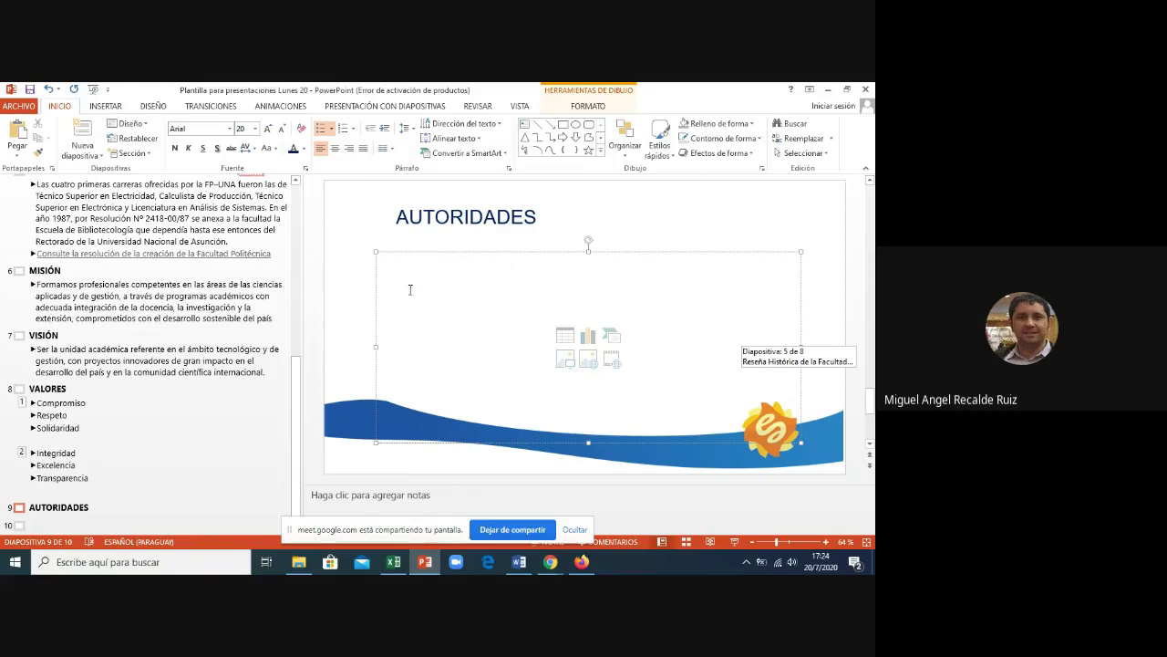
click(563, 339)
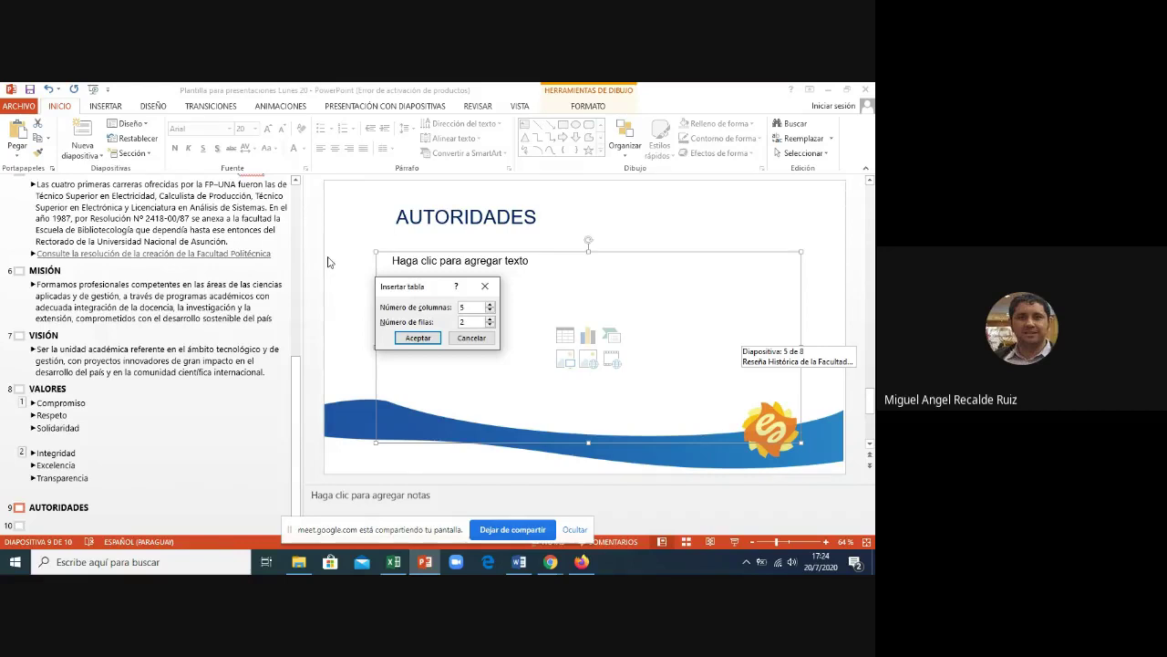
click(484, 286)
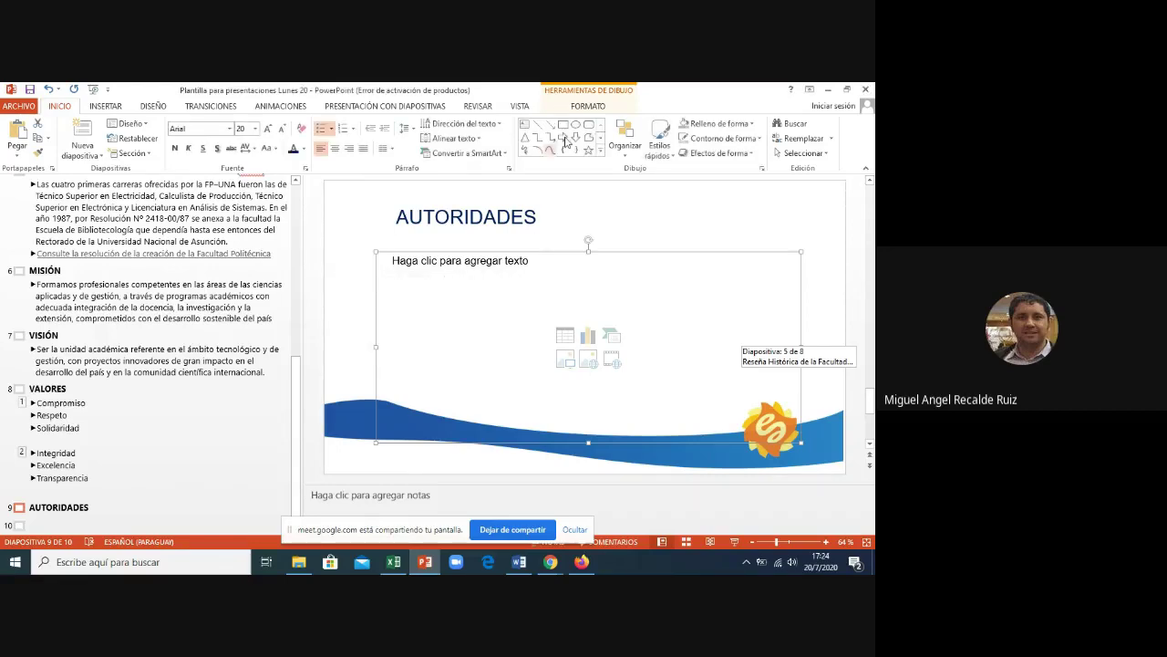
click(517, 105)
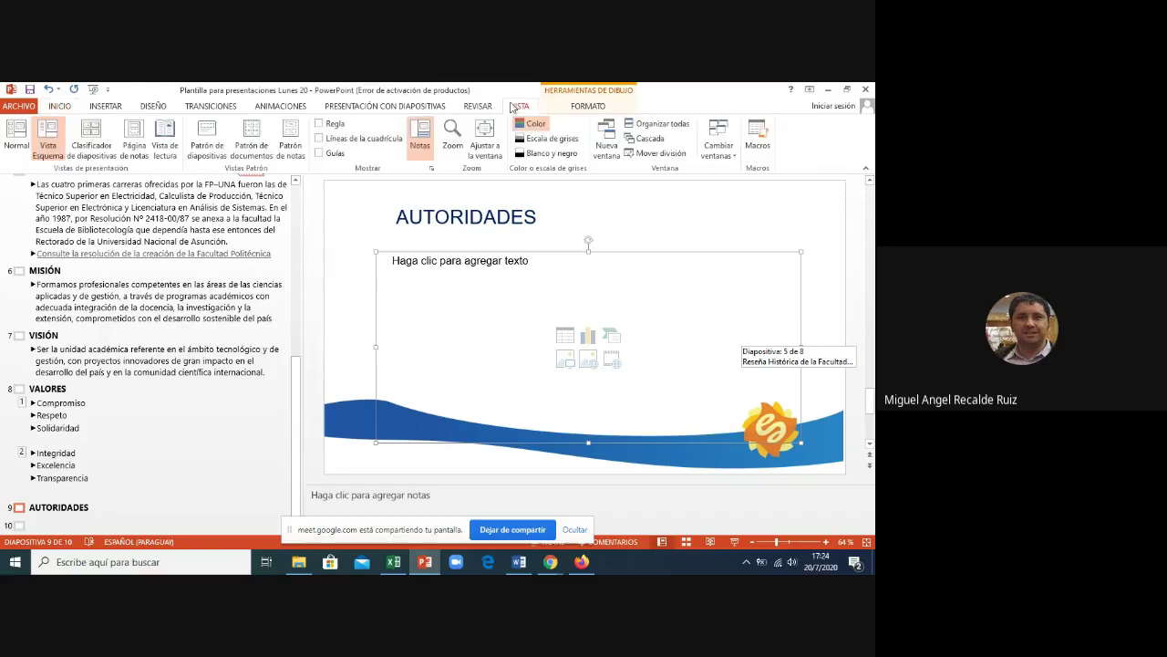
- Return to Normal view, check the Word Autoridades table, and start a 10-row table on AUTORIDADES
click(23, 152)
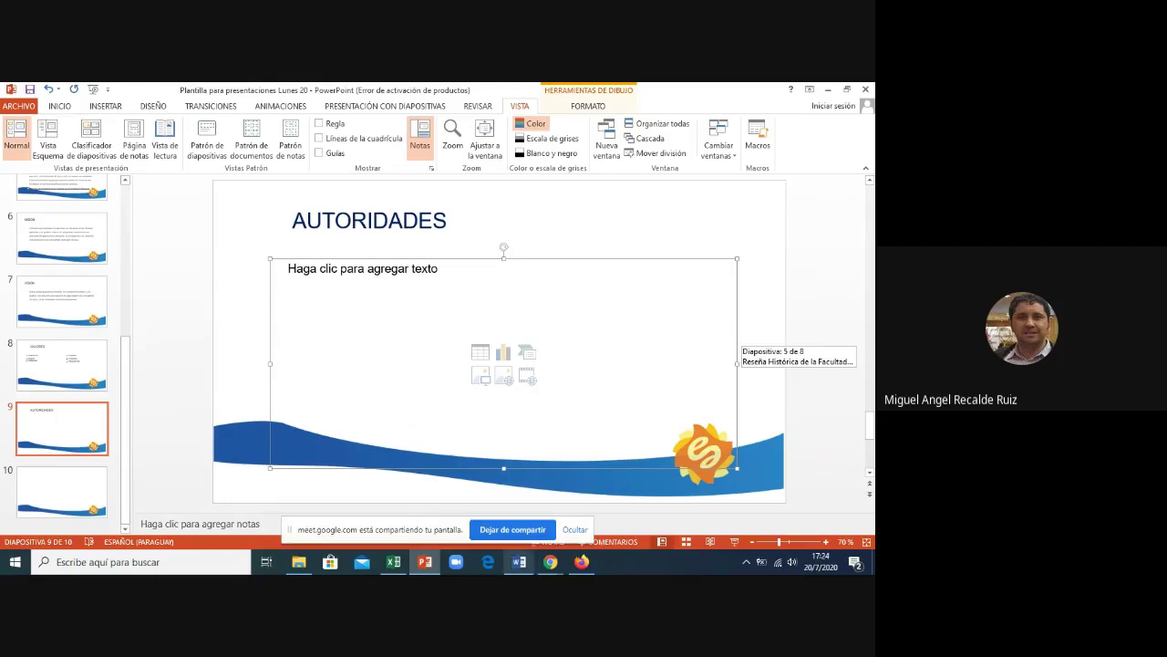
click(518, 562)
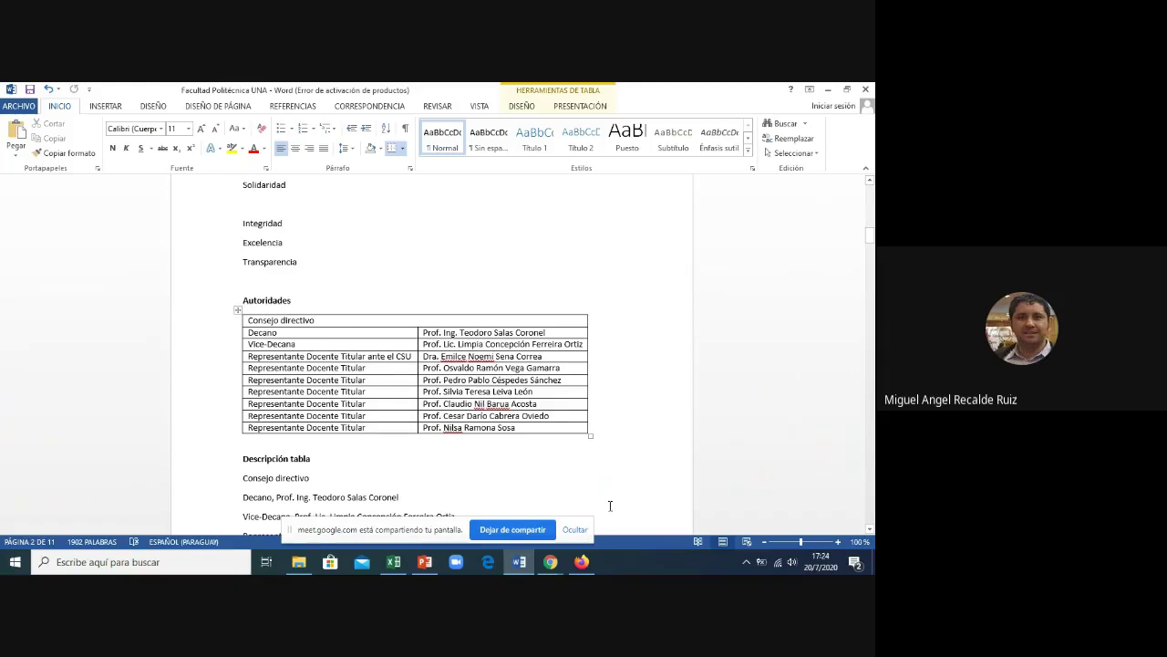
click(424, 562)
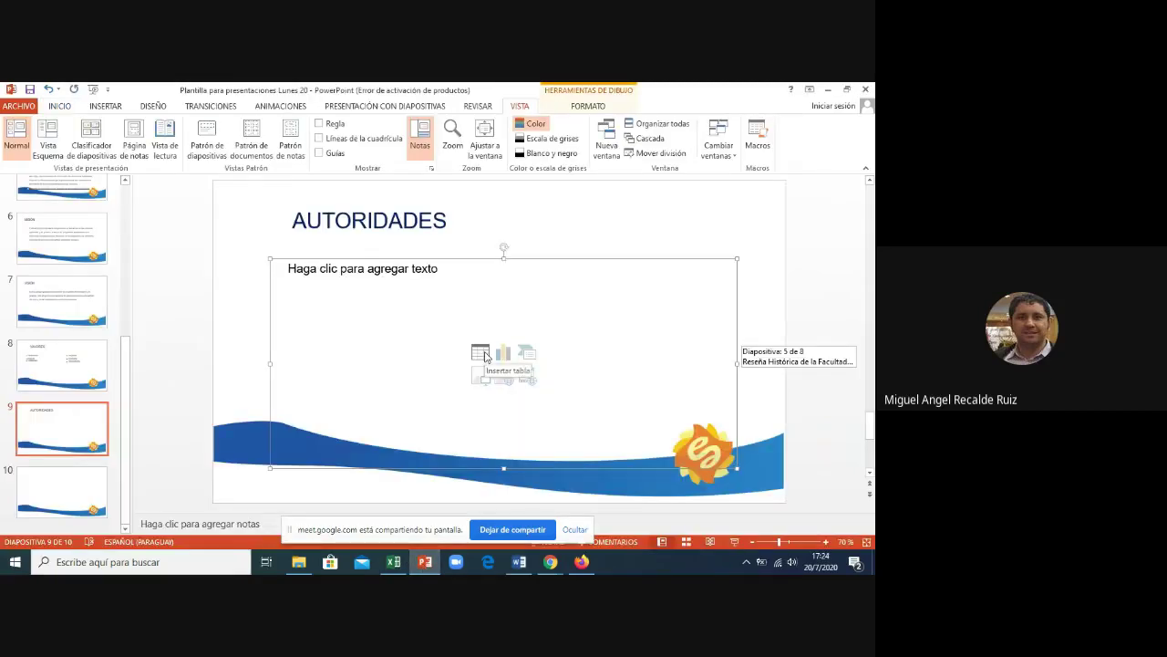
click(481, 353)
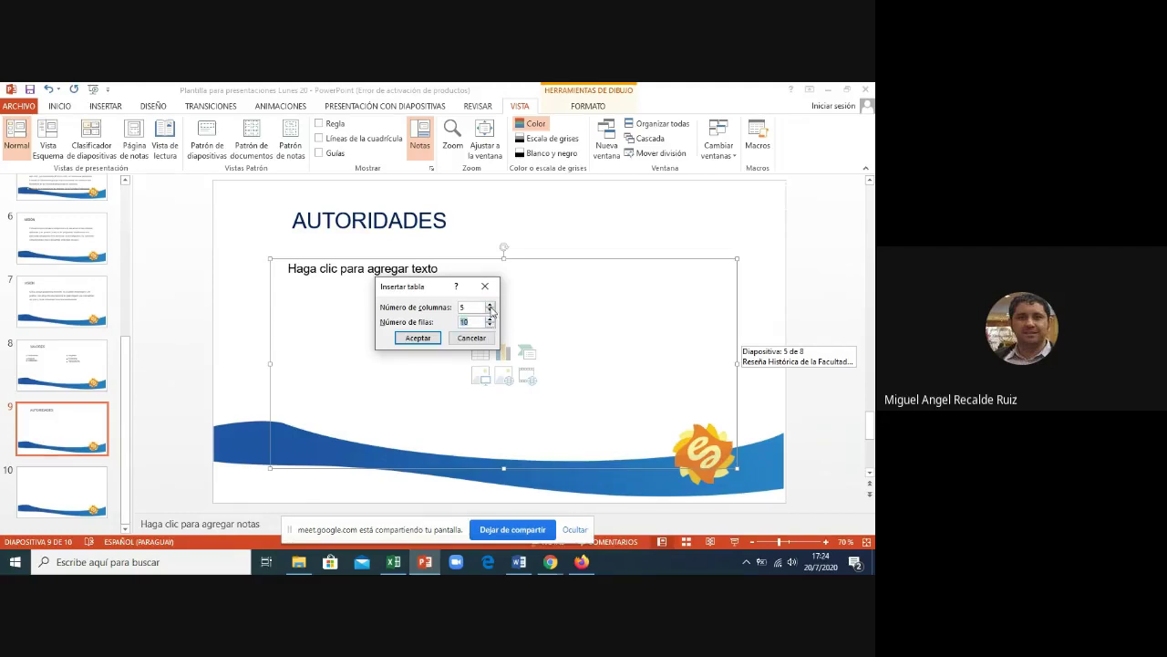
- Insert a 2-column, 10-row table on AUTORIDADES and browse the table styles gallery unchanged
click(490, 310)
click(422, 338)
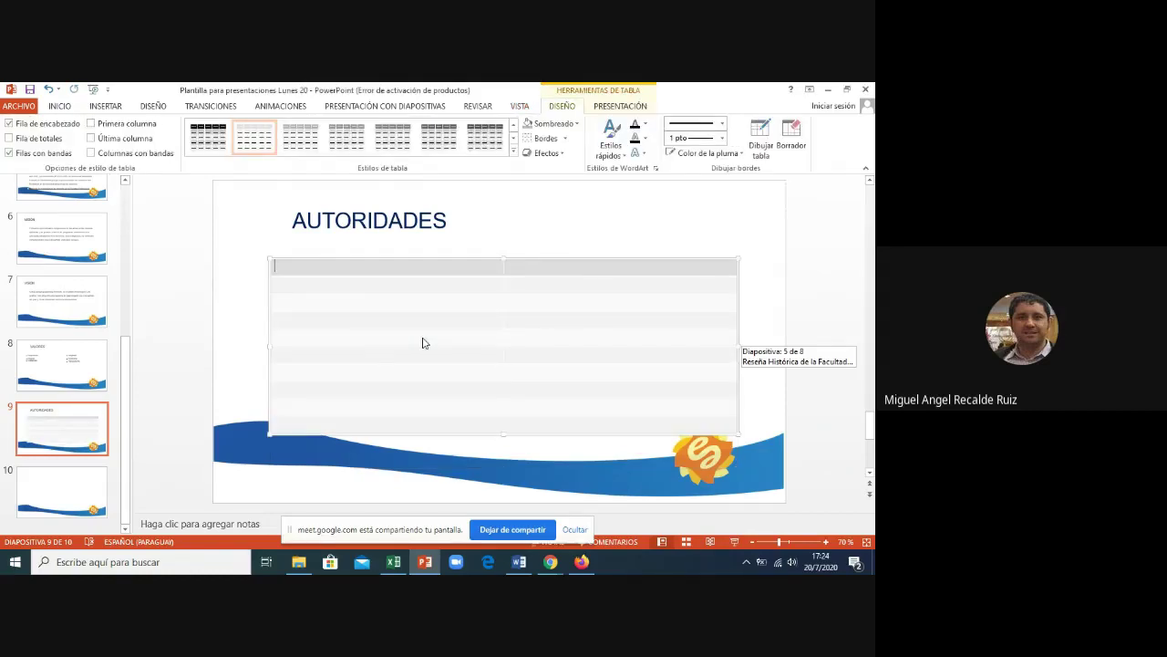
click(513, 155)
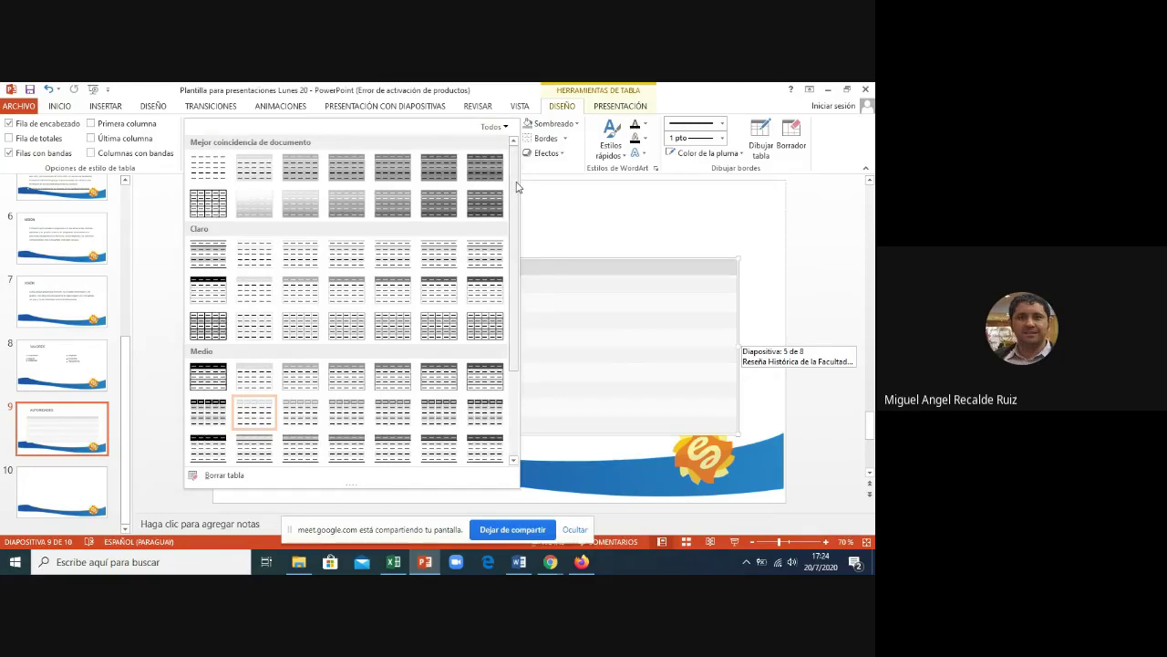
mouse_move(518, 189)
mouse_down()
mouse_move(517, 236)
mouse_move(514, 213)
mouse_up()
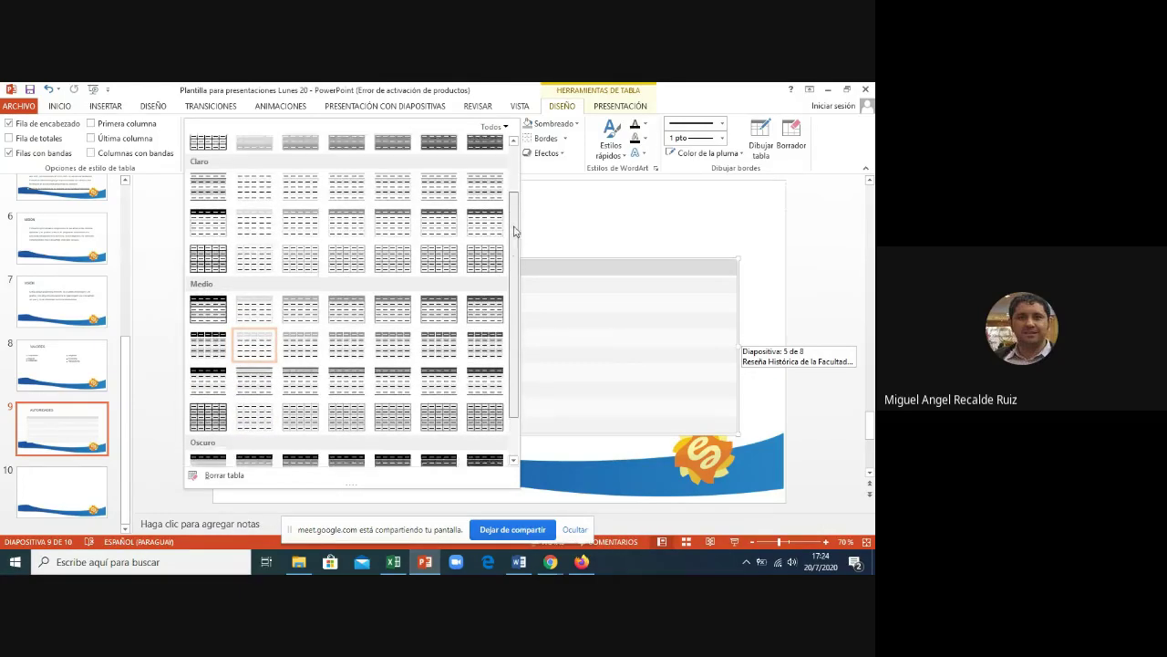
click(571, 244)
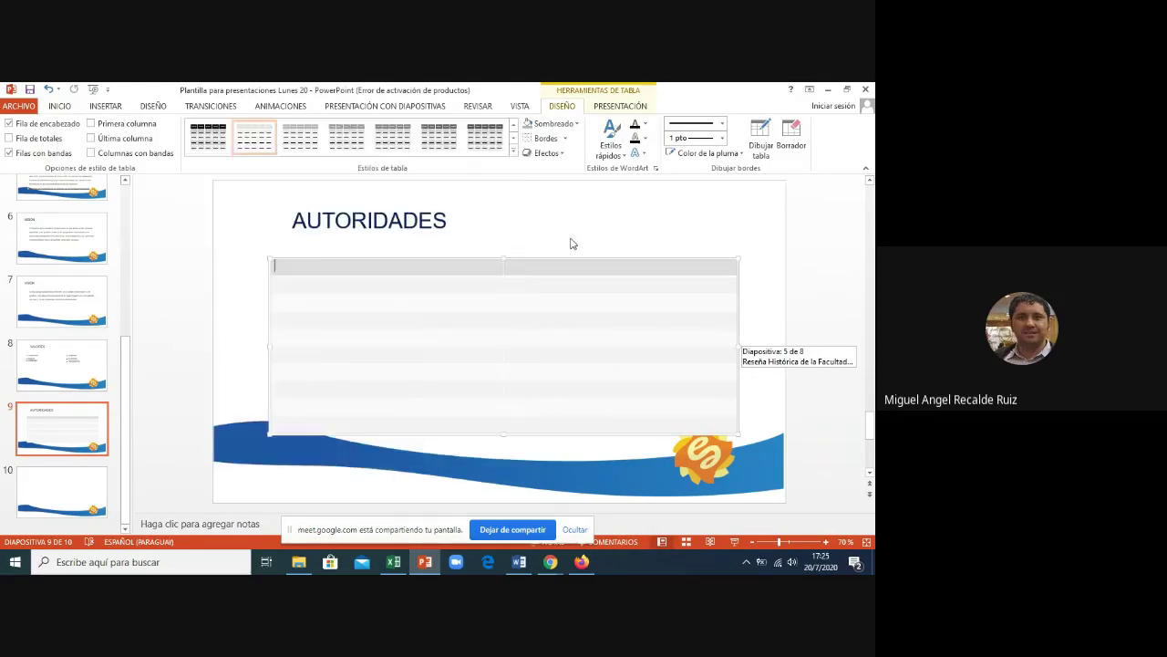
click(519, 561)
- Paste 'Consejo directivo' from Word into the first cell and merge the header row cells
drag(315, 321, 249, 322)
key(ctrl+c)
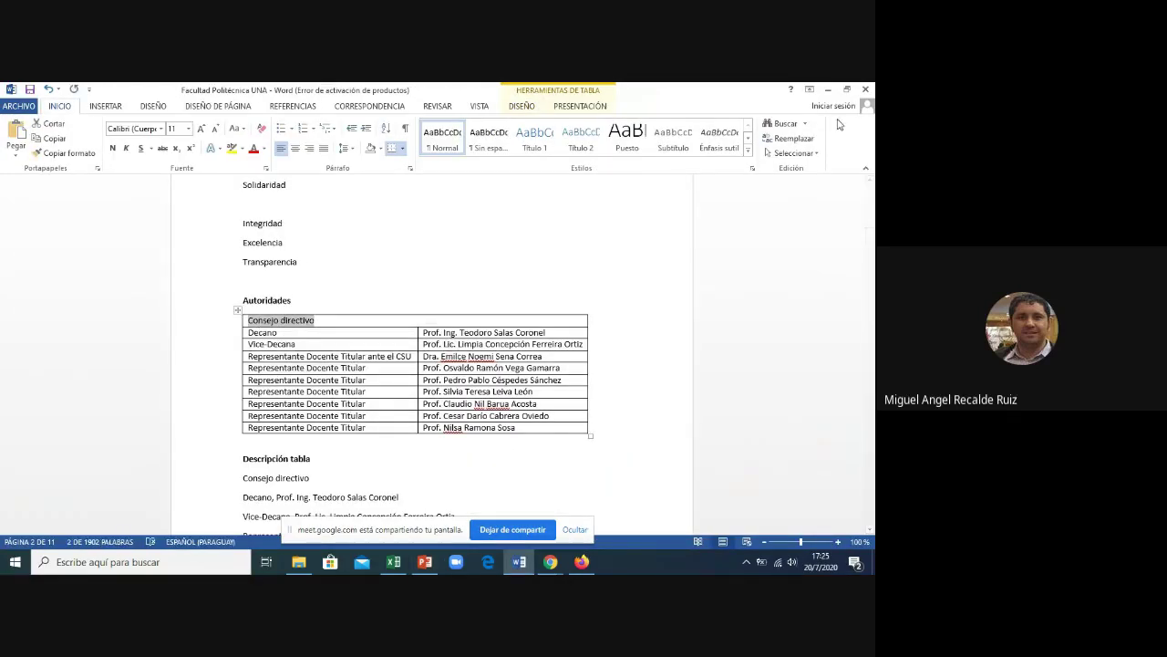
click(828, 91)
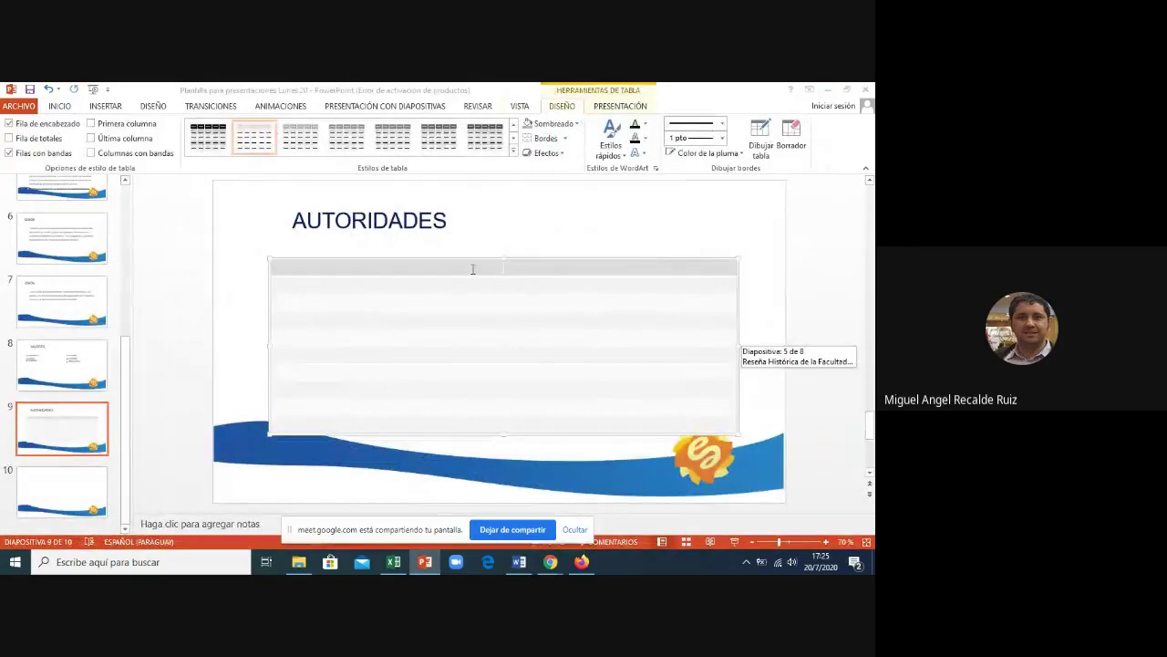
key(ctrl+v)
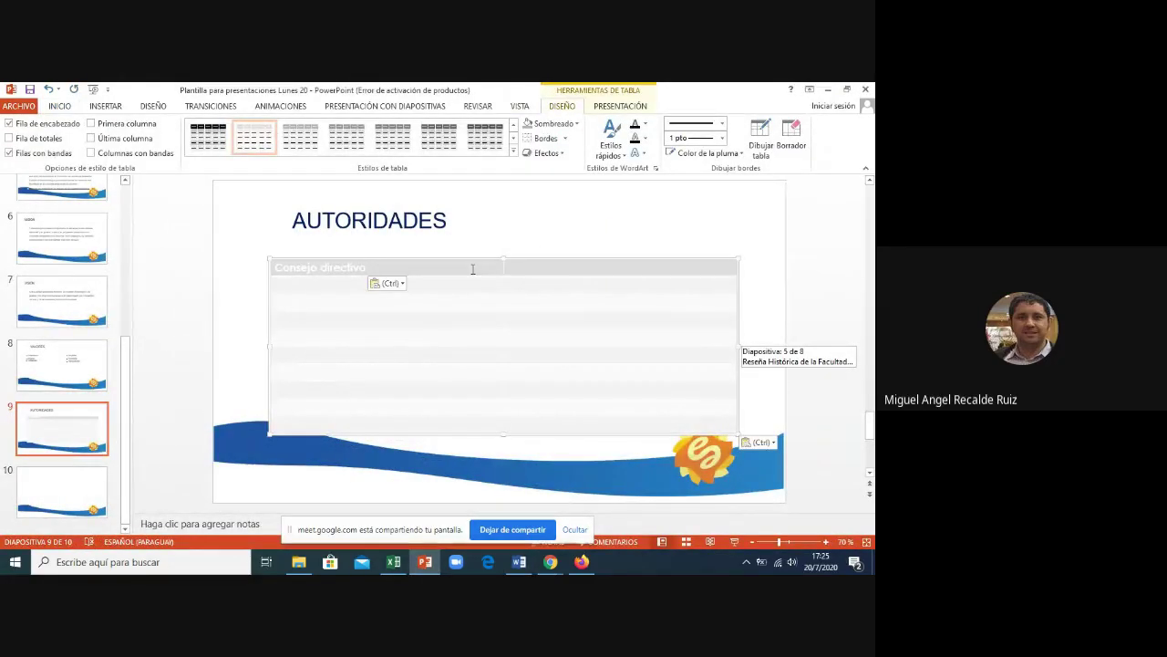
click(523, 267)
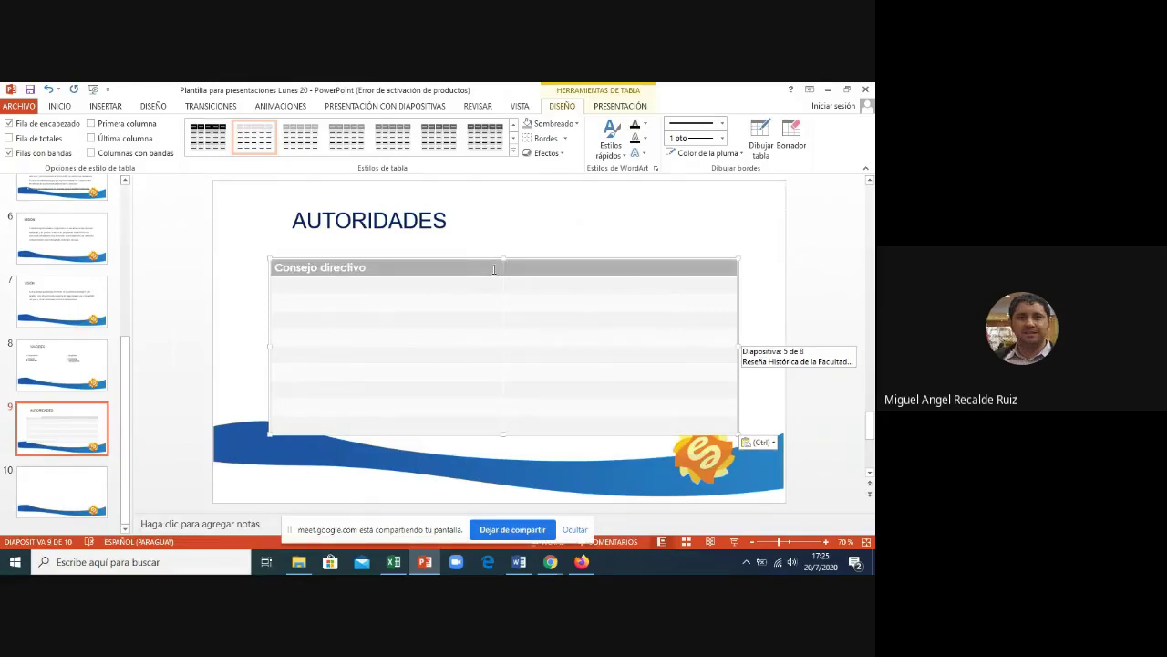
right_click(493, 269)
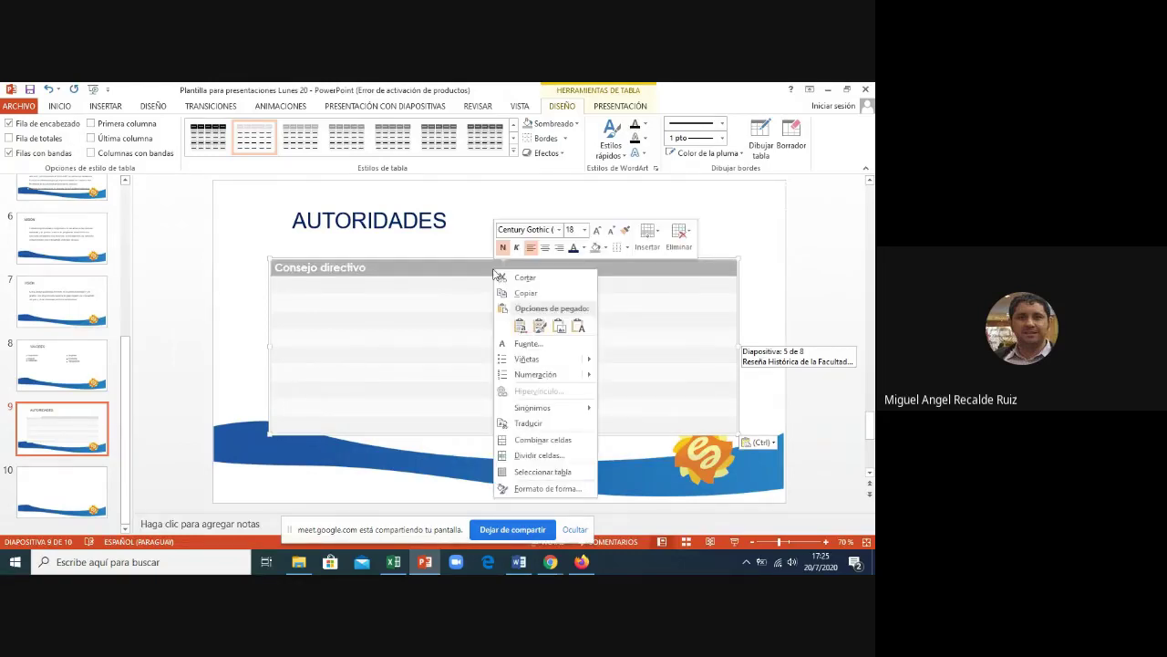
click(543, 442)
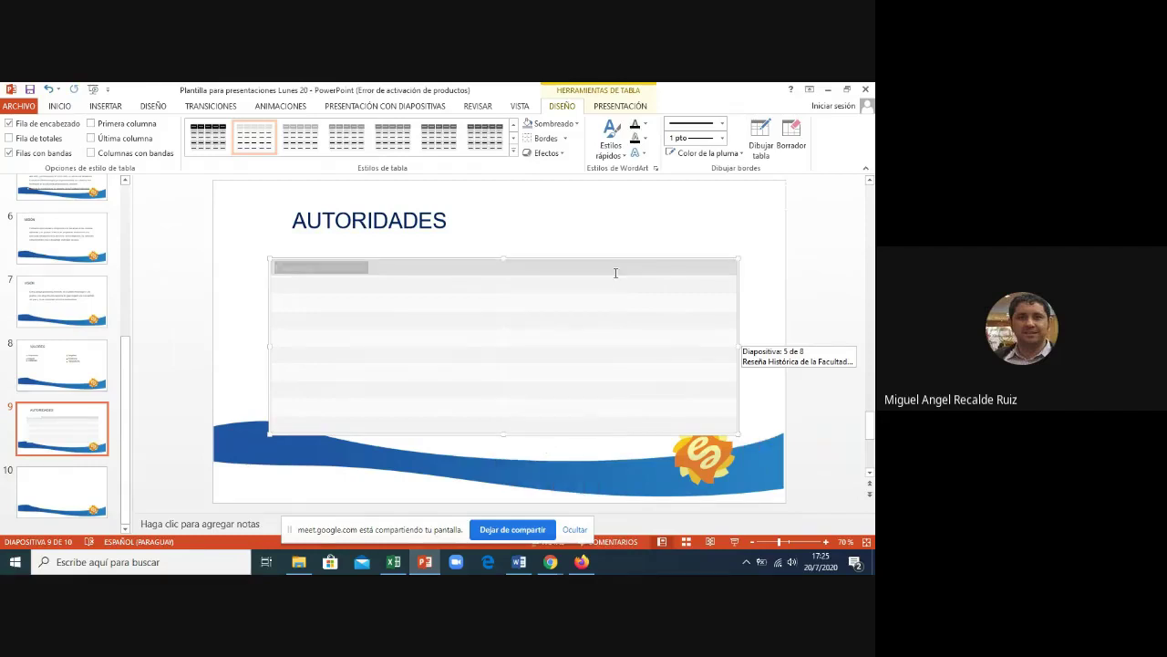
click(472, 272)
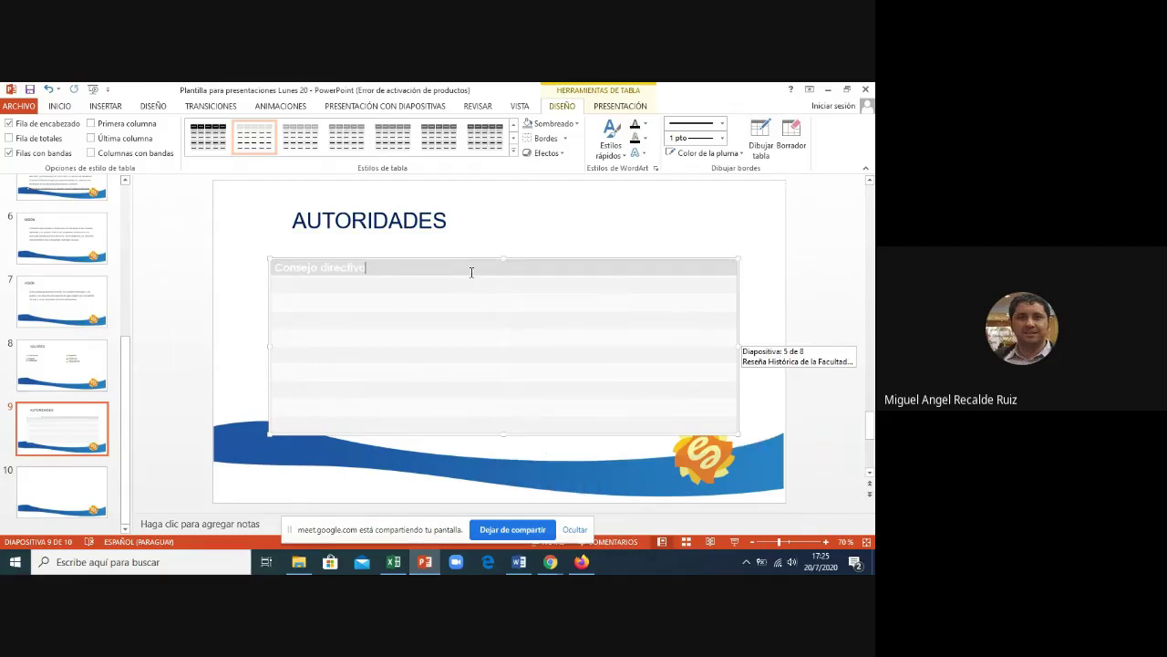
- Shade the merged Consejo directivo header row blue
click(577, 124)
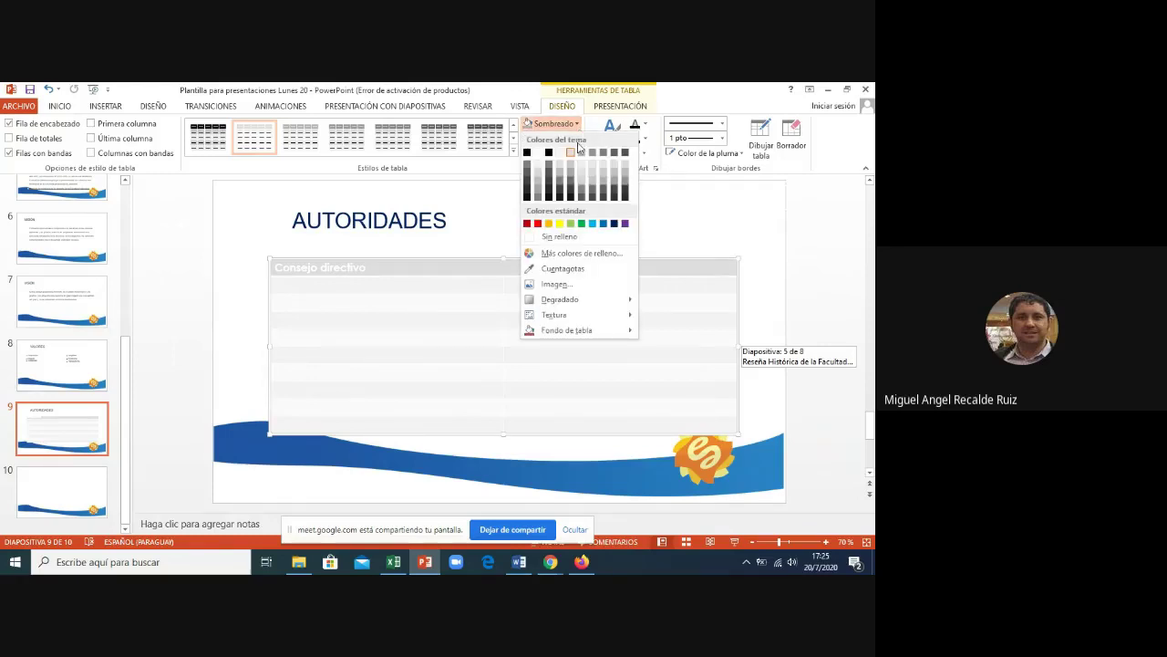
click(603, 224)
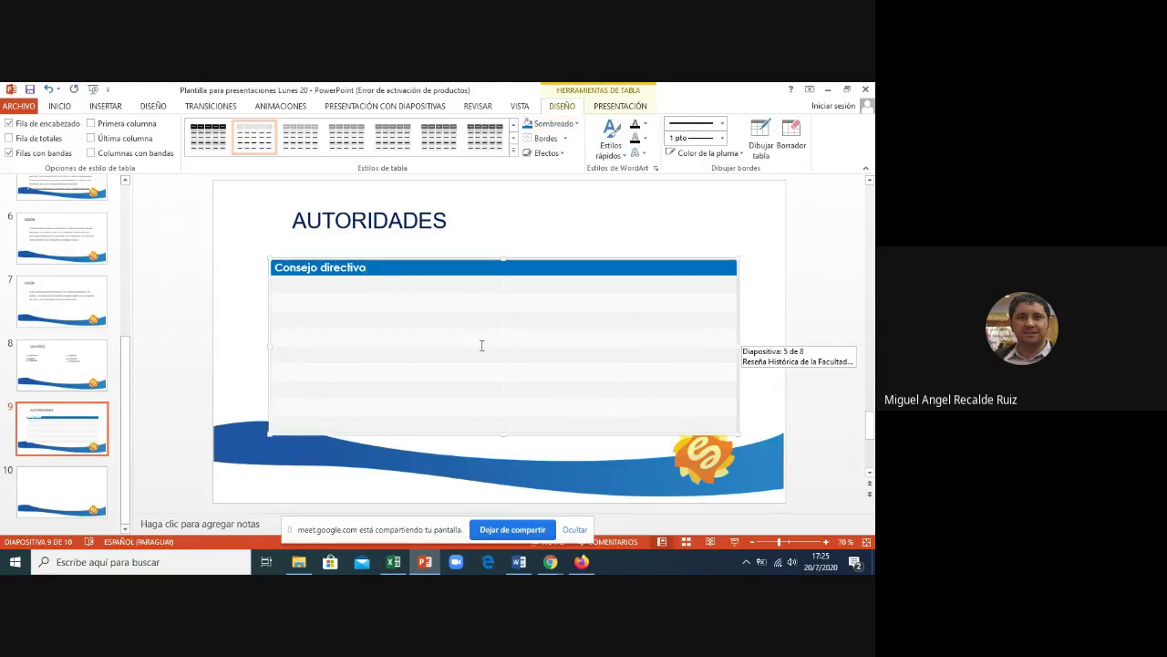
click(520, 562)
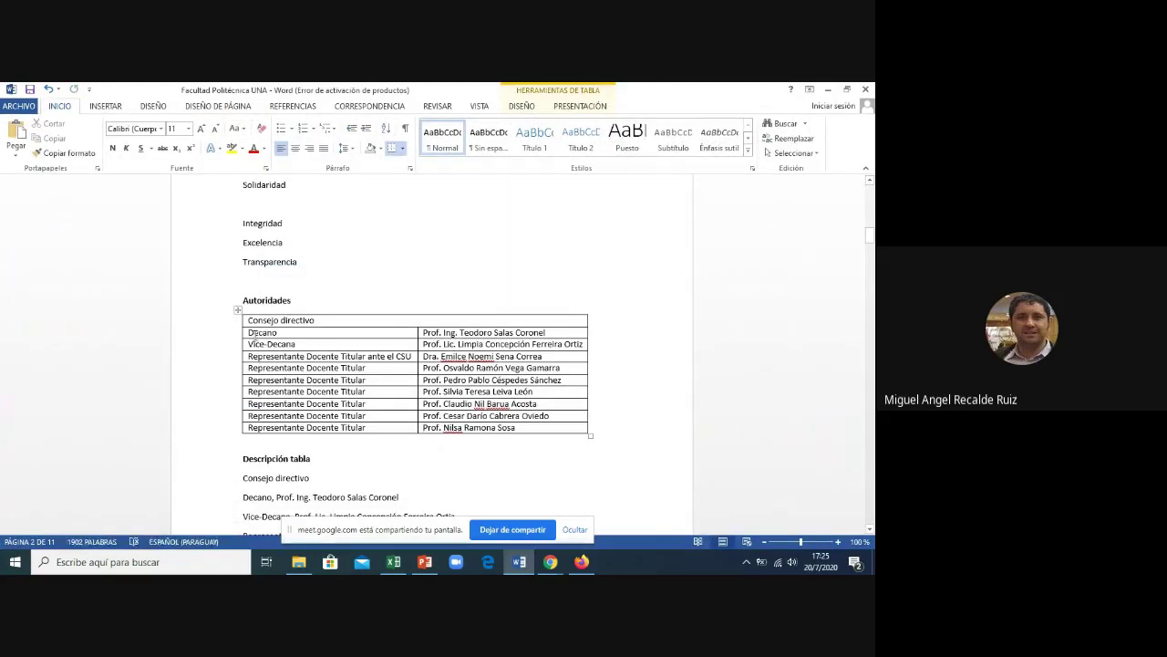
- Copy the position titles from the Word table into the slide table's left column
drag(249, 332, 315, 343)
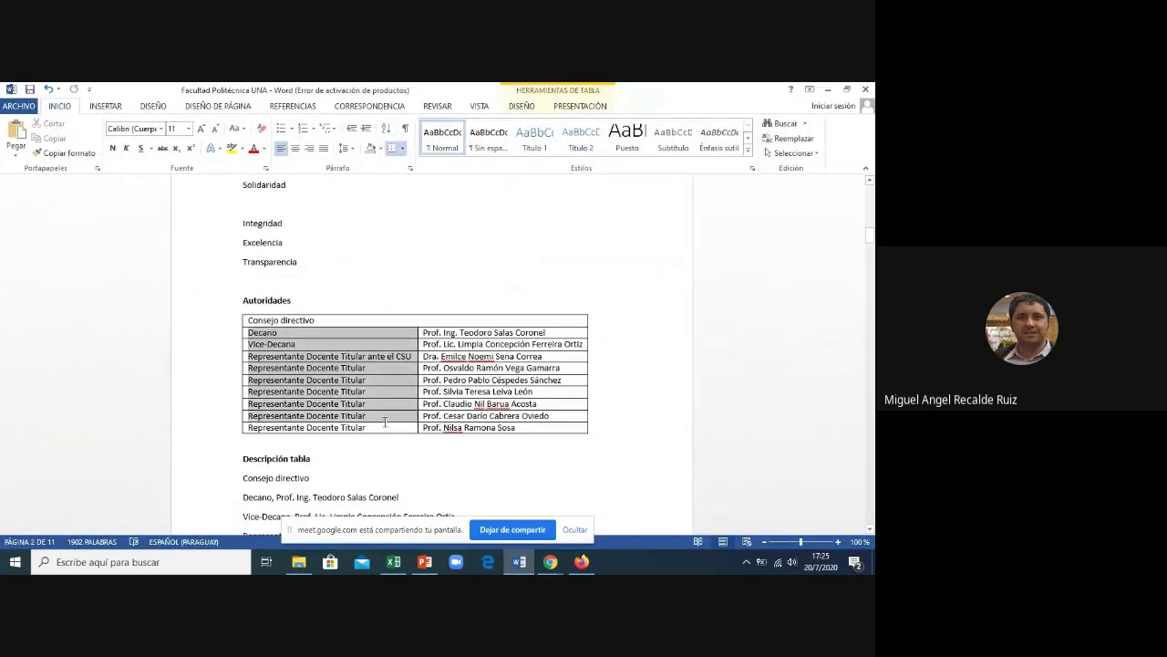
drag(315, 343, 384, 430)
key(ctrl+c)
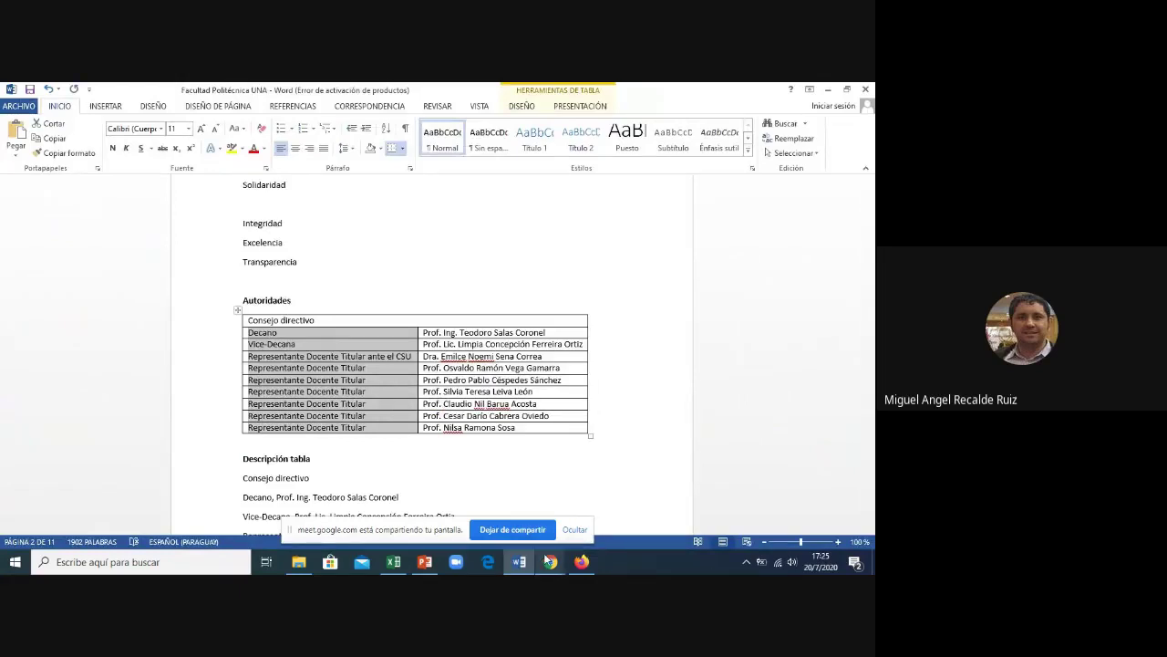
click(424, 562)
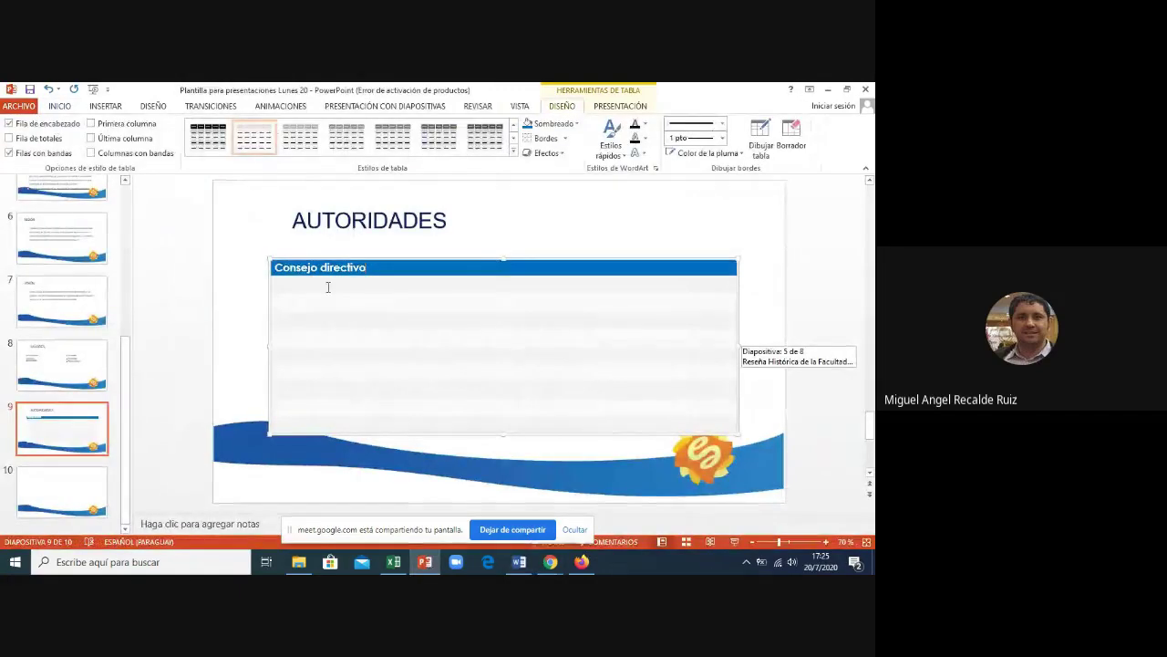
drag(329, 284, 403, 422)
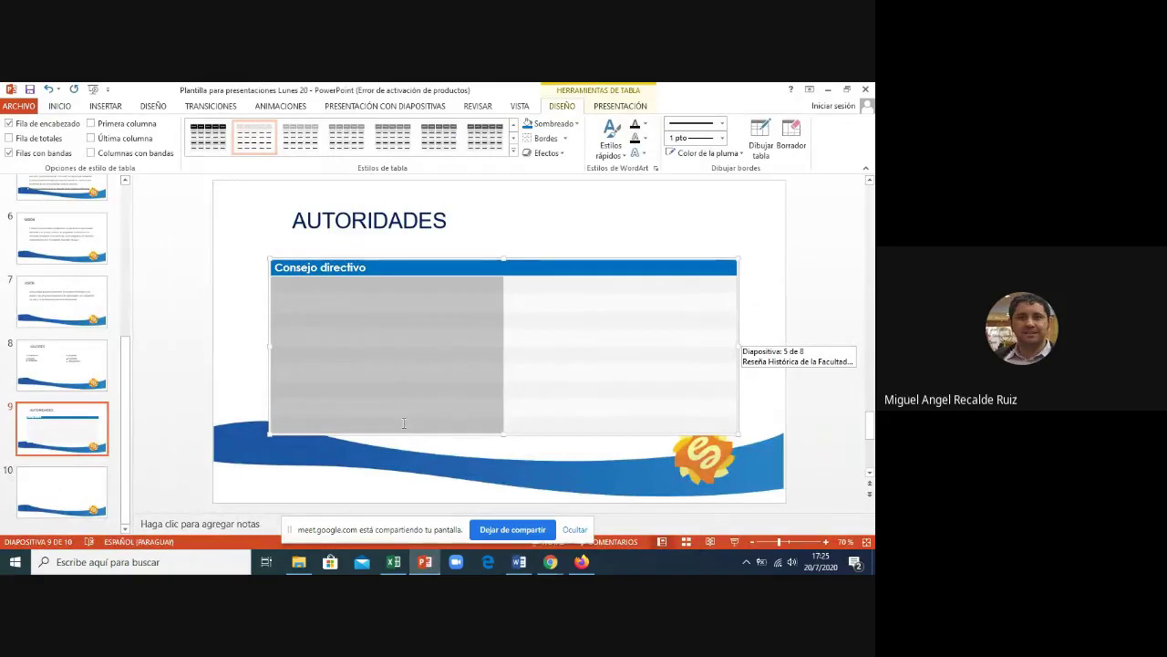
key(ctrl+v)
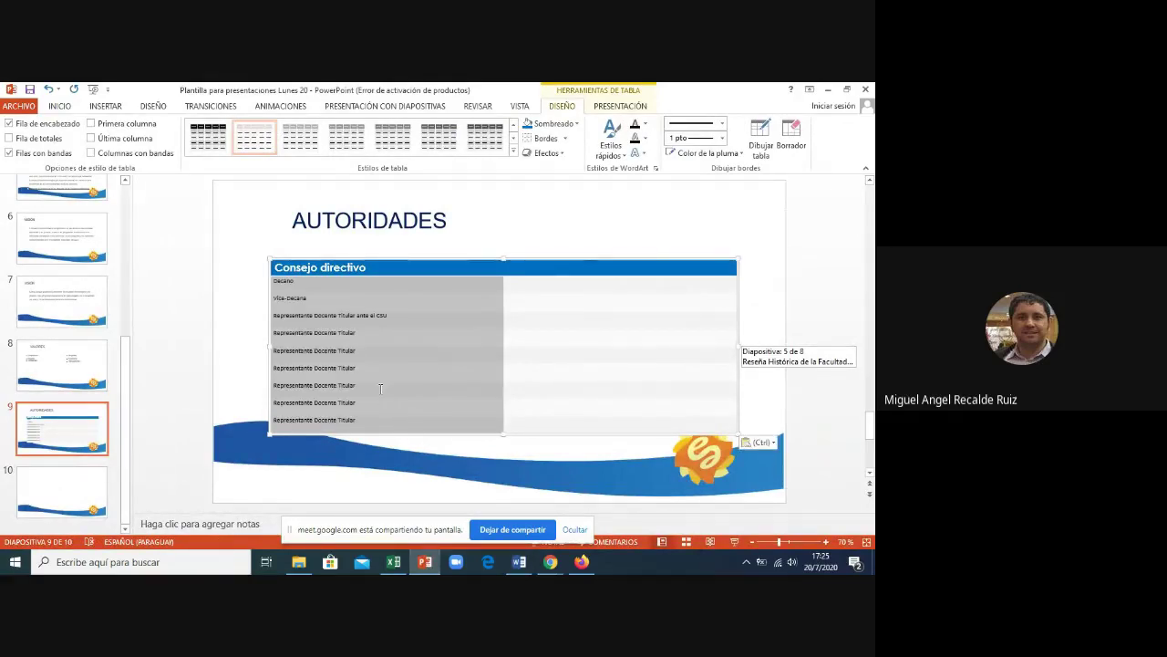
- Copy the officials' names from Word into the slide table's second column
click(517, 564)
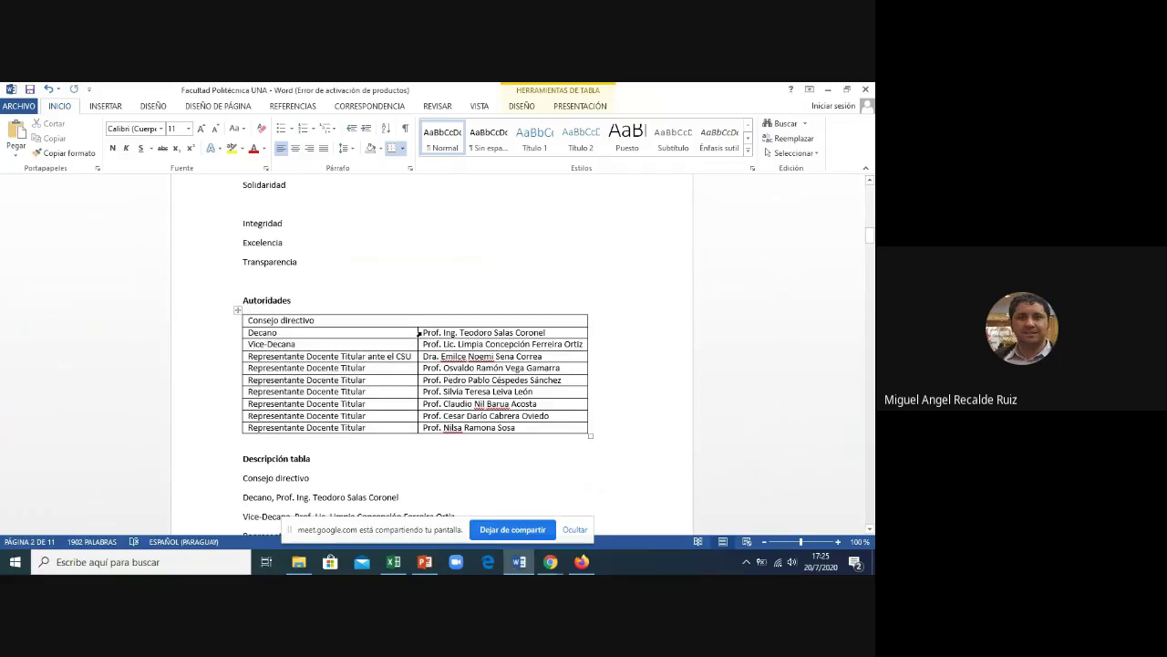
drag(424, 333, 531, 426)
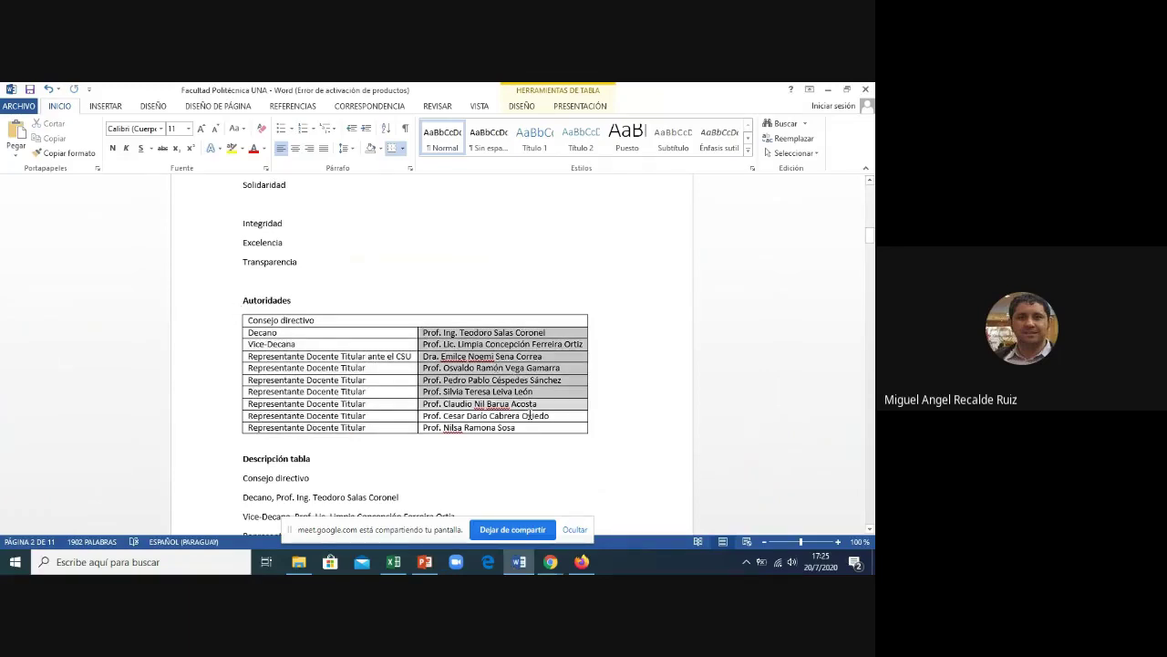
click(425, 561)
drag(528, 279, 538, 418)
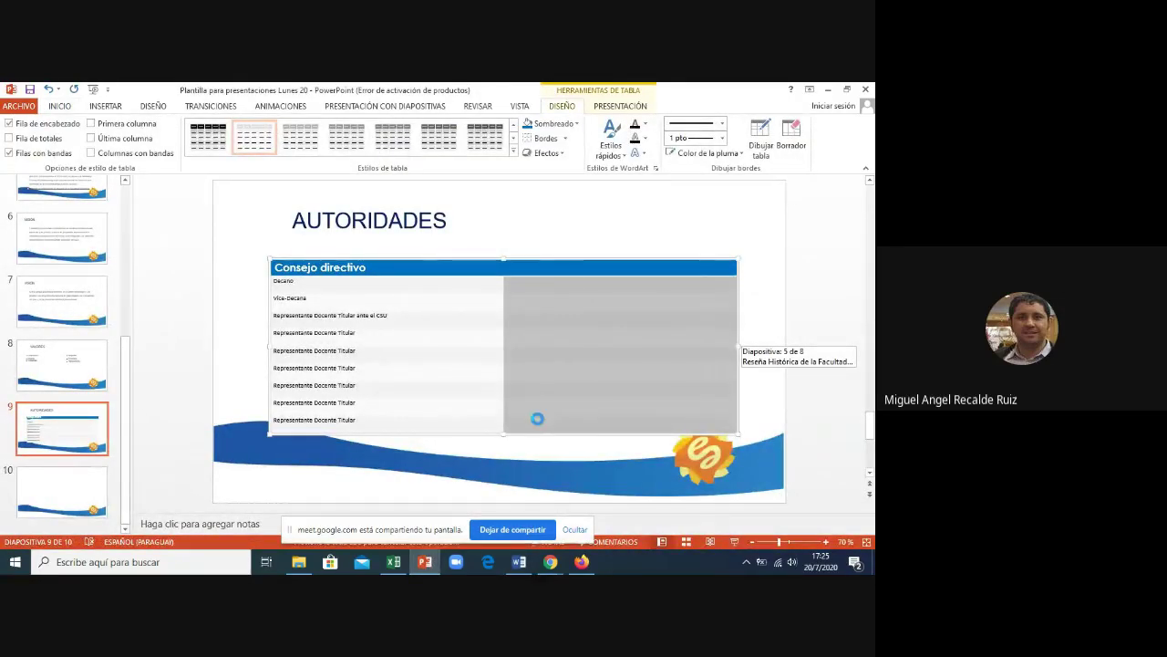
key(ctrl+v)
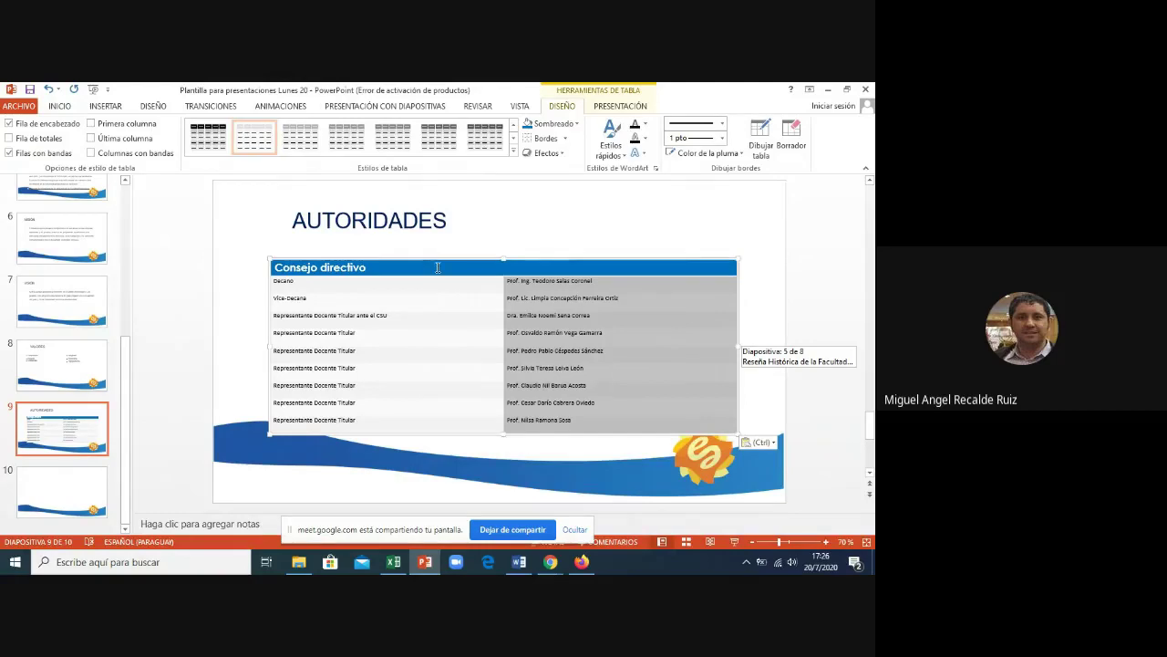
- Stretch the table taller and down-left, undoing an accidental narrowing
click(503, 258)
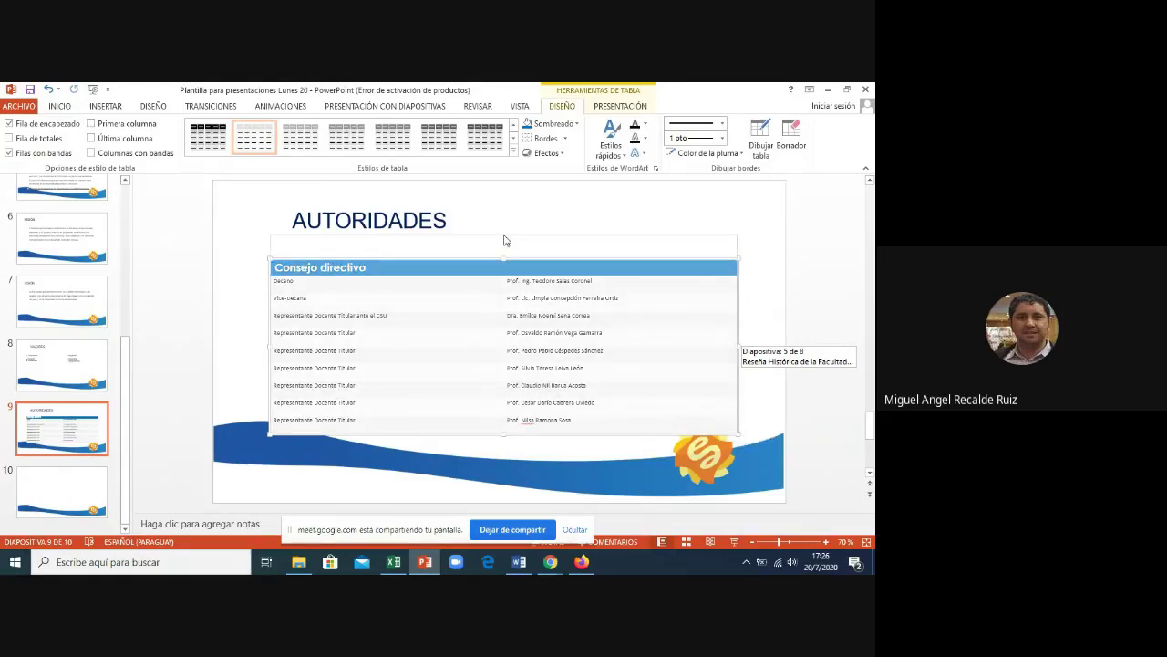
drag(503, 244, 503, 236)
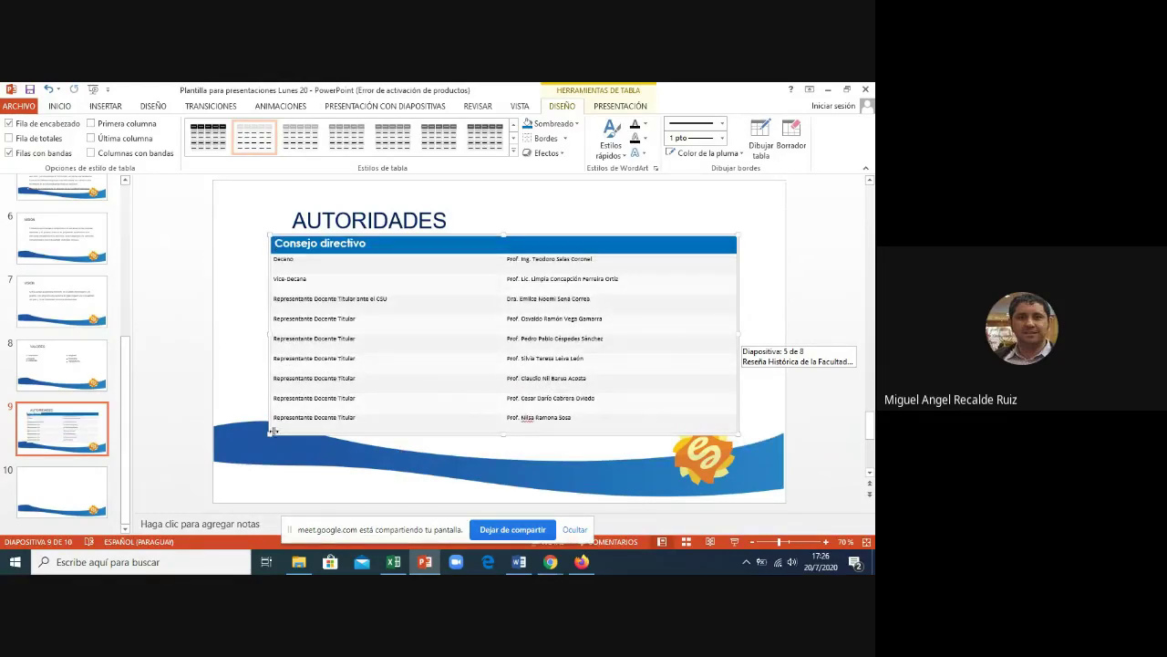
drag(270, 435, 255, 470)
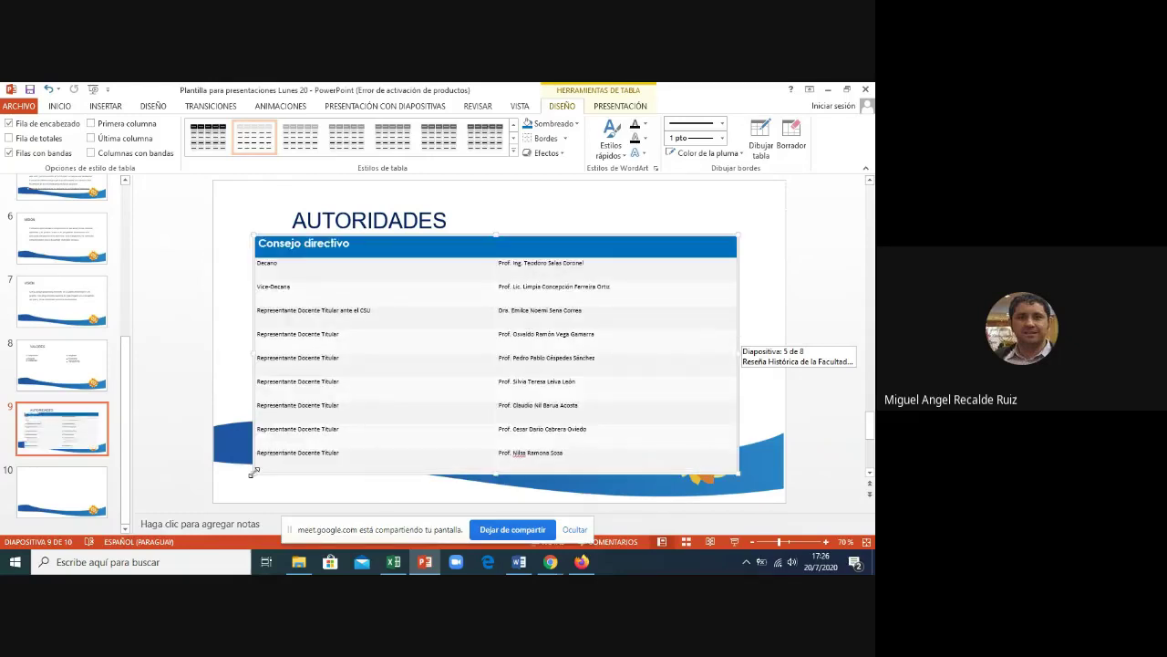
click(60, 107)
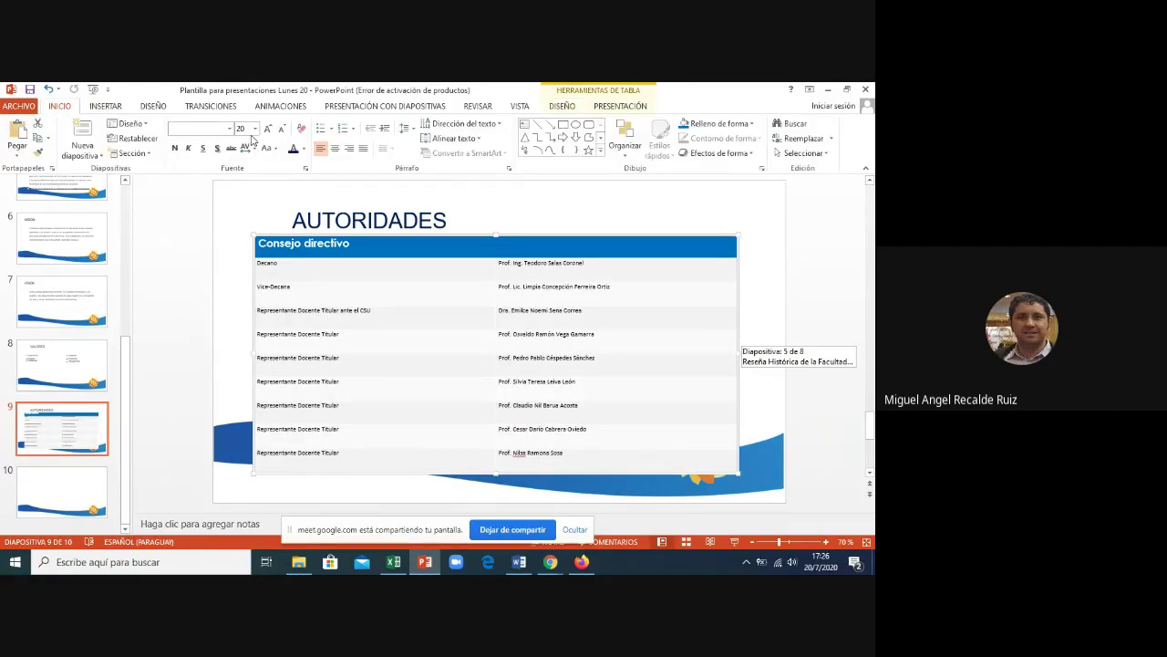
drag(256, 265, 336, 273)
key(ctrl+z)
- Enlarge the font of all table cells, widen the table, and nudge it slightly left
drag(567, 455, 280, 268)
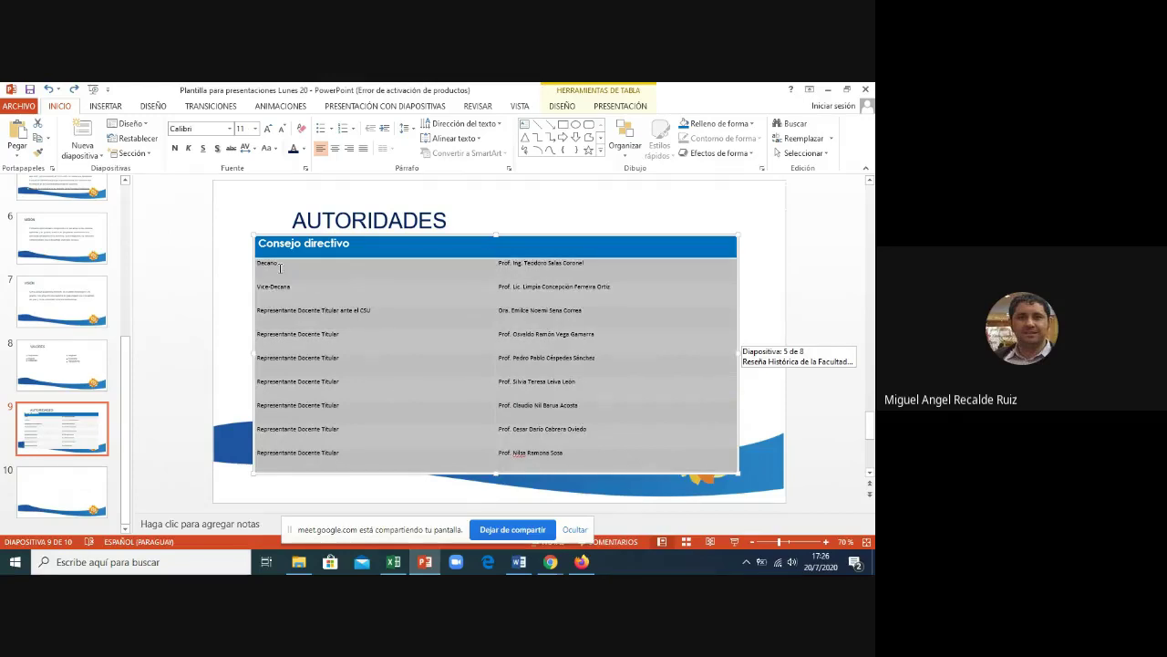
click(255, 129)
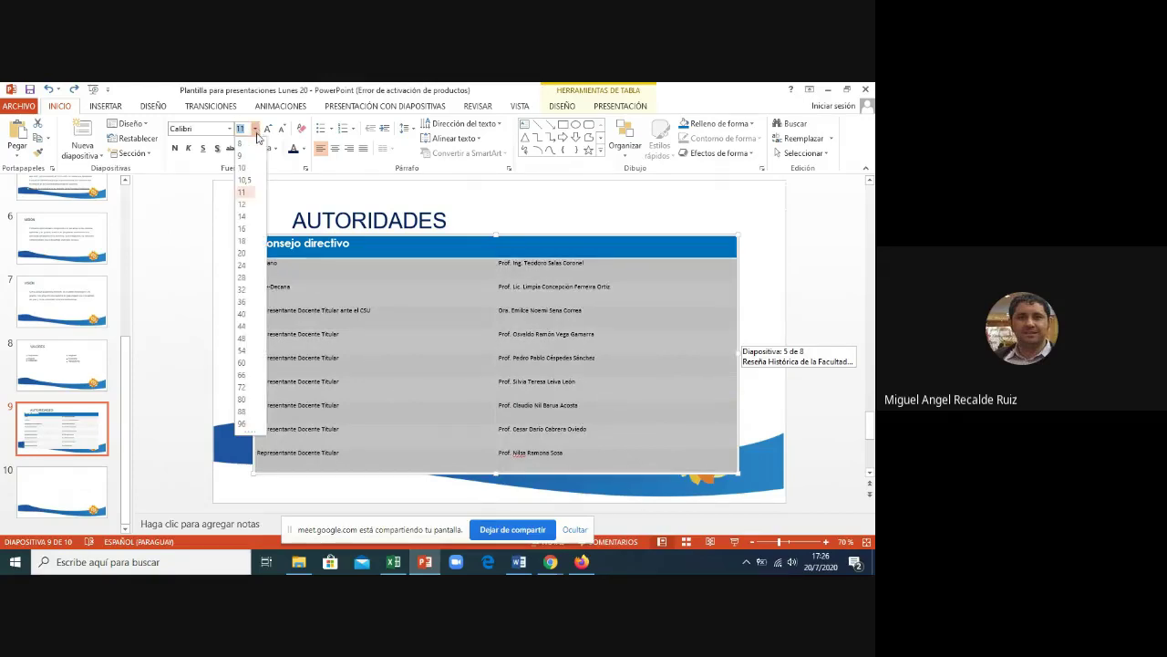
click(244, 267)
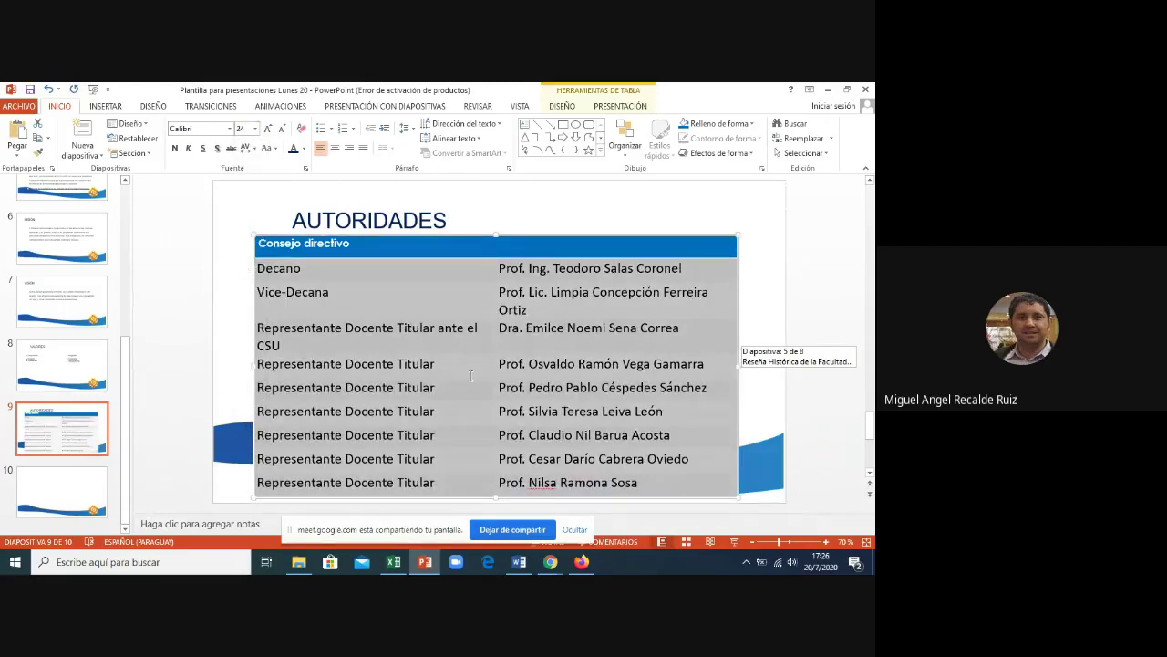
click(586, 317)
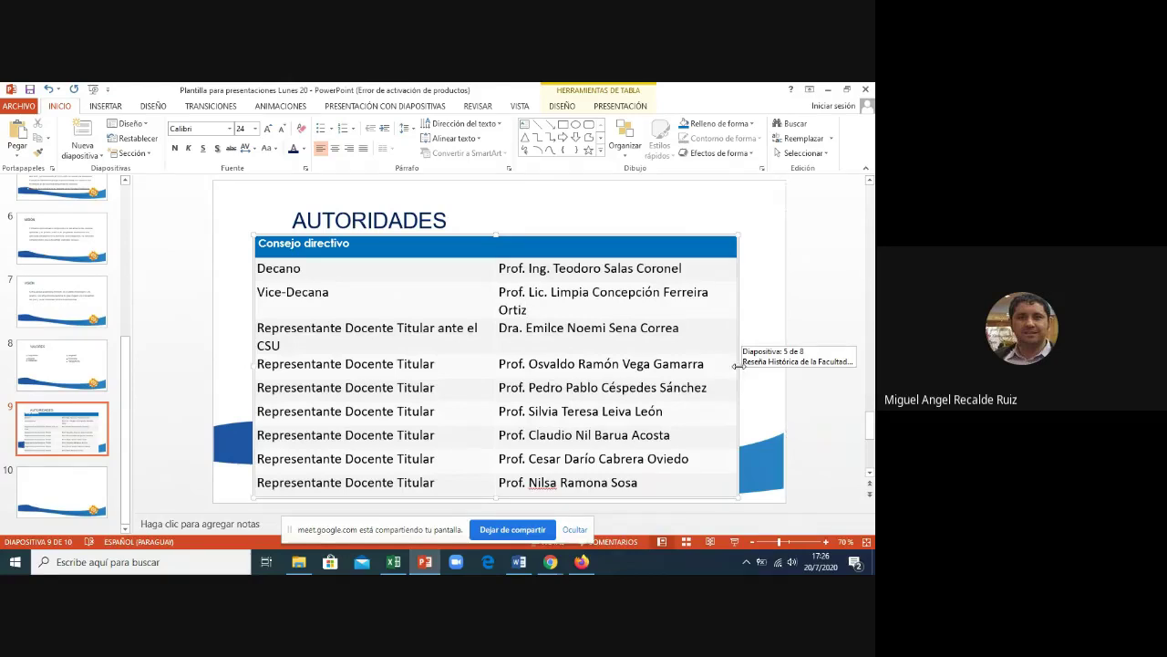
drag(736, 365, 774, 369)
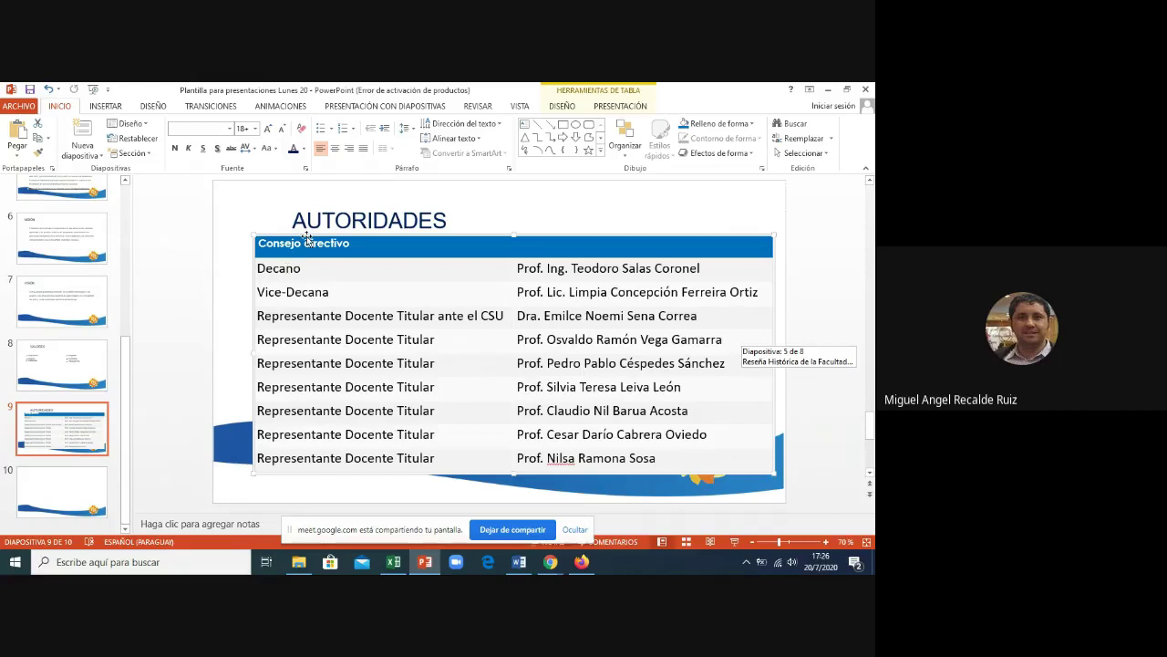
key(Left)
key(Left)
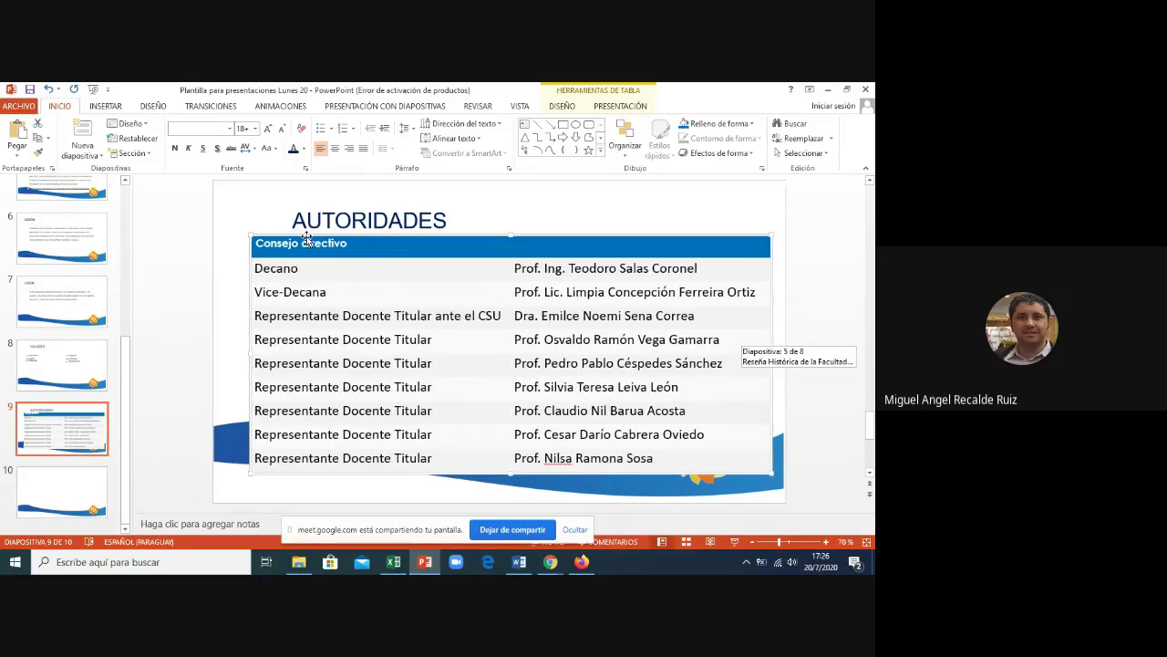
key(Left)
key(Left)
key(Left)
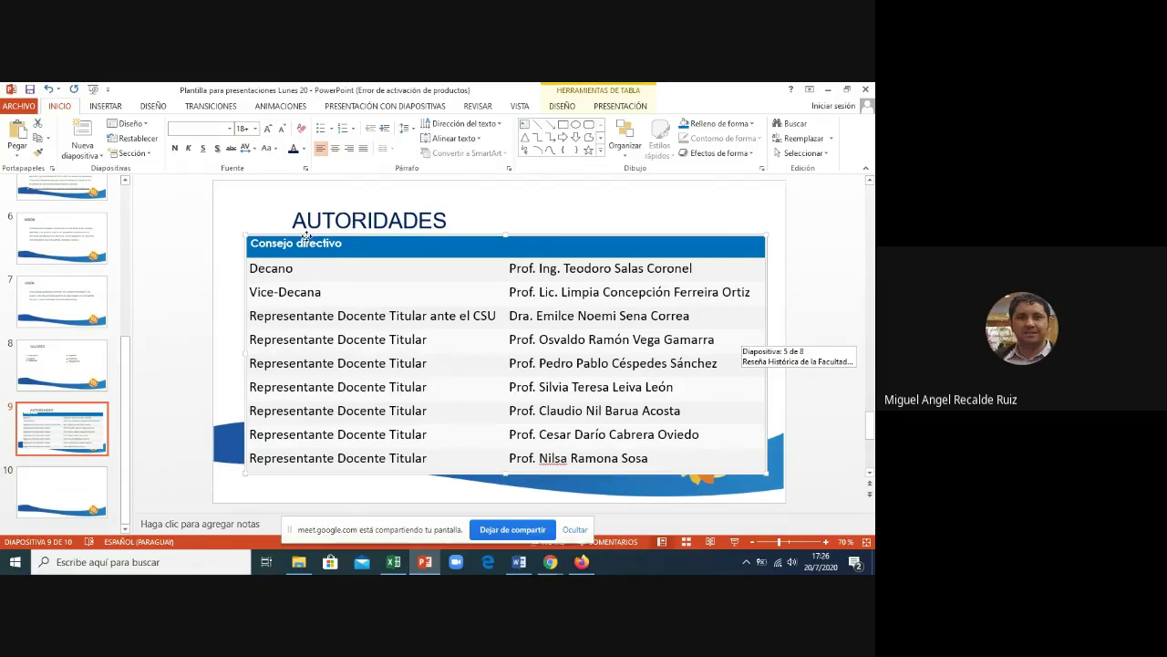
- Open the table's Formato de forma pane and expand Texto alternativo under Tamaño y propiedades
right_click(306, 236)
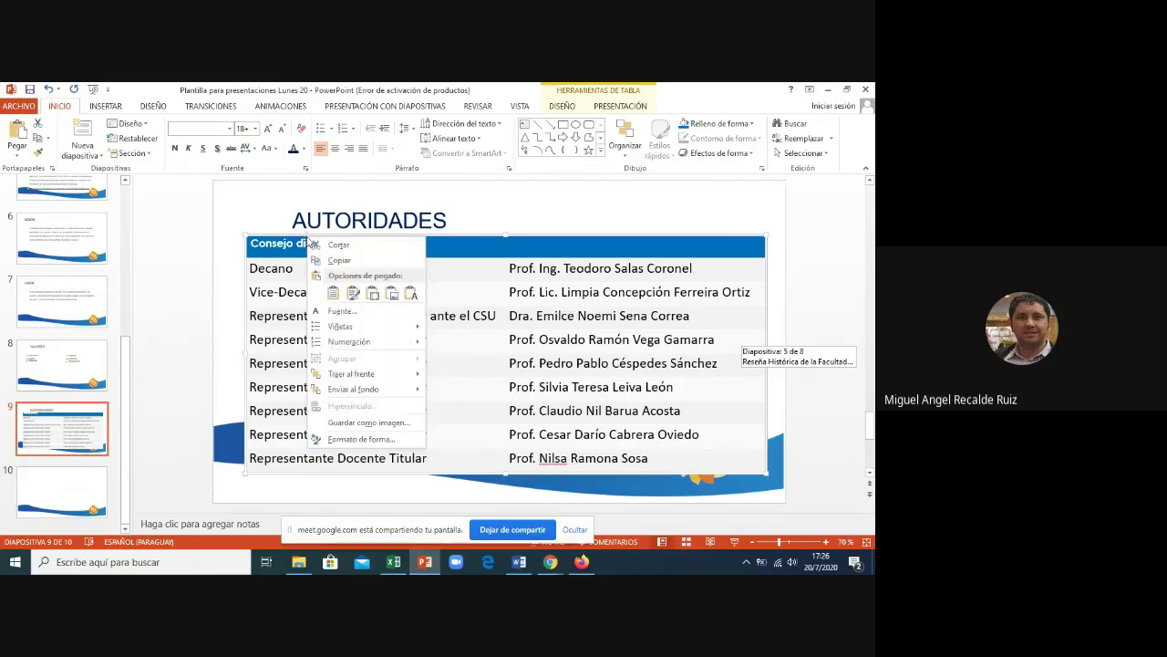
click(364, 444)
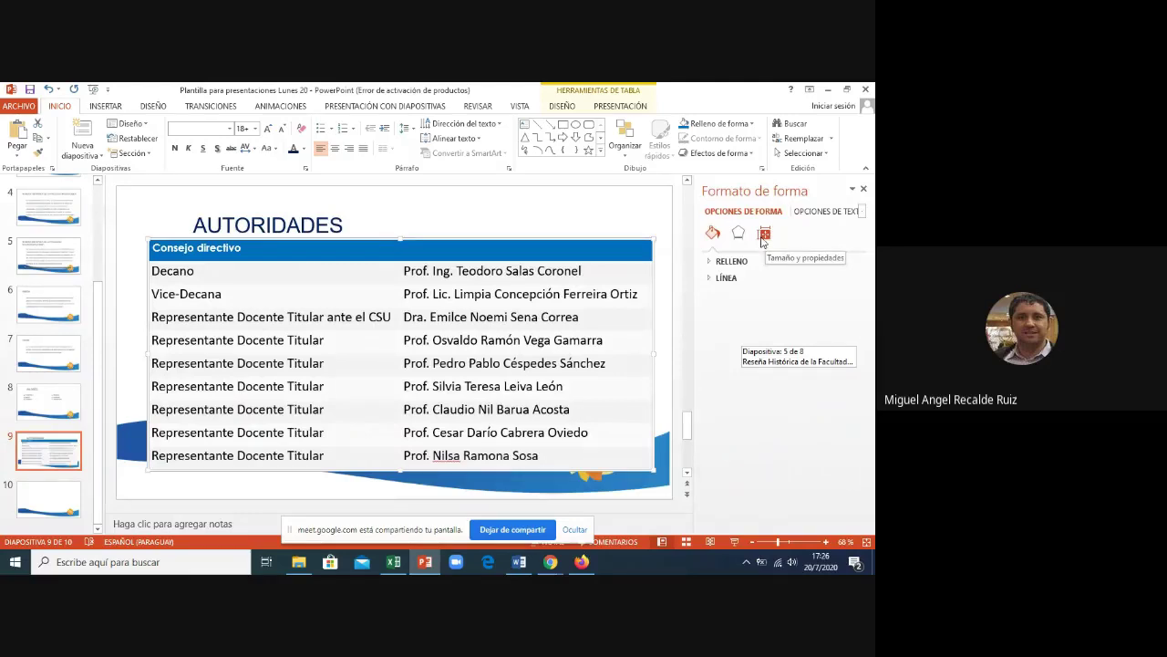
click(763, 235)
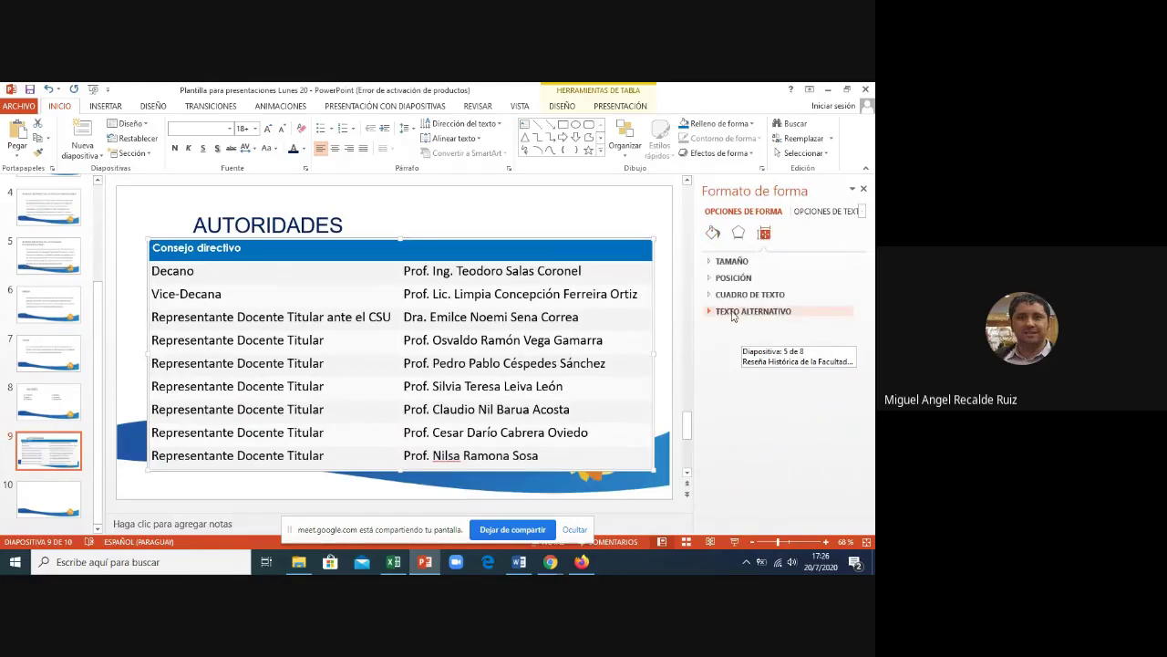
click(733, 312)
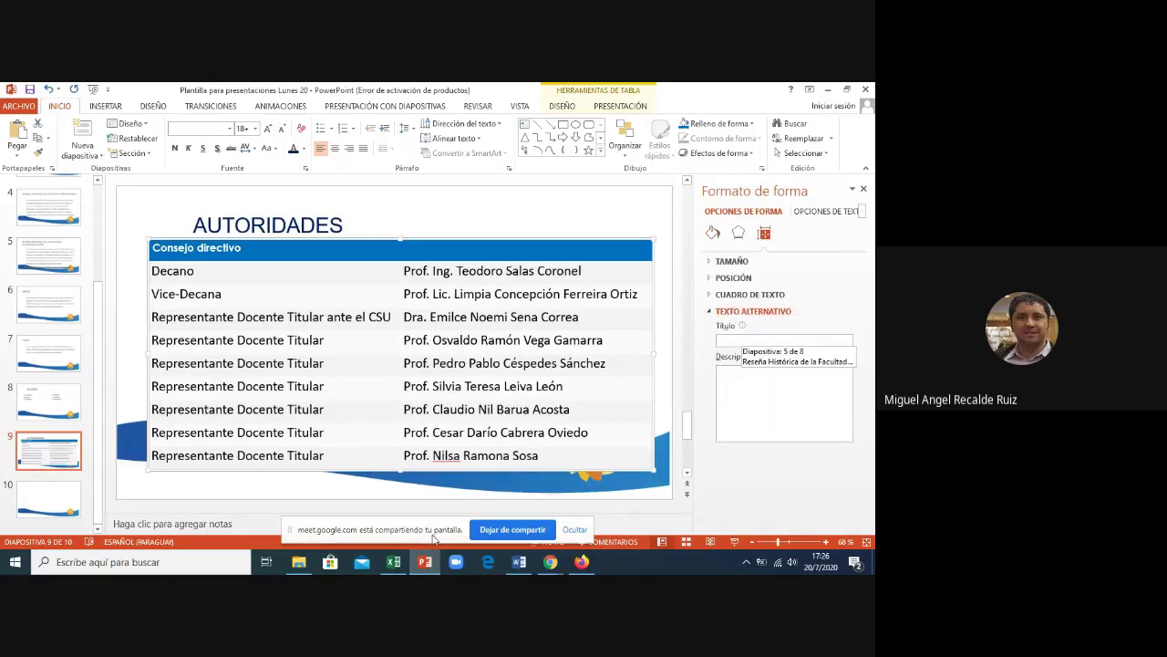
click(519, 562)
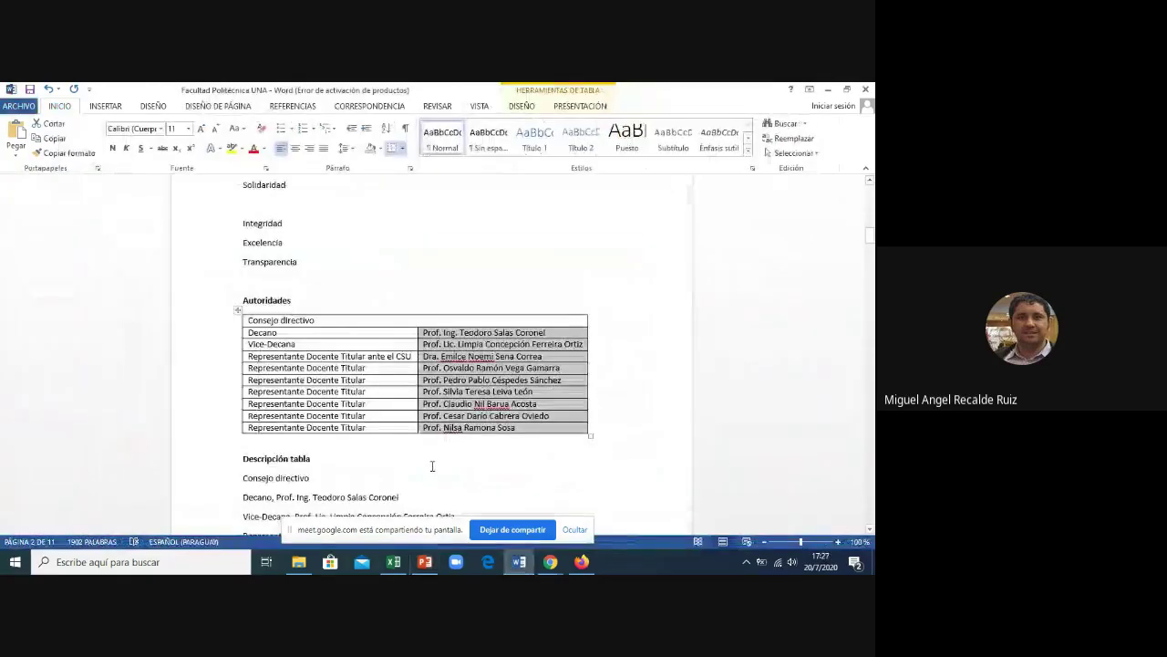
- Copy 'Consejo directivo' from Word into the table's alt-text Título field
click(432, 465)
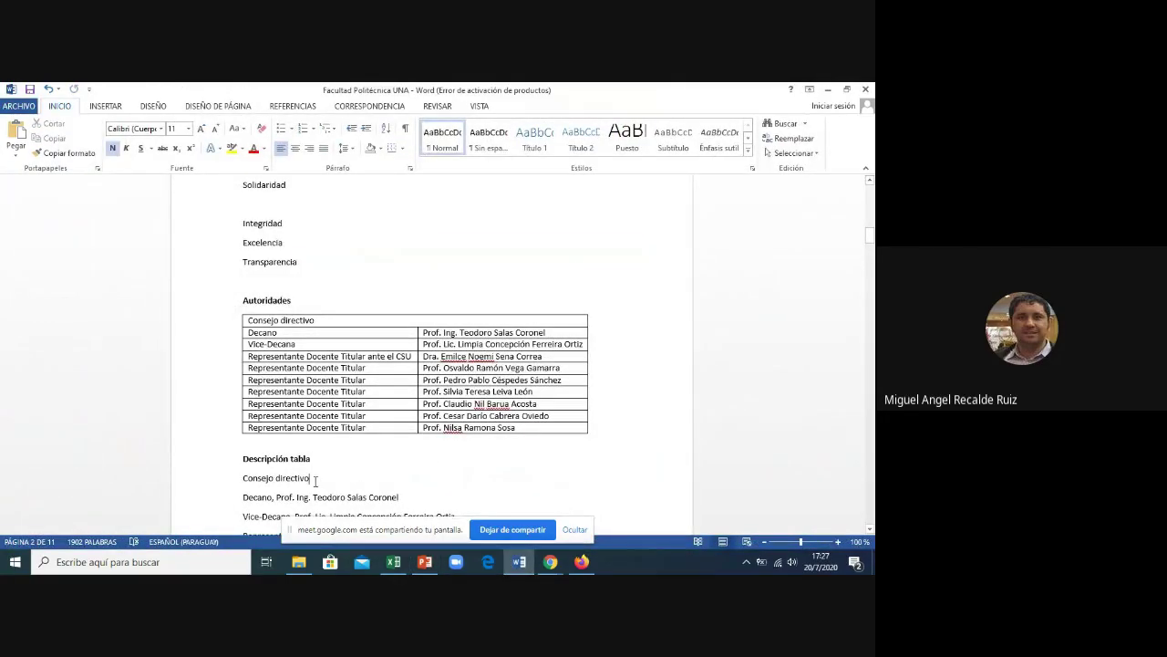
click(315, 479)
triple_click(289, 479)
key(ctrl+c)
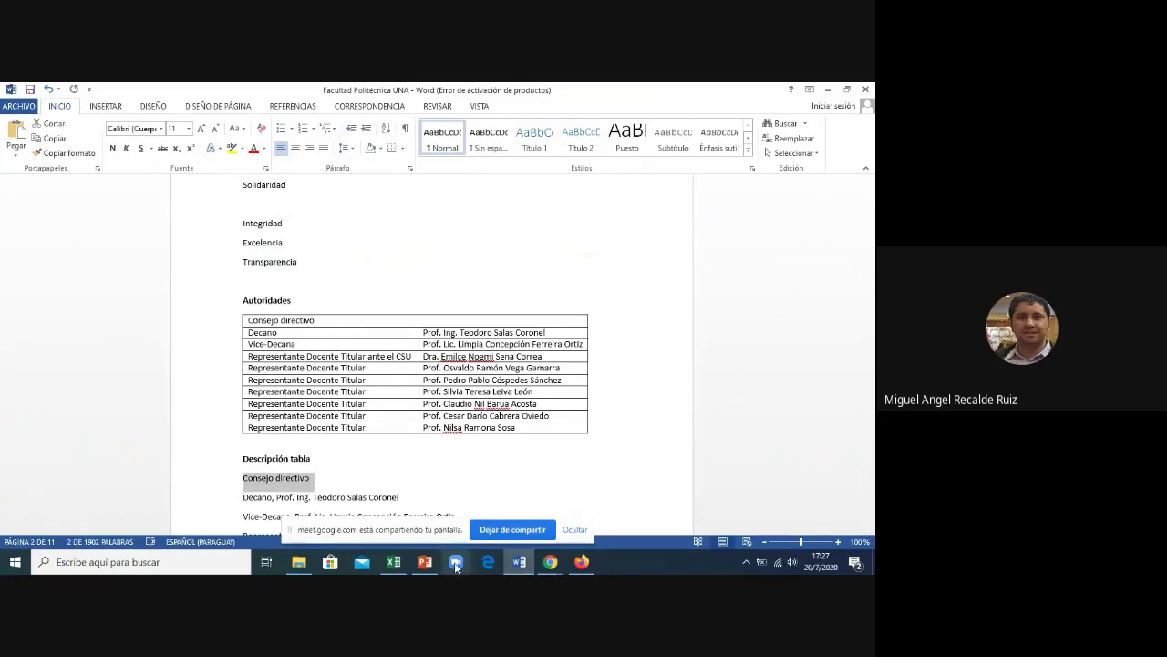
click(425, 561)
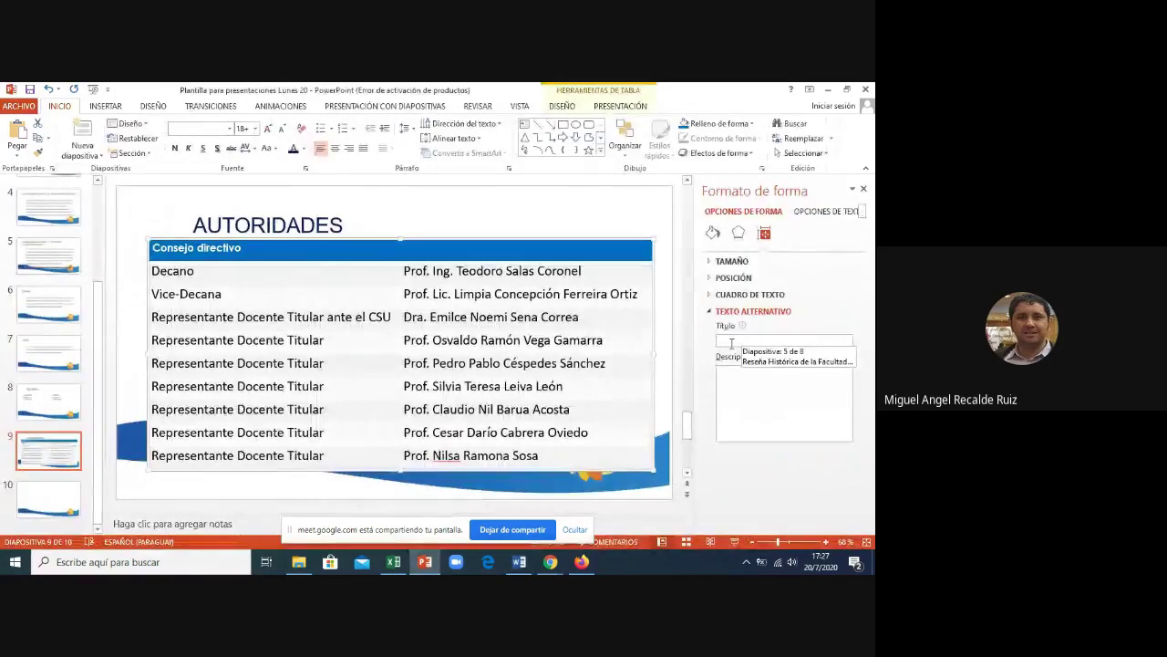
click(732, 341)
key(ctrl+v)
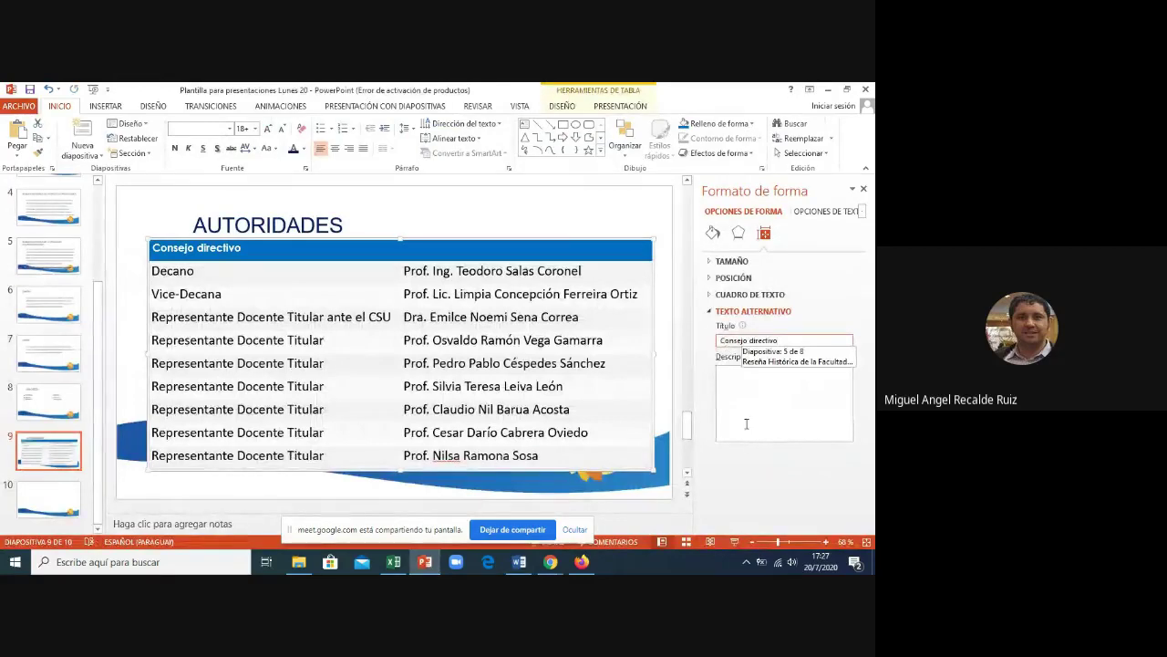
click(746, 423)
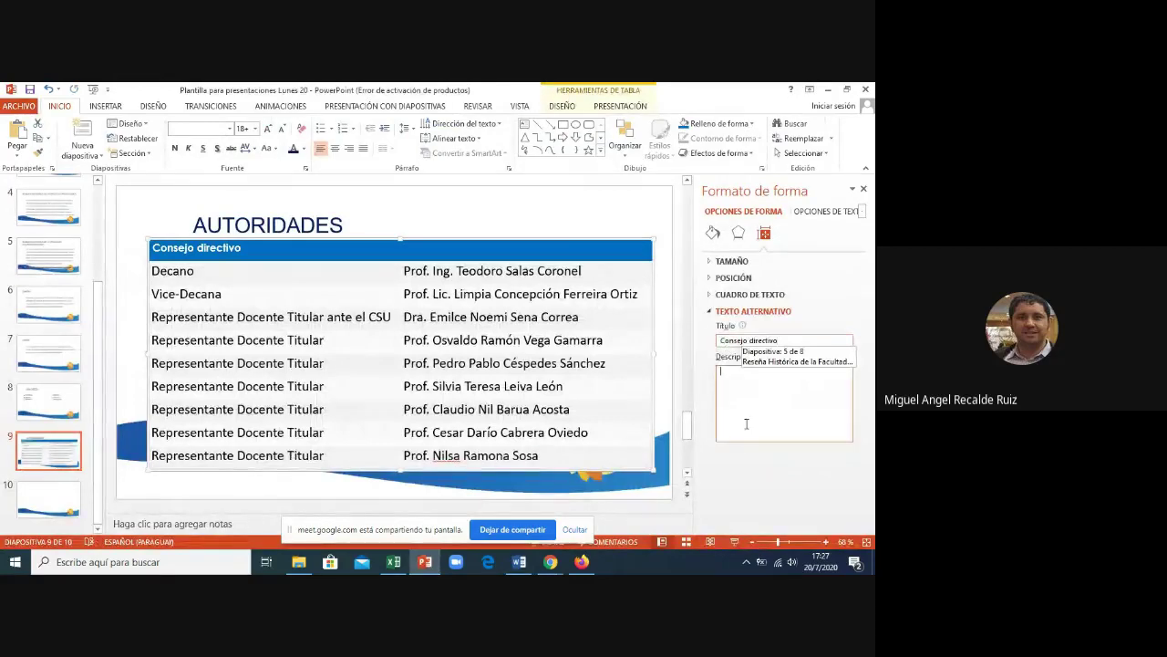
- Copy the Descripción tabla role and name lines from Word into the alt-text Descripción field
click(519, 562)
click(599, 404)
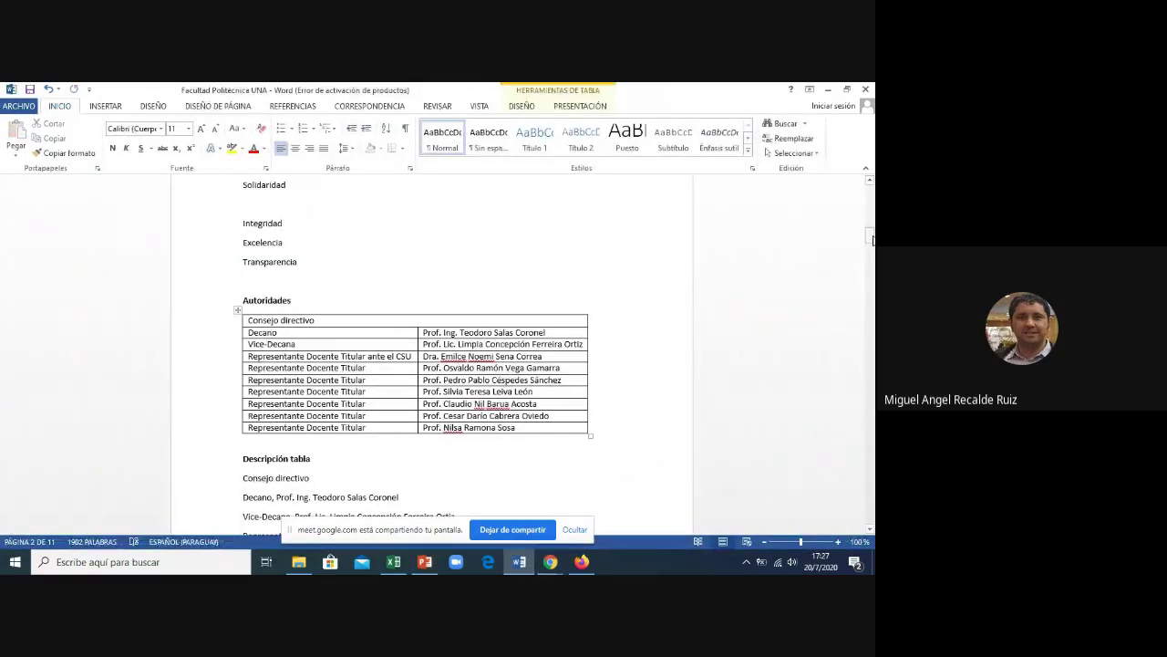
scroll(638, 228, down, 2)
scroll(410, 201, down, 2)
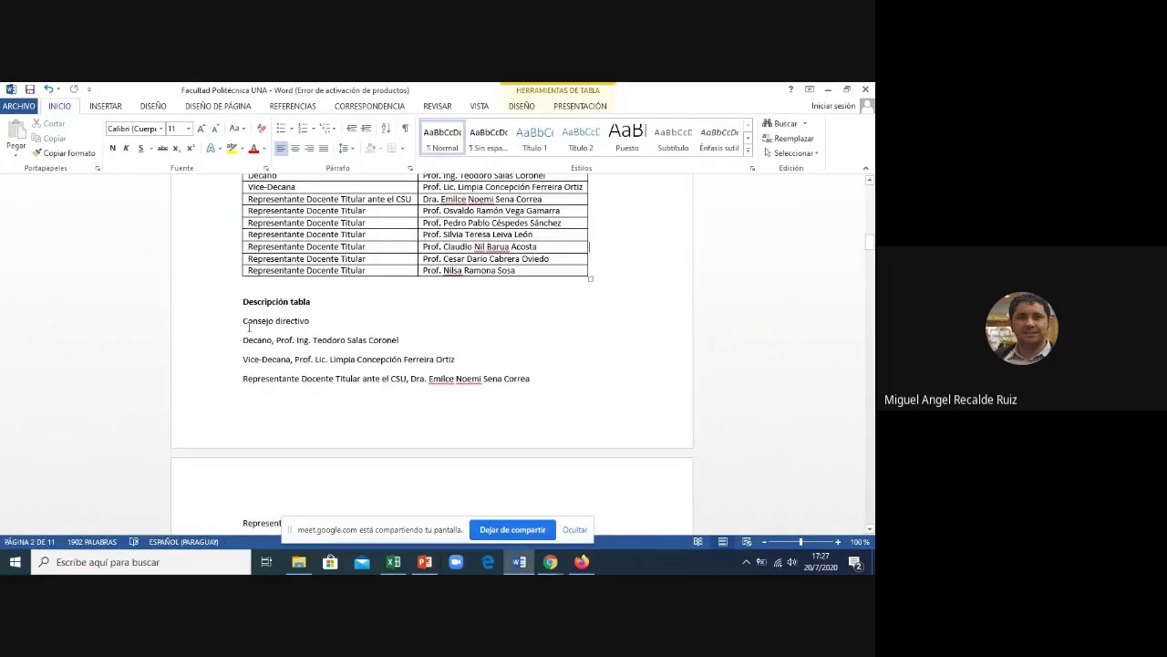
drag(245, 321, 272, 334)
mouse_move(360, 375)
mouse_down()
mouse_move(398, 537)
mouse_move(401, 527)
mouse_up()
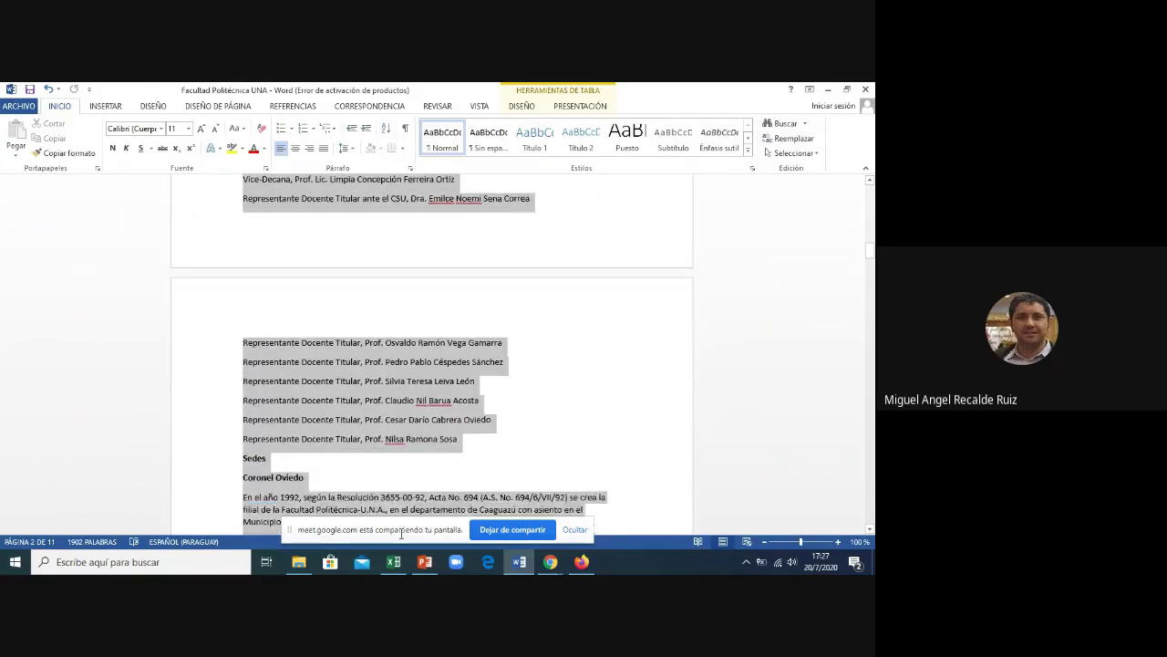
drag(401, 529, 460, 416)
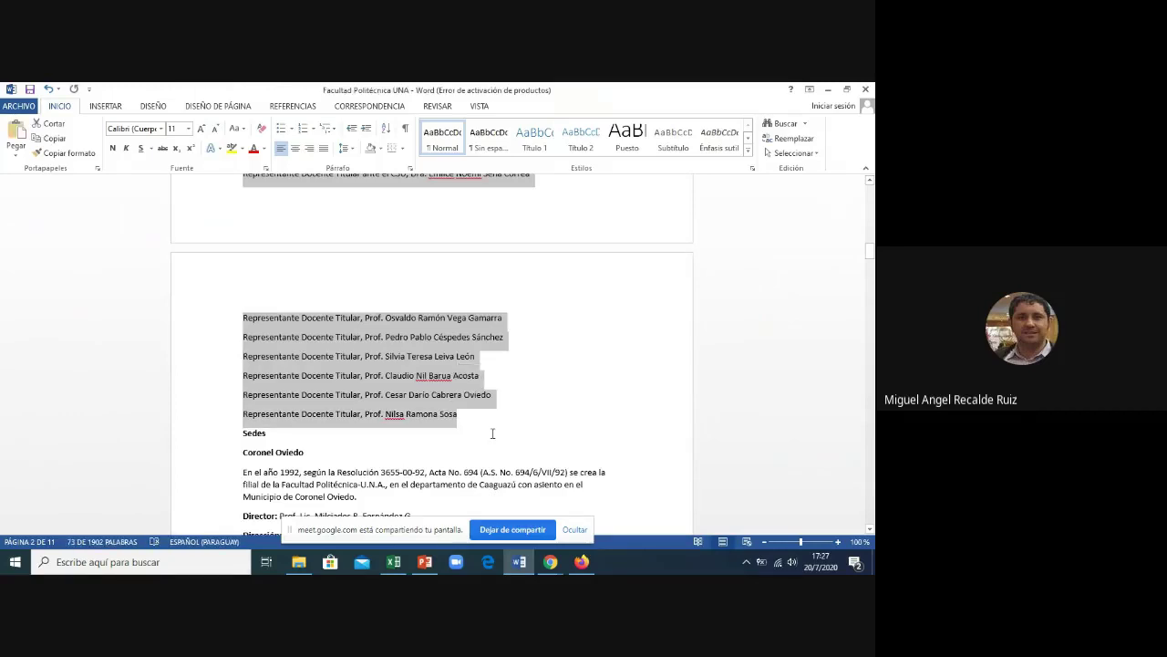
click(424, 562)
click(745, 415)
key(ctrl+v)
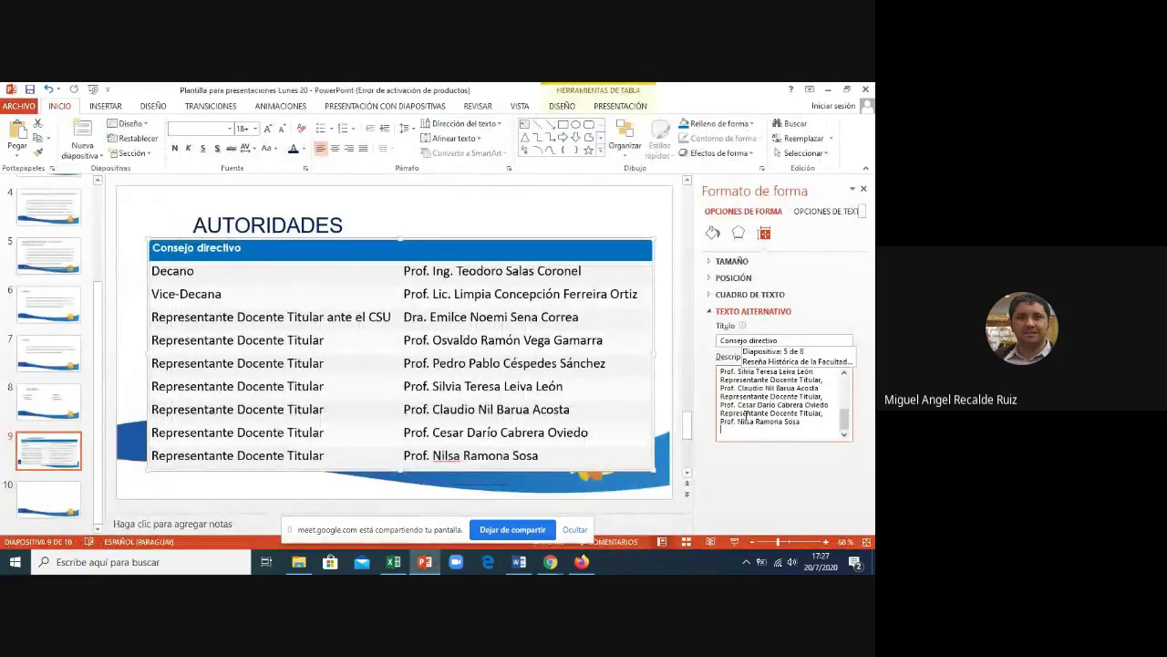
- Type 'SEDE CORONEL OVIEDO' as slide 10's title, then move into its content placeholder
click(52, 486)
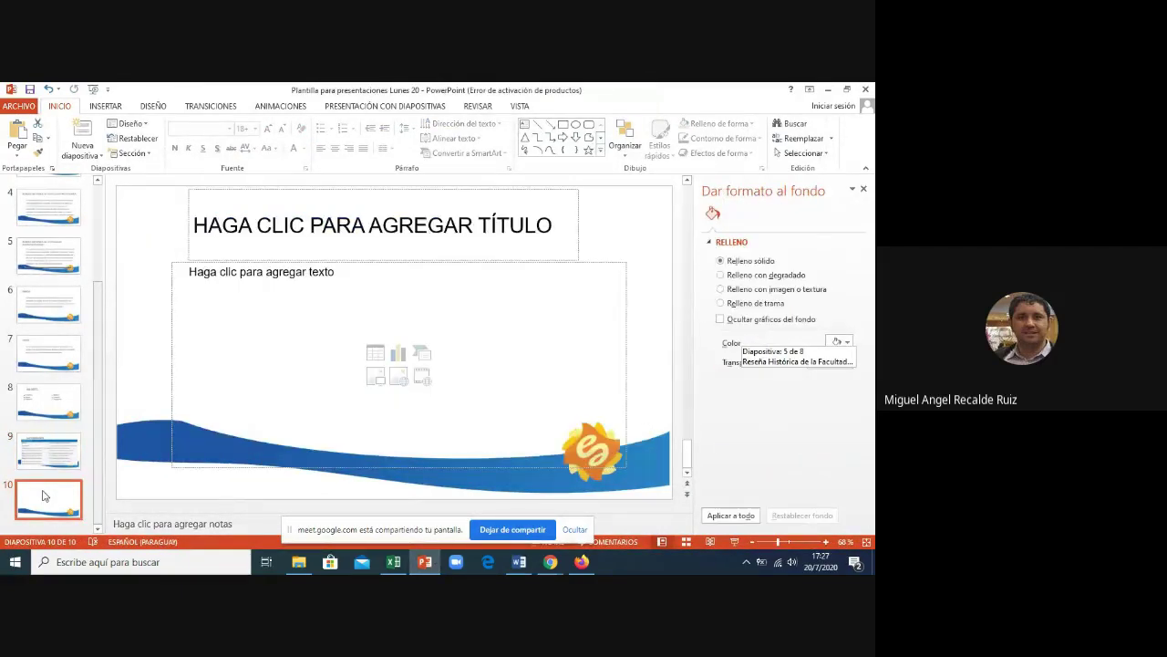
click(424, 562)
click(424, 562)
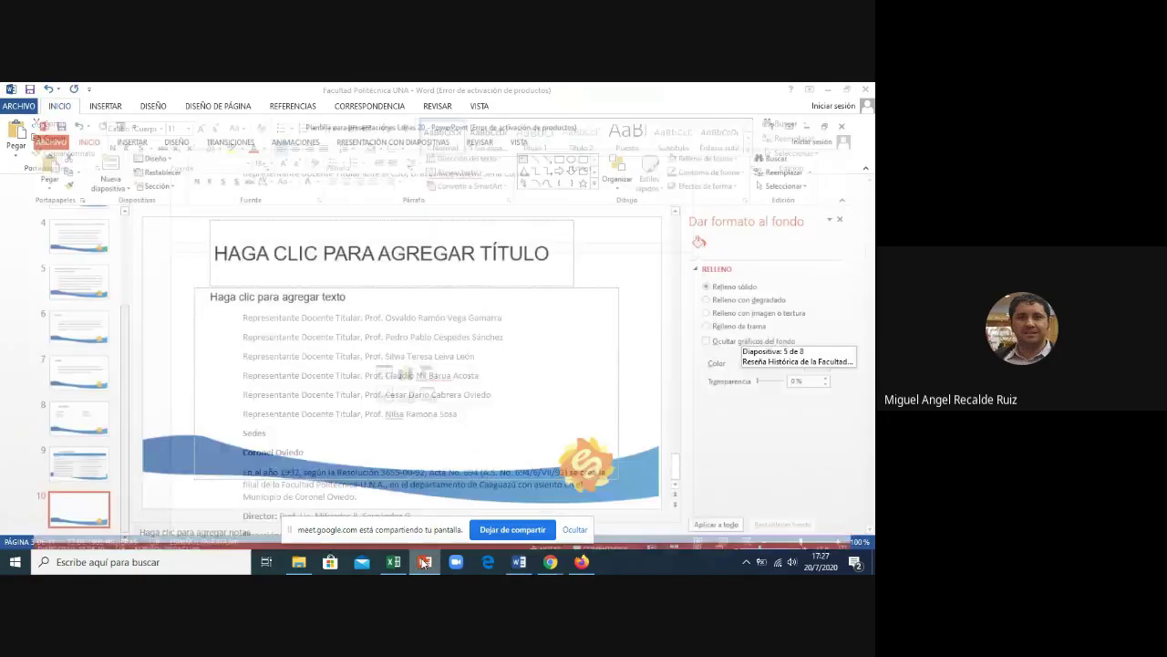
click(252, 222)
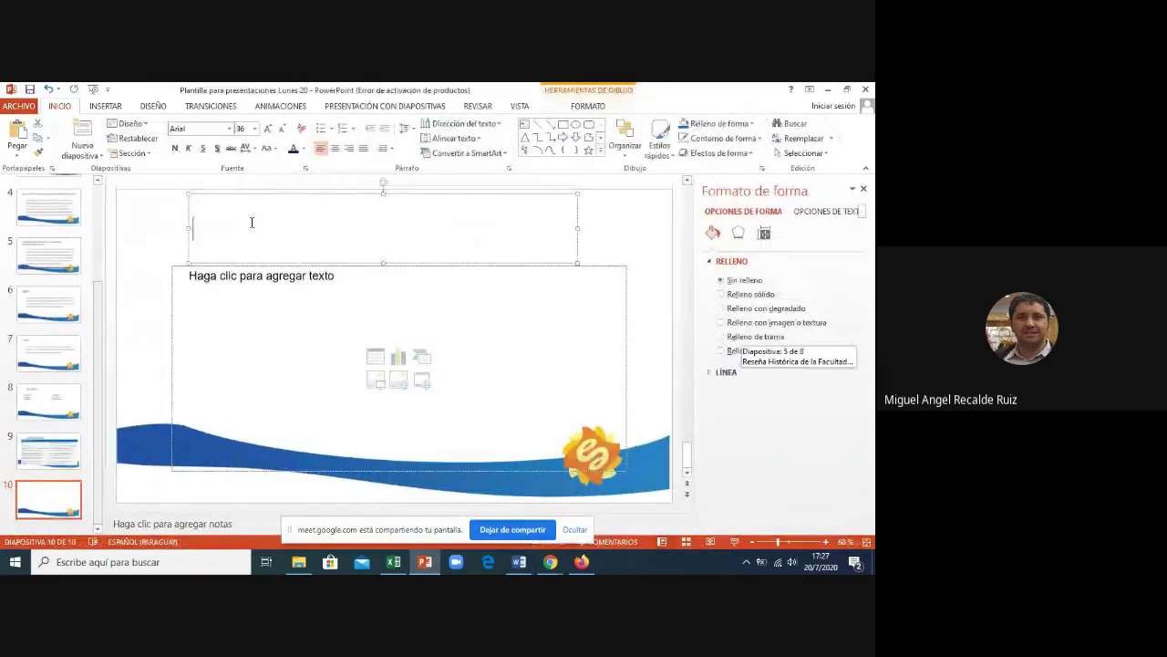
text(SED)
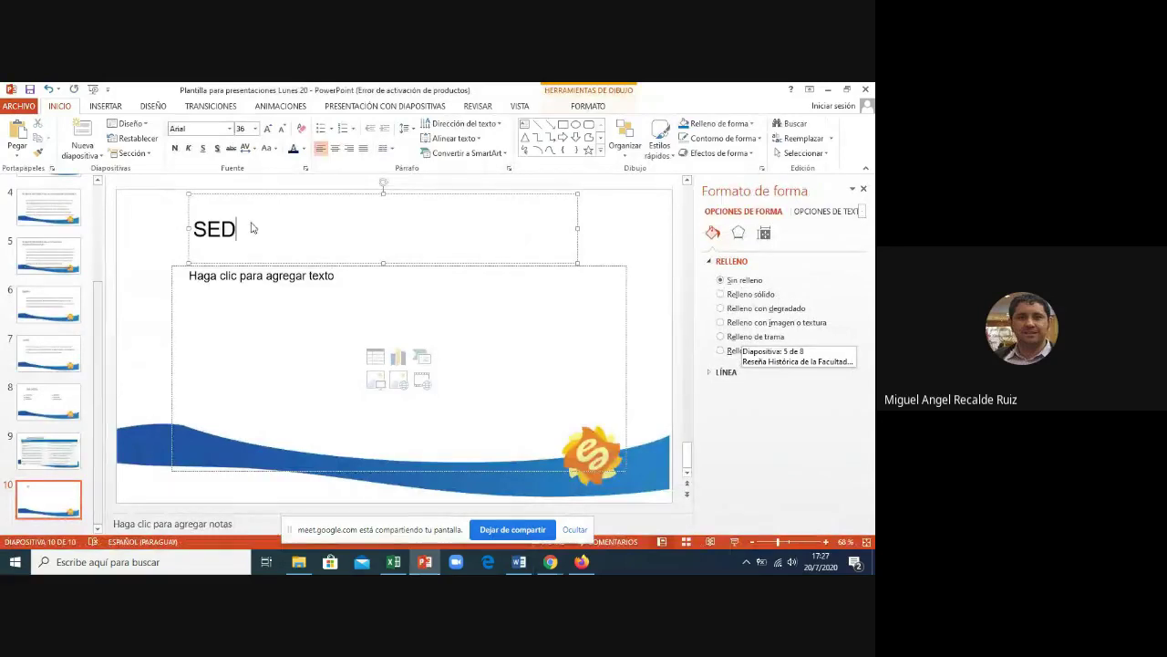
text(ES)
key(BackSpace)
key(BackSpace)
key(BackSpace)
key(BackSpace)
text(SEDE)
text( CORON)
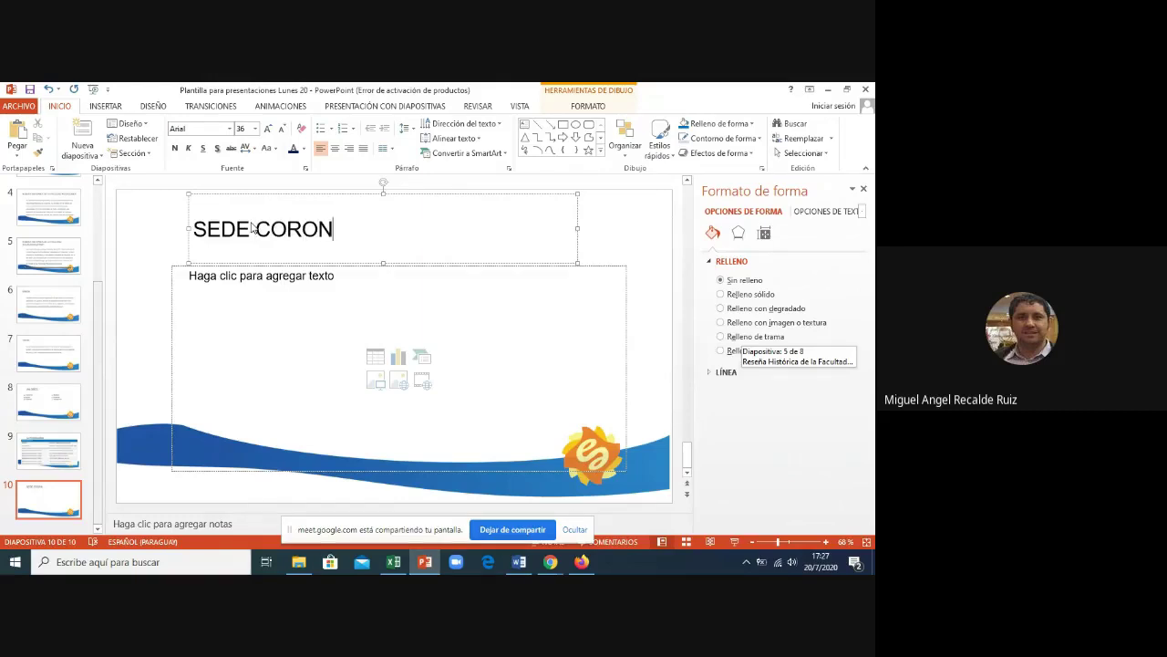
text(EL OVIEDO)
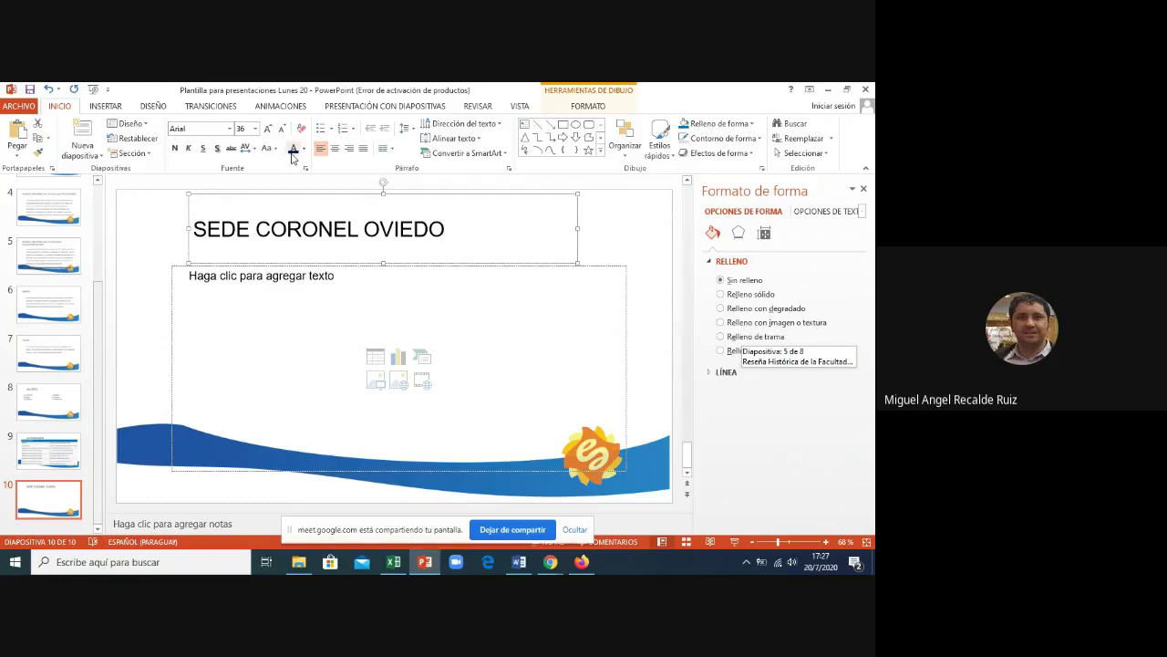
click(306, 306)
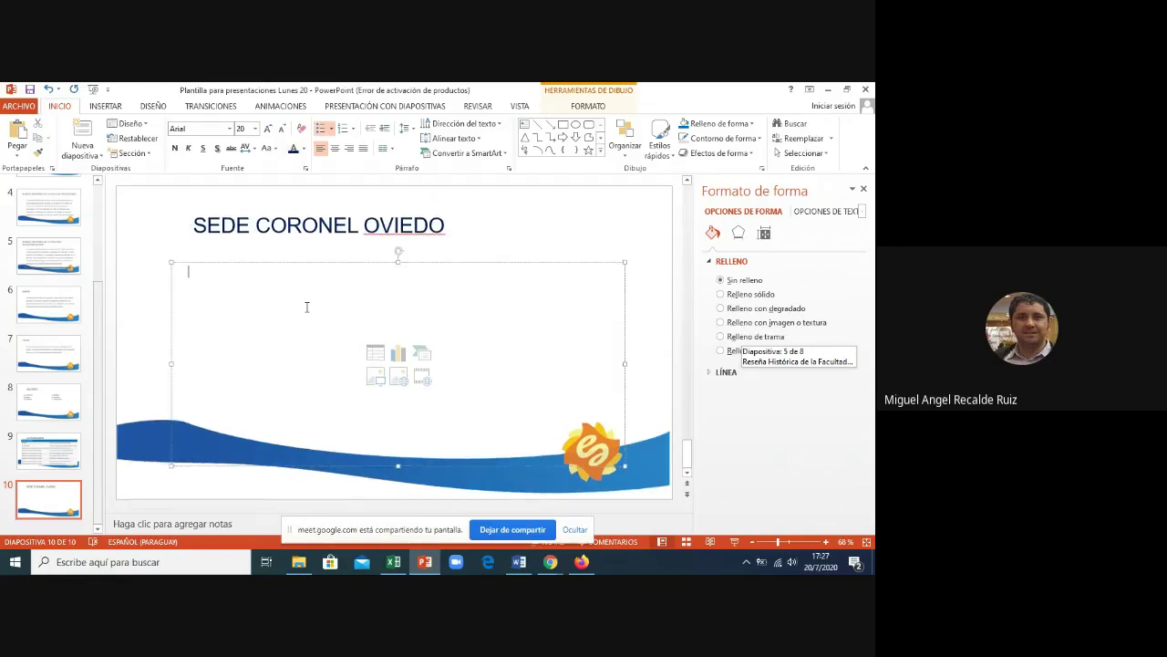
- In Word, select the Coronel Oviedo text from 'En el año 1992' through 'Ciencias Informáticas'
key(alt+Tab)
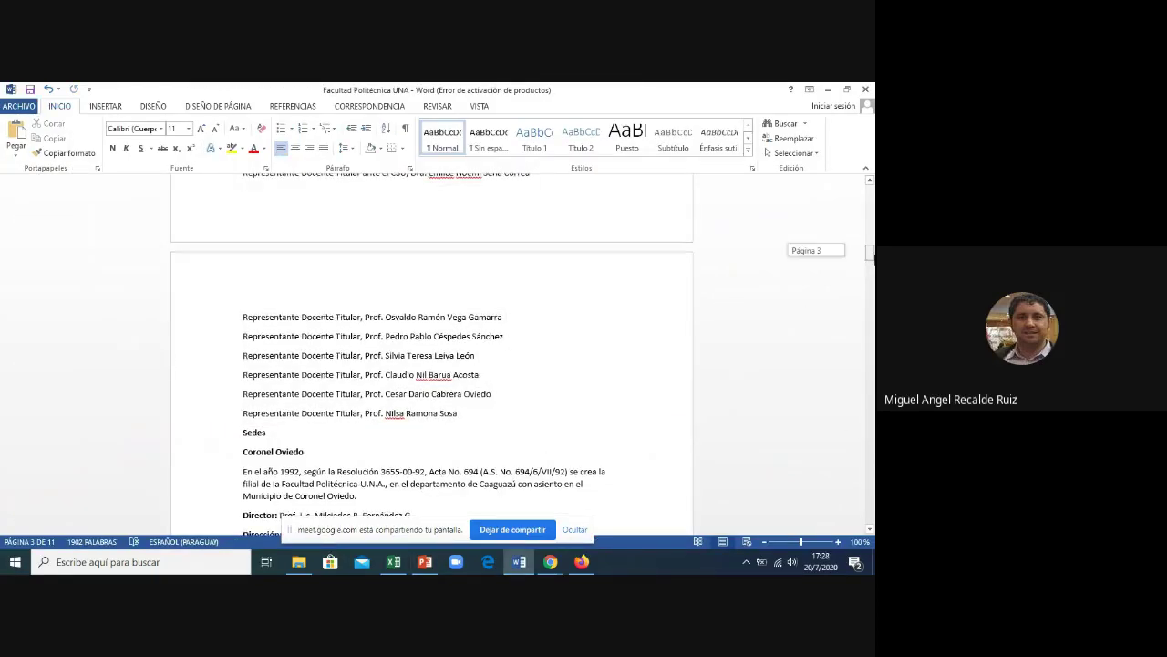
scroll(347, 401, down, 2)
scroll(248, 338, down, 1)
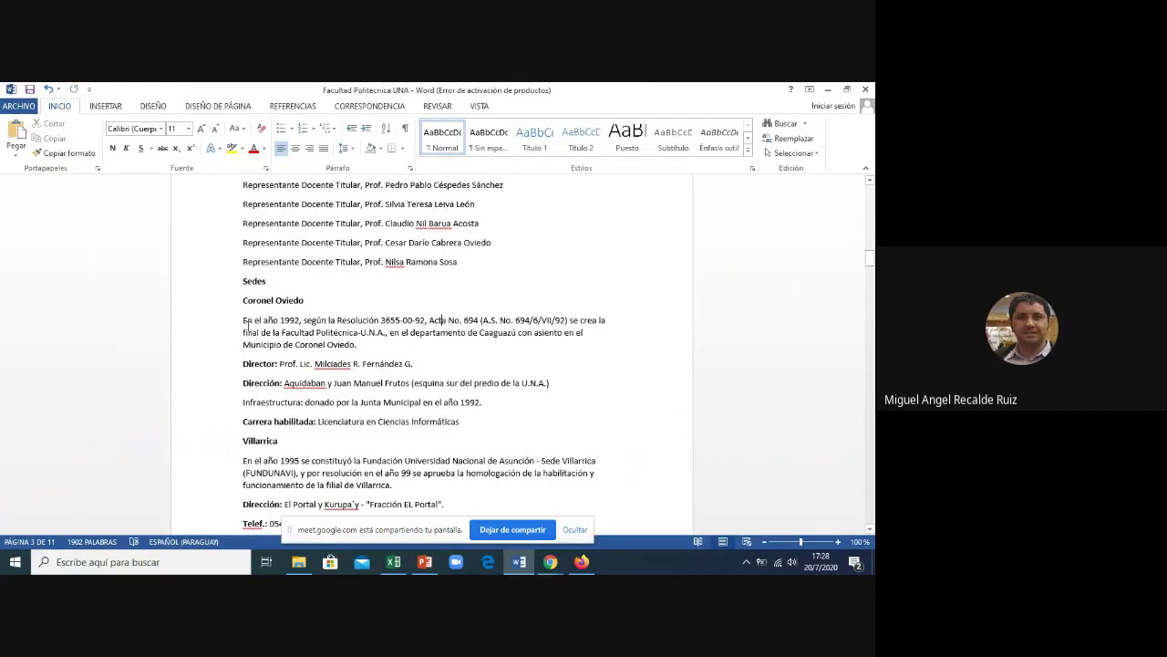
drag(243, 321, 459, 425)
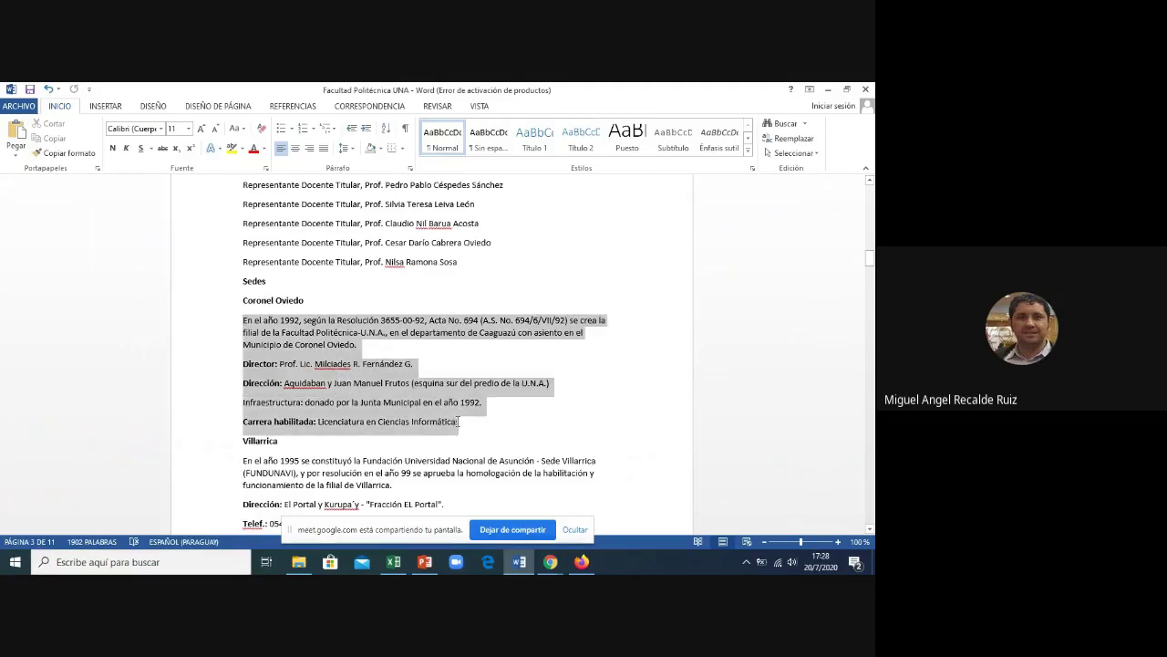
- Paste the Coronel Oviedo description into slide 10's body as plain text only
click(424, 562)
key(ctrl+v)
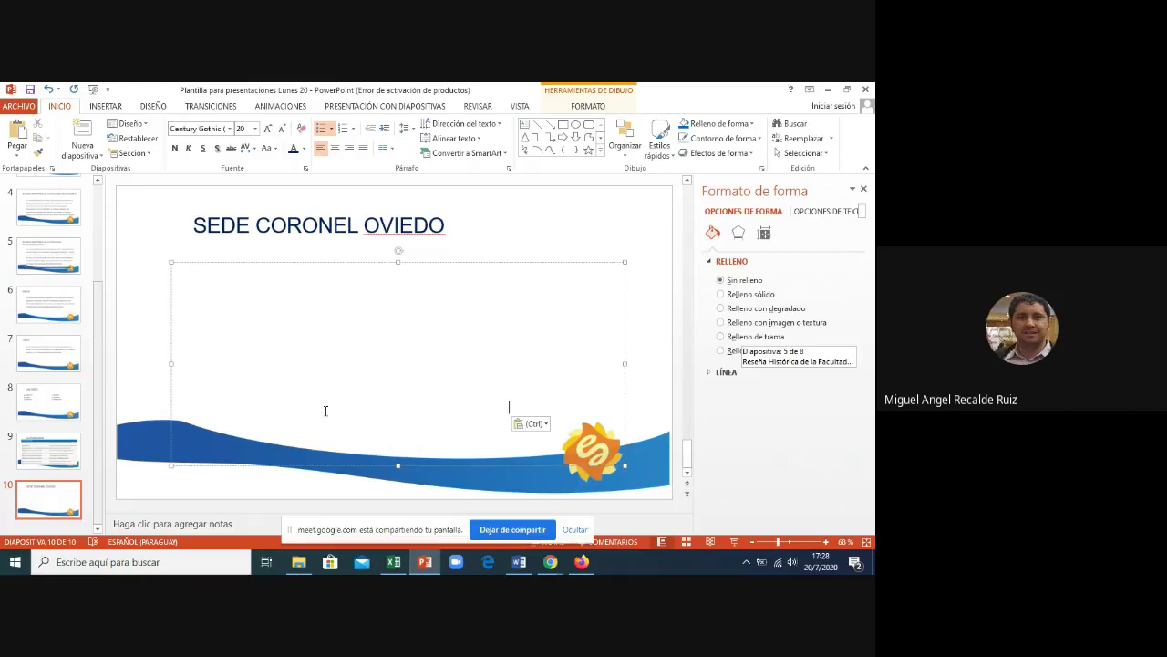
click(532, 423)
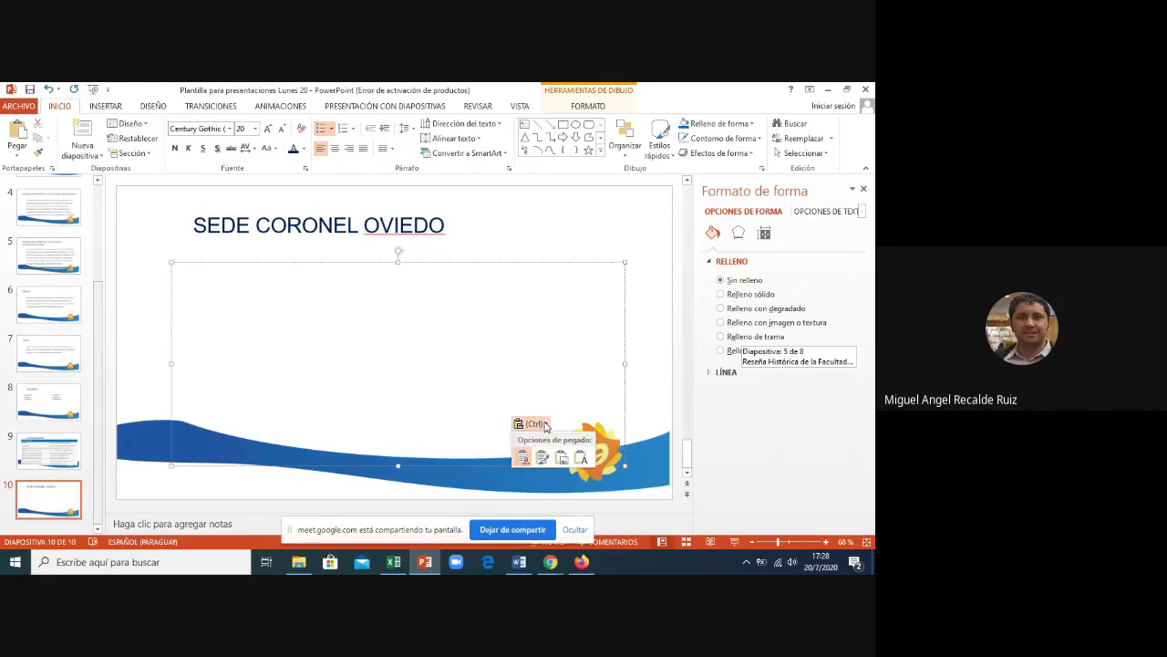
click(584, 459)
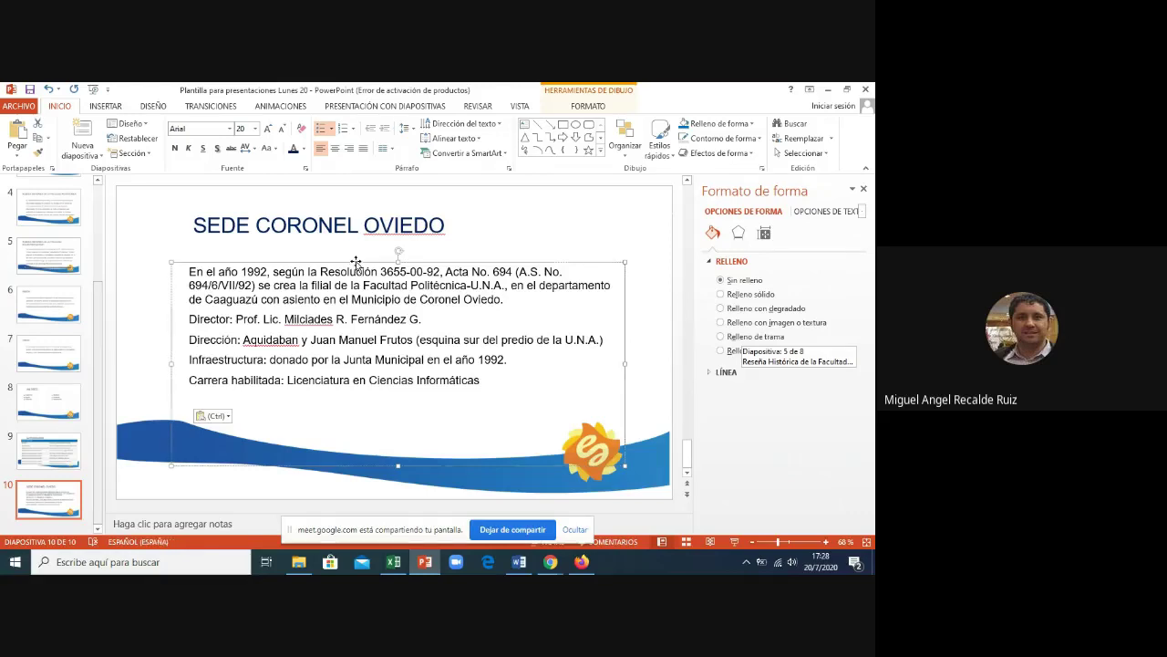
- Set the text to 24 pt with 1.5 line spacing, then widen the box and nudge it left
click(255, 128)
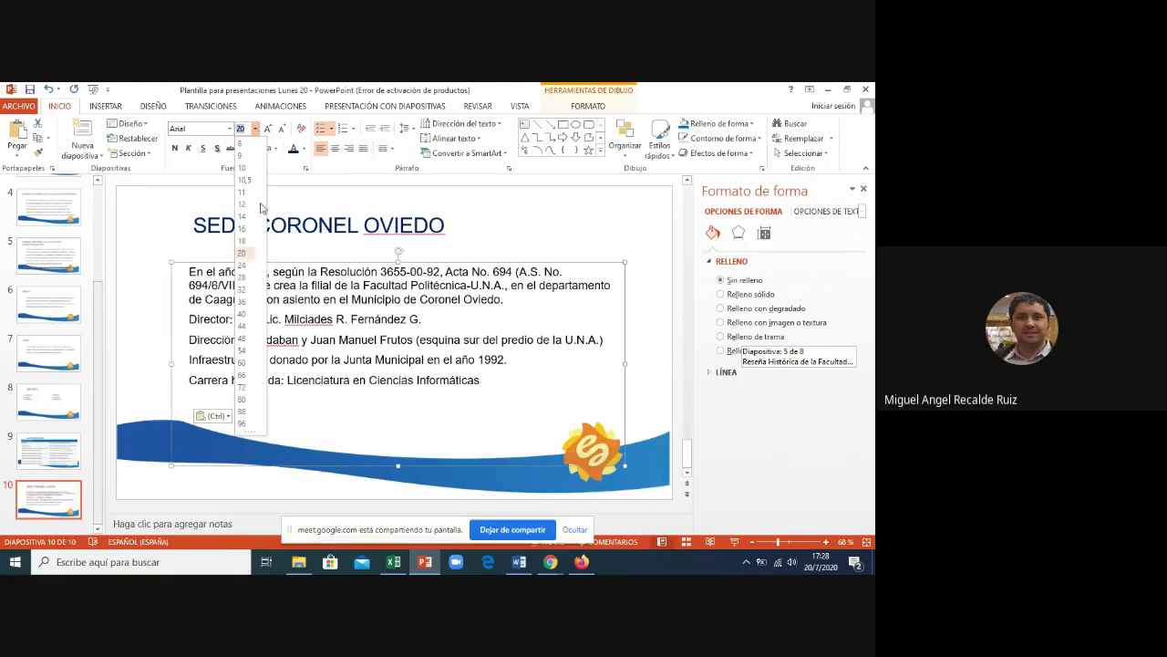
click(247, 268)
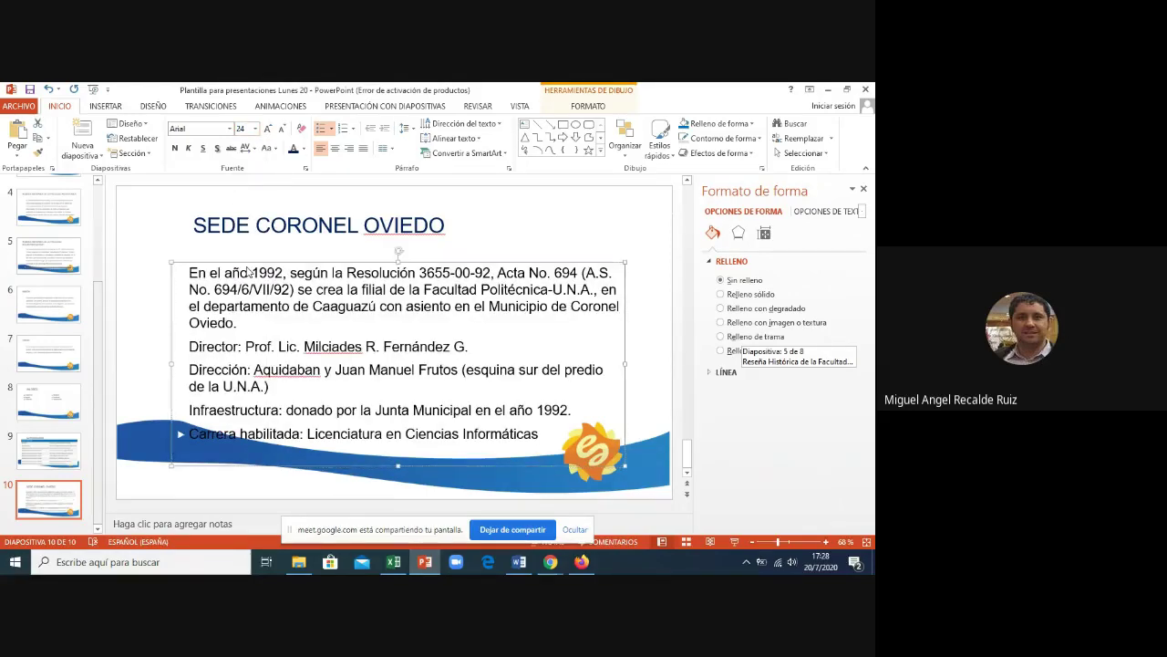
click(414, 132)
click(425, 163)
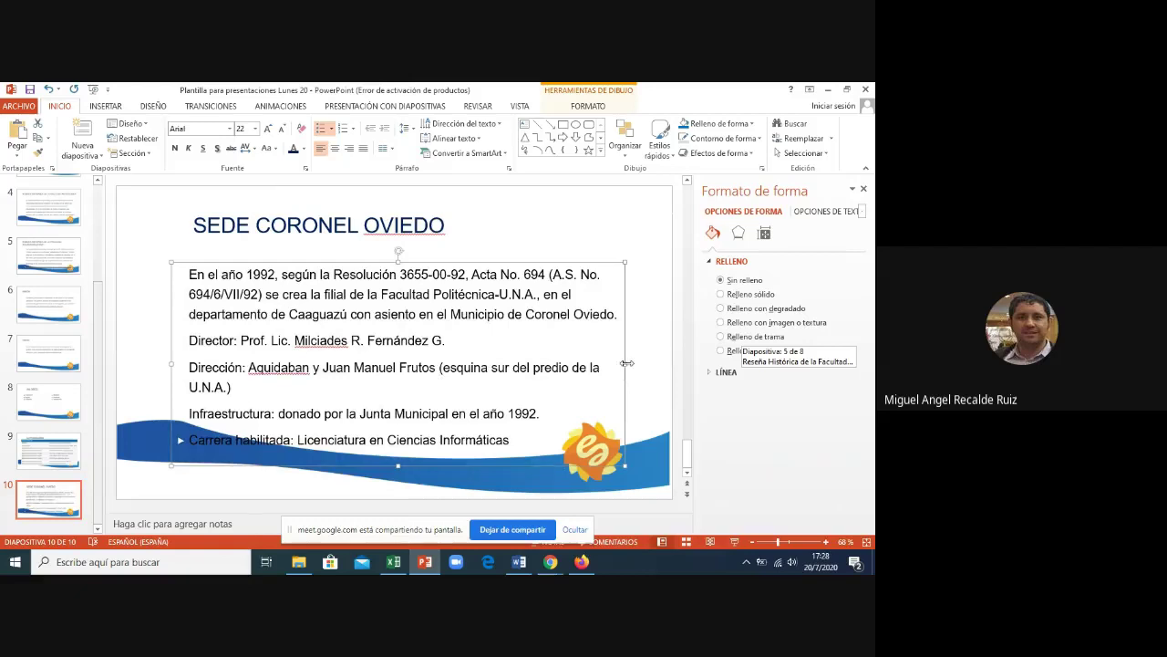
drag(626, 363, 658, 365)
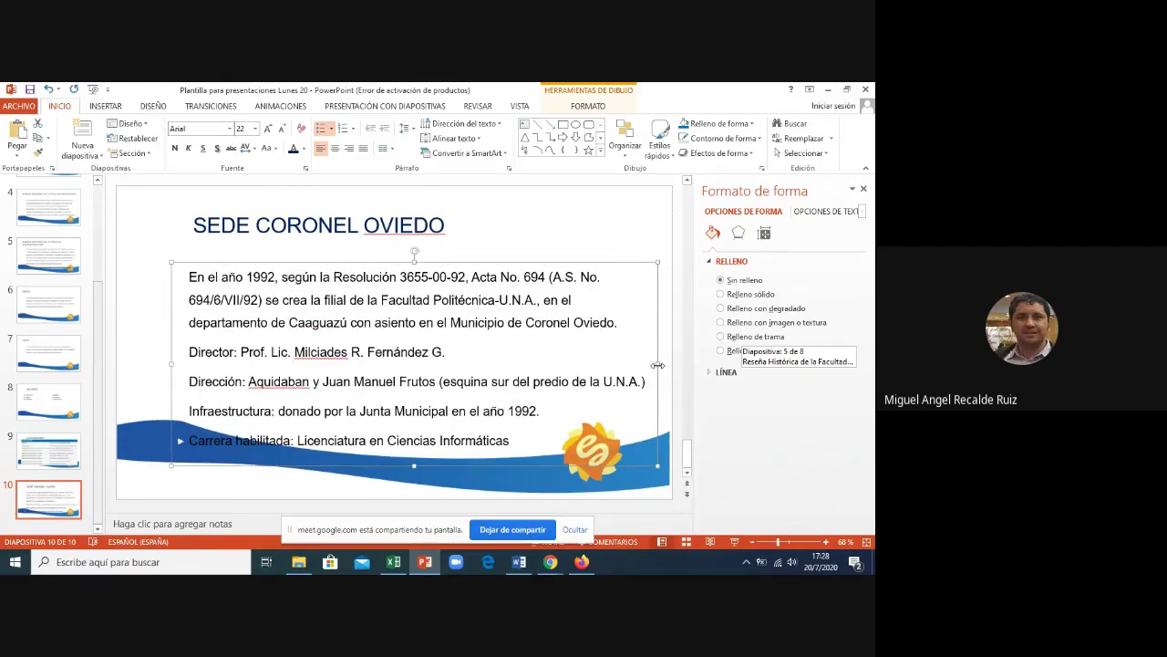
key(Left)
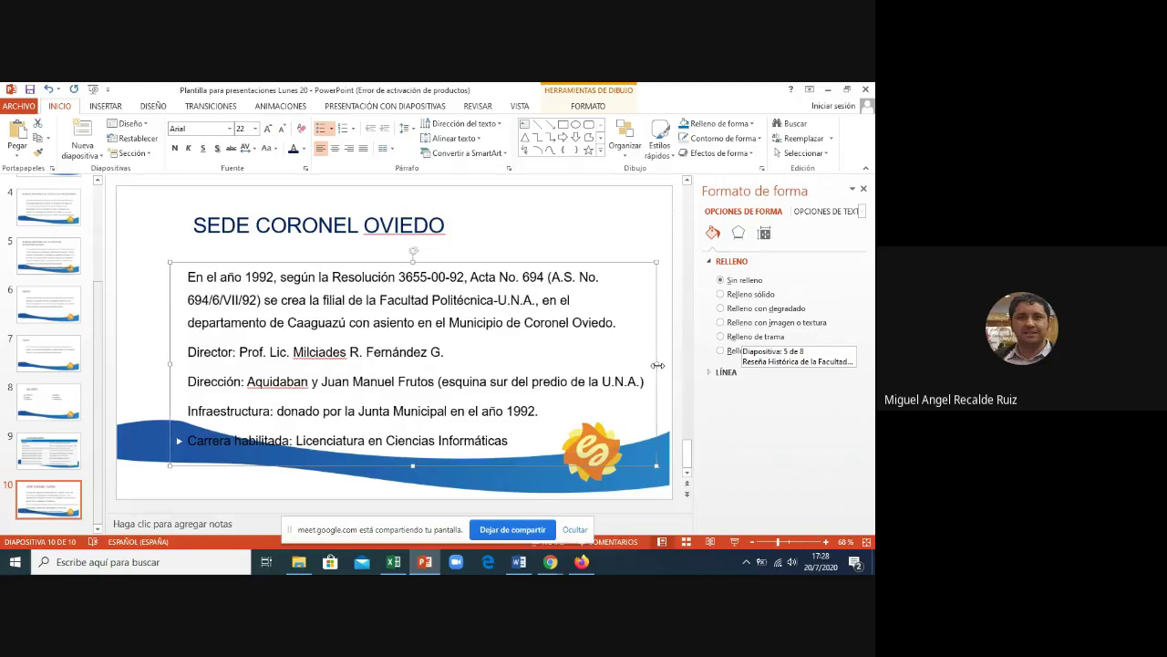
key(Left)
key(Left)
key(Left)
key(Left)
key(Left)
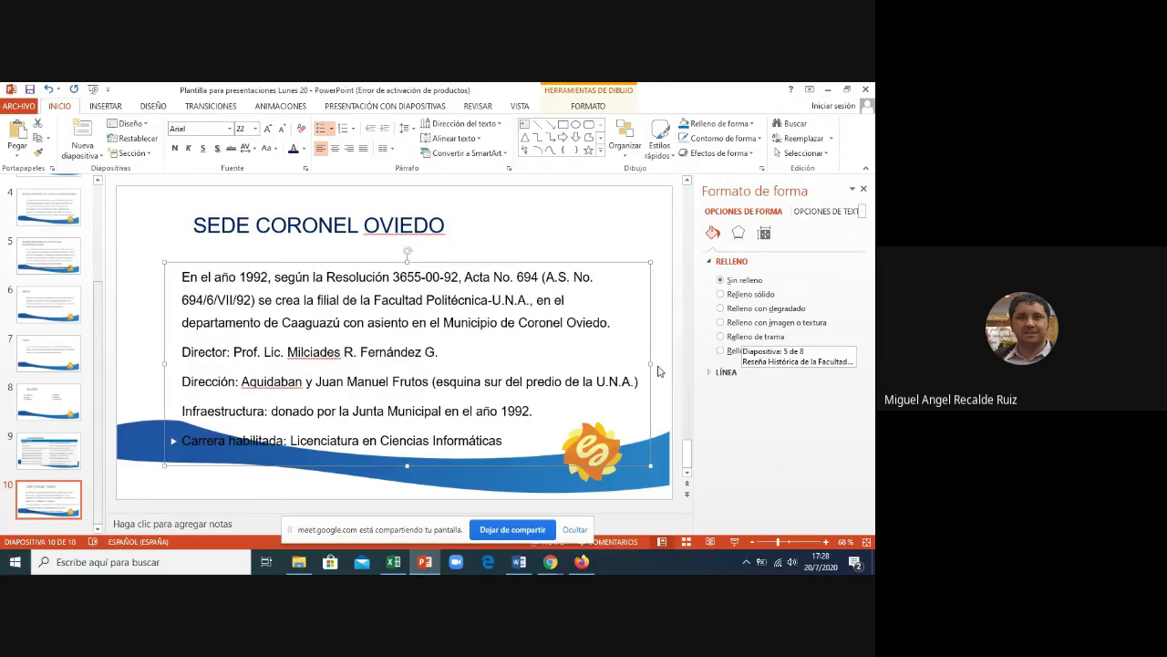
- Add a new slide after slide 10, titled SEDE, with a new title font colour
click(61, 492)
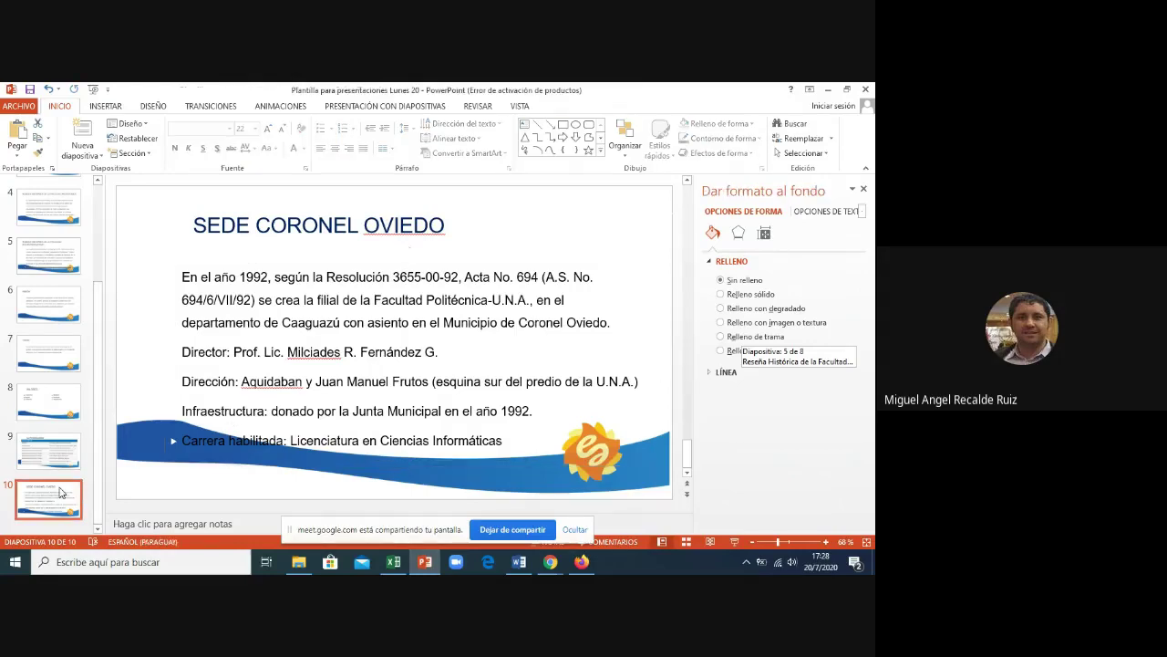
right_click(61, 492)
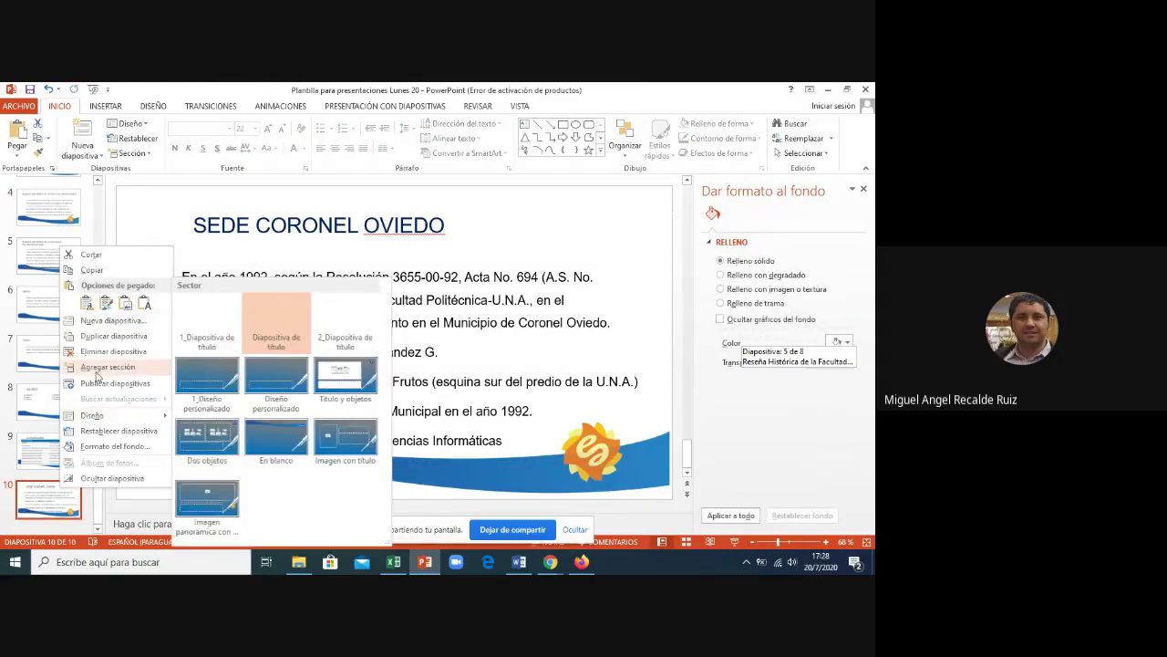
click(111, 321)
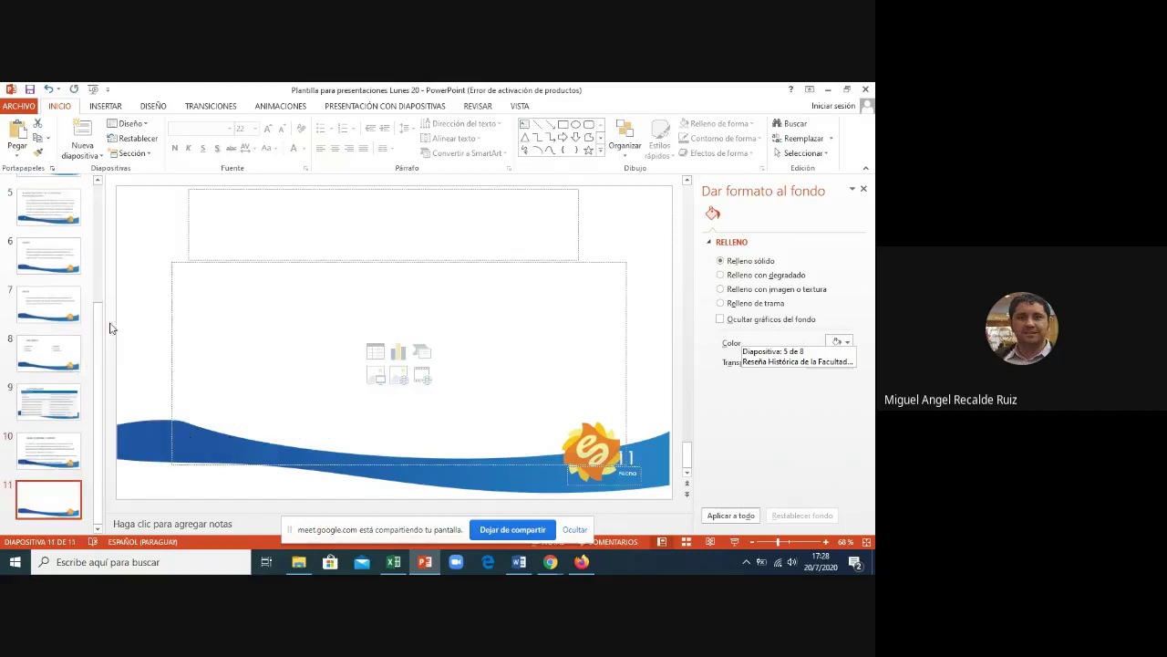
click(253, 236)
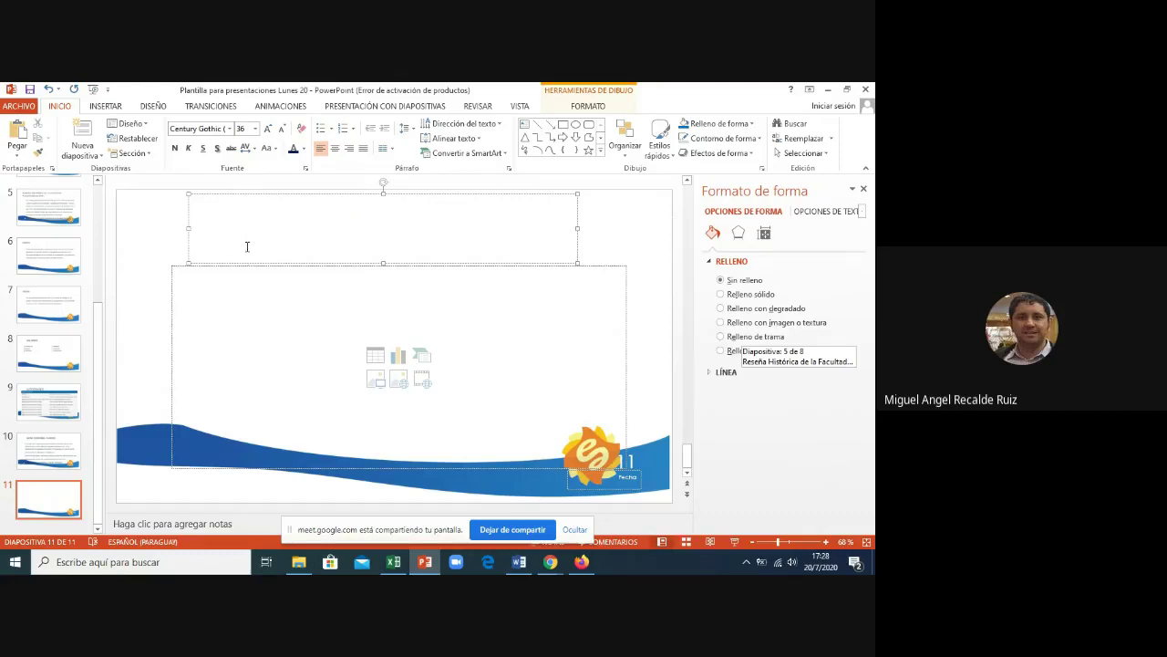
click(254, 194)
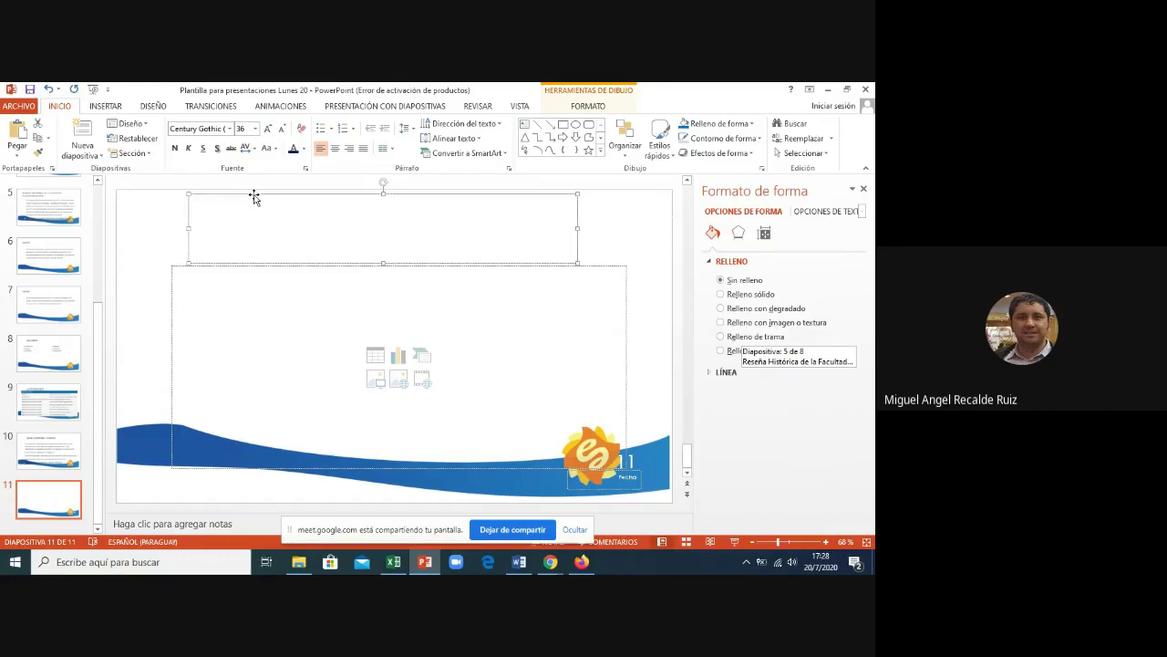
click(294, 150)
text(SEDE)
click(246, 298)
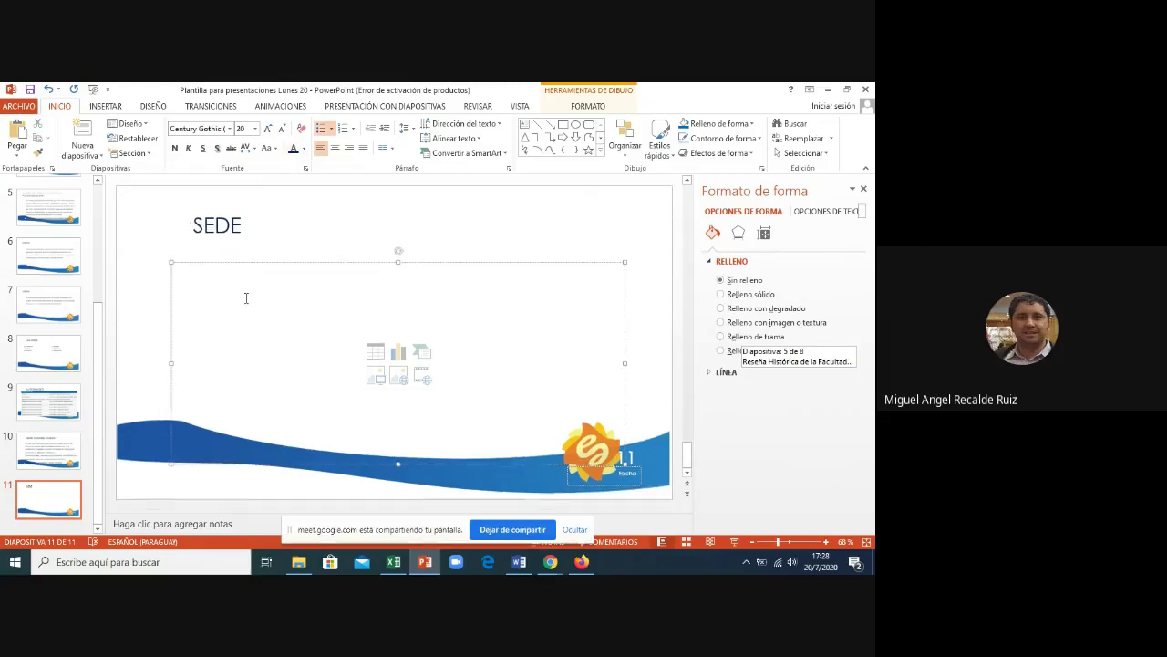
- Insert the filial_coronel_oviedo photo and resize it to 13,7 × 20,56 cm below the title
click(375, 376)
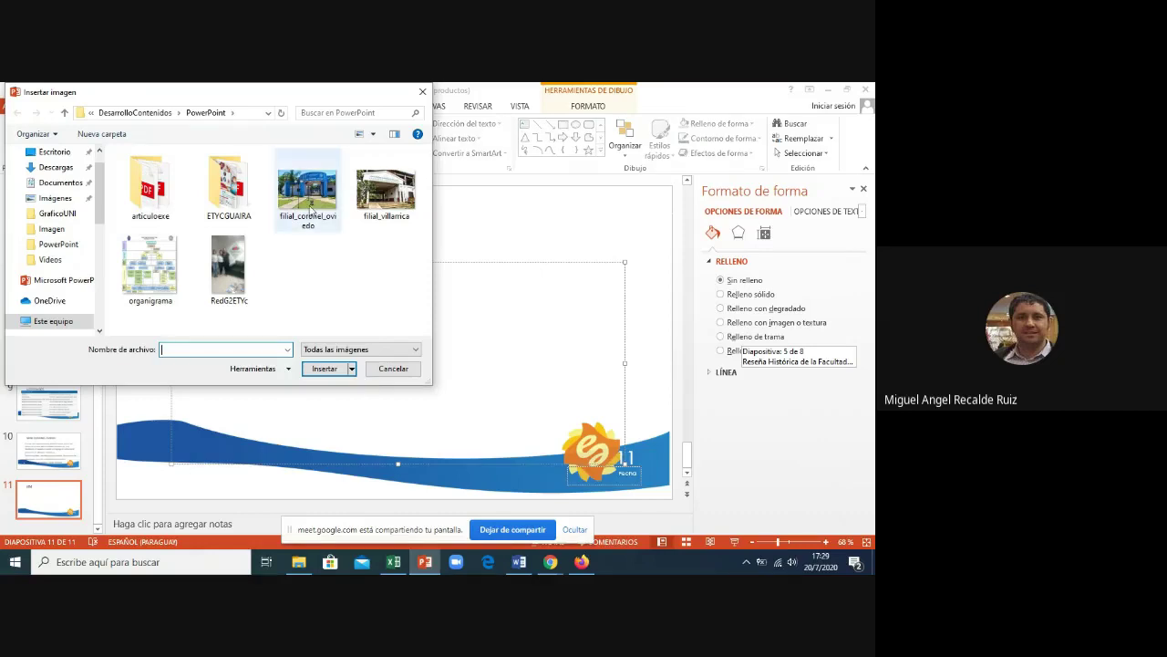
click(311, 209)
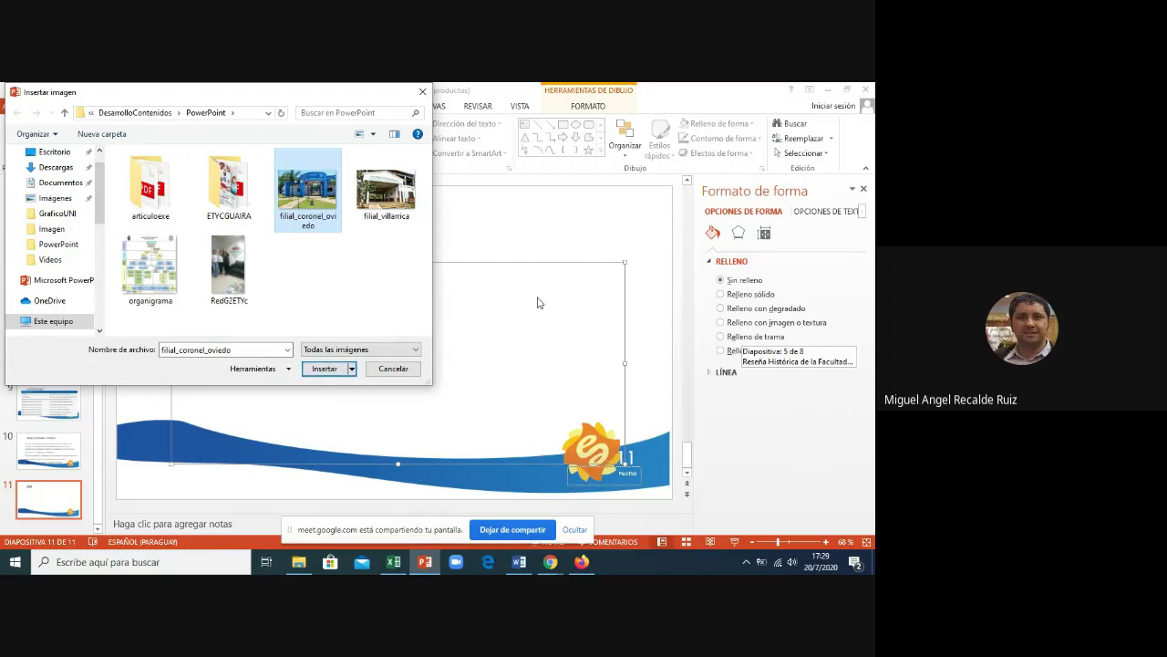
click(331, 373)
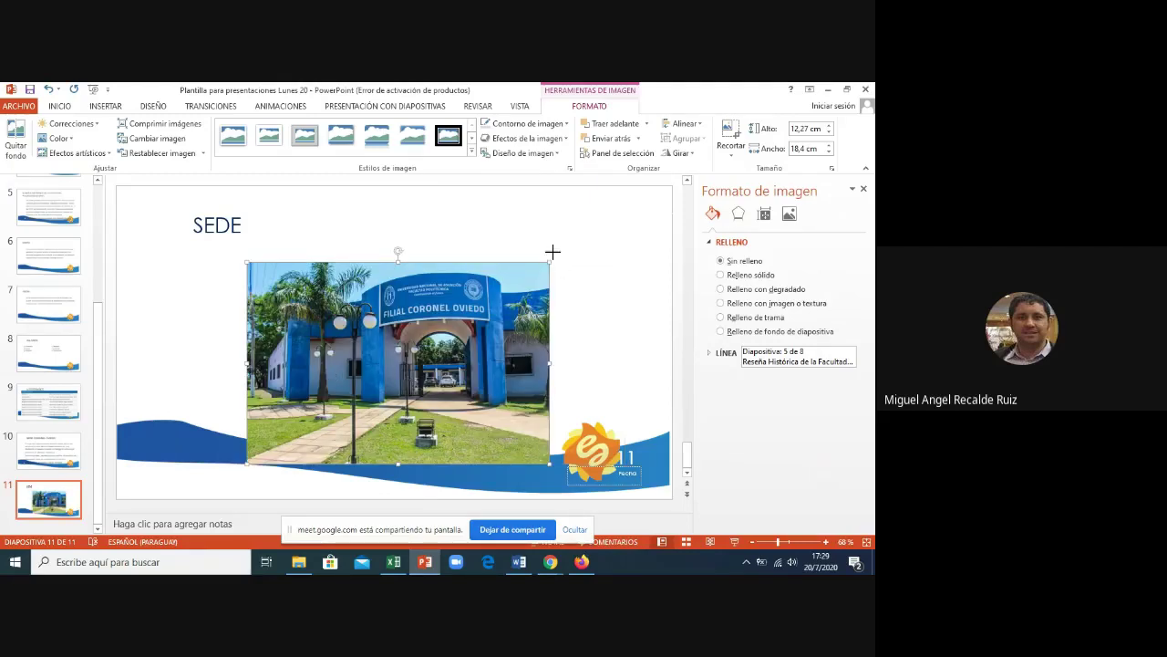
drag(549, 261, 579, 243)
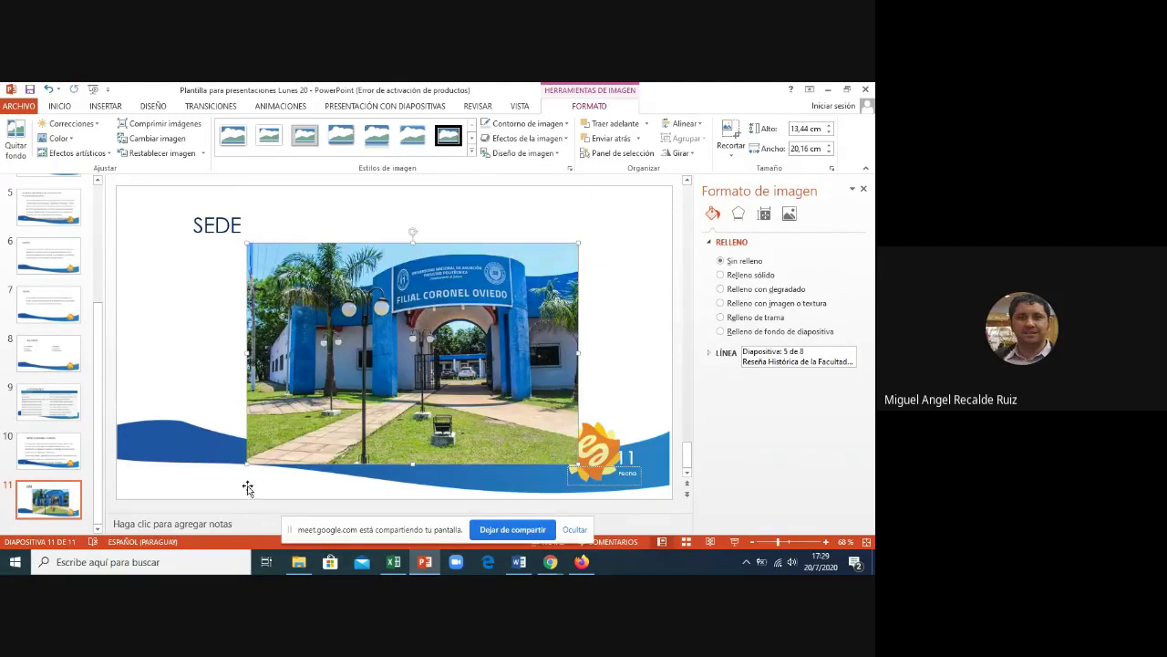
drag(247, 464, 234, 475)
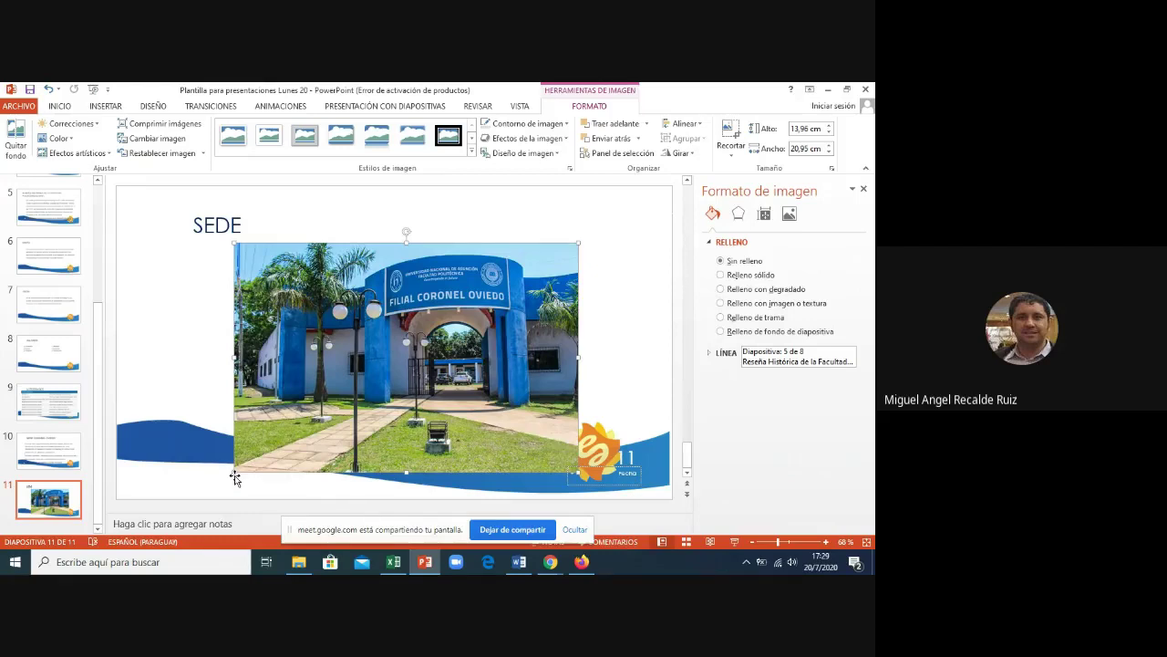
drag(234, 474, 241, 463)
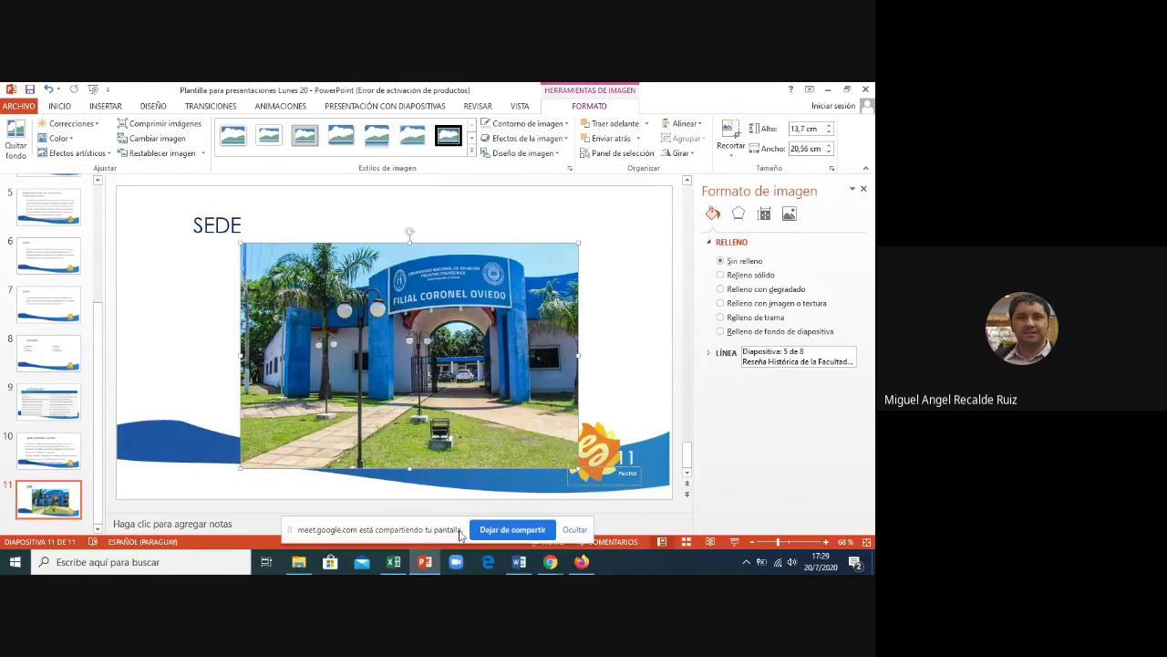
click(524, 570)
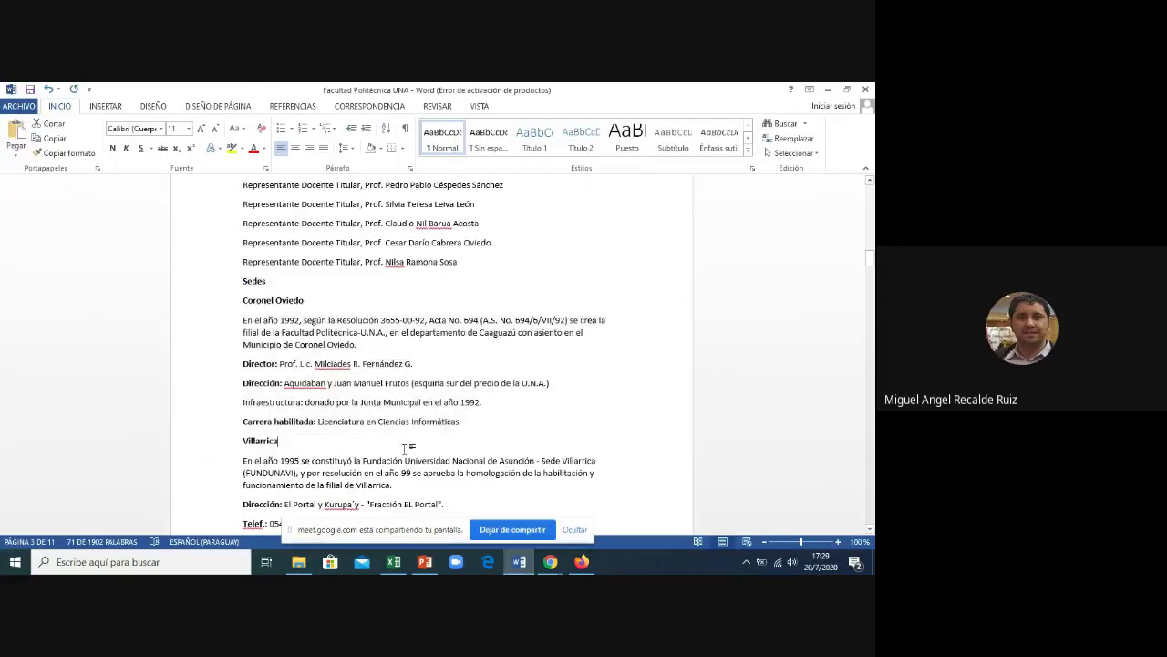
drag(870, 262, 870, 278)
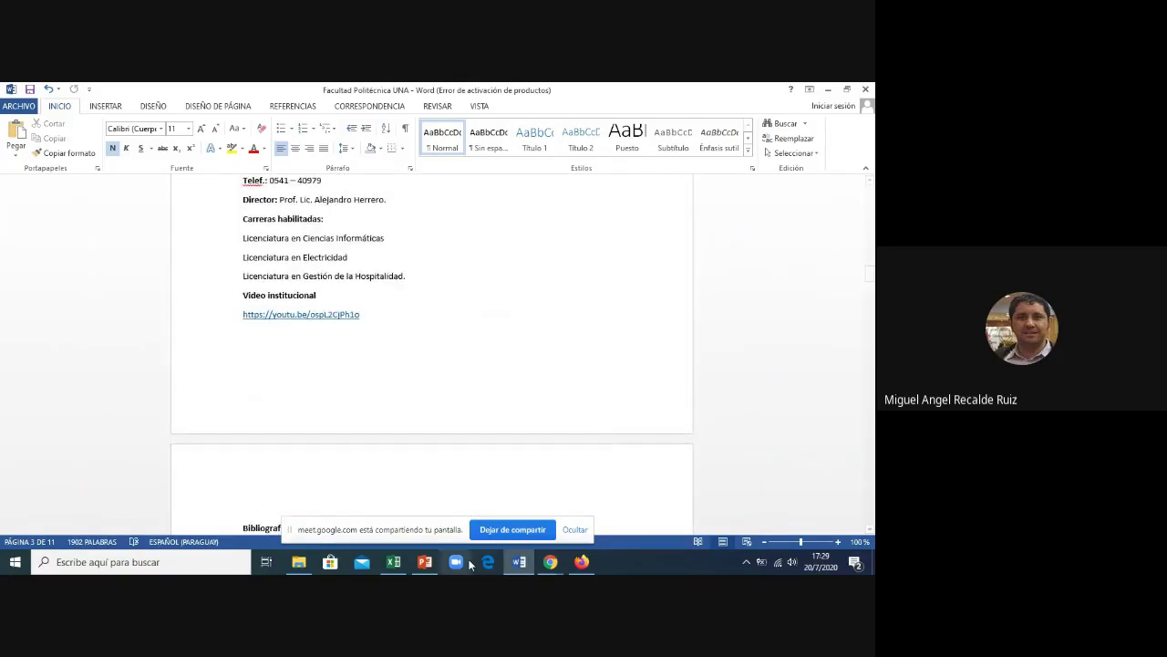
click(425, 566)
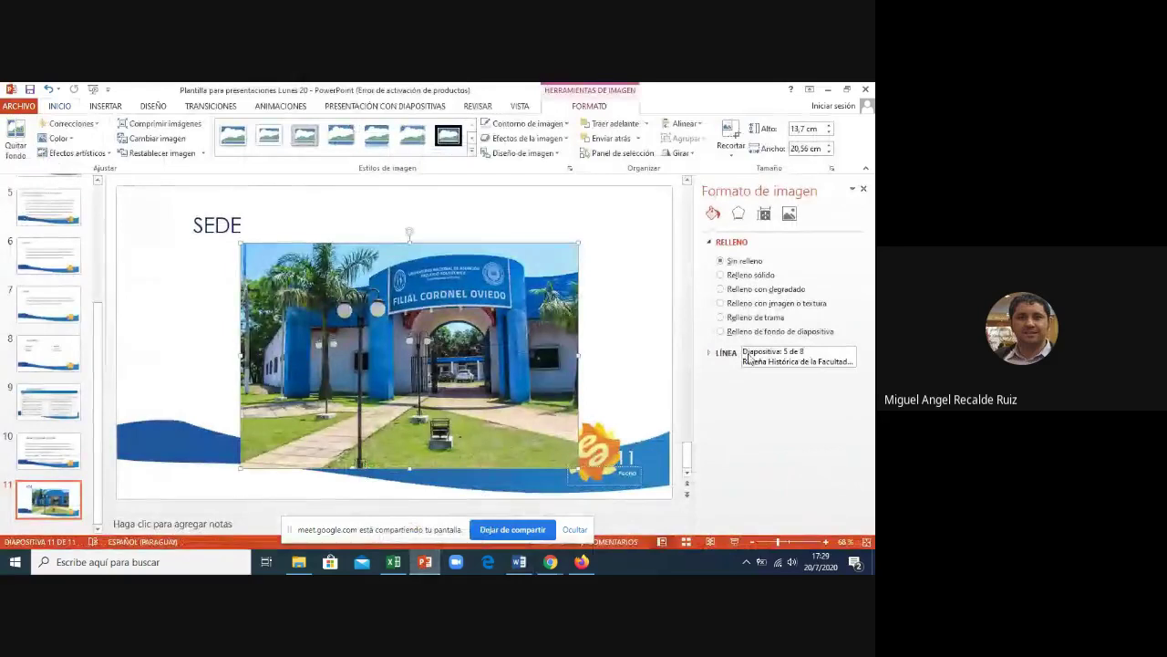
- Give the photo the alt-text title 'Imagen de la Filial Coronel Oviedo'
click(765, 215)
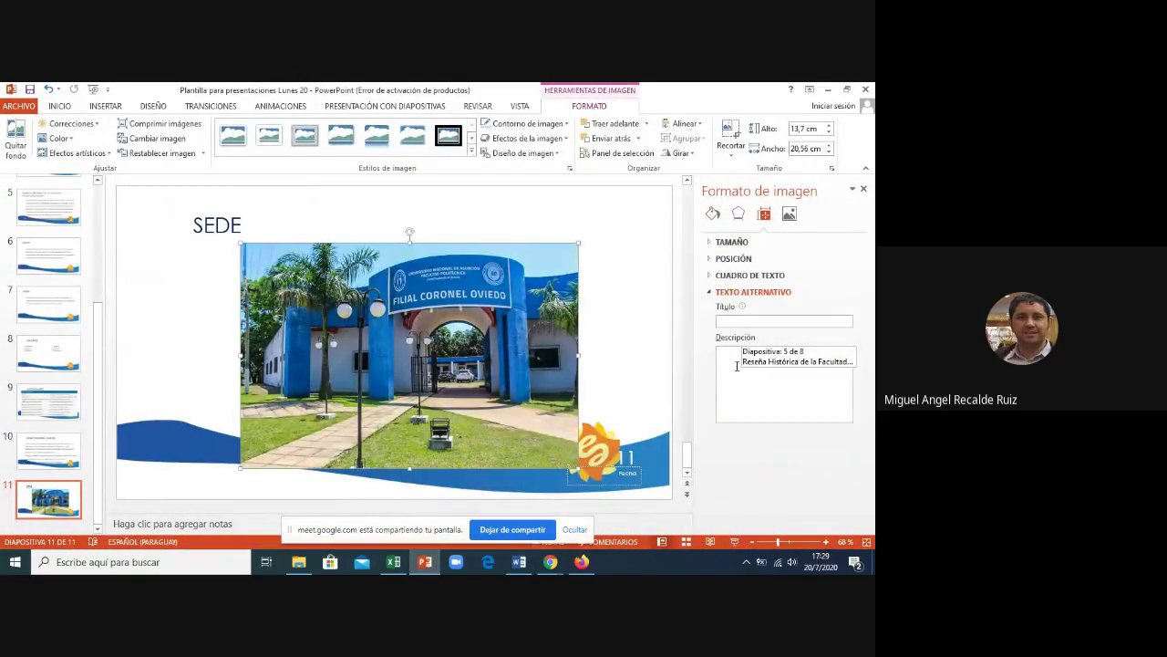
click(728, 322)
text(imagen)
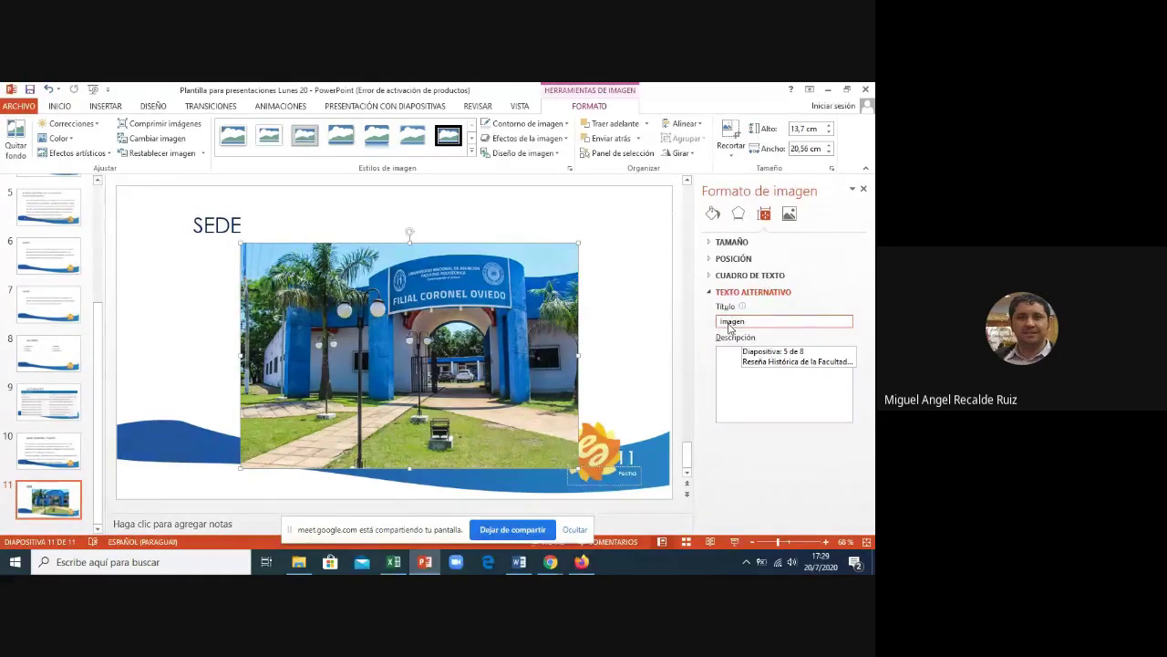
text(e la)
text(Fi)
key(BackSpace)
key(BackSpace)
key(BackSpace)
text(Filial Coronel O)
text(viedo)
key(BackSpace)
key(BackSpace)
text(do)
- Write an alt-text description of the Facultad's blue-walled entrance and three parked vehicles
click(740, 380)
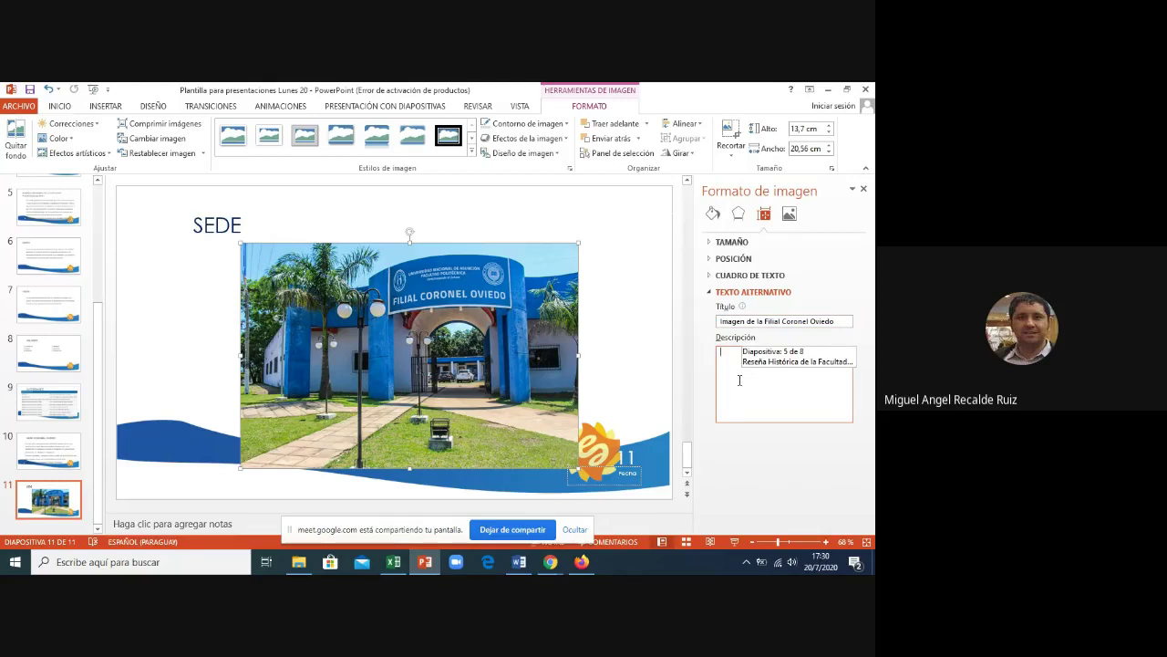
text(En )
text(la i)
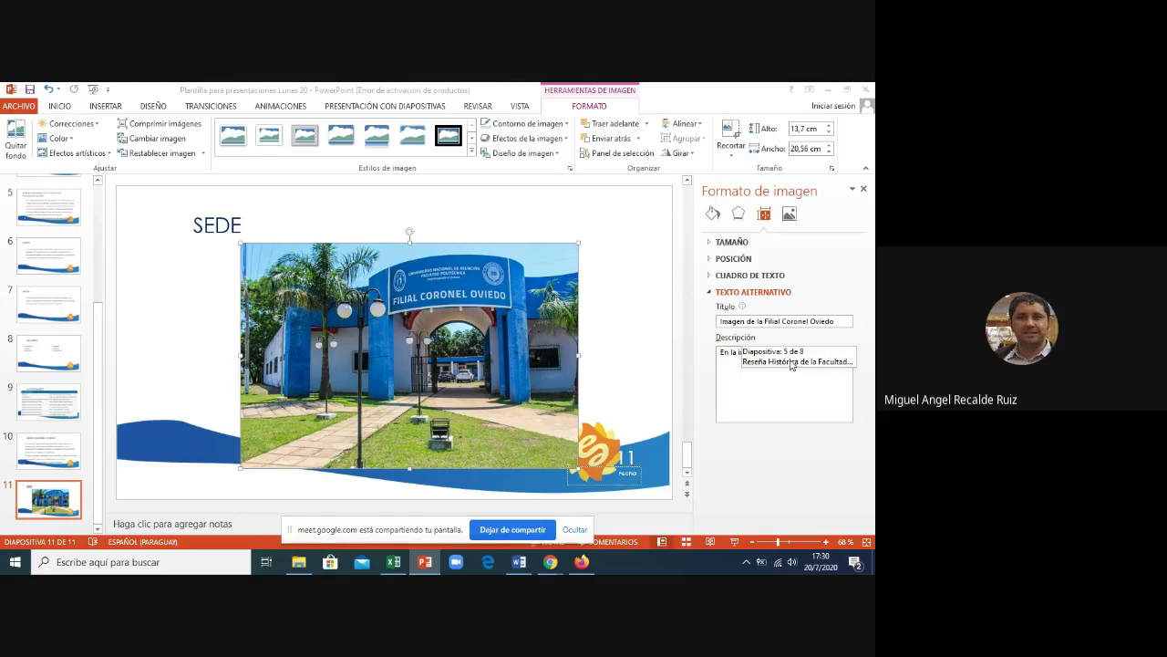
click(753, 385)
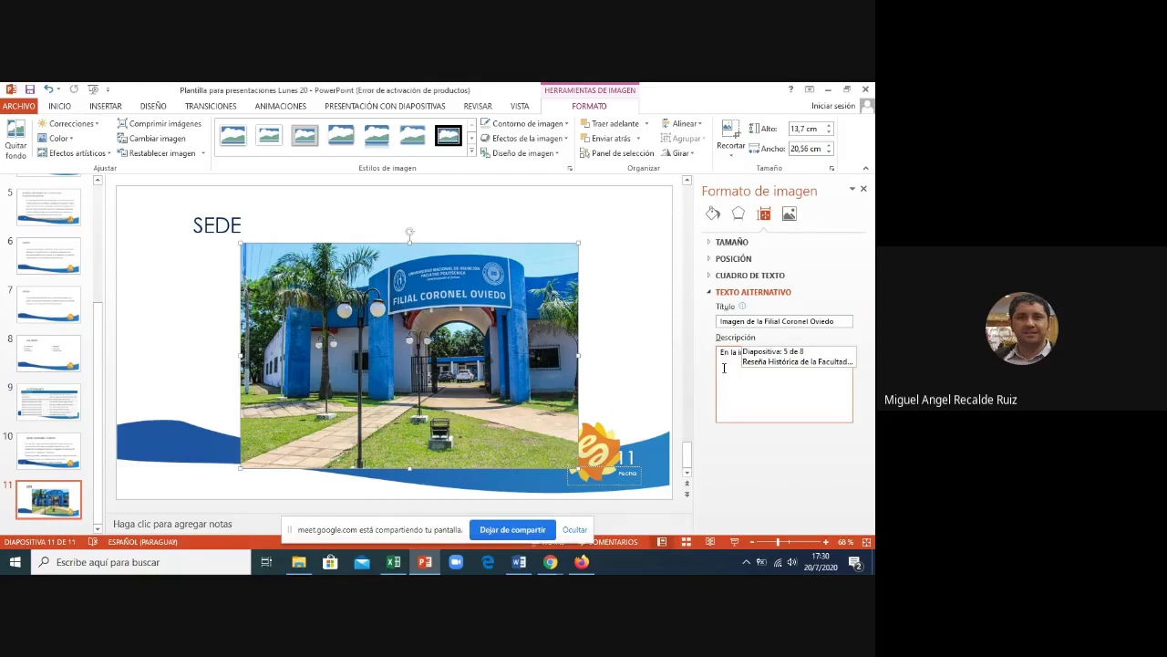
key(Return)
key(Return)
click(830, 378)
text(da )
text(d)
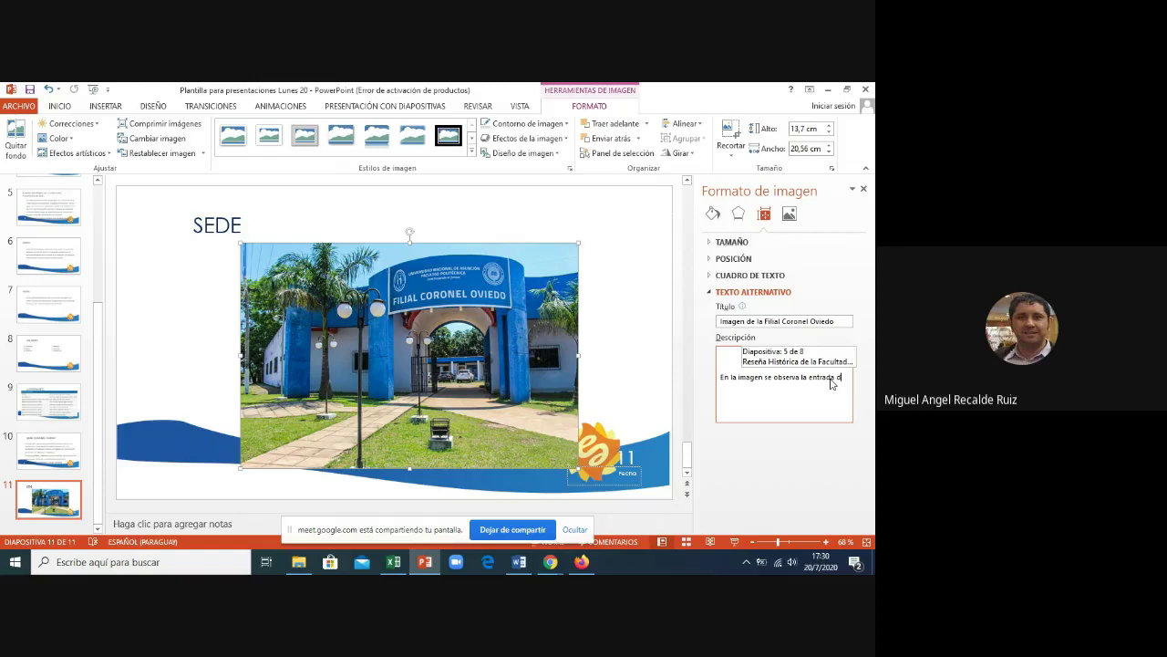
text(e la Fac)
text(ult)
text(ad)
text( con)
text(o )
text(co)
text(lor de ara)
key(BackSpace)
key(BackSpace)
key(BackSpace)
text(pared e)
text(s azul)
text(.)
key(Return)
text(En s)
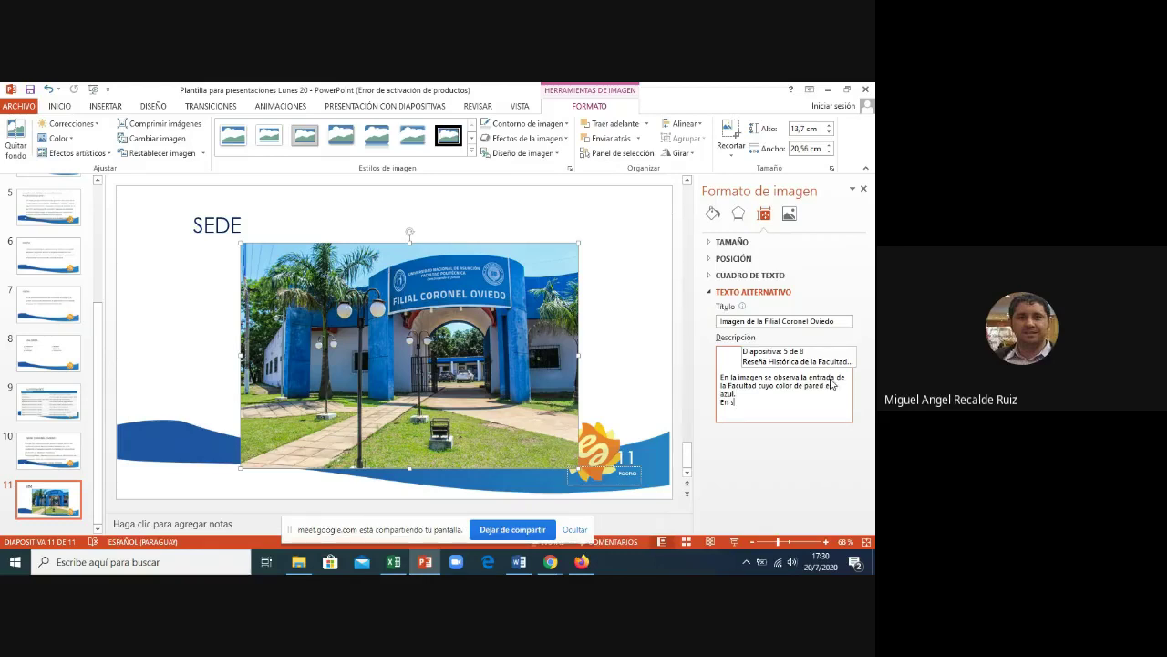
text(u patio s)
text(e ob)
text(servan t)
text(res vehi)
text(culos e)
text(stacionad)
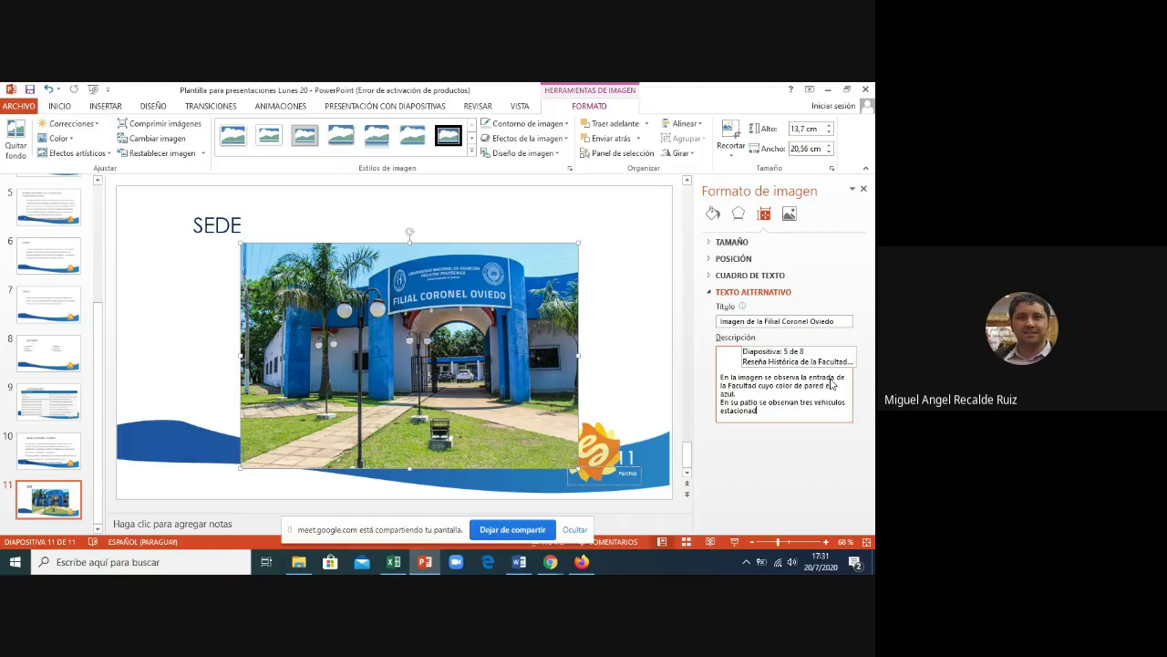
text(os ...)
- Set the SEDE title font to Arial and save the presentation
click(233, 219)
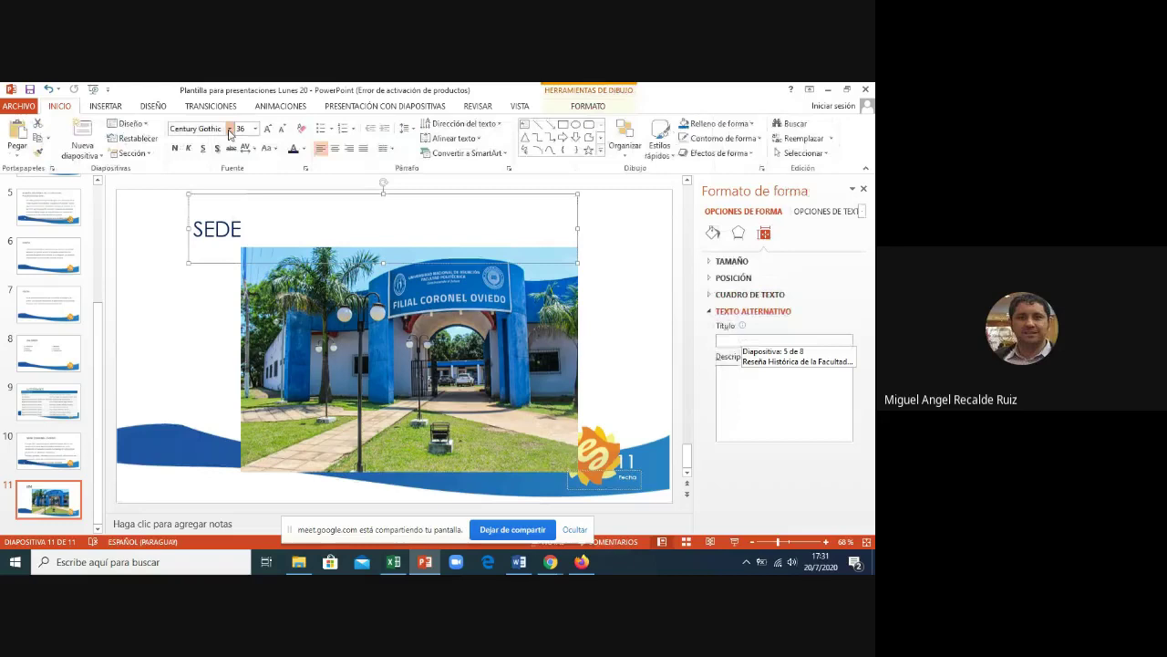
click(230, 129)
click(200, 211)
click(614, 340)
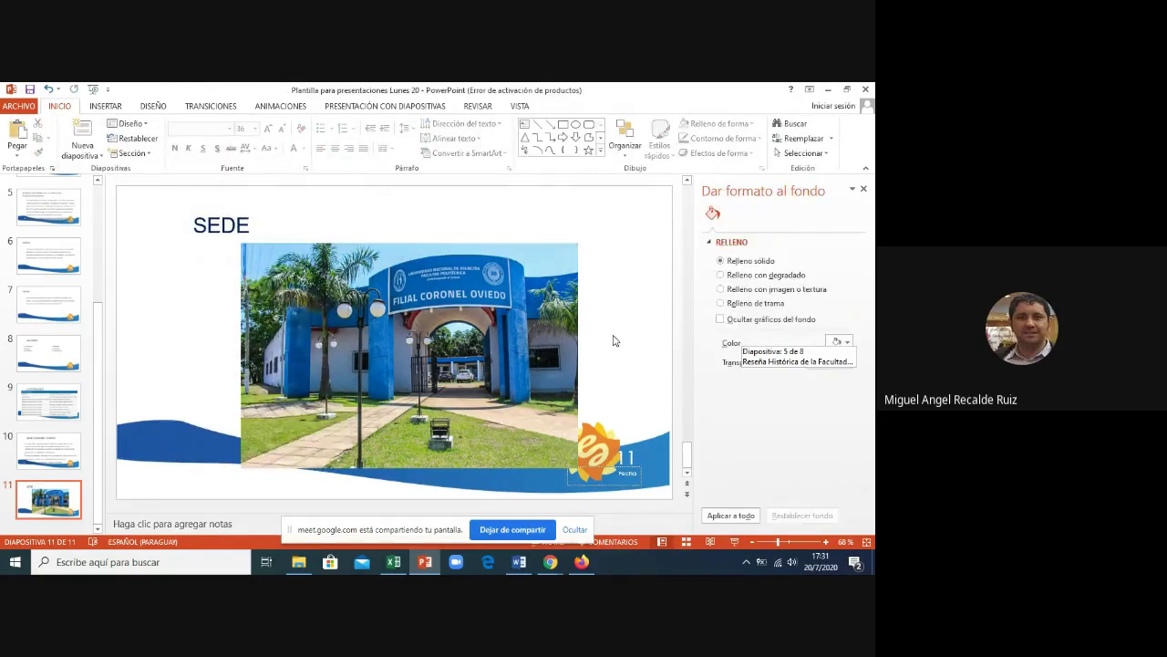
click(29, 89)
- Duplicate slide 11, retitle the copy 'VIDEO INSTITUCIONAL' and delete its photo
right_click(33, 499)
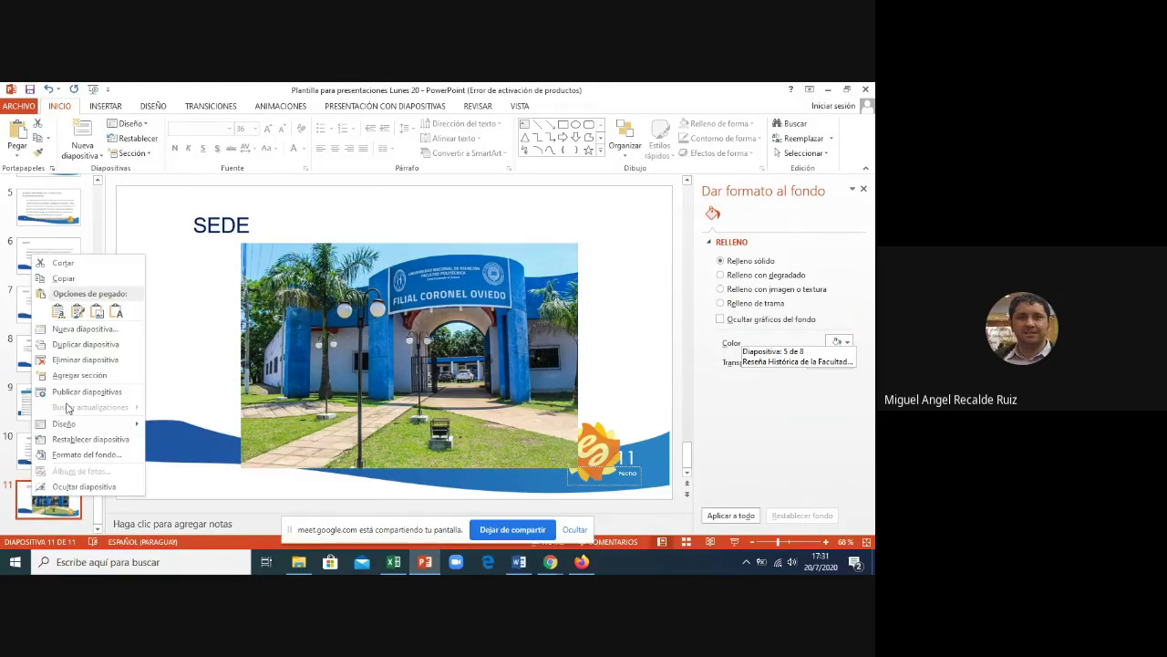
click(93, 345)
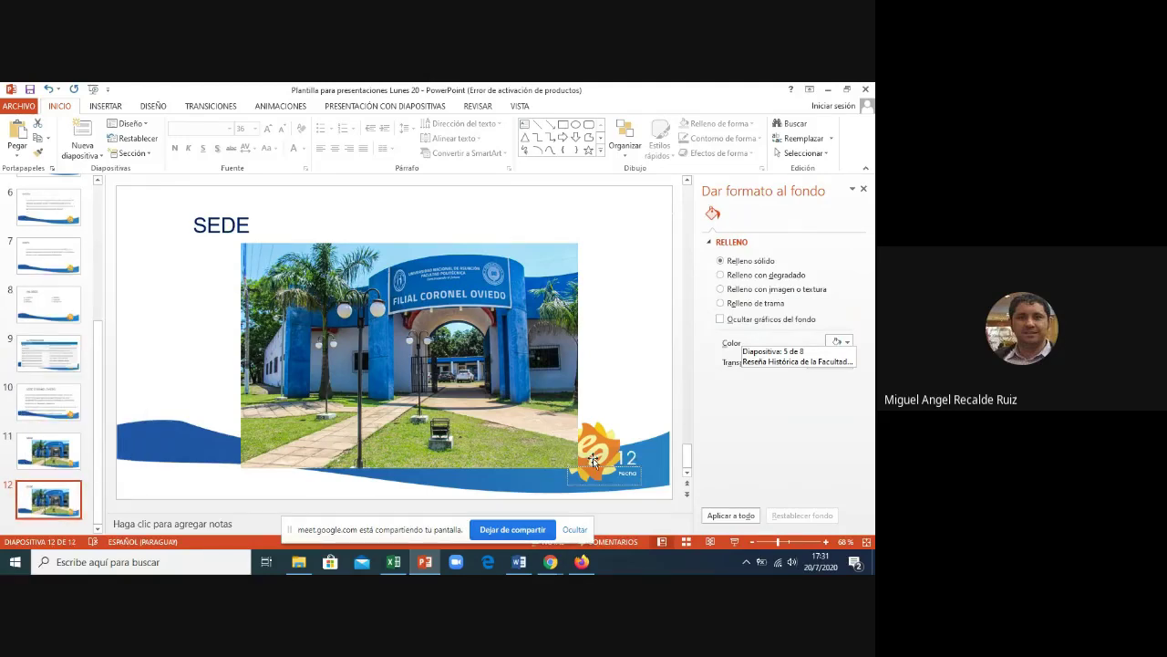
click(247, 224)
key(BackSpace)
key(BackSpace)
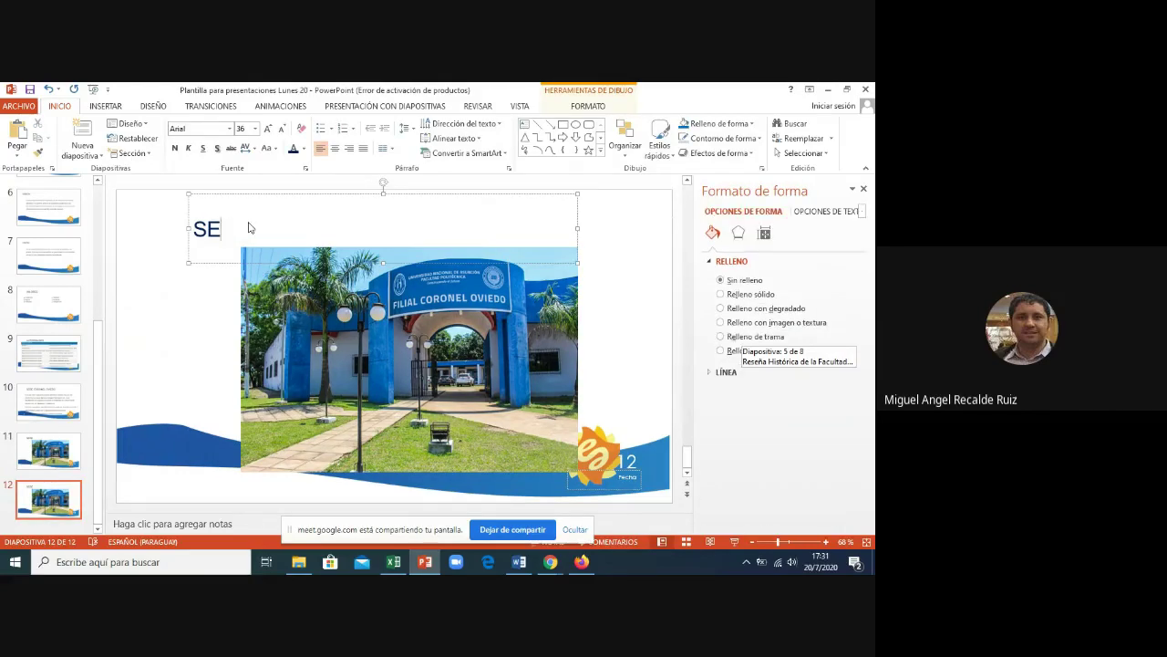
key(BackSpace)
key(BackSpace)
text(VIDEO I)
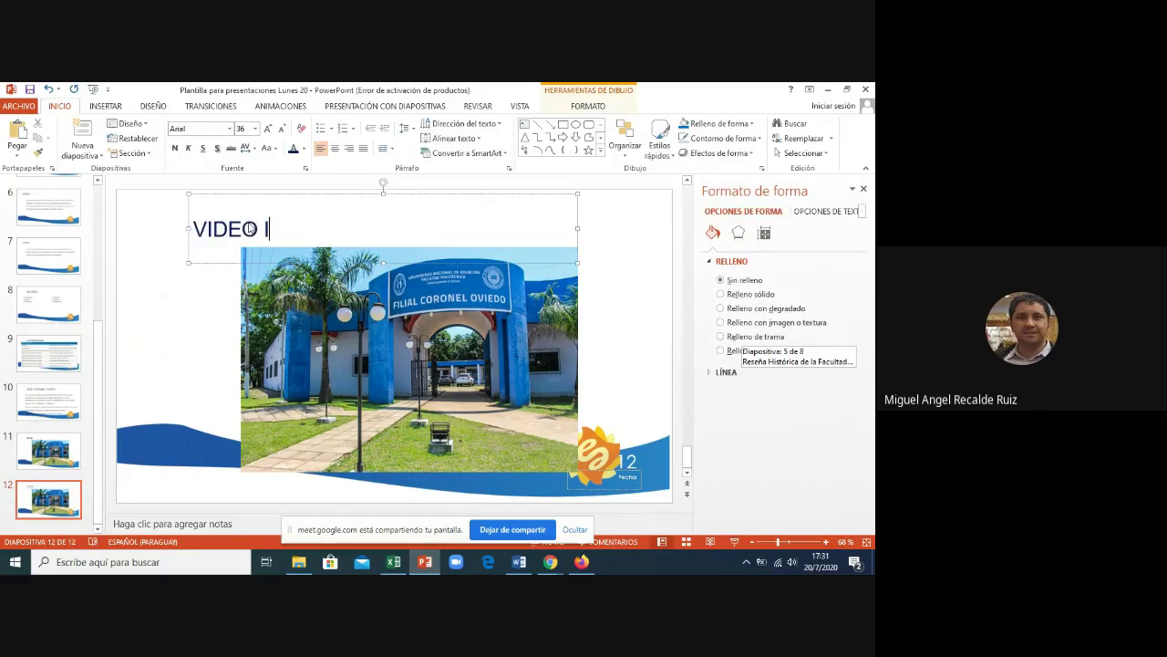
text(NSTIT)
text(UCIONAL)
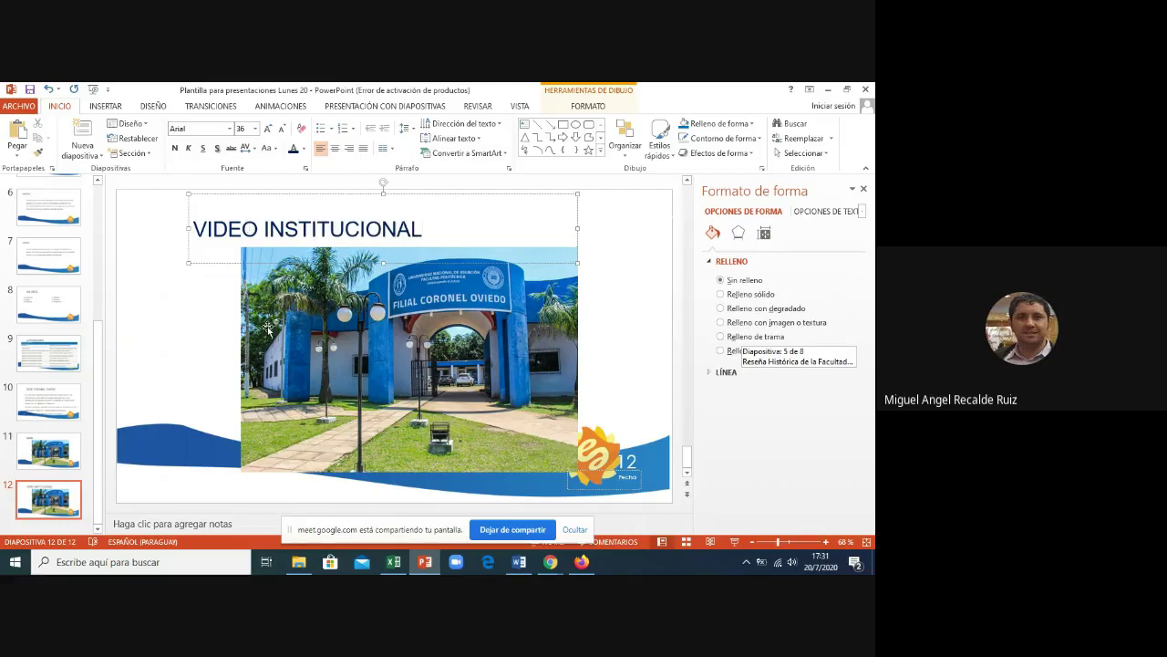
click(267, 328)
key(Delete)
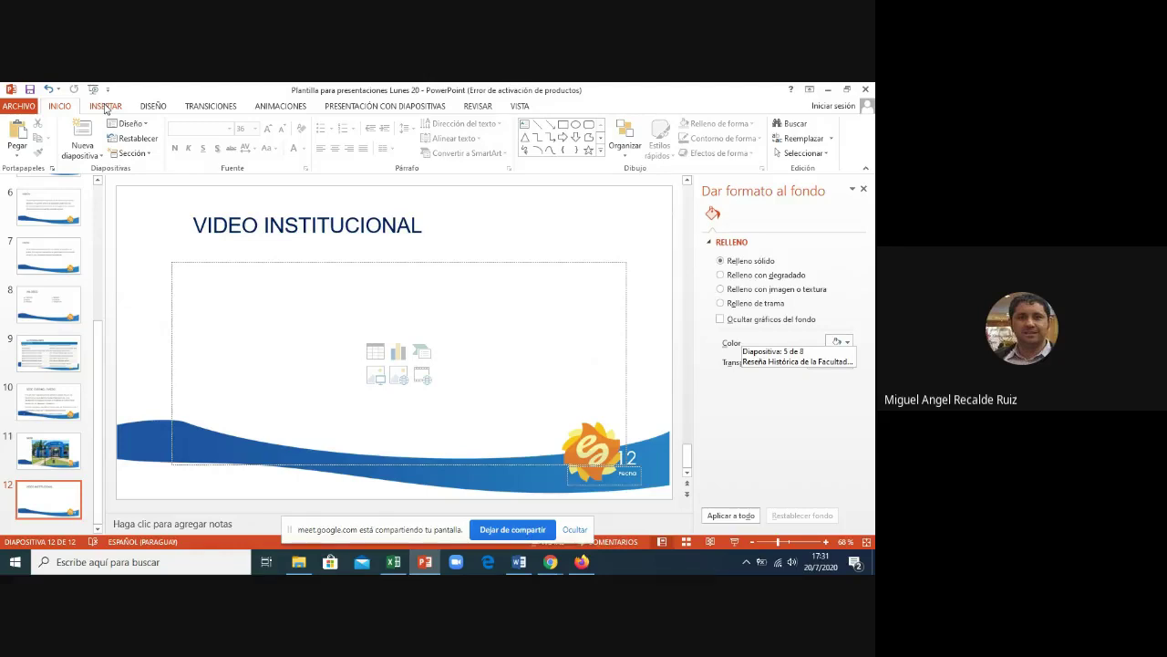
- Try the INSERTAR Audio and Vídeo menus, then open Insertar vídeo from slide 12's placeholder
click(106, 107)
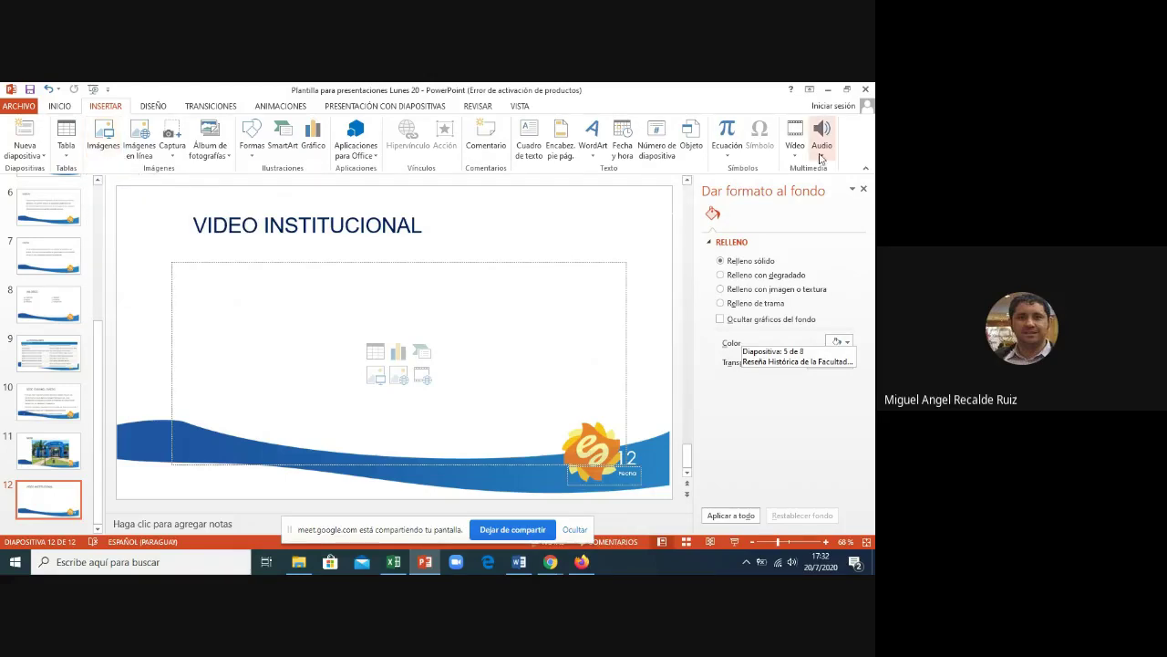
click(821, 151)
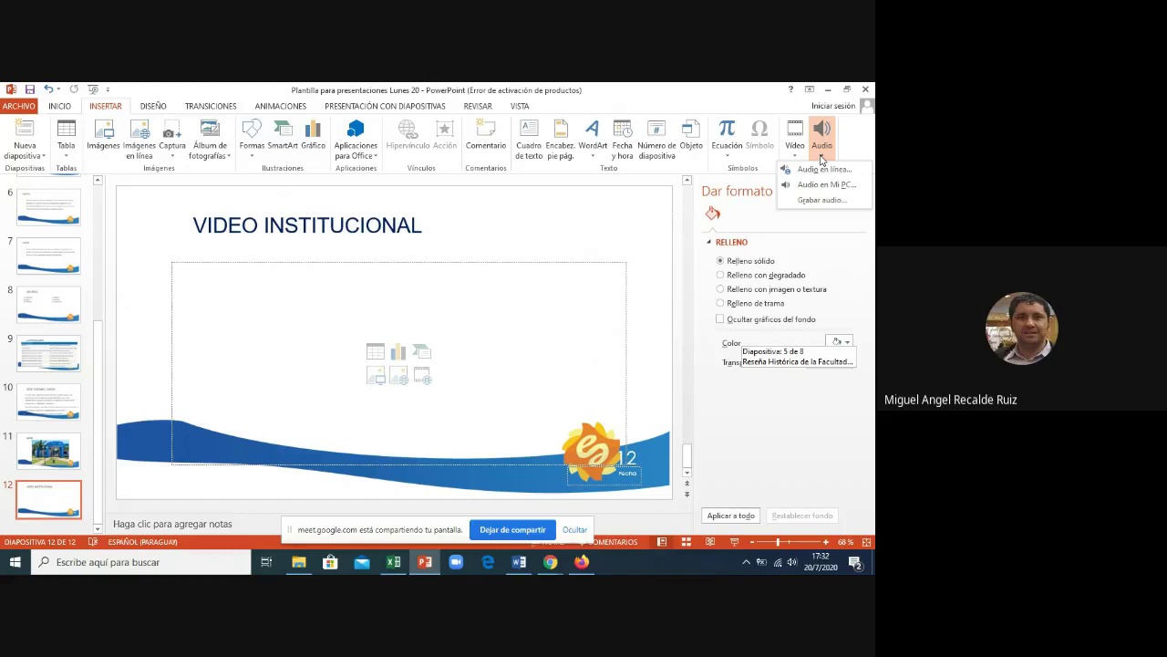
click(423, 375)
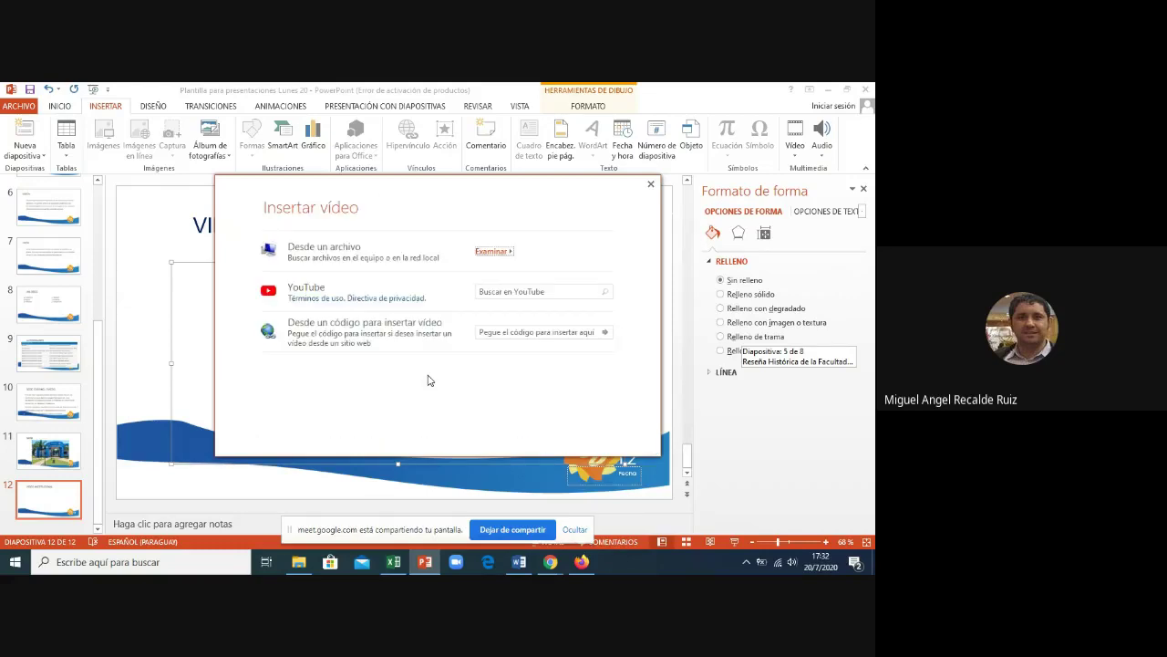
click(650, 186)
click(795, 153)
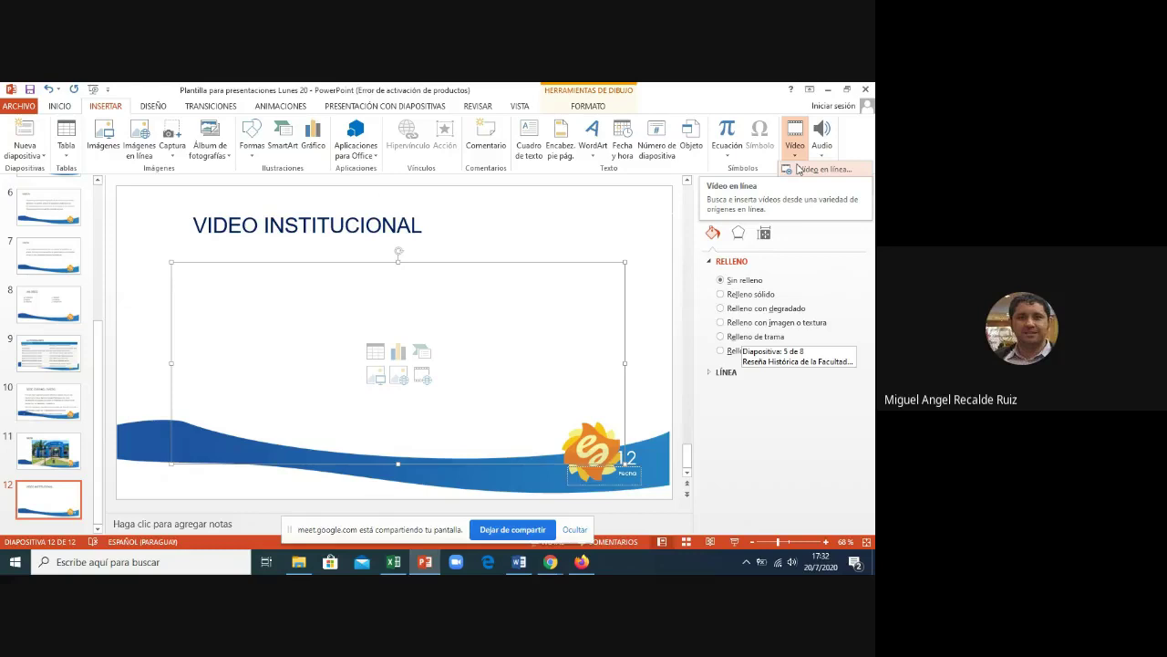
click(798, 169)
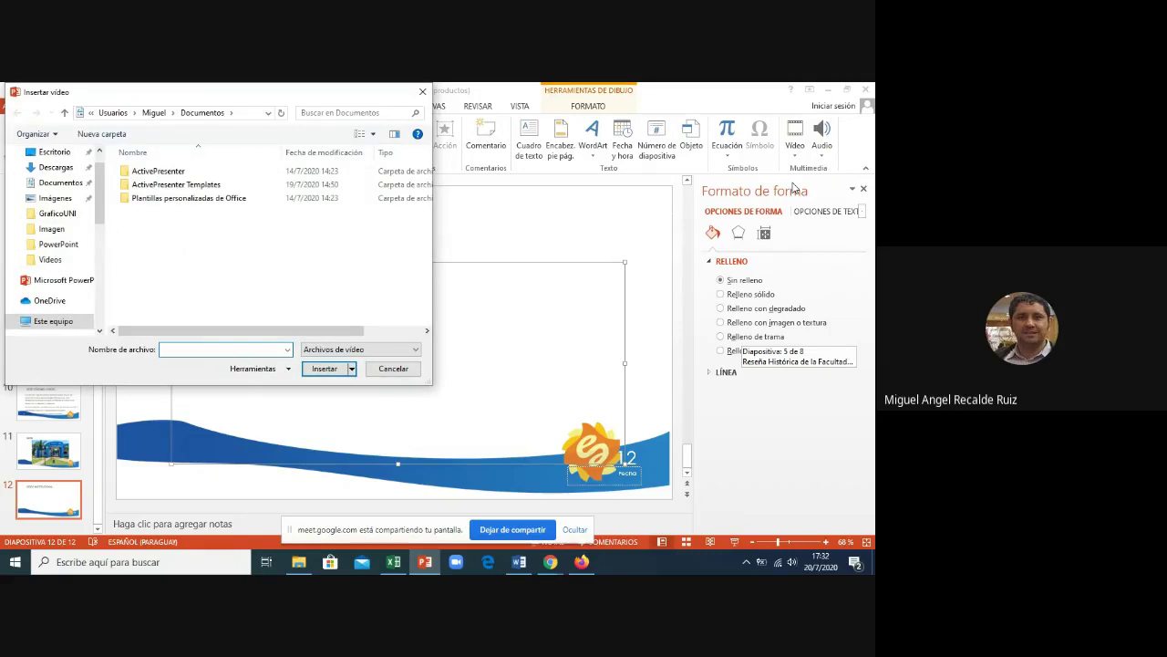
click(422, 94)
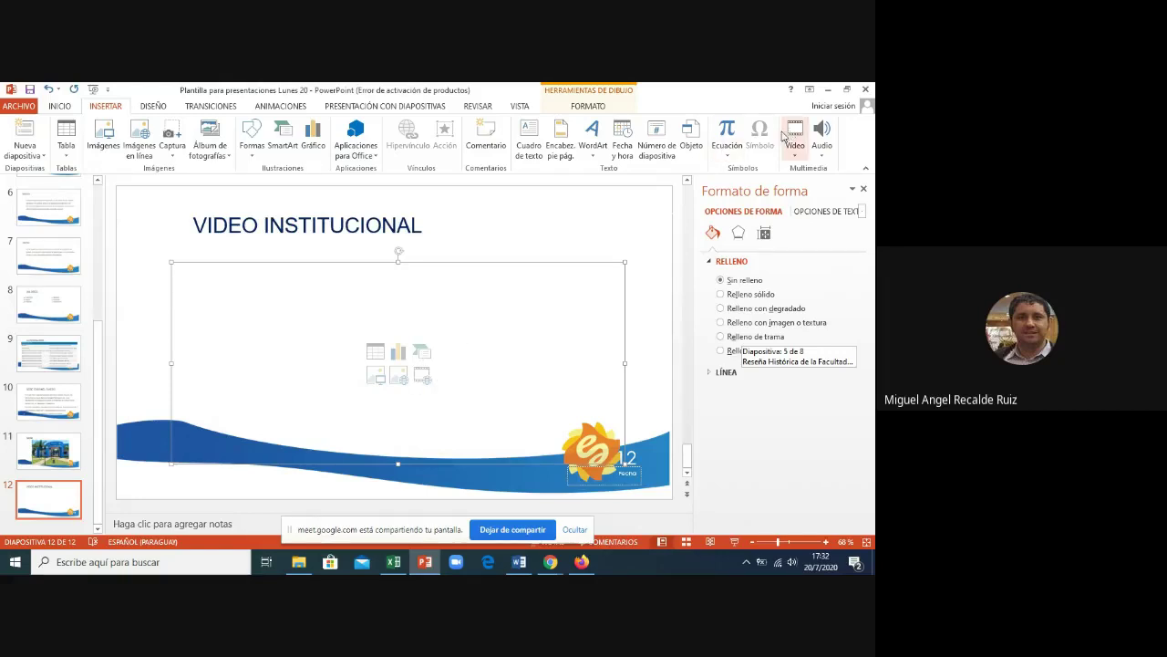
click(422, 375)
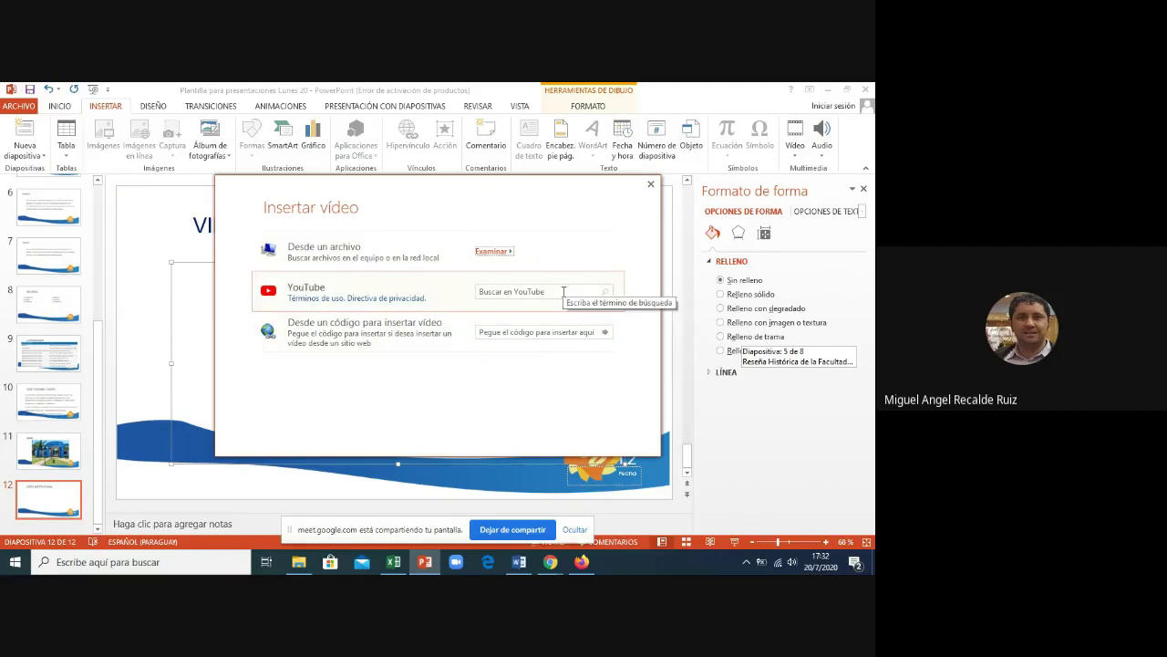
- Copy the institutional video's short YouTube link from the Word document
click(548, 561)
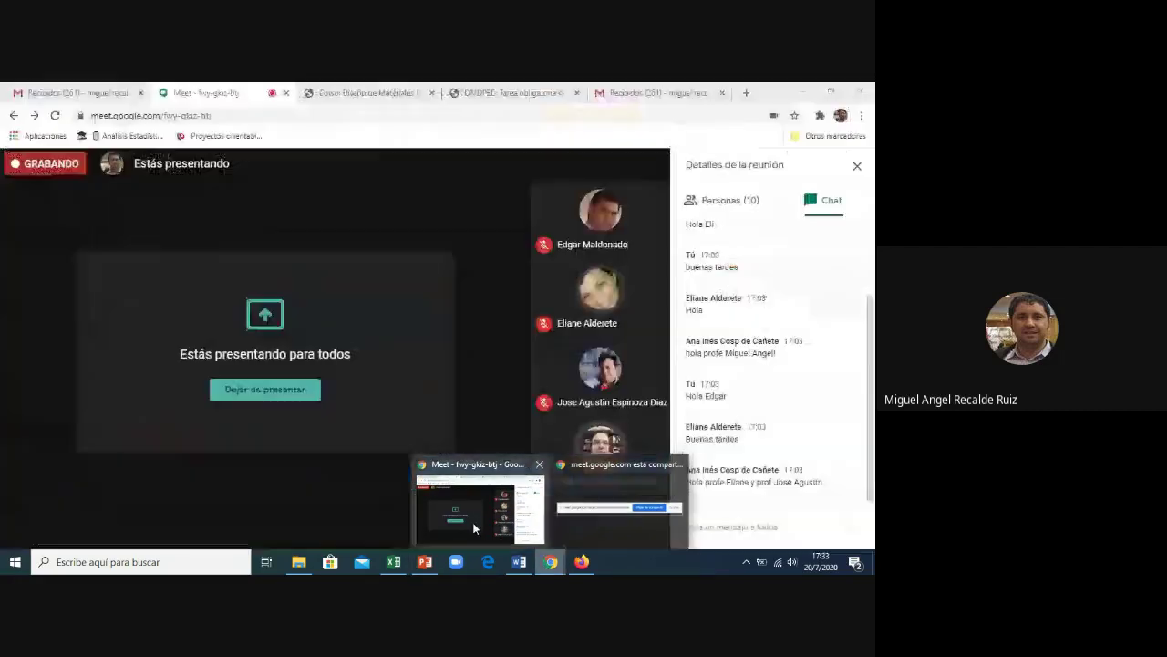
click(473, 518)
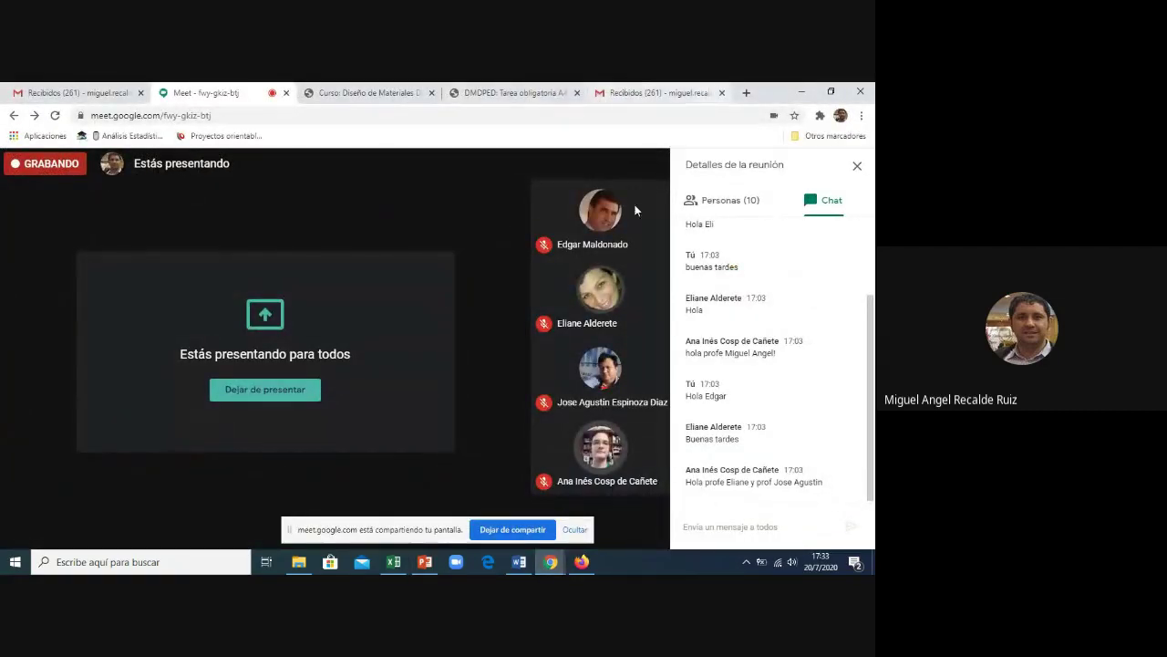
click(518, 562)
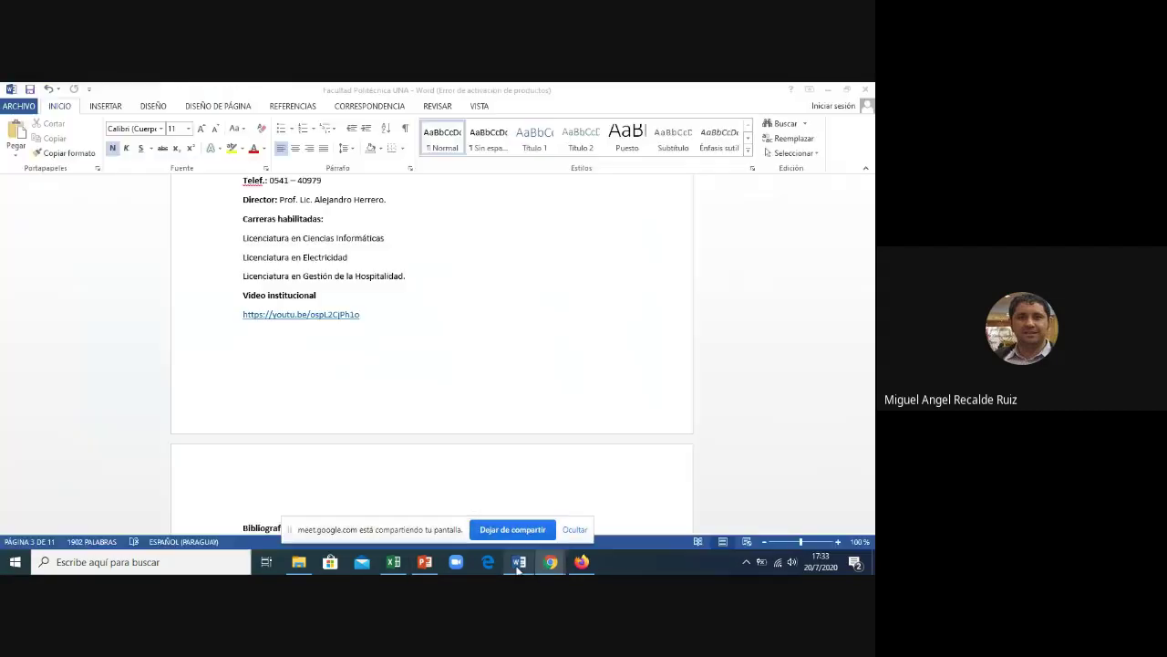
drag(362, 316, 232, 316)
key(ctrl+c)
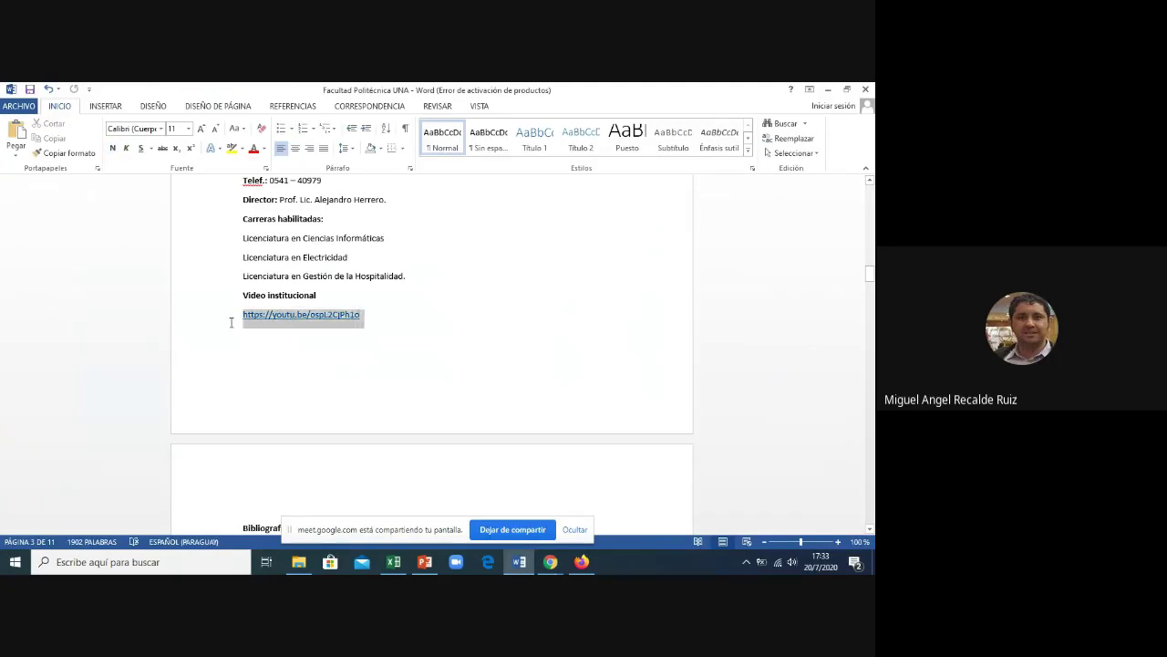
- Open the link in a new Chrome tab, pause the video and copy its full URL
click(550, 562)
mouse_move(480, 502)
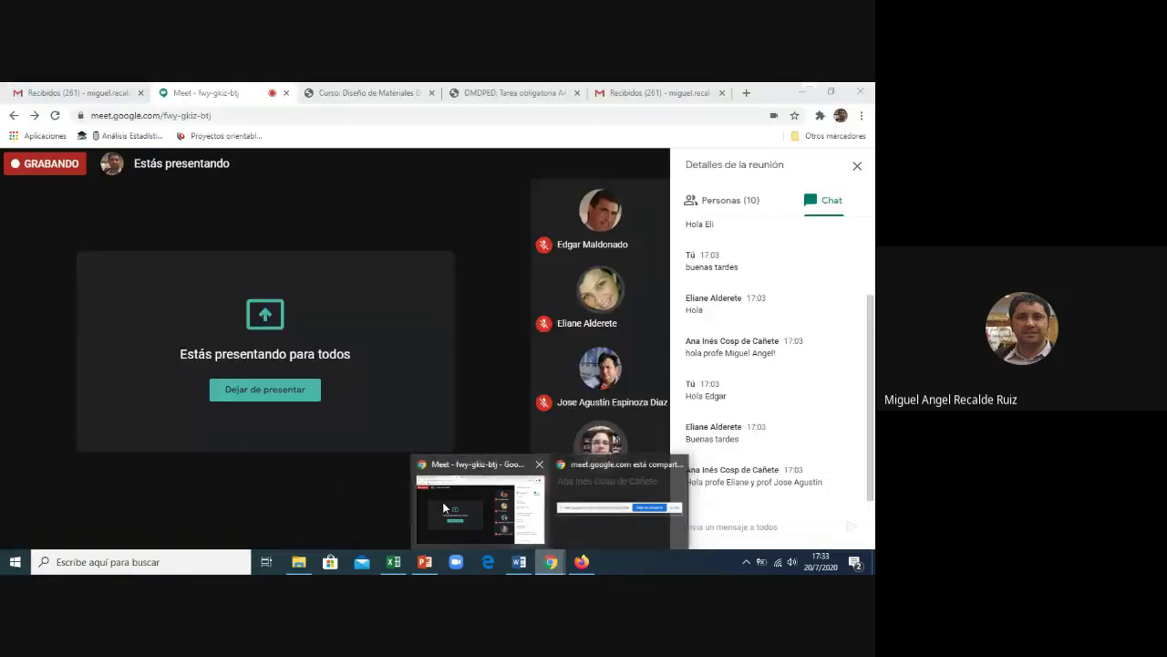
click(442, 502)
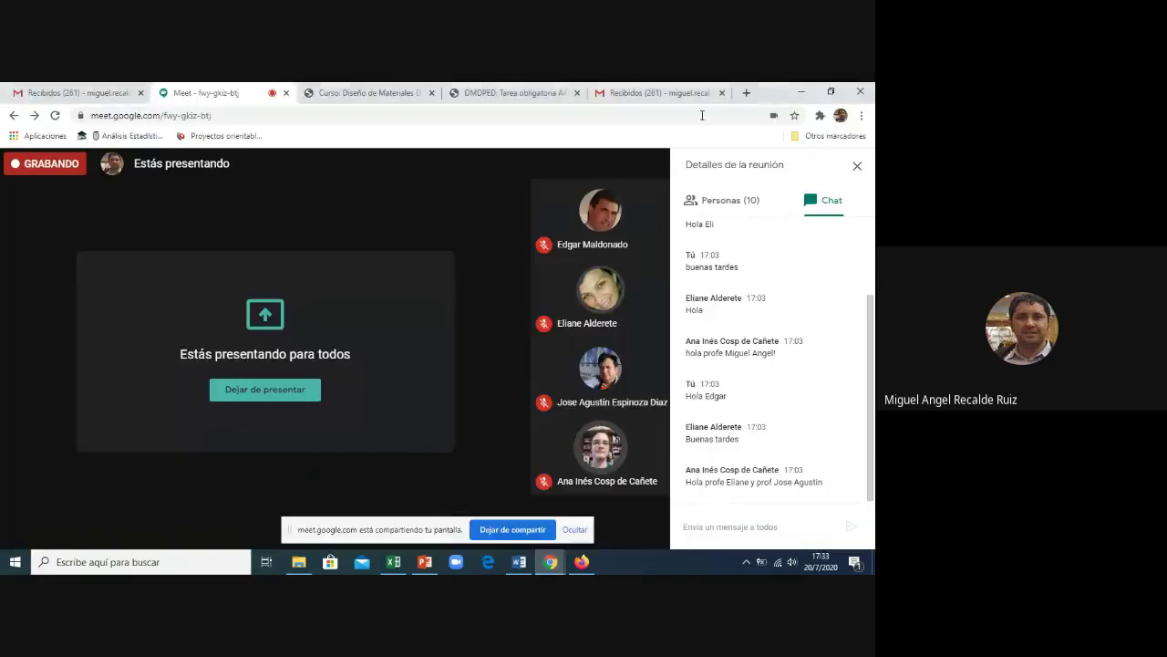
click(745, 92)
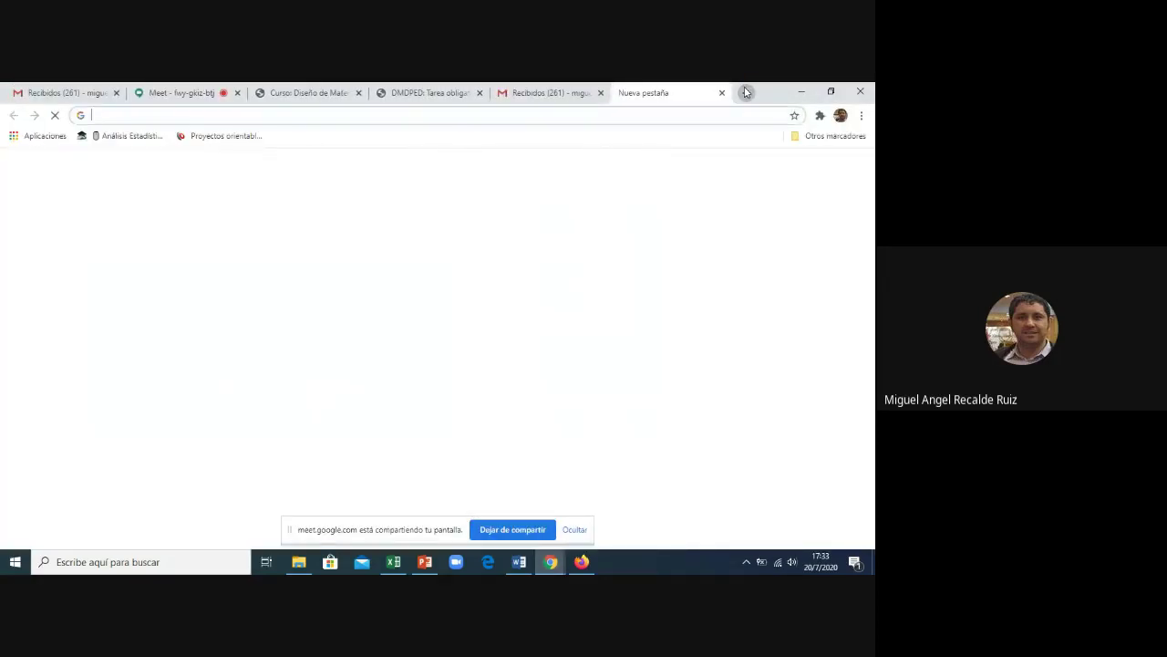
key(ctrl+v)
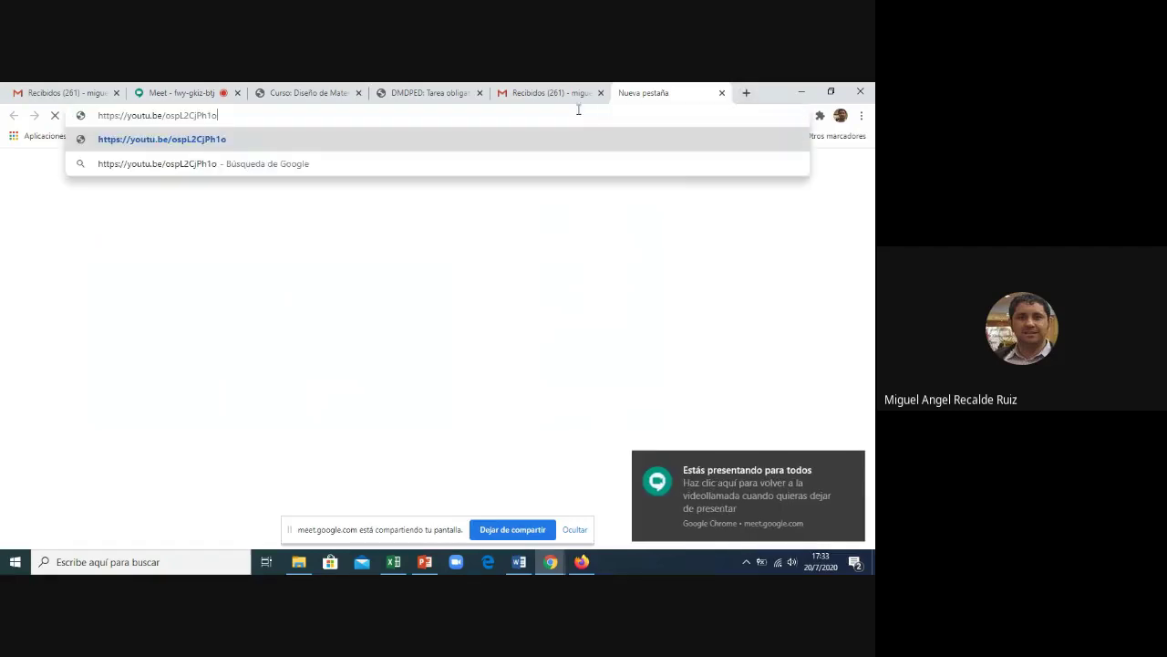
key(Return)
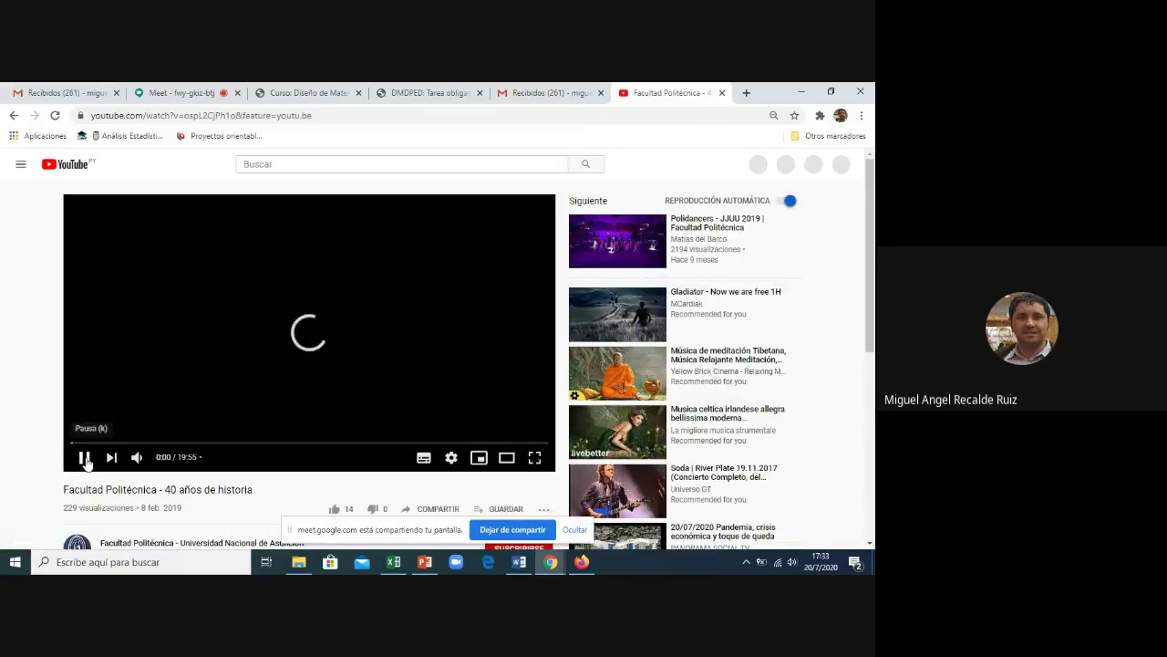
click(84, 461)
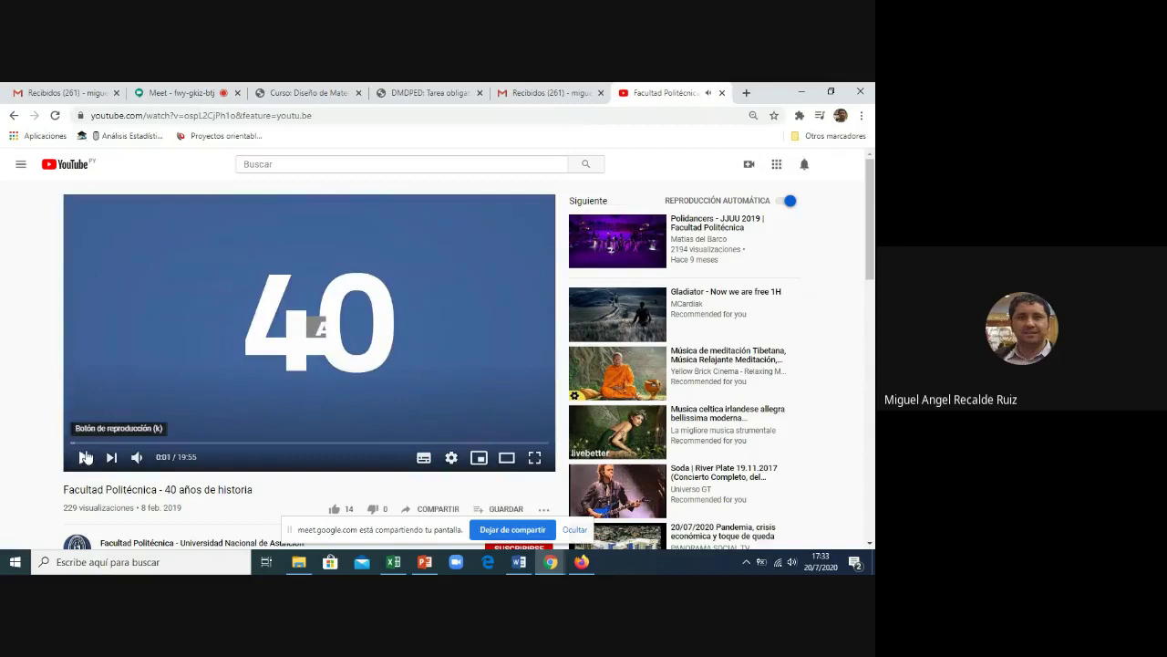
click(323, 115)
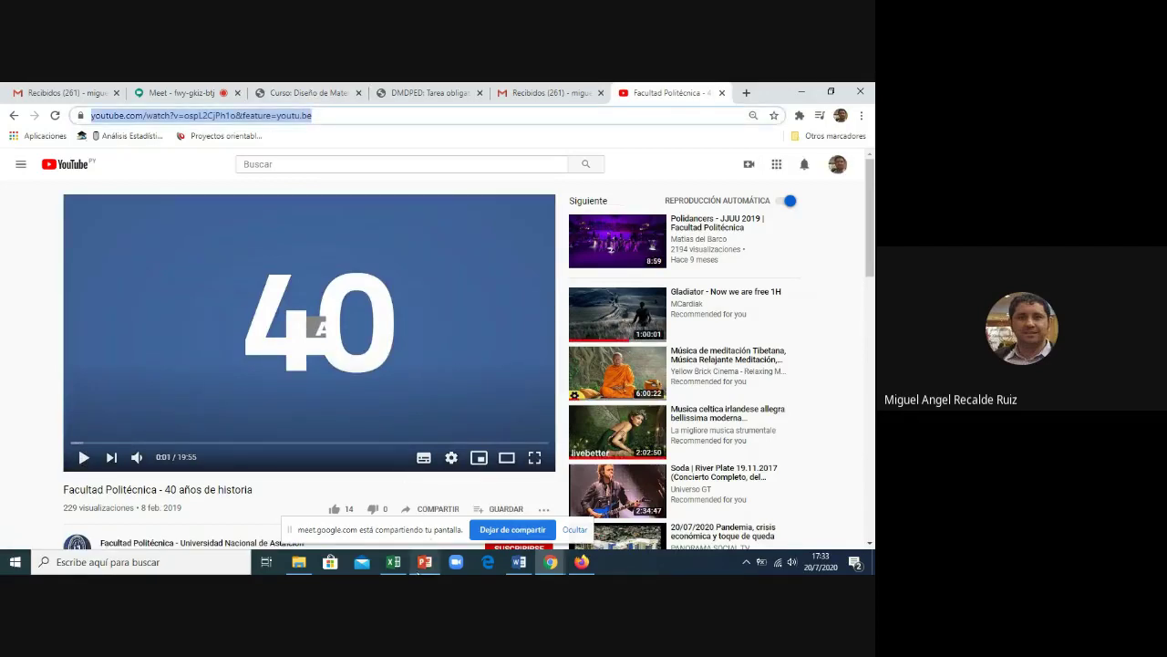
click(424, 562)
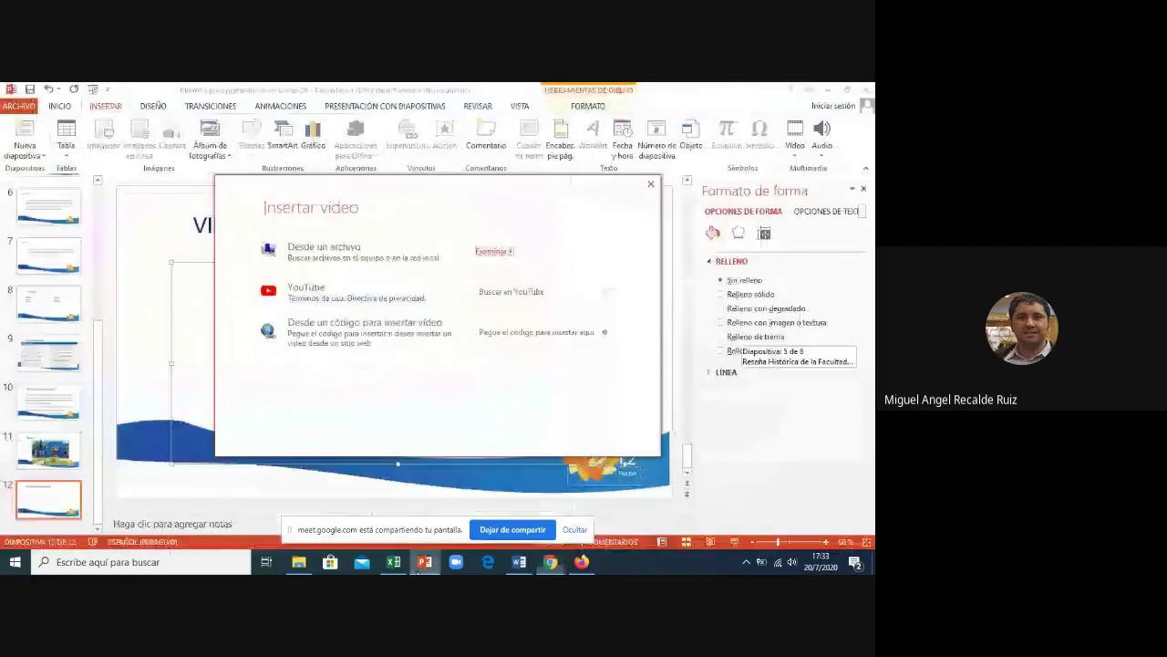
- Search YouTube in the Insertar vídeo dialog for the pasted video URL
click(492, 293)
key(ctrl+v)
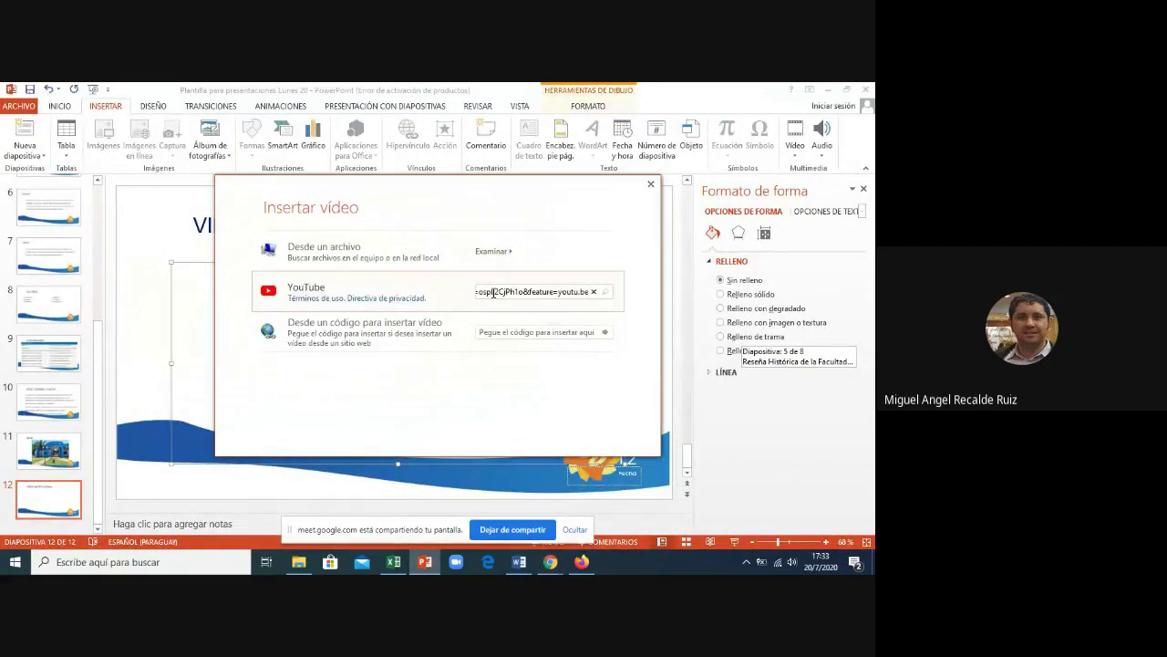
click(606, 295)
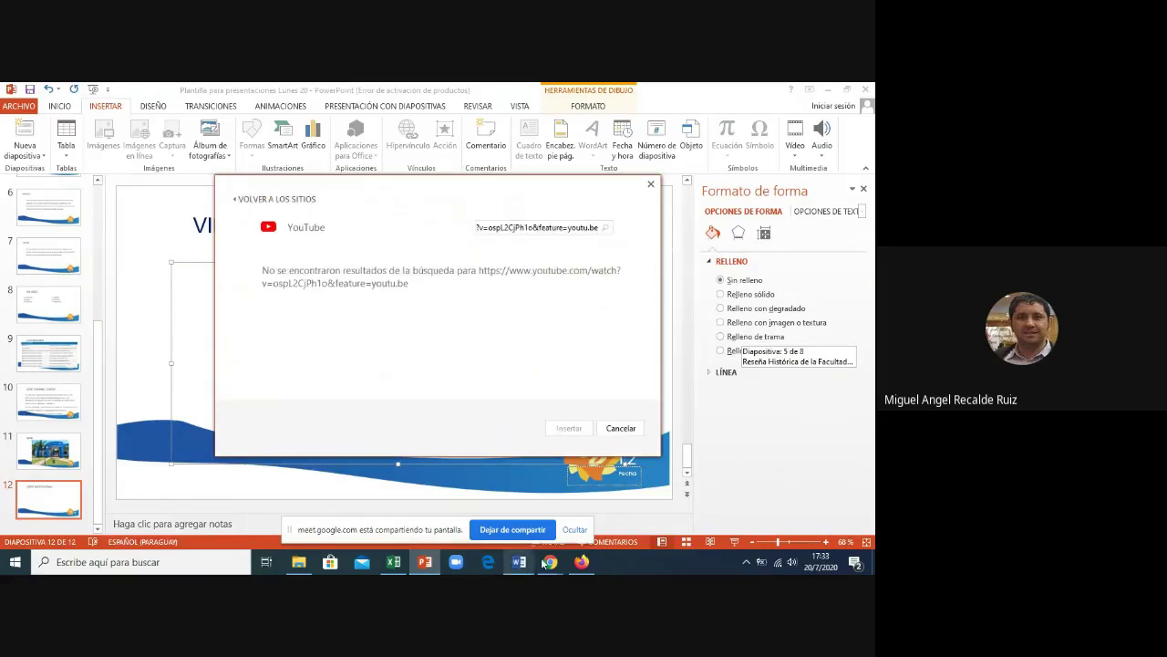
- Copy the video's title from the Firefox page showing it
click(580, 561)
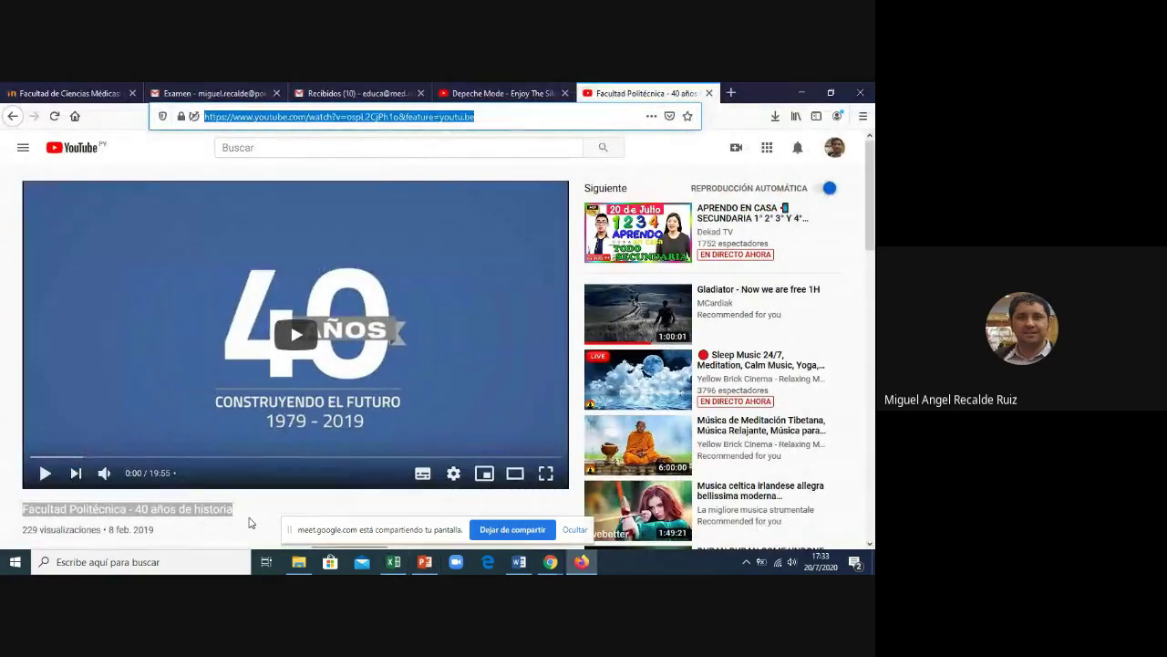
drag(242, 516, 18, 517)
key(ctrl+c)
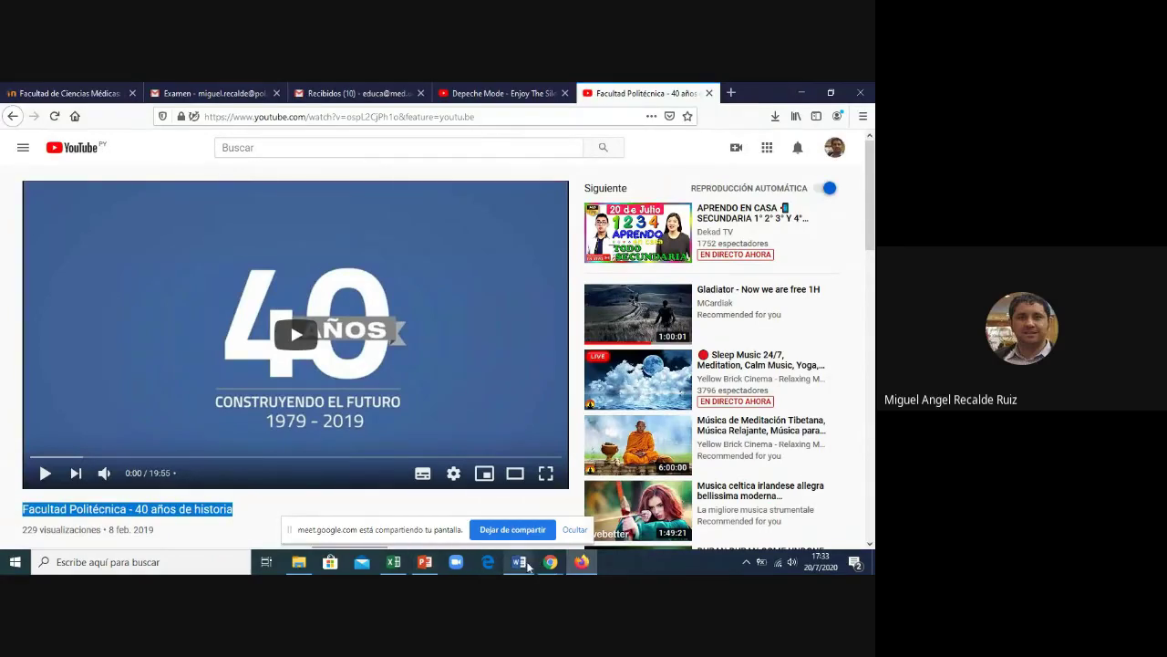
click(422, 565)
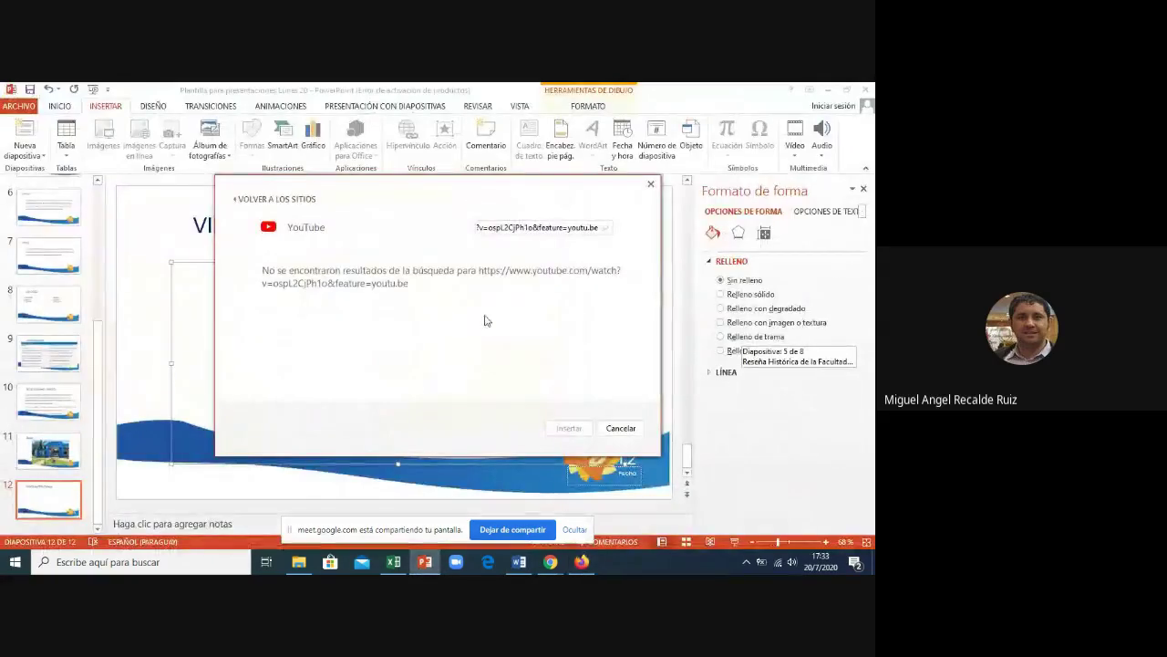
- Search for the 'Facultad Politécnica - 40 años de historia' title, insert the first result, and dismiss the error
drag(588, 228, 456, 232)
text(ht)
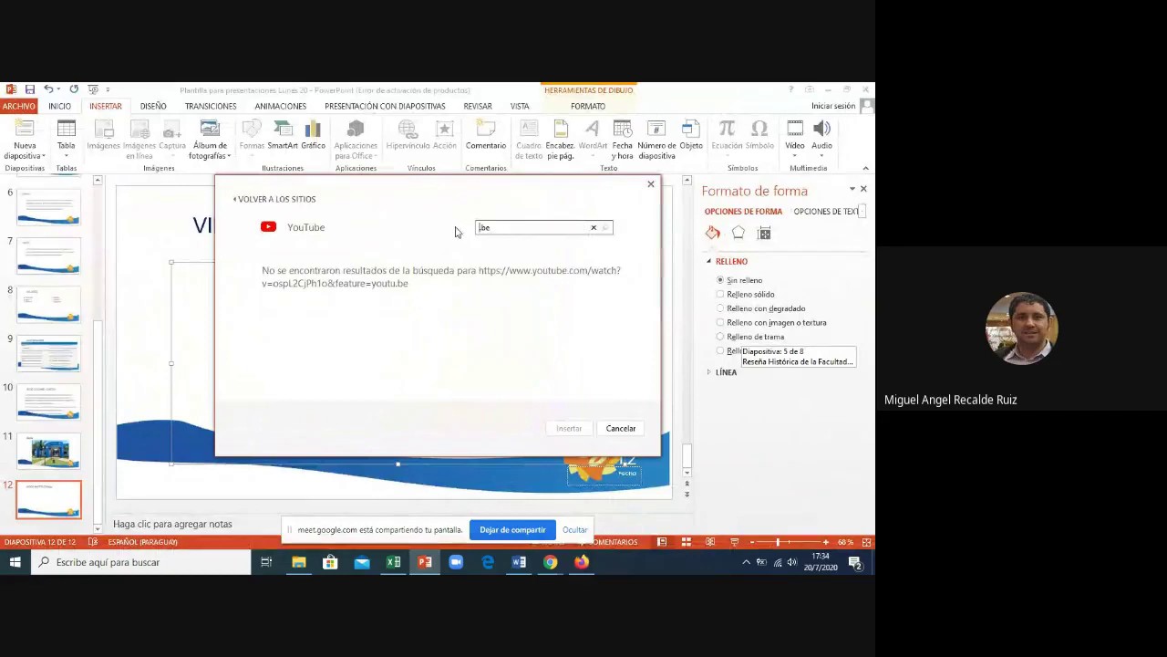
key(BackSpace)
key(BackSpace)
key(ctrl+v)
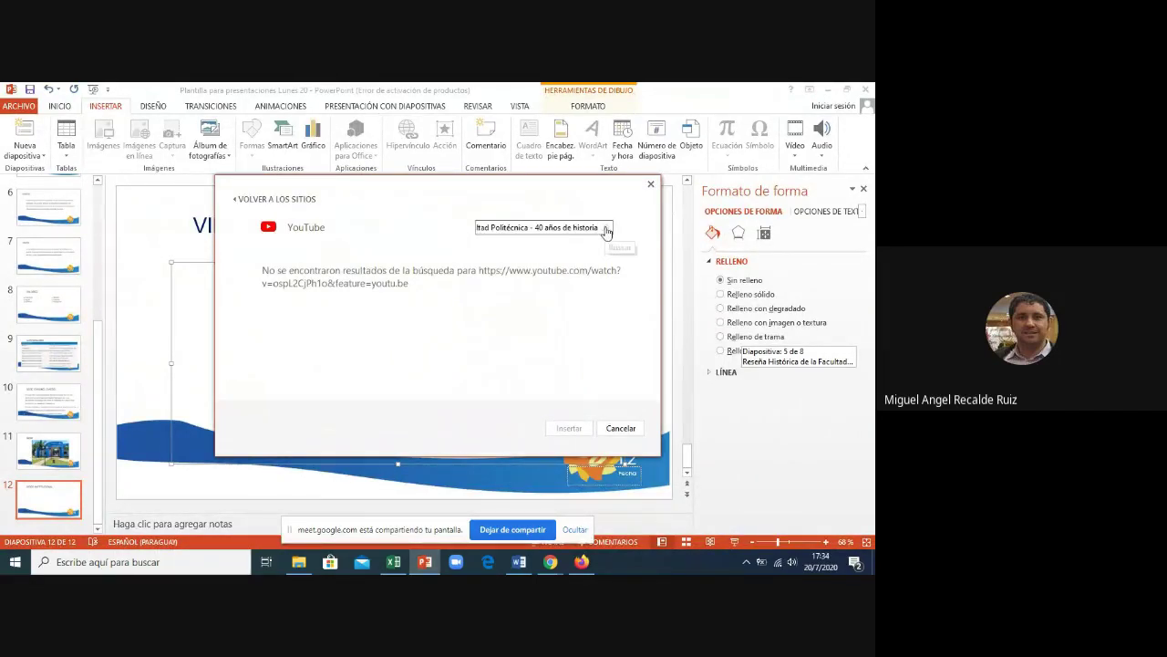
click(606, 228)
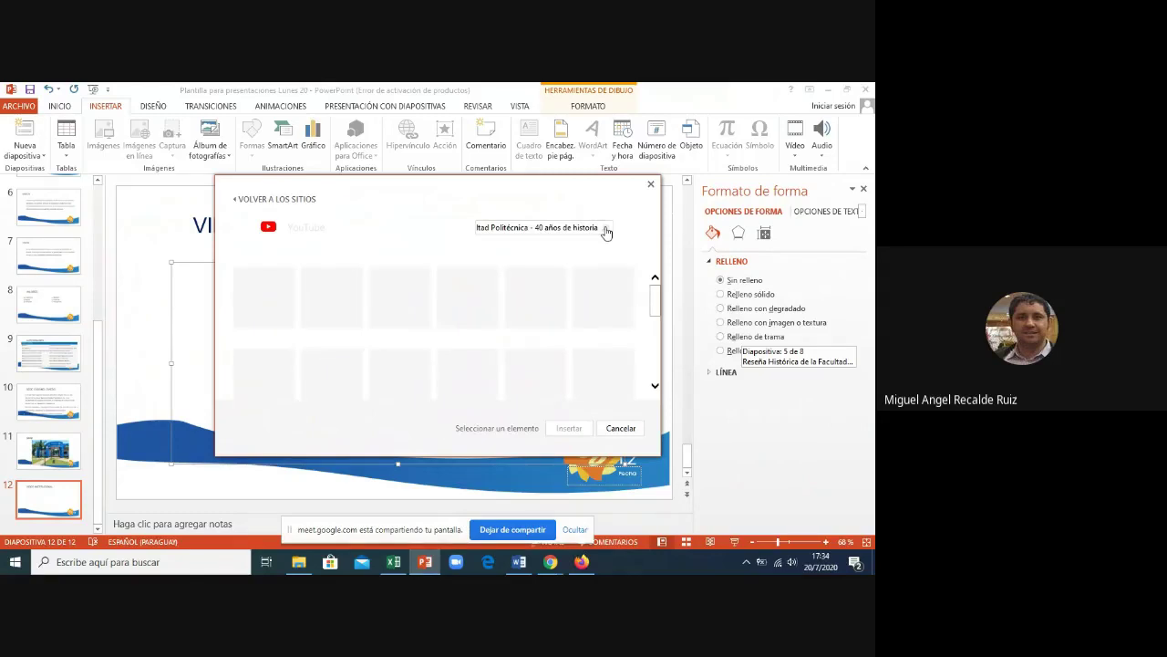
click(658, 301)
scroll(658, 301, down, 1)
scroll(659, 301, up, 1)
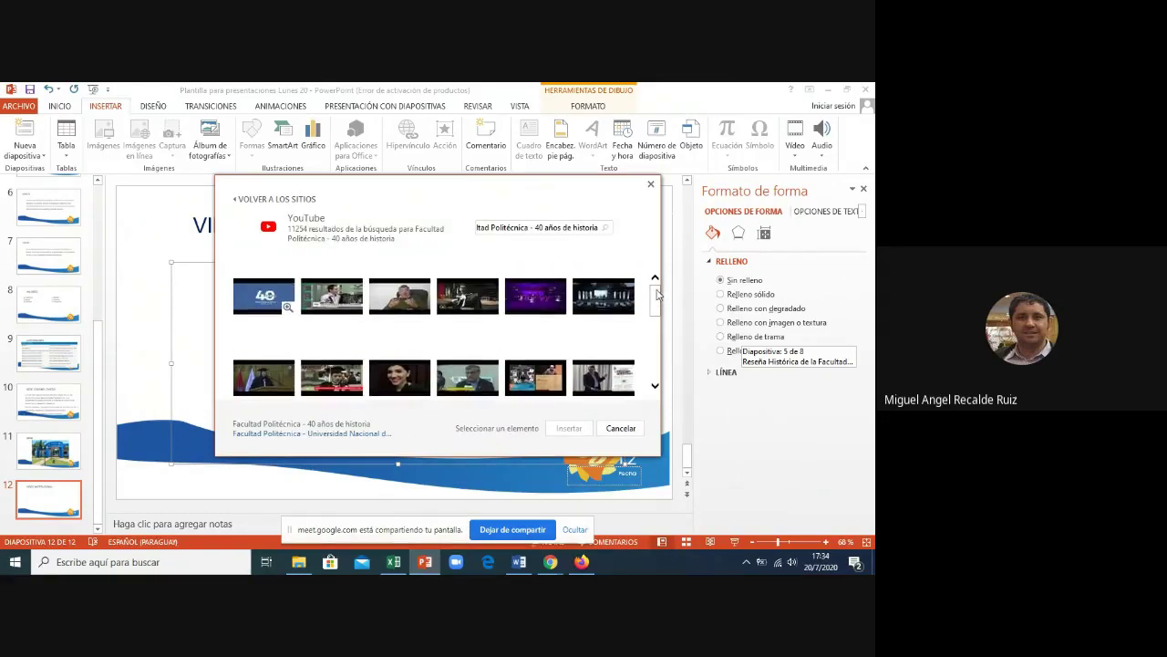
double_click(282, 301)
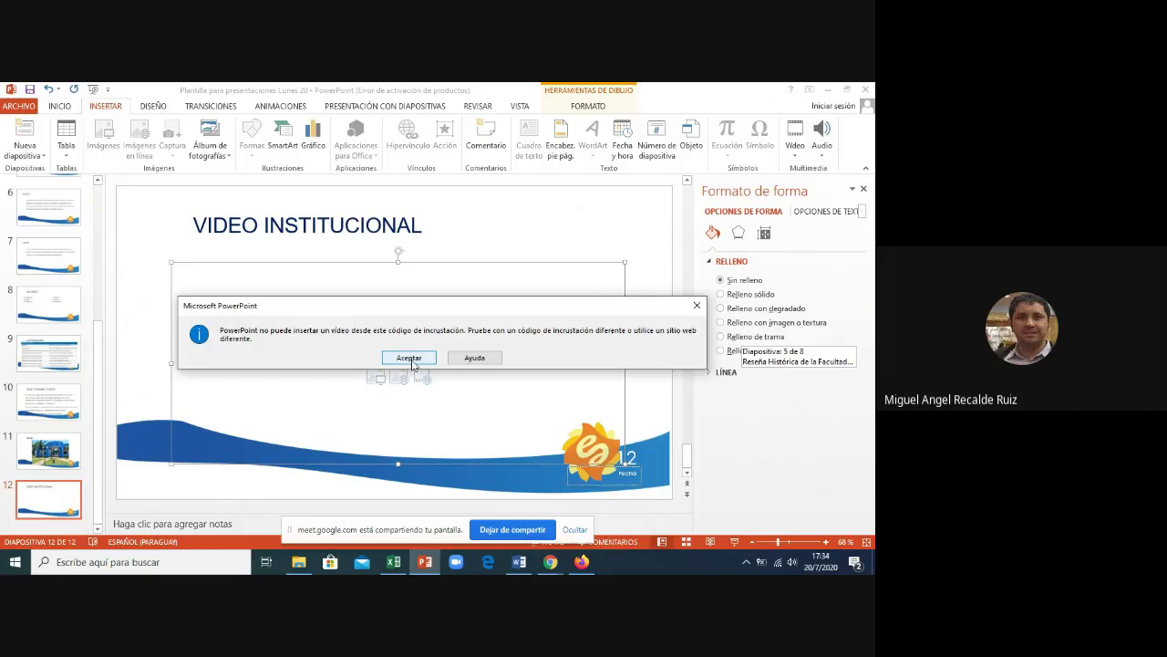
click(408, 358)
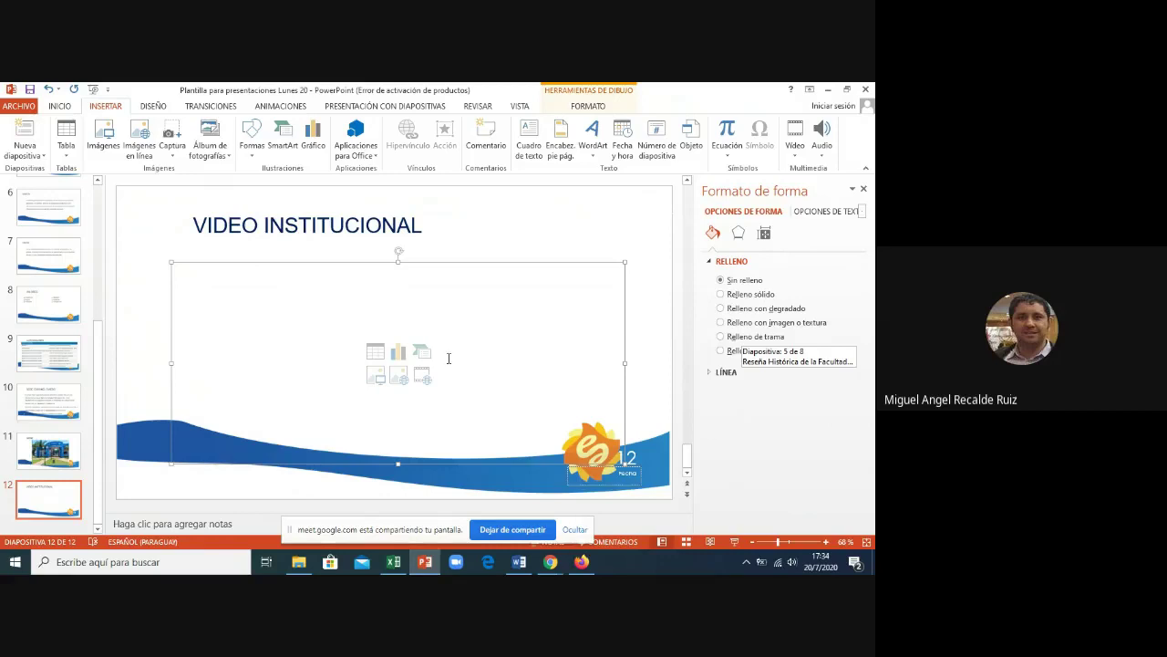
- Insert the videoconferencia video from Documentos > ActivePresenter > videoconferencia > Video into slide 12's placeholder
click(447, 358)
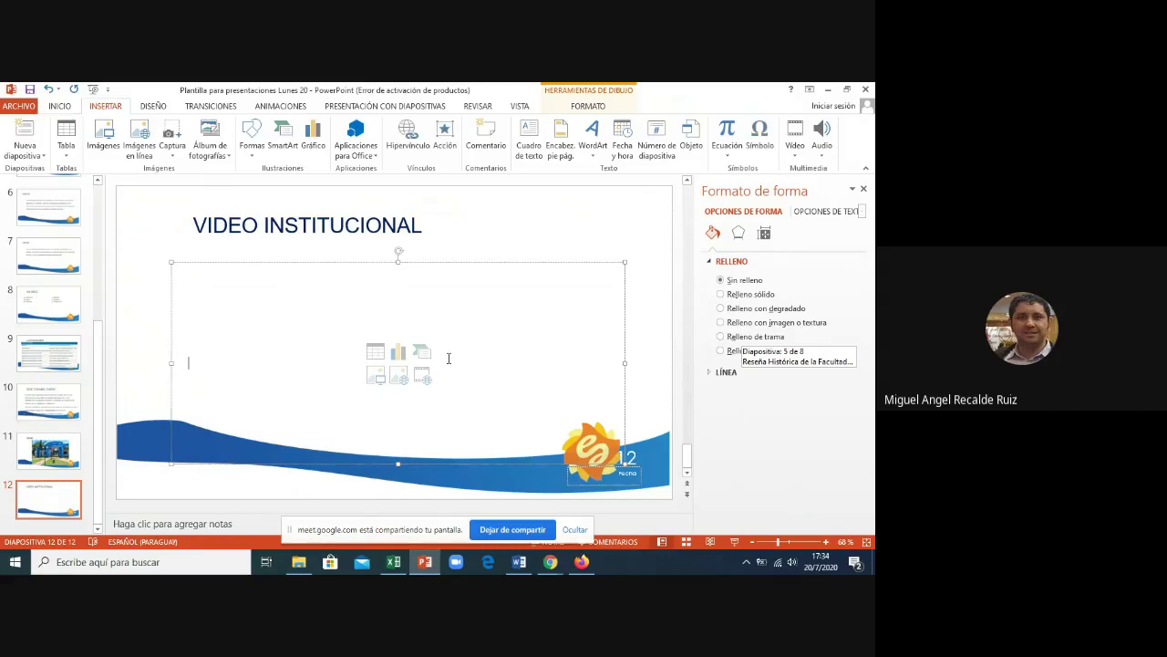
click(794, 156)
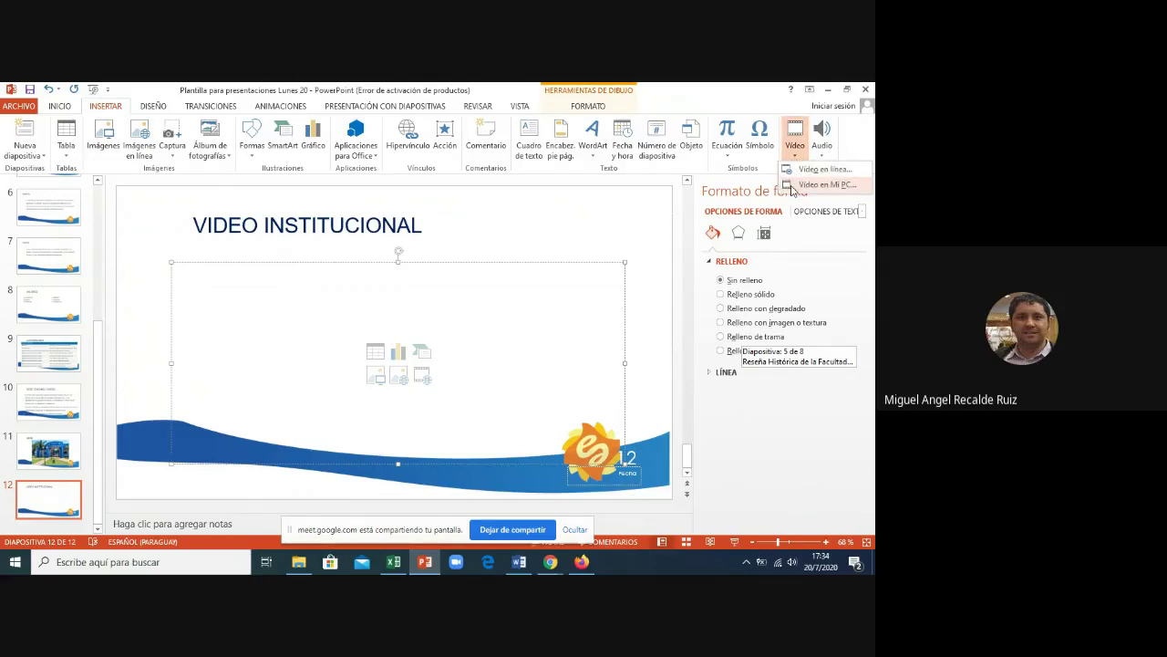
click(793, 187)
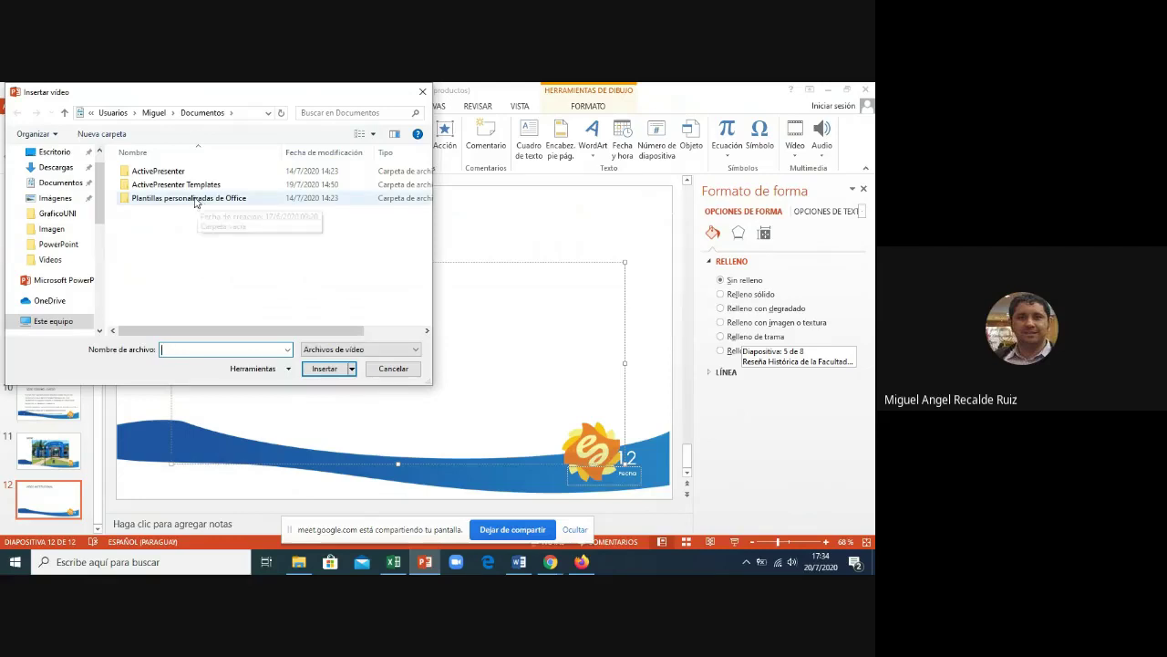
click(174, 172)
double_click(175, 174)
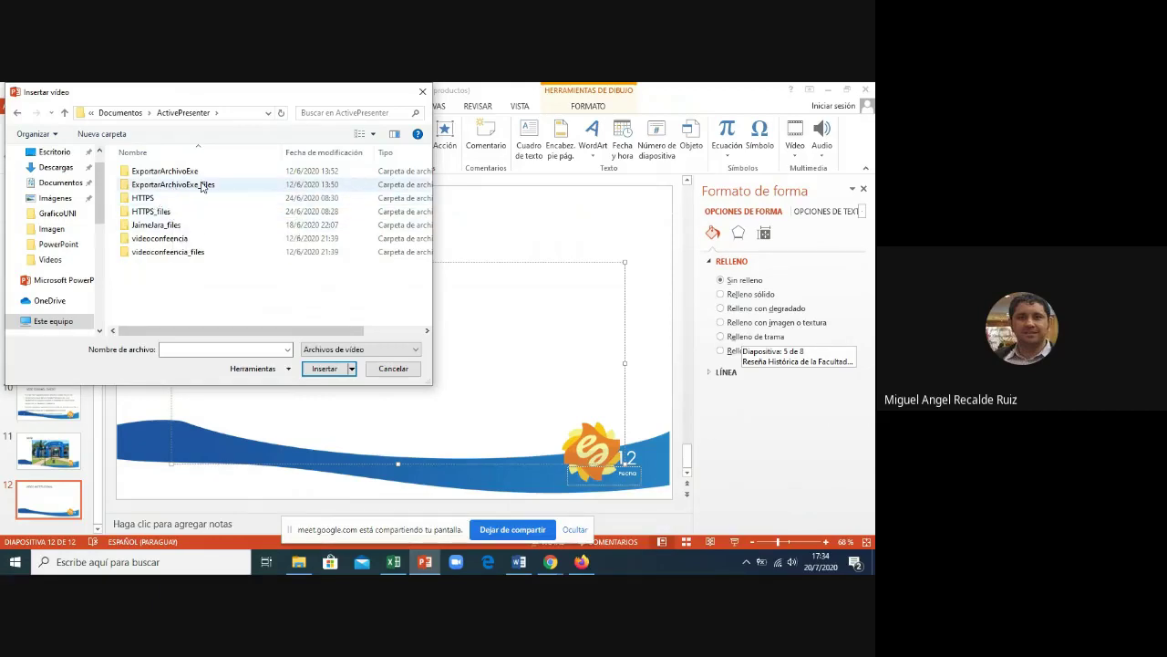
click(157, 240)
double_click(157, 241)
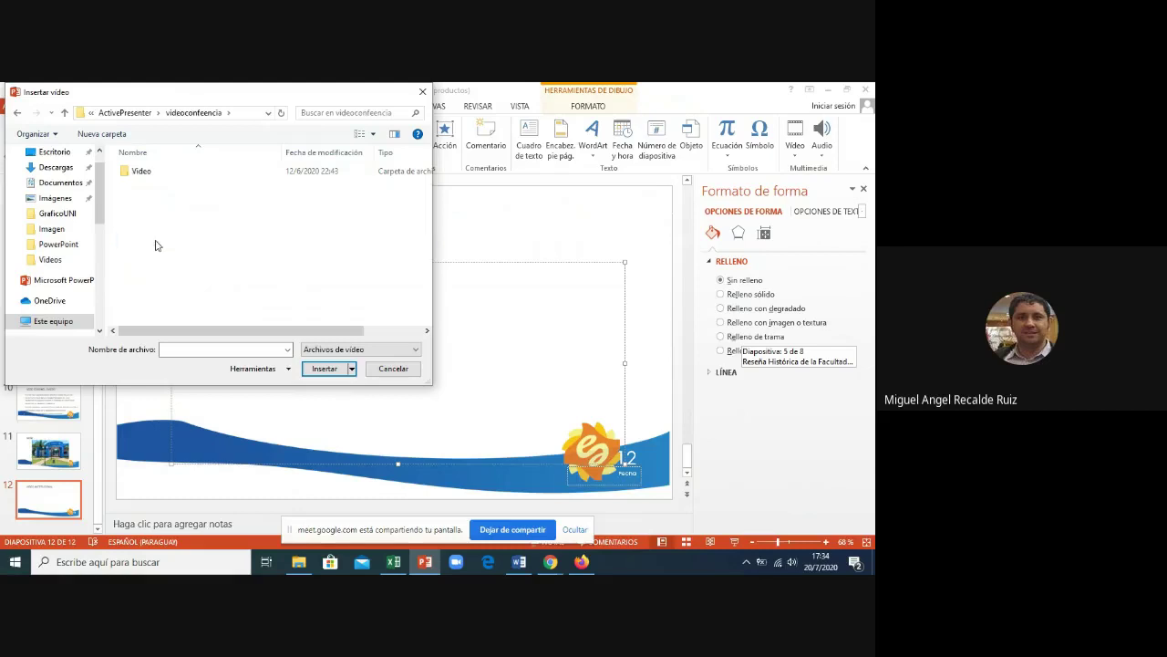
click(131, 173)
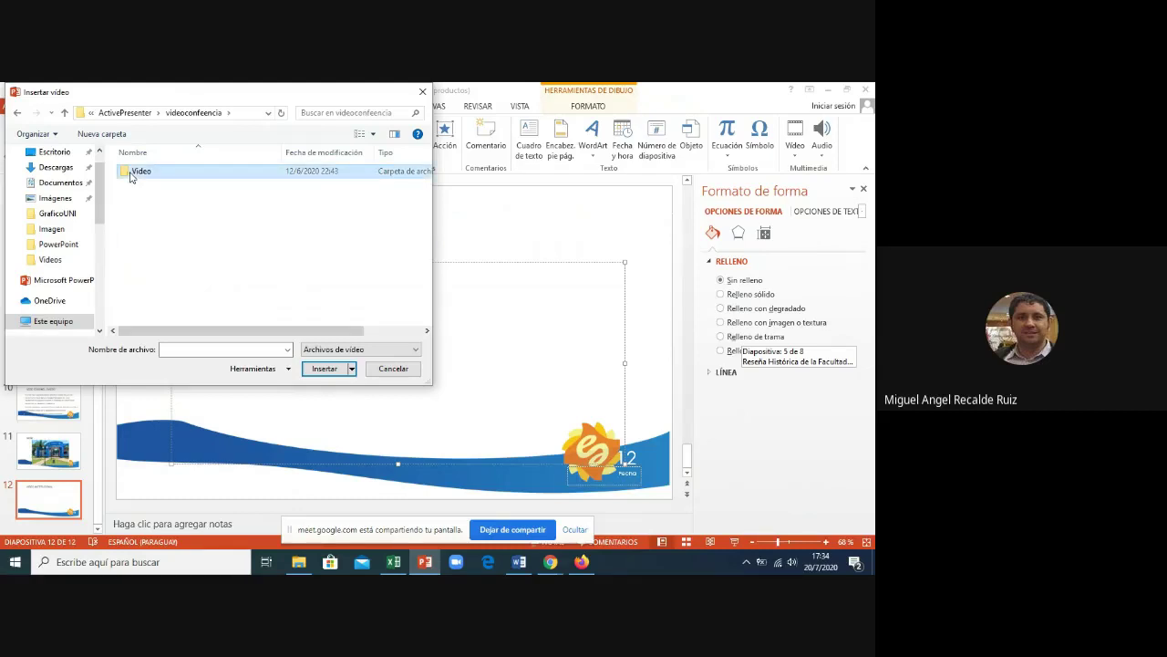
double_click(130, 174)
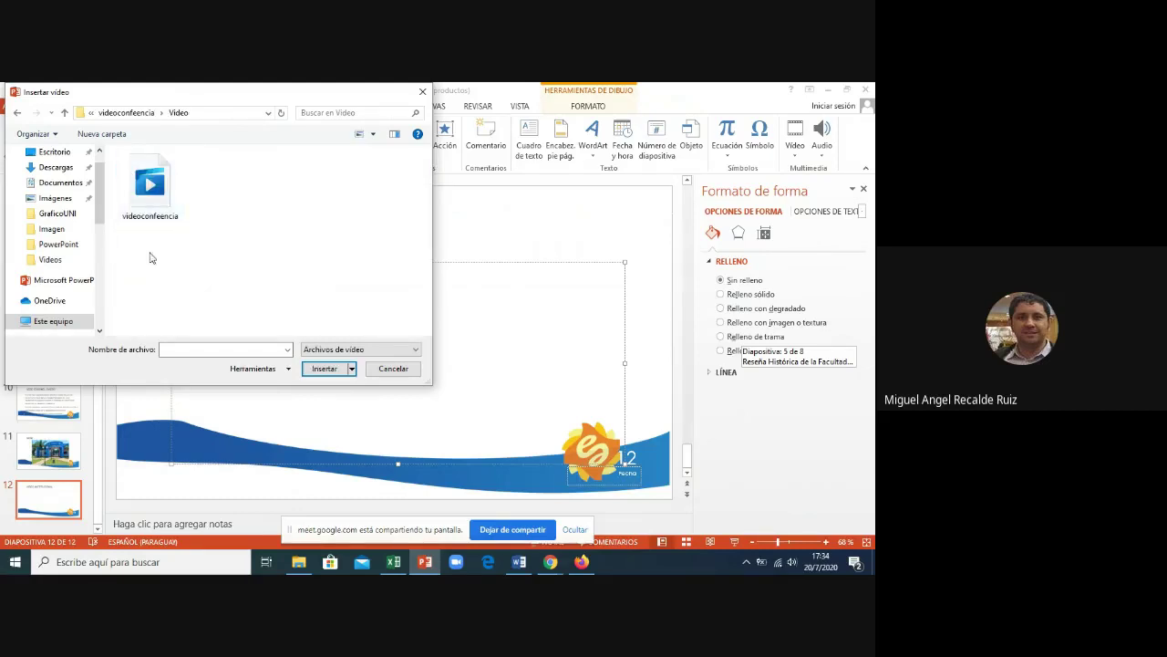
click(147, 190)
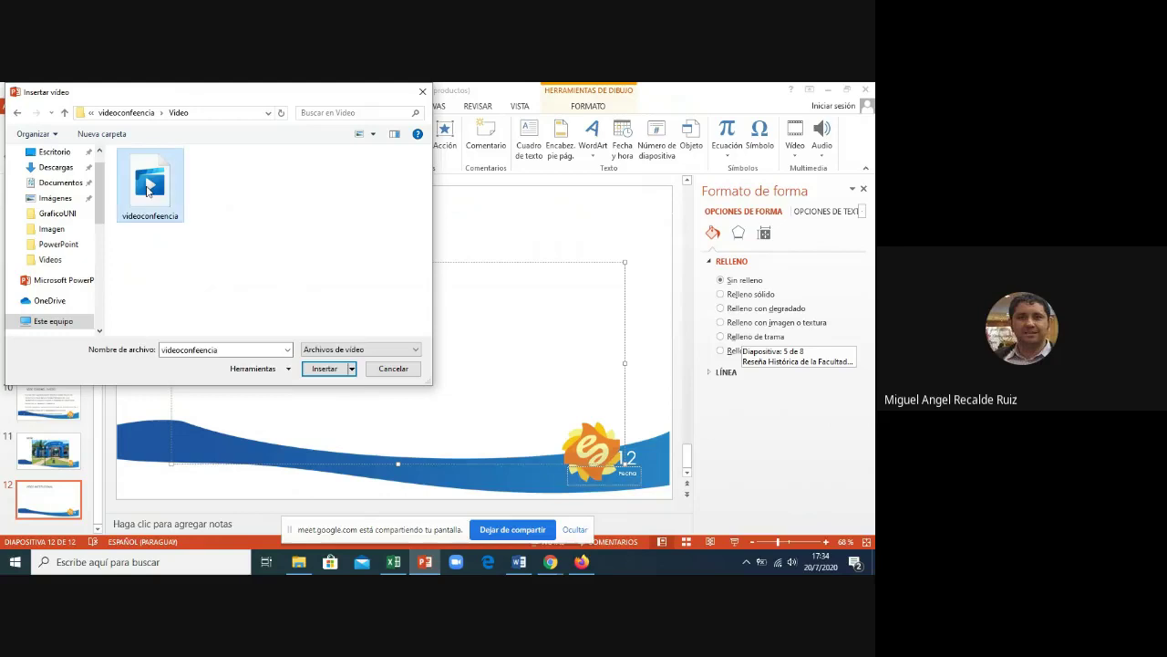
click(310, 370)
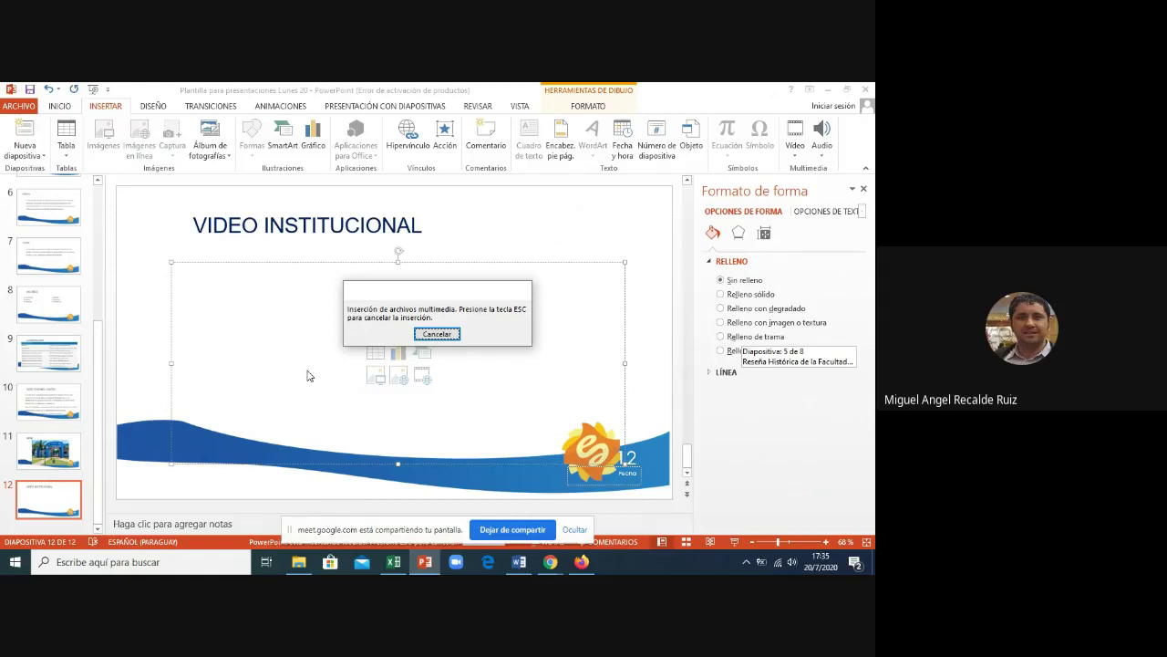
- Nudge the videoconferencia clip up under the VIDEO INSTITUCIONAL title and briefly play it to test
key(Escape)
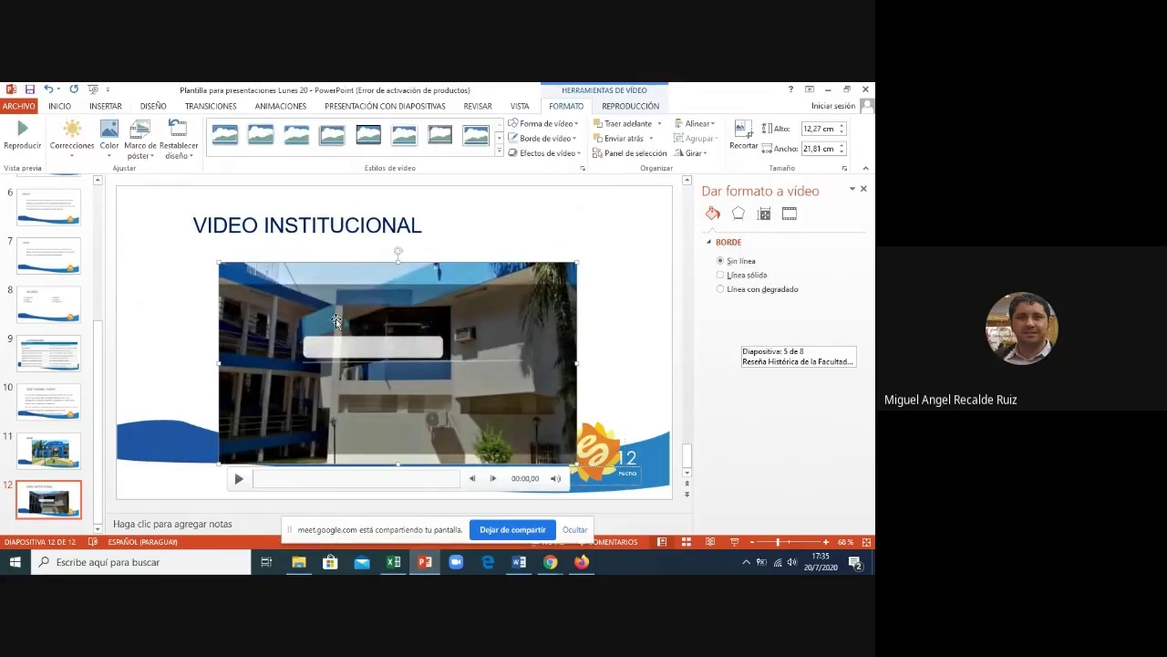
drag(340, 320, 341, 300)
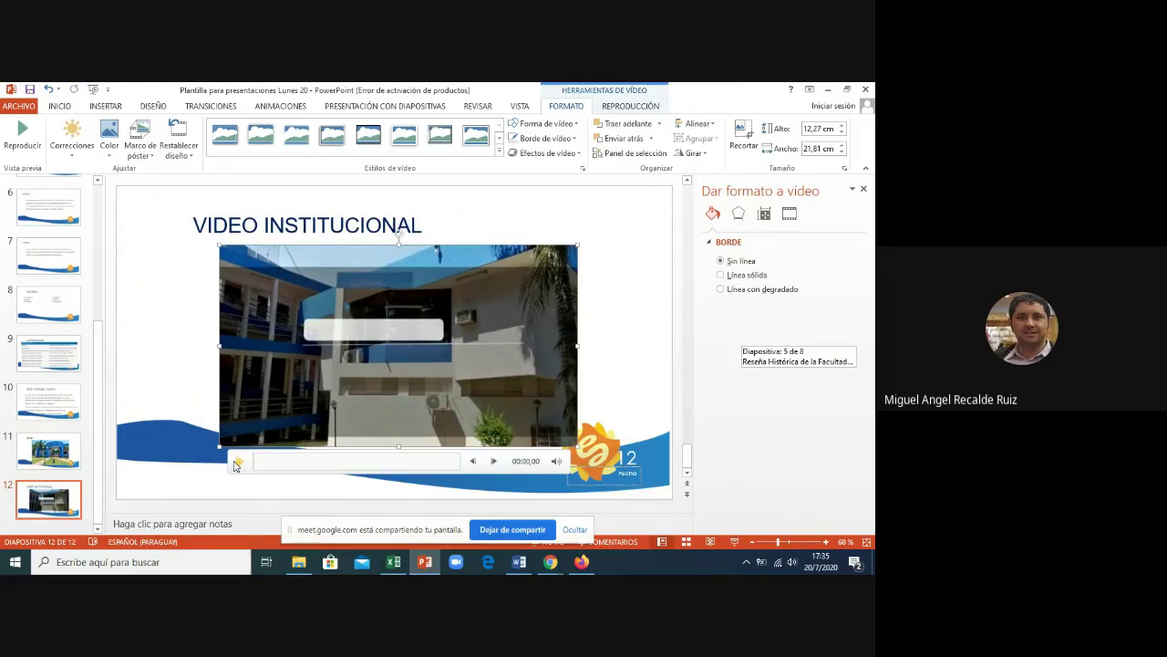
click(236, 463)
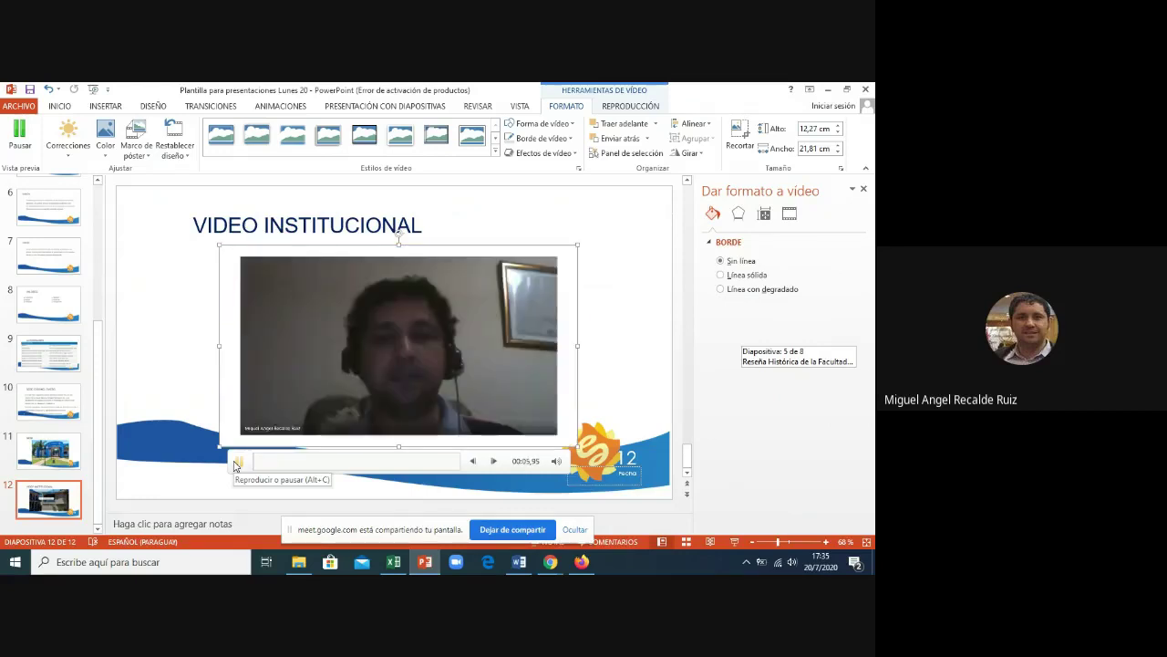
click(236, 467)
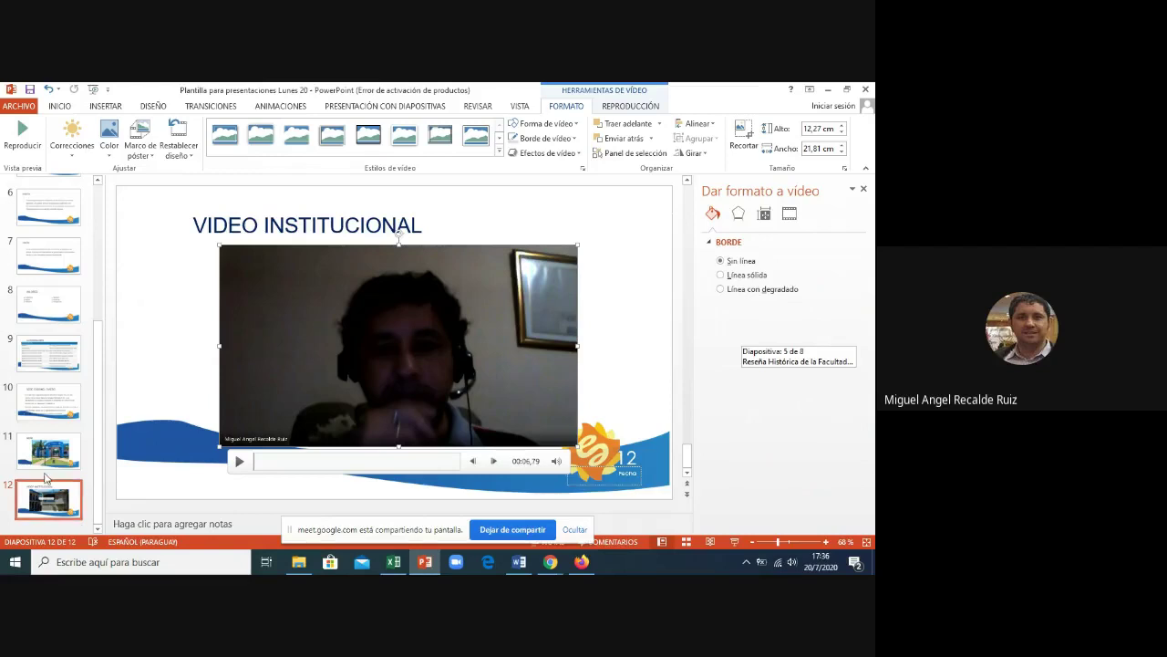
- Duplicate slide 10, Sede Coronel Oviedo, and move the copy to the end of the deck
click(60, 402)
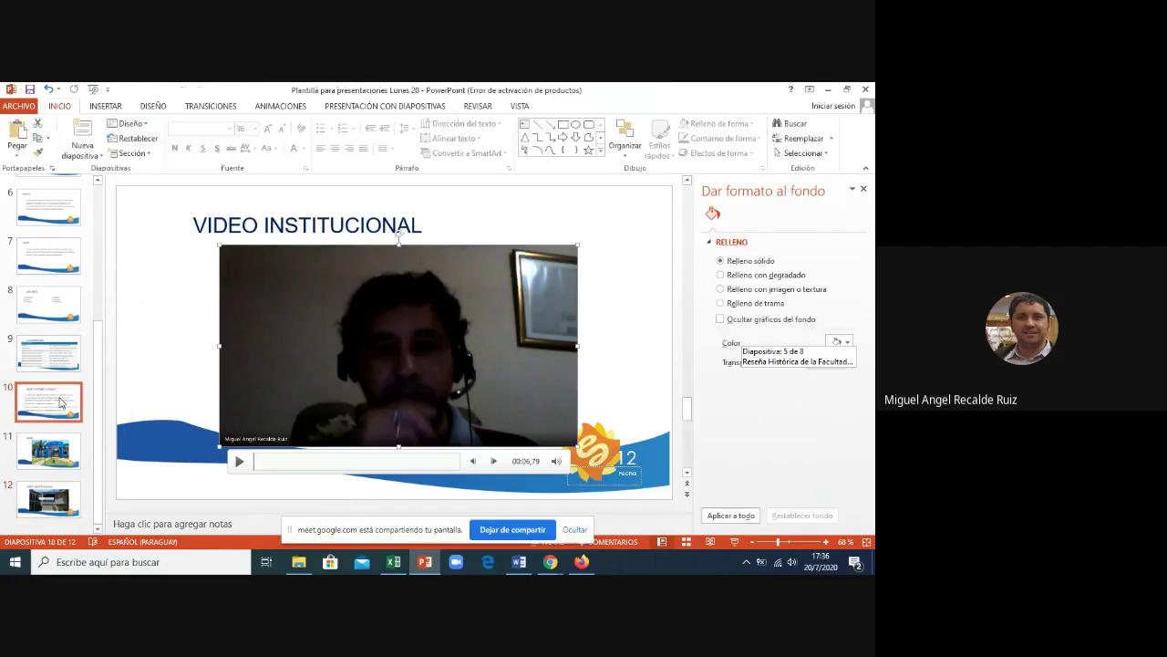
right_click(60, 402)
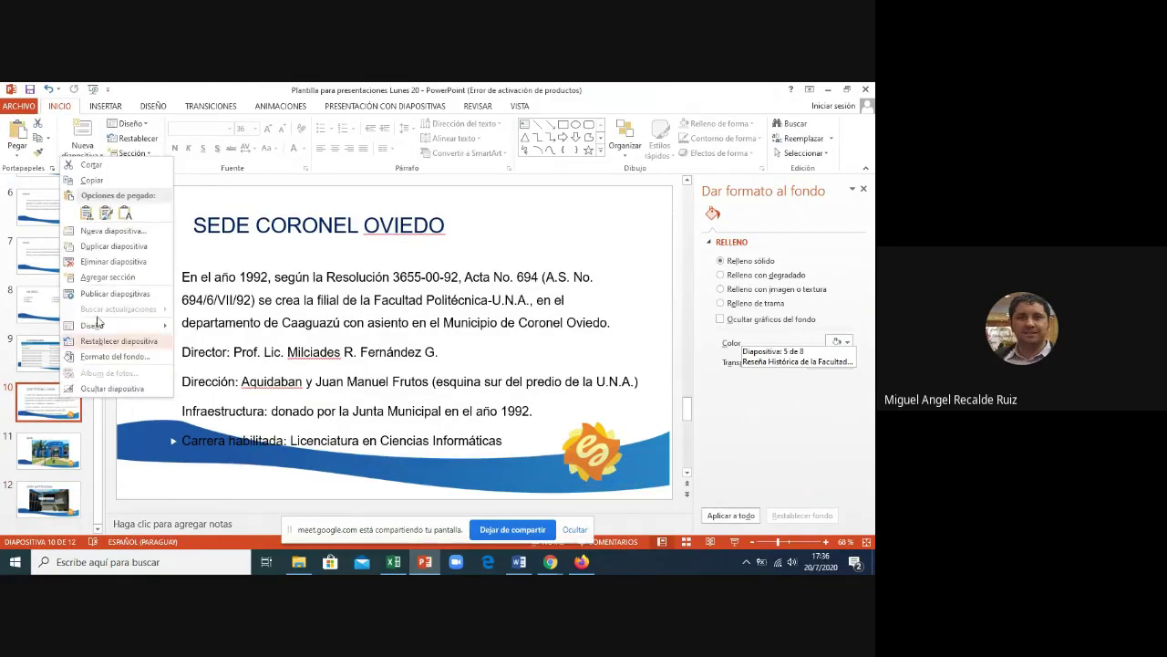
click(107, 247)
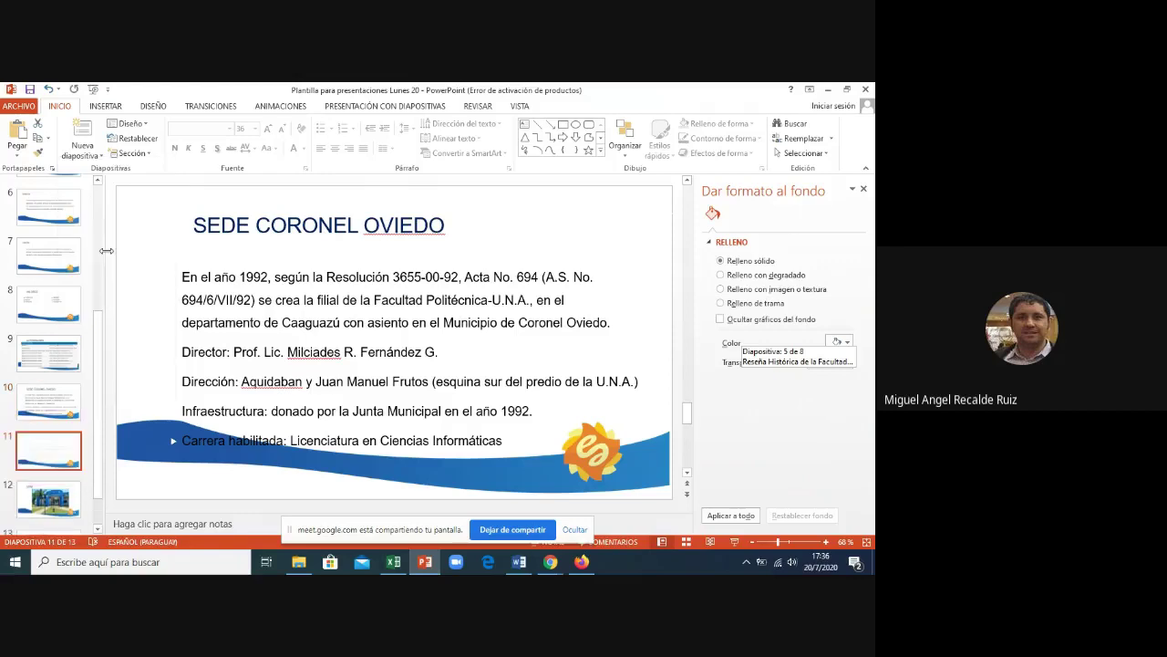
drag(45, 453, 49, 520)
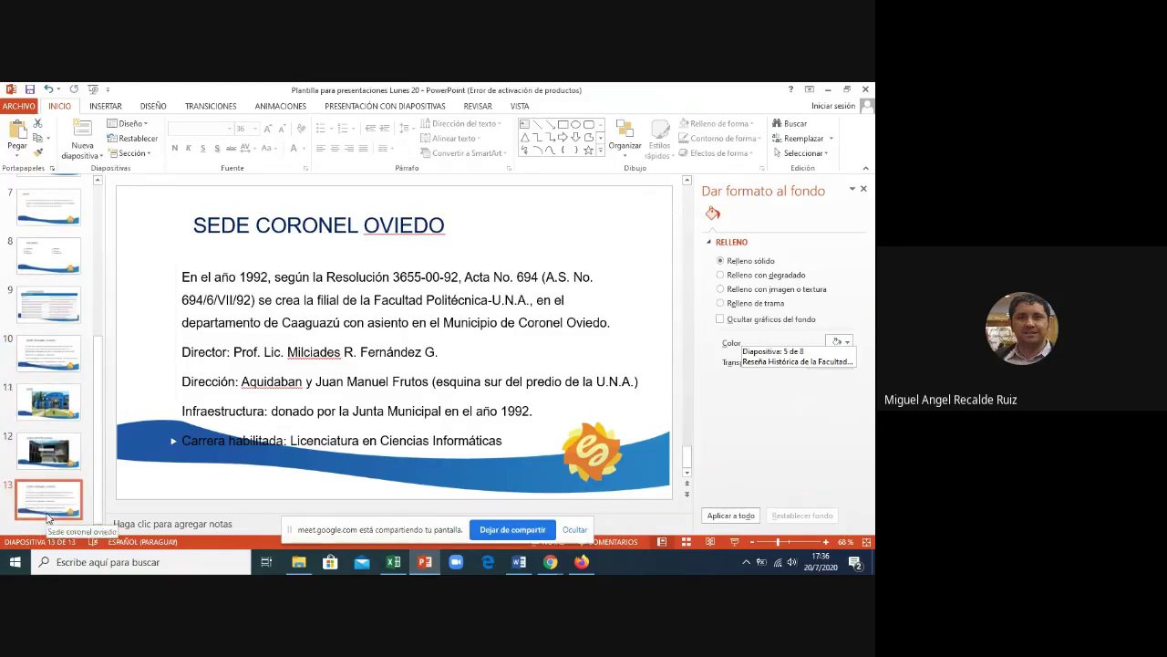
- Replace the copied slide's title SEDE CORONEL OVIEDO with BIBLIOGRAFÍA
click(447, 228)
drag(447, 228, 191, 229)
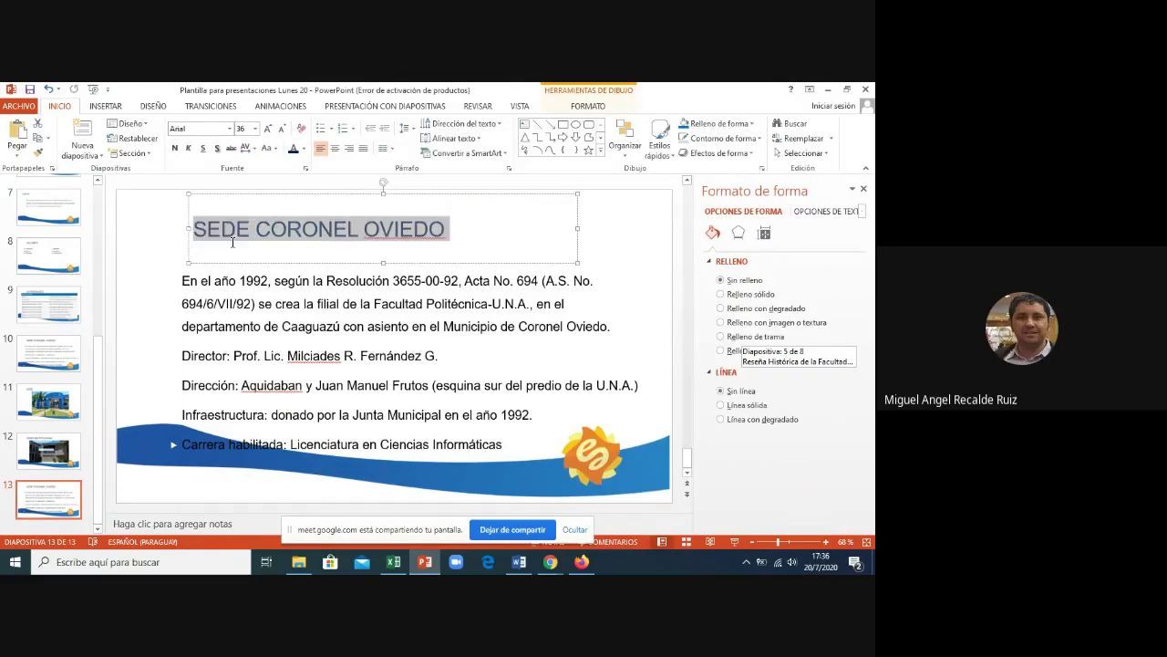
text(BIBLI)
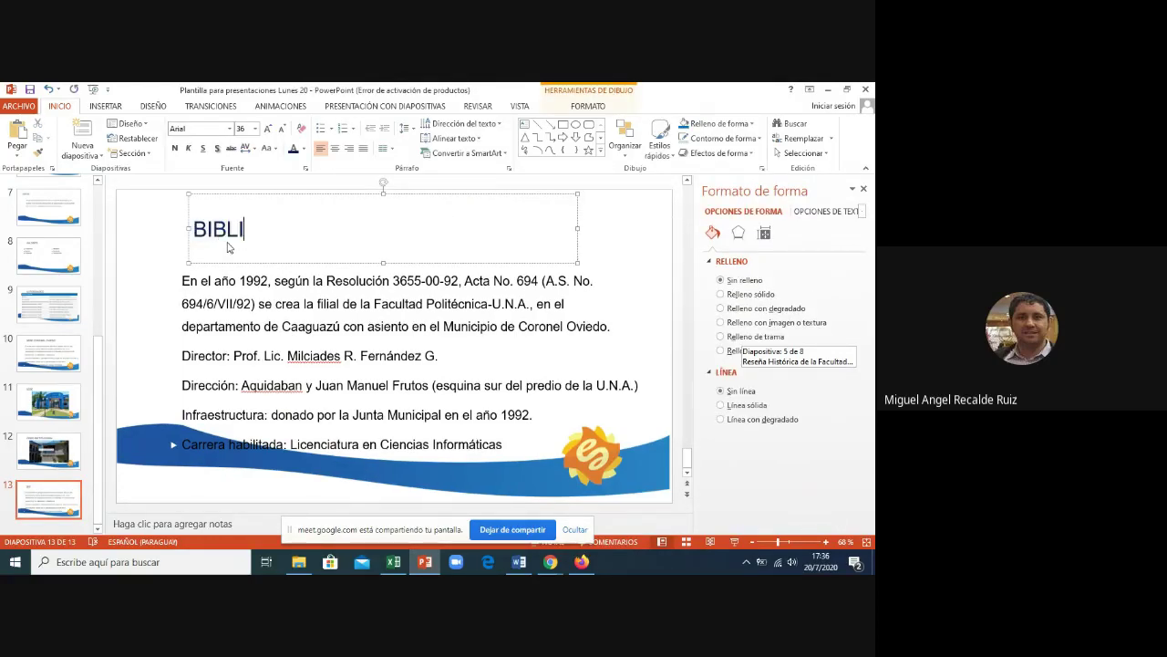
text(OGRAFÍ)
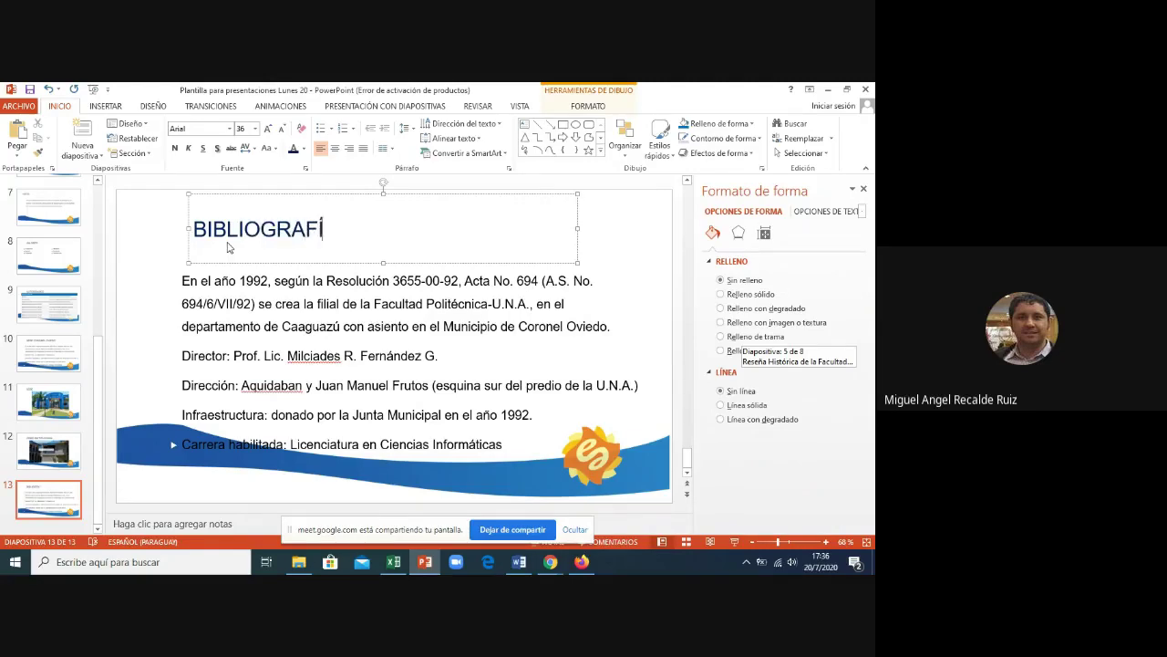
text(A)
click(71, 502)
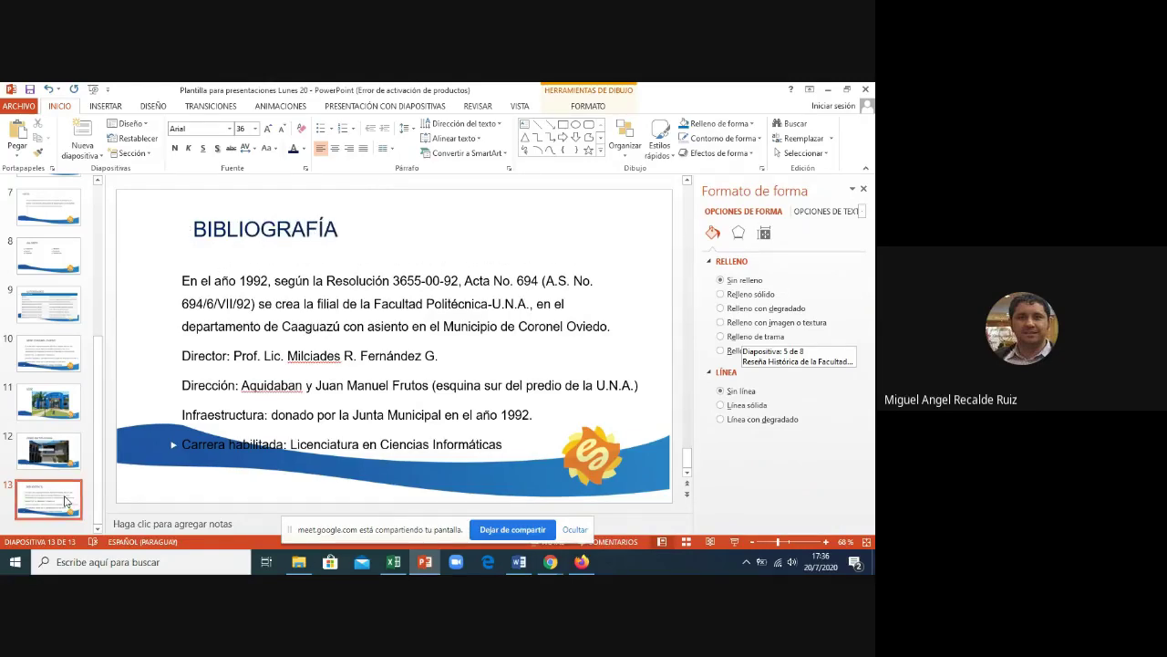
- In the Facultad Politécnica Word document, select and copy the Bibliografía page entries
click(519, 562)
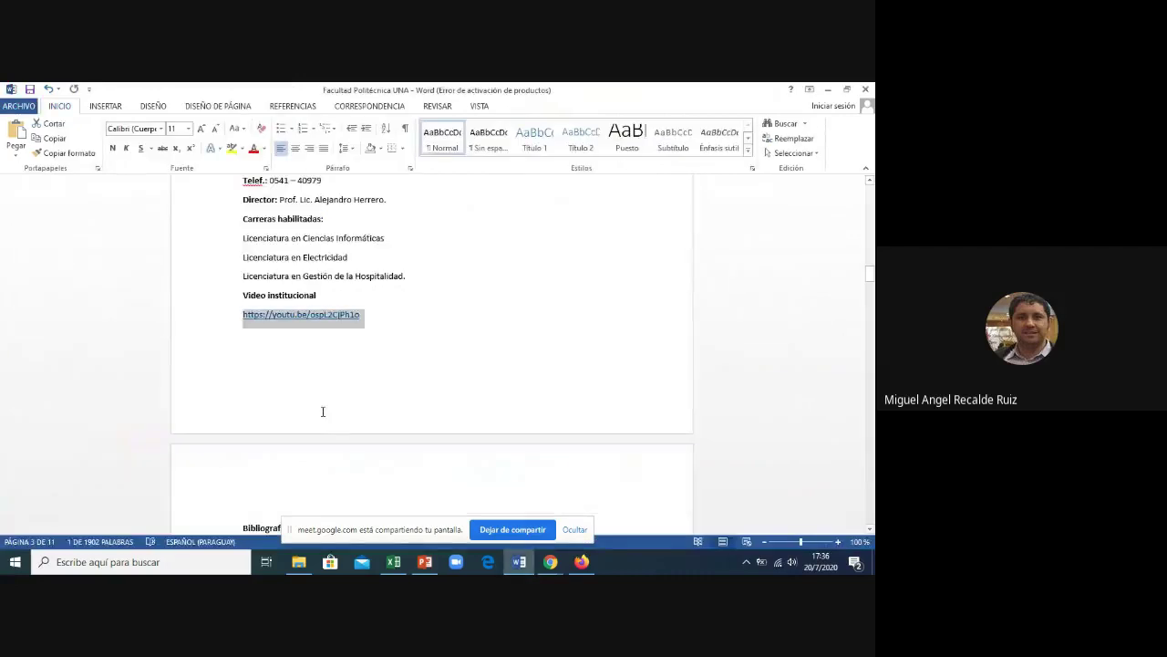
click(324, 415)
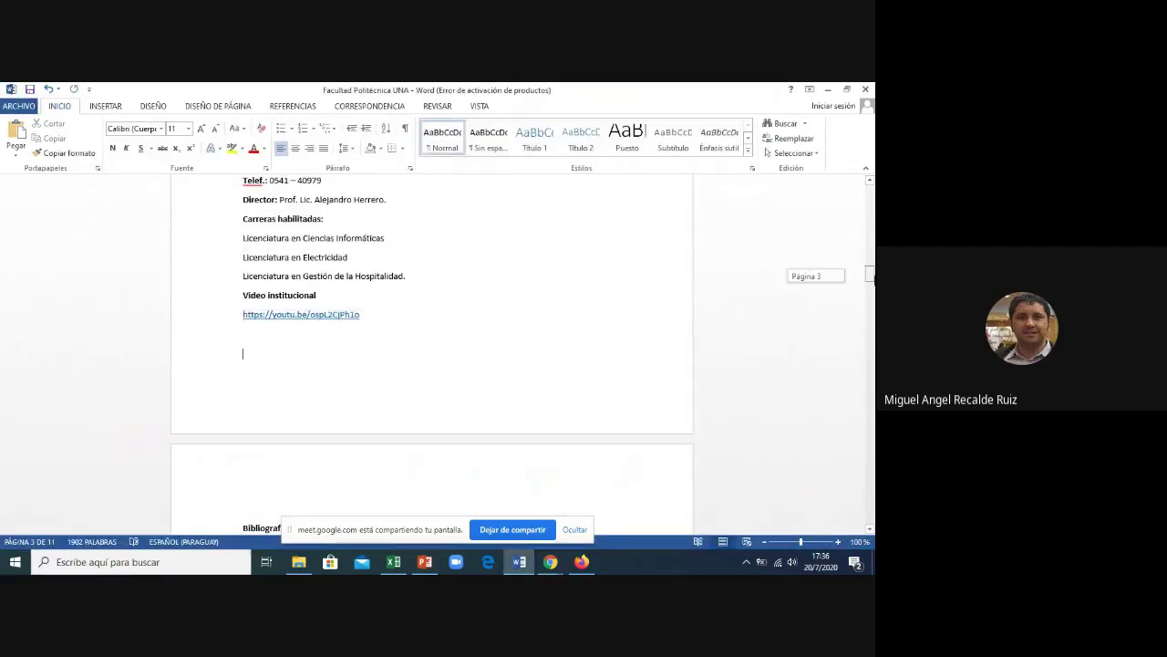
drag(869, 273, 869, 288)
drag(526, 348, 241, 238)
key(ctrl+c)
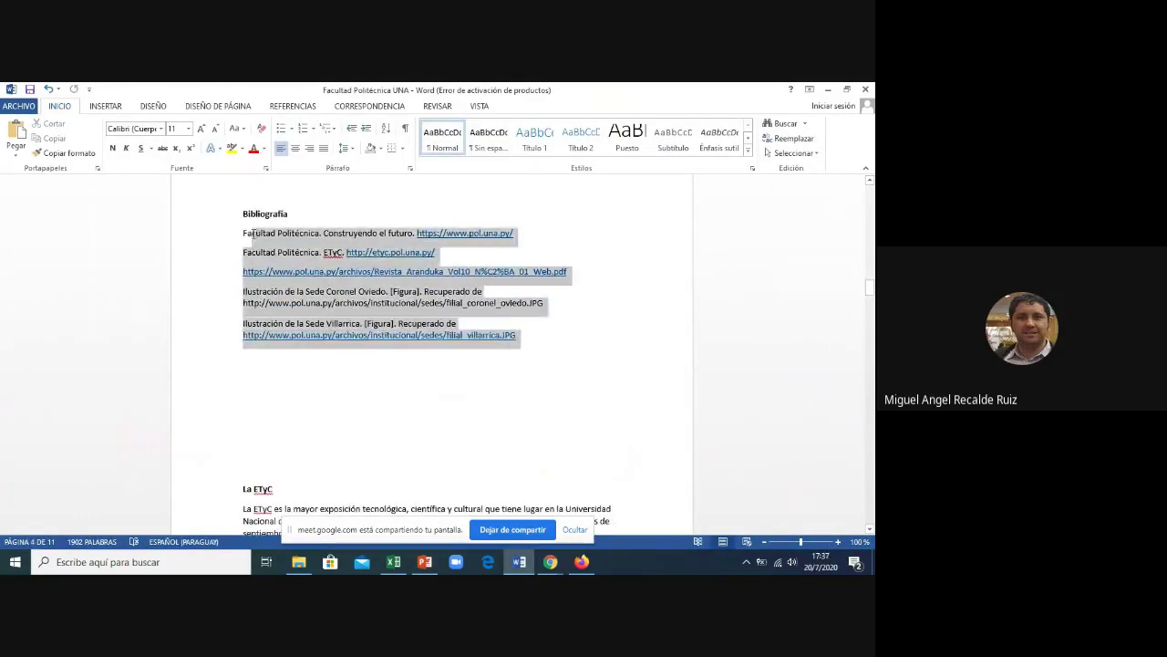
click(426, 562)
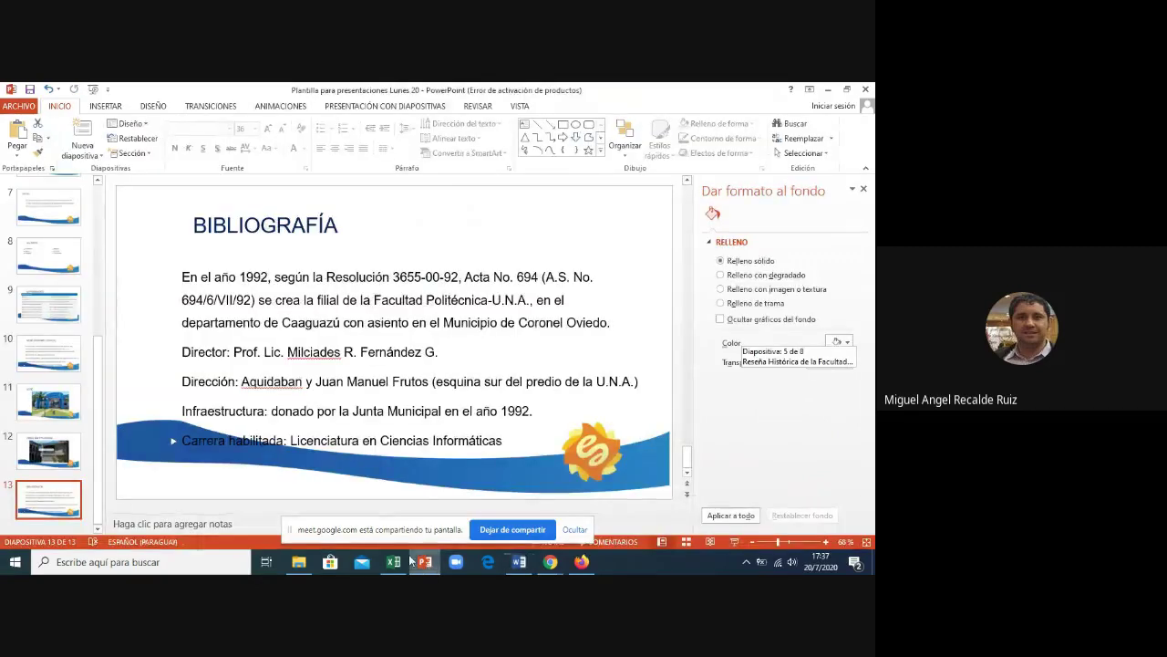
- Overwrite the BIBLIOGRAFÍA slide's body with the copied citations using Keep Text Only paste
click(182, 277)
key(ctrl+a)
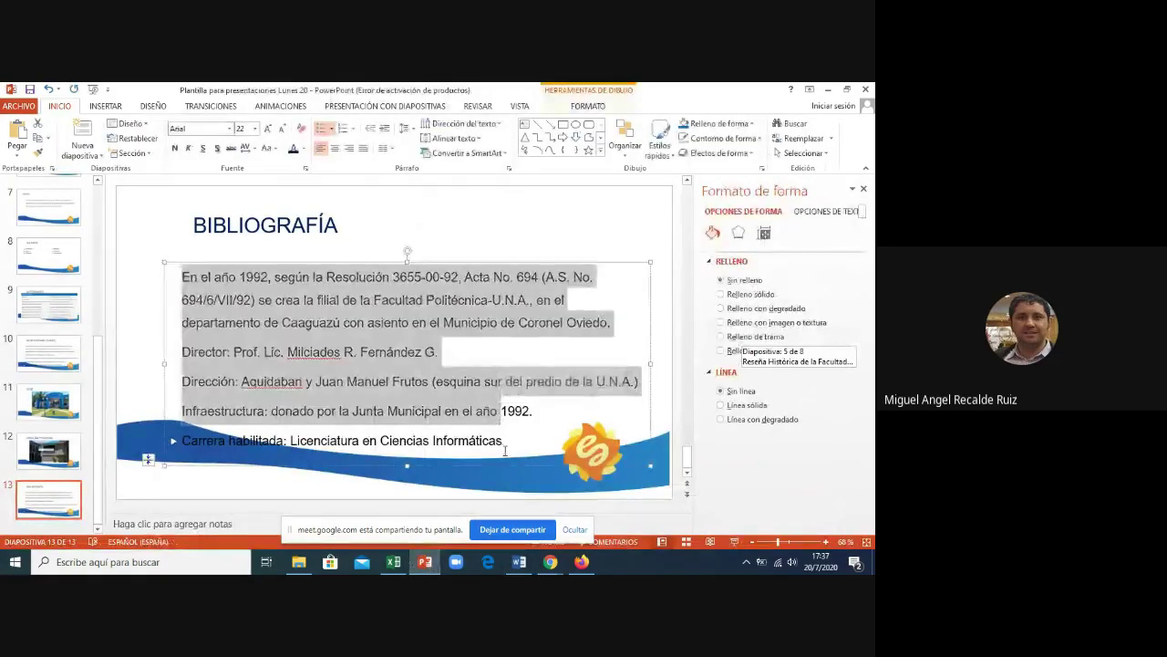
key(ctrl+End)
key(ctrl+shift+Left)
key(shift+Up)
key(shift+Up)
key(shift+Up)
key(shift+Up)
key(shift+Up)
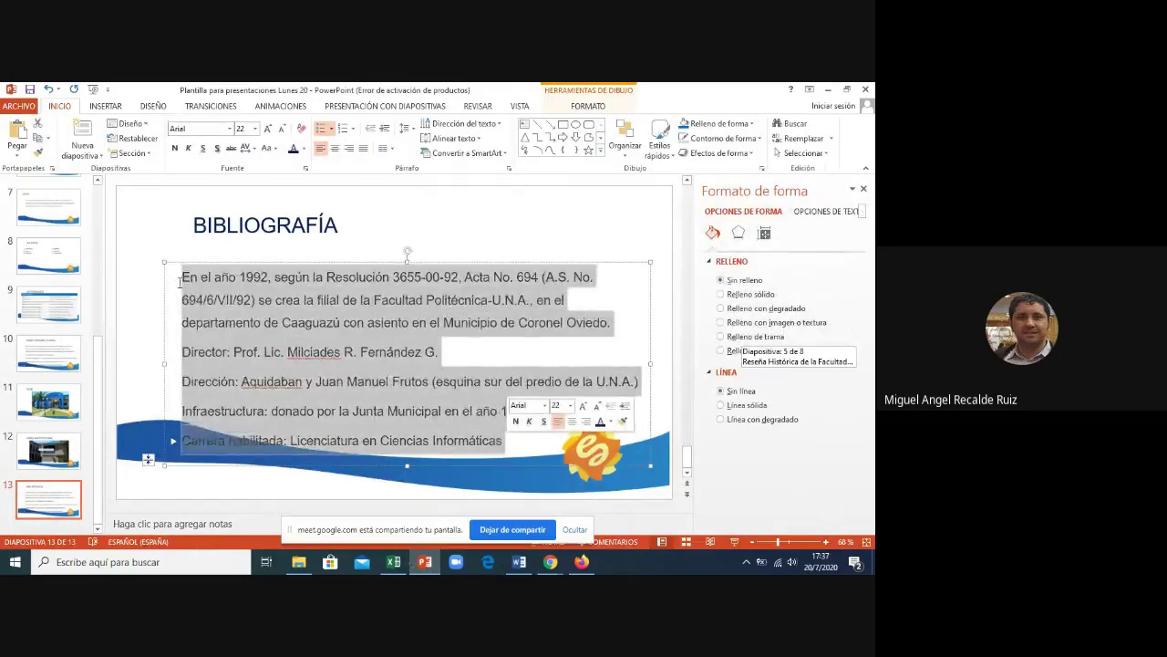
key(shift+Home)
key(ctrl+v)
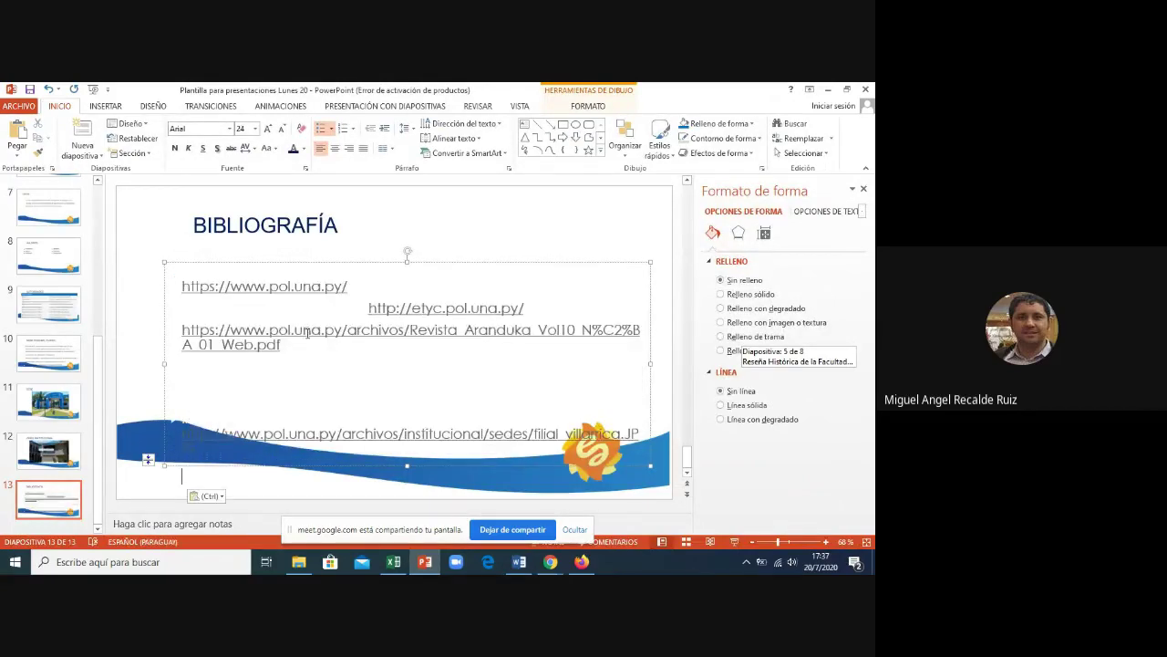
click(223, 497)
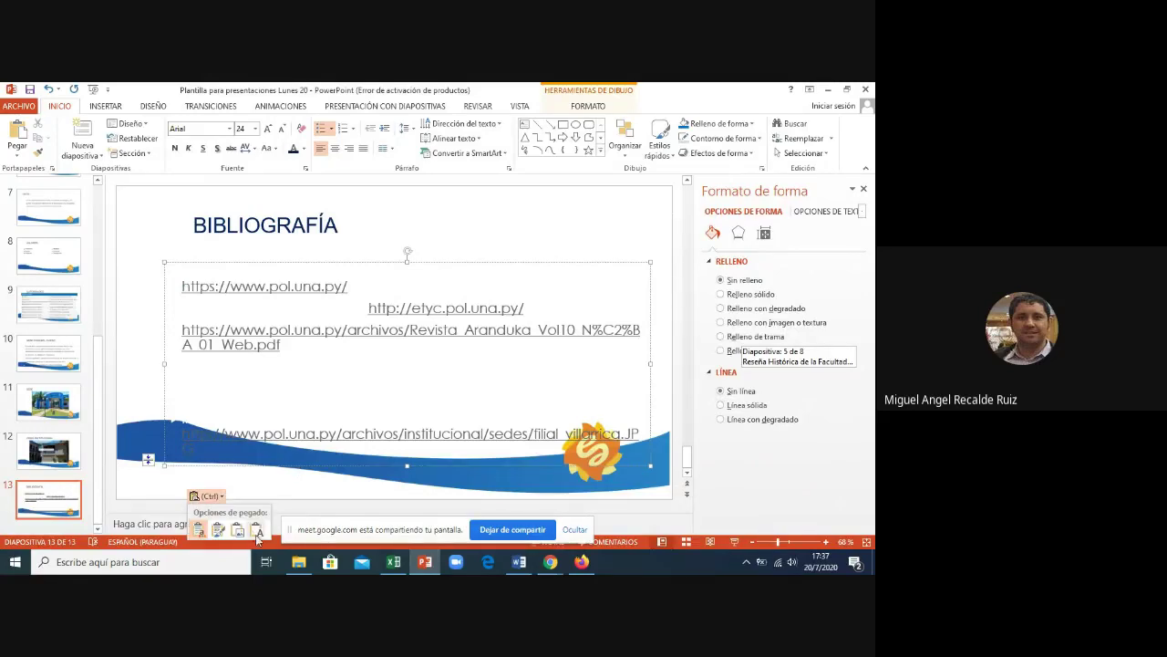
click(256, 530)
click(341, 376)
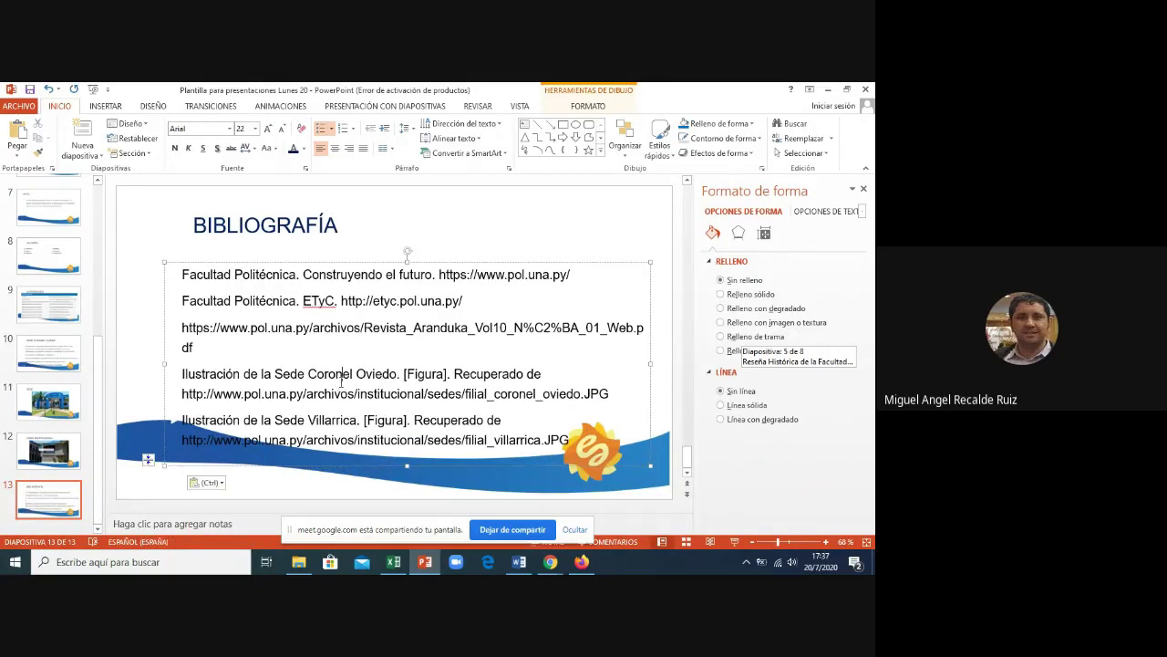
click(145, 362)
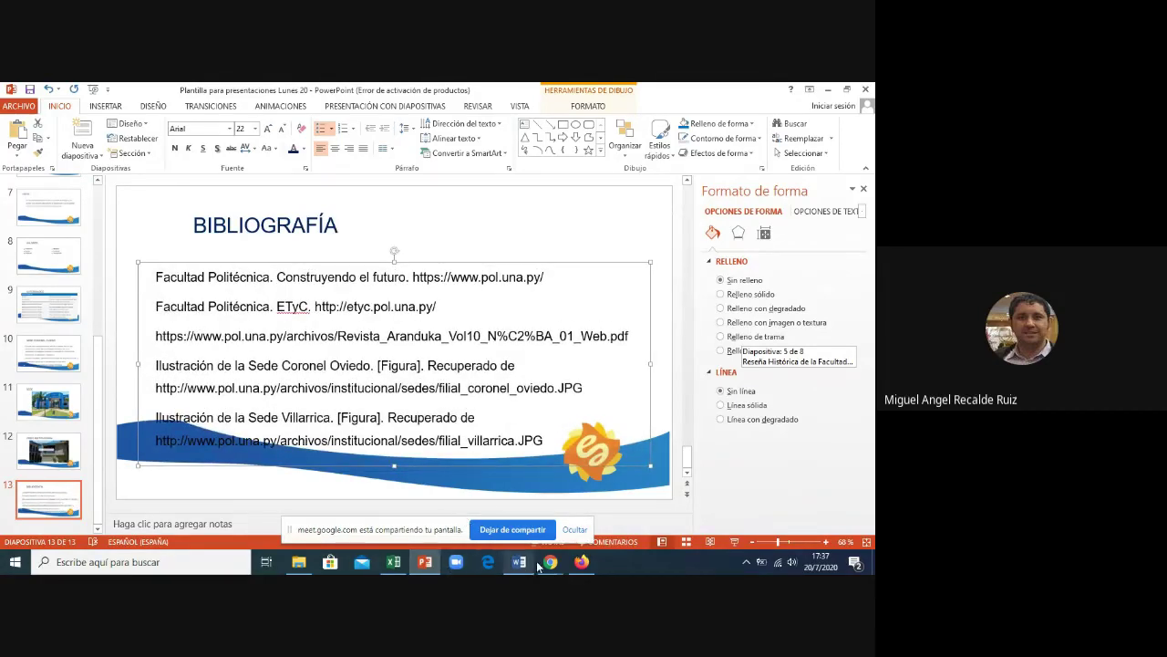
click(547, 562)
click(475, 511)
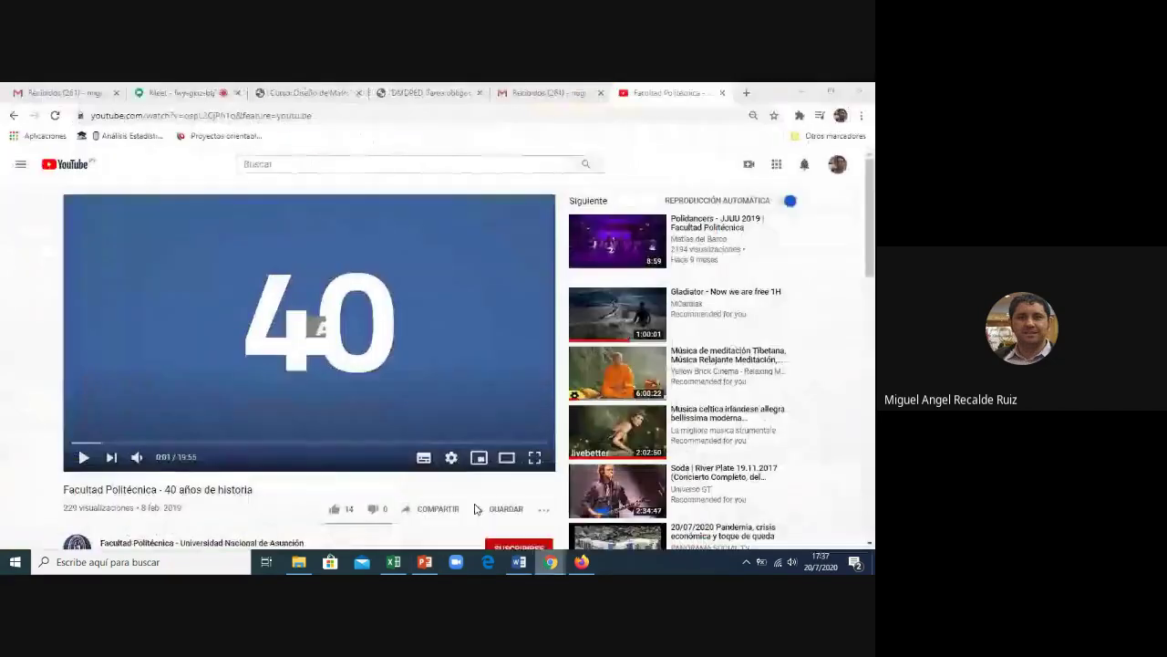
click(261, 115)
click(299, 94)
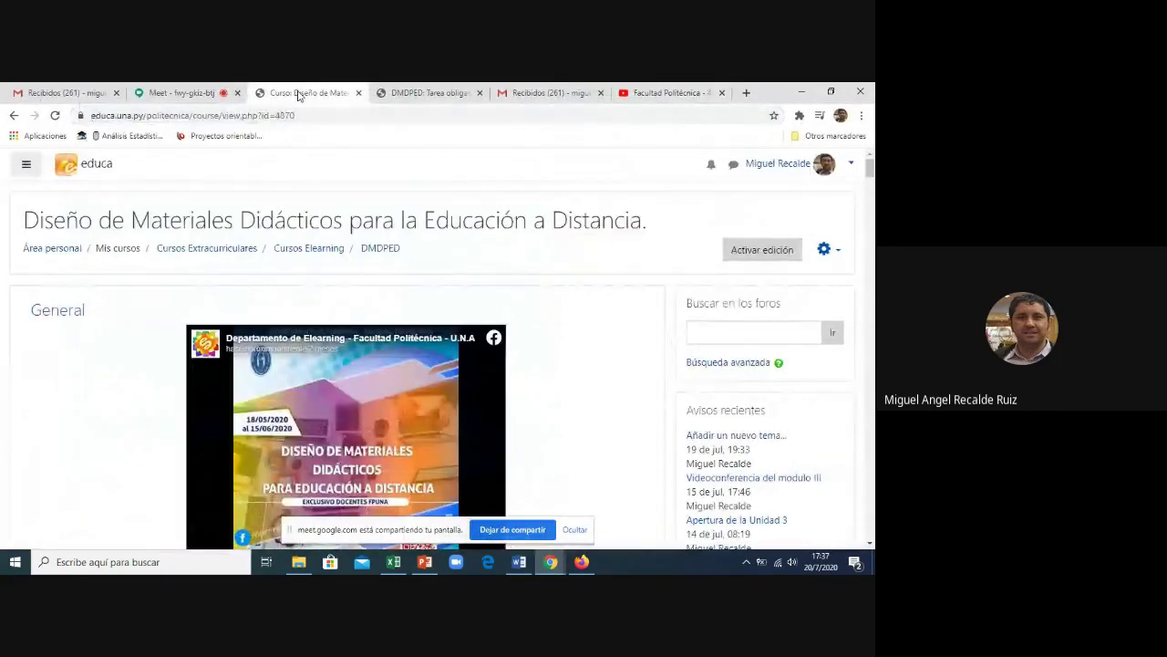
click(422, 93)
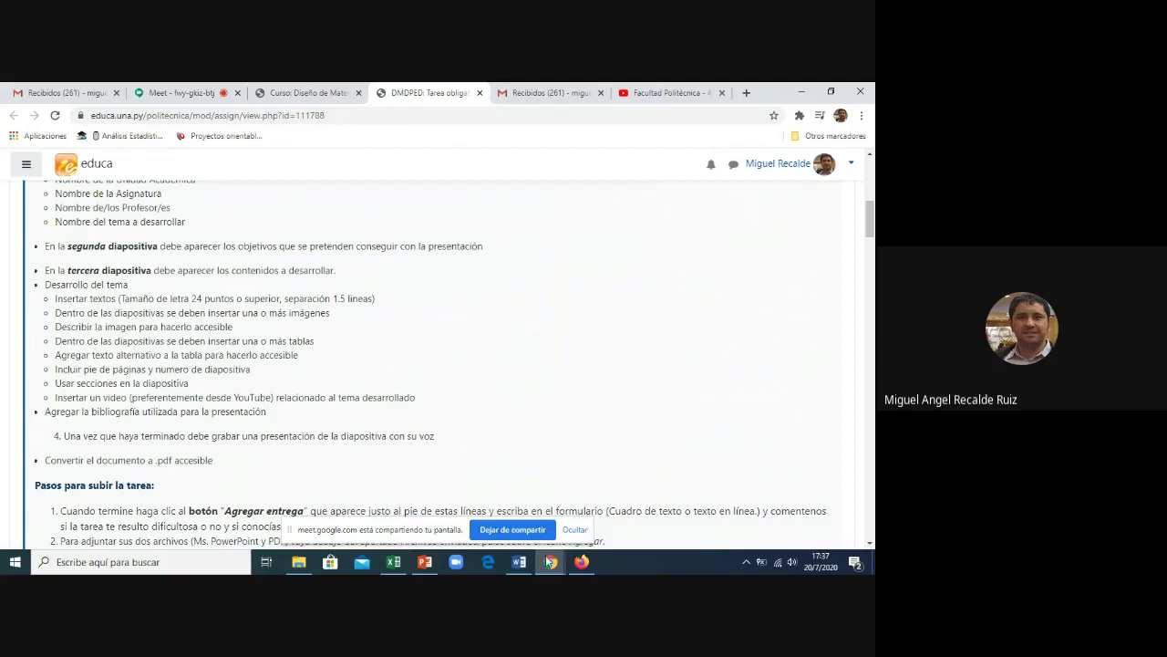
click(425, 561)
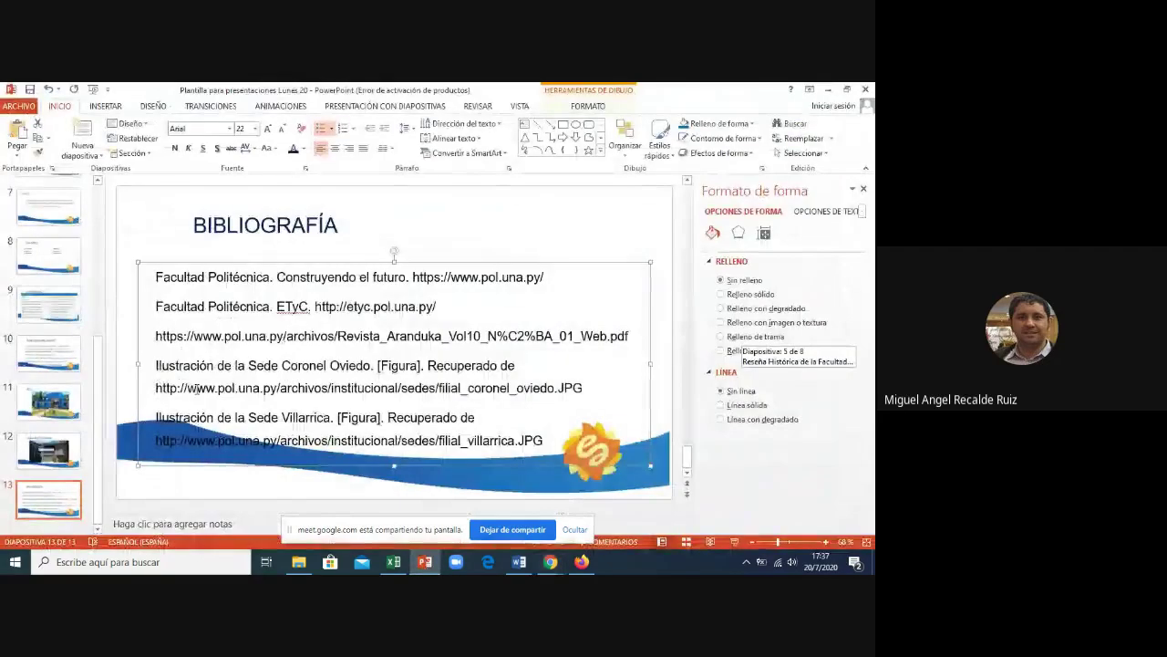
- Add a new section beginning at slide 4, right after the CONTENIDOS slide
click(126, 339)
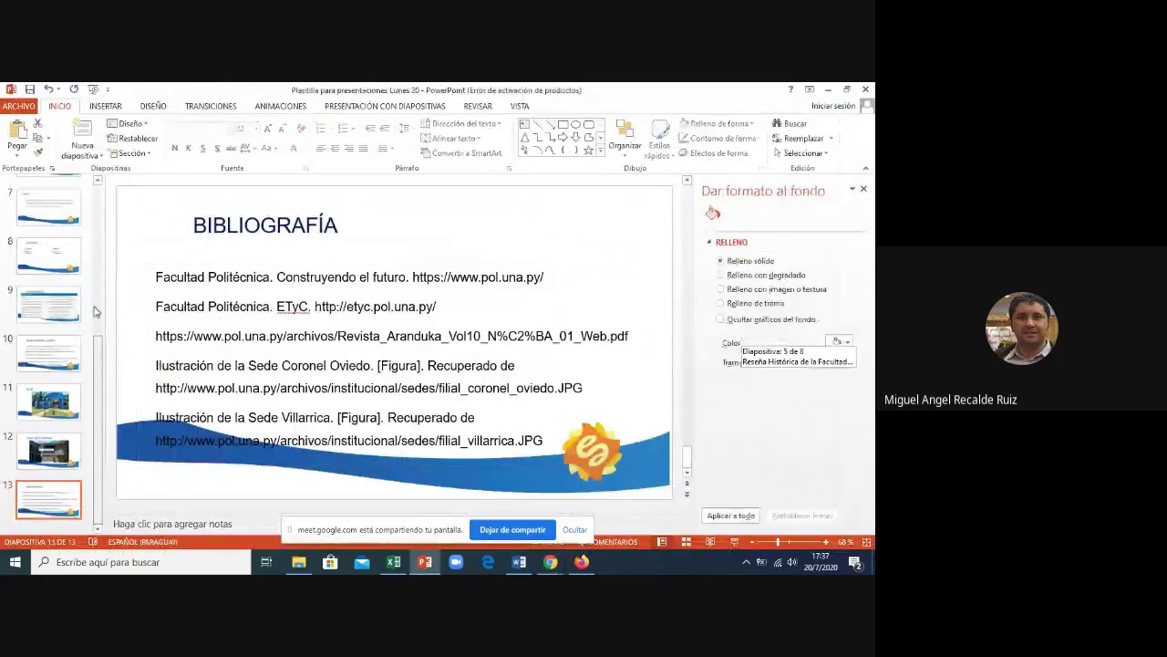
scroll(102, 301, up, 3)
scroll(102, 301, up, 2)
scroll(102, 301, up, 2)
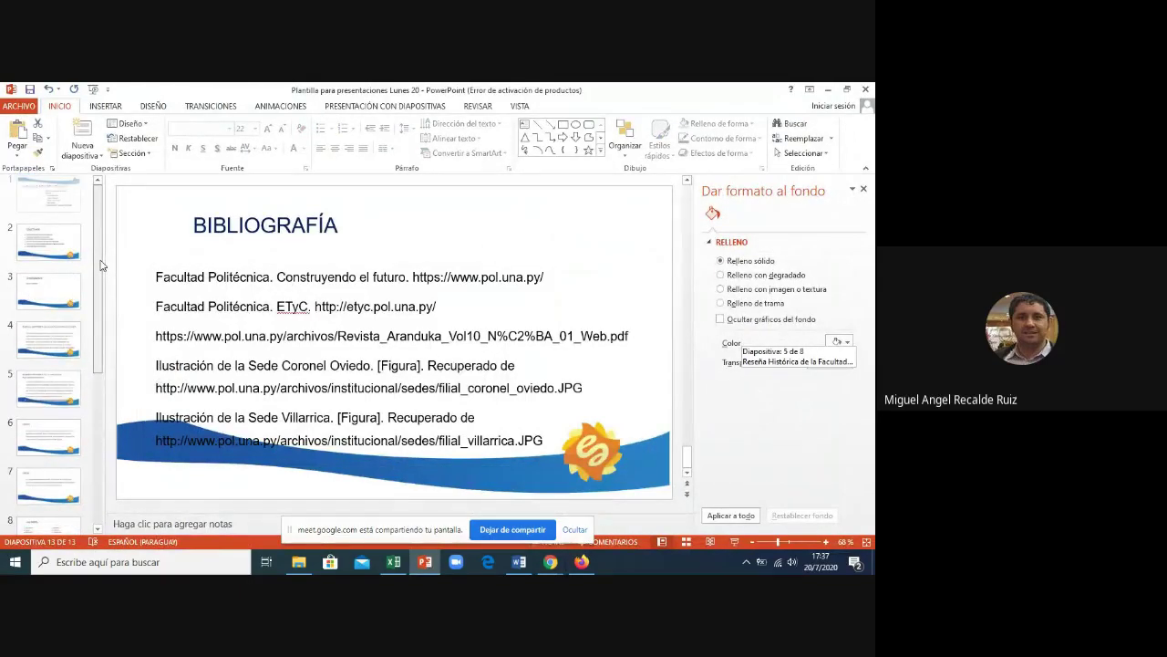
scroll(98, 265, up, 2)
click(43, 295)
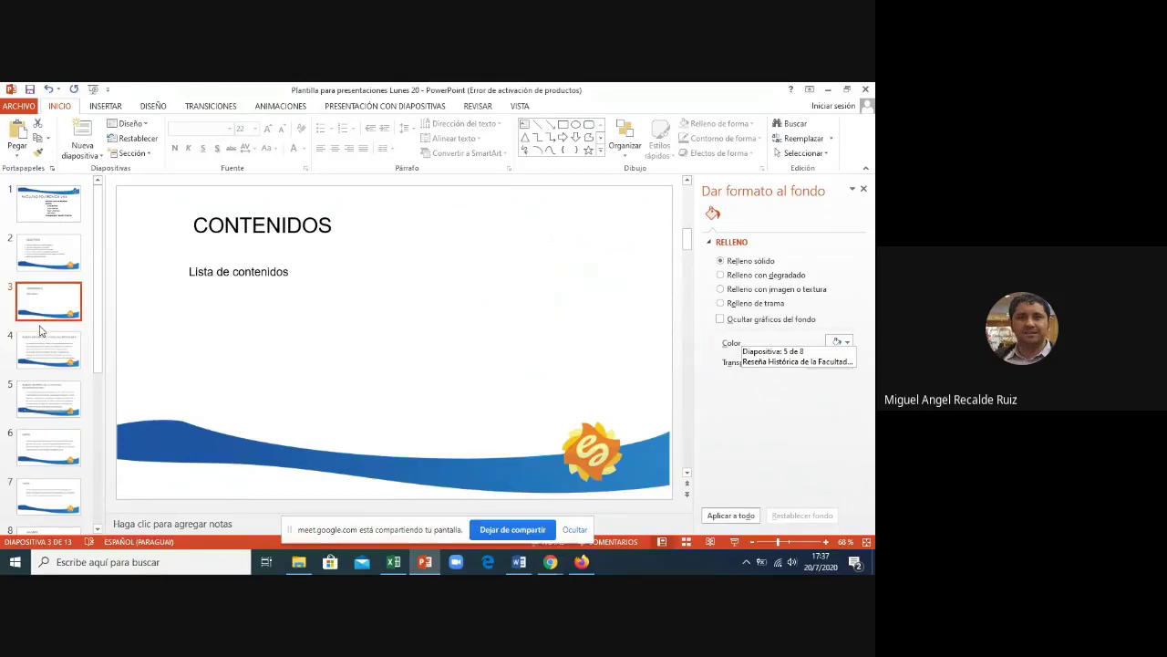
right_click(40, 330)
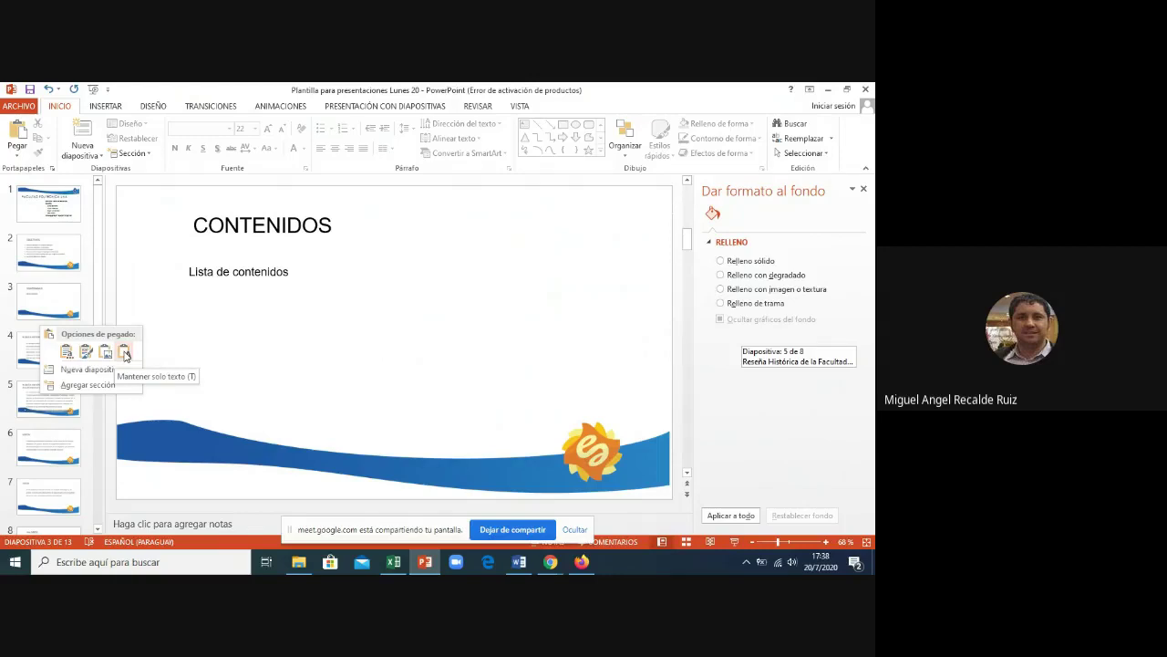
click(89, 385)
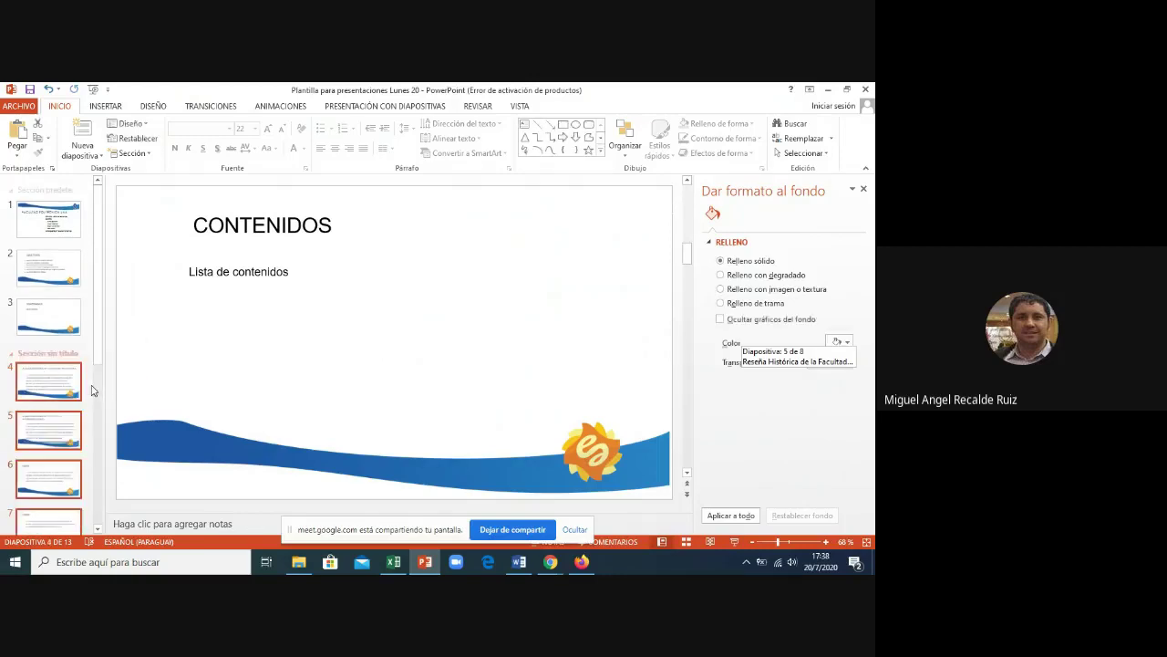
- Rename the new untitled section to 'Reseña Histórica'
right_click(46, 360)
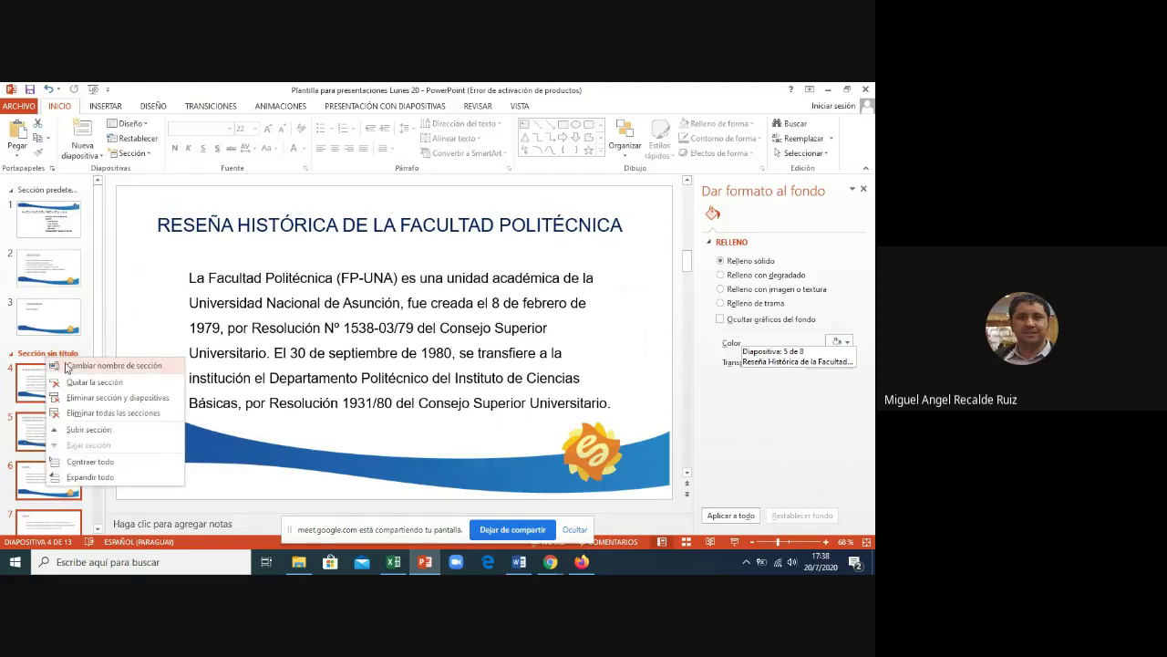
click(67, 366)
text(Reseña Histórica)
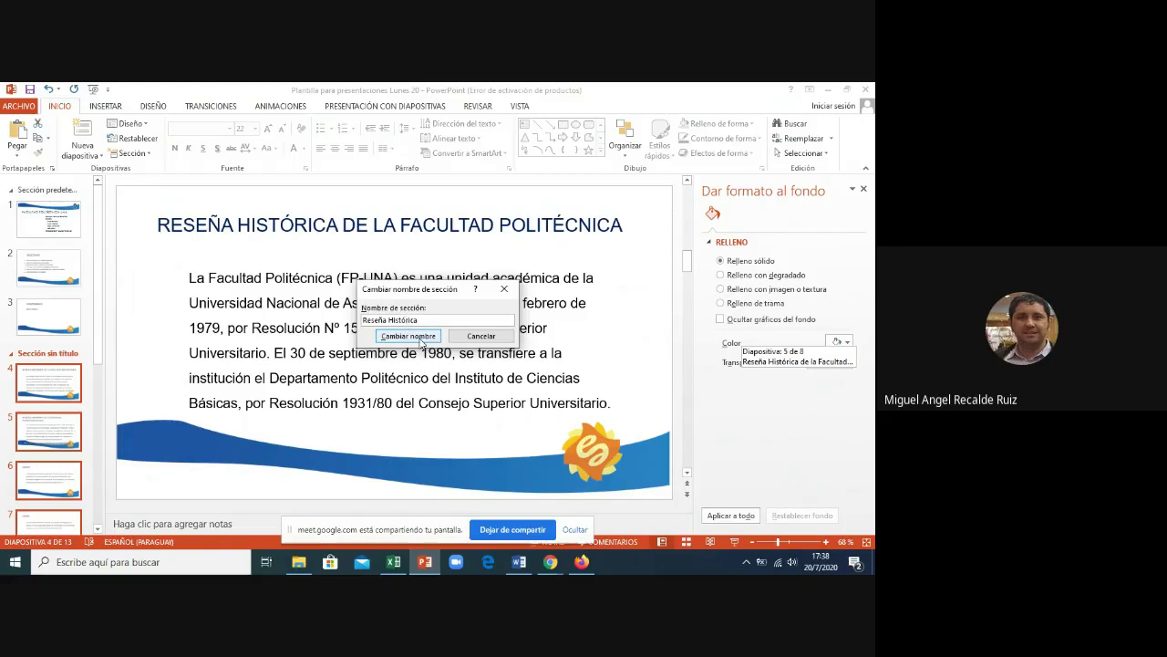
click(420, 338)
scroll(46, 419, down, 1)
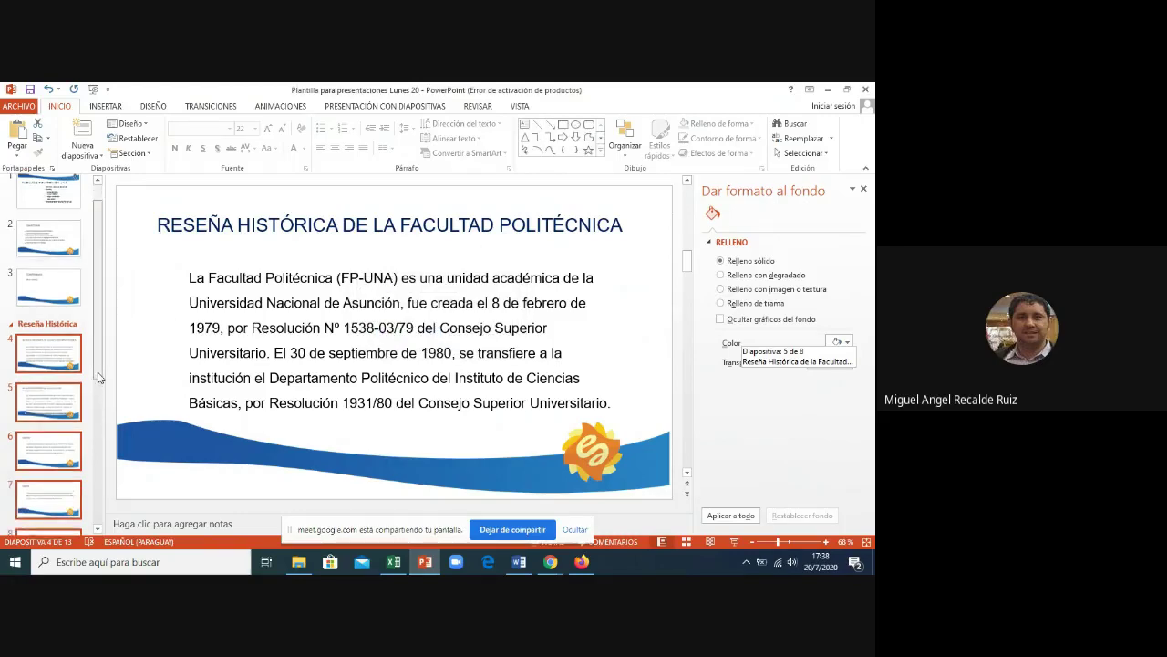
- Add a 'Mision, Visión, Valores' section starting at slide 6, then collapse Reseña Histórica
click(35, 440)
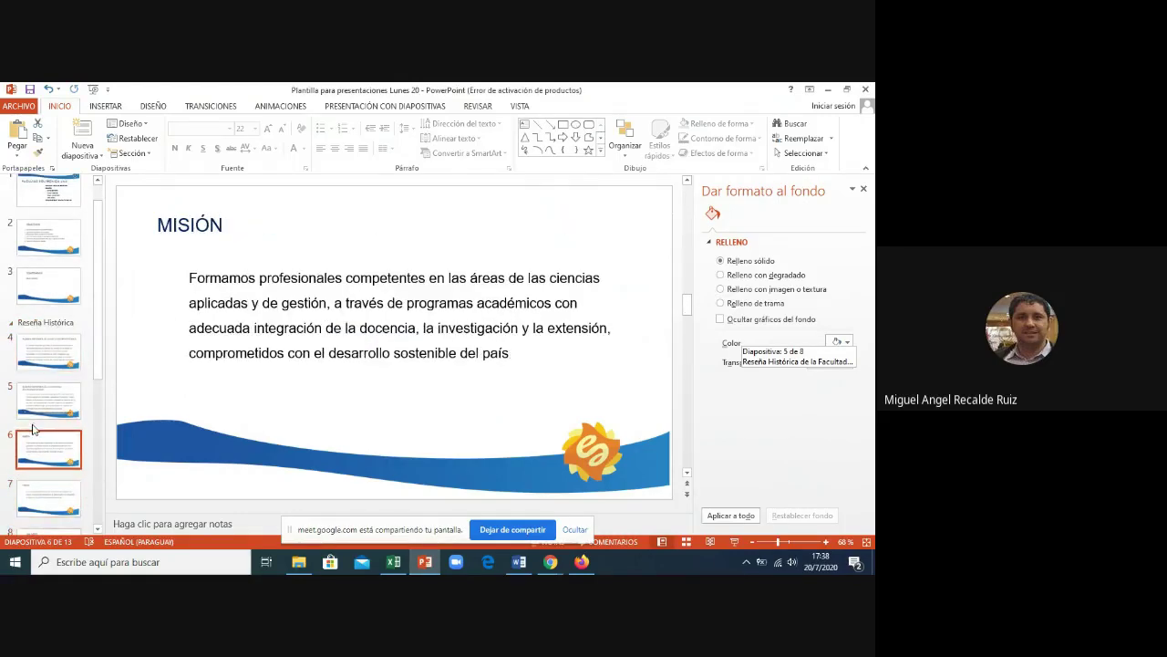
click(33, 426)
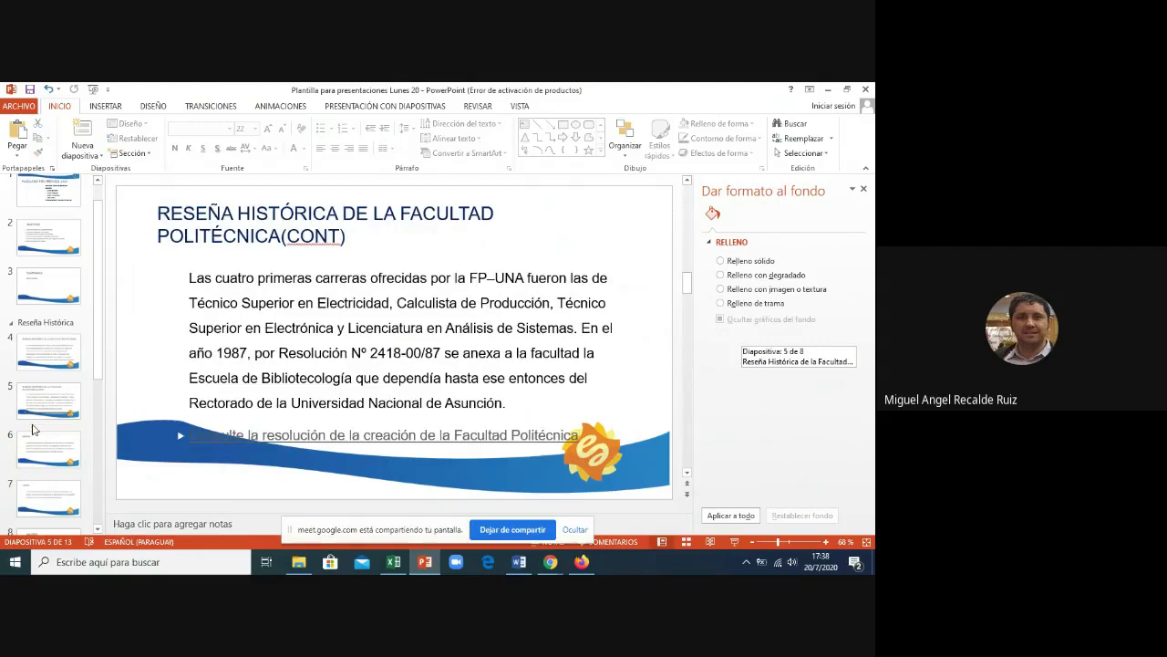
right_click(35, 427)
click(79, 484)
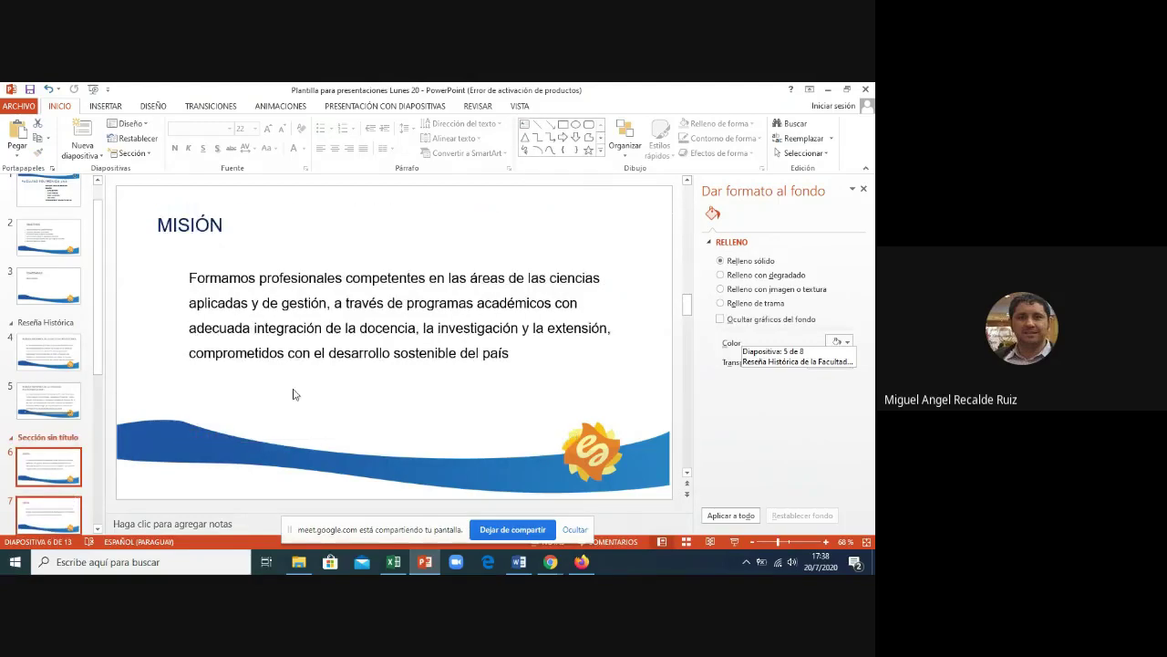
right_click(59, 437)
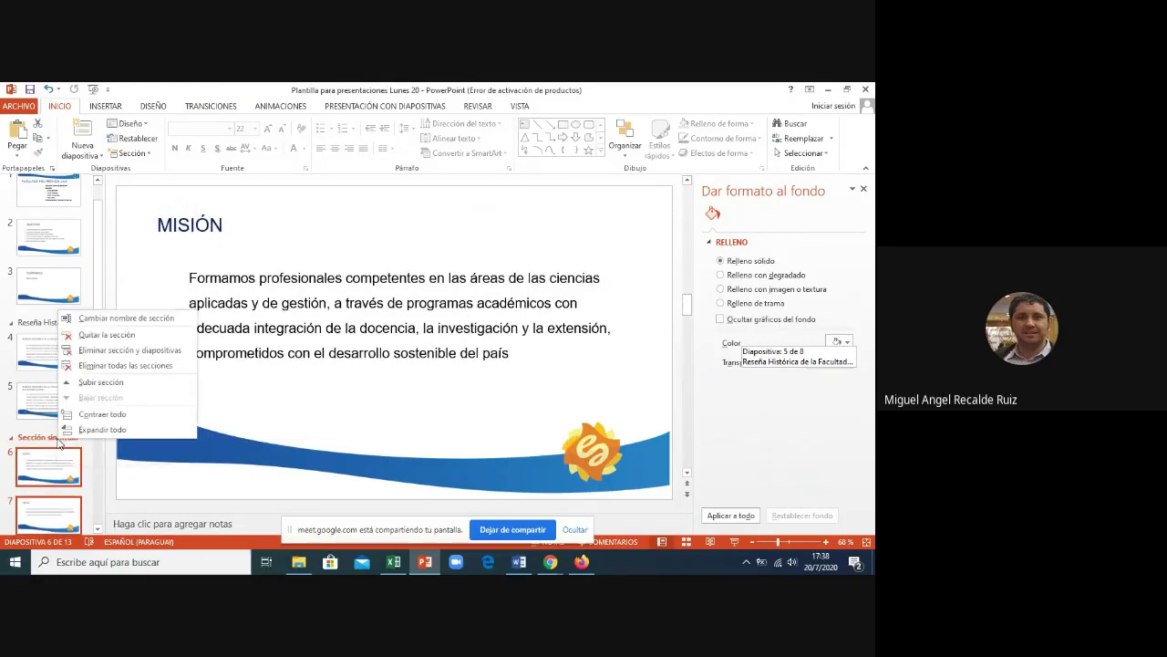
click(114, 318)
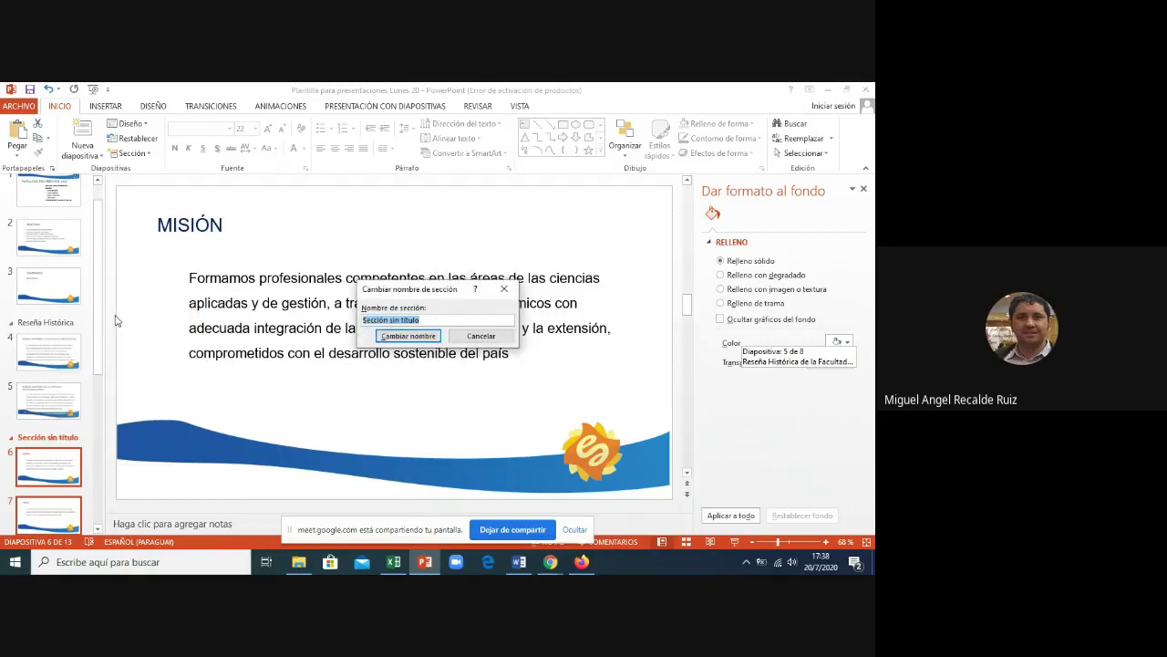
text(Mision, Visión,...)
click(408, 336)
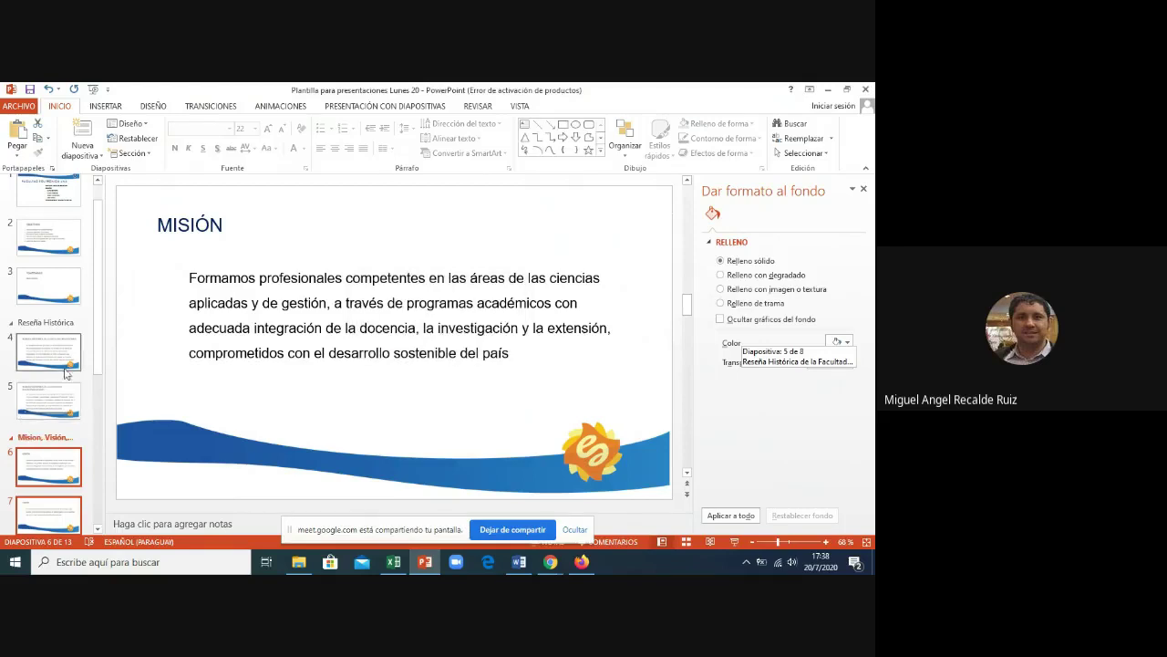
click(12, 325)
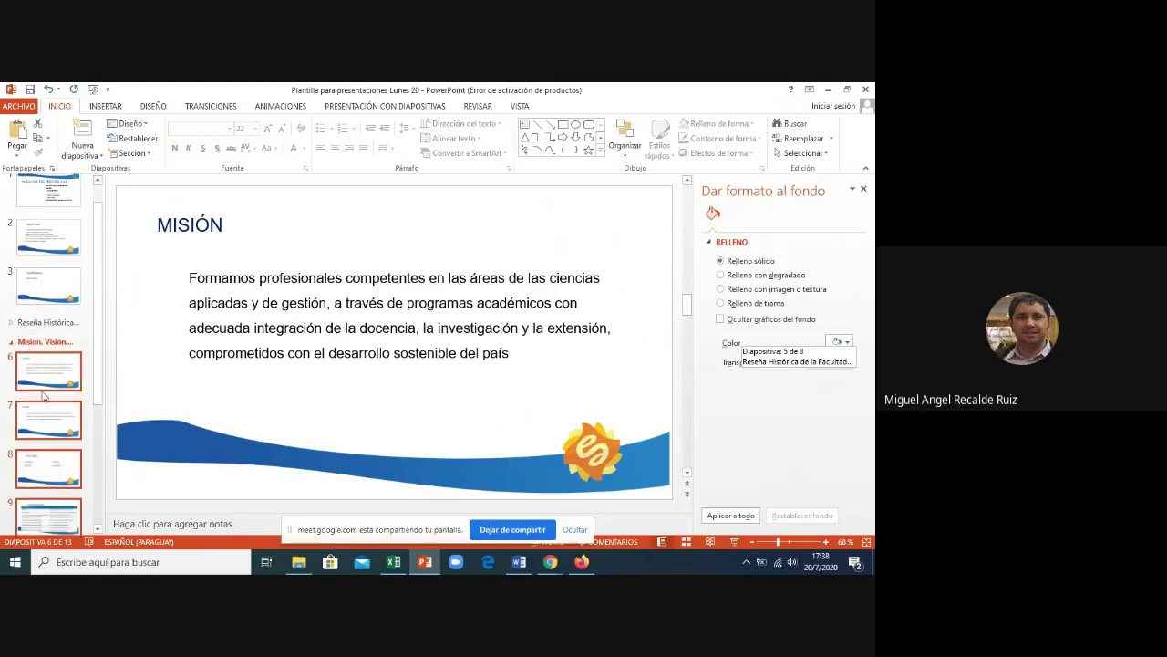
- Add a section named 'Autoridades' starting at slide 9
click(40, 507)
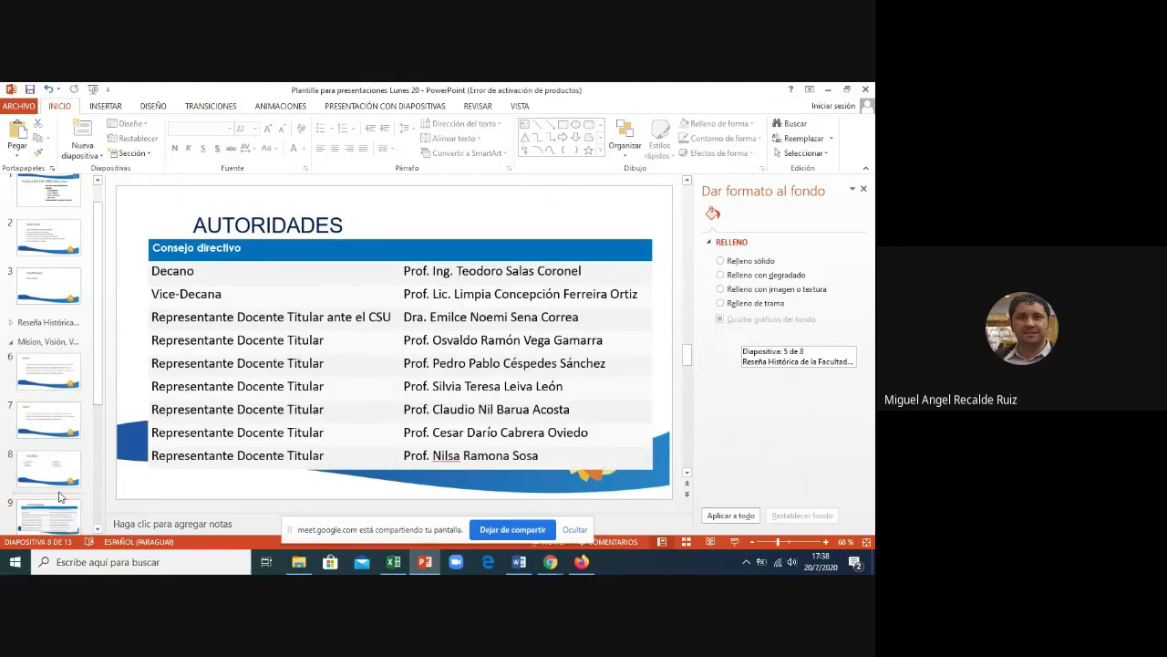
right_click(59, 493)
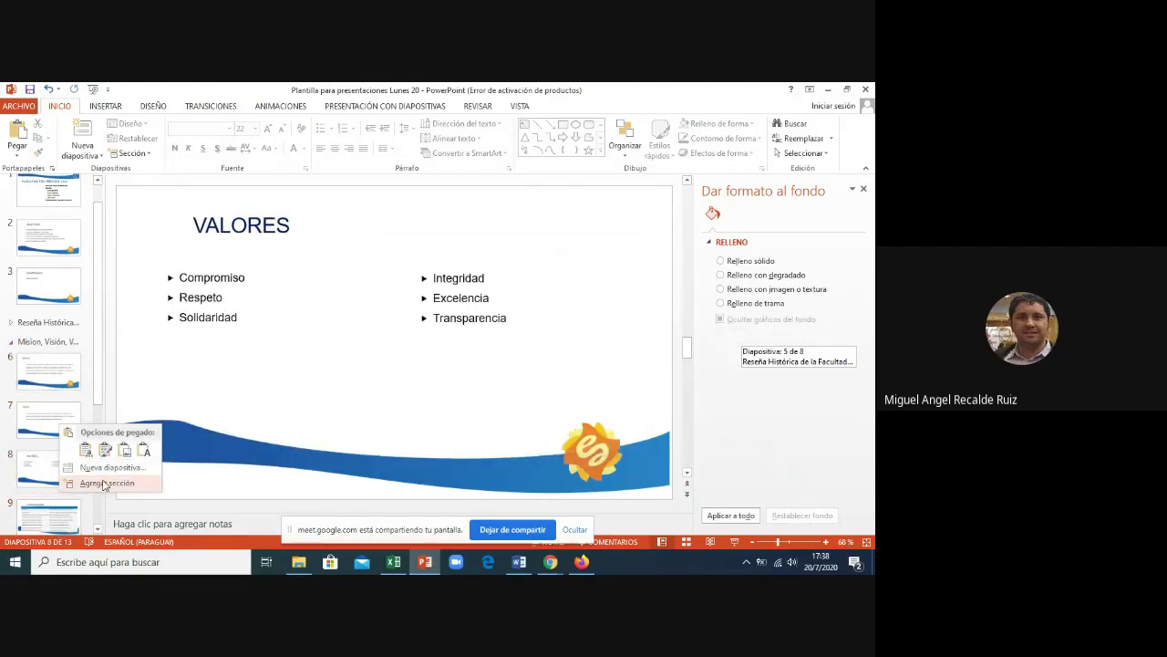
click(104, 485)
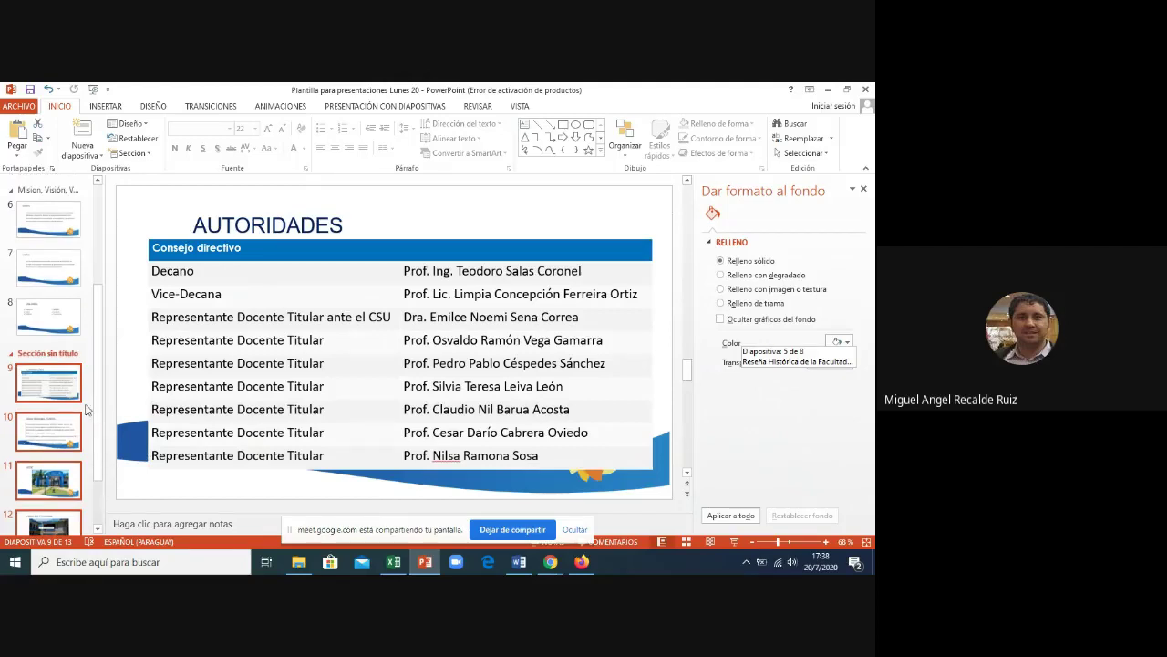
right_click(55, 355)
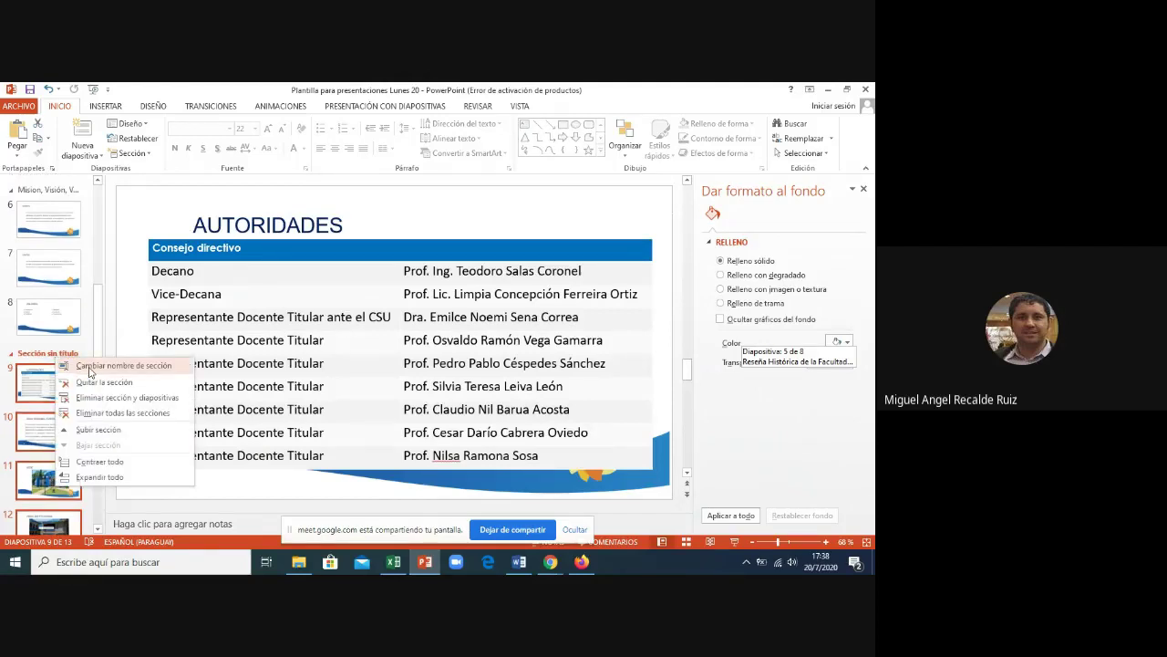
click(89, 369)
text(Autor)
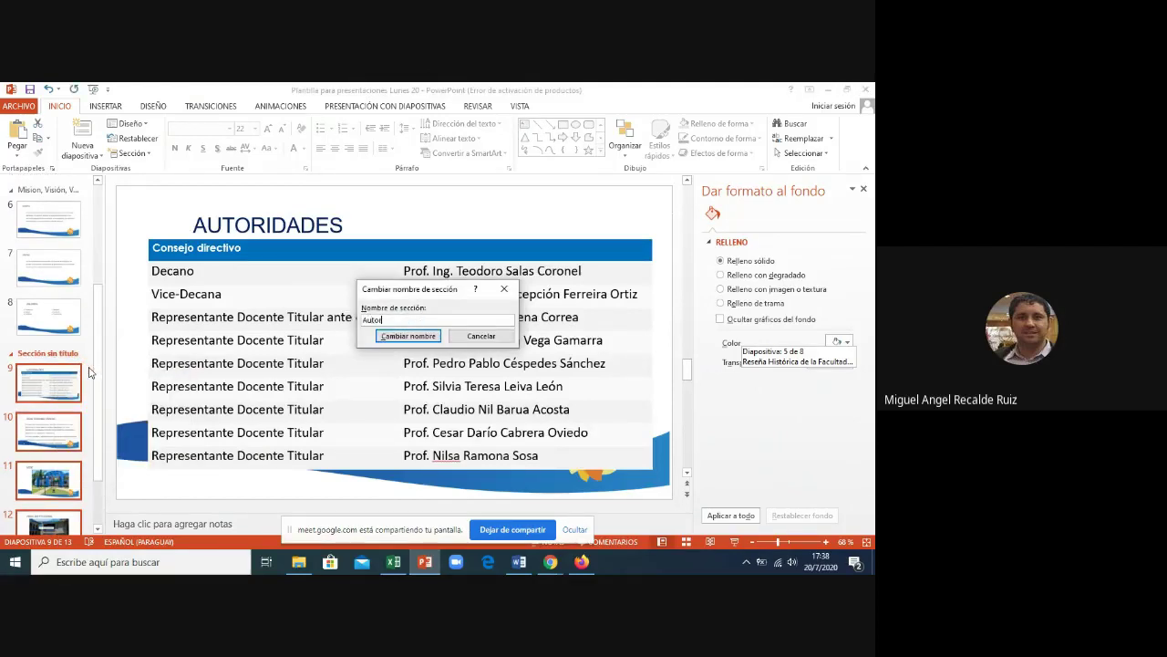
text(des)
click(402, 339)
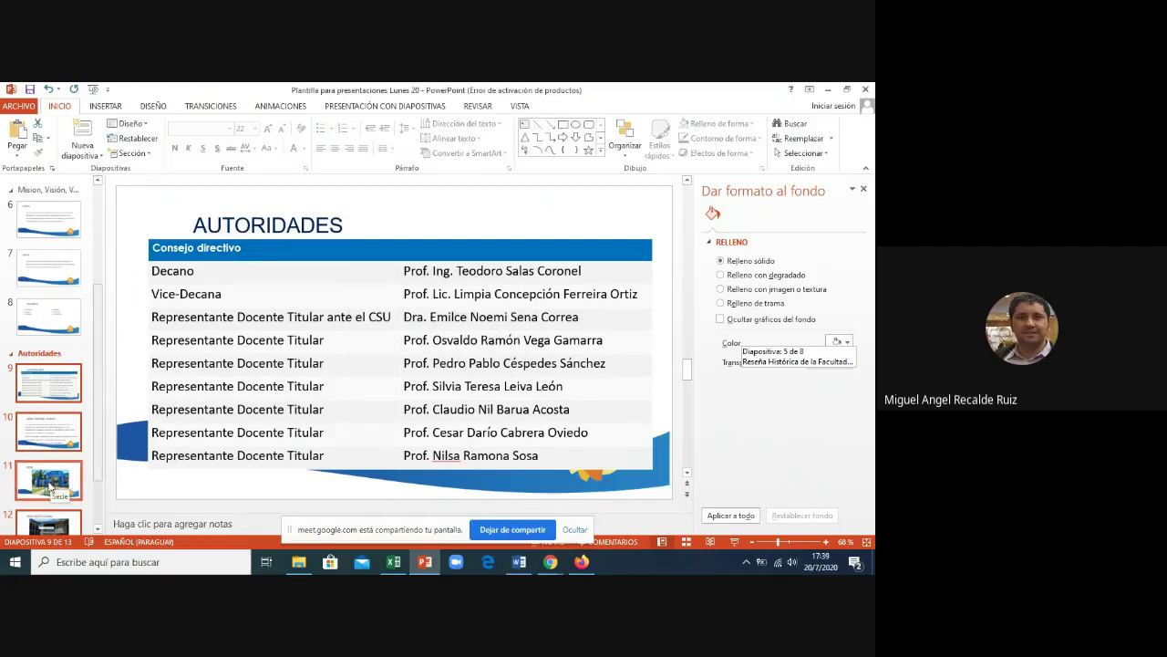
- Add a section named 'Sedes' starting at slide 10
click(34, 410)
right_click(34, 412)
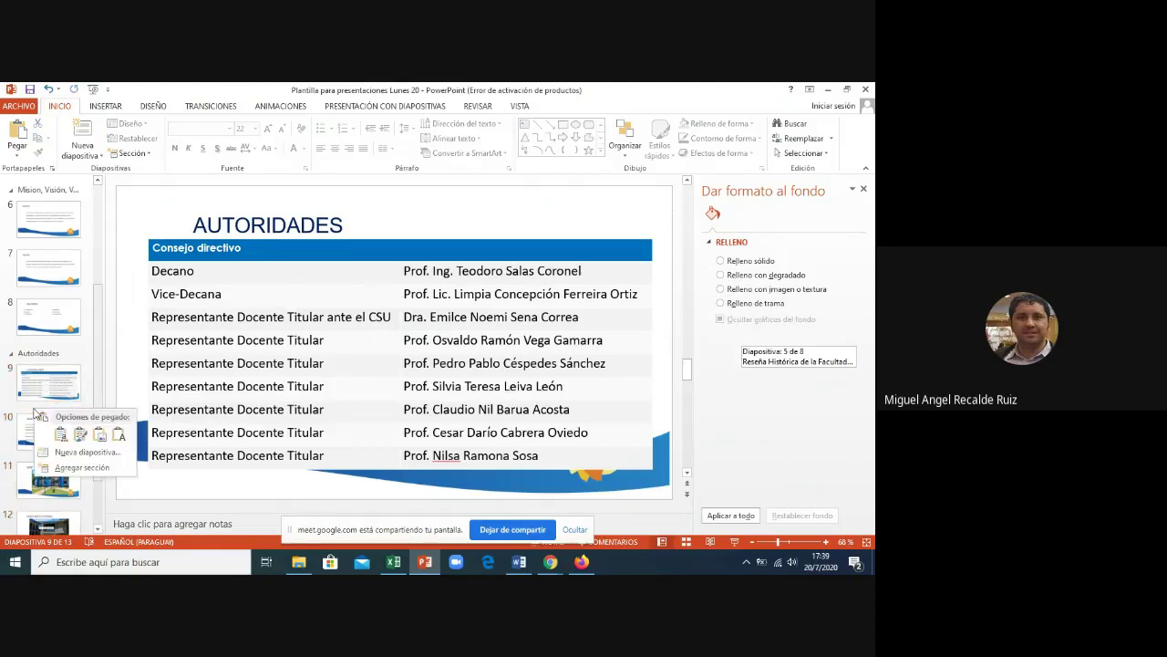
click(95, 472)
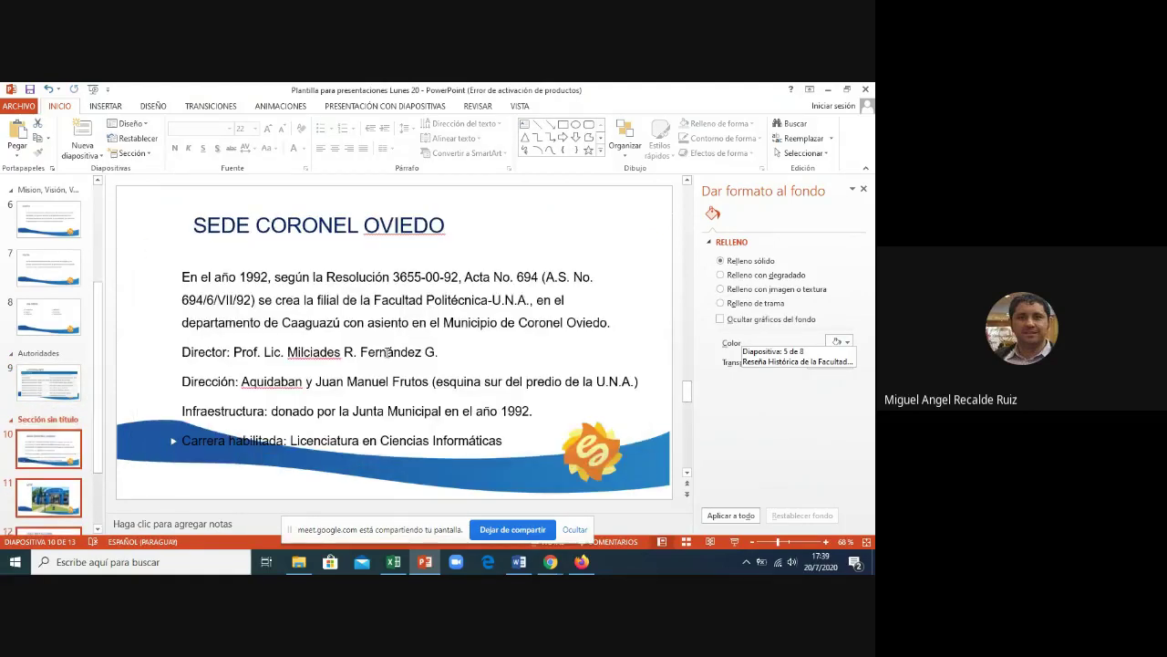
right_click(69, 419)
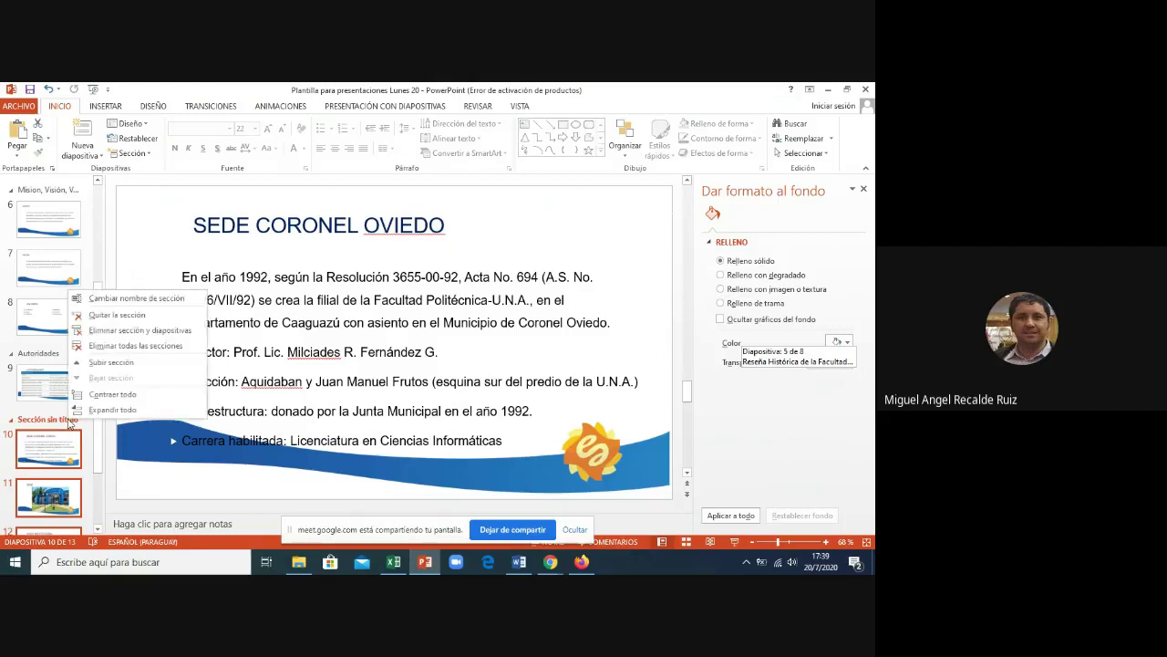
click(124, 301)
text(Sedes)
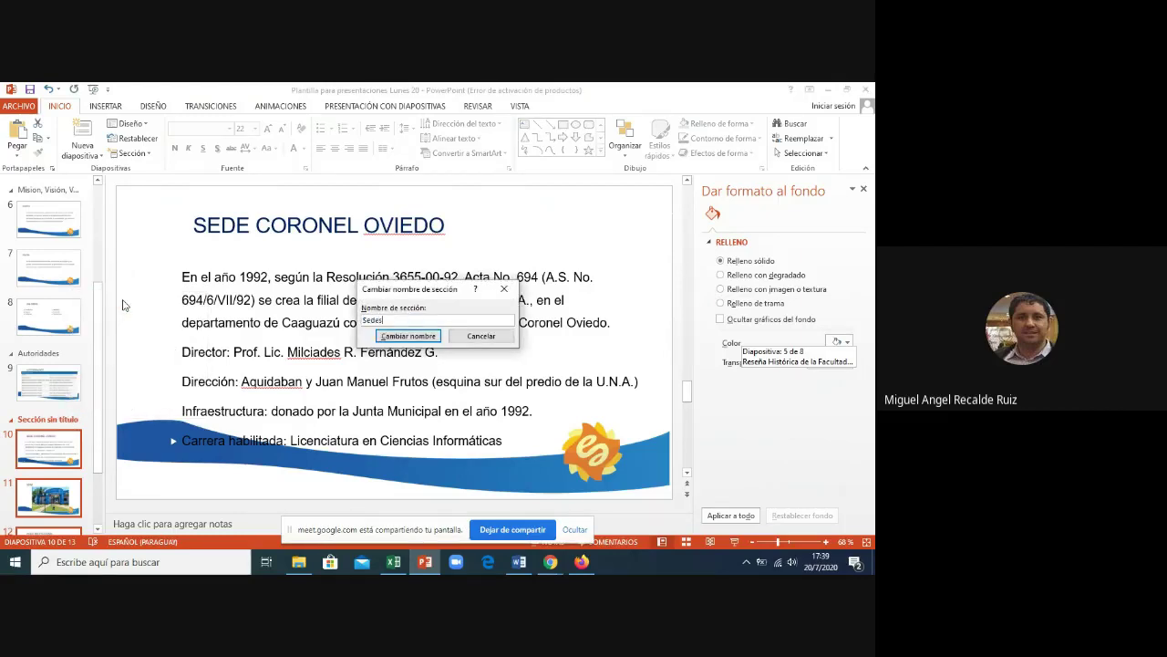
click(432, 335)
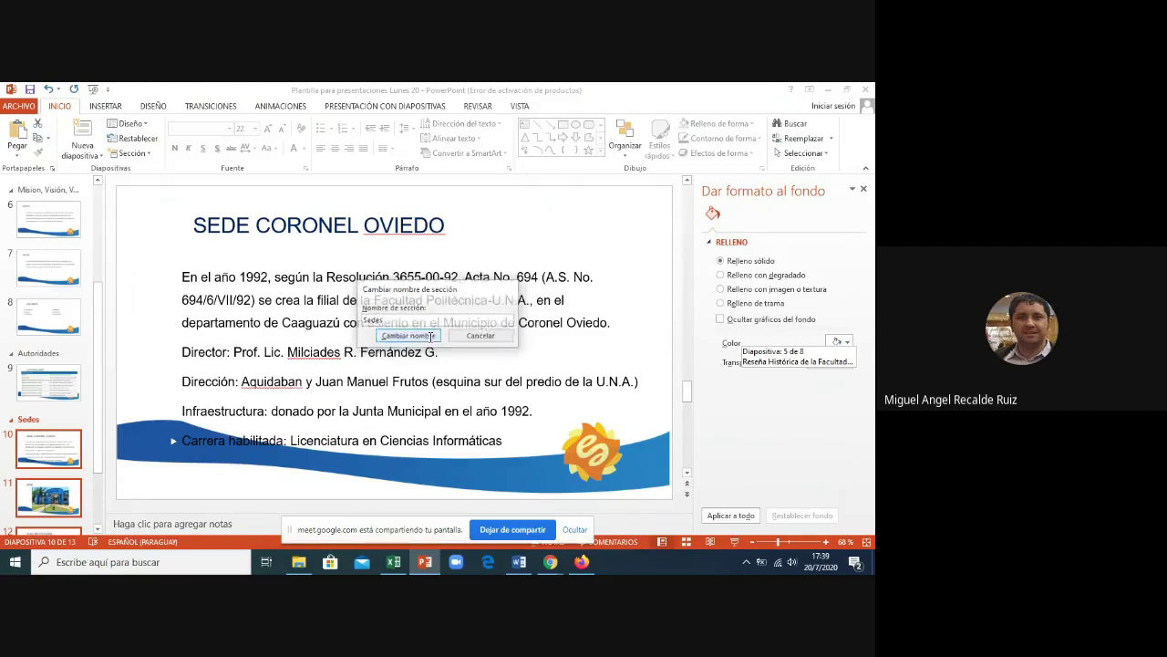
- Add a section named 'Bibliografía' for the final slide 13
scroll(96, 484, down, 1)
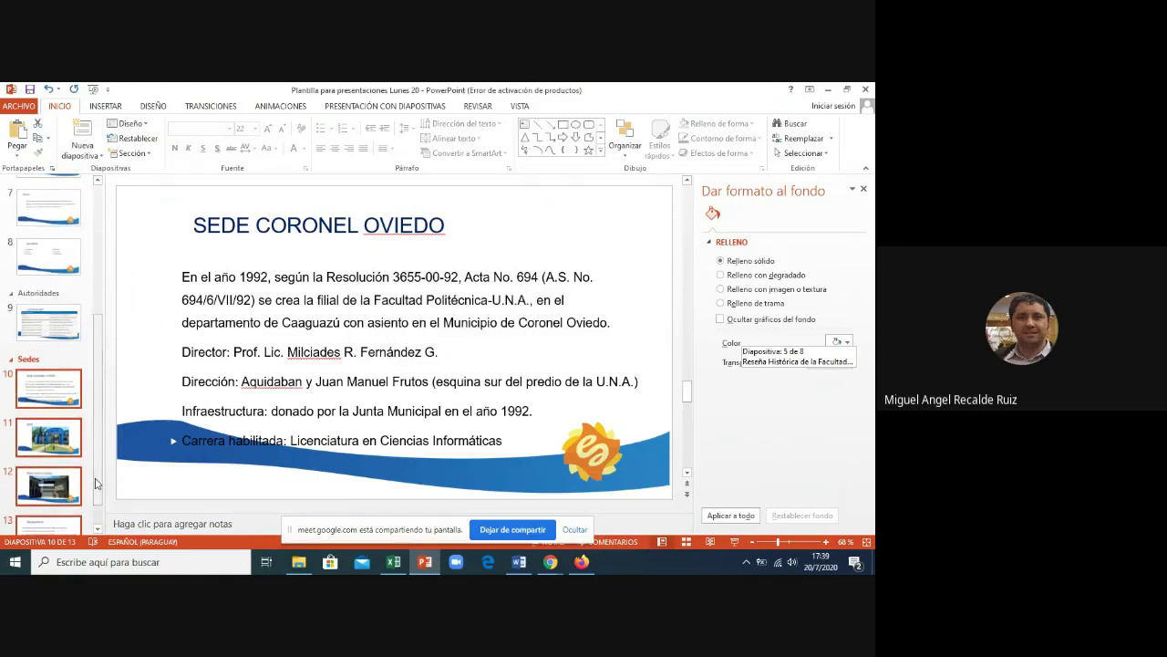
scroll(73, 492, down, 1)
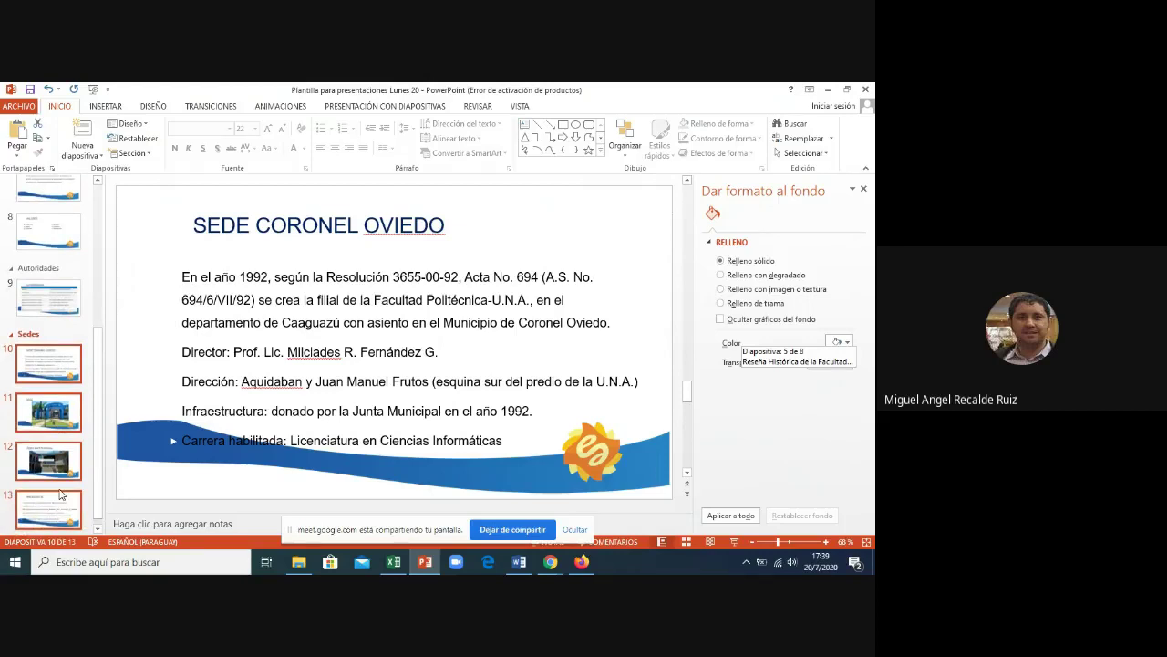
click(60, 486)
right_click(60, 486)
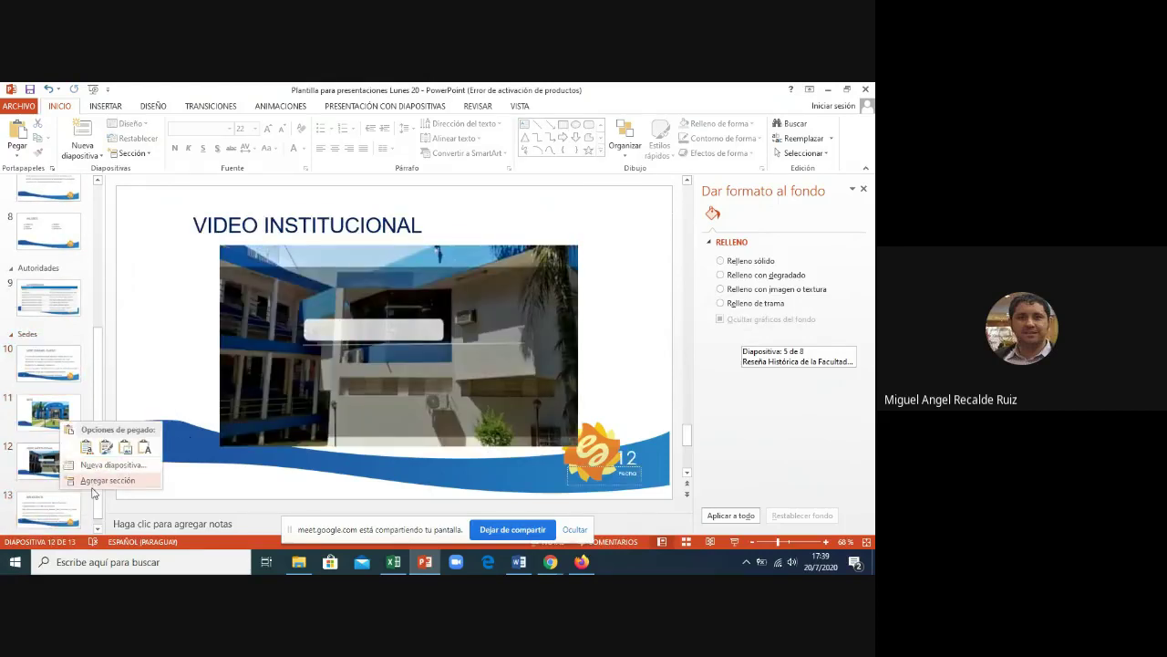
click(96, 481)
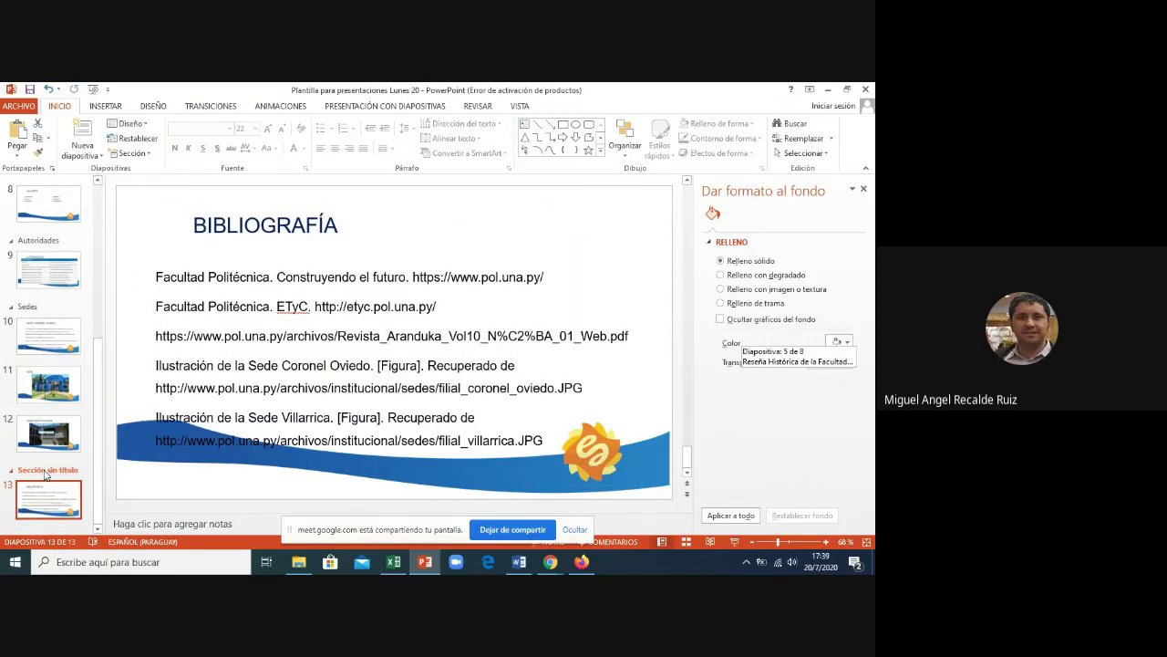
right_click(45, 473)
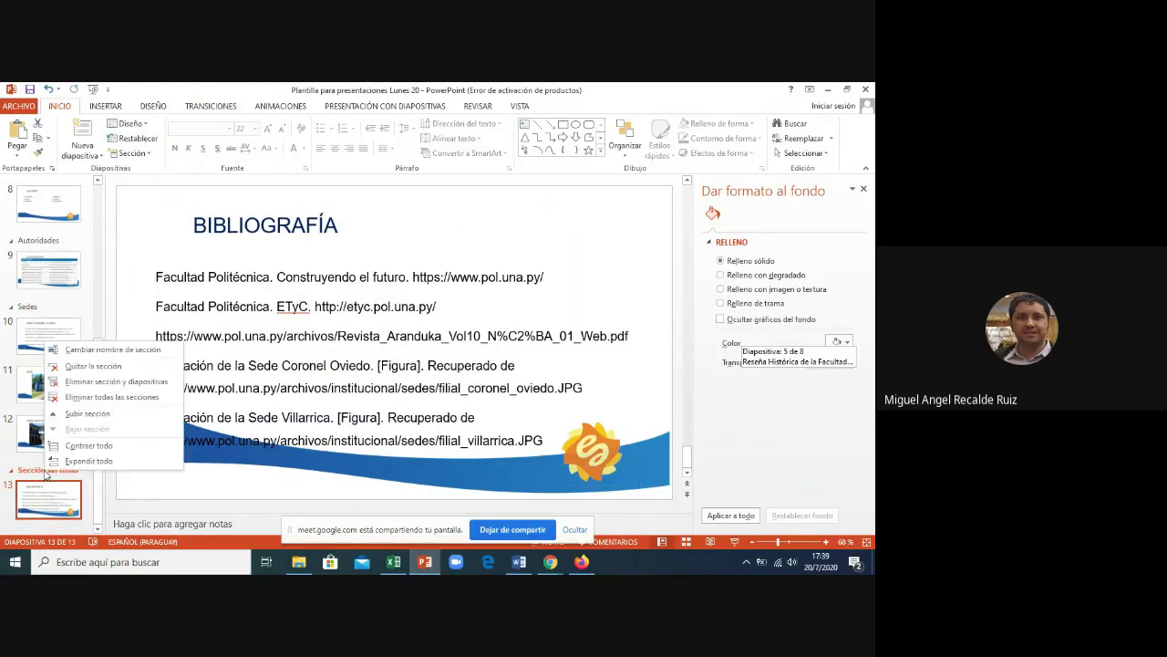
click(116, 355)
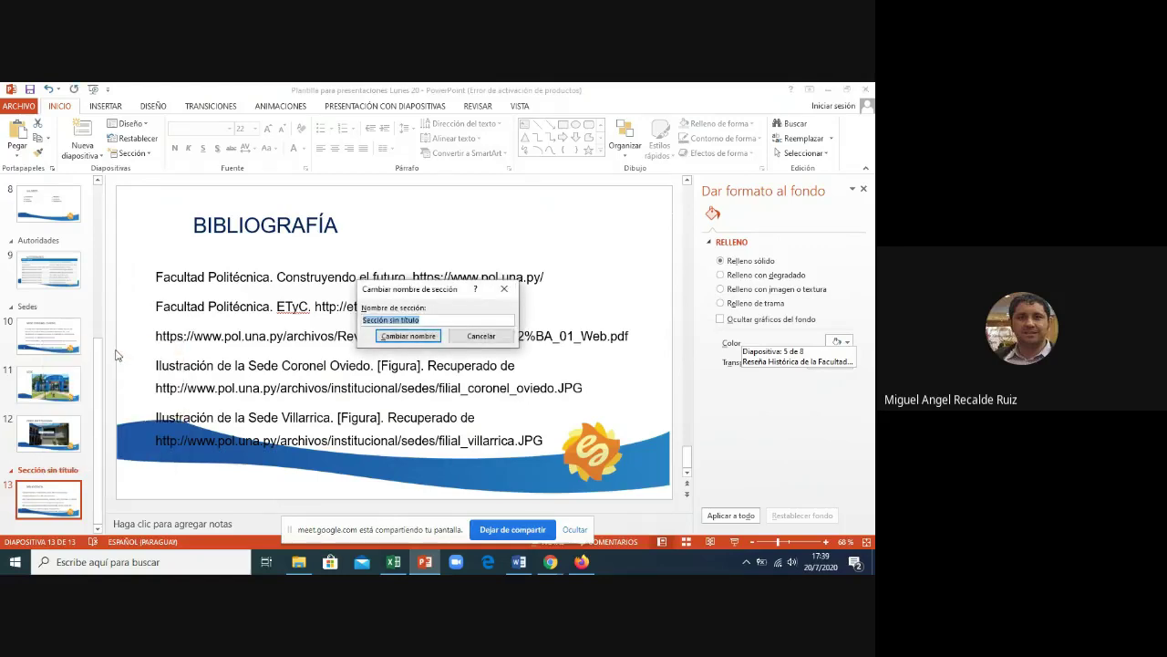
text(Bibliografía)
click(412, 336)
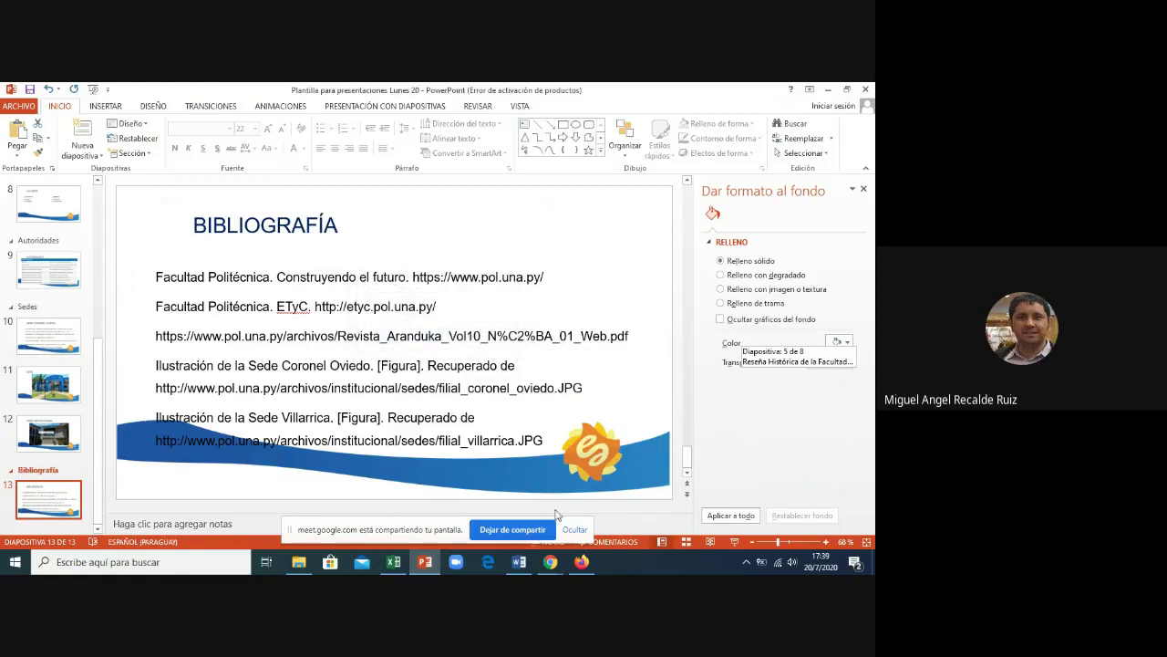
click(108, 107)
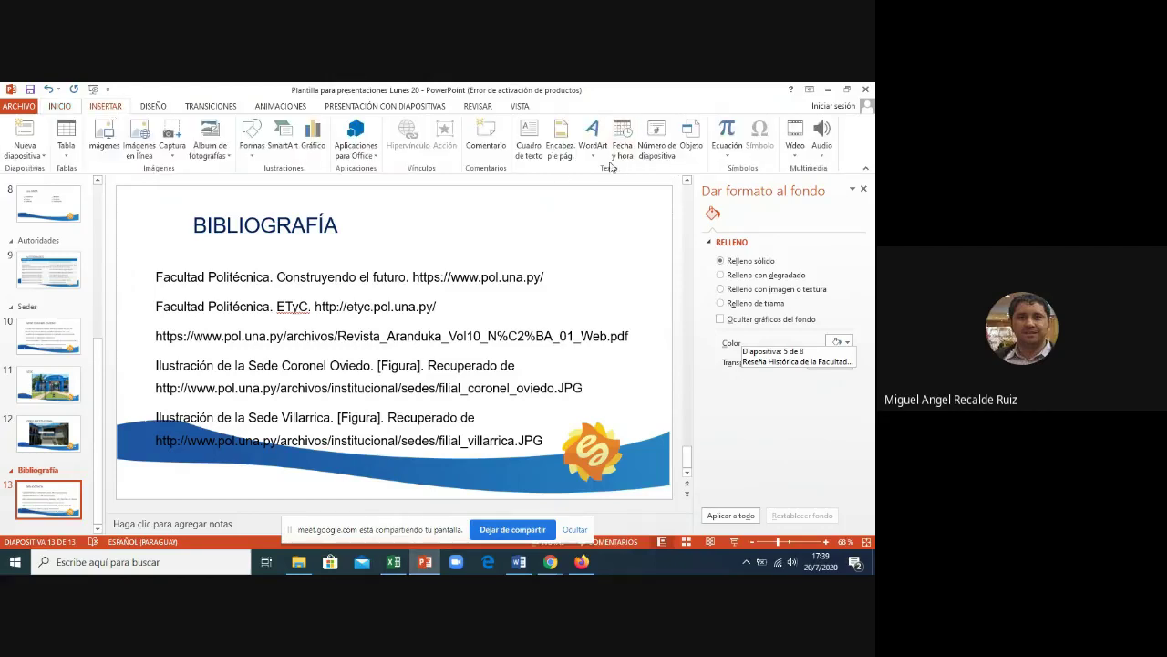
- Apply an auto-updating date, slide number and footer 'Dpto. Elearning - FPUNA' to all slides
click(571, 161)
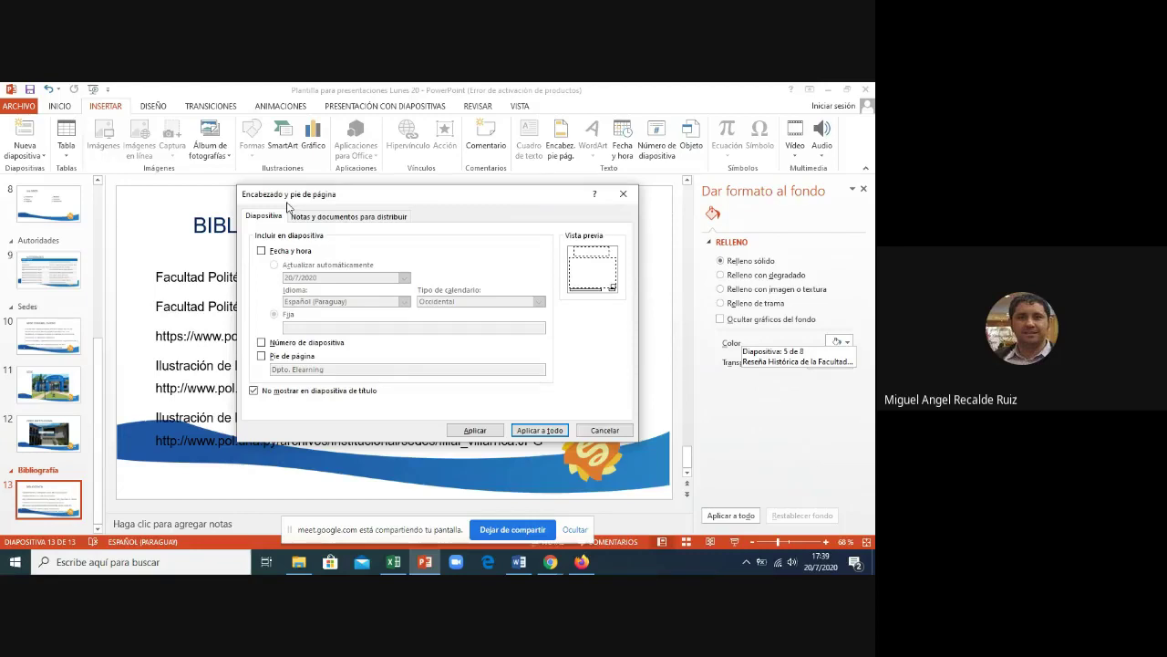
click(260, 252)
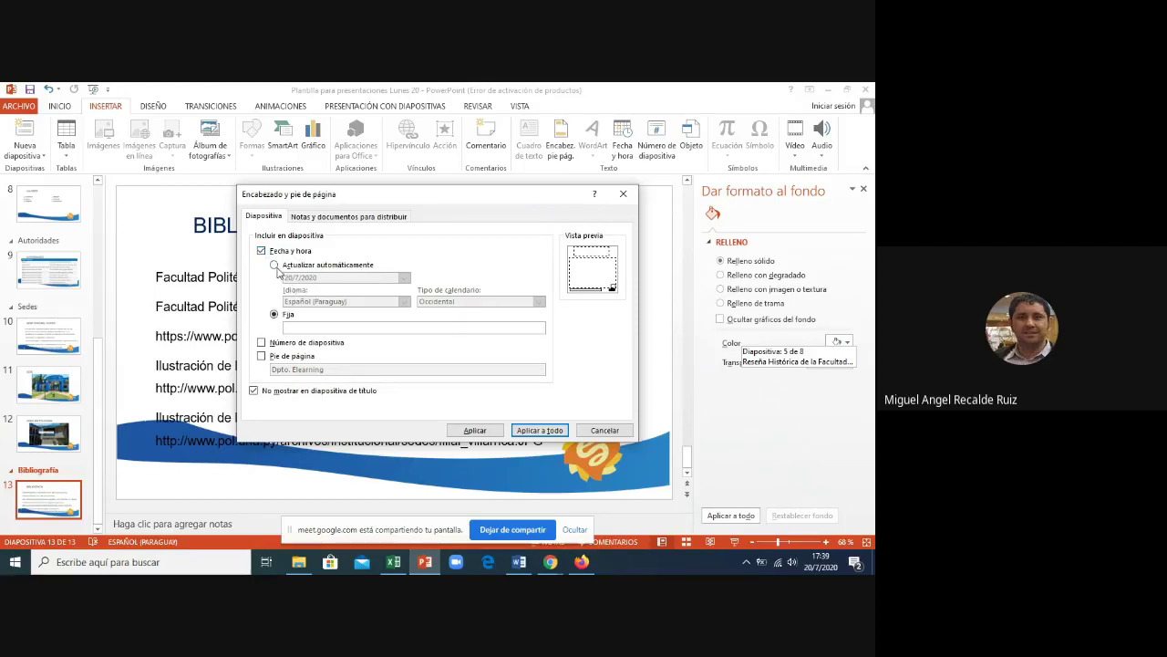
click(274, 265)
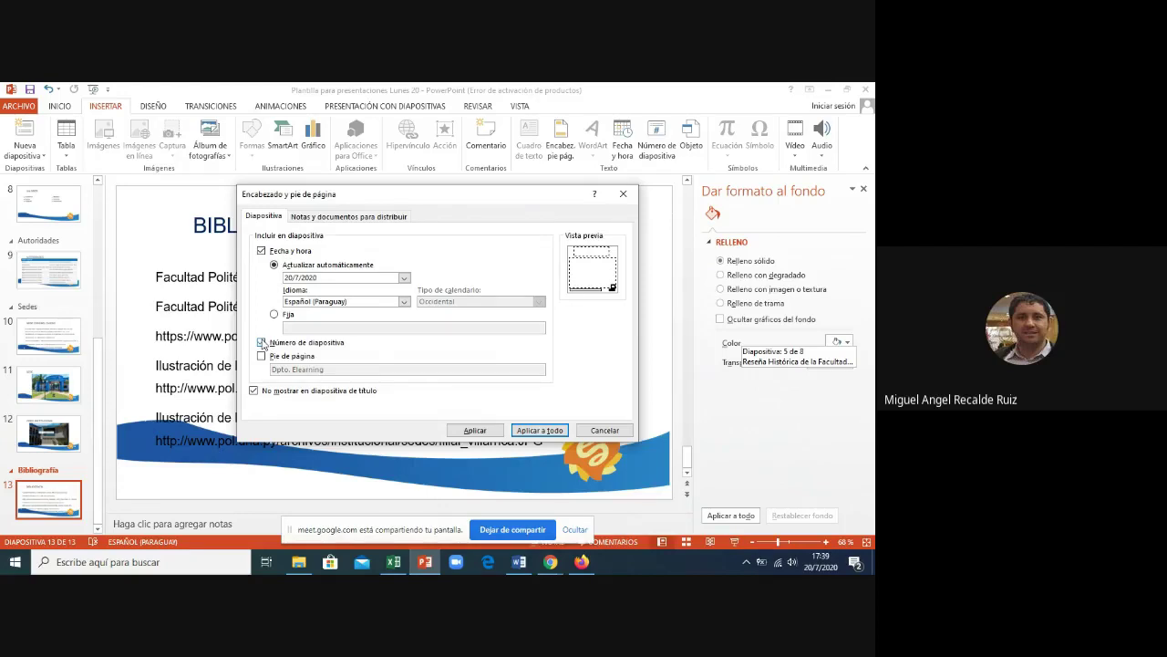
click(262, 356)
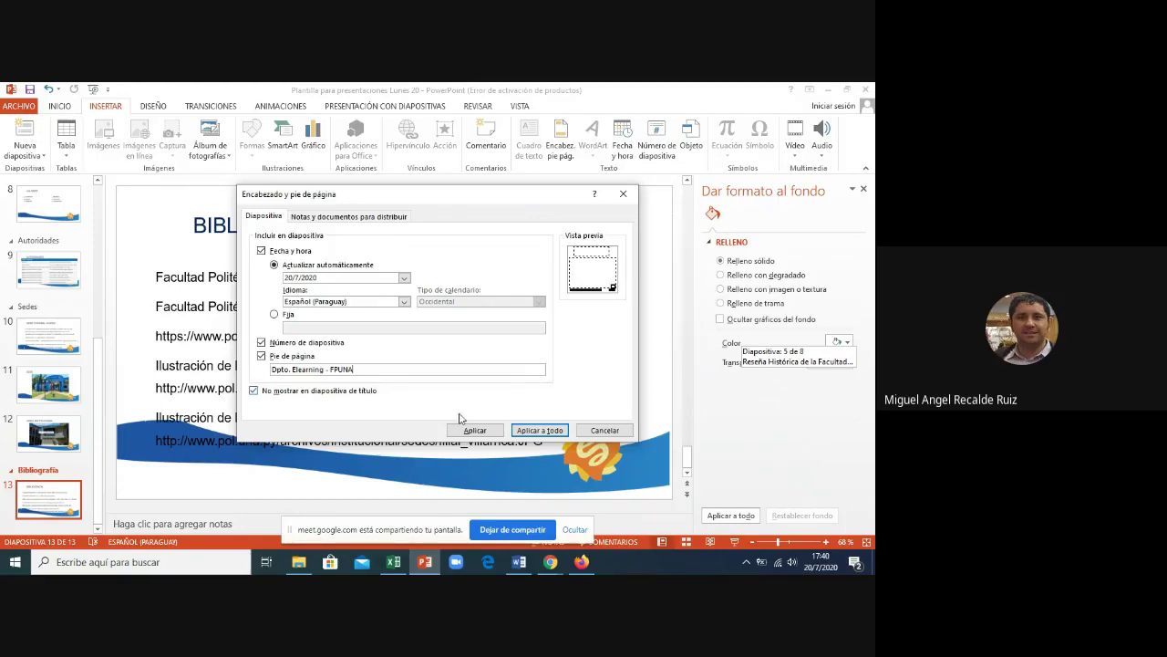
click(538, 435)
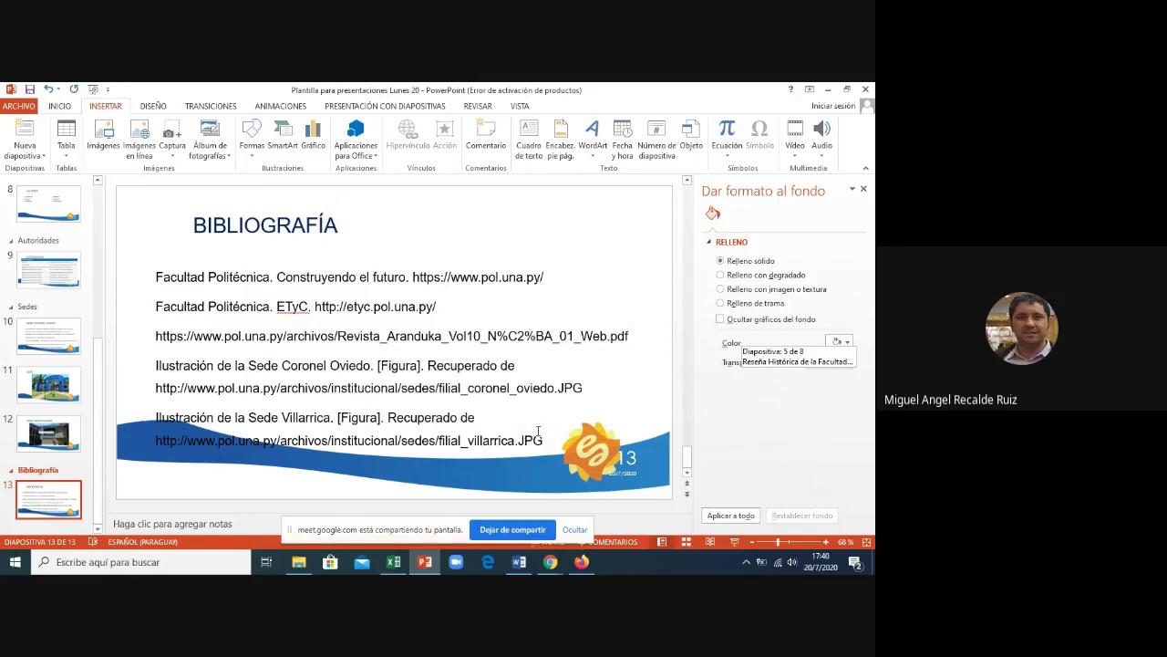
- Run the slideshow from the OBJETIVOS slide, then exit back to Normal view
click(45, 210)
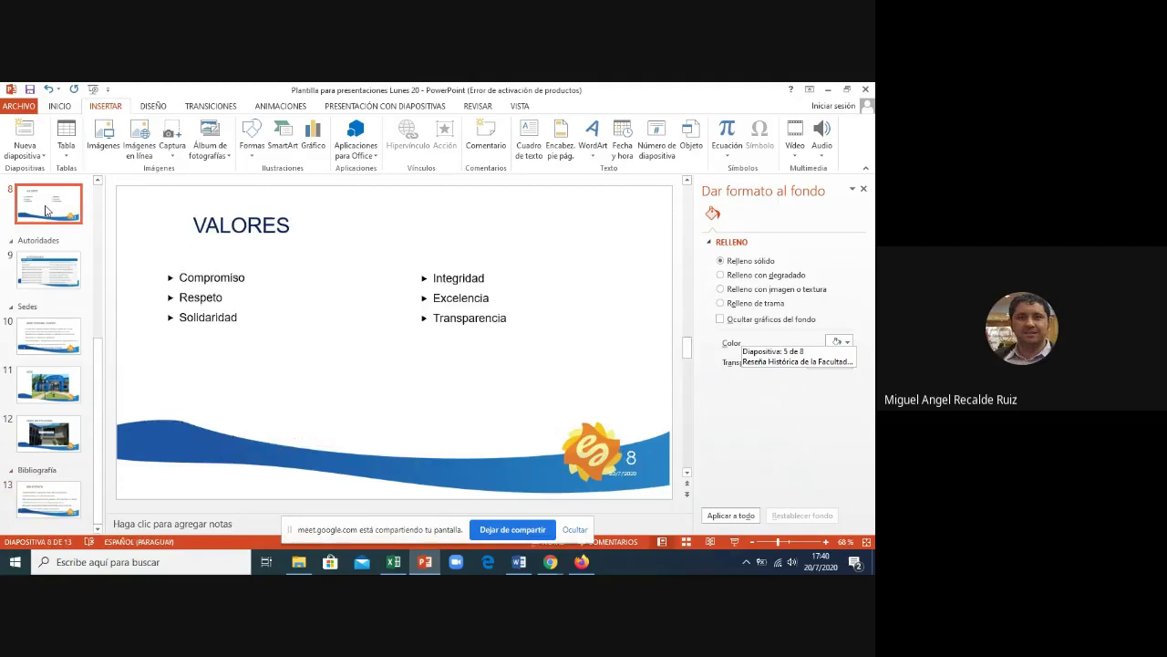
key(Up)
key(Up)
key(Up)
key(Up)
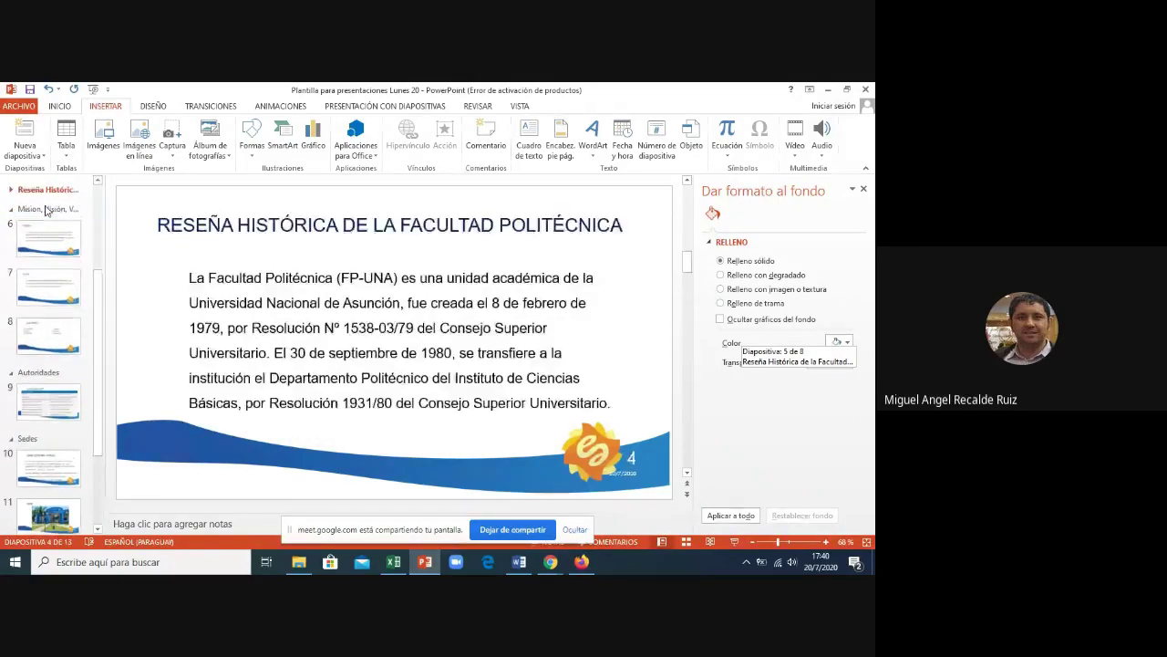
key(Up)
key(Up)
key(Up)
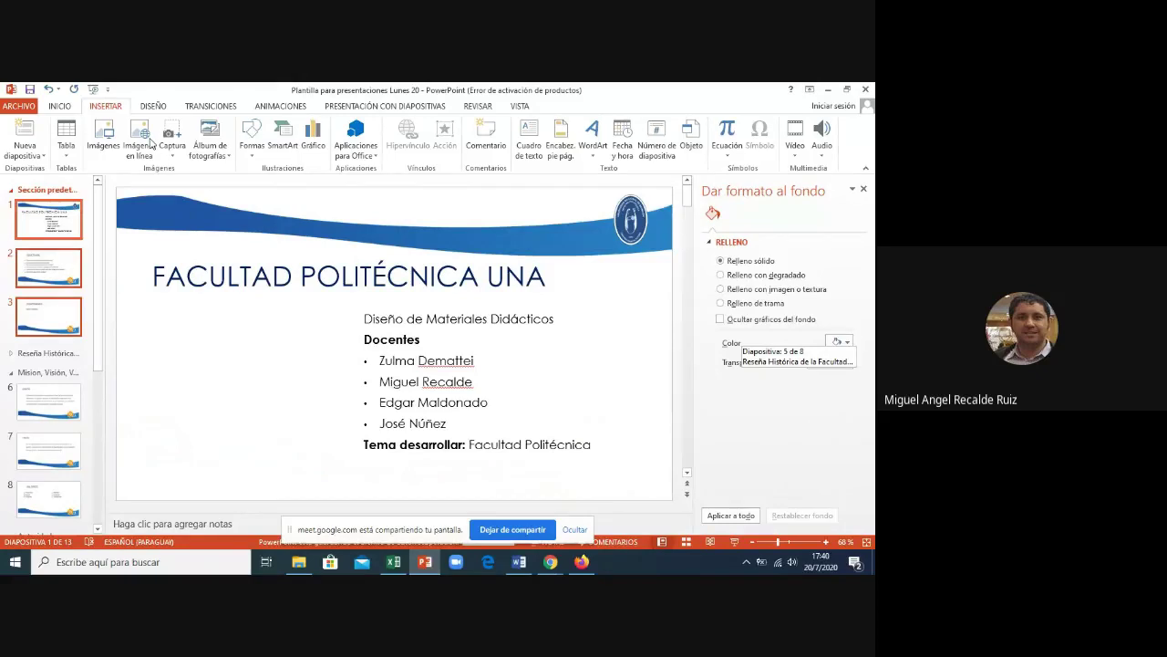
key(F5)
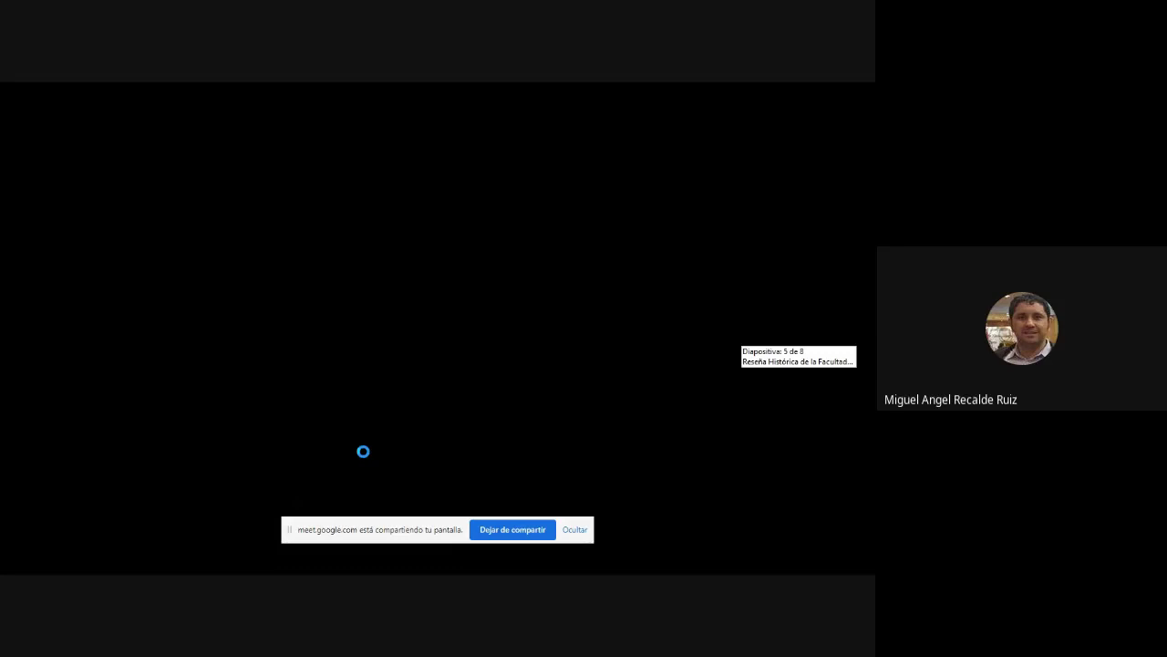
key(Escape)
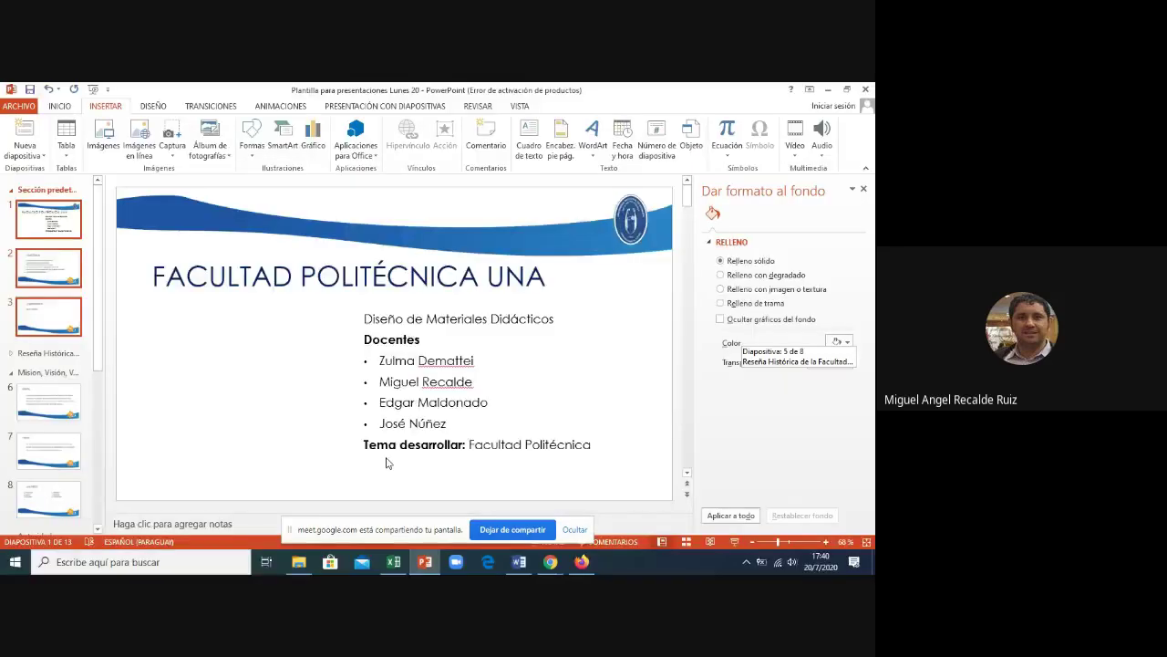
scroll(386, 460, down, 1)
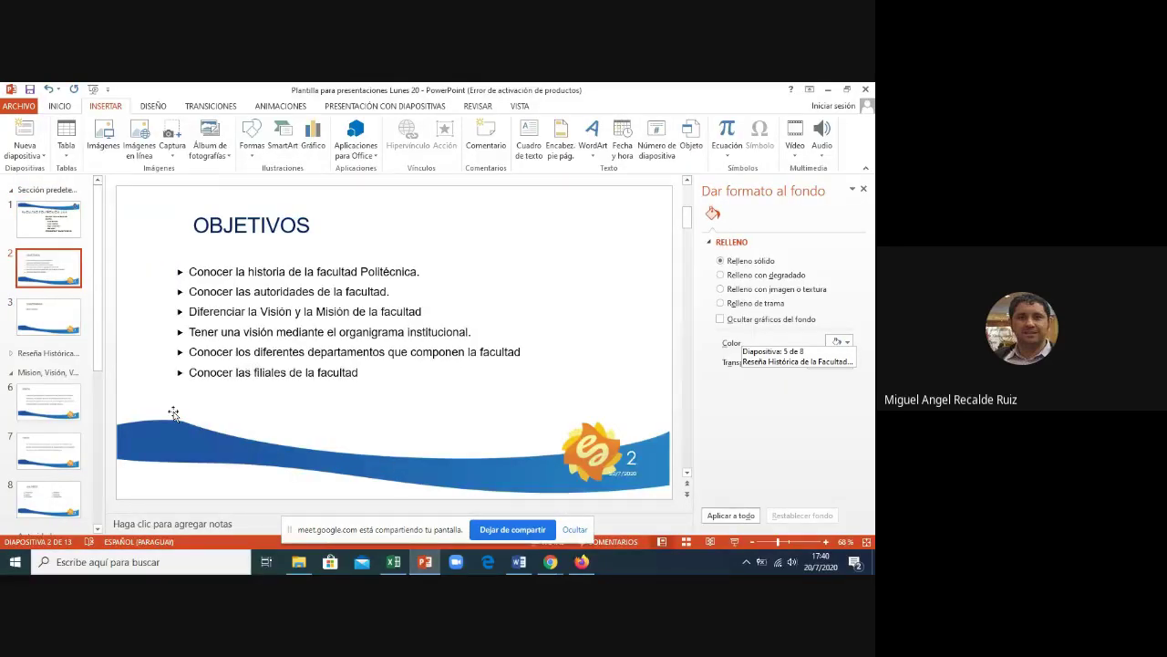
- Give the Dpto. Elearning - FPUNA footer on the Objetivos slide a dark font colour
click(216, 483)
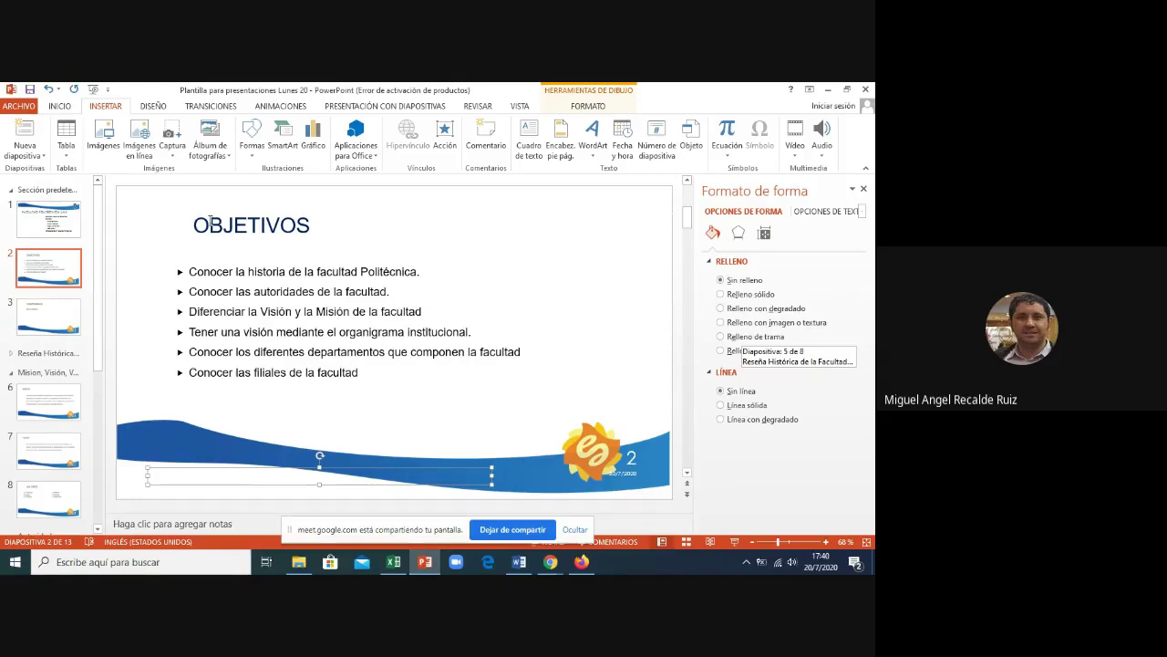
click(57, 107)
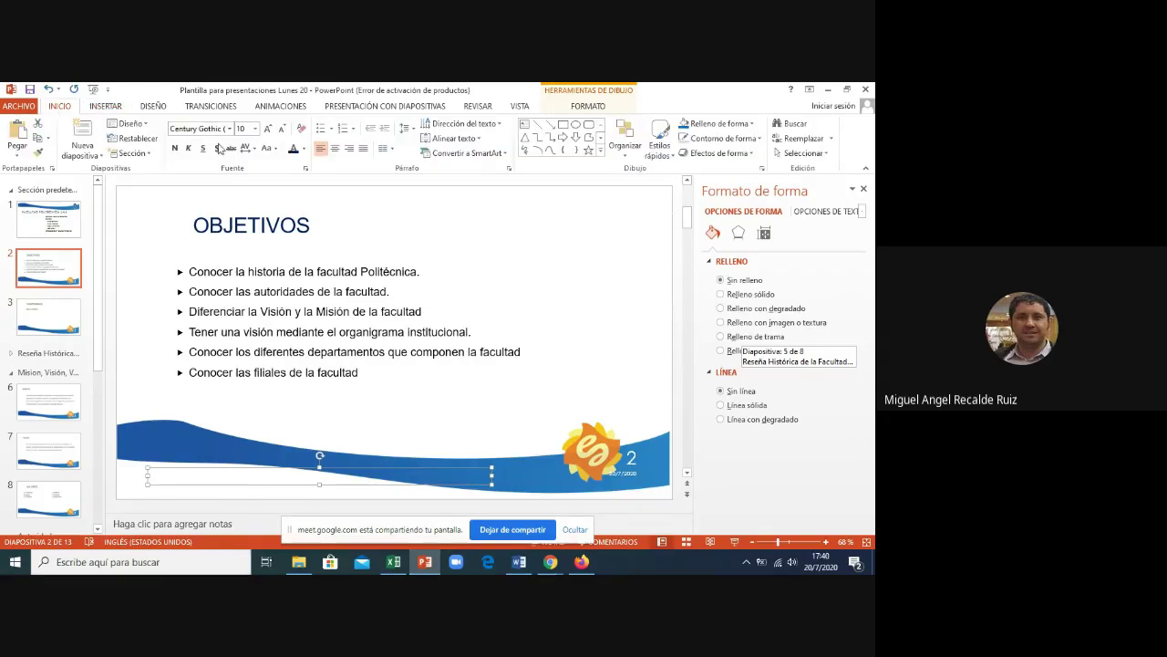
click(293, 152)
- Select the footer text boxes on the Misión and Visión slides to darken them
click(52, 321)
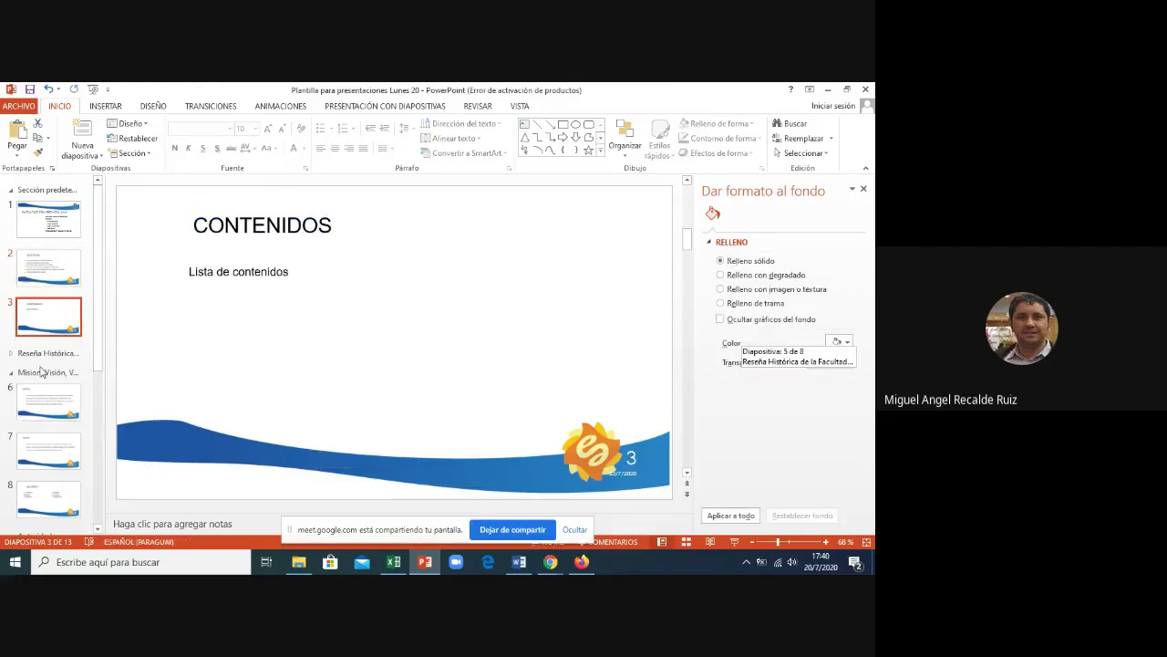
click(42, 404)
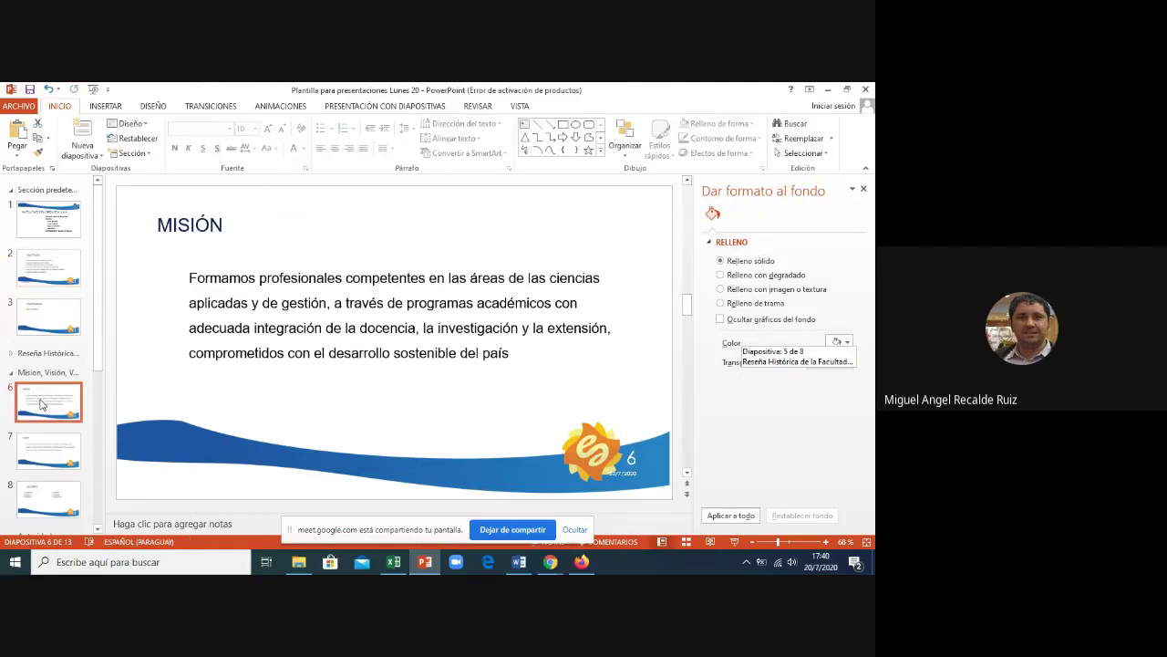
click(162, 475)
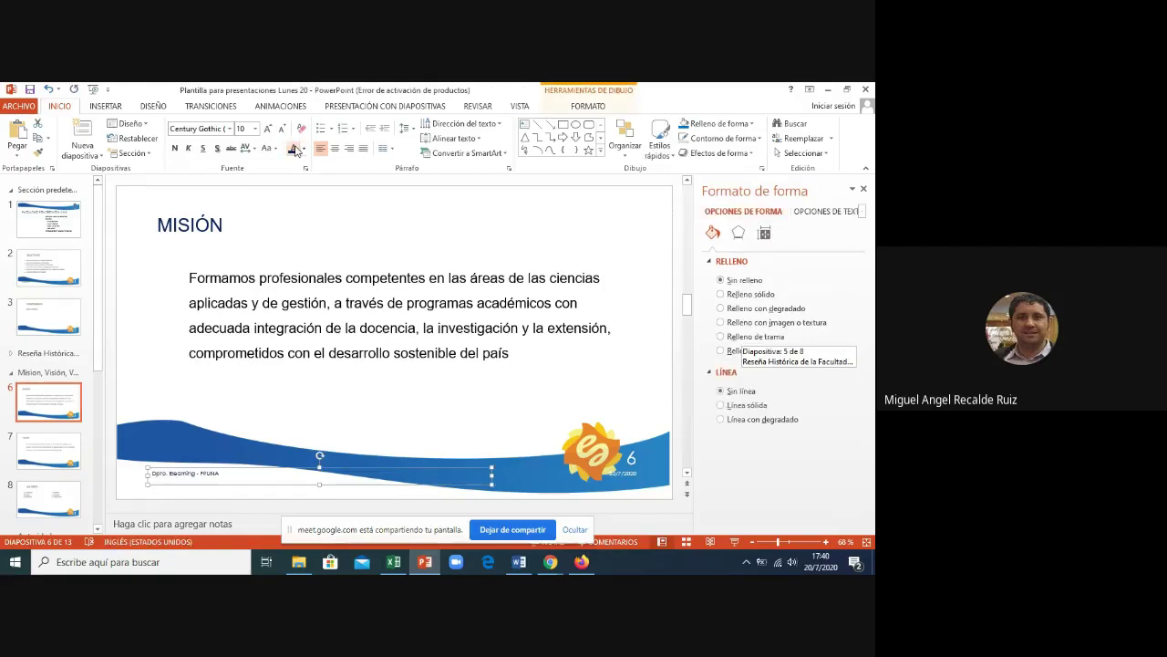
click(45, 456)
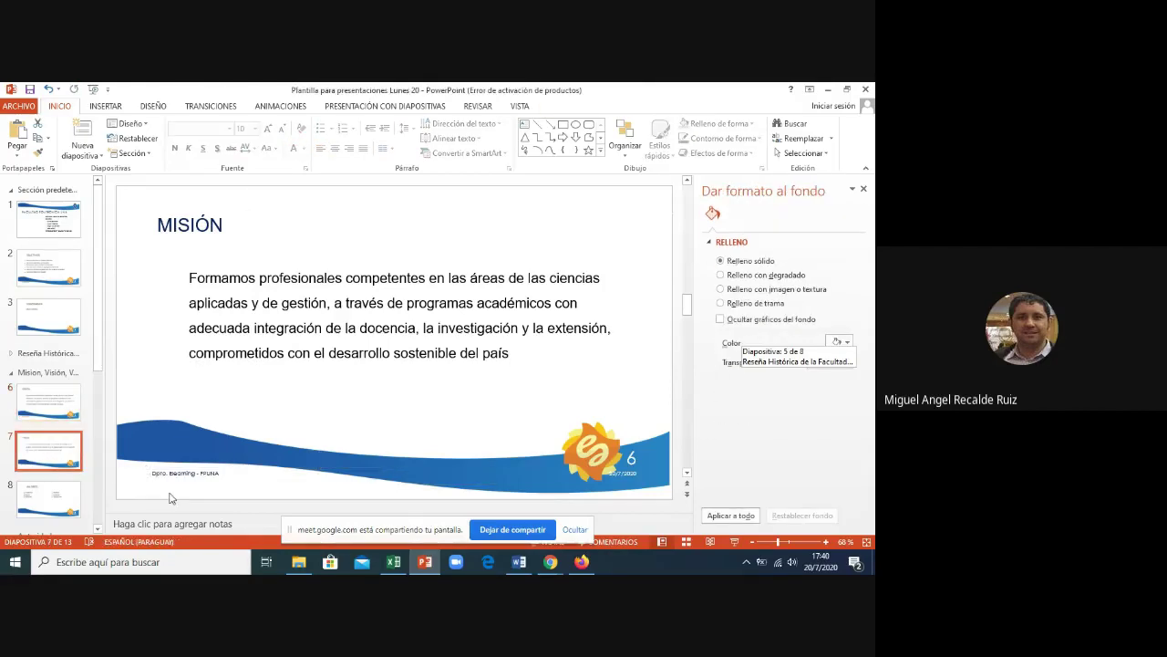
key(Down)
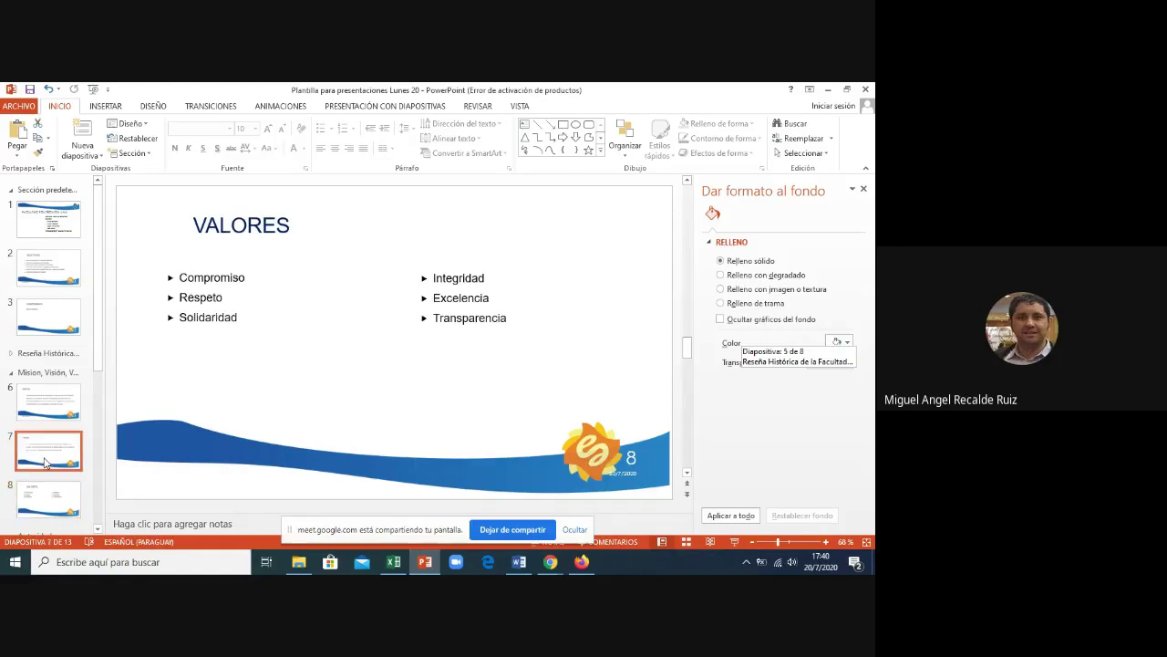
key(Up)
click(169, 474)
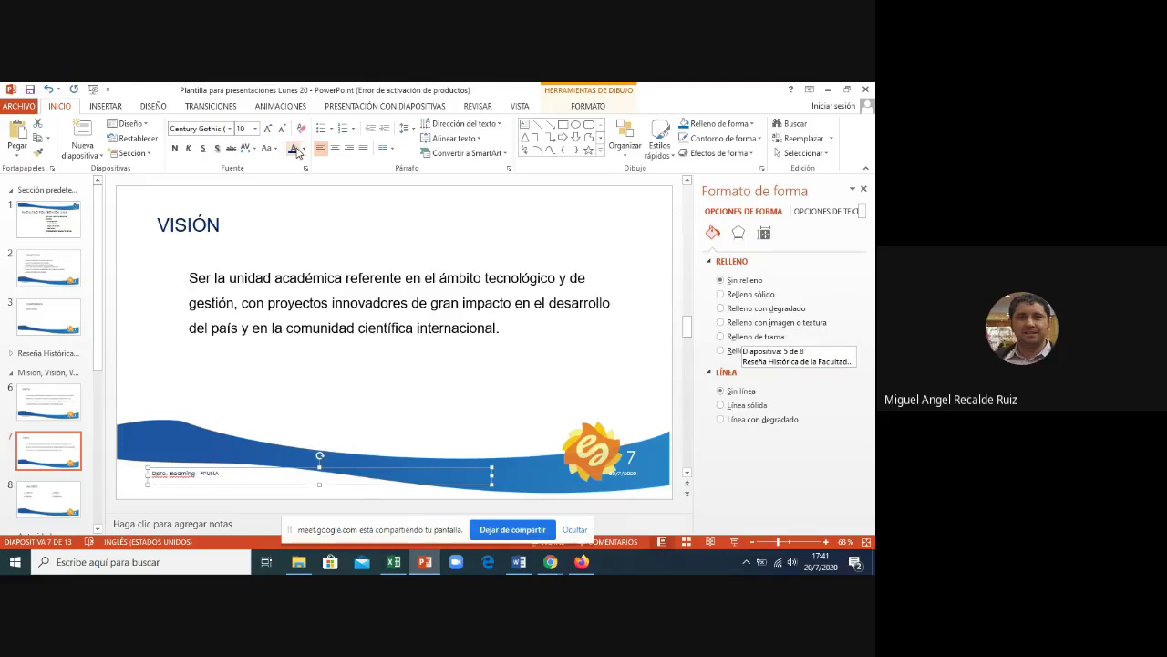
- Move past Valores and give the Autoridades slide's footer a dark font colour
click(30, 499)
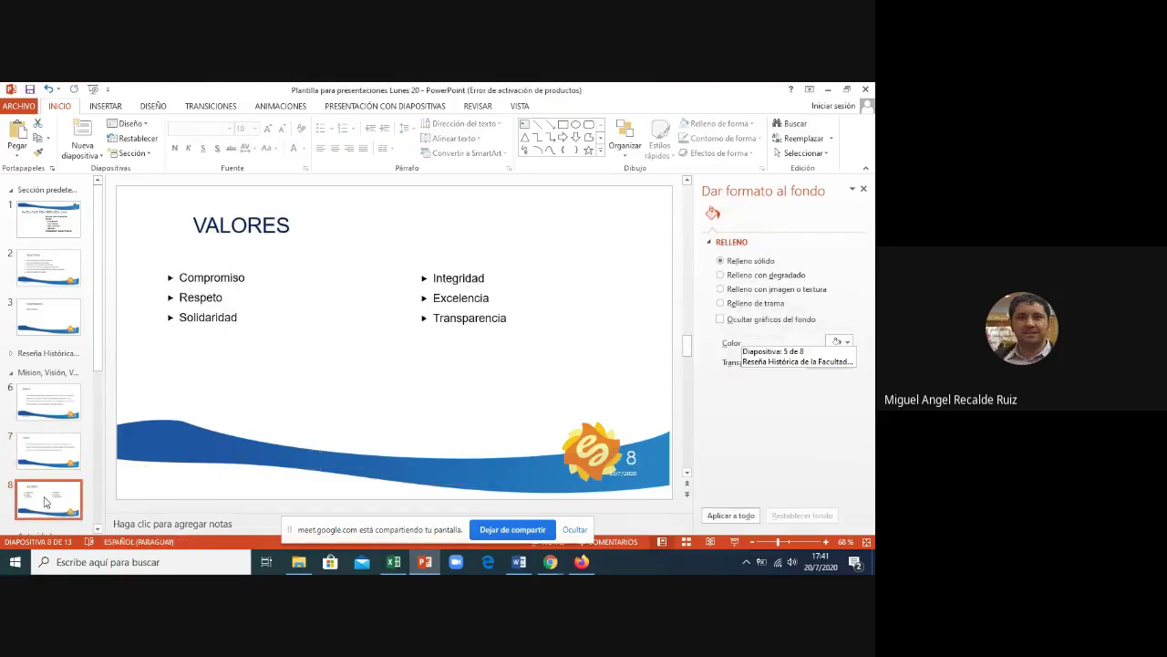
click(96, 529)
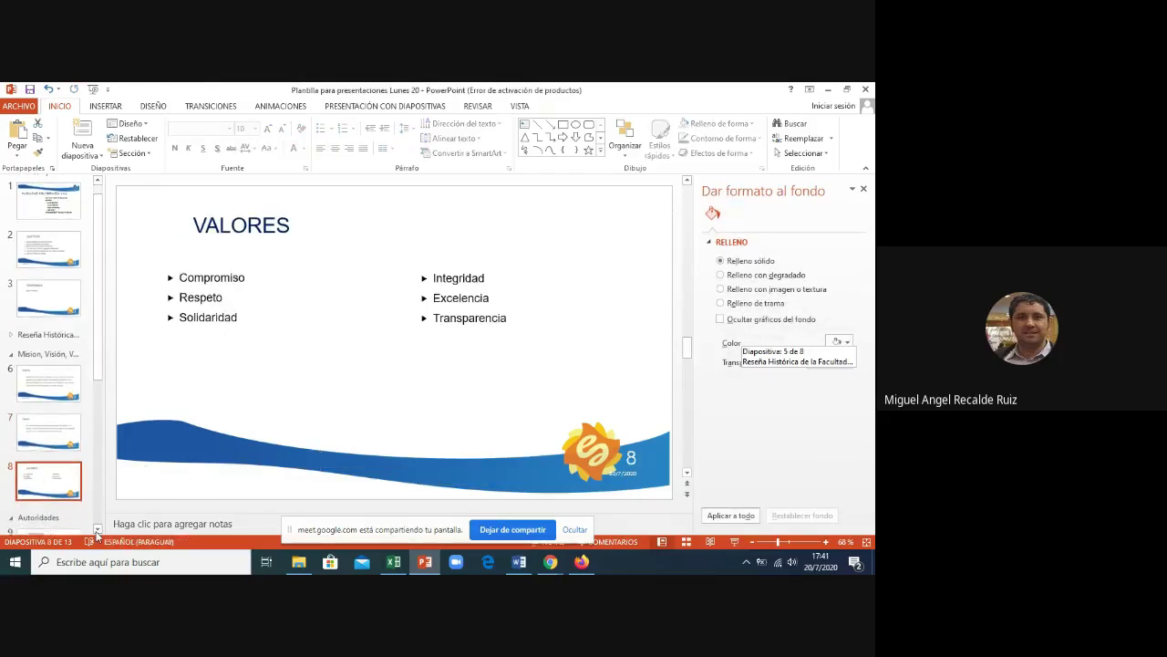
scroll(45, 456, down, 2)
click(39, 496)
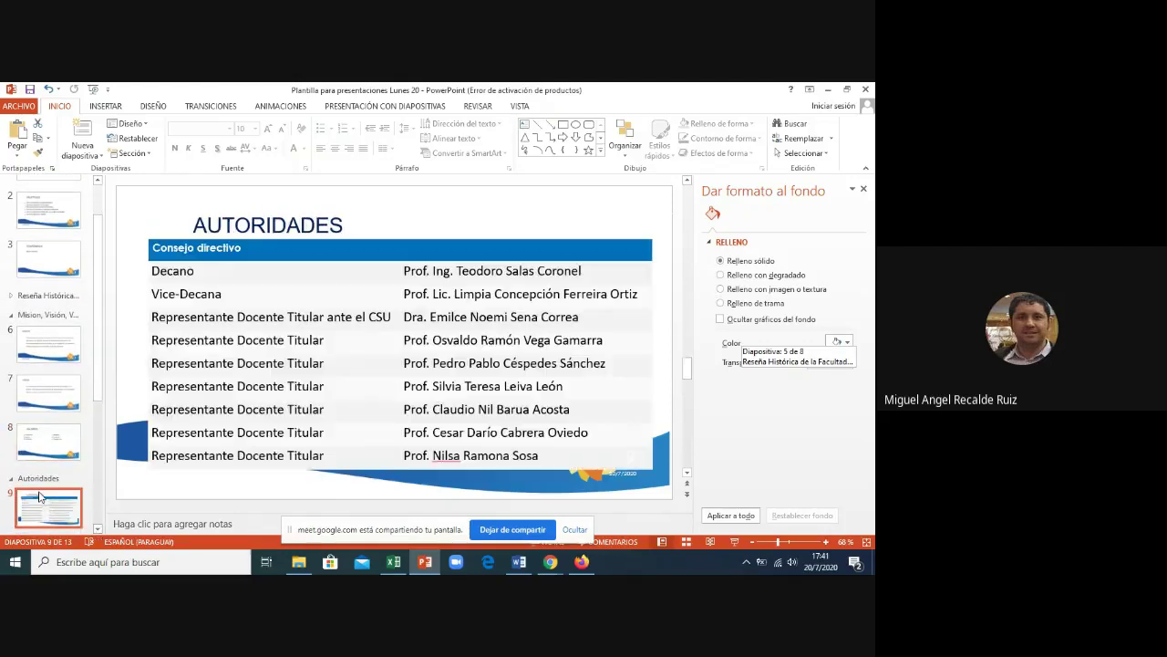
click(183, 480)
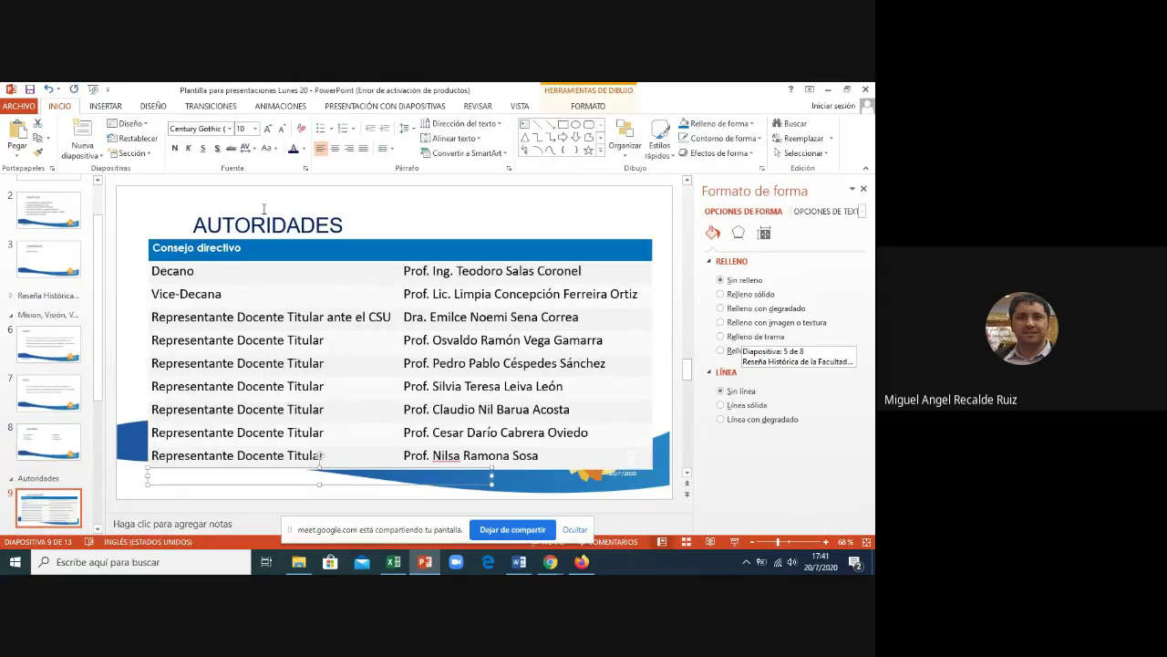
click(292, 151)
click(99, 528)
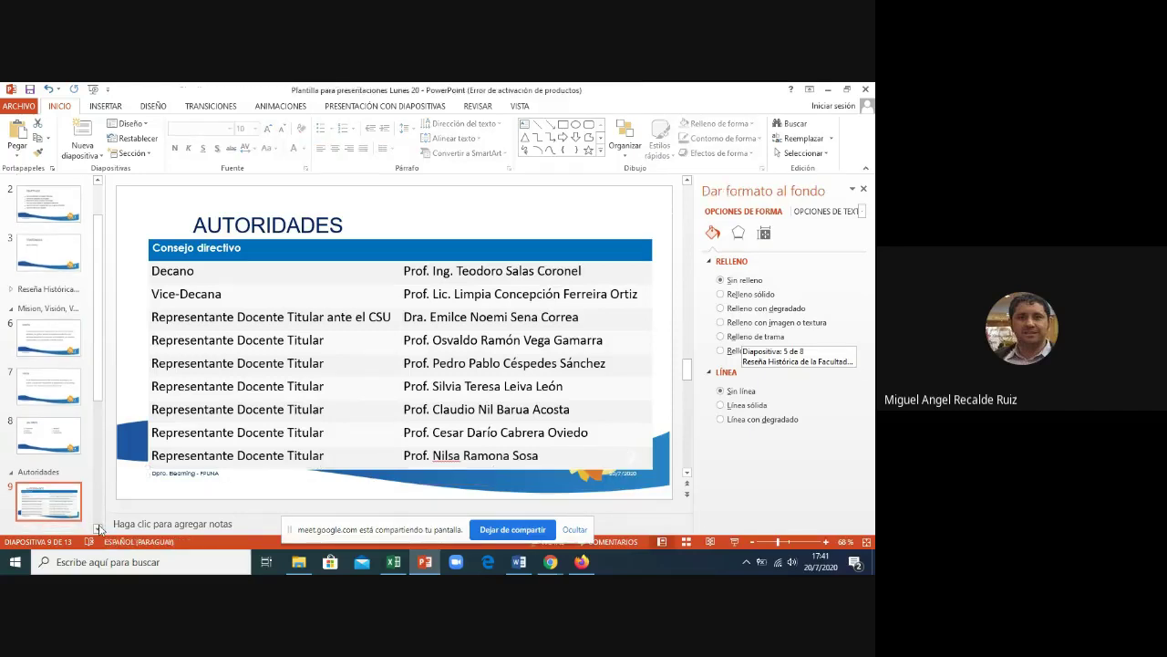
- Reapply the dark footer colour on the Sede Coronel Oviedo slide and slide 11
scroll(74, 488, down, 2)
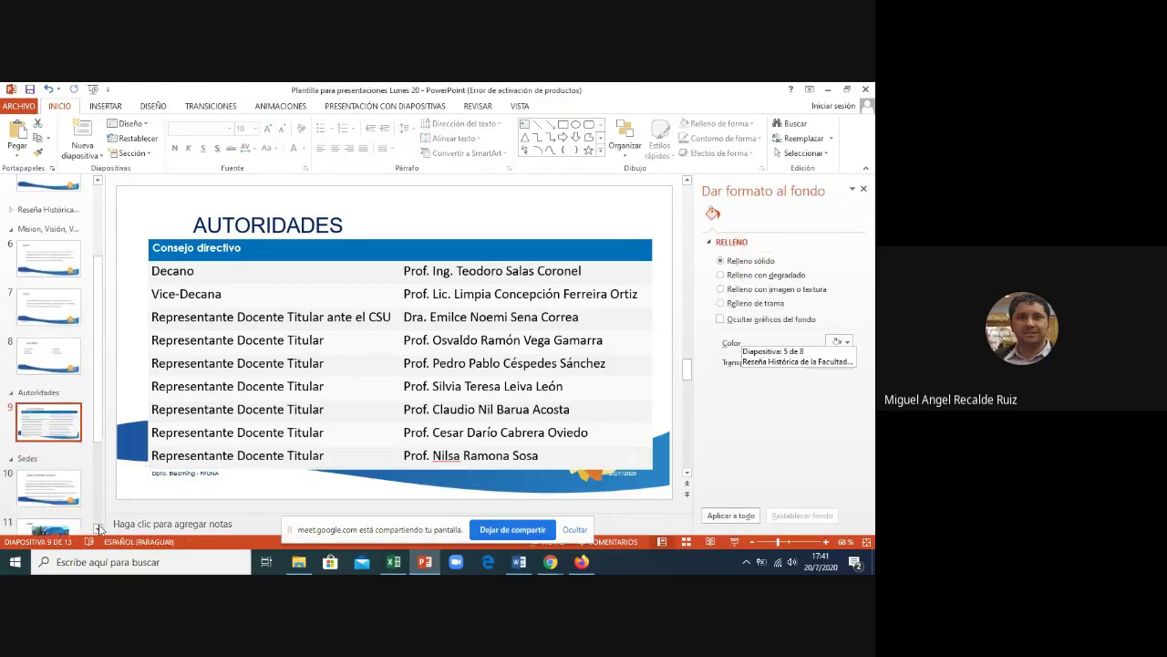
click(75, 488)
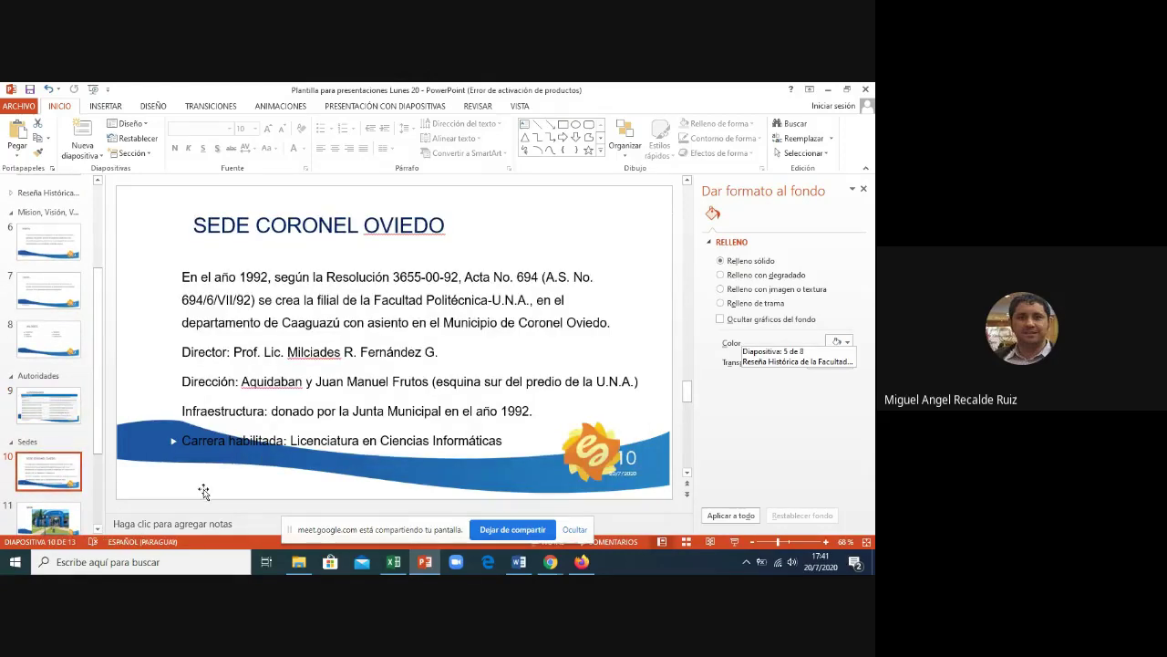
click(203, 483)
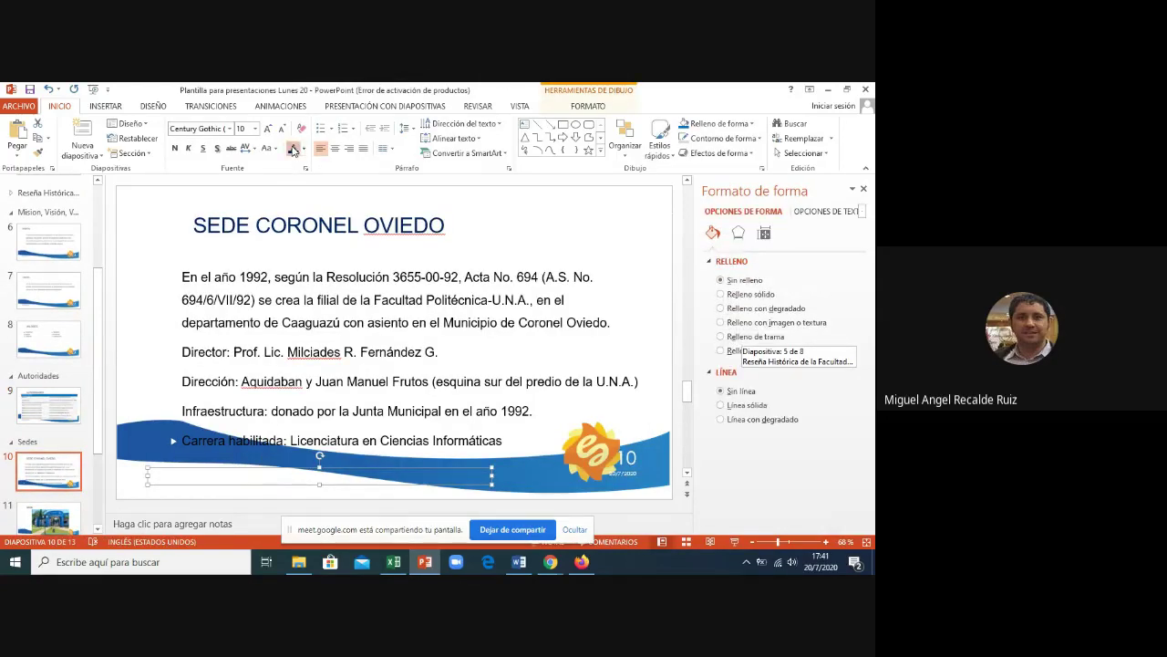
text(Dpto. Elearning - FPUNA)
click(43, 508)
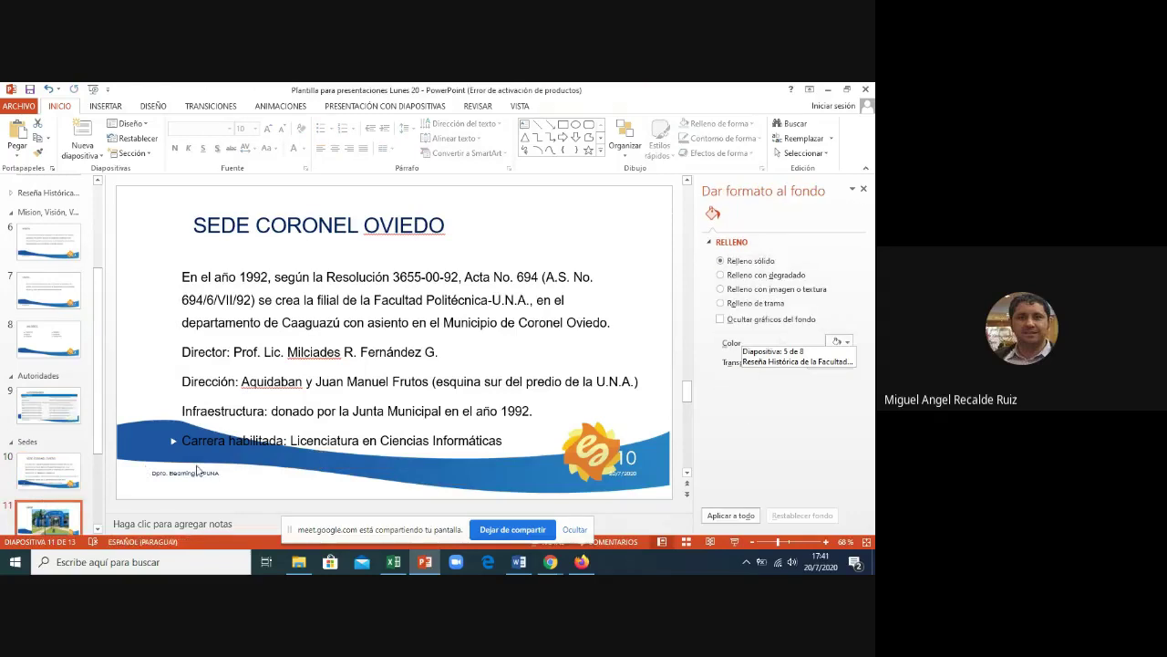
scroll(78, 484, down, 2)
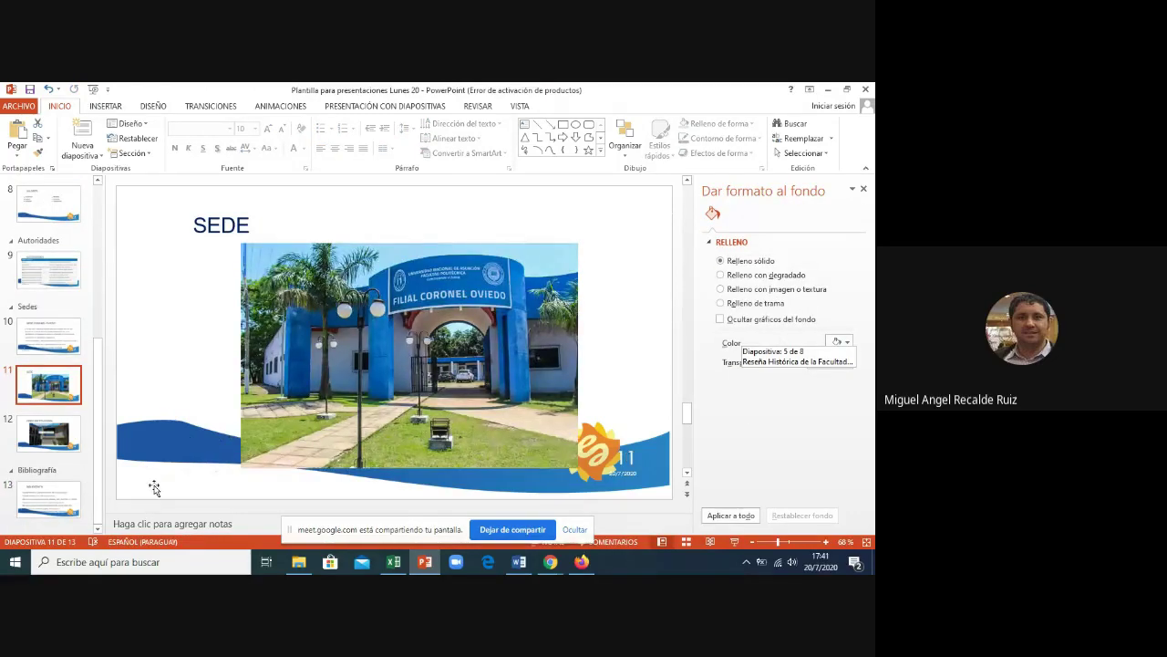
click(152, 481)
text(Dpto. Elearning - FPUNA)
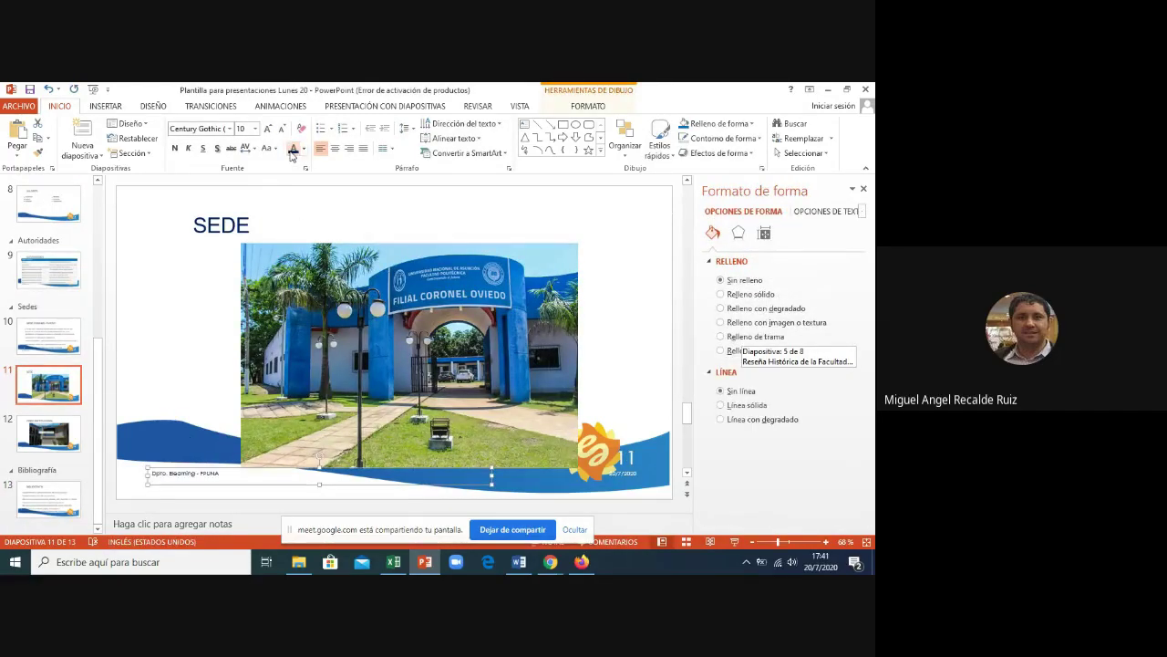
- Select the footer text on the Video Institucional and Bibliografía slides to darken it
click(39, 450)
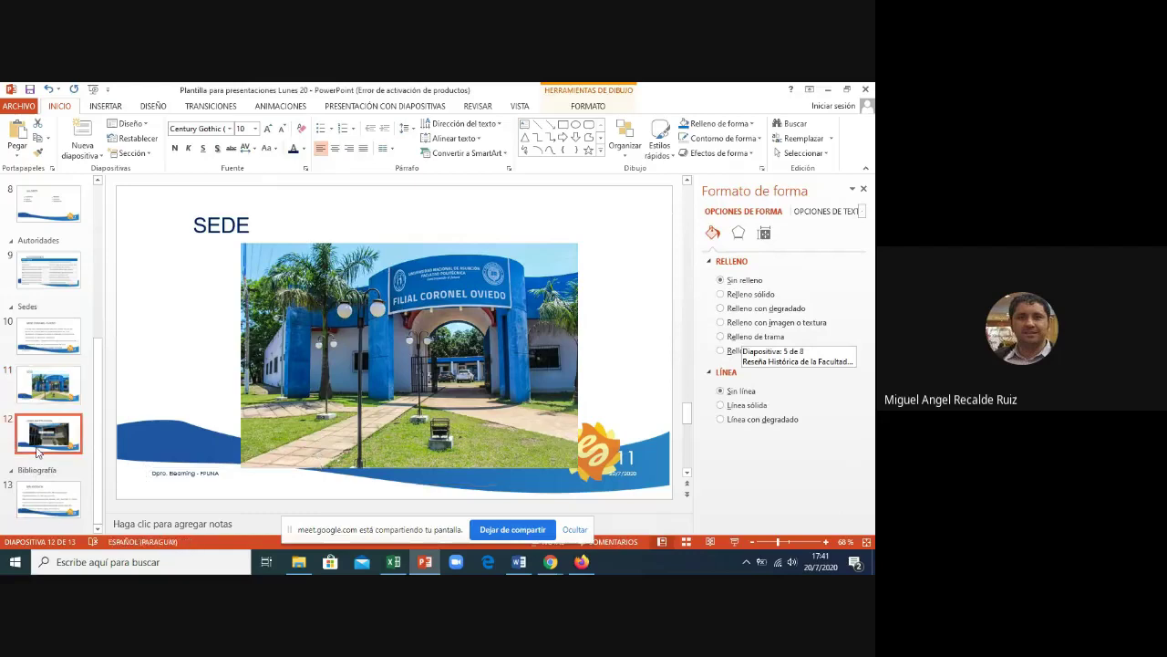
click(162, 474)
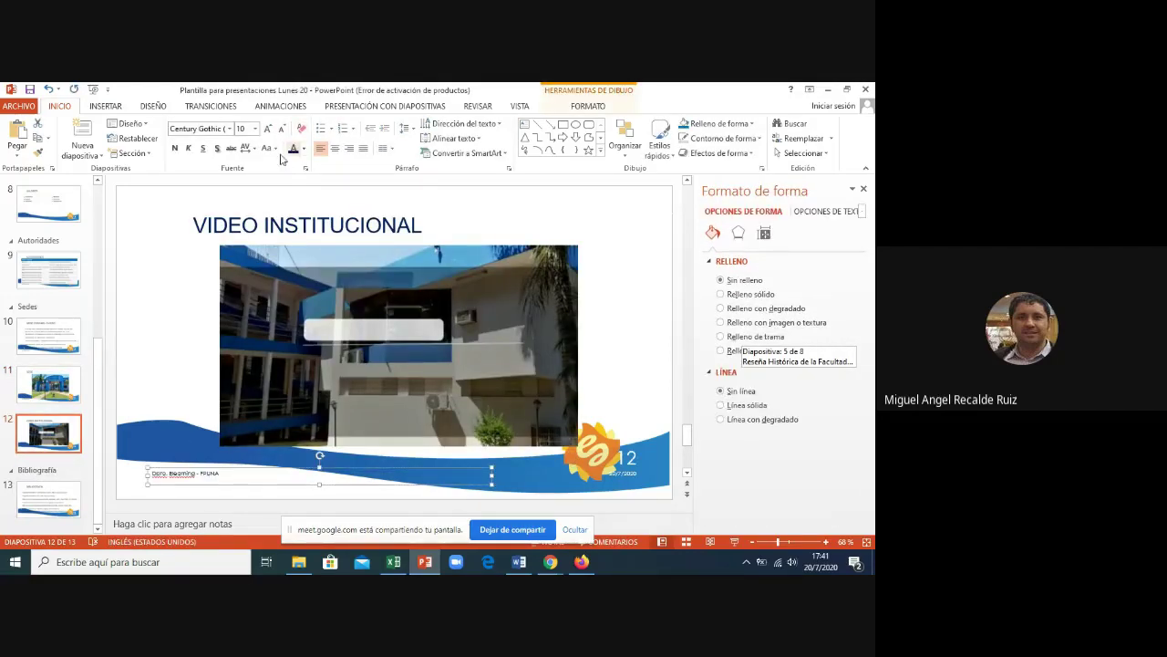
click(59, 488)
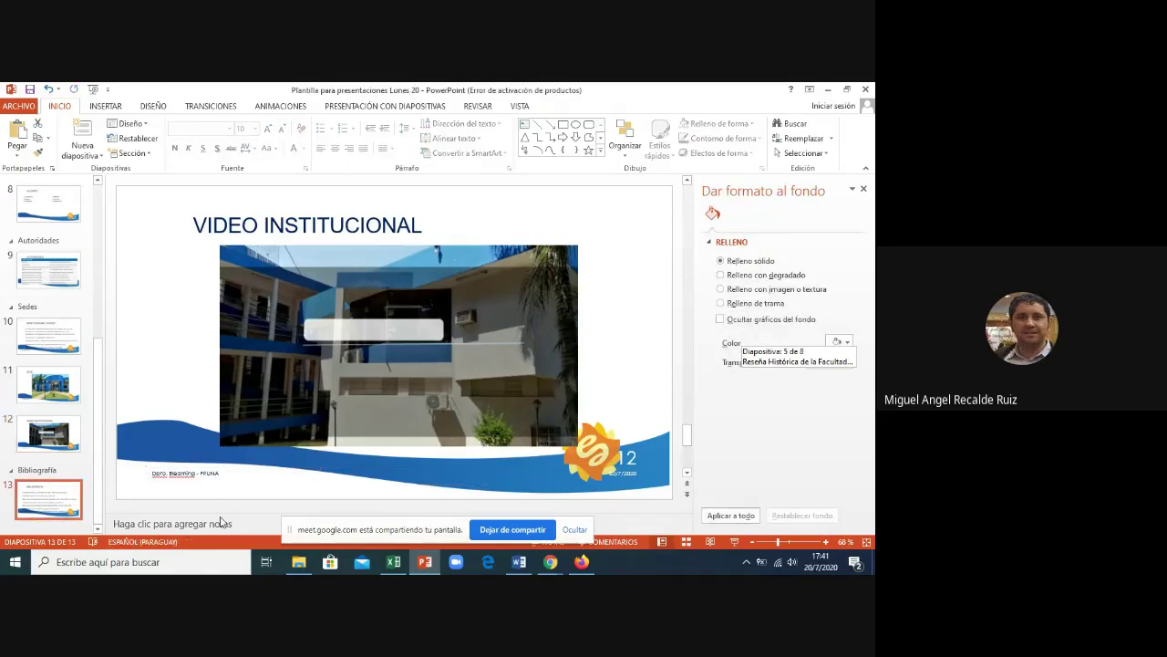
click(187, 476)
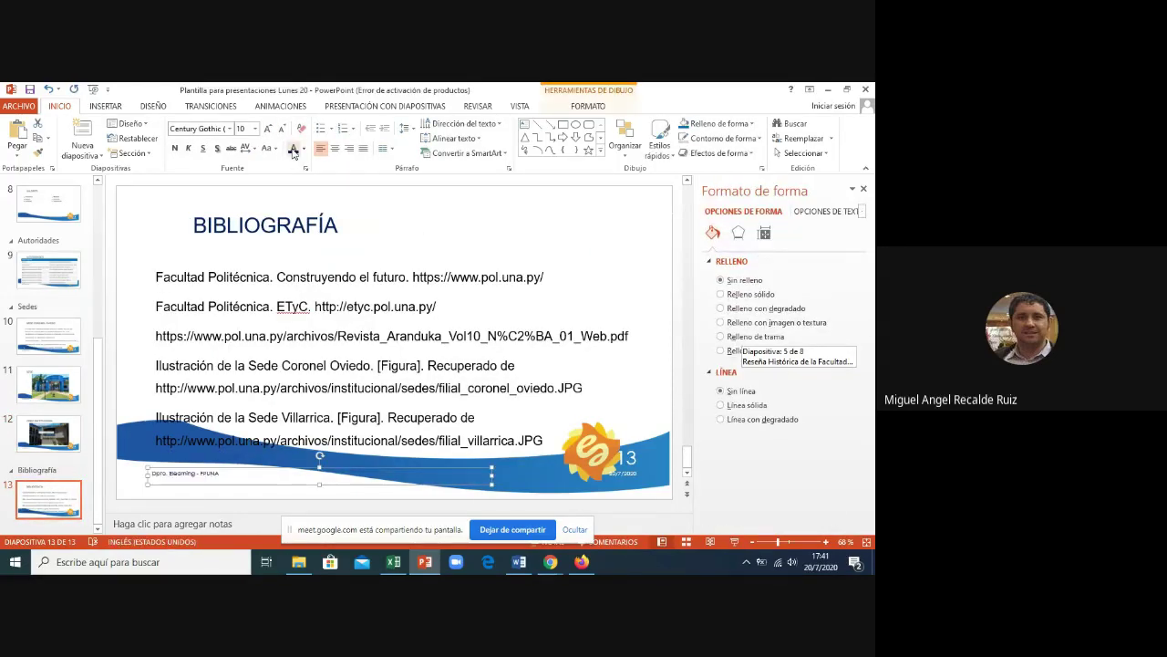
- Save the presentation and return to the Google Meet call in Chrome
click(28, 89)
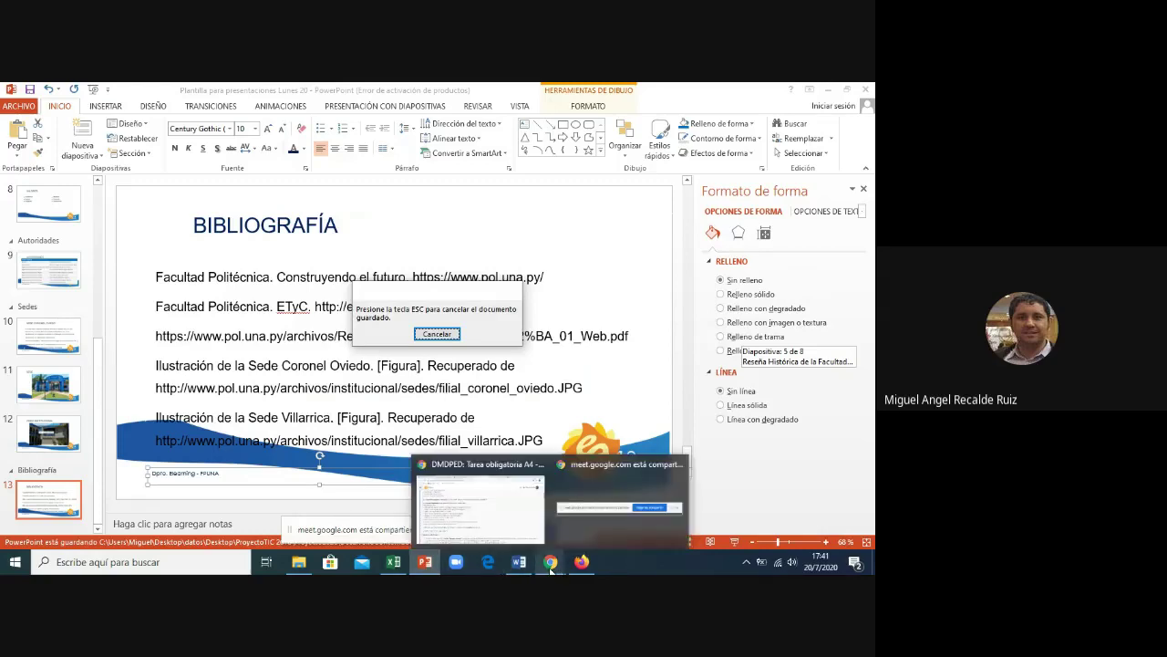
click(480, 504)
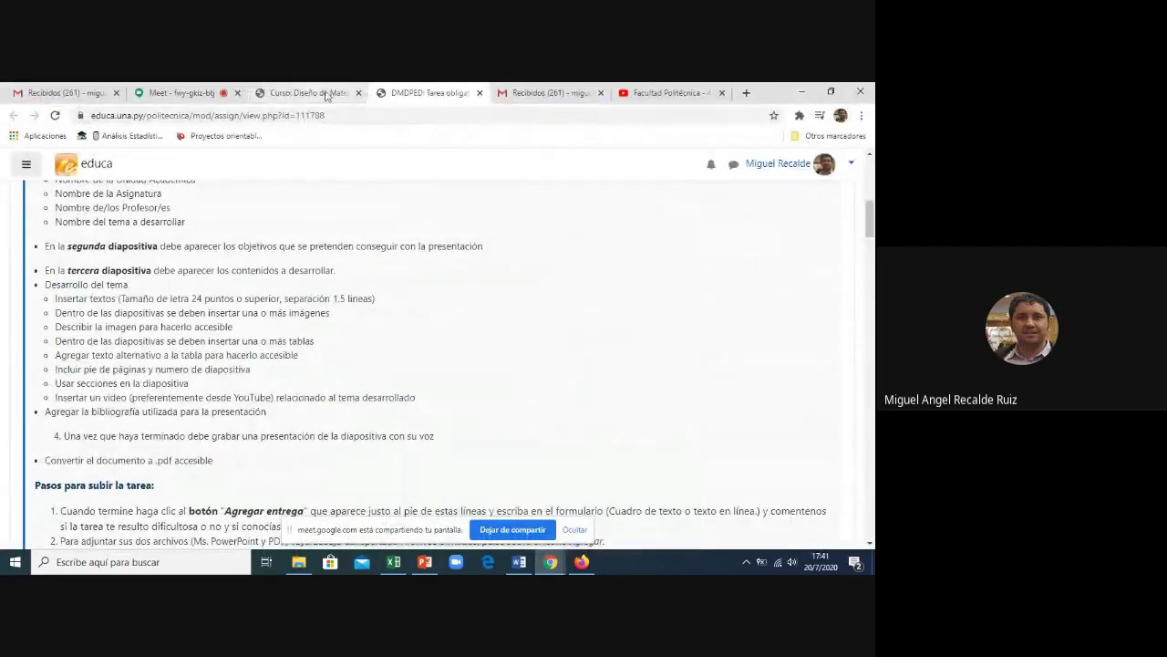
click(181, 91)
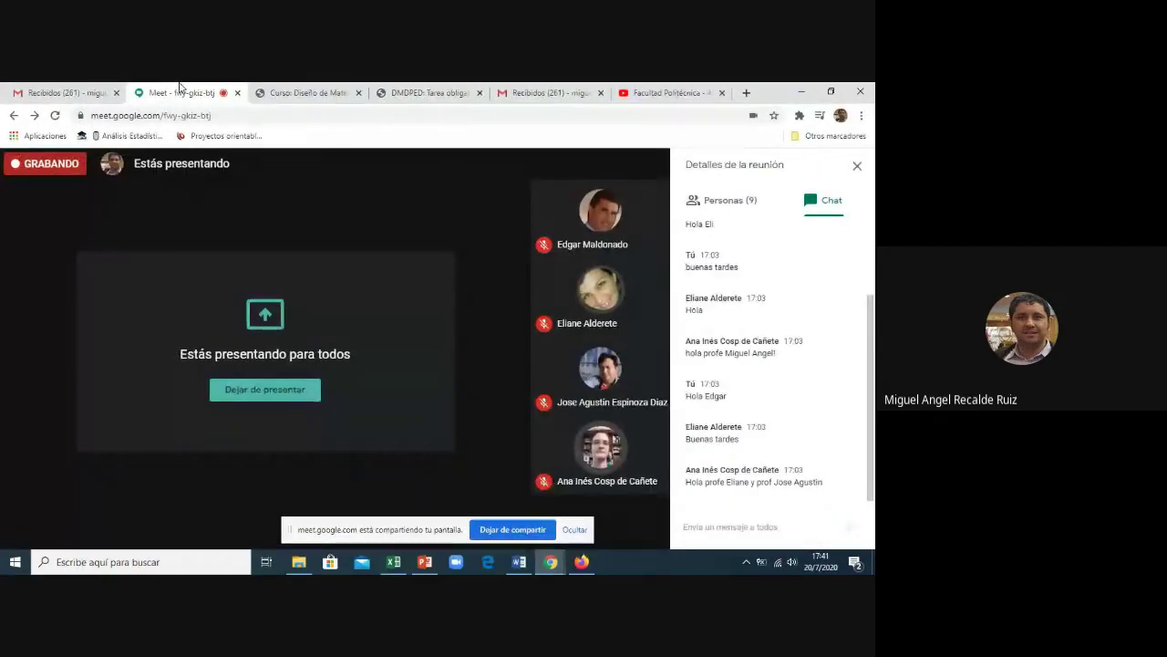
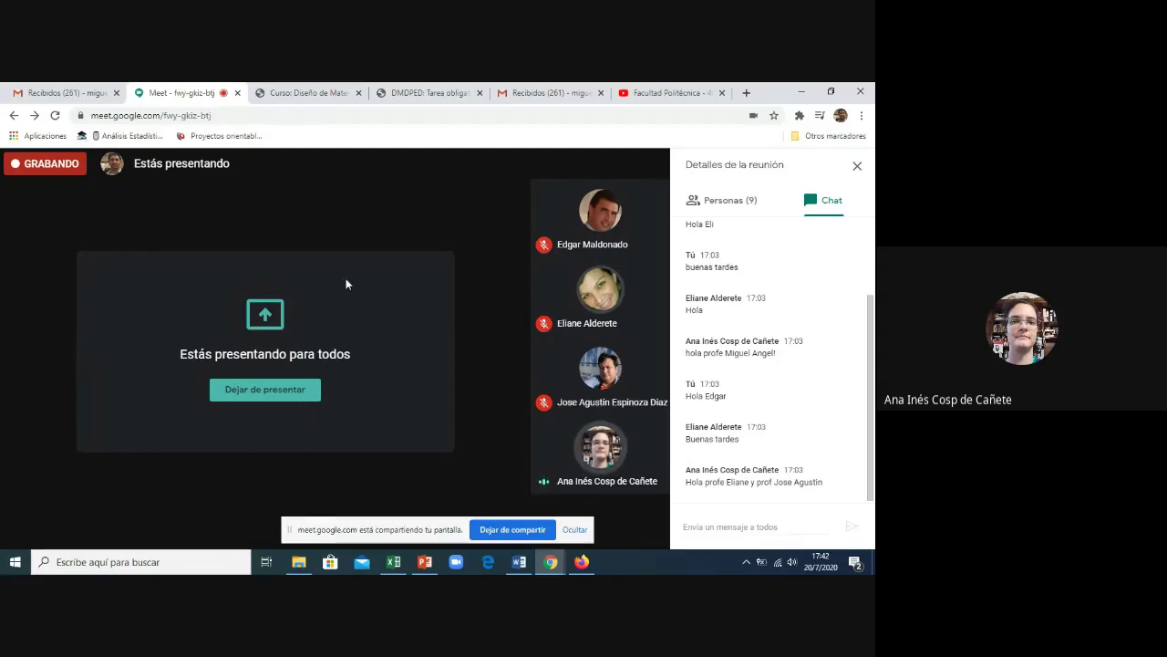
- Switch from Meet to the shared PowerPoint presentation, showing the Bibliografía slide
click(425, 562)
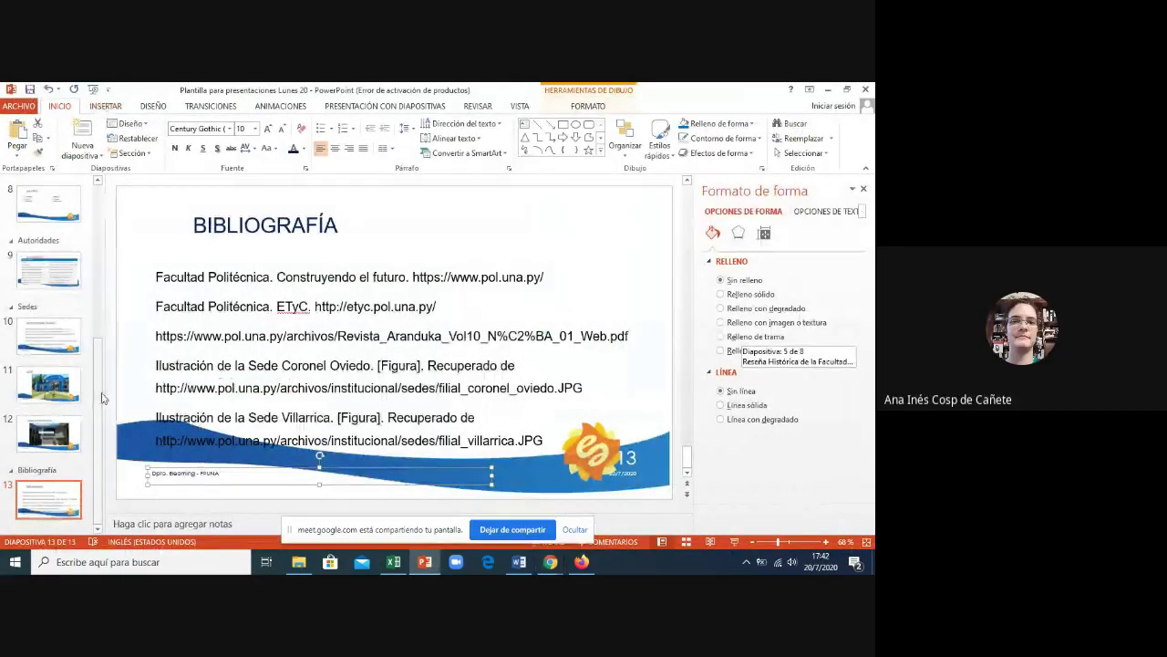
- Preview the blue Design variant on all slides, then undo it to keep the white wave design
key(Escape)
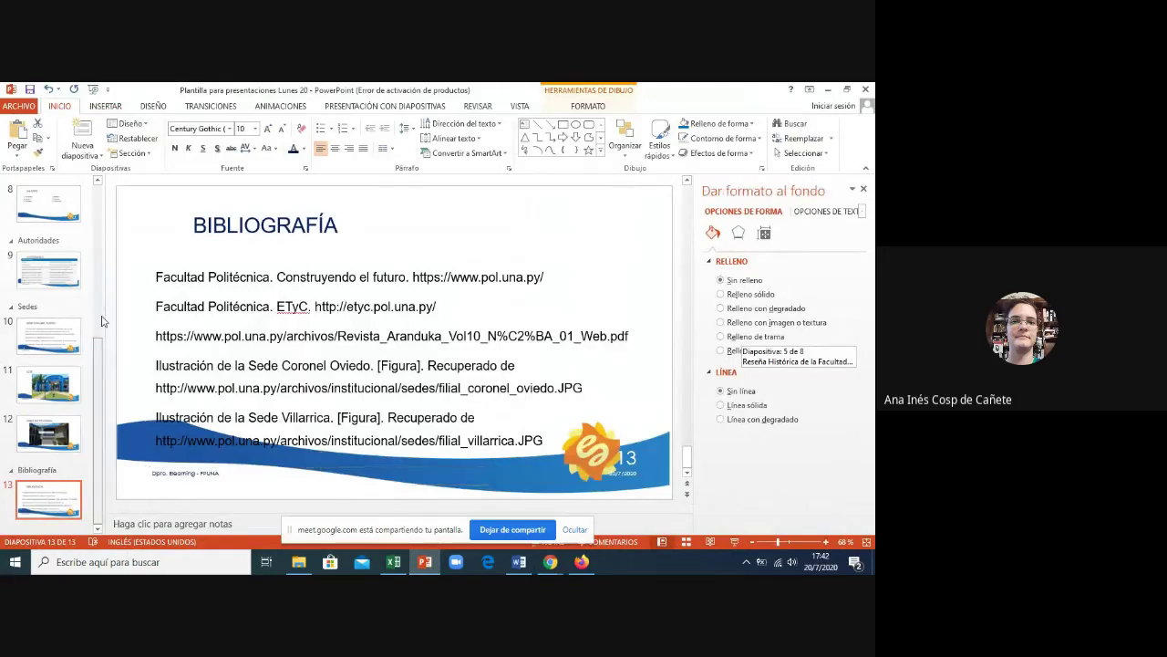
scroll(102, 321, up, 2)
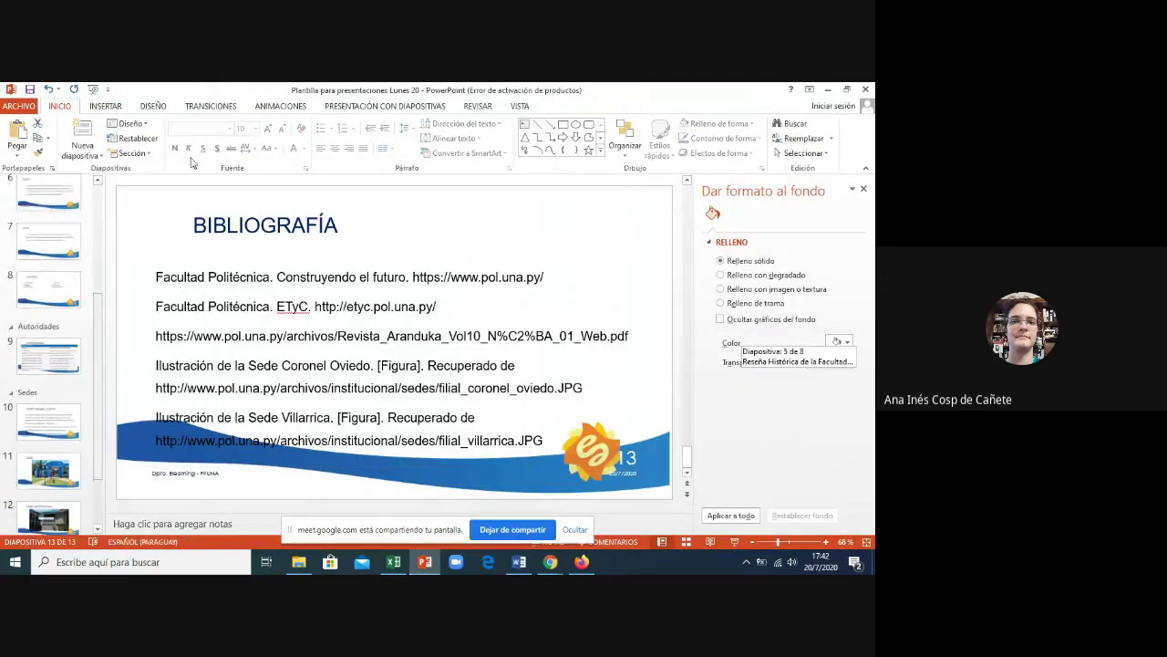
click(147, 109)
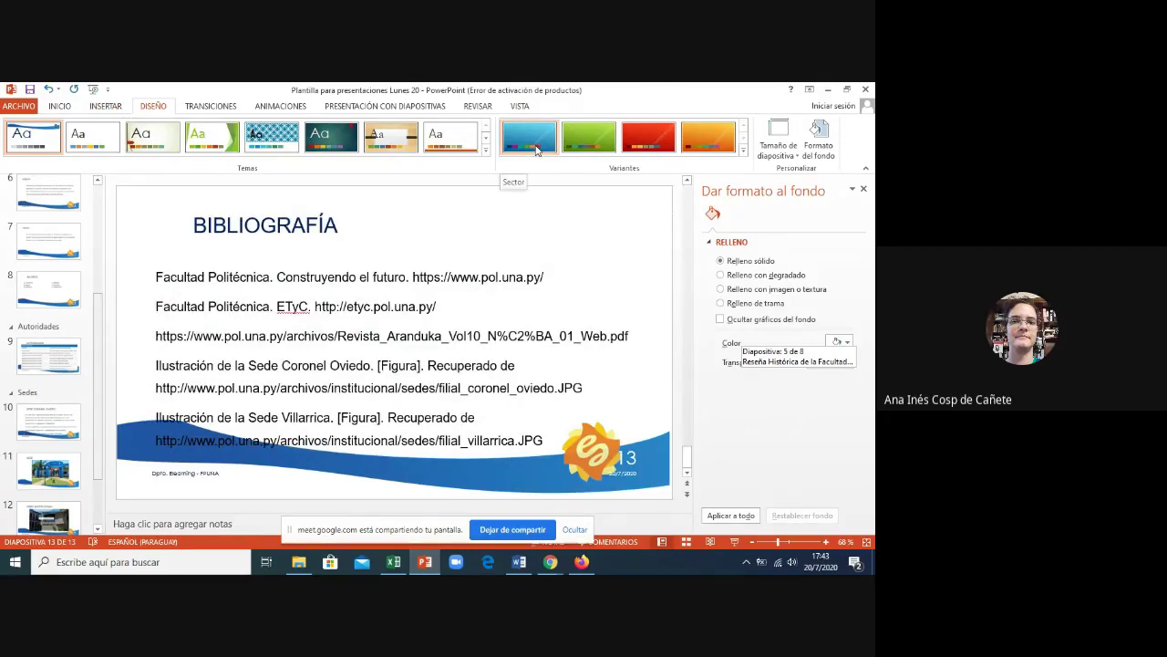
click(537, 150)
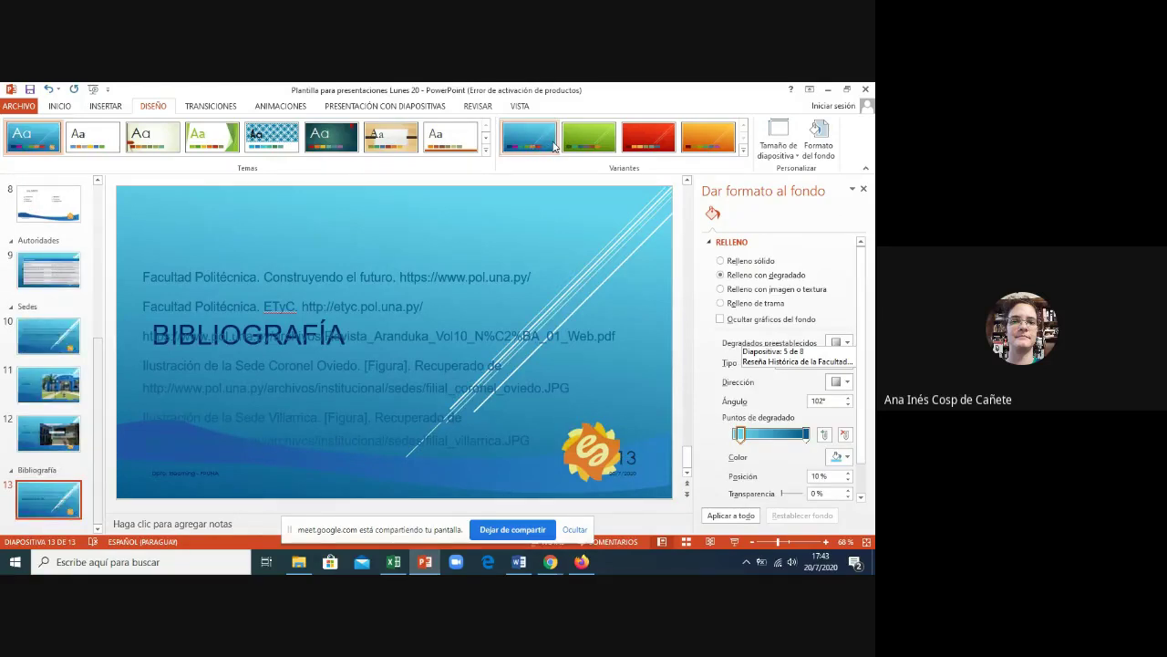
key(ctrl+z)
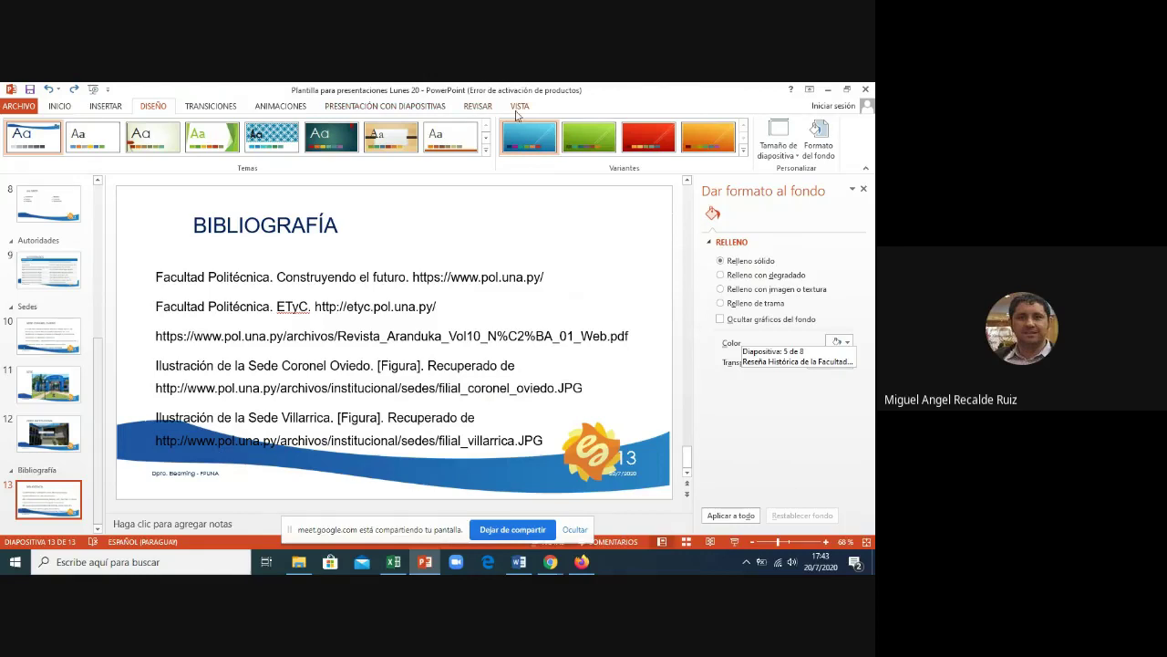
click(520, 108)
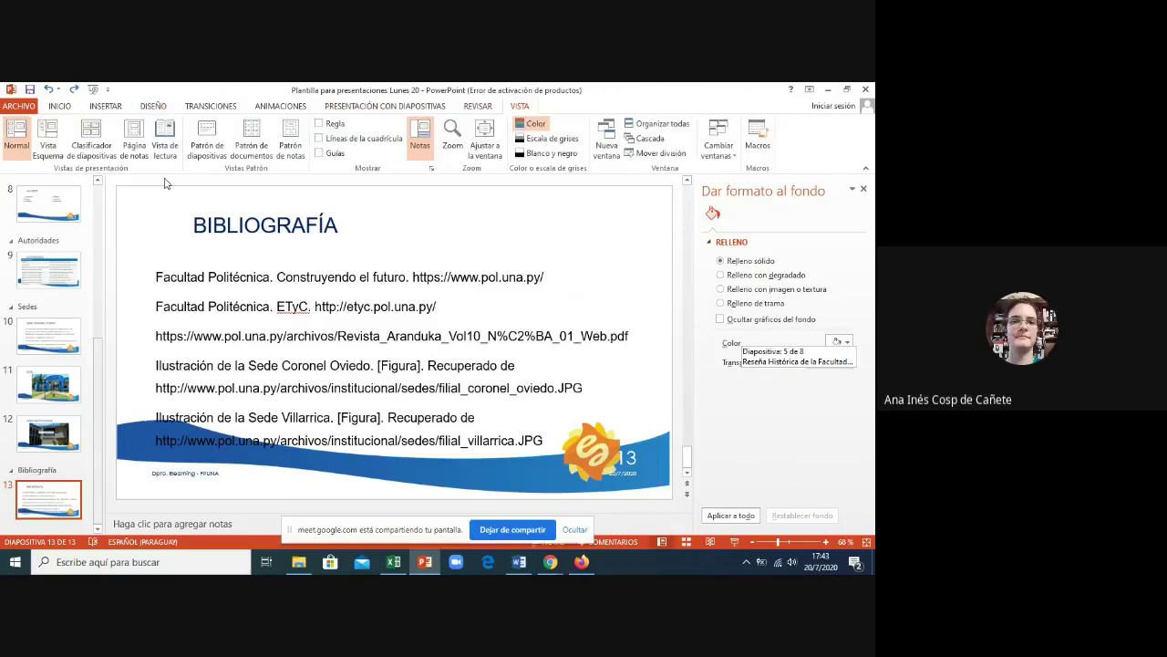
click(208, 144)
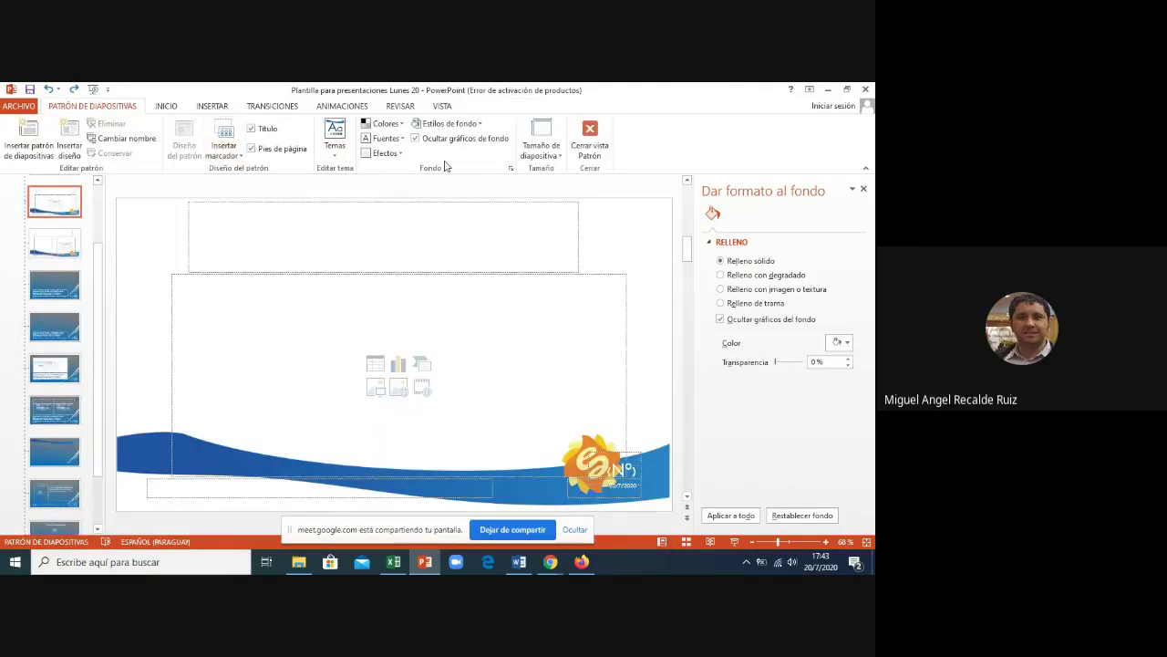
click(401, 124)
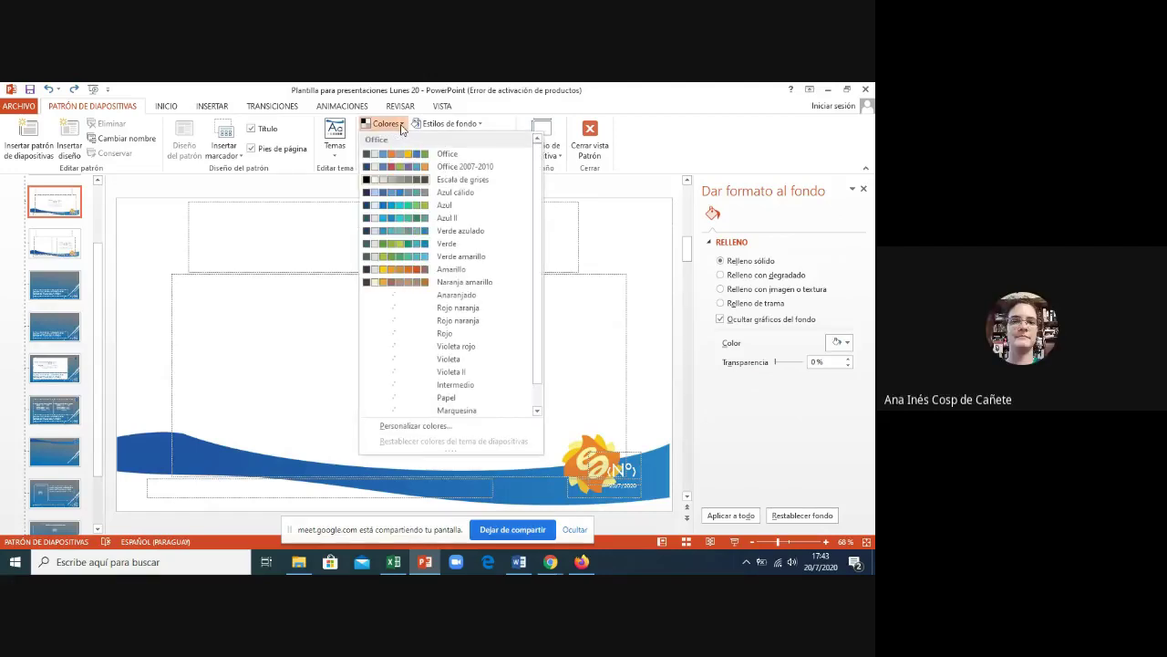
click(398, 156)
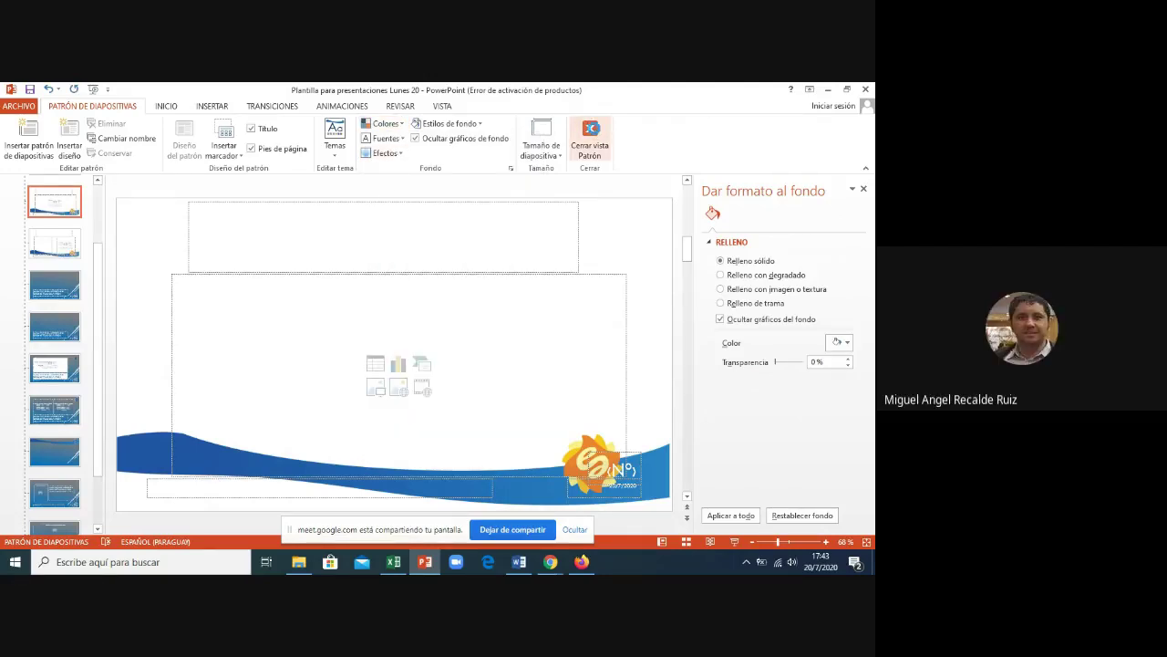
click(590, 137)
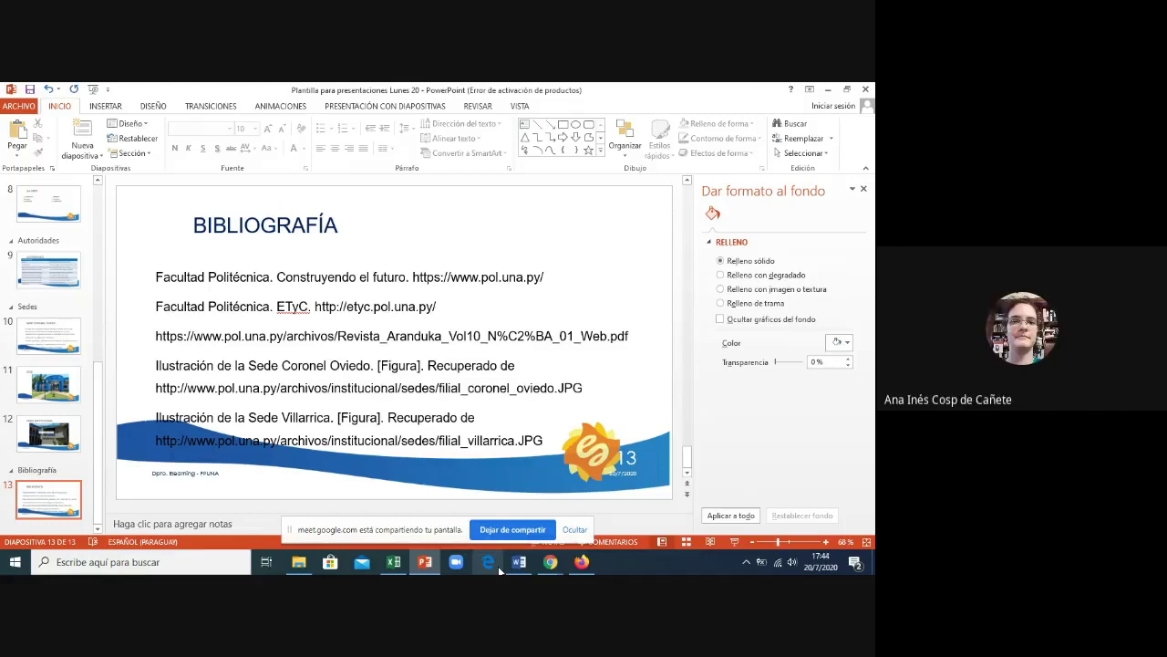
- Step back from the Video Institucional slide to the title slide, then show slide 2, Objetivos
click(53, 447)
key(Up)
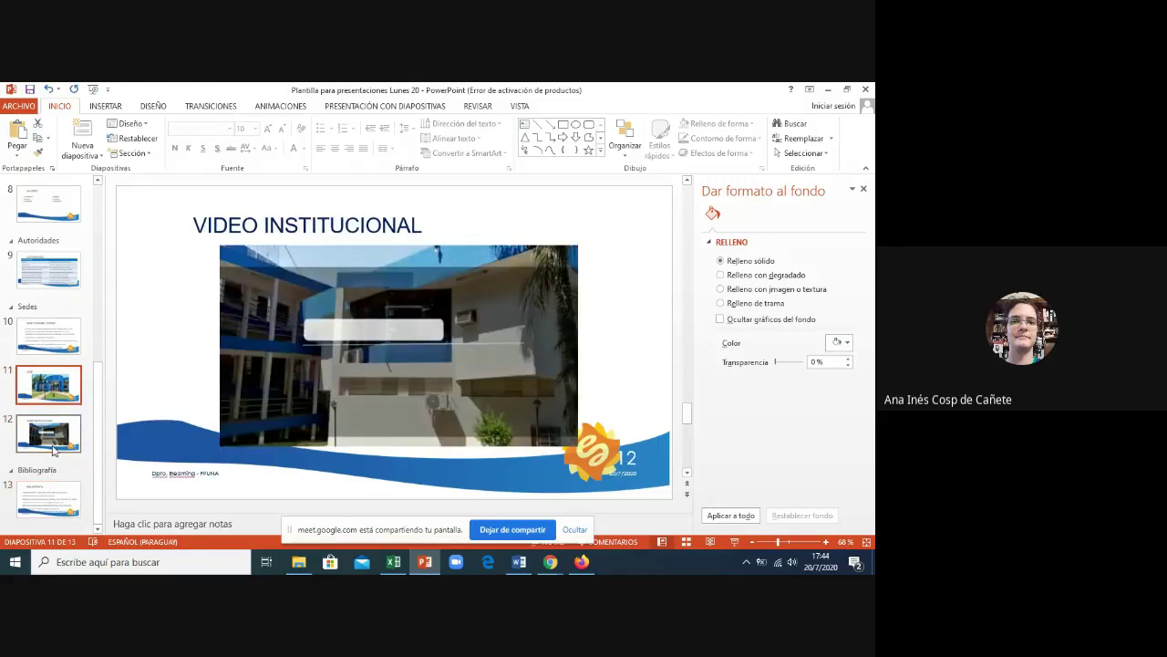
key(Up)
key(Up)
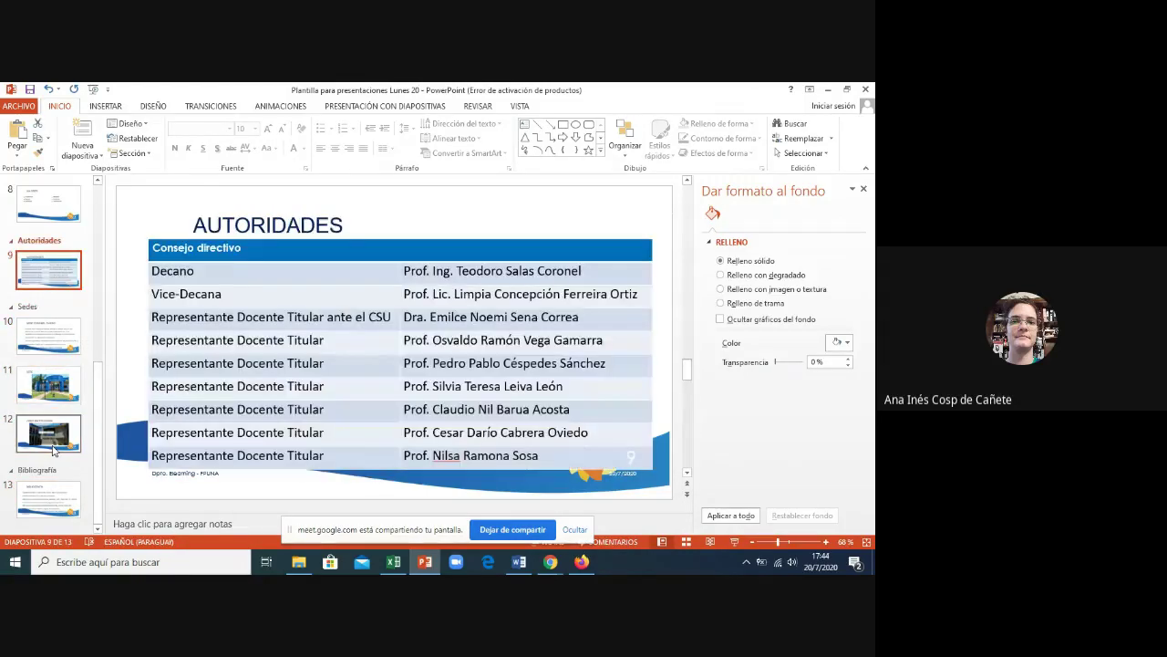
key(Up)
key(Up)
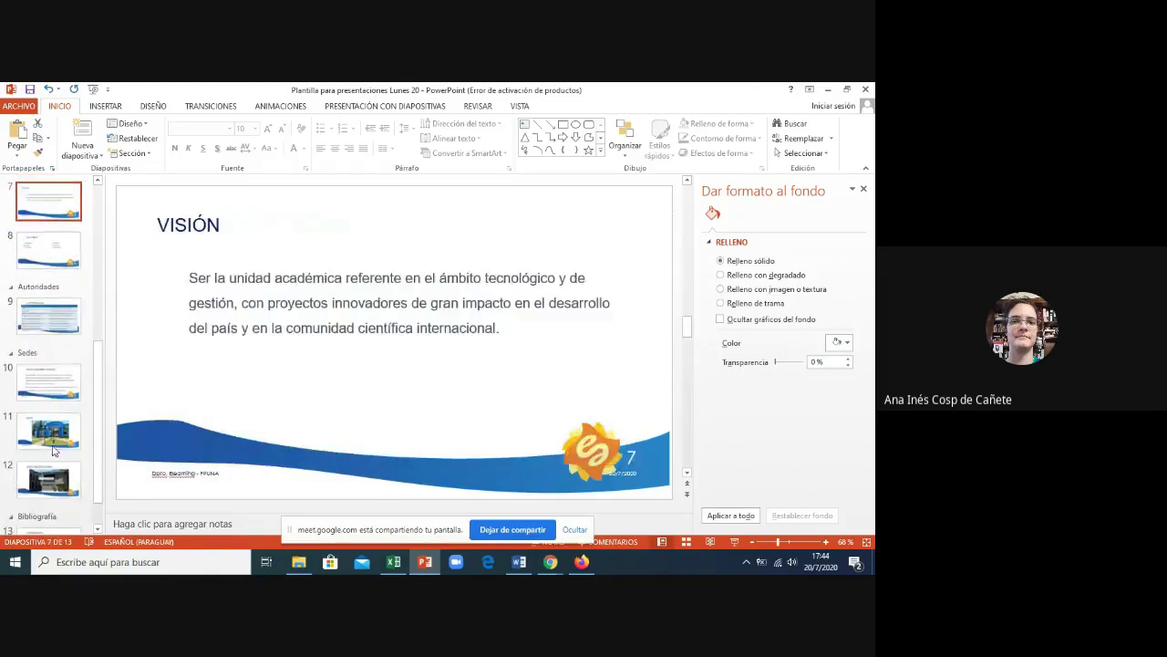
key(Up)
key(Up)
key(Up)
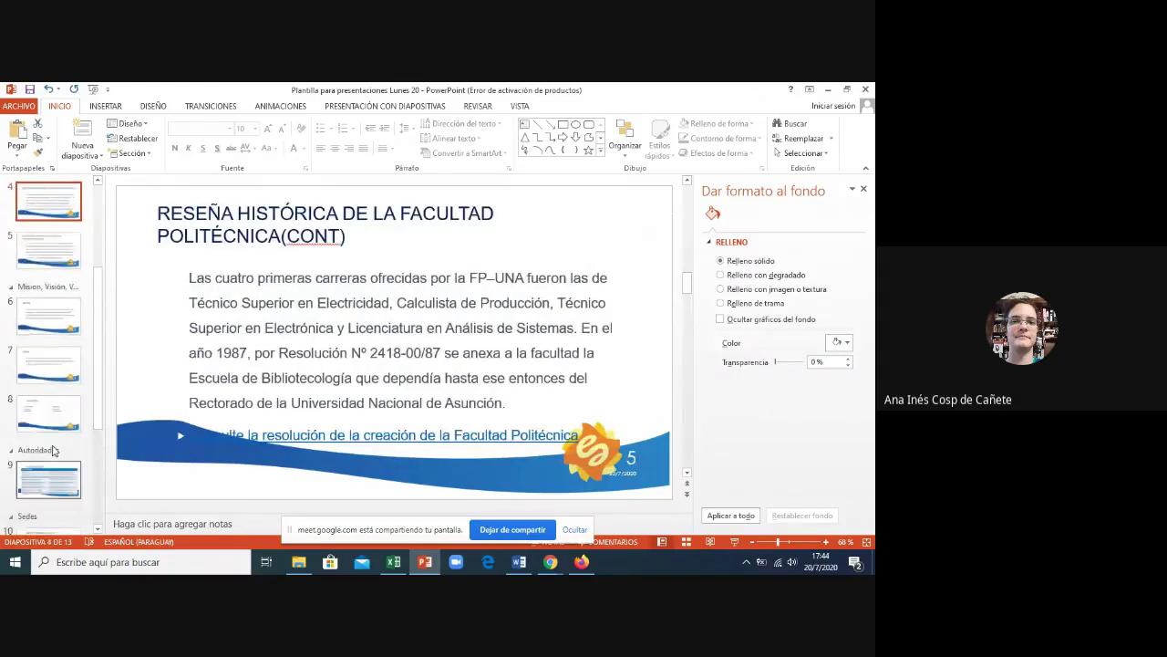
key(Up)
key(Up)
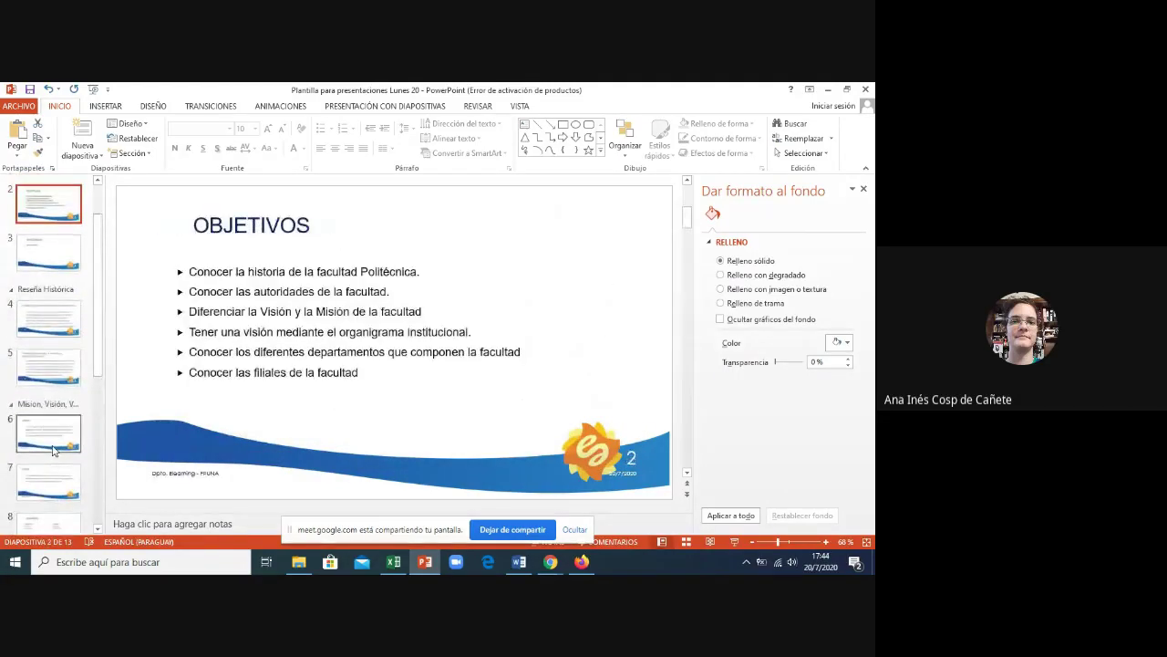
key(Up)
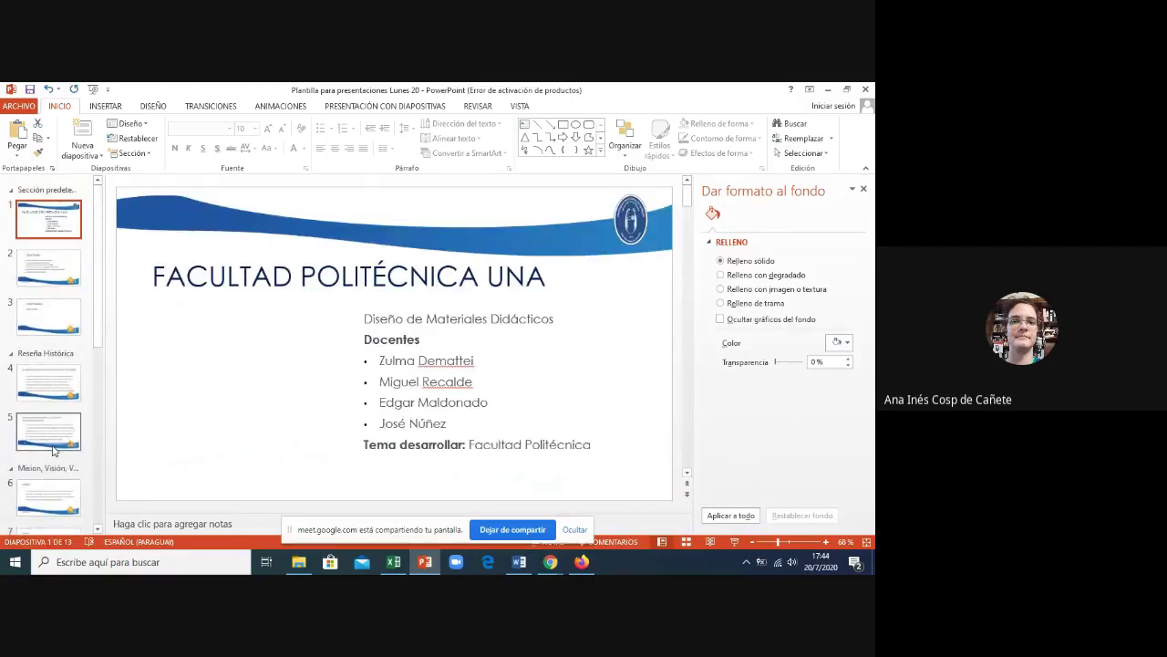
key(Up)
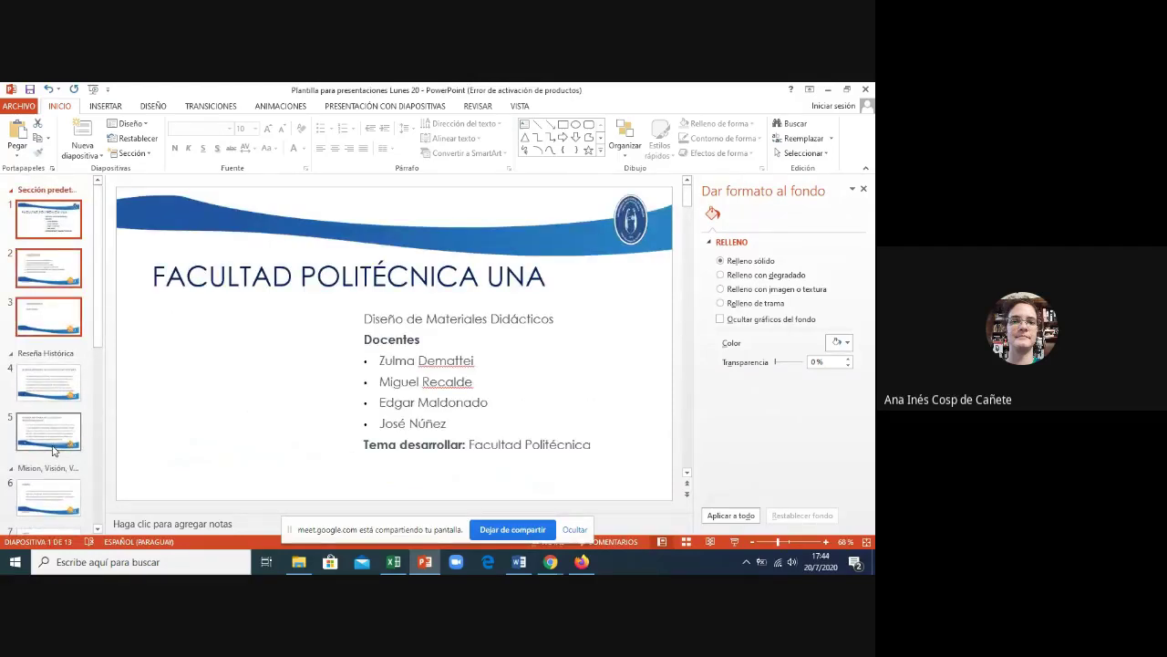
key(Down)
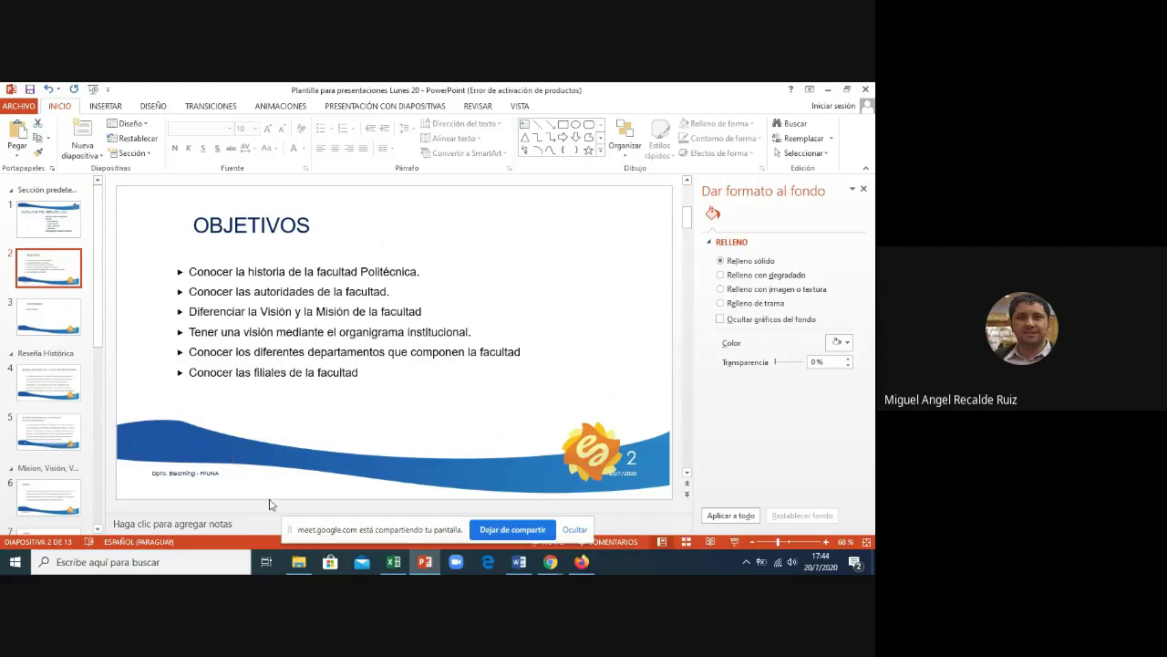
- Set the six Objetivos bullets to 24 pt with 1.5 line spacing
click(265, 388)
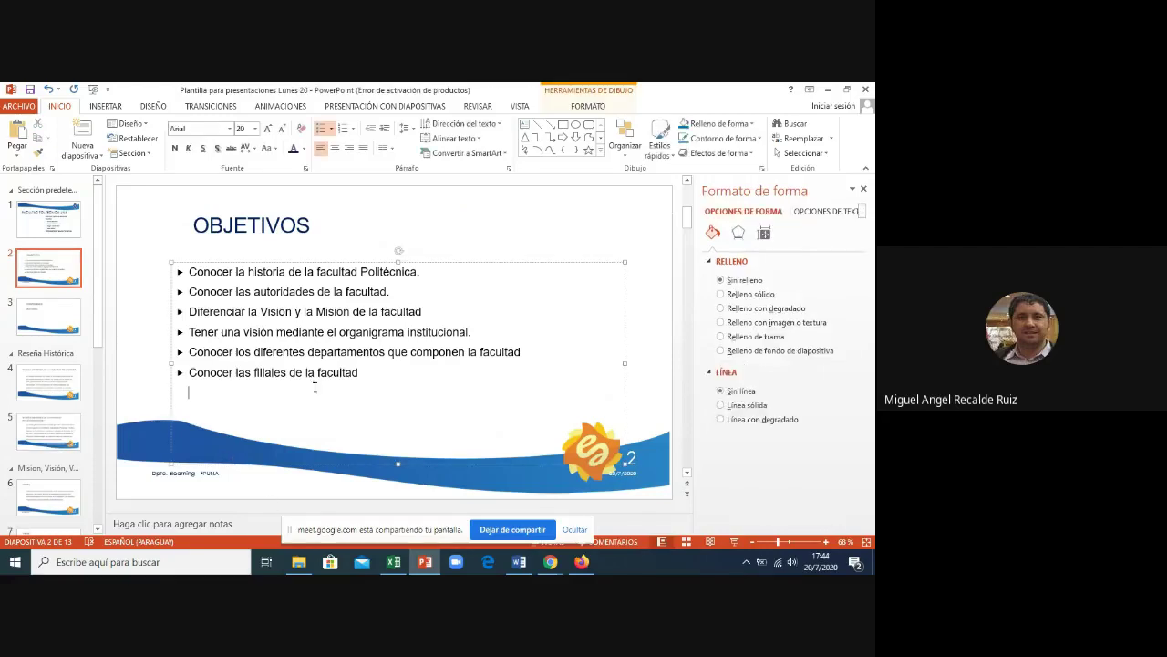
drag(367, 379, 189, 270)
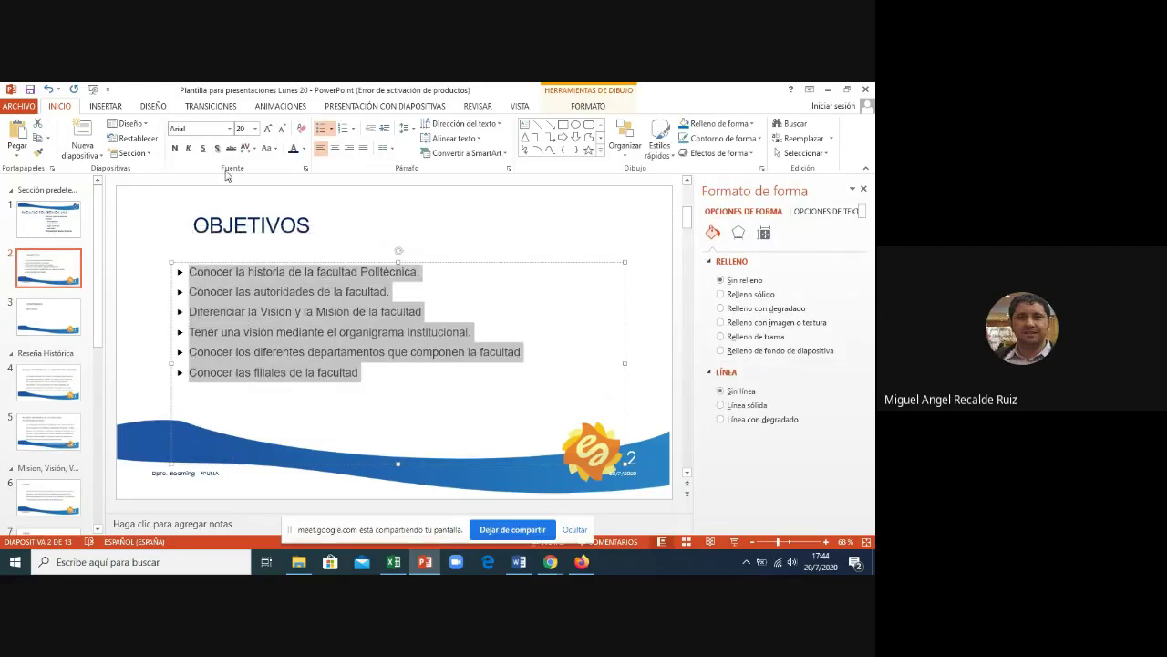
click(255, 130)
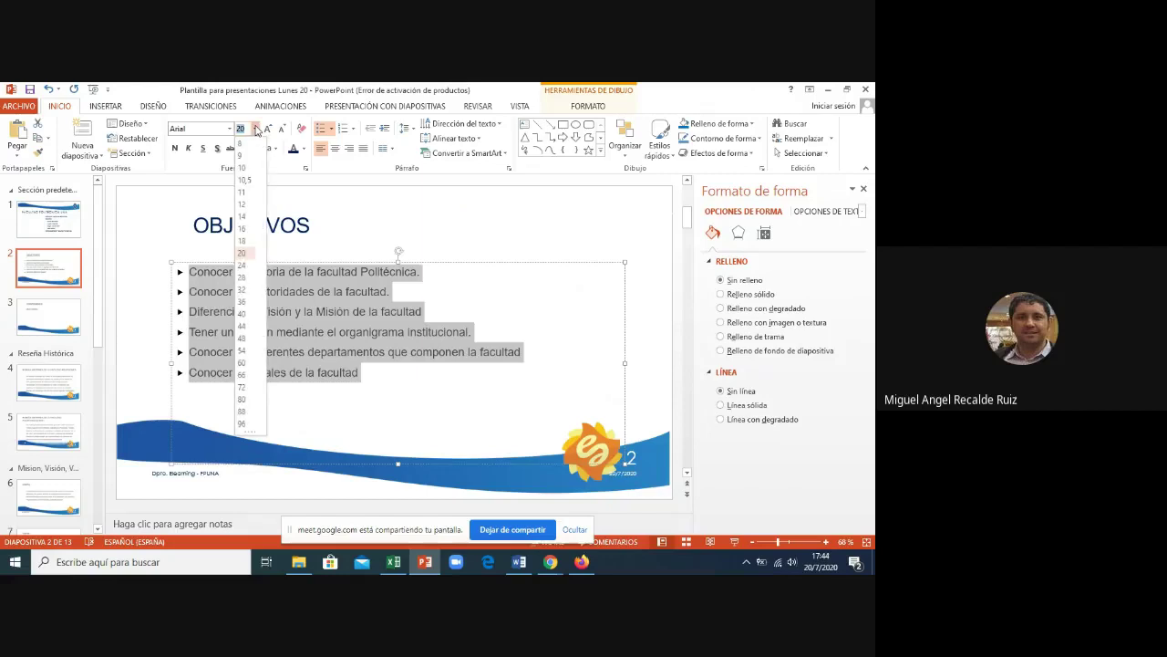
click(241, 270)
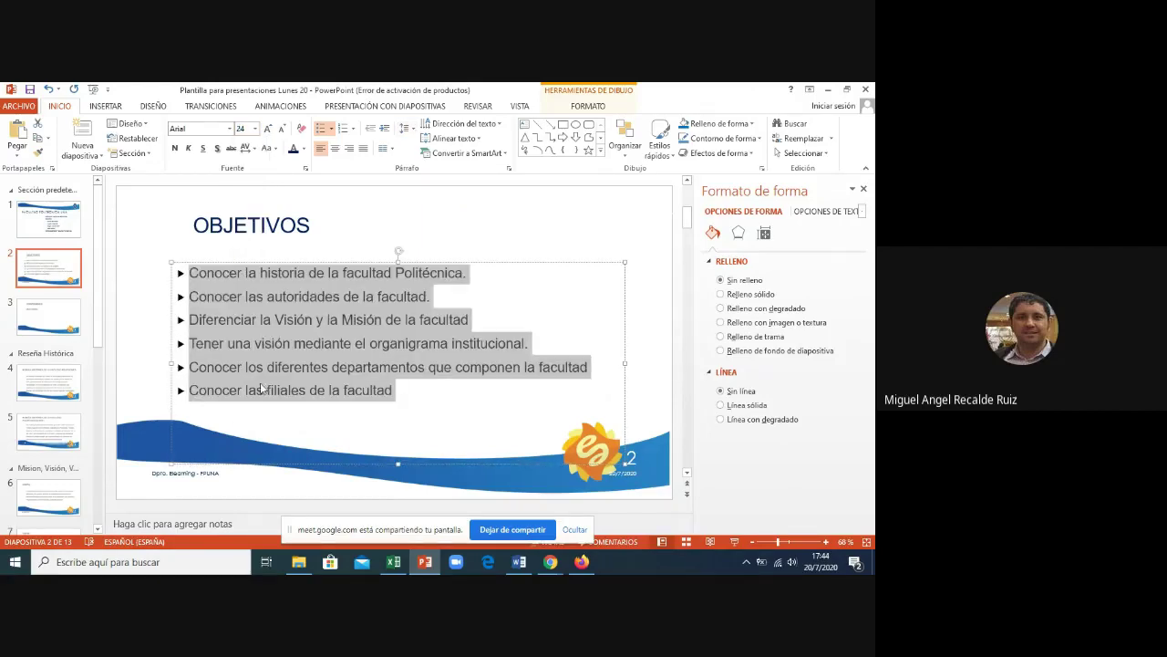
click(407, 128)
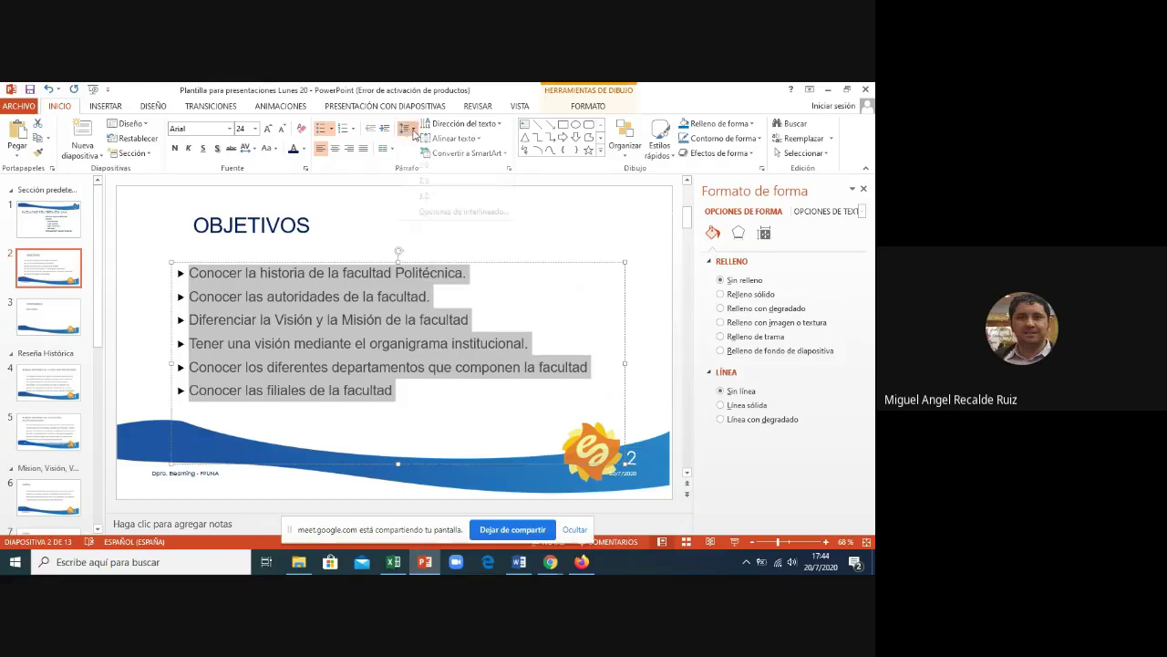
click(419, 160)
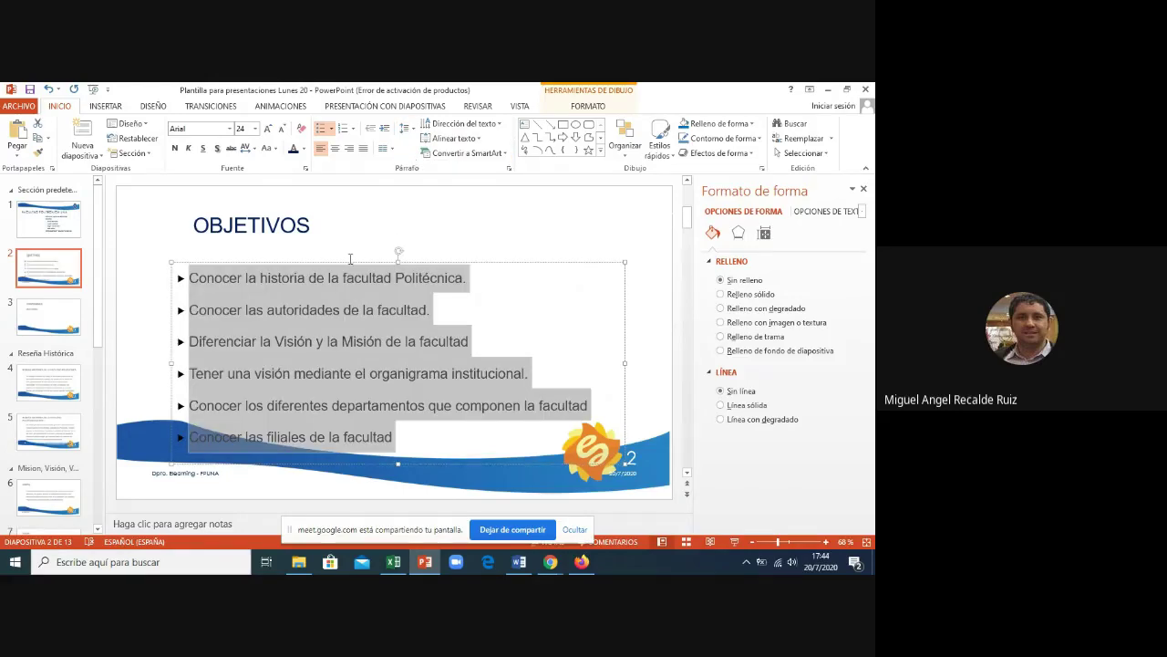
- Move to slide 3, Contenidos
click(51, 242)
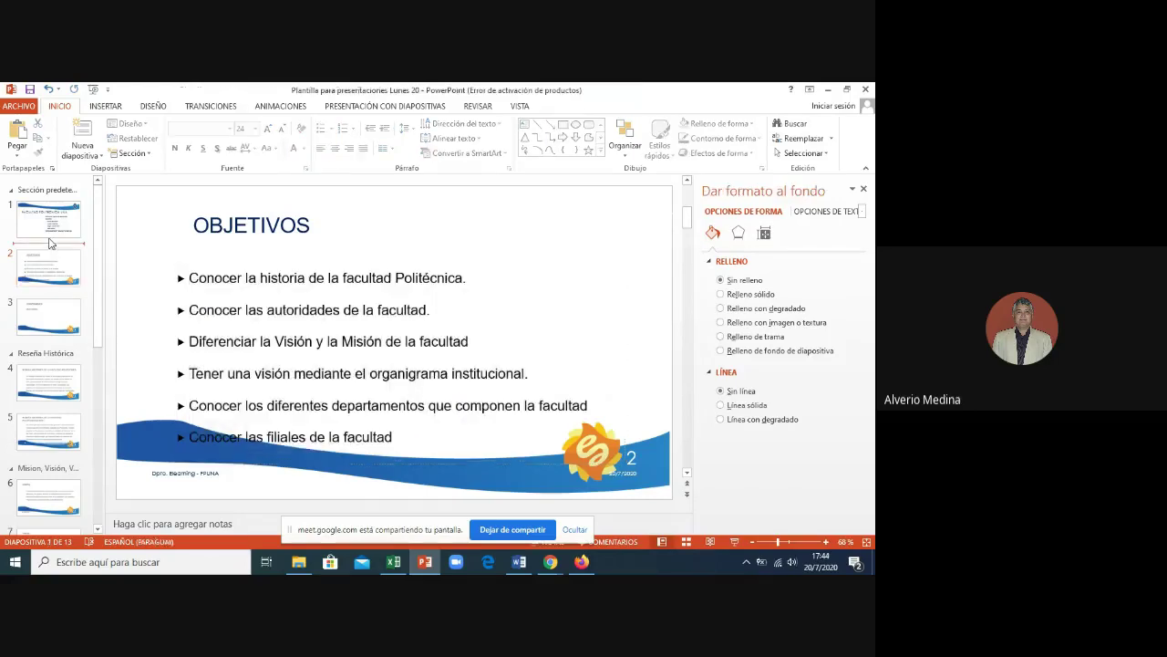
click(50, 311)
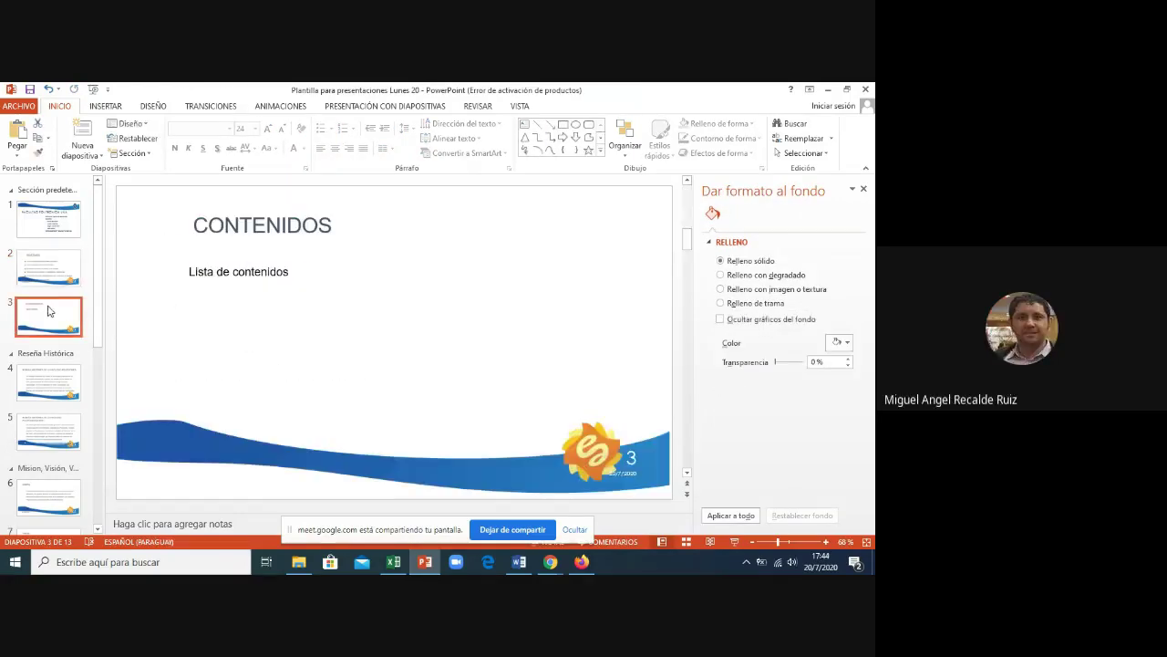
key(Up)
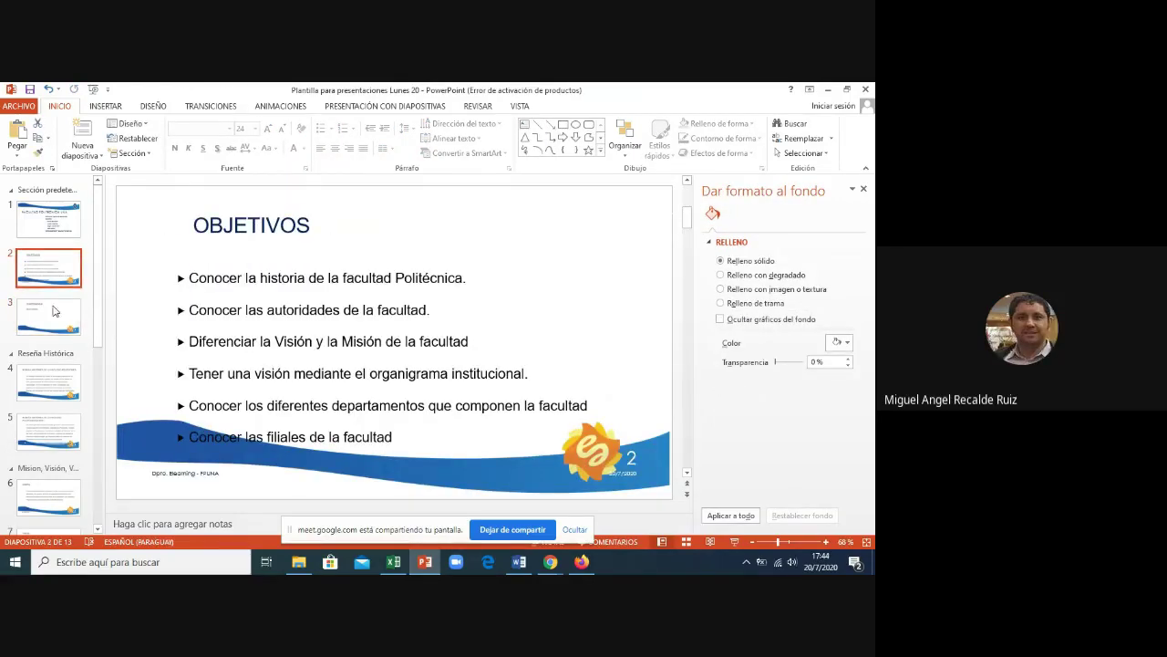
click(49, 327)
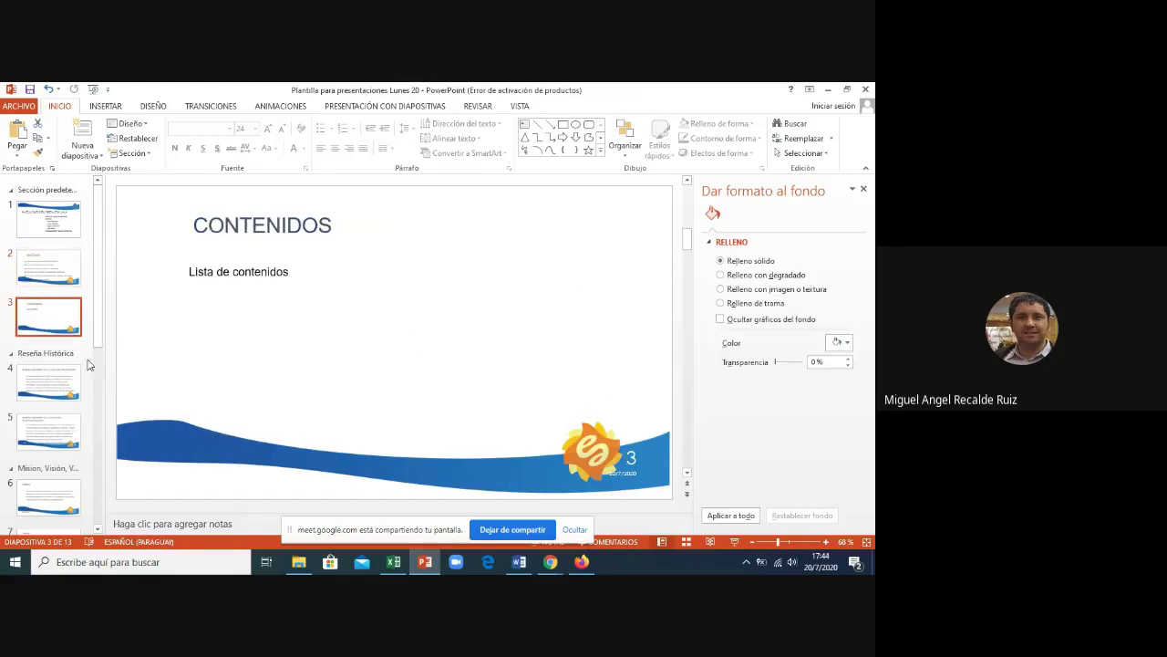
- Replace 'Lista de contenidos' with the entries Reseña Histórica, Misión and Visión
click(270, 273)
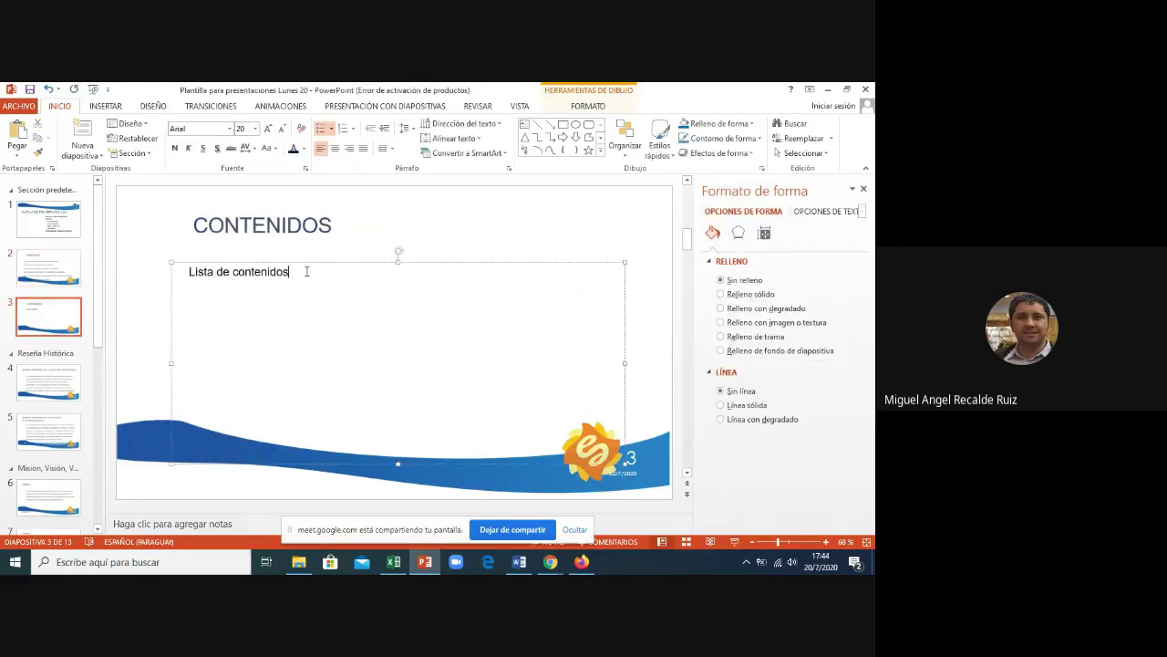
drag(306, 270, 193, 276)
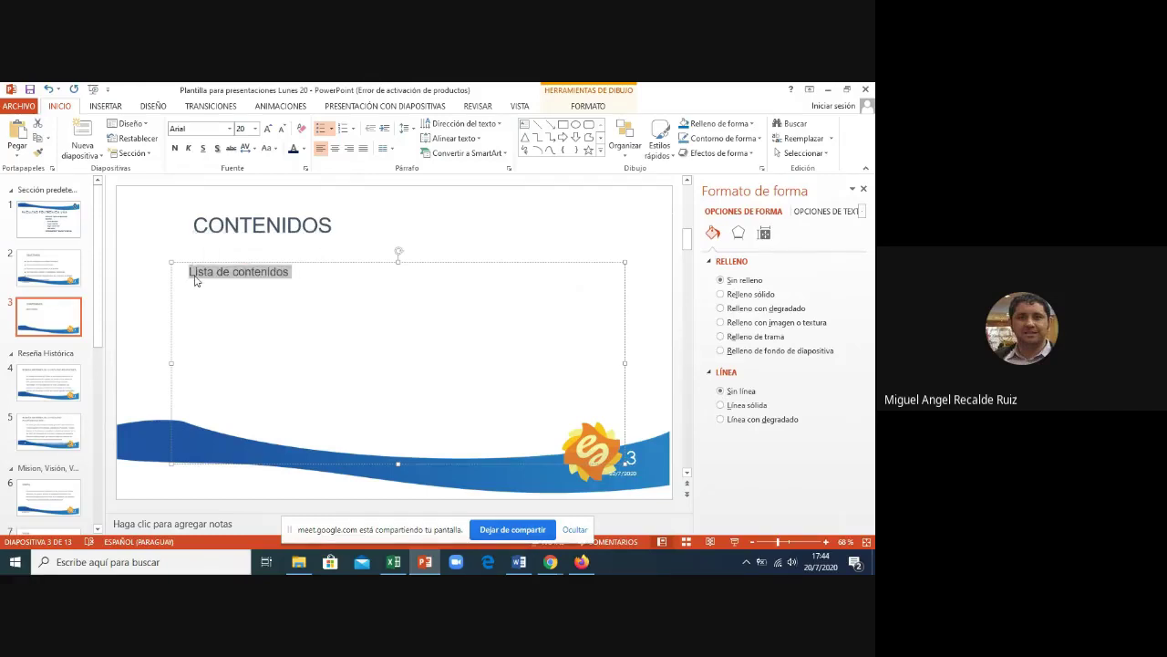
text(Reseña )
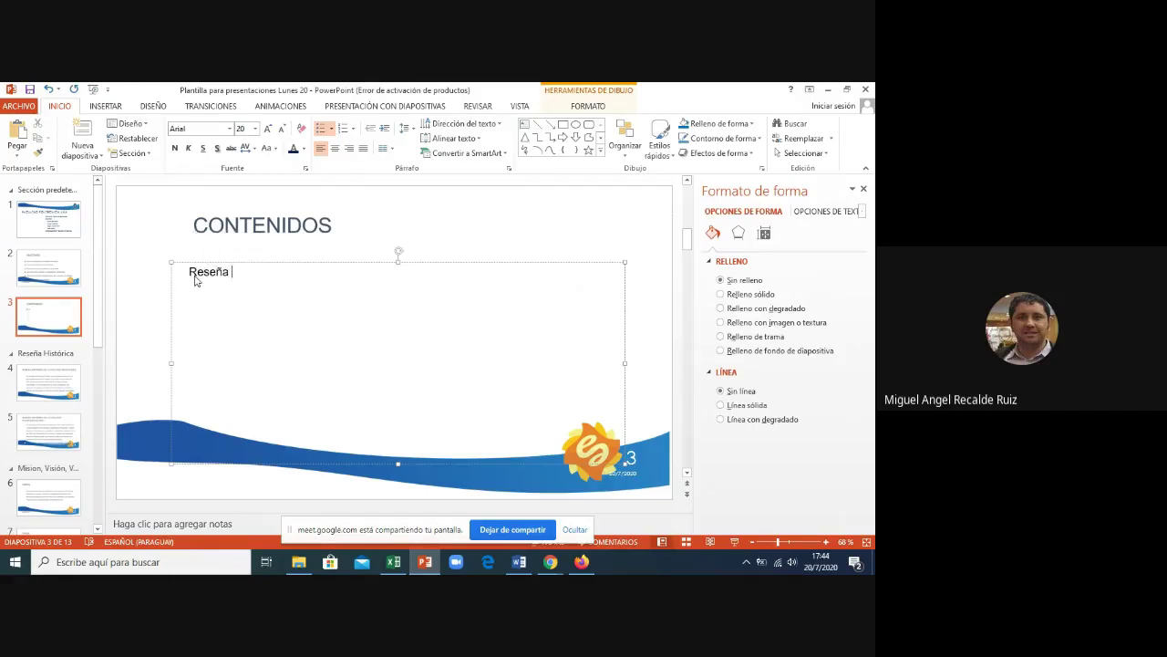
text(histo)
key(BackSpace)
key(BackSpace)
key(BackSpace)
key(BackSpace)
key(BackSpace)
text(Histo)
key(BackSpace)
text(óri)
text(ca )
text(Mis)
text(ión )
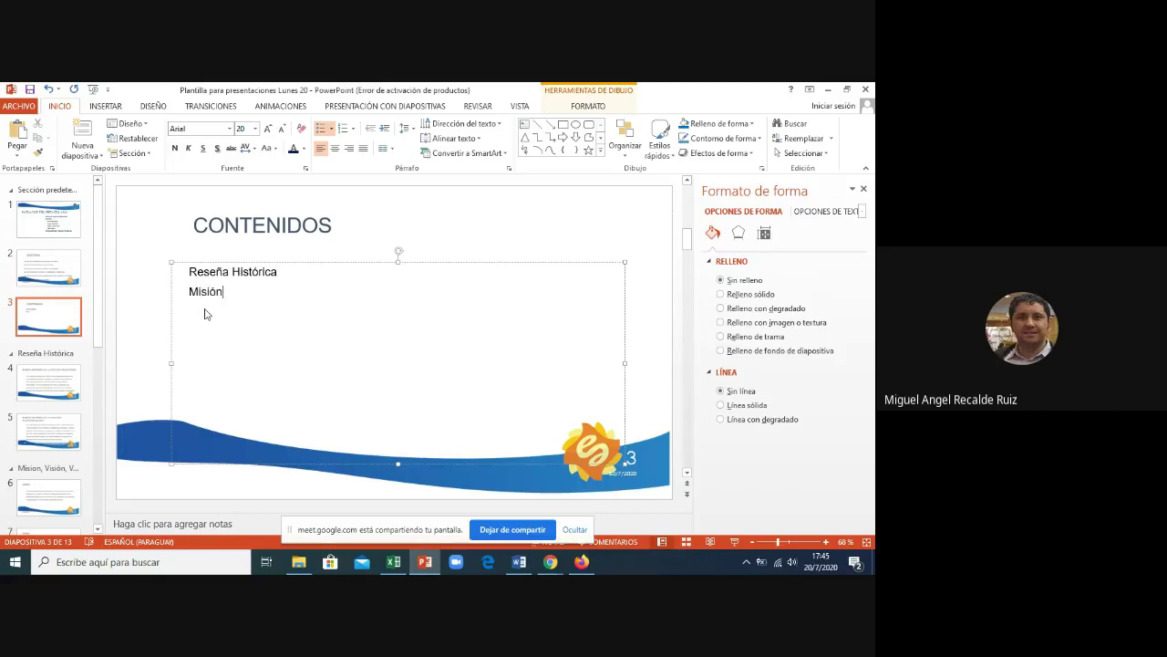
text(Vis)
text(ión)
- Add Valores, Autoridades, Sedes and Bibliografía as further contents entries
key(Return)
text(Vlaores)
key(BackSpace)
key(BackSpace)
key(BackSpace)
key(BackSpace)
key(BackSpace)
text(a)
key(BackSpace)
key(BackSpace)
text(añ)
key(BackSpace)
text(lo)
text(res)
key(Return)
text(A)
text(utori)
text(dades )
text(Sedes)
key(Return)
text(Bi)
text(bliog)
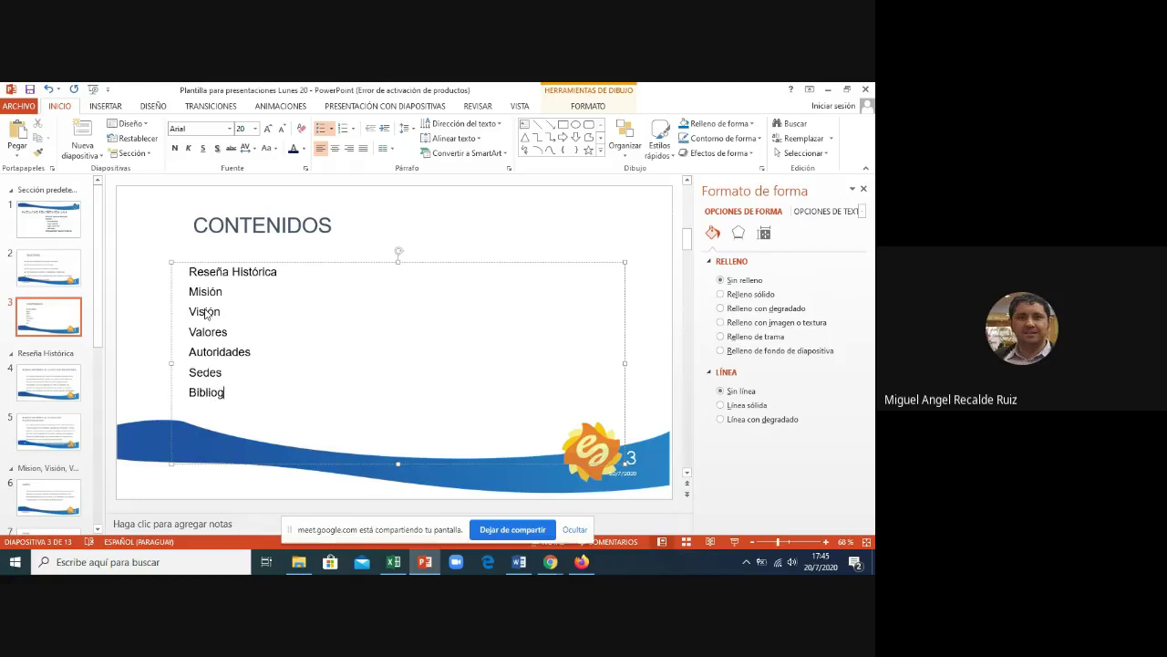
text(rafía)
- Set all seven contents entries to font size 24
drag(248, 392, 189, 270)
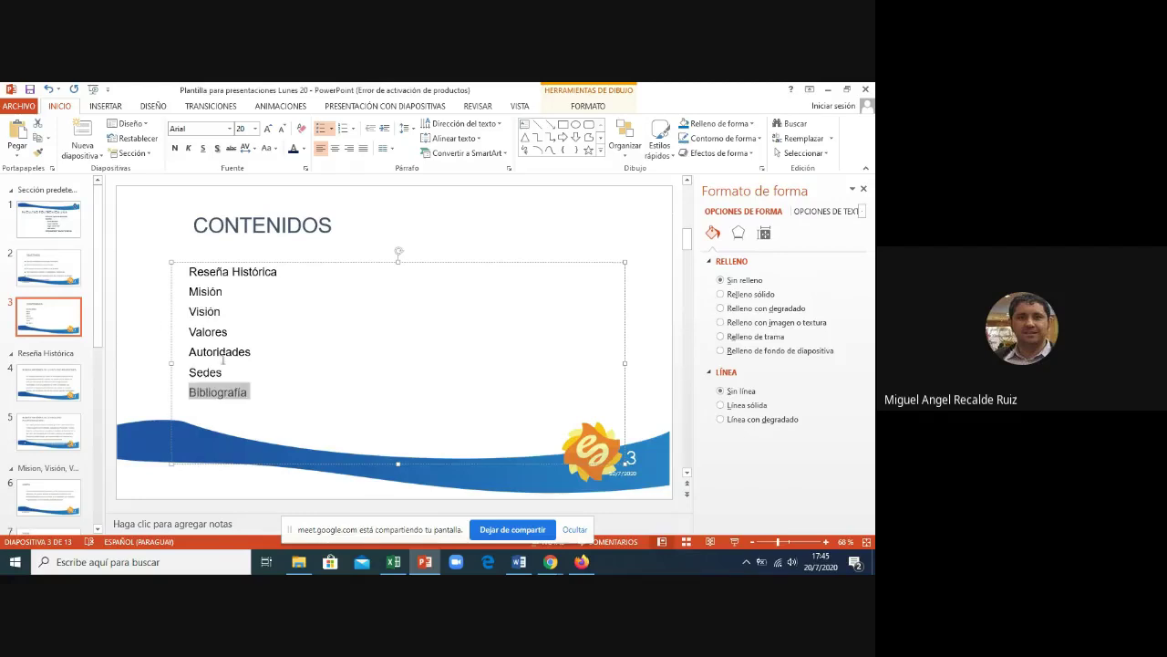
click(255, 129)
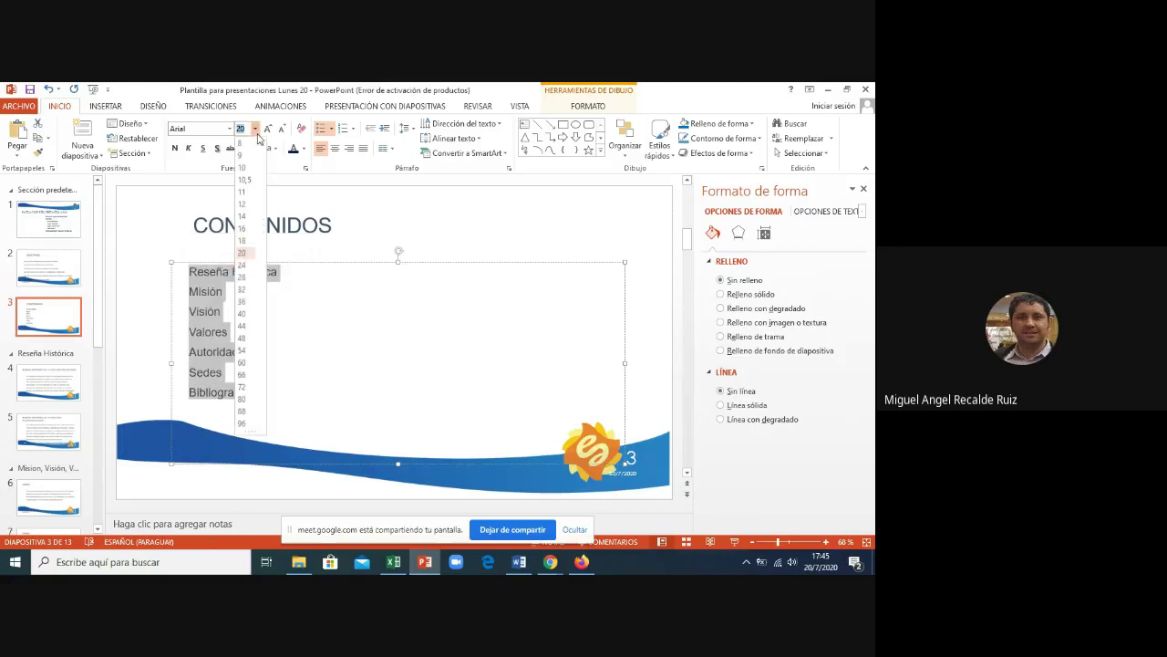
click(246, 266)
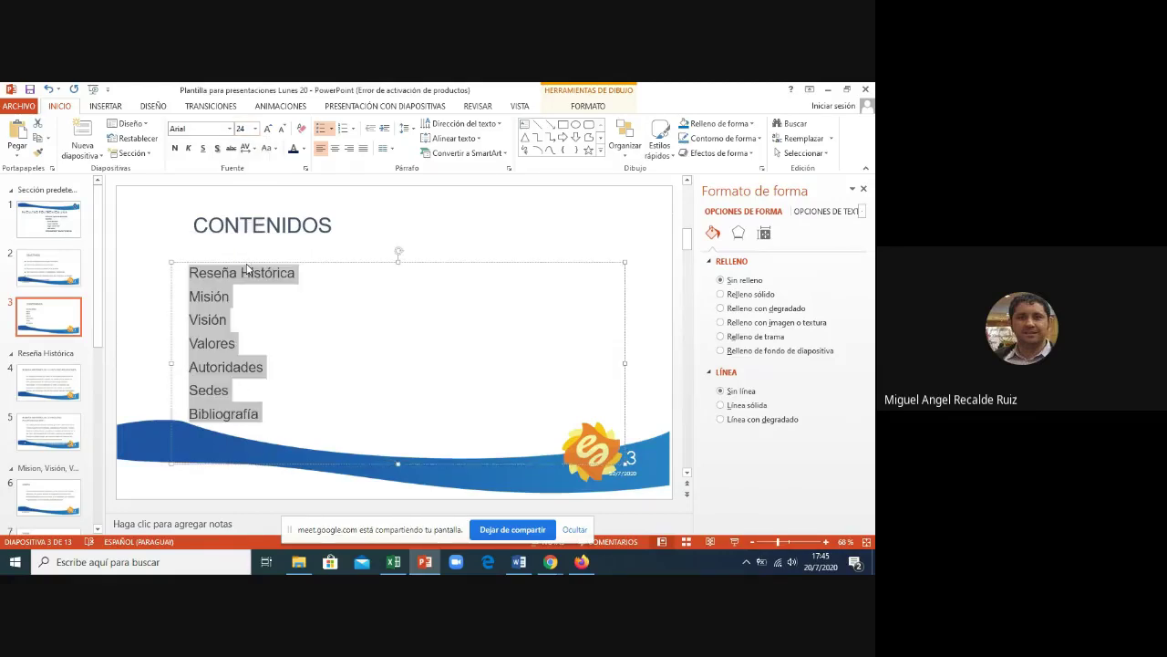
click(293, 324)
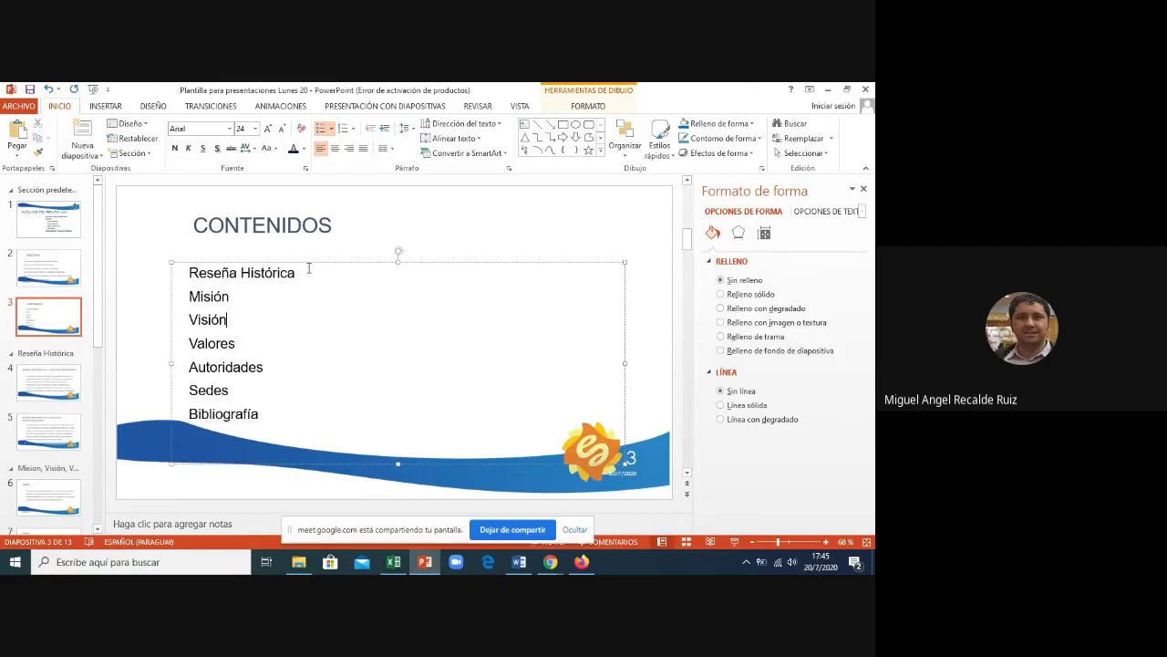
- Hyperlink the Reseña Histórica entry to slide 4, Reseña Histórica, within this document
drag(303, 273, 187, 274)
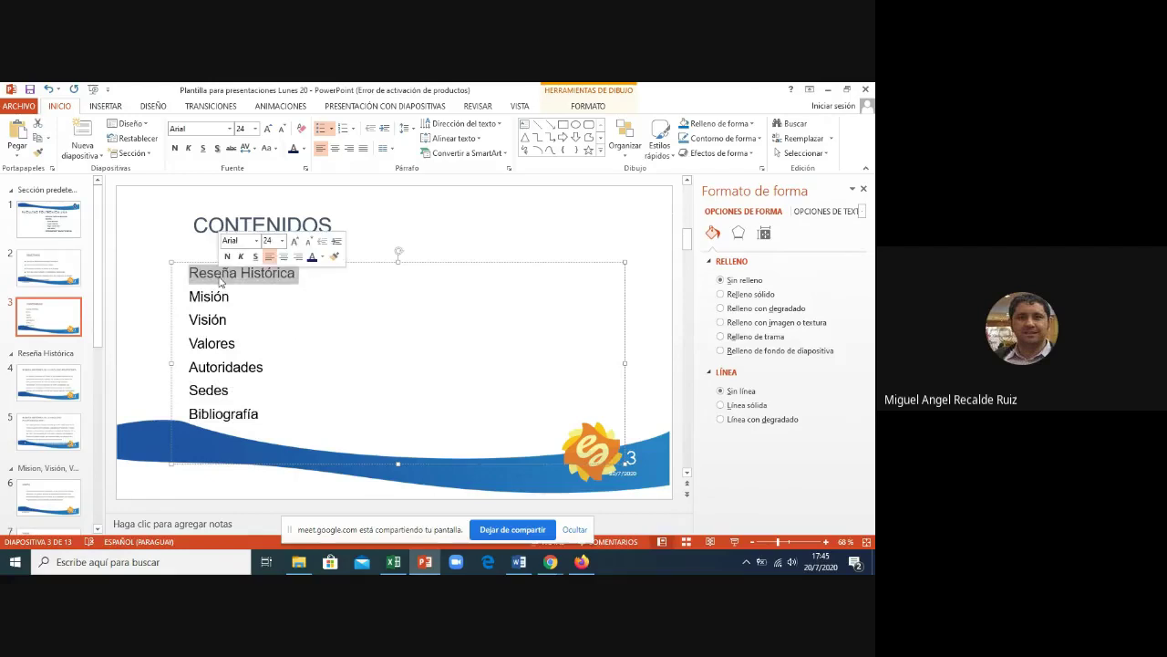
right_click(220, 278)
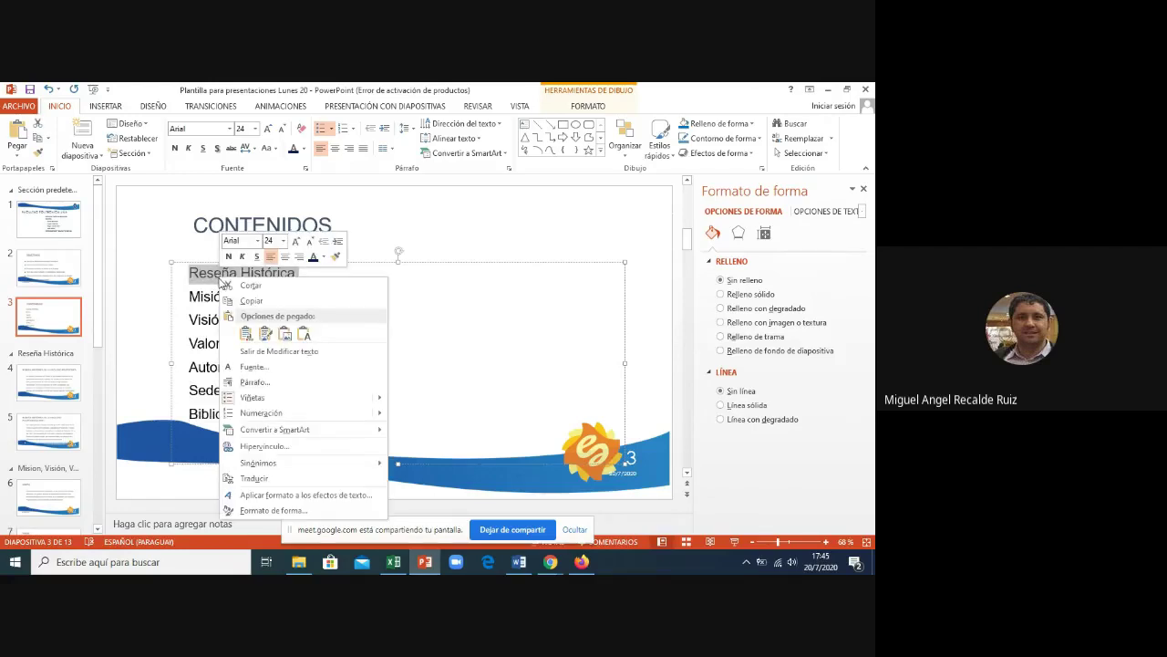
mouse_move(260, 462)
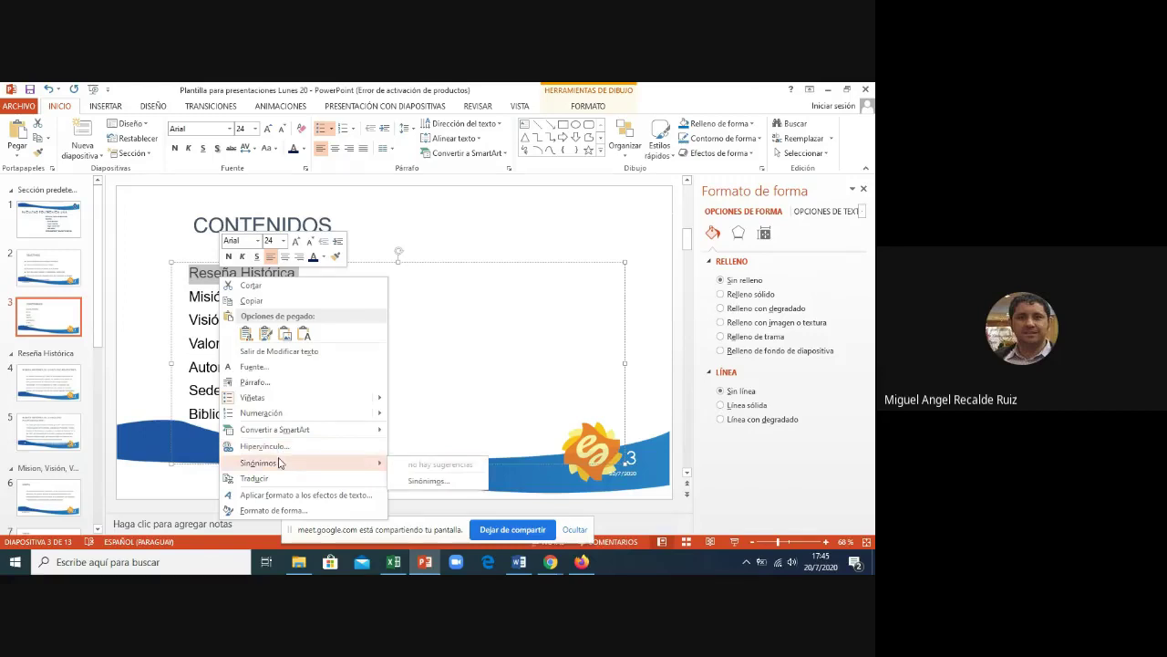
click(273, 445)
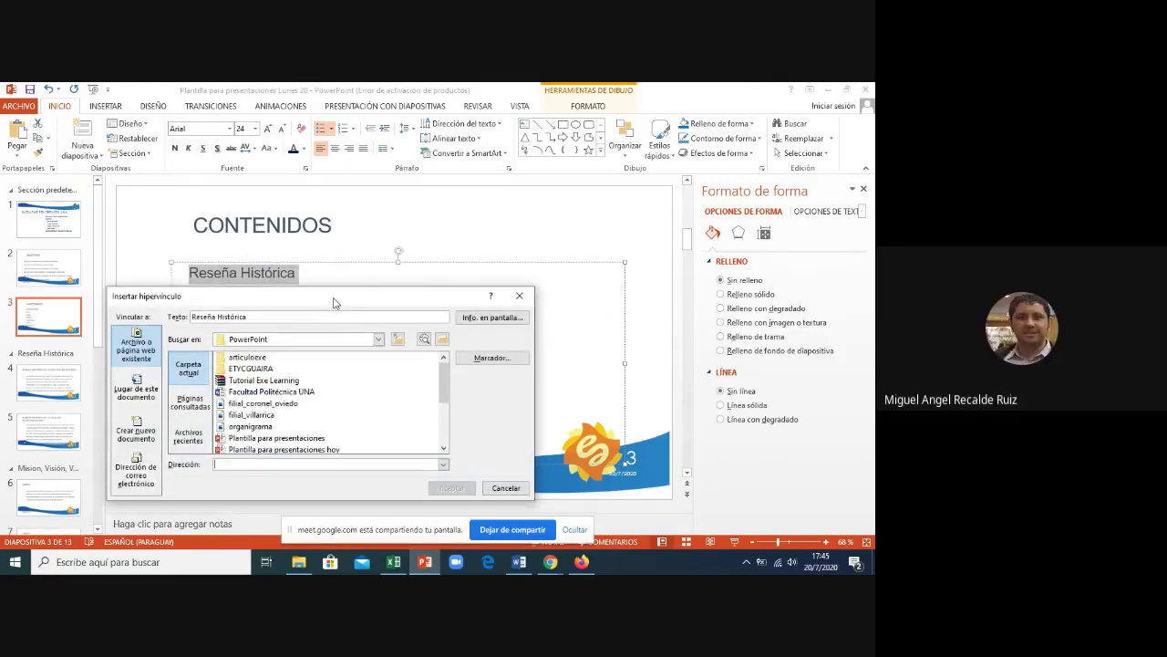
drag(344, 301, 597, 217)
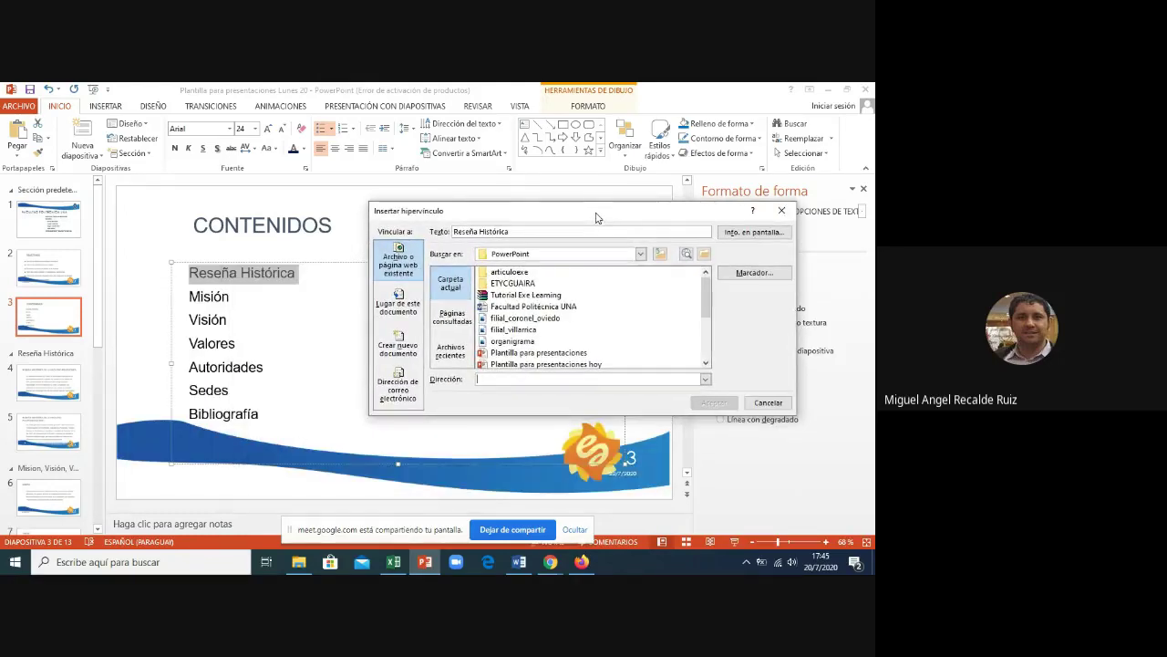
click(390, 313)
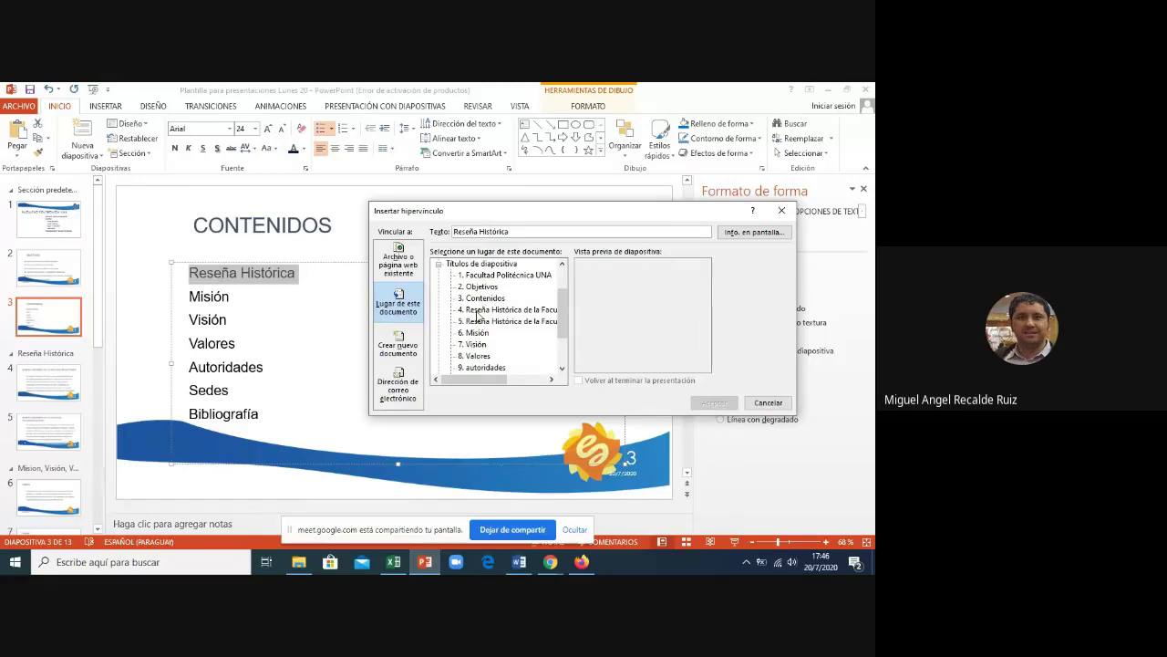
click(477, 311)
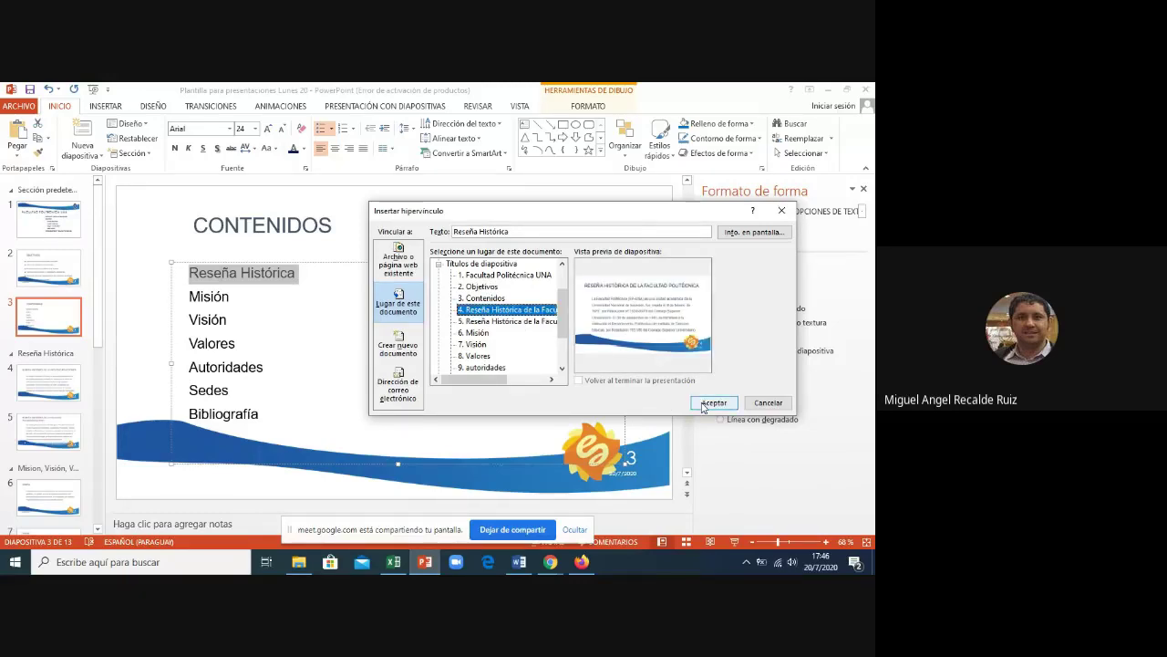
click(703, 404)
click(333, 337)
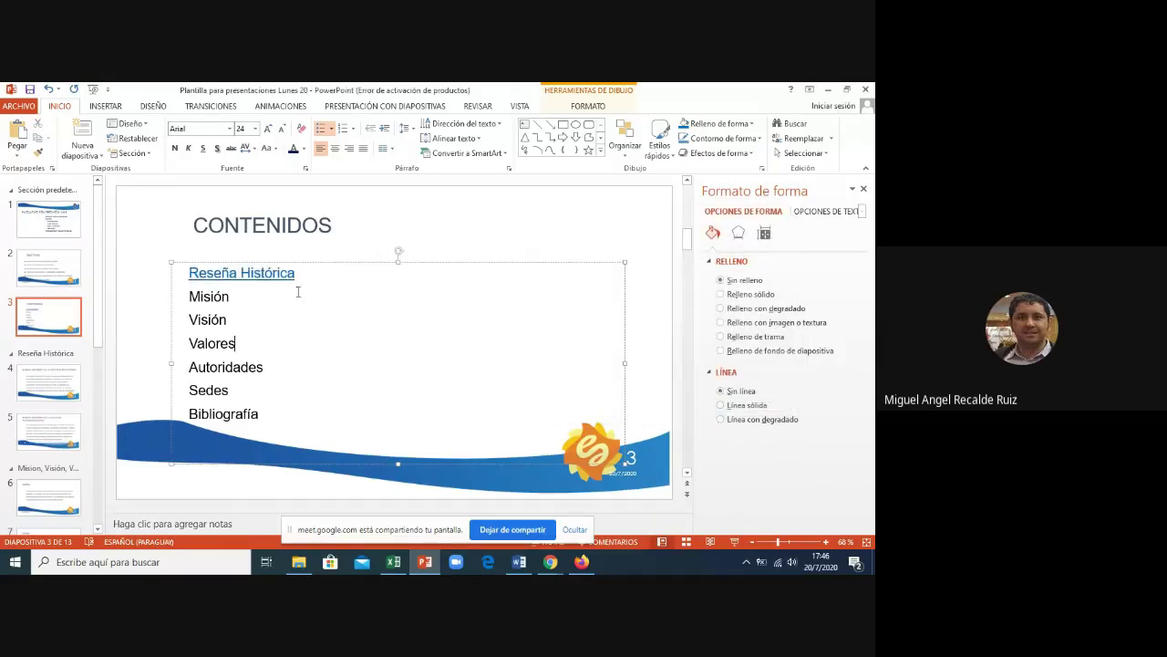
- Hyperlink the word Misión to slide 6, Misión, within this document
double_click(232, 297)
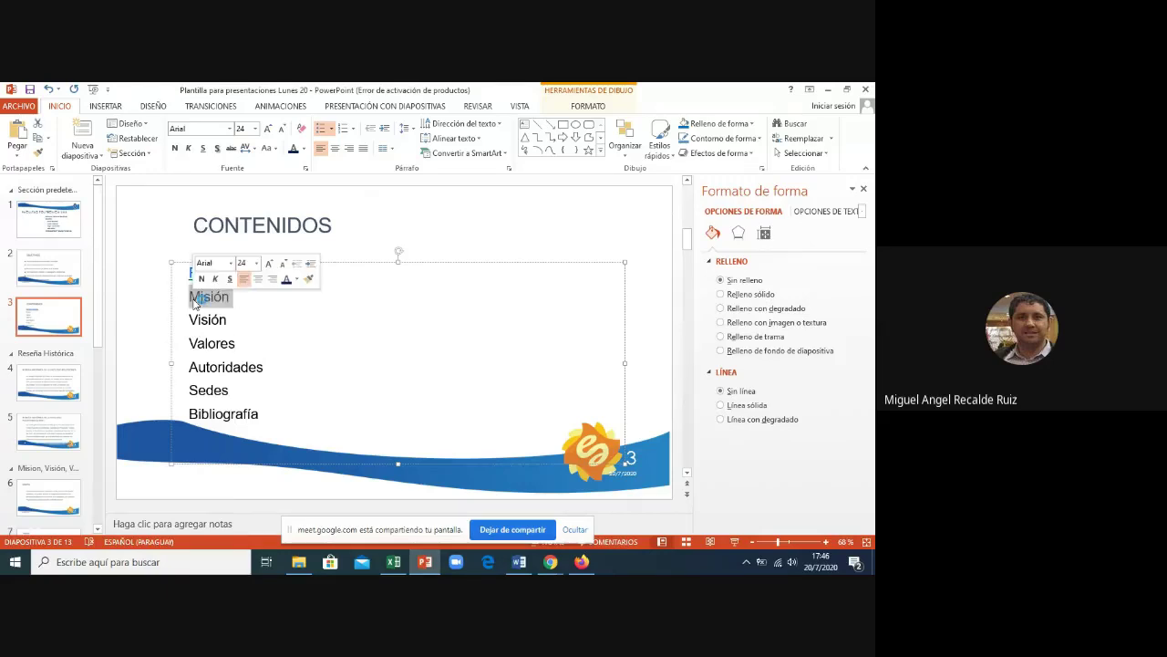
right_click(194, 301)
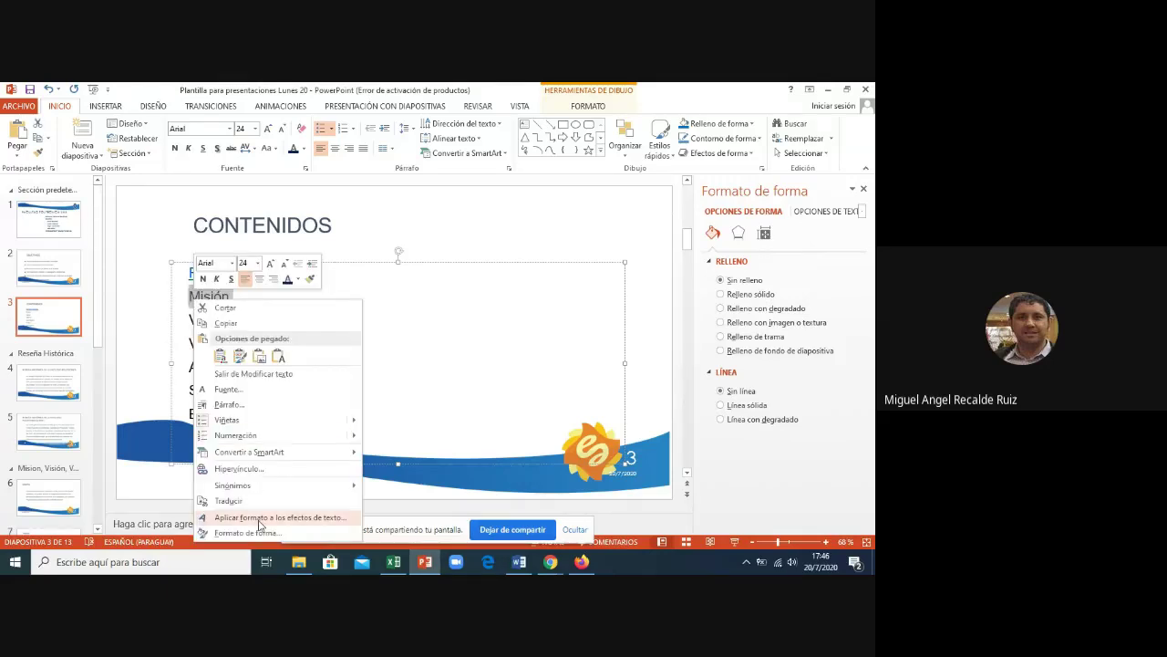
click(253, 470)
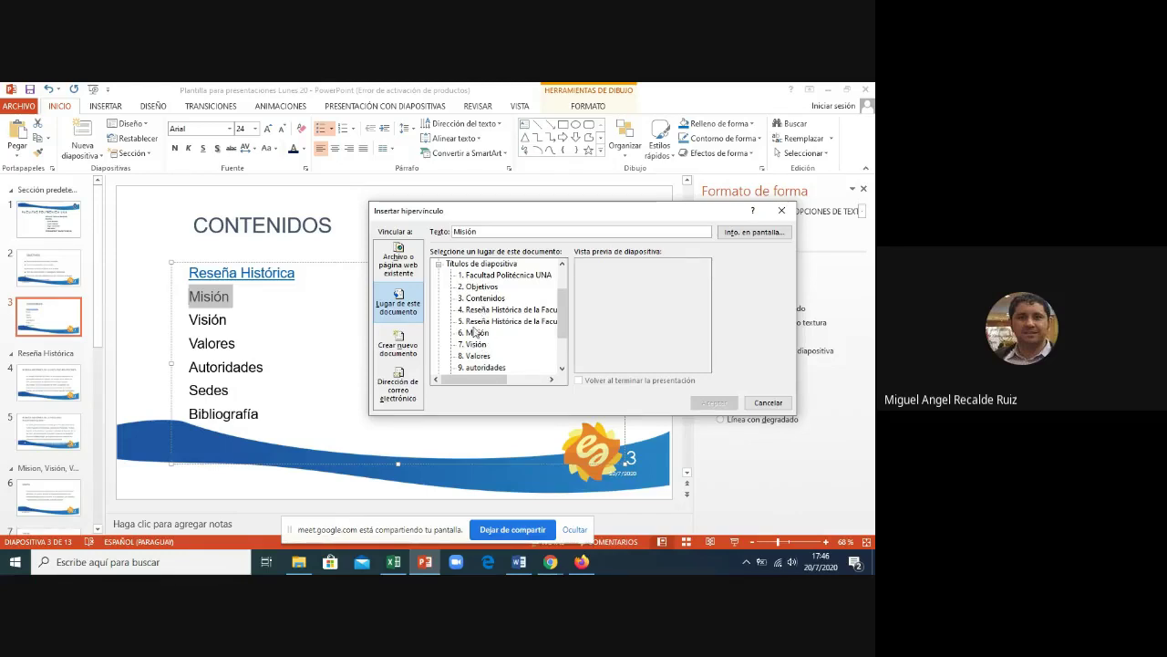
click(475, 333)
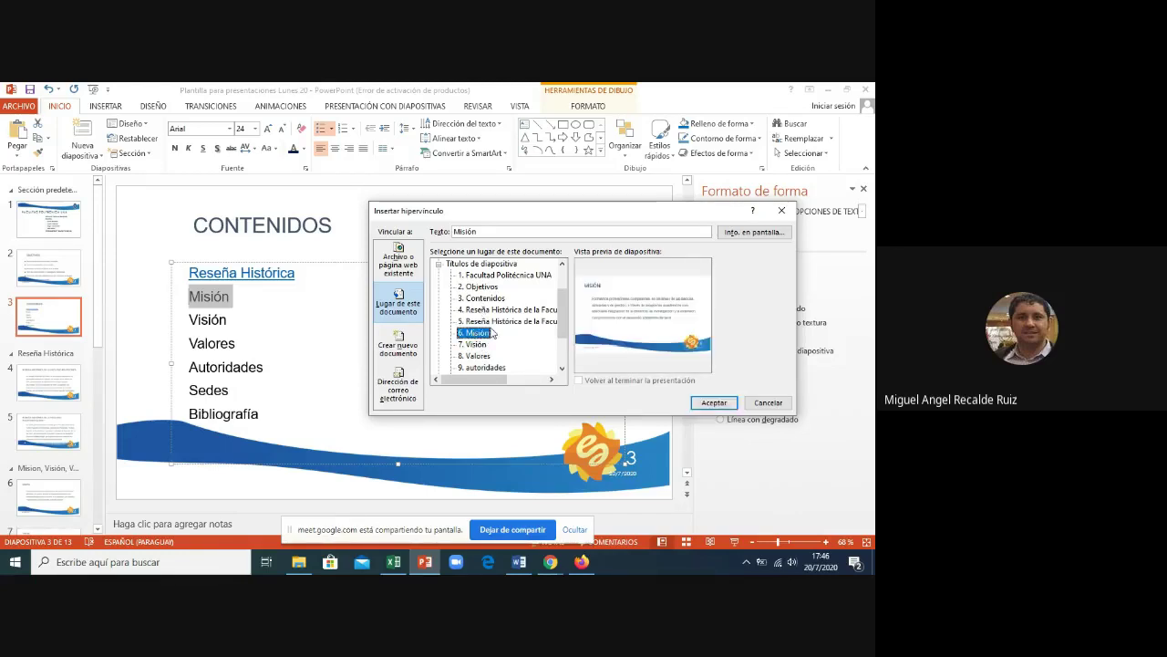
click(710, 403)
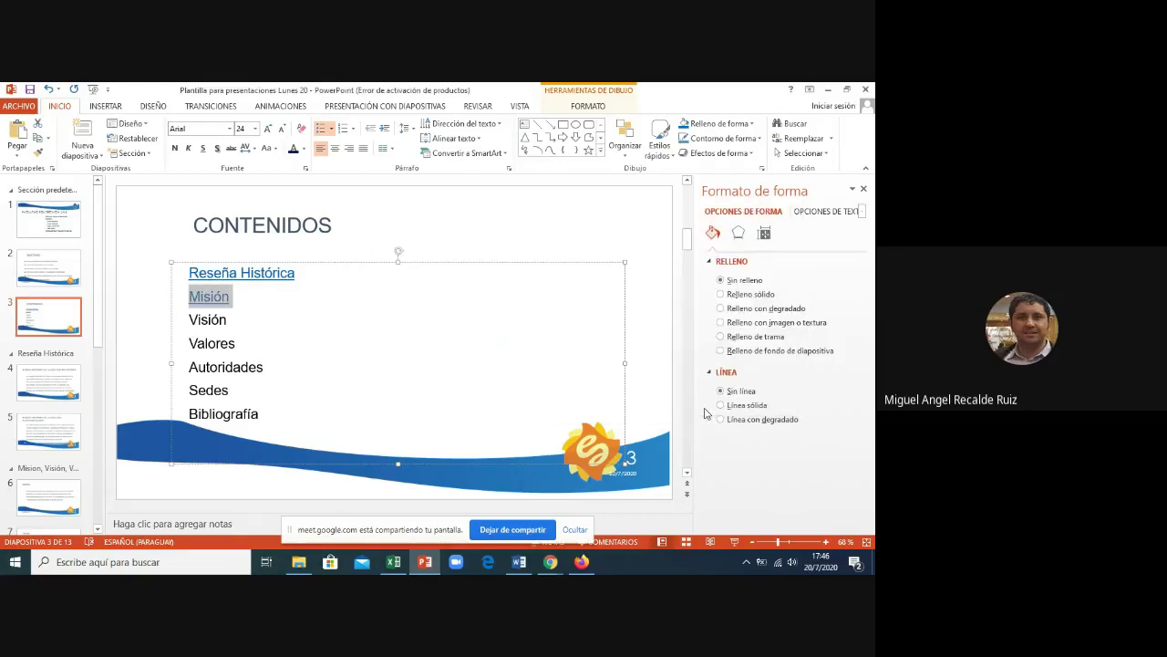
click(300, 305)
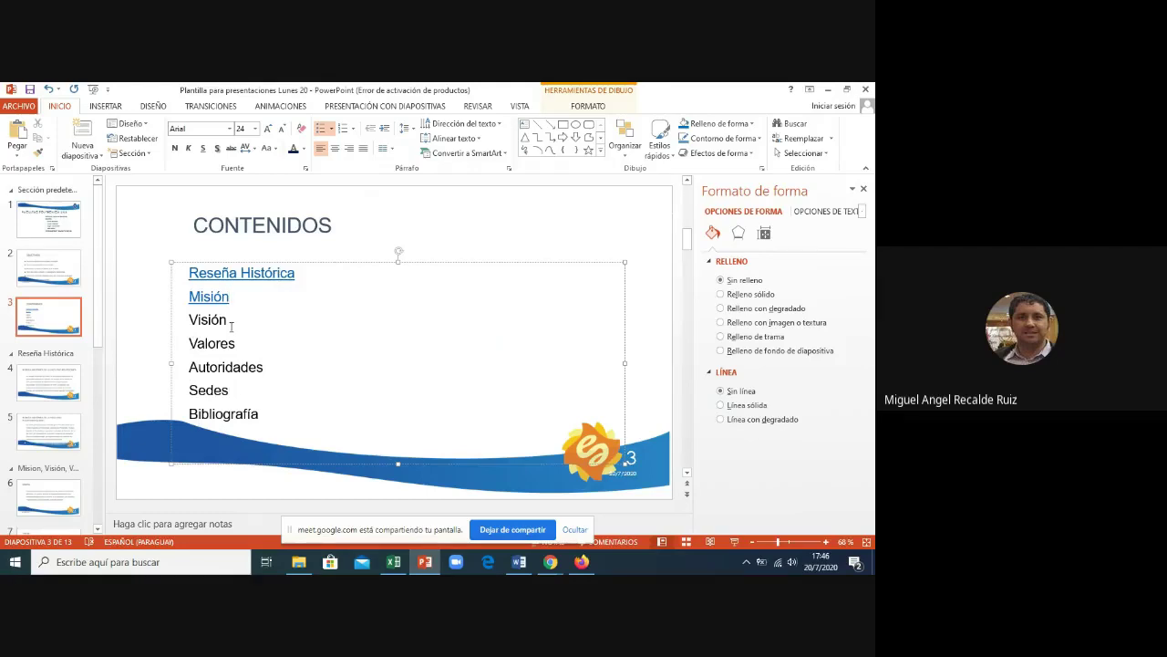
- Look over the Animations and Slide Show ribbons, then return to the title slide
click(160, 315)
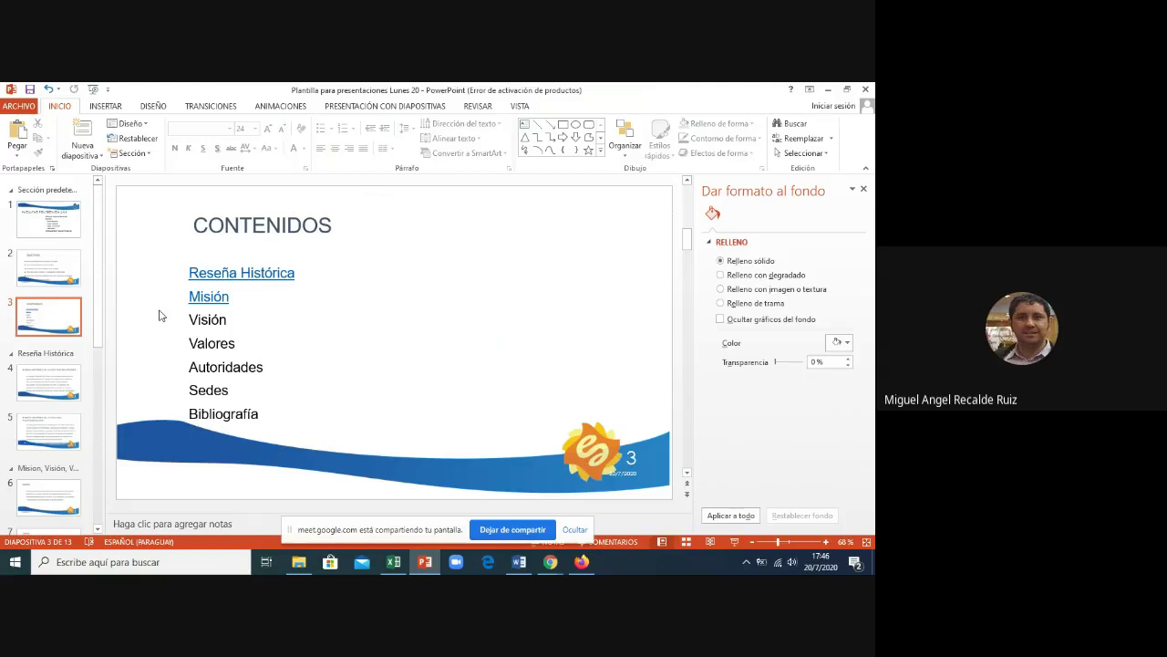
click(290, 110)
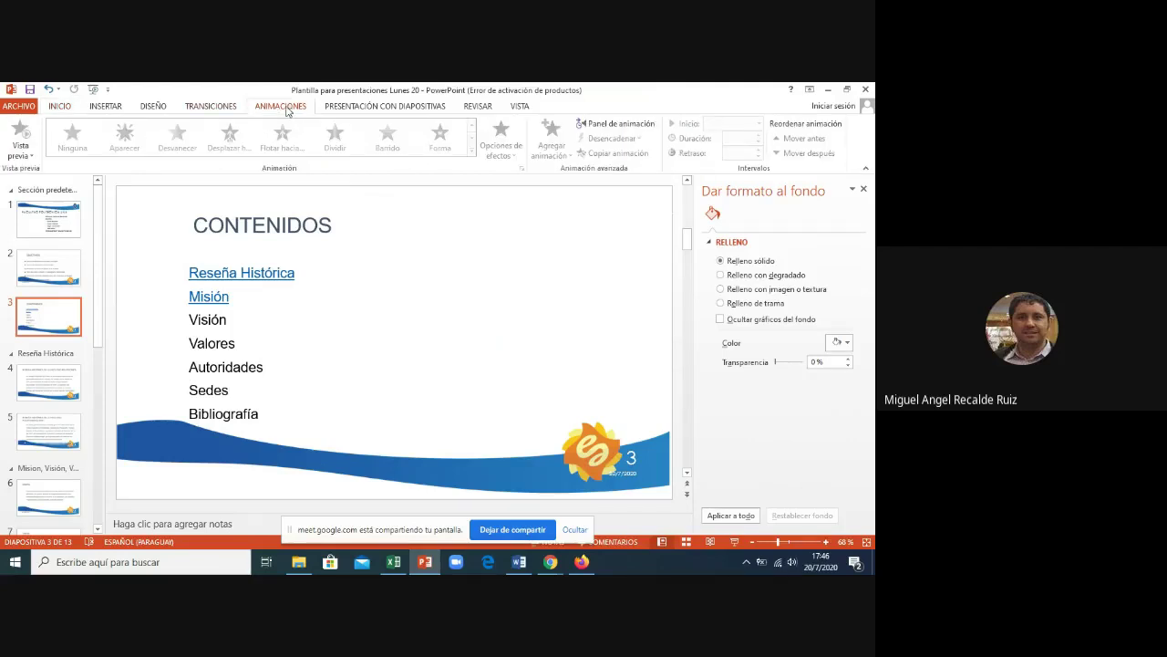
click(390, 106)
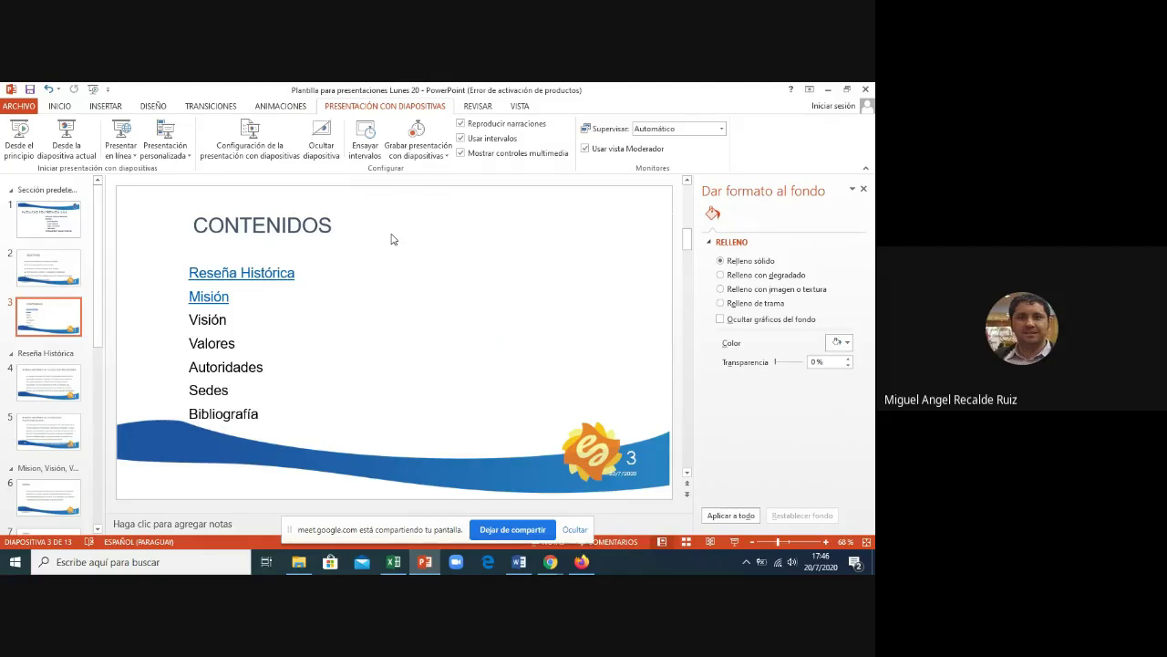
click(56, 231)
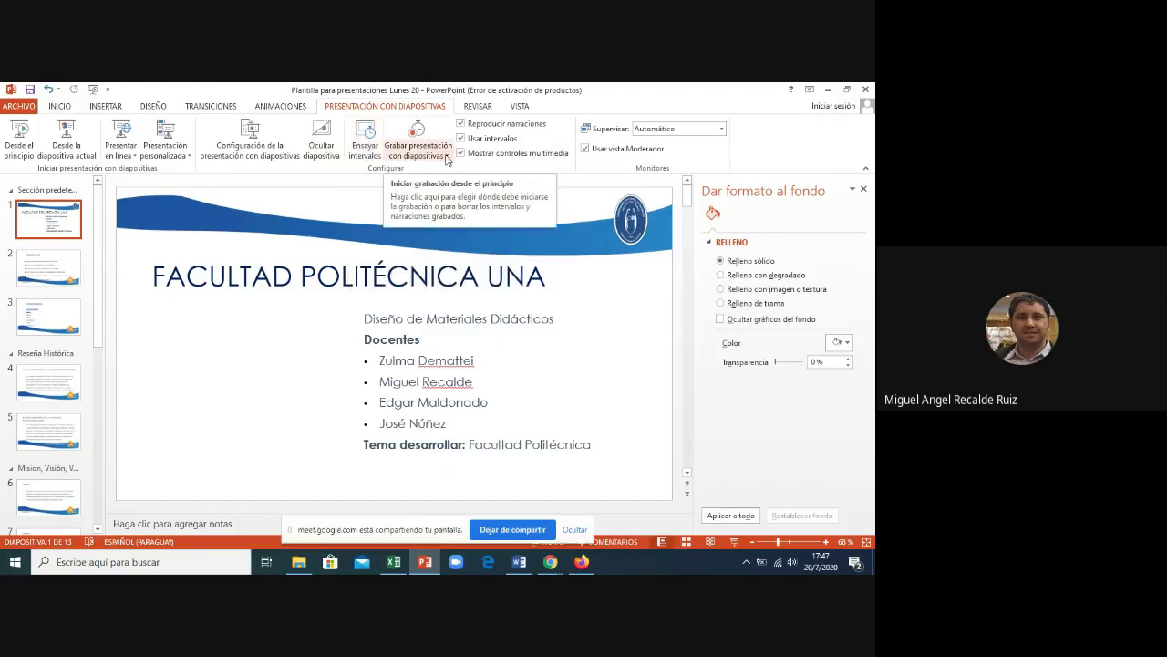
- Record the slide show from the beginning with slide timings and narration enabled
click(446, 160)
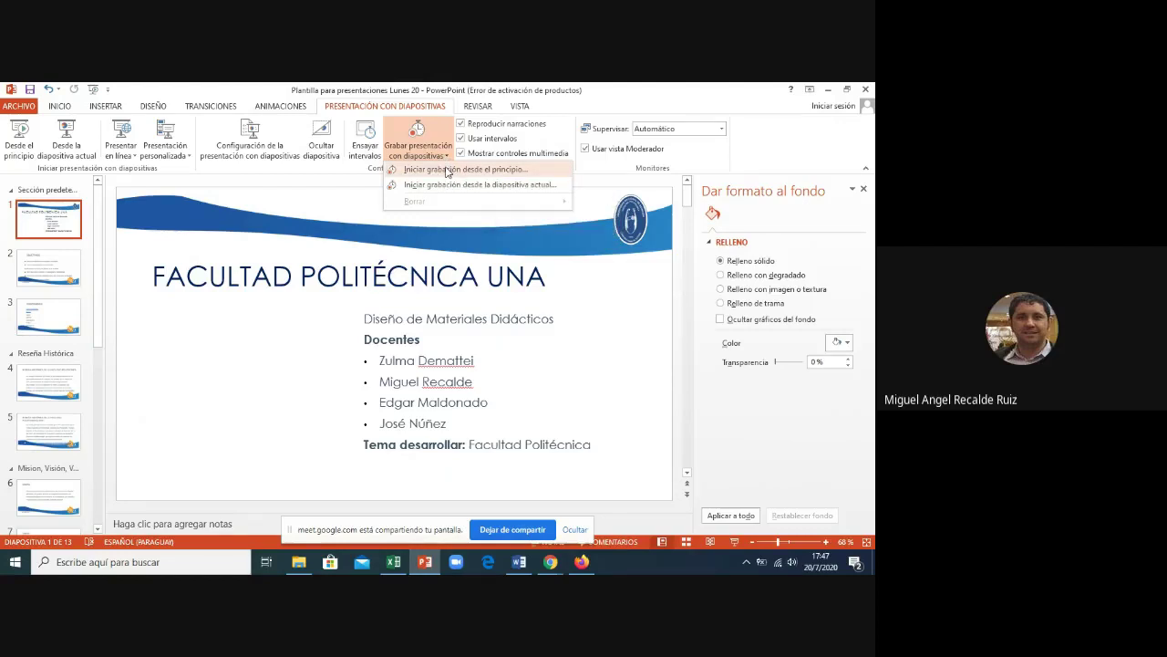
click(447, 171)
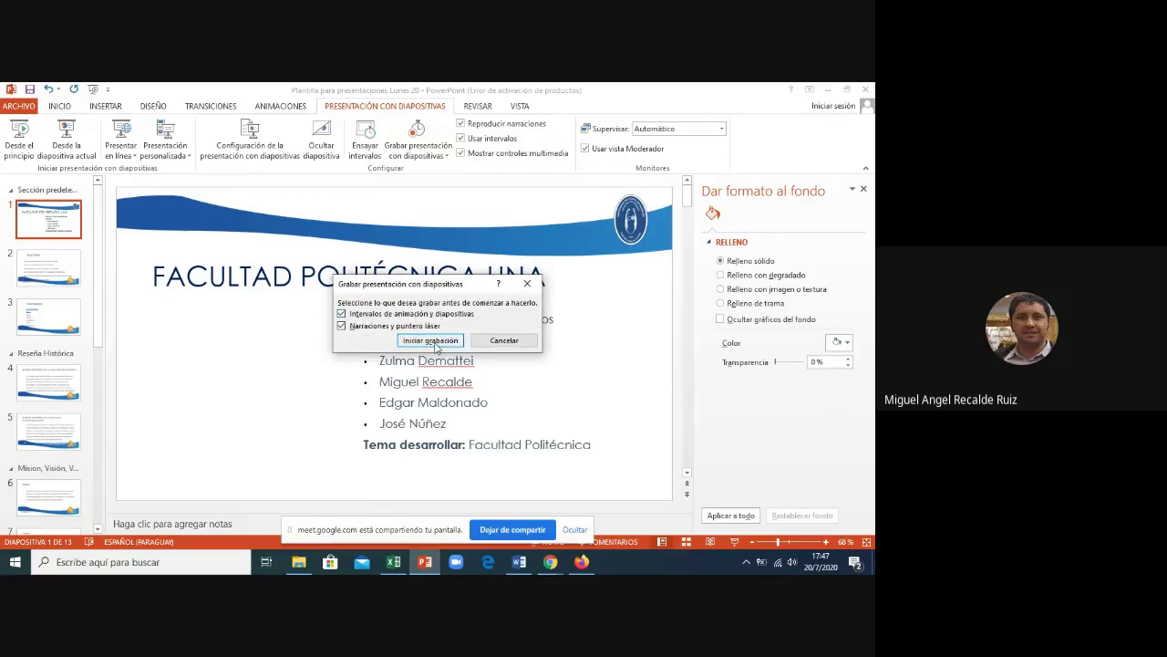
click(436, 343)
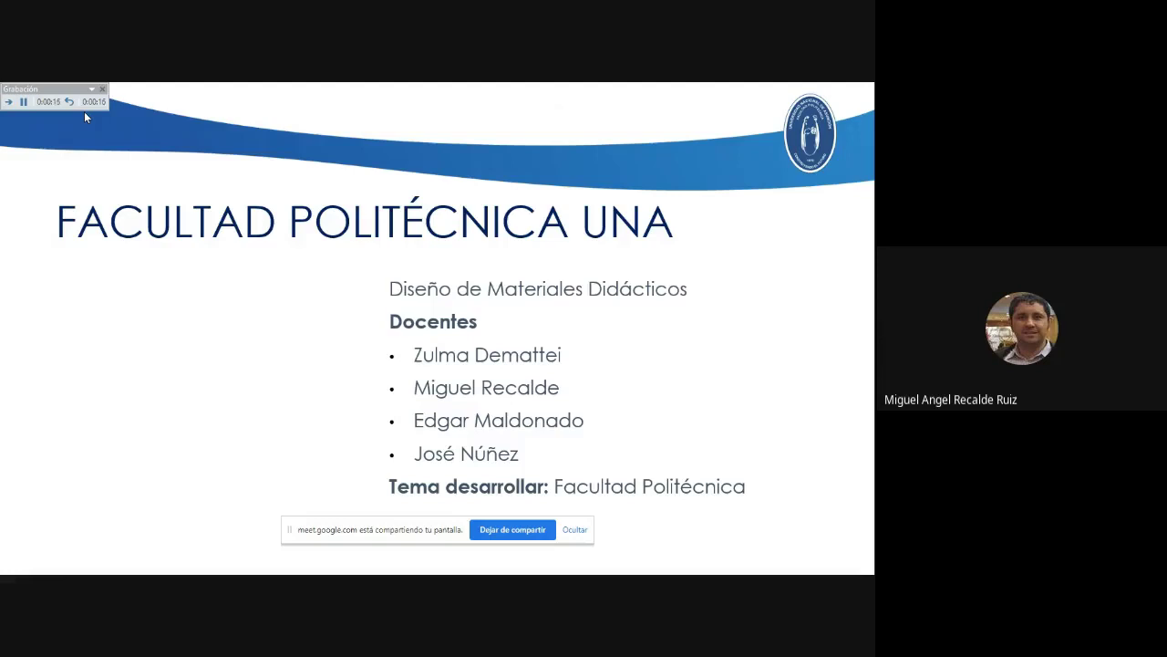
- Advance the narrated recording through every slide to 13, Bibliografía, then end it
key(Right)
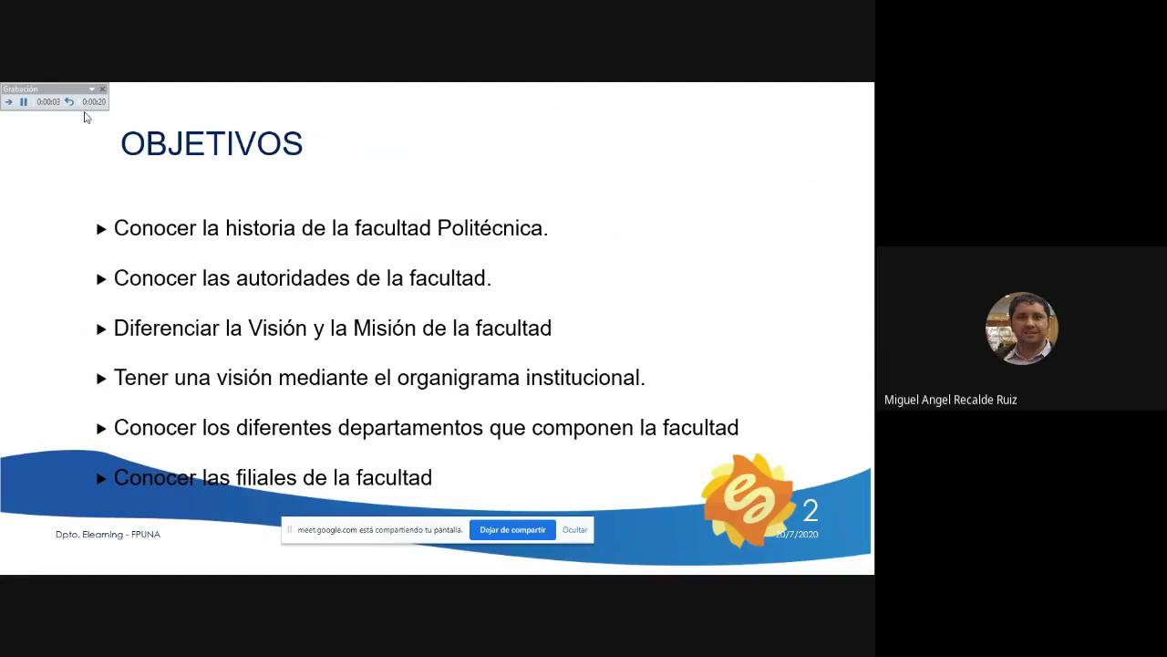
key(Right)
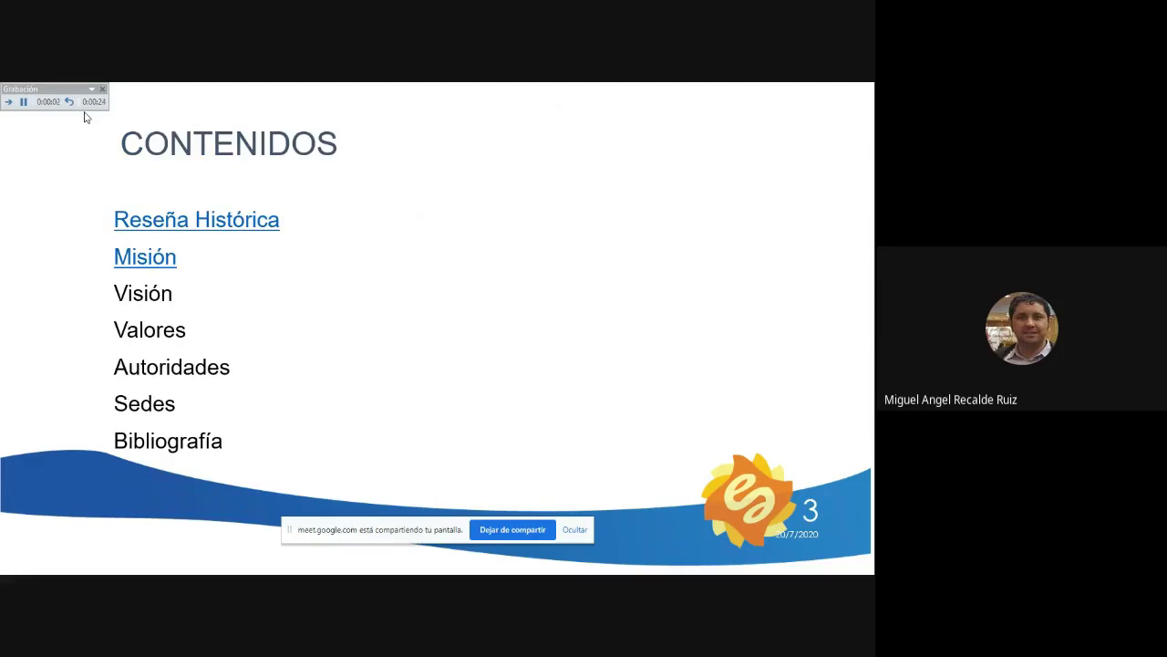
key(Right)
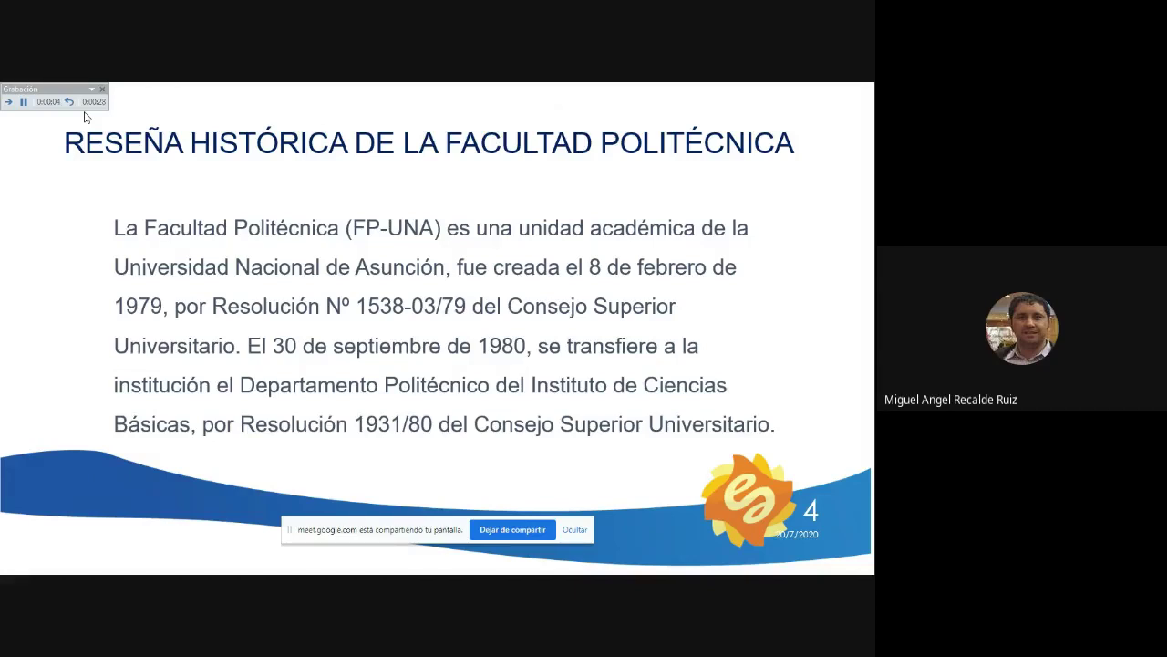
key(Right)
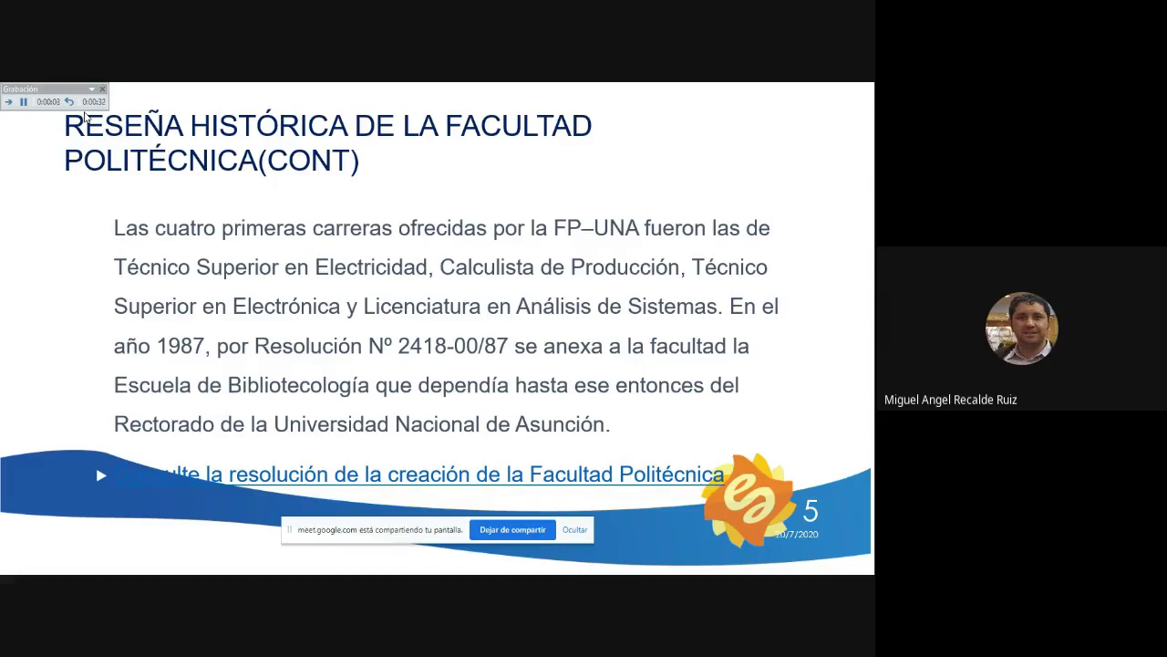
key(Right)
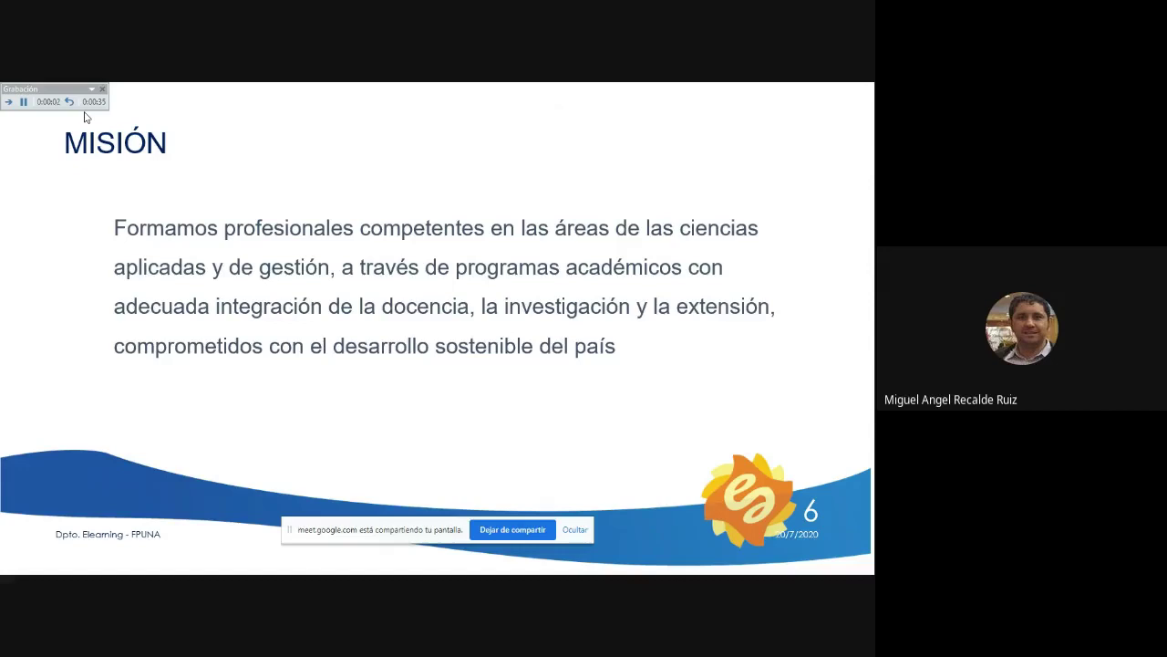
key(Right)
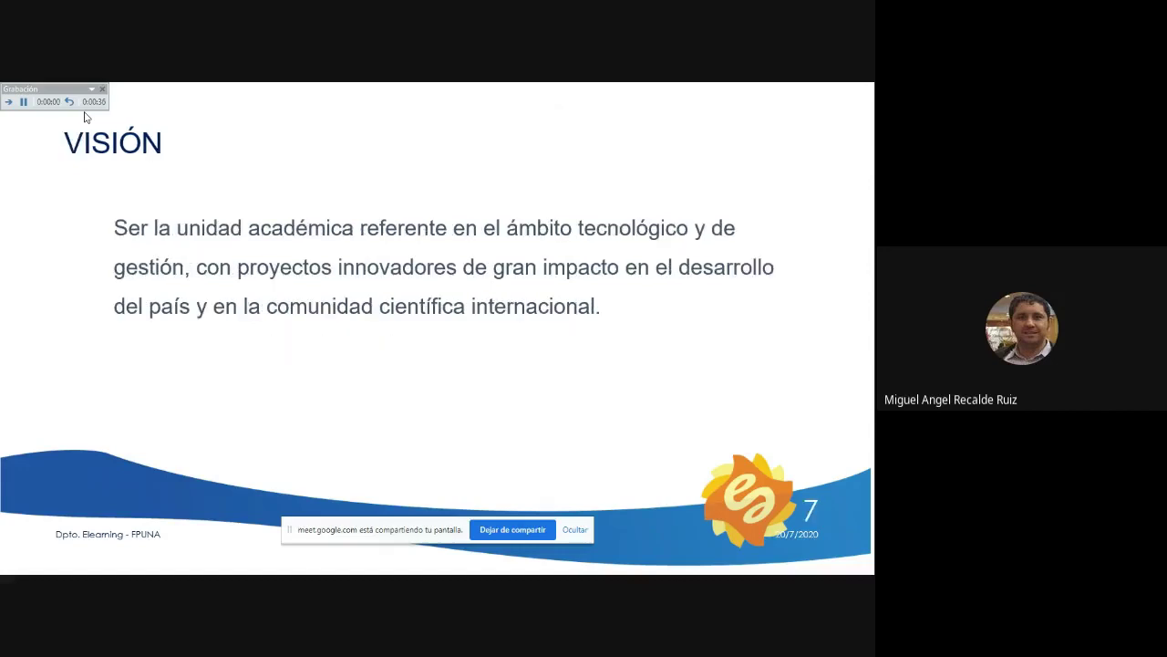
key(Right)
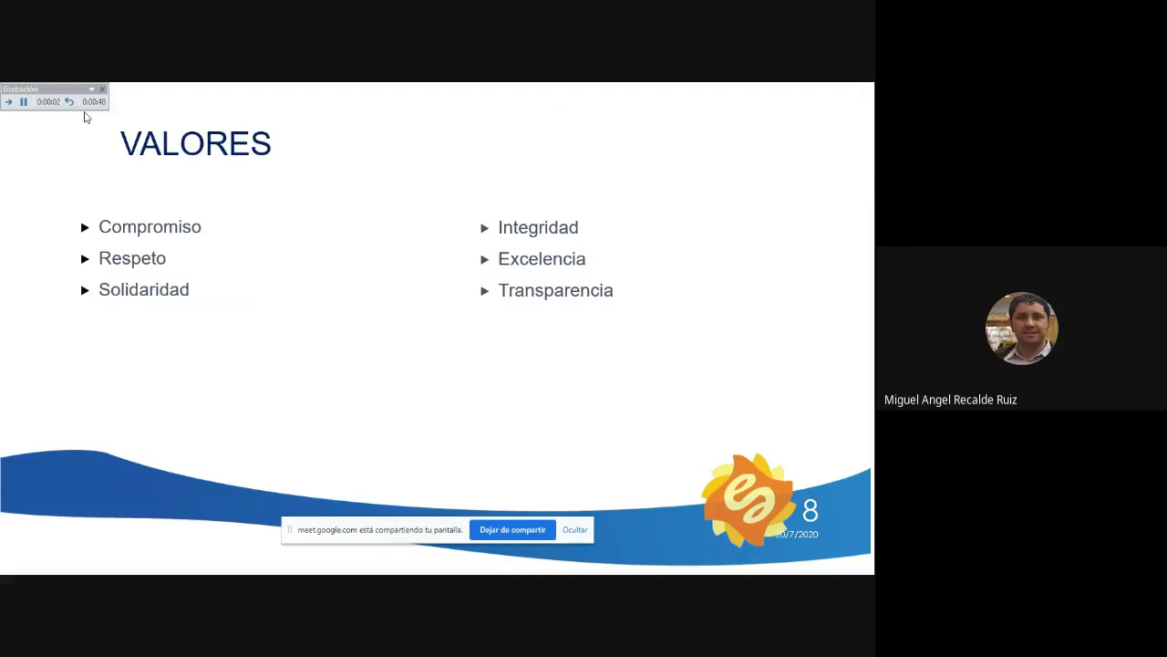
key(Right)
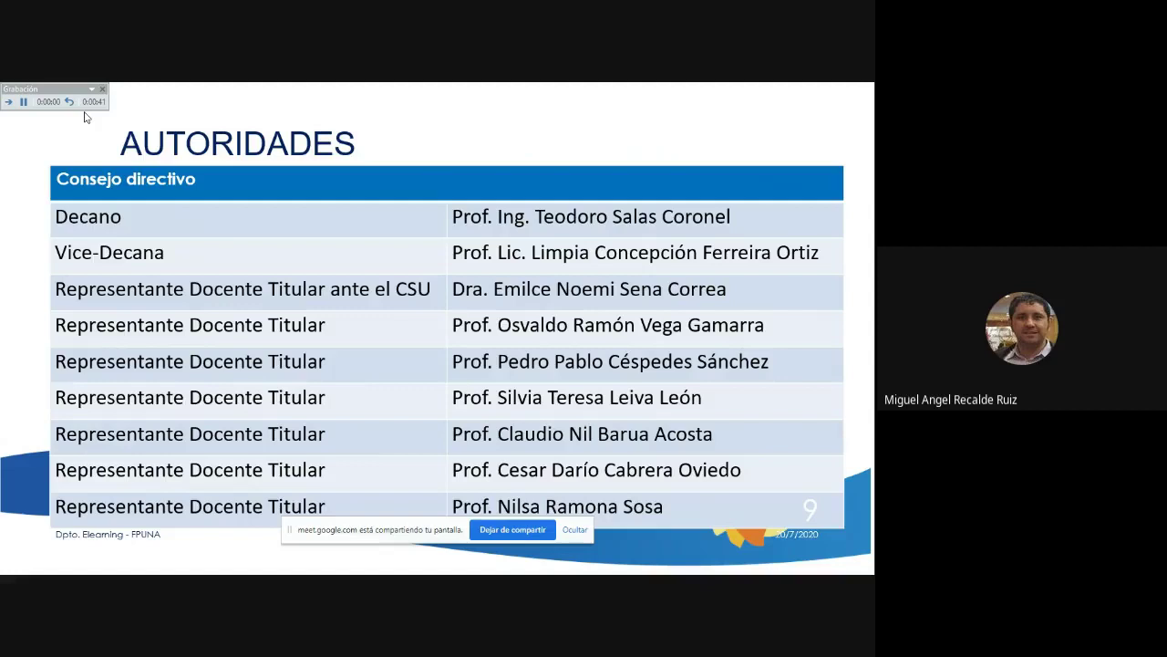
key(Right)
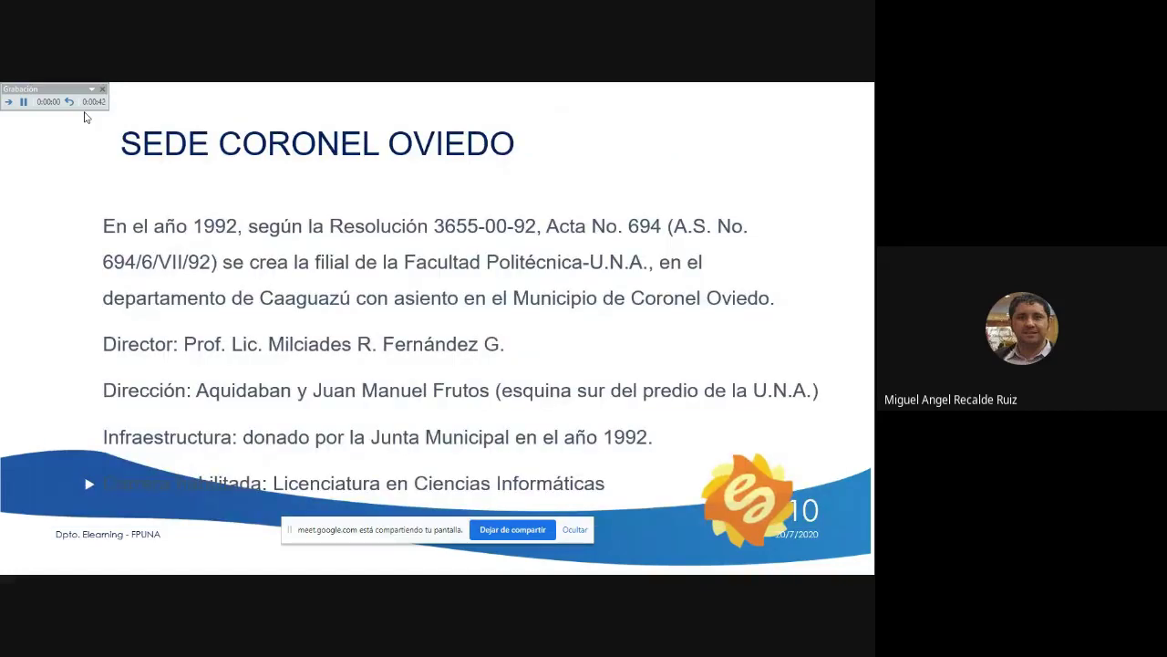
key(Right)
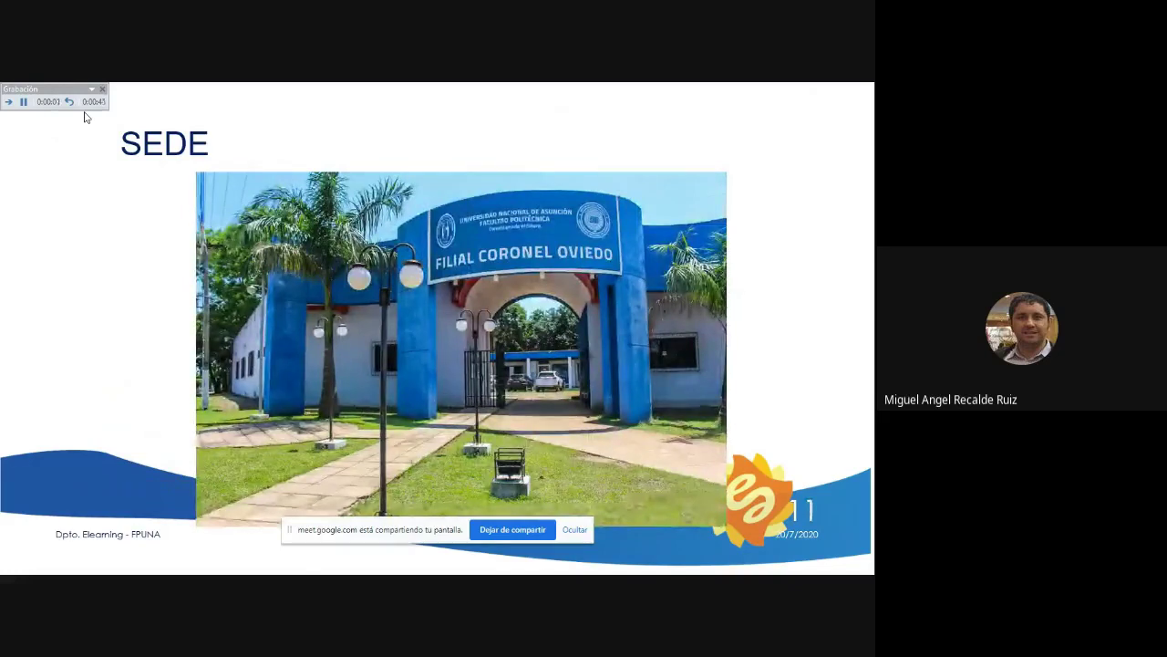
key(Right)
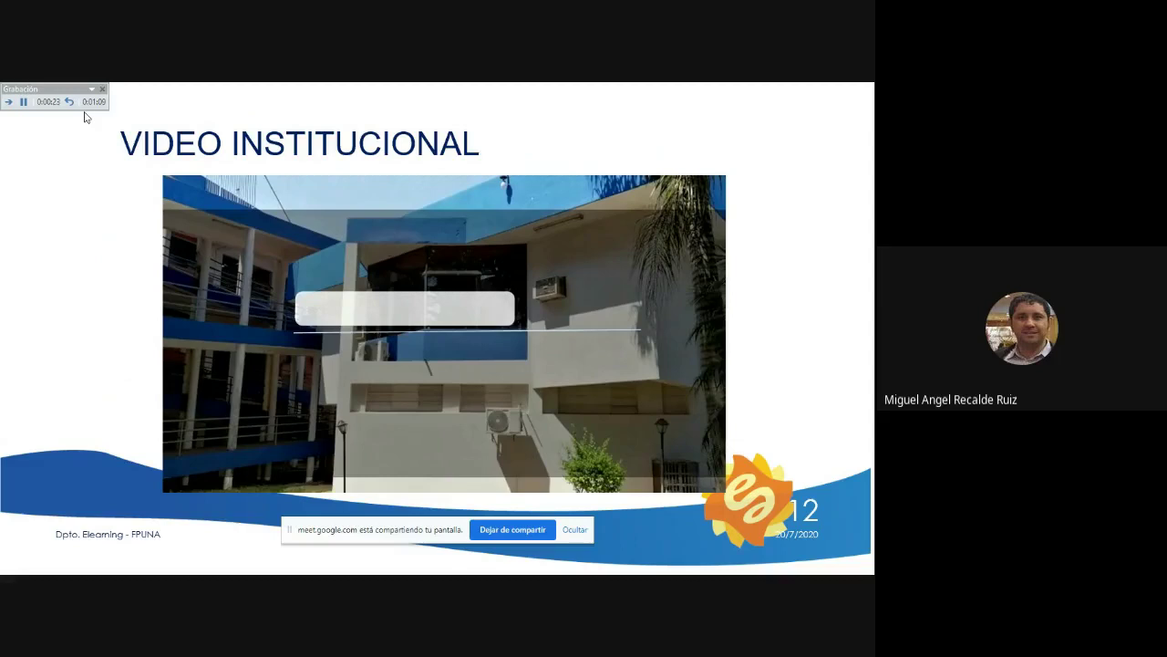
key(Right)
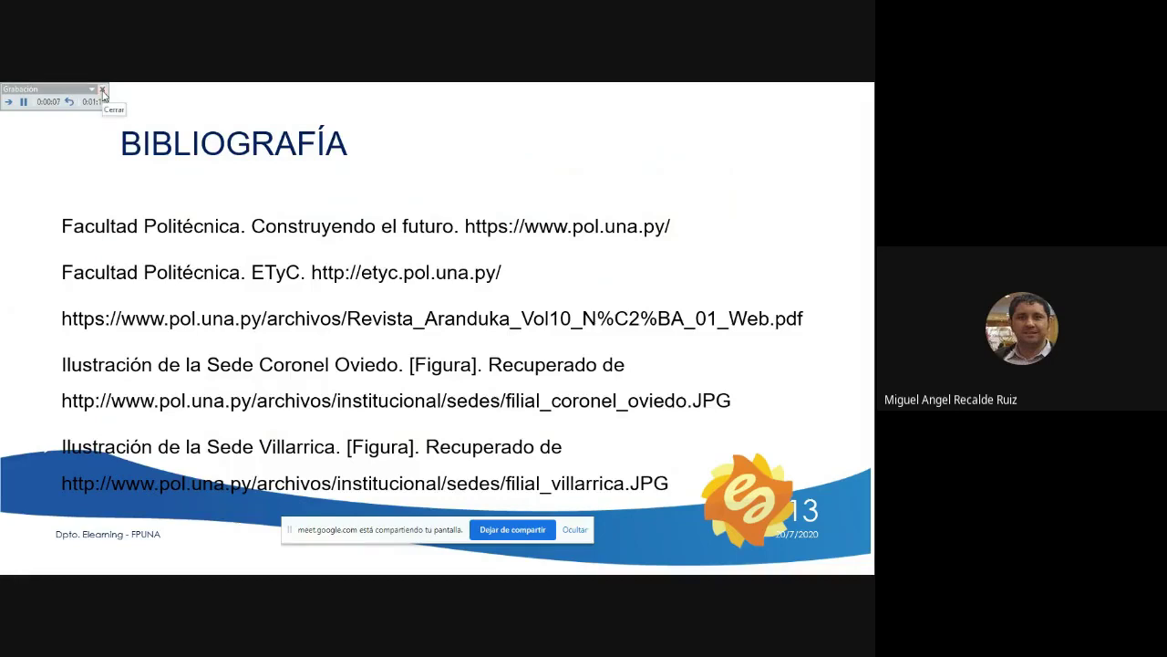
click(102, 92)
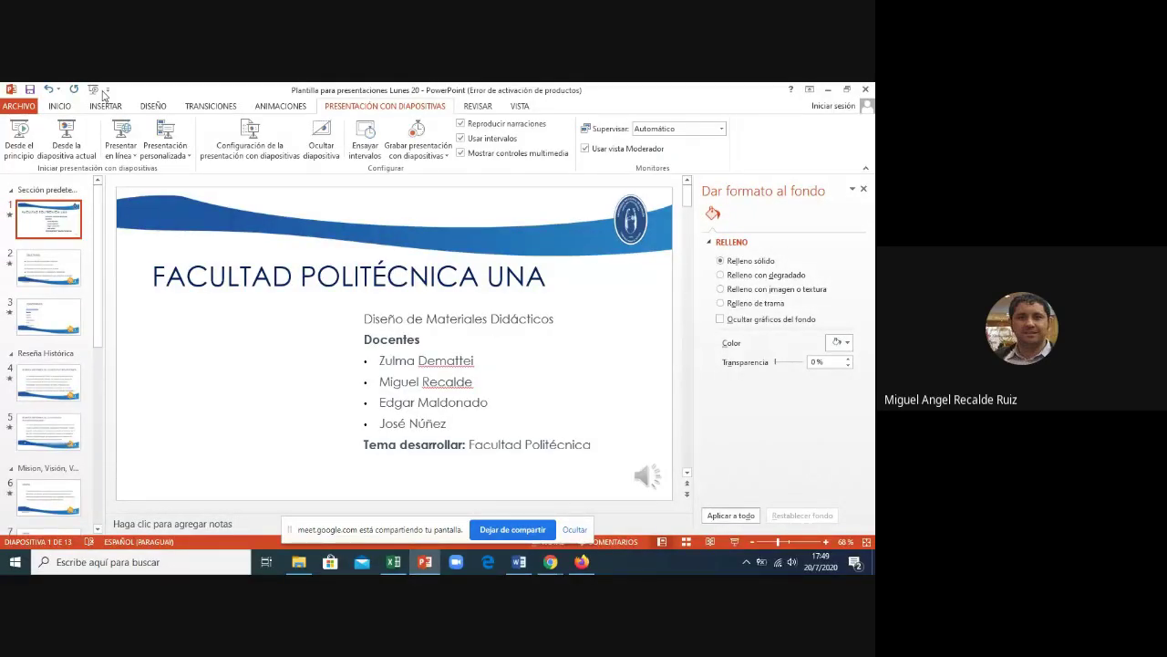
click(36, 271)
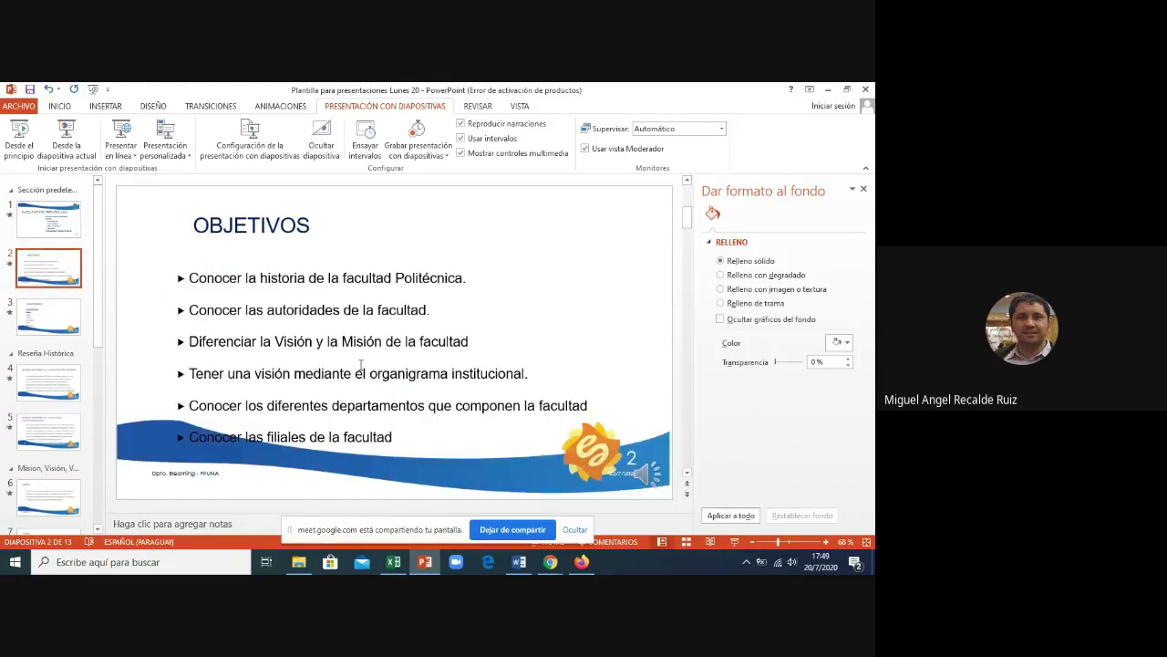
click(37, 222)
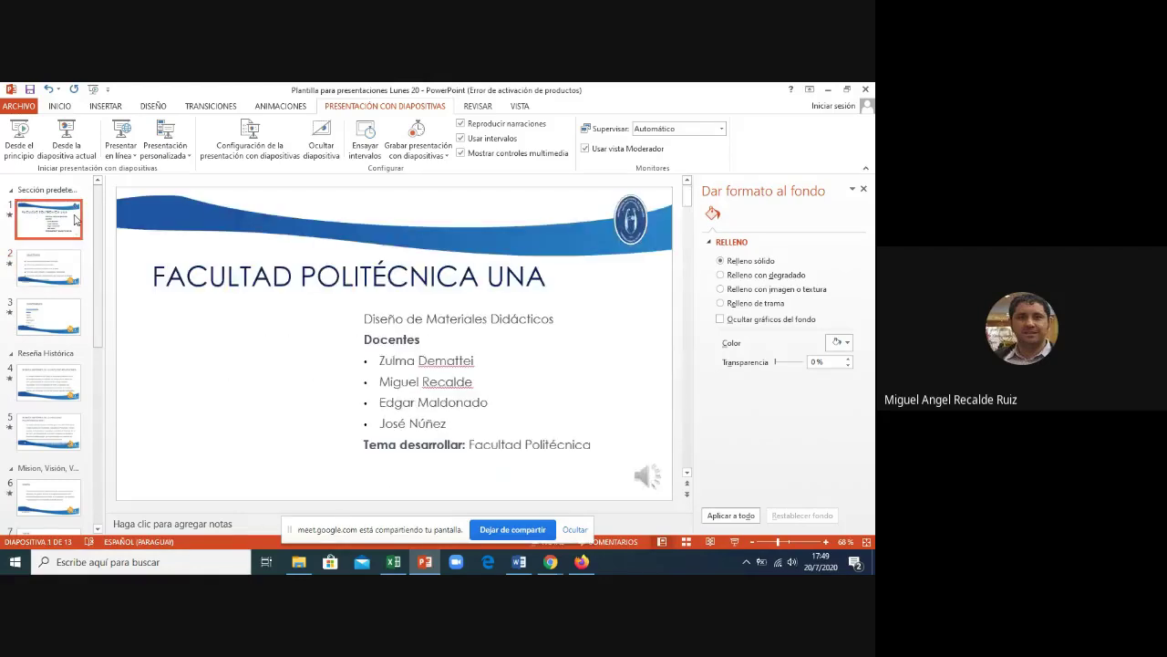
click(735, 542)
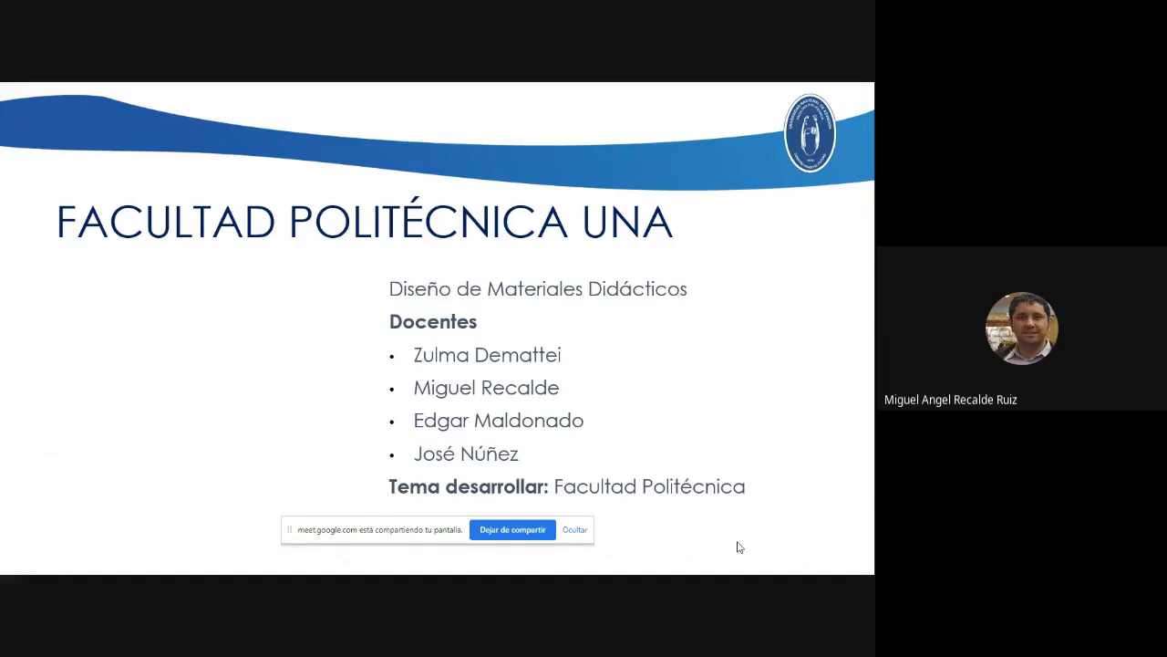
key(Escape)
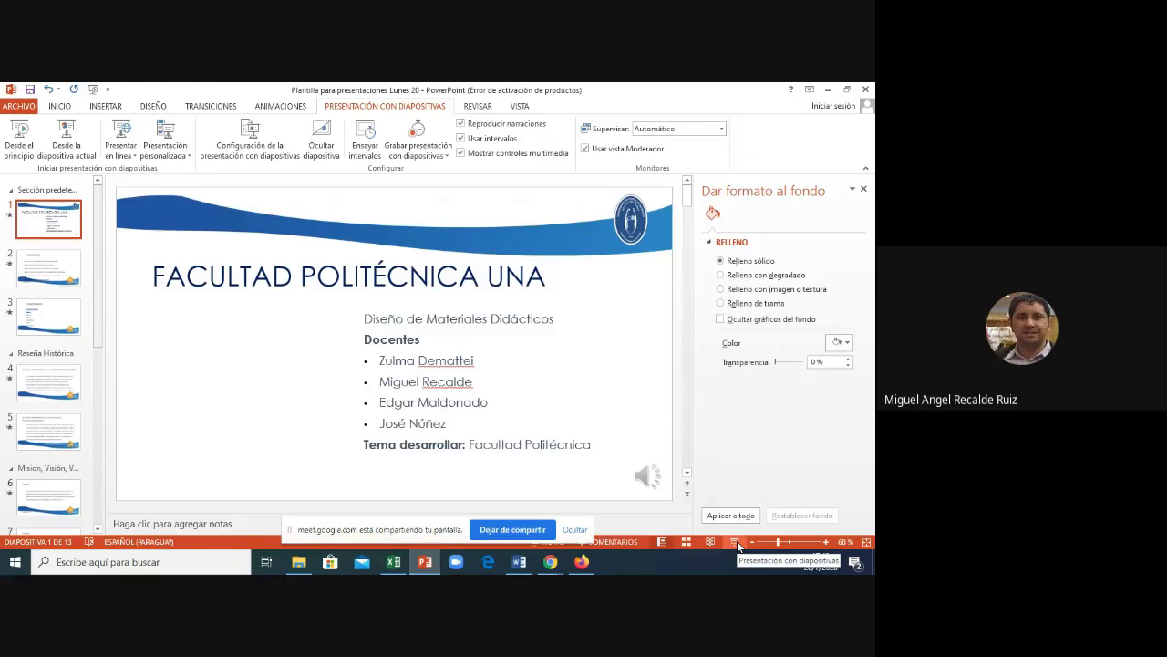
- Save the presentation to the PowerPoint folder with file type Video MPEG-4 as 'Plantilla para presentaciones Lunes 20'
click(20, 107)
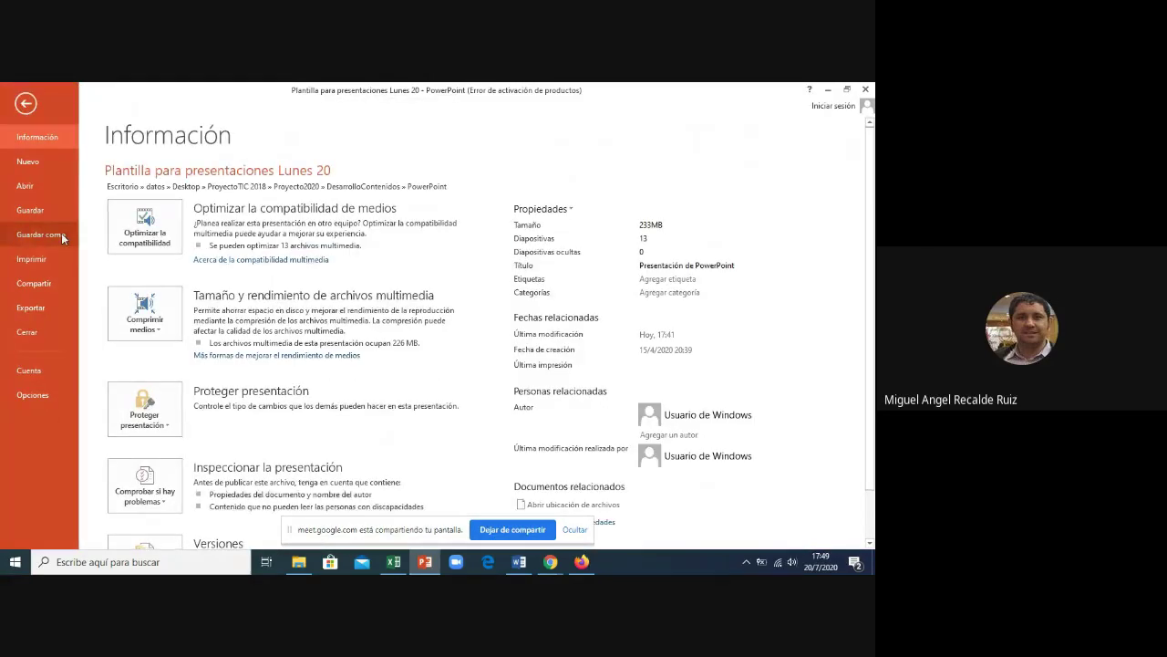
click(62, 235)
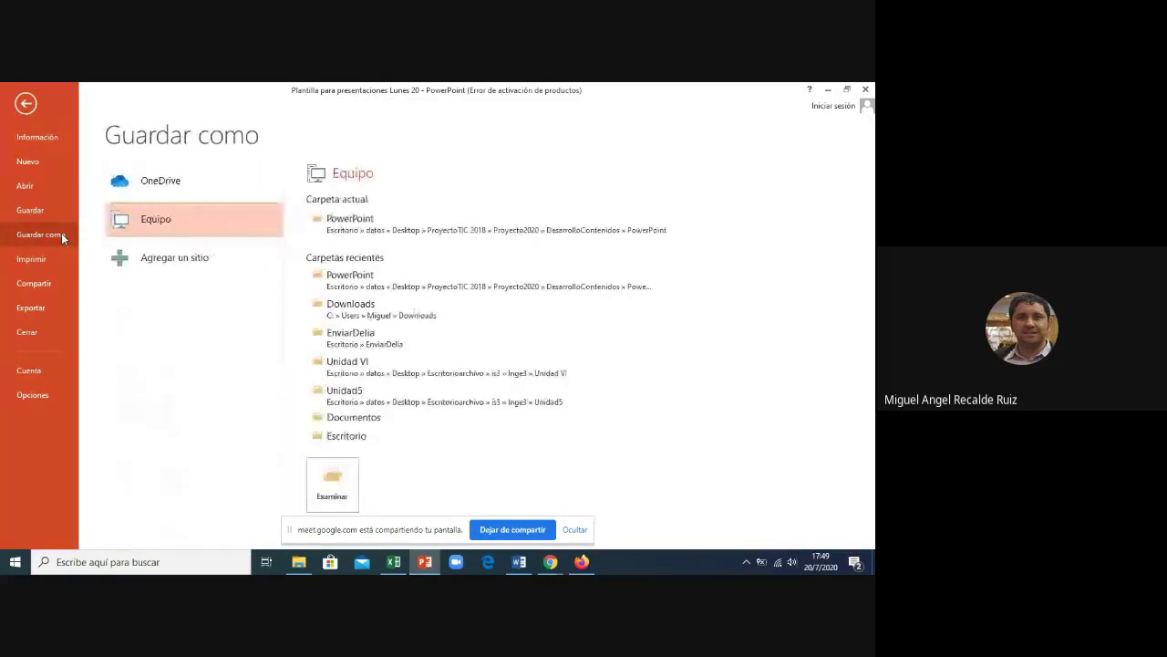
click(370, 220)
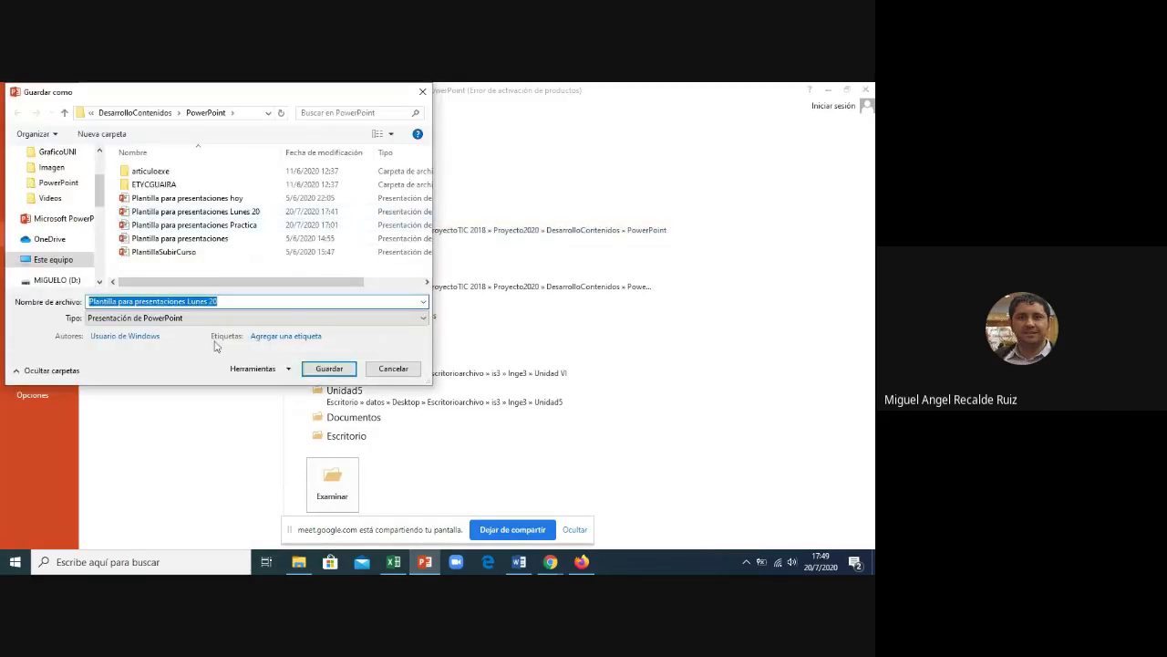
click(208, 318)
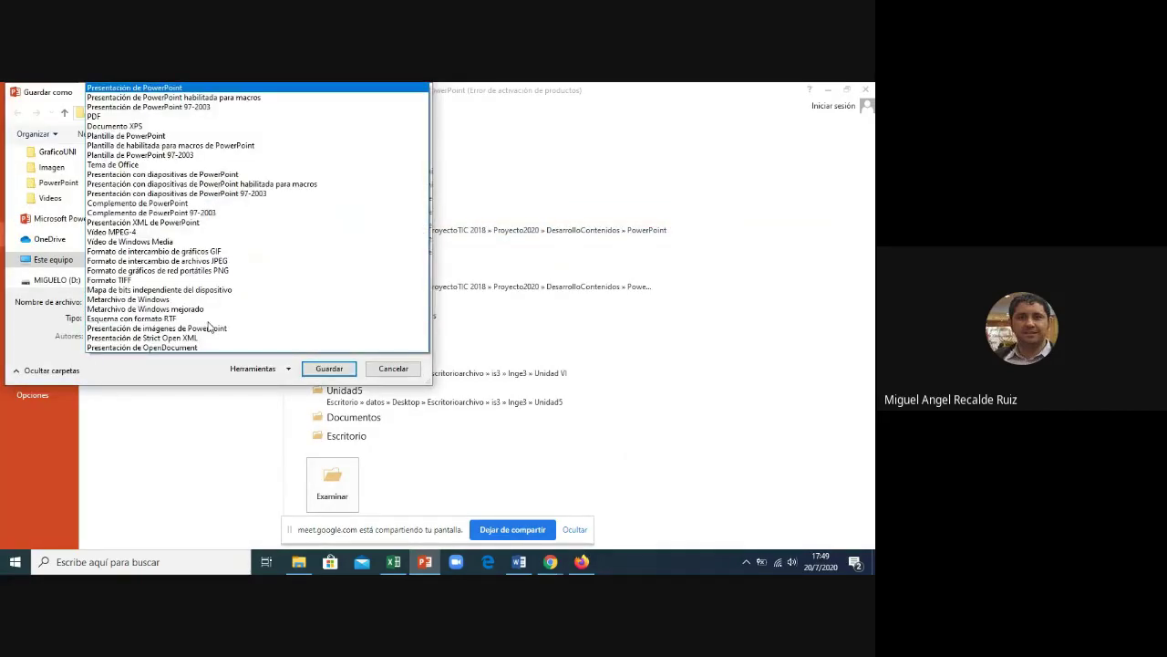
click(178, 234)
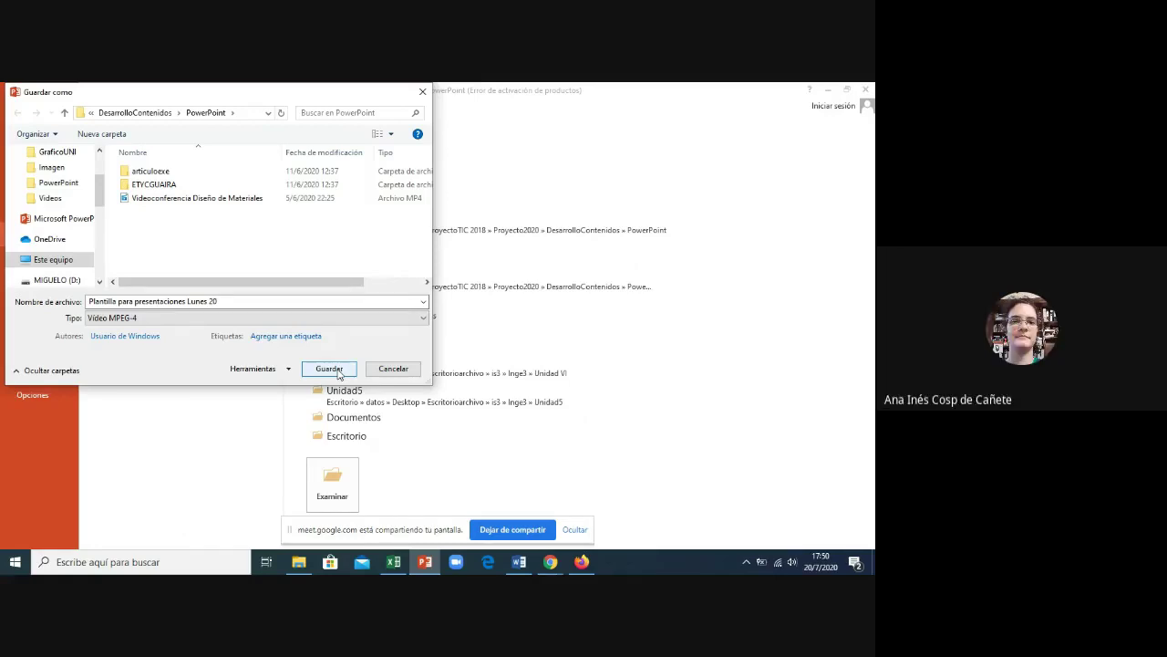
click(329, 369)
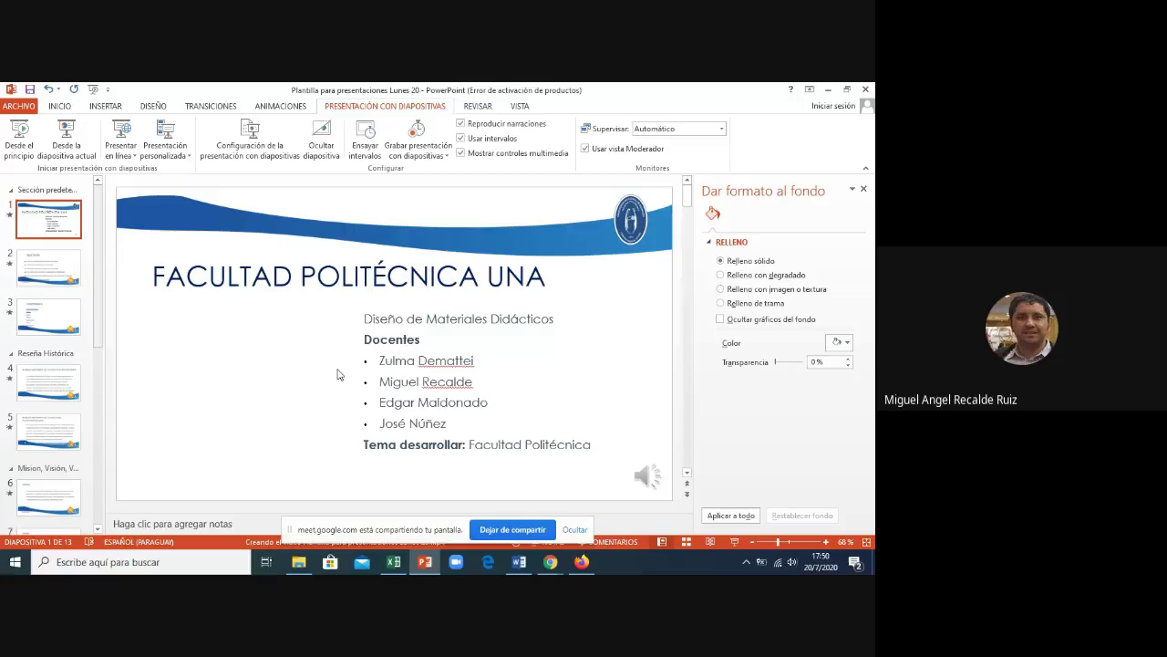
mouse_move(550, 562)
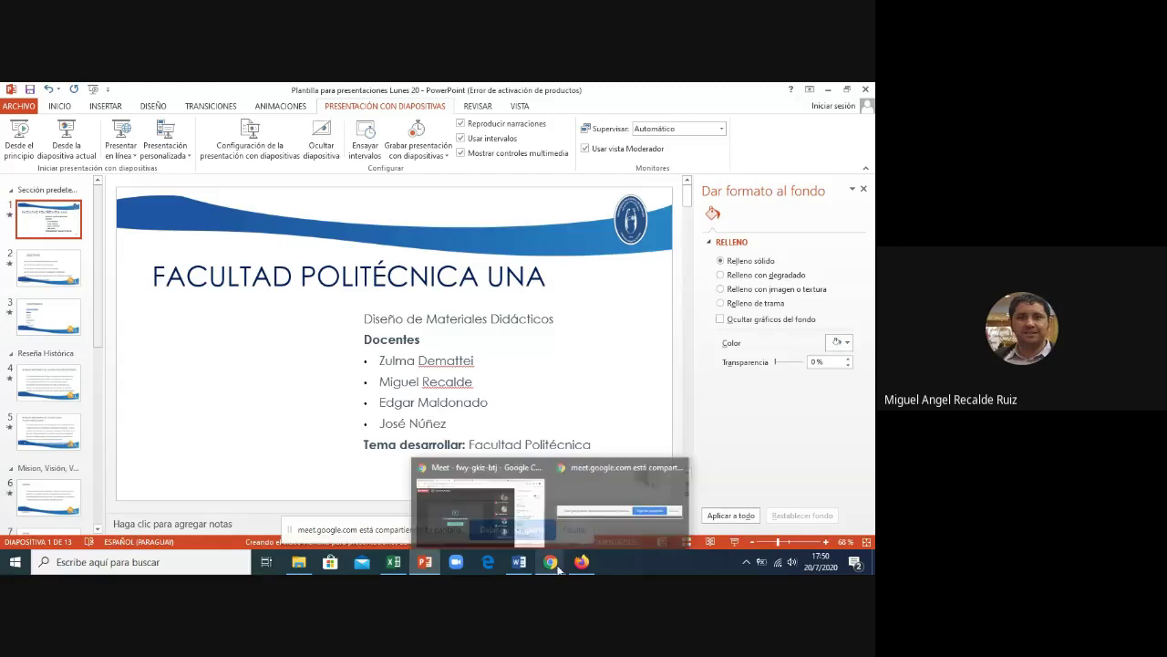
- Bring the Chrome Google Meet window back in front of PowerPoint
click(473, 535)
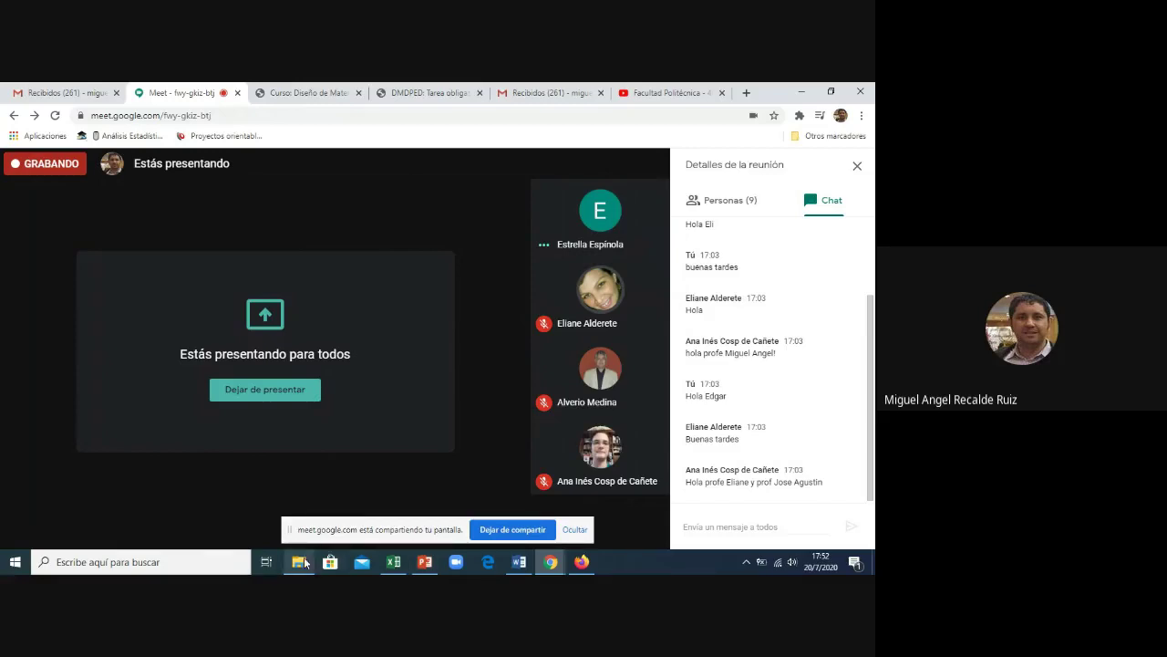
mouse_move(298, 562)
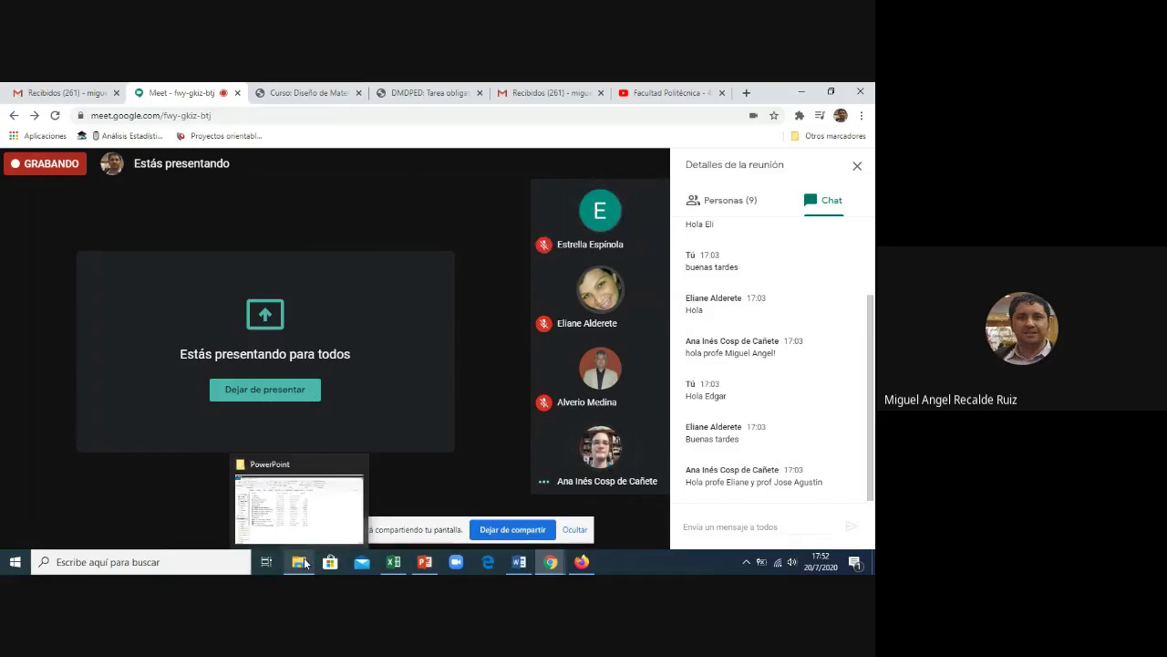
- Open Actividad Voluntaria Av4 (MR) from the Moodle course and follow Grupo A's Drive link
click(298, 95)
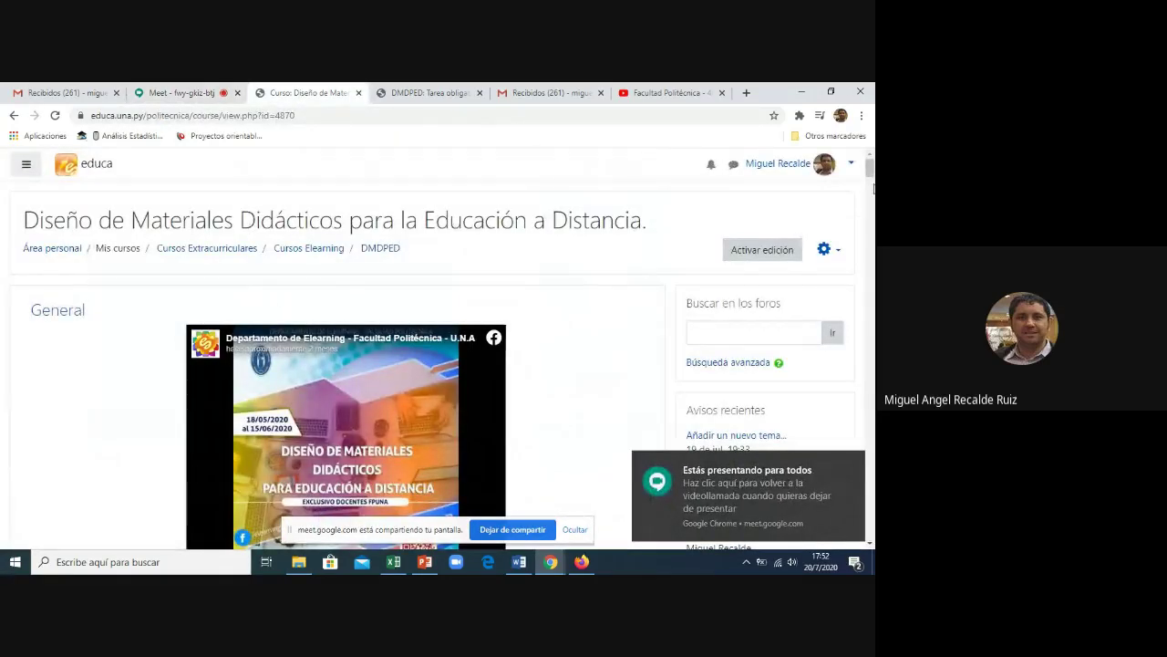
scroll(873, 175, down, 1)
drag(873, 175, 870, 368)
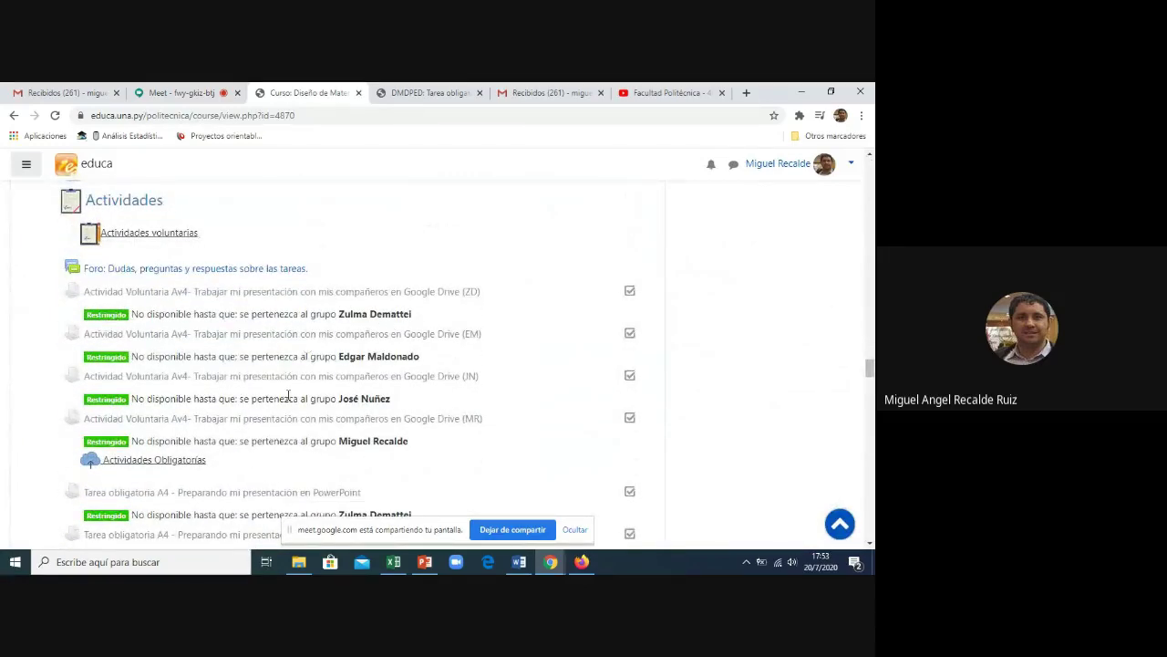
click(282, 426)
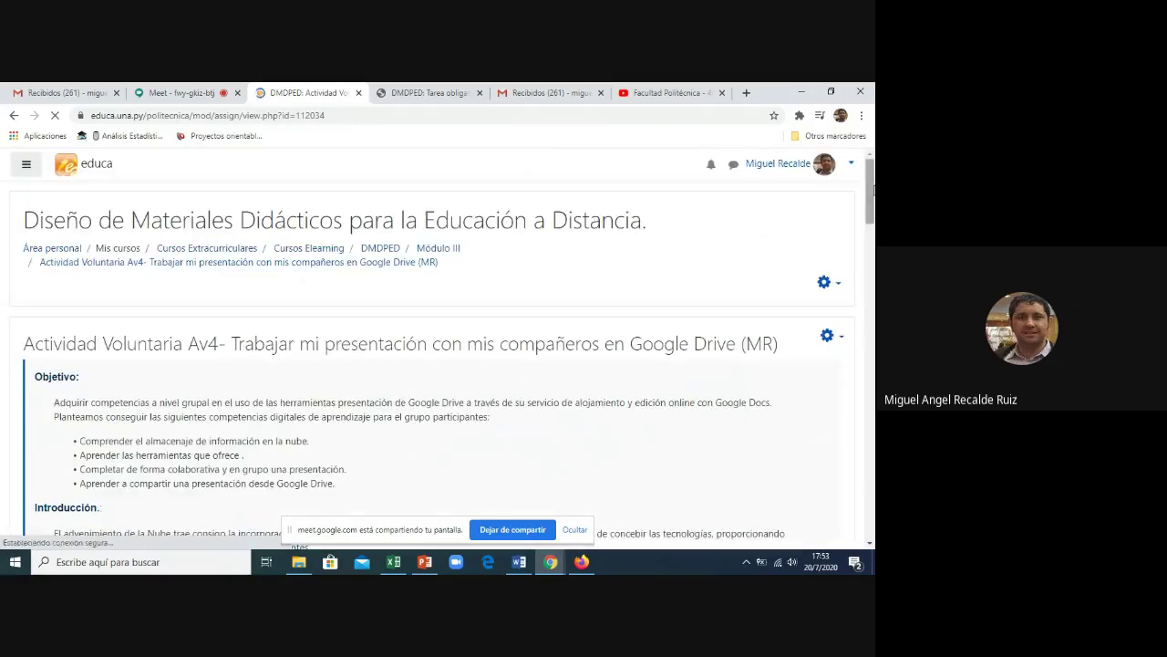
drag(872, 189, 872, 292)
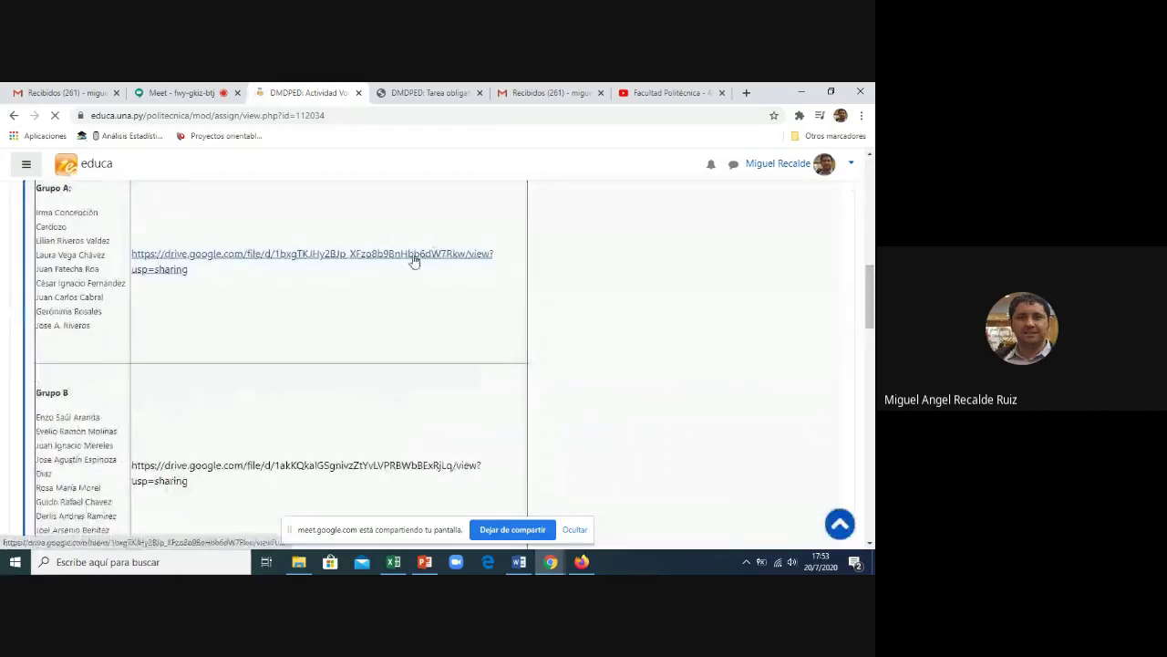
click(413, 255)
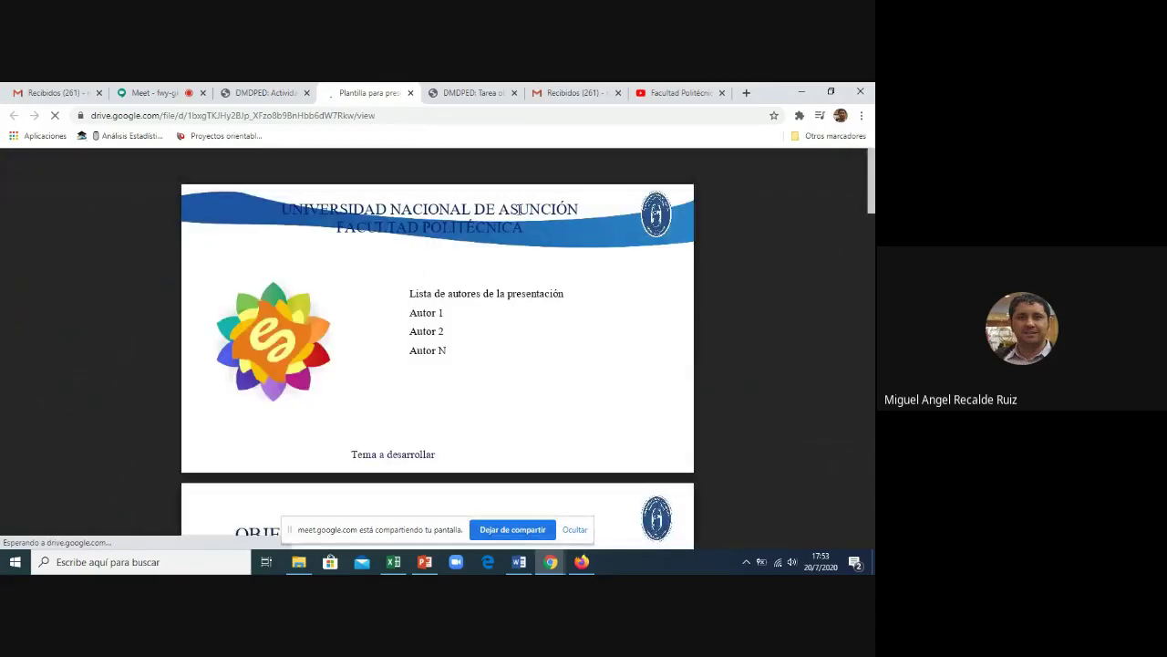
- Scroll through the slides of Plantilla para presentacionesRMG1.pptx in the Drive preview
scroll(438, 346, down, 2)
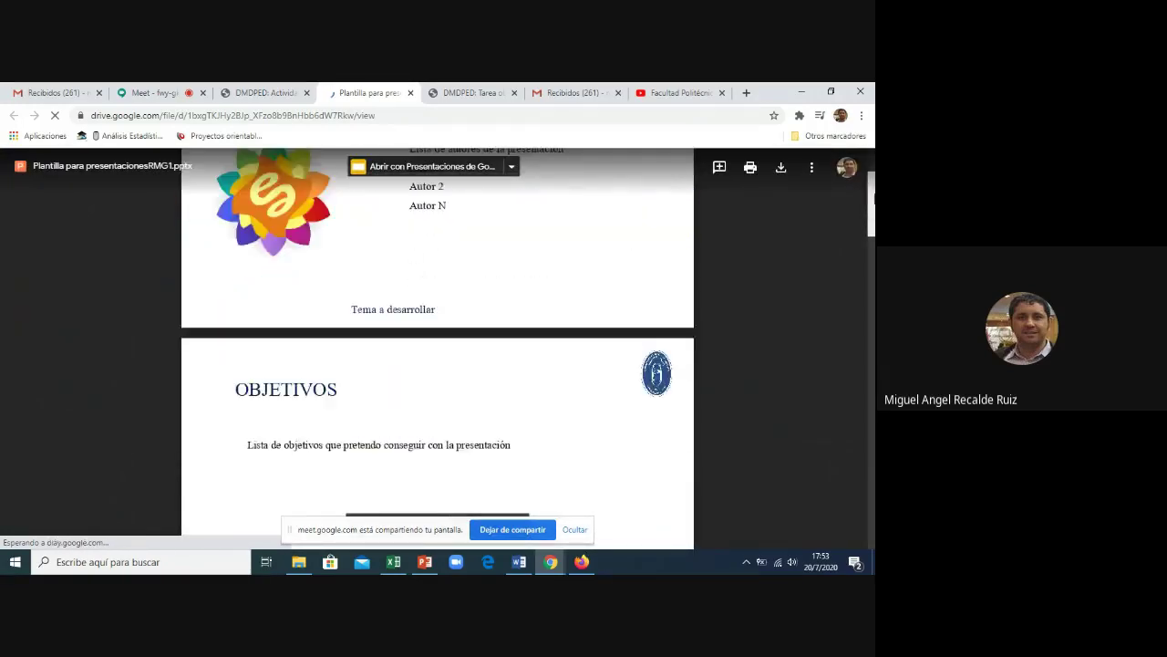
scroll(438, 347, down, 3)
scroll(438, 347, up, 2)
scroll(437, 346, up, 5)
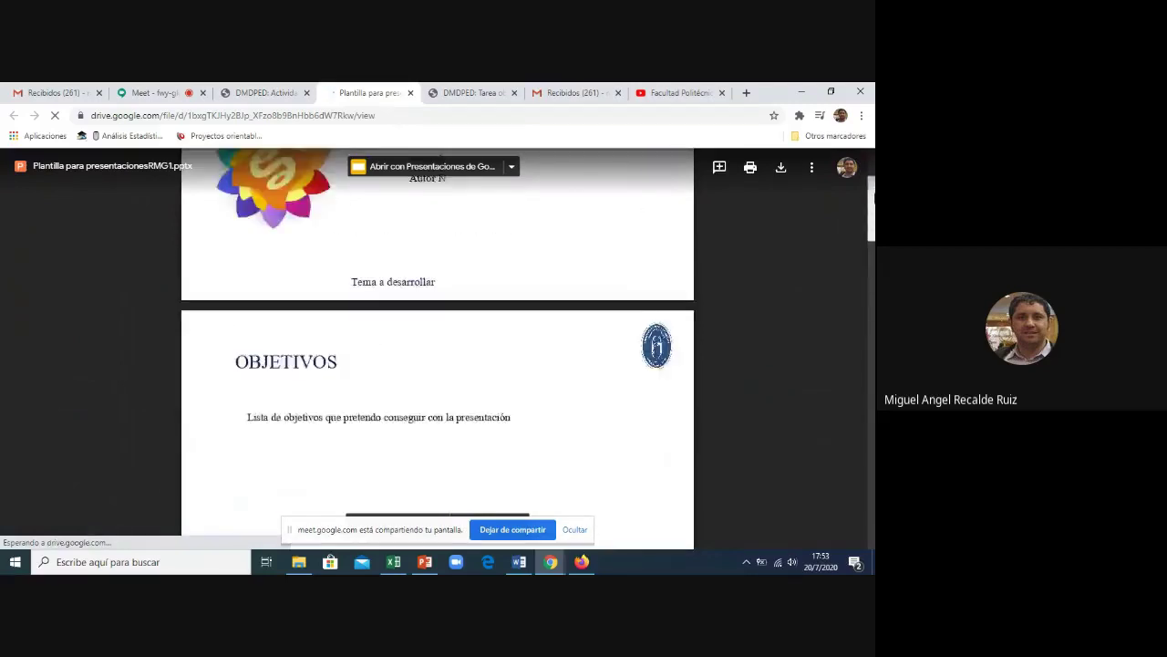
scroll(438, 346, up, 1)
scroll(438, 346, up, 1)
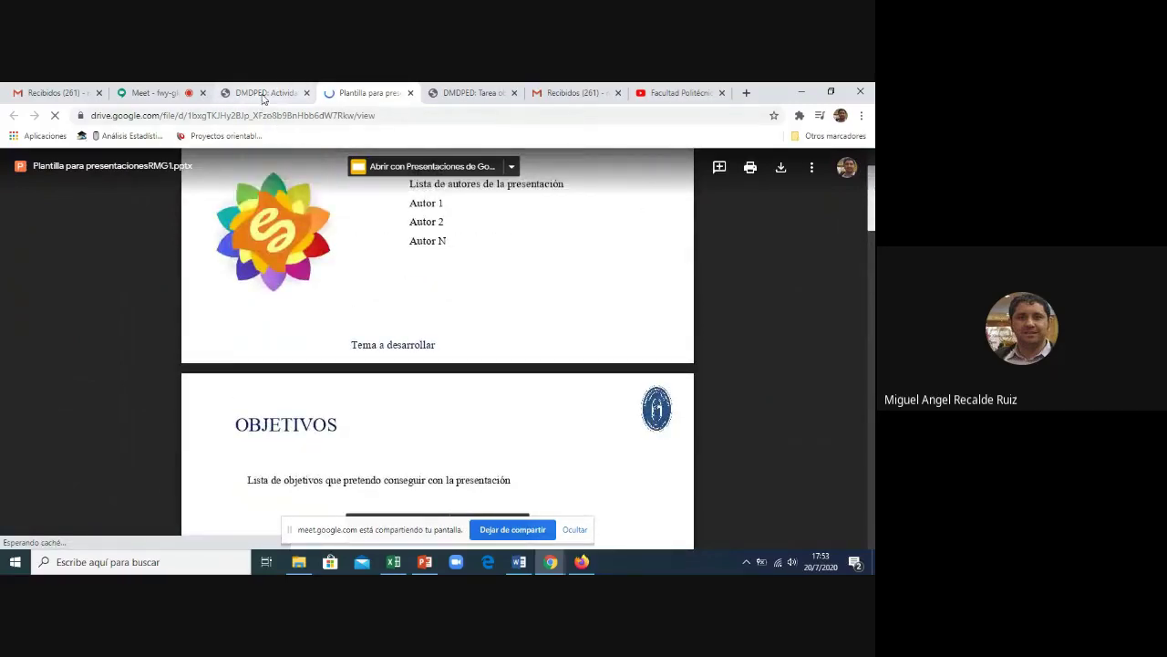
- Open Grupo B's Drive presentation from the activity page and list the apps that can open it
click(262, 95)
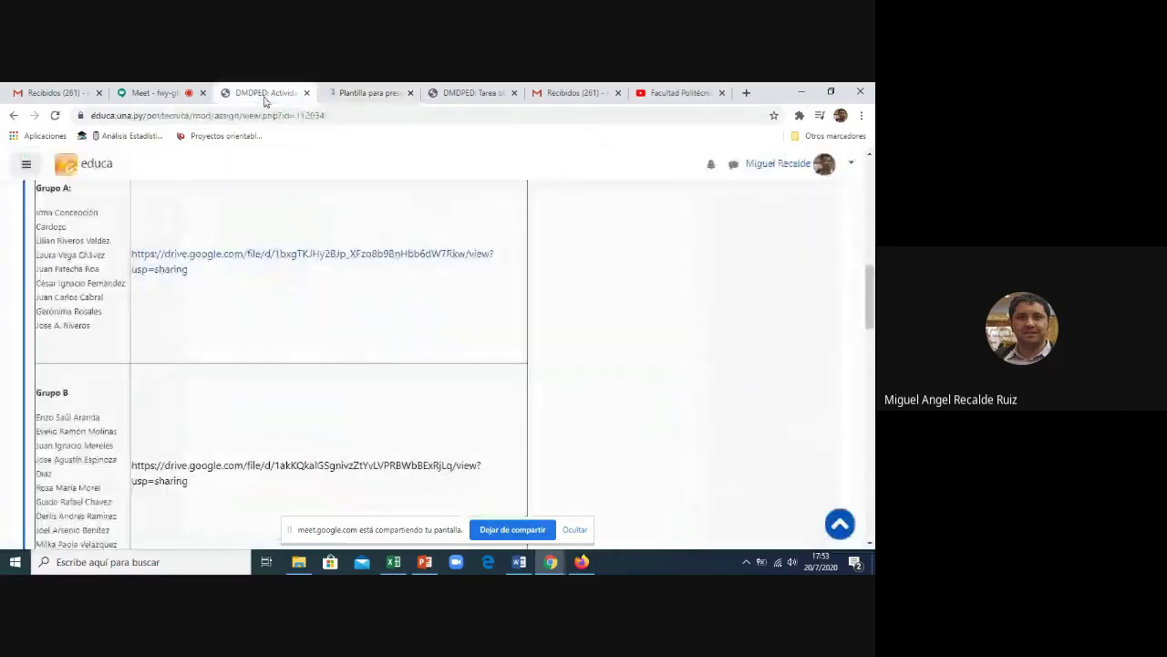
click(304, 470)
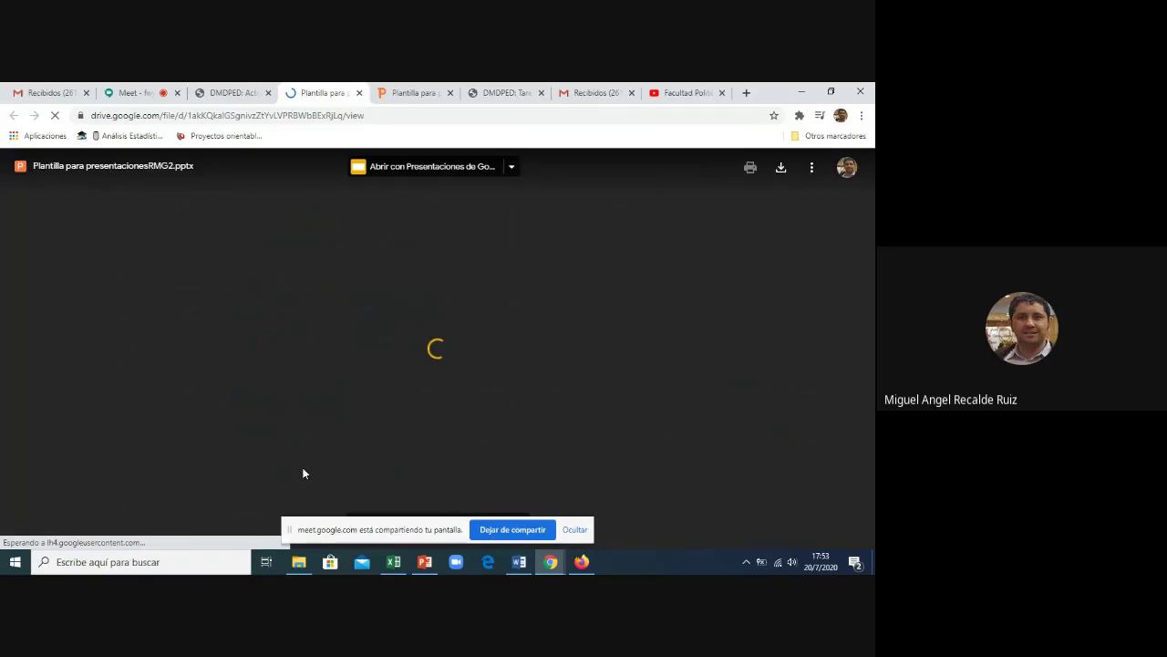
drag(871, 189, 871, 287)
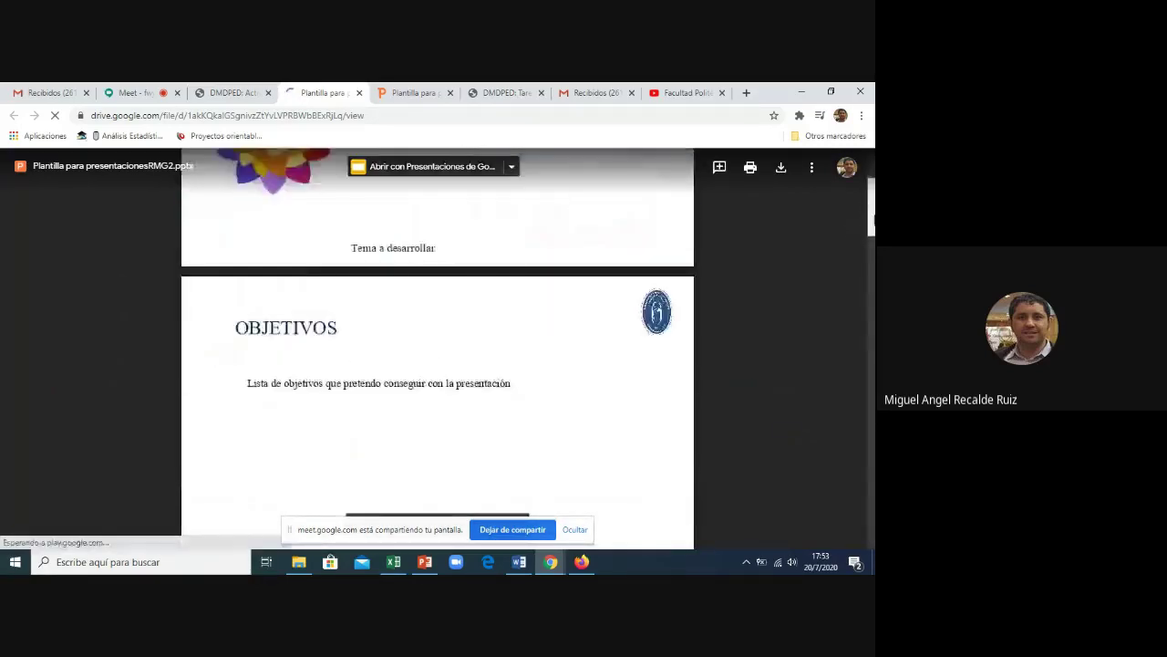
scroll(417, 234, down, 2)
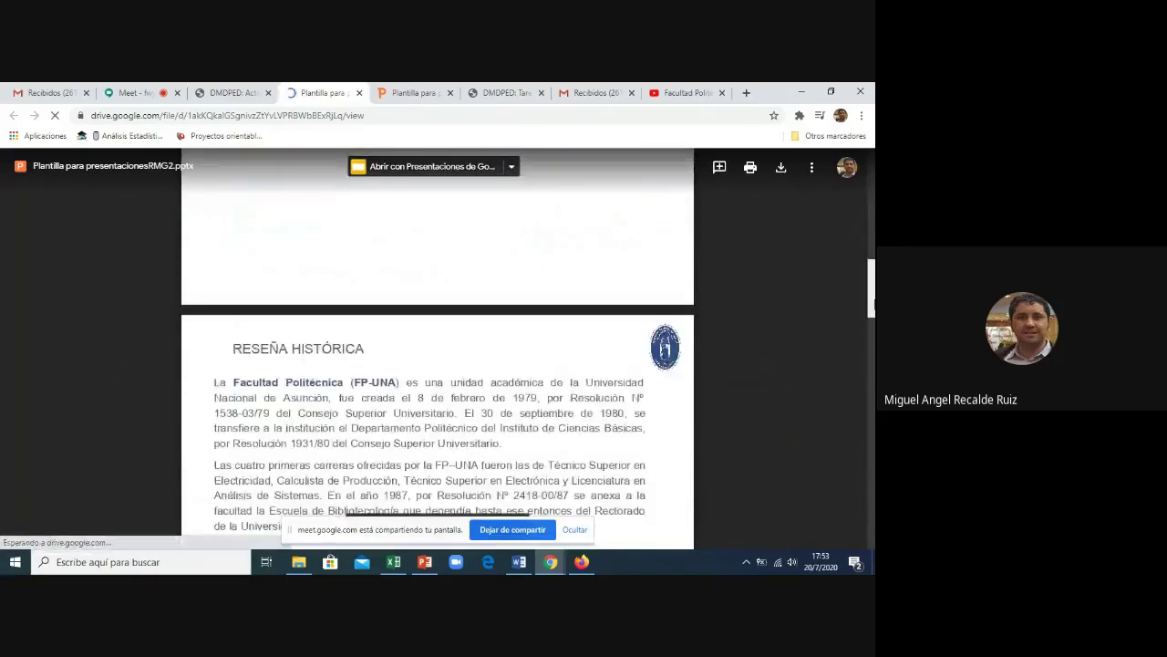
scroll(417, 234, down, 2)
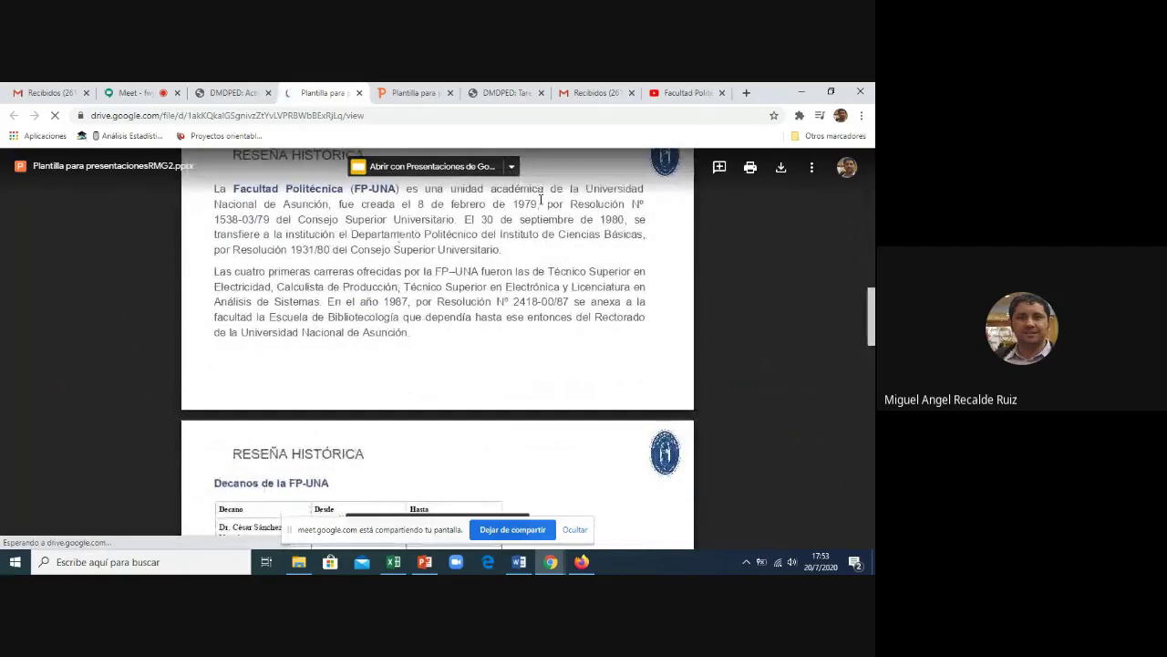
click(512, 170)
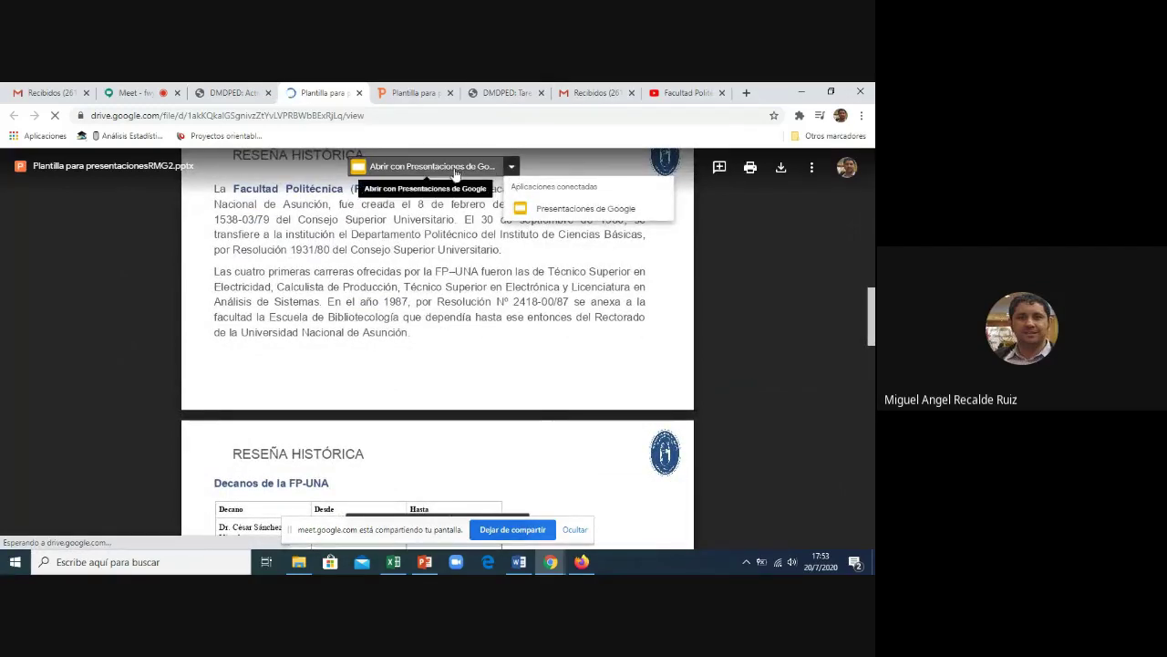
- Open the file in Presentaciones de Google, then return to the Meet tab
click(563, 209)
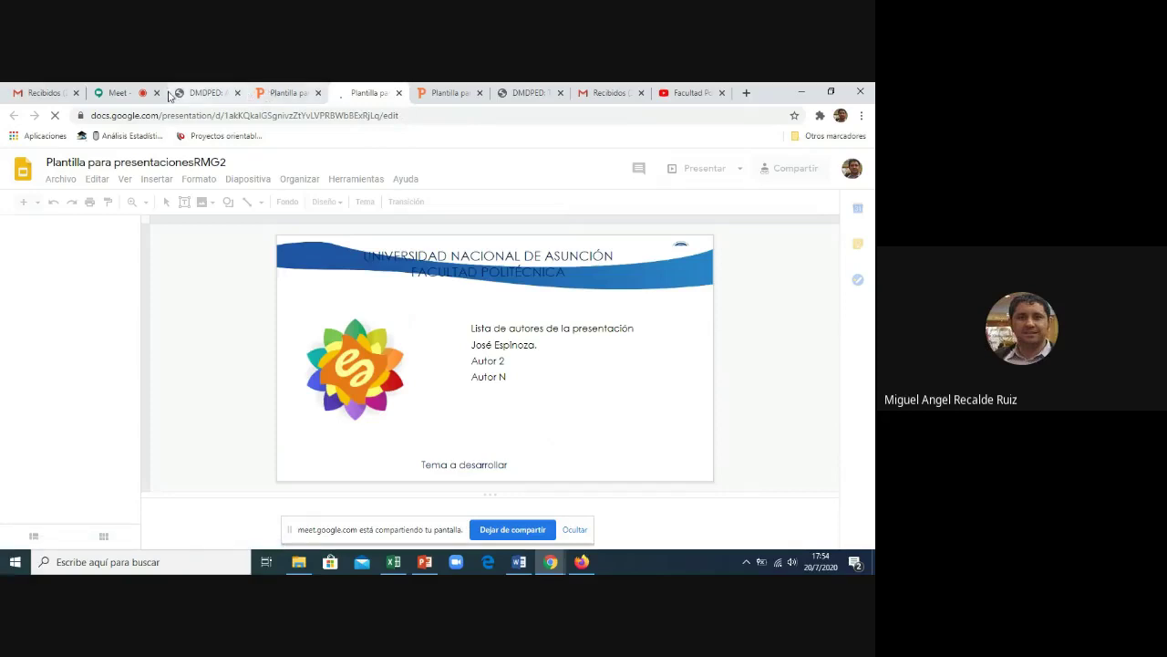
click(116, 93)
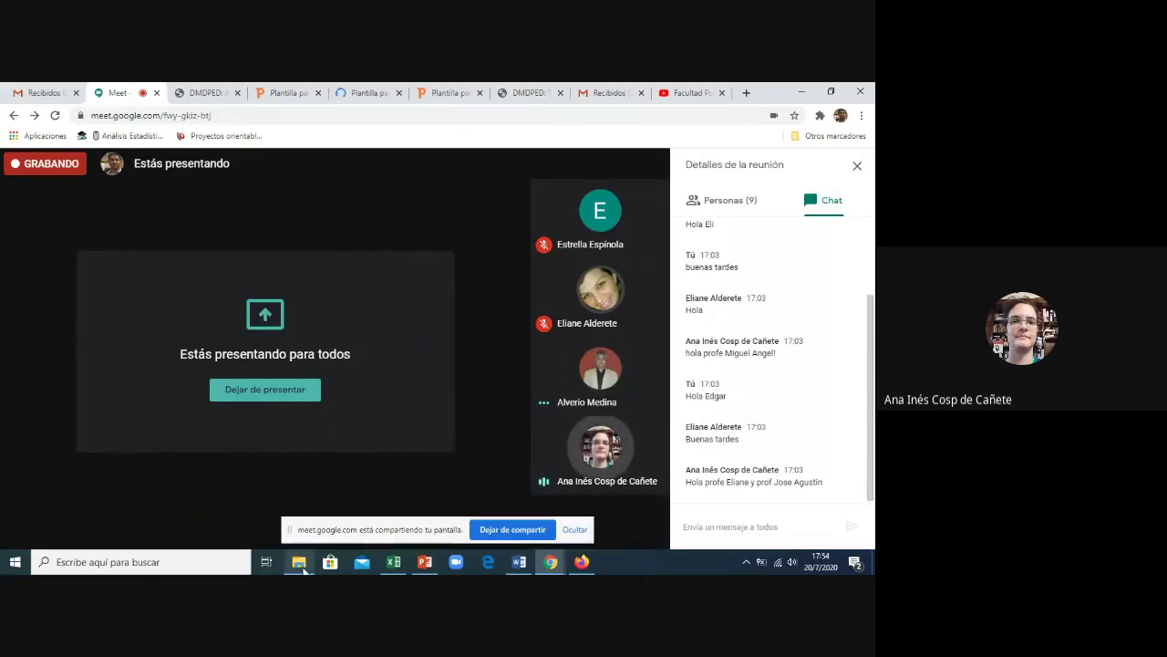
mouse_move(298, 562)
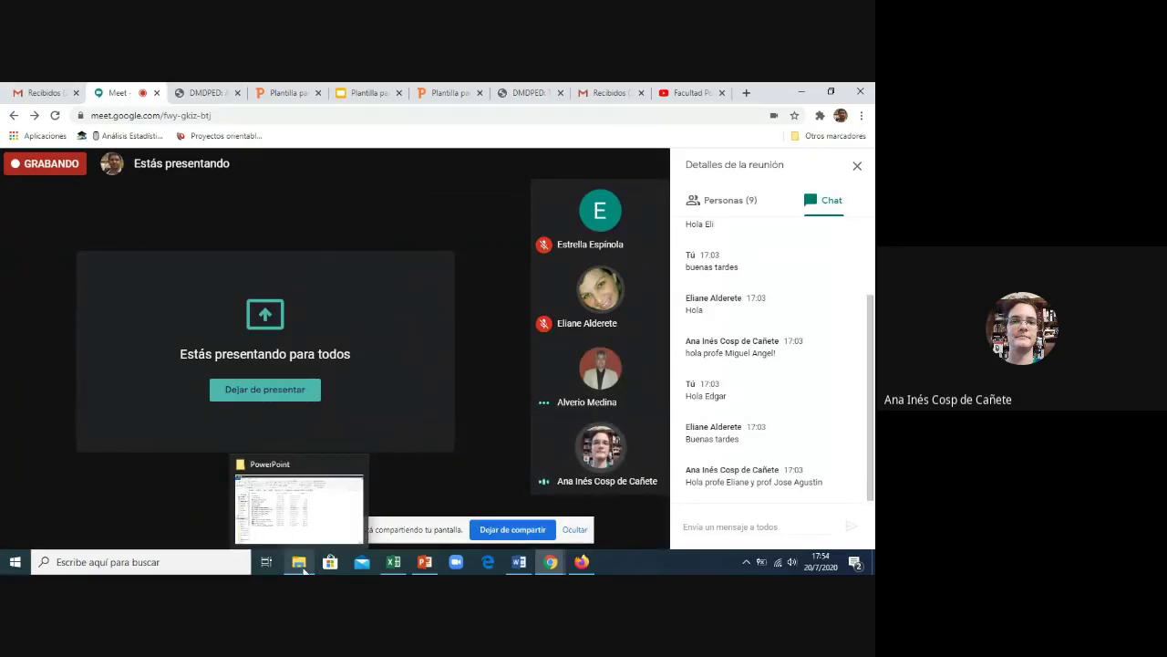
click(300, 563)
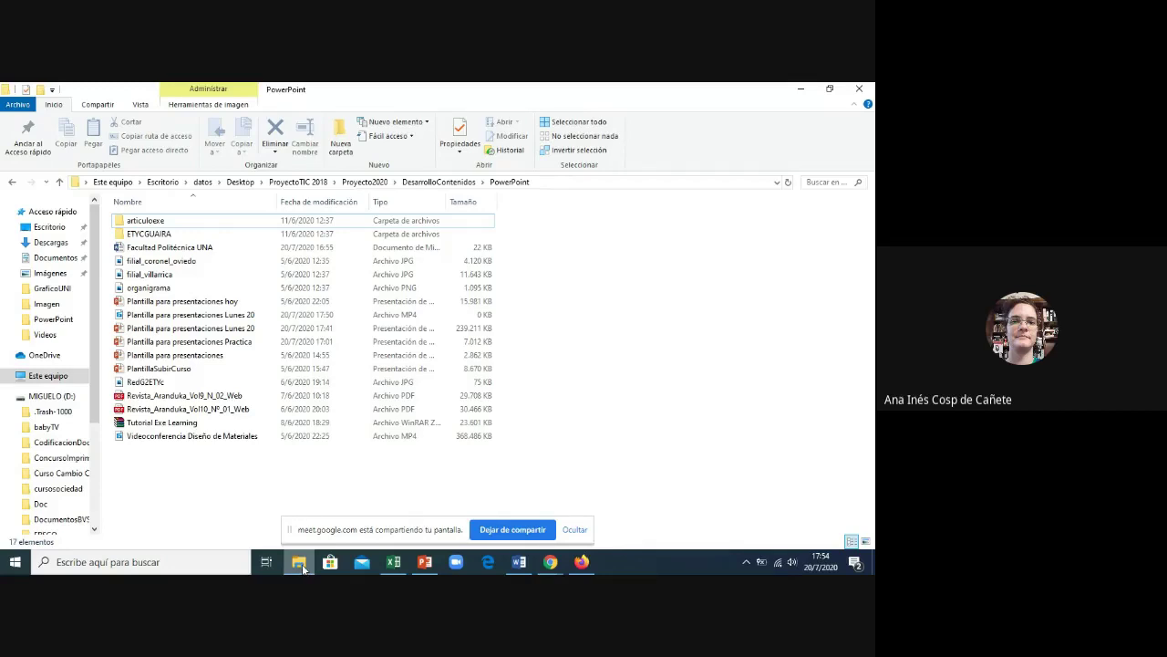
click(301, 564)
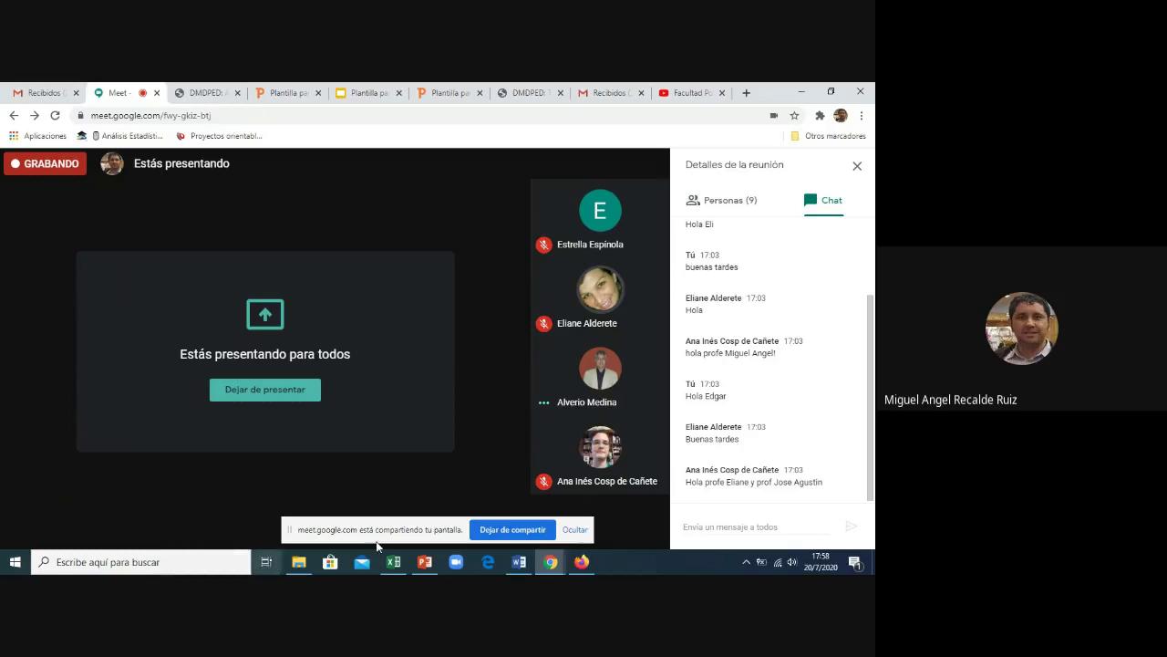
click(423, 558)
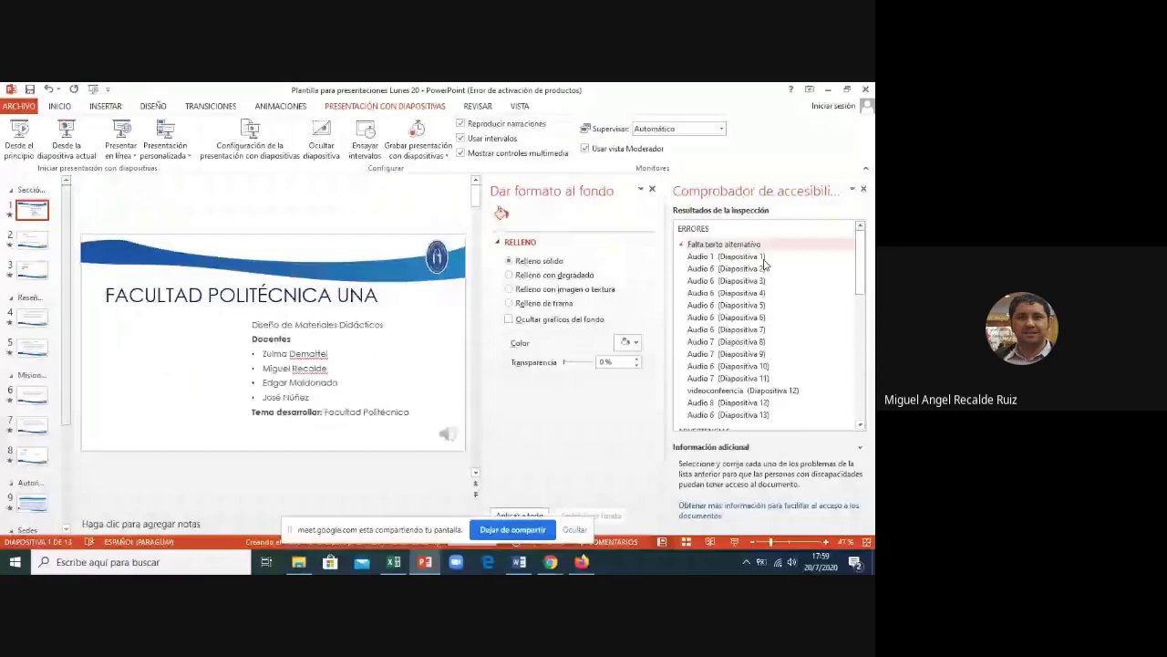
click(757, 259)
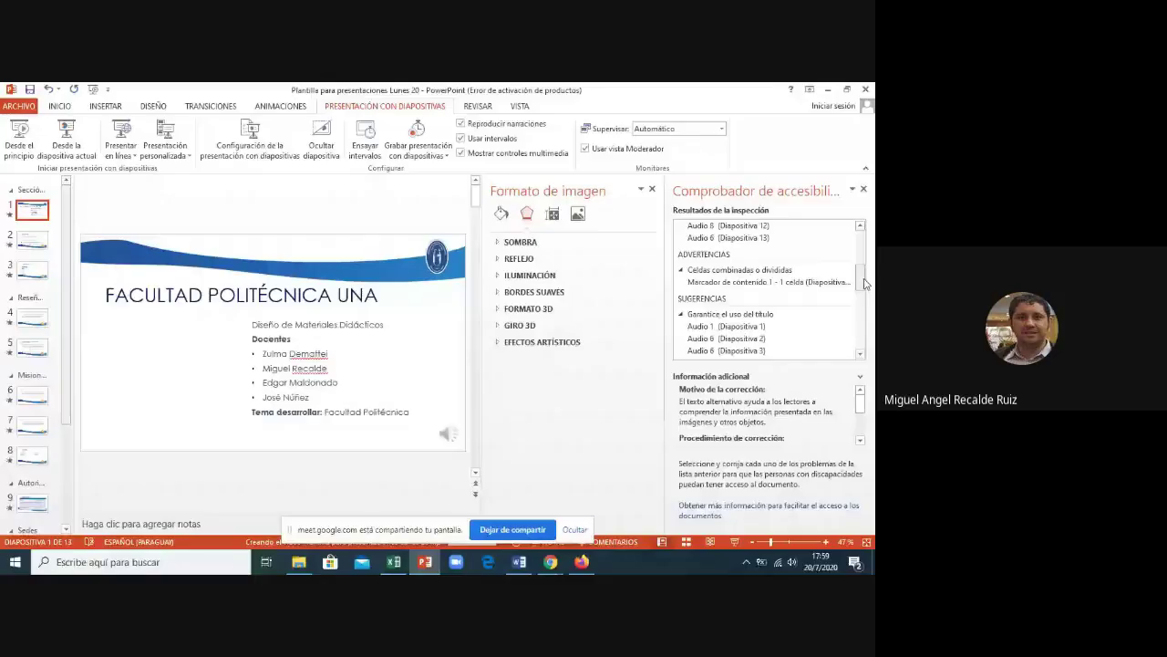
mouse_move(704, 254)
click(740, 228)
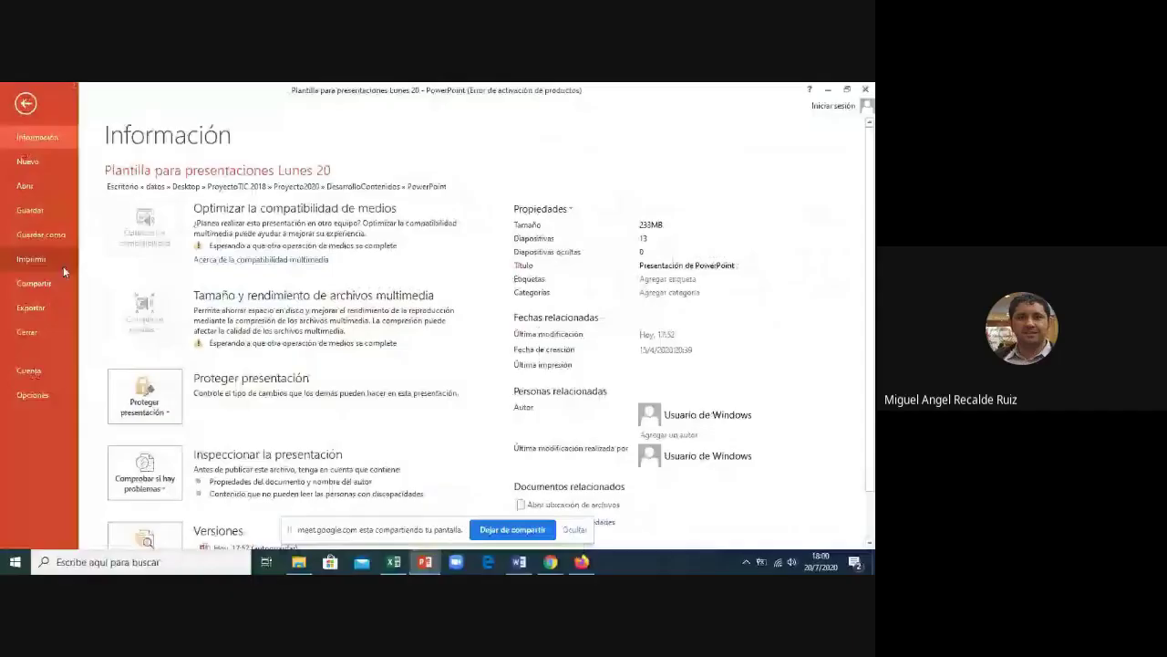
- Set up Save As to the PowerPoint folder as PDF named 'Plantilla para presentaciones Practica'
click(46, 234)
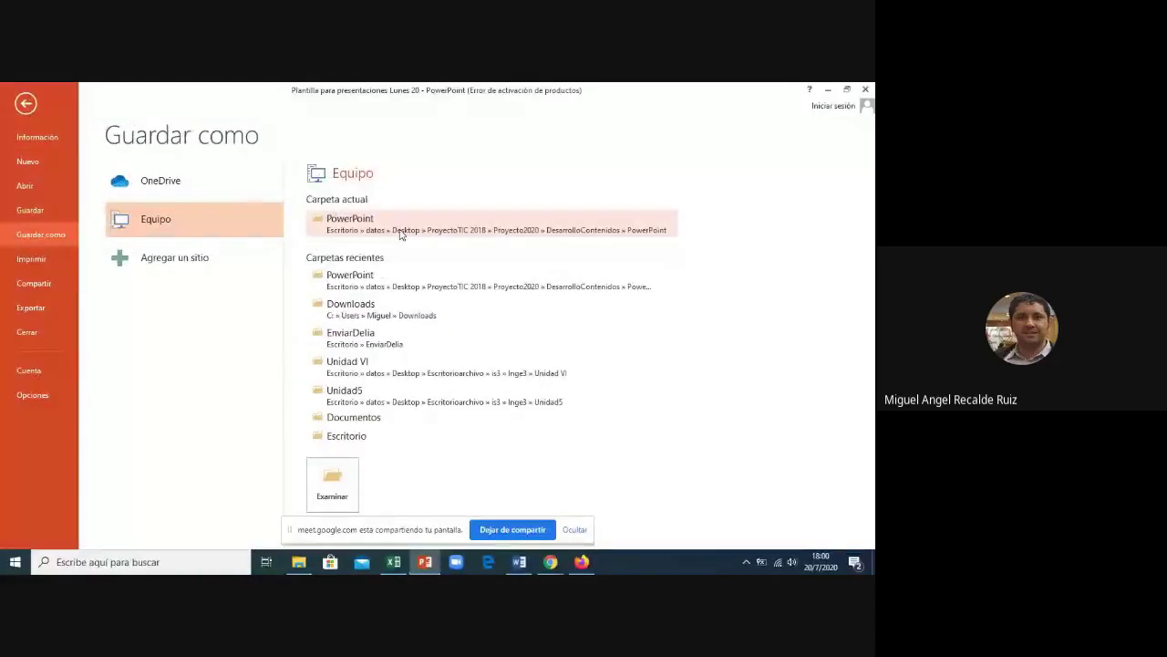
click(399, 234)
click(274, 319)
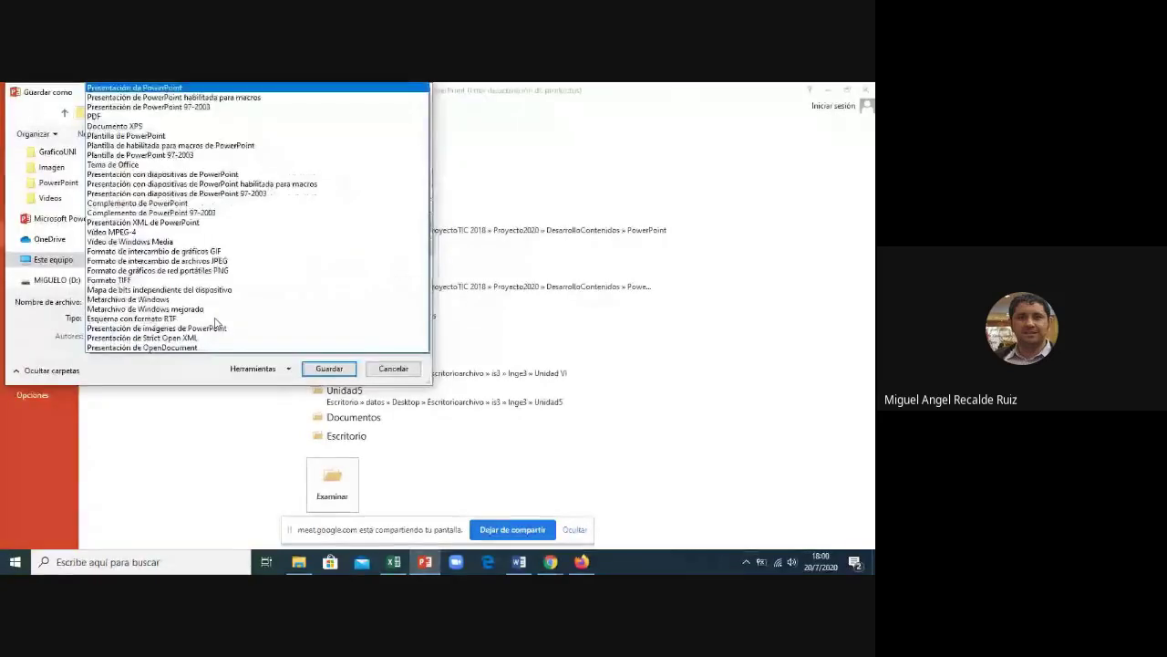
click(172, 117)
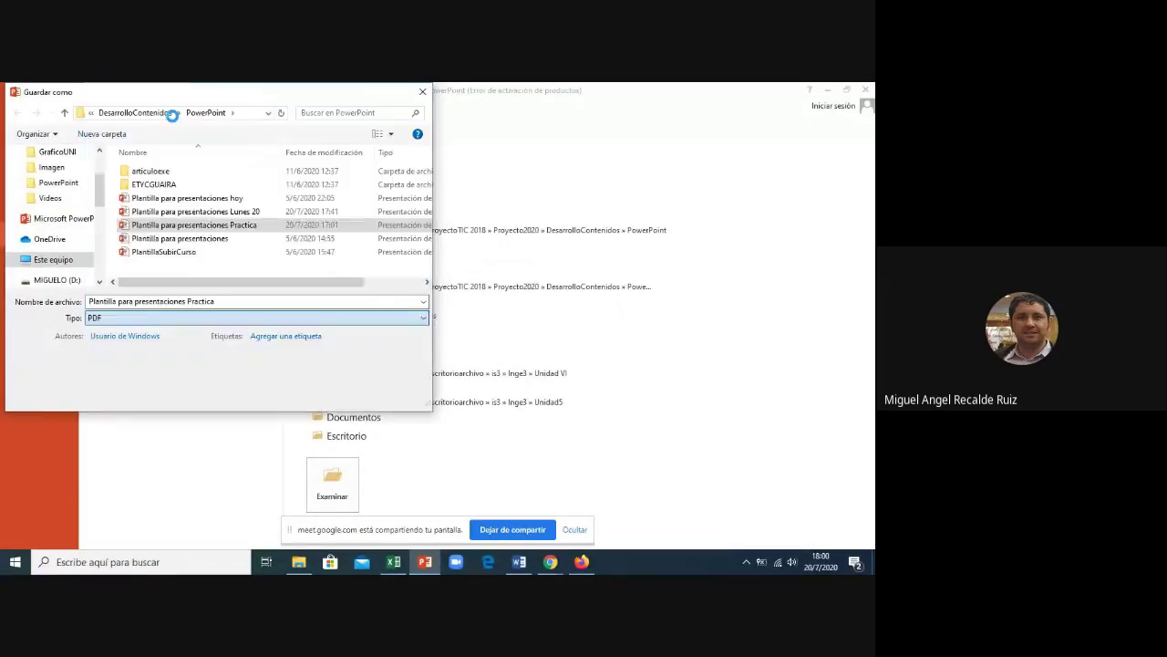
click(143, 319)
click(226, 119)
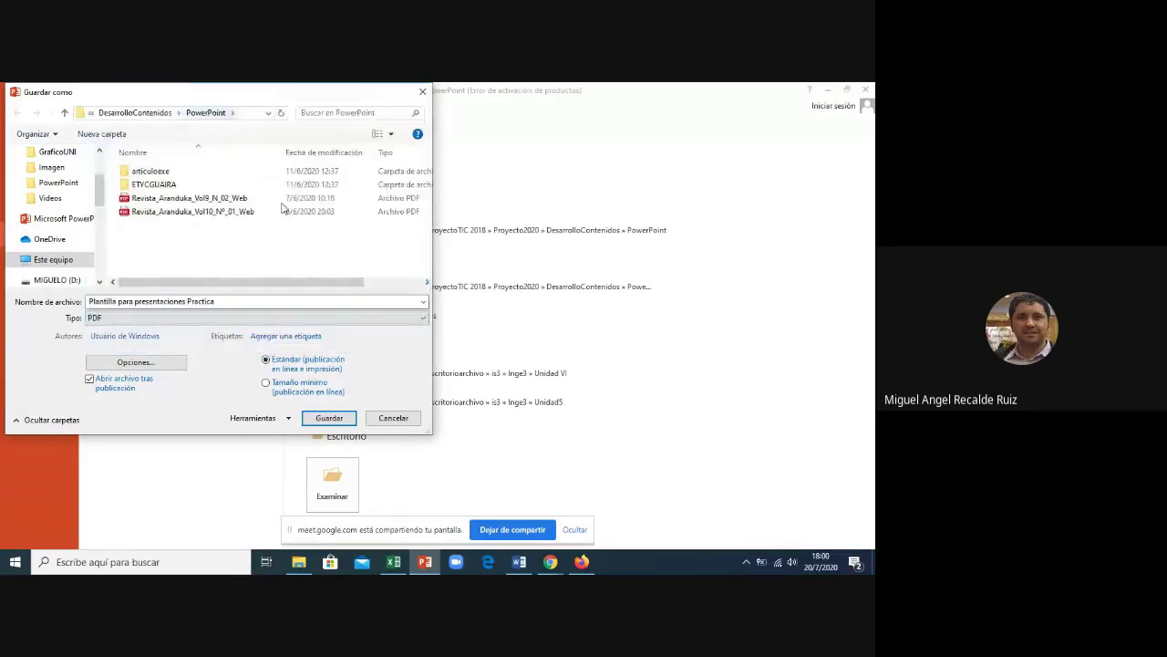
- Keep document properties and accessibility tags in PDF options, save, and confirm replacing the file
click(160, 364)
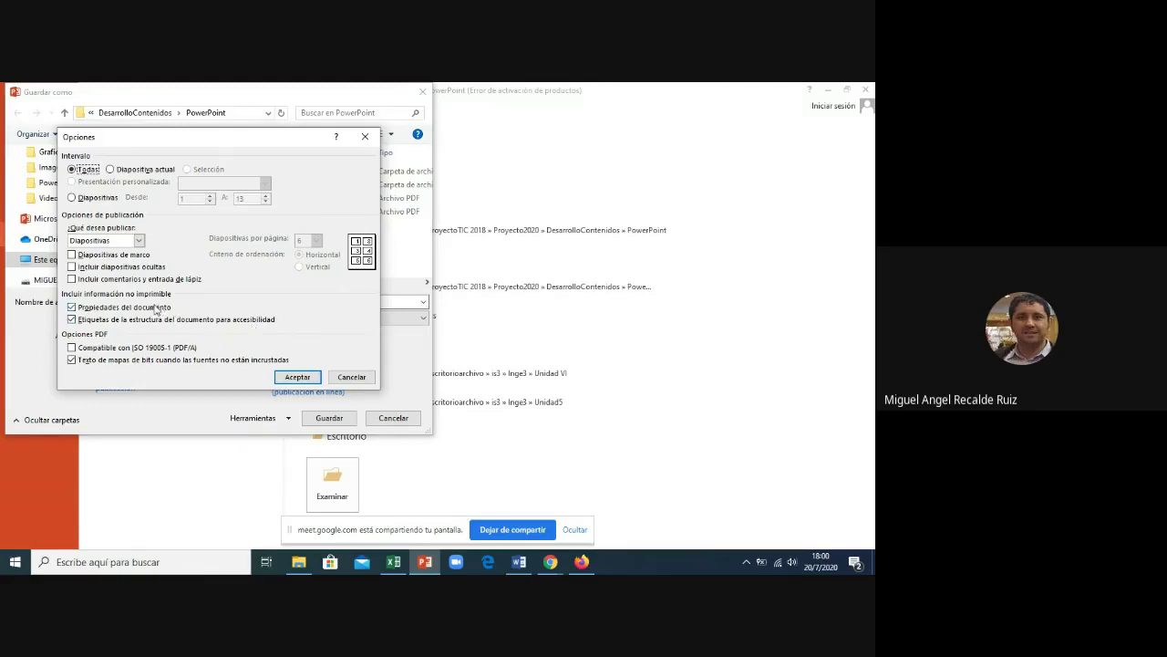
click(299, 380)
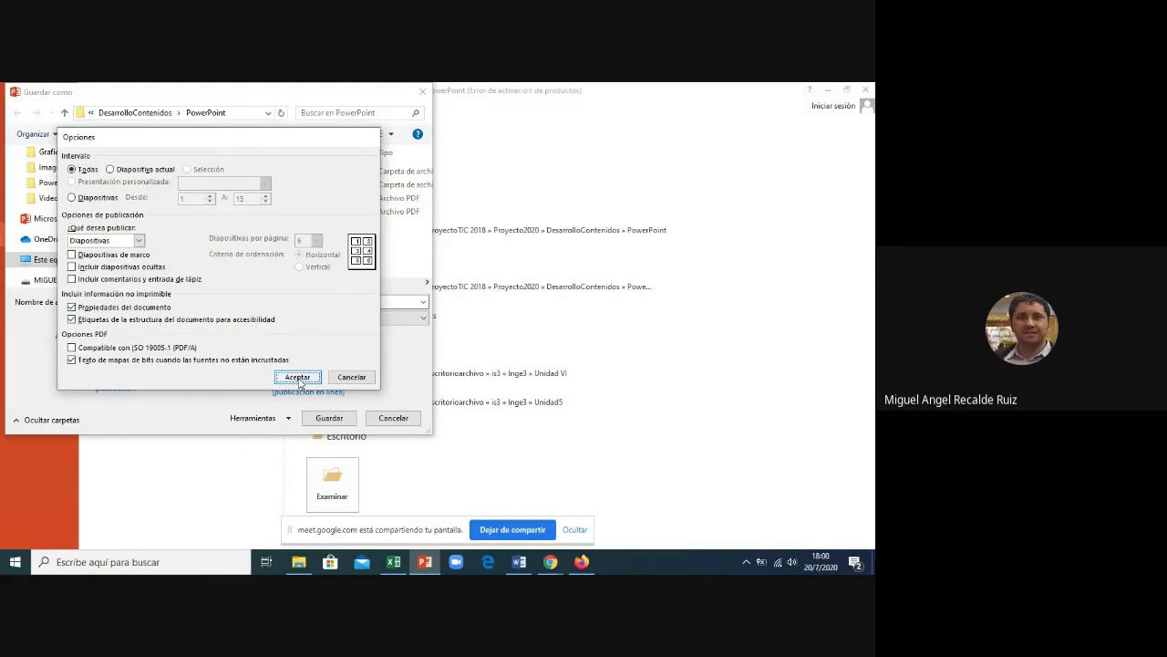
click(330, 418)
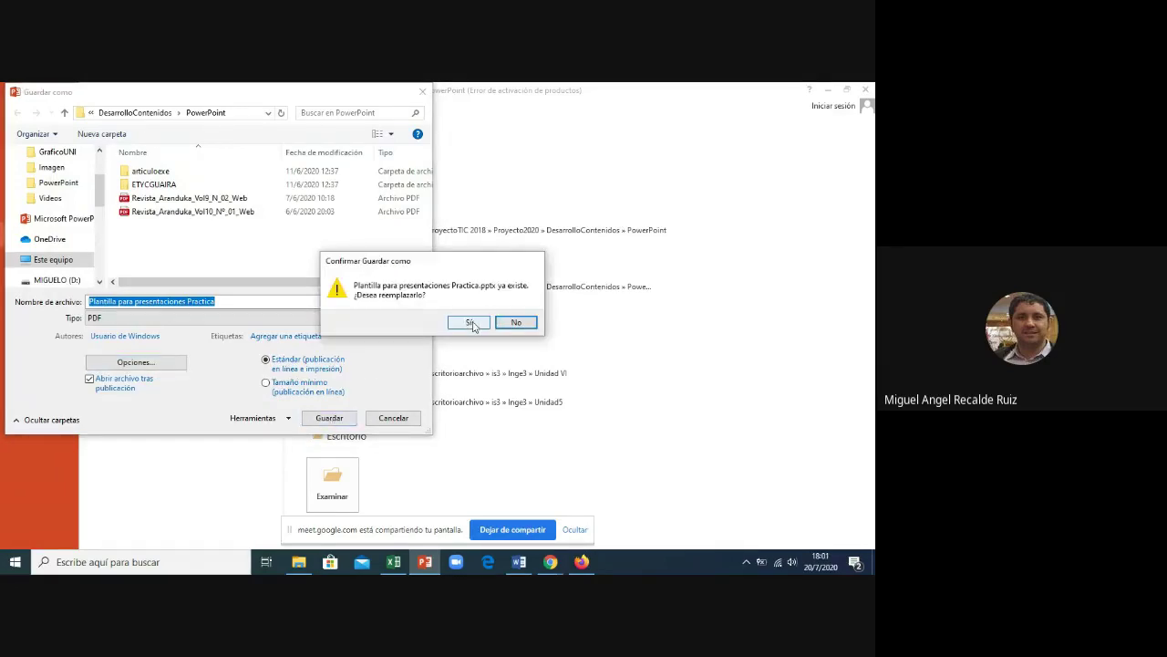
click(470, 323)
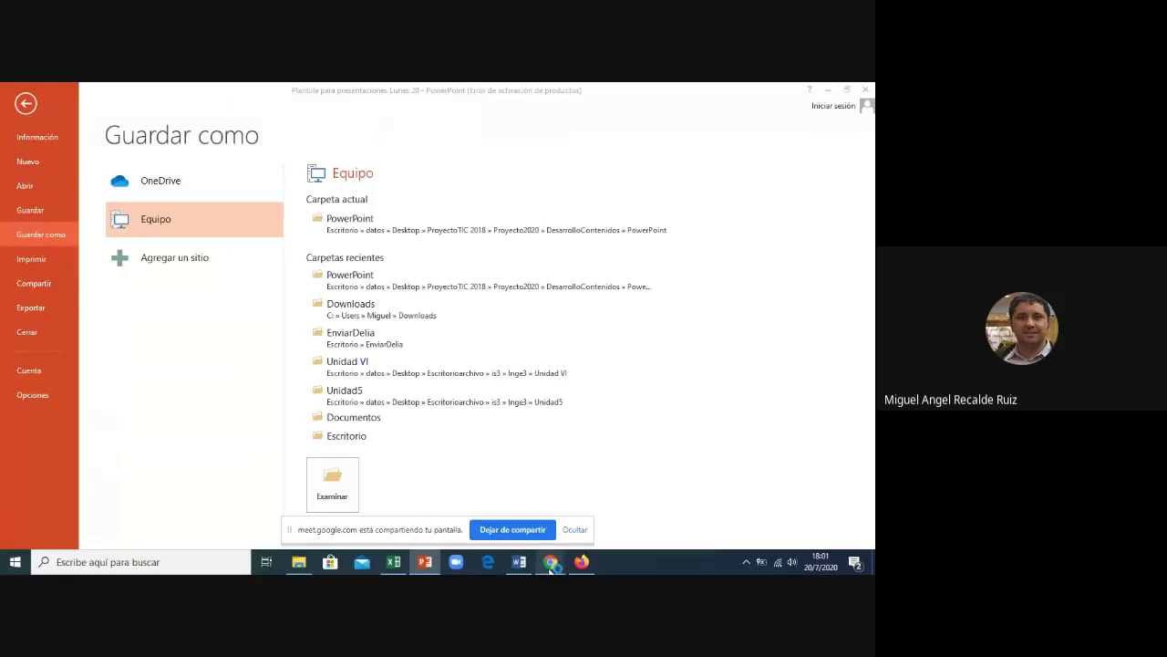
mouse_move(550, 561)
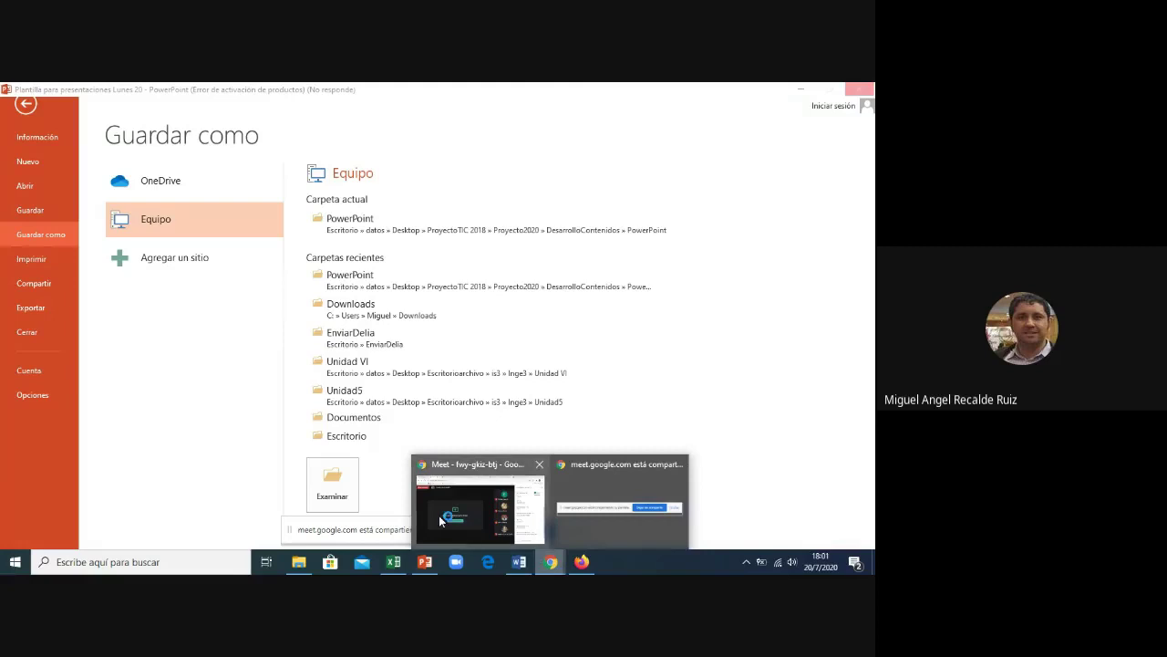
- Minimize the blank Edge window so the Chrome Google Meet call is visible again
click(438, 515)
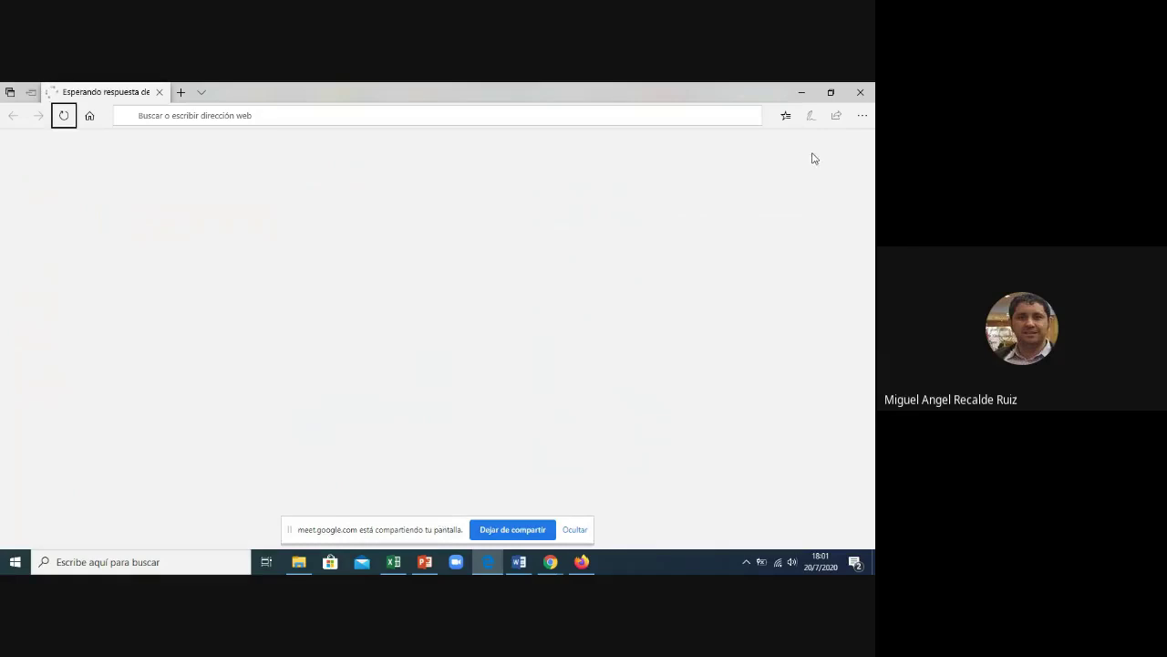
click(800, 95)
mouse_move(651, 527)
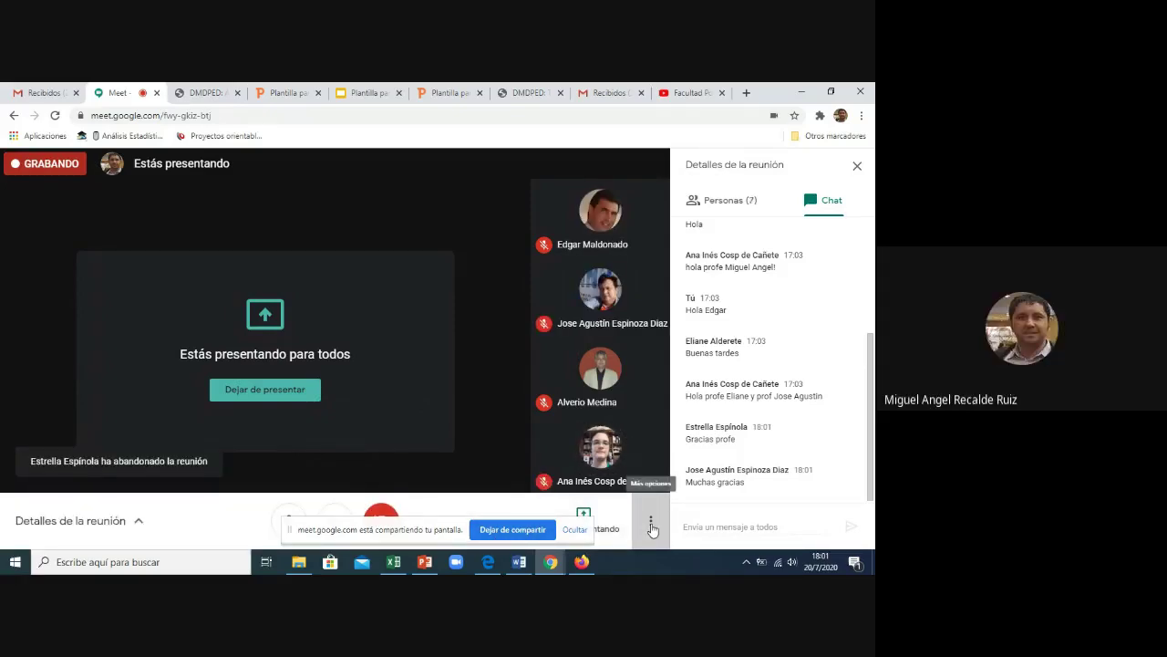
- Open Meet's Más opciones menu showing Detener grabación
click(651, 526)
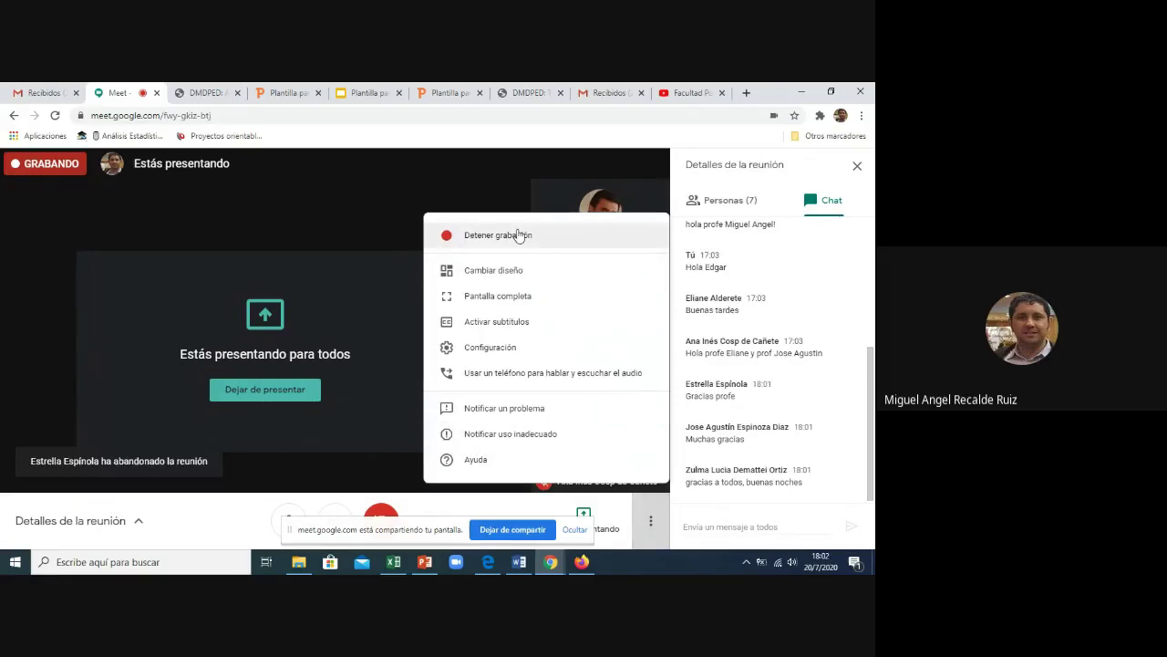